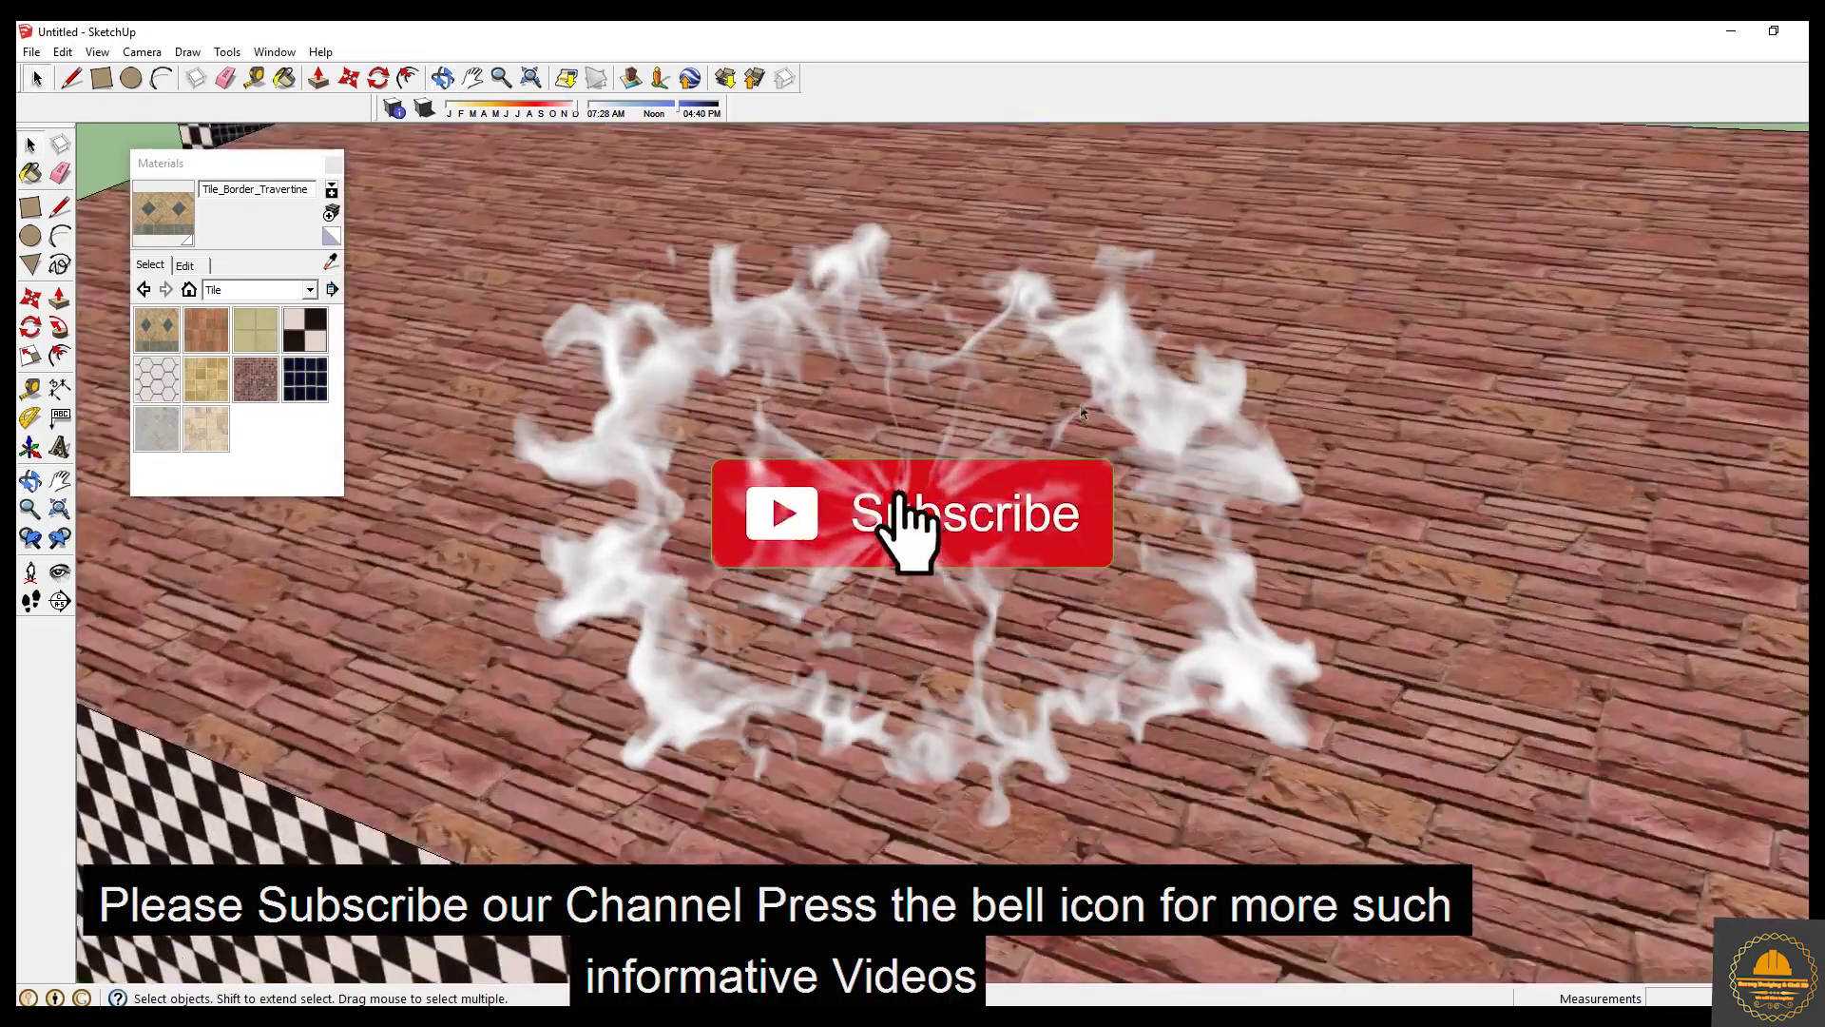
Examine the finished house model from several angles, including its roof, tall side wall and front entrance.
scroll(1193, 826, down, 5)
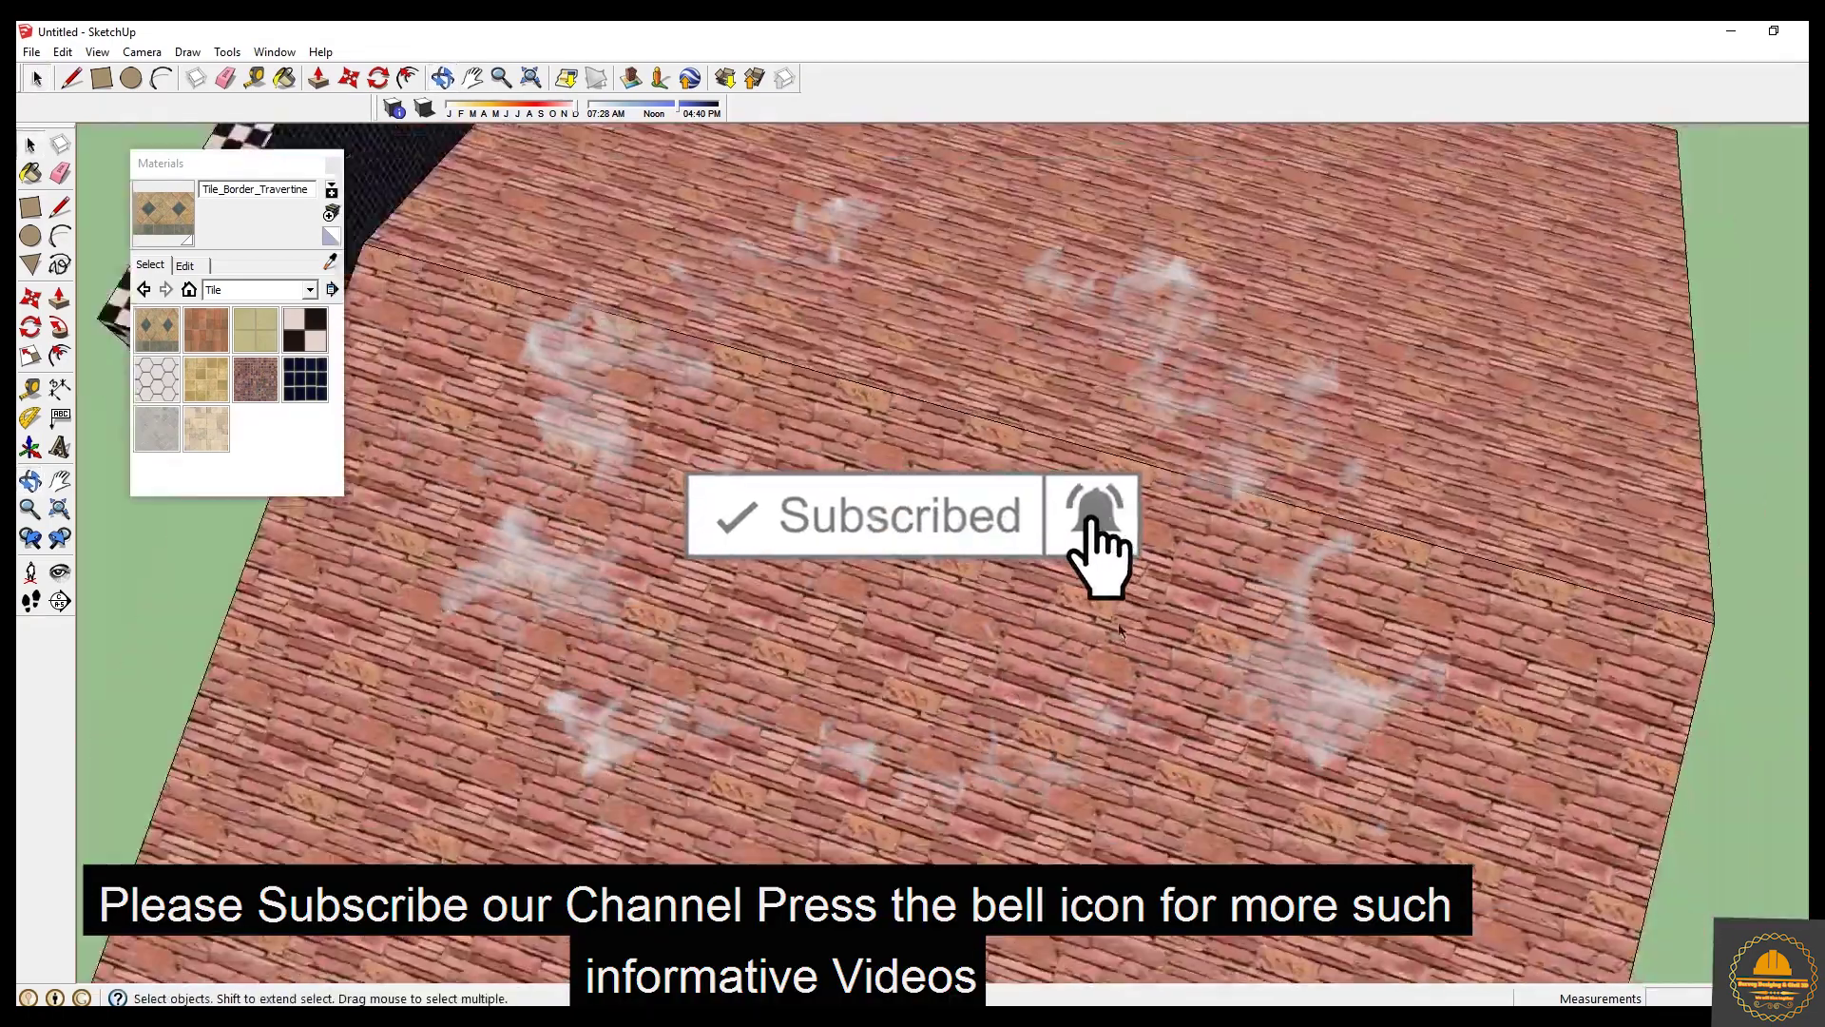
middle_drag(1169, 570, 828, 549)
middle_drag(1249, 430, 984, 490)
scroll(978, 478, up, 3)
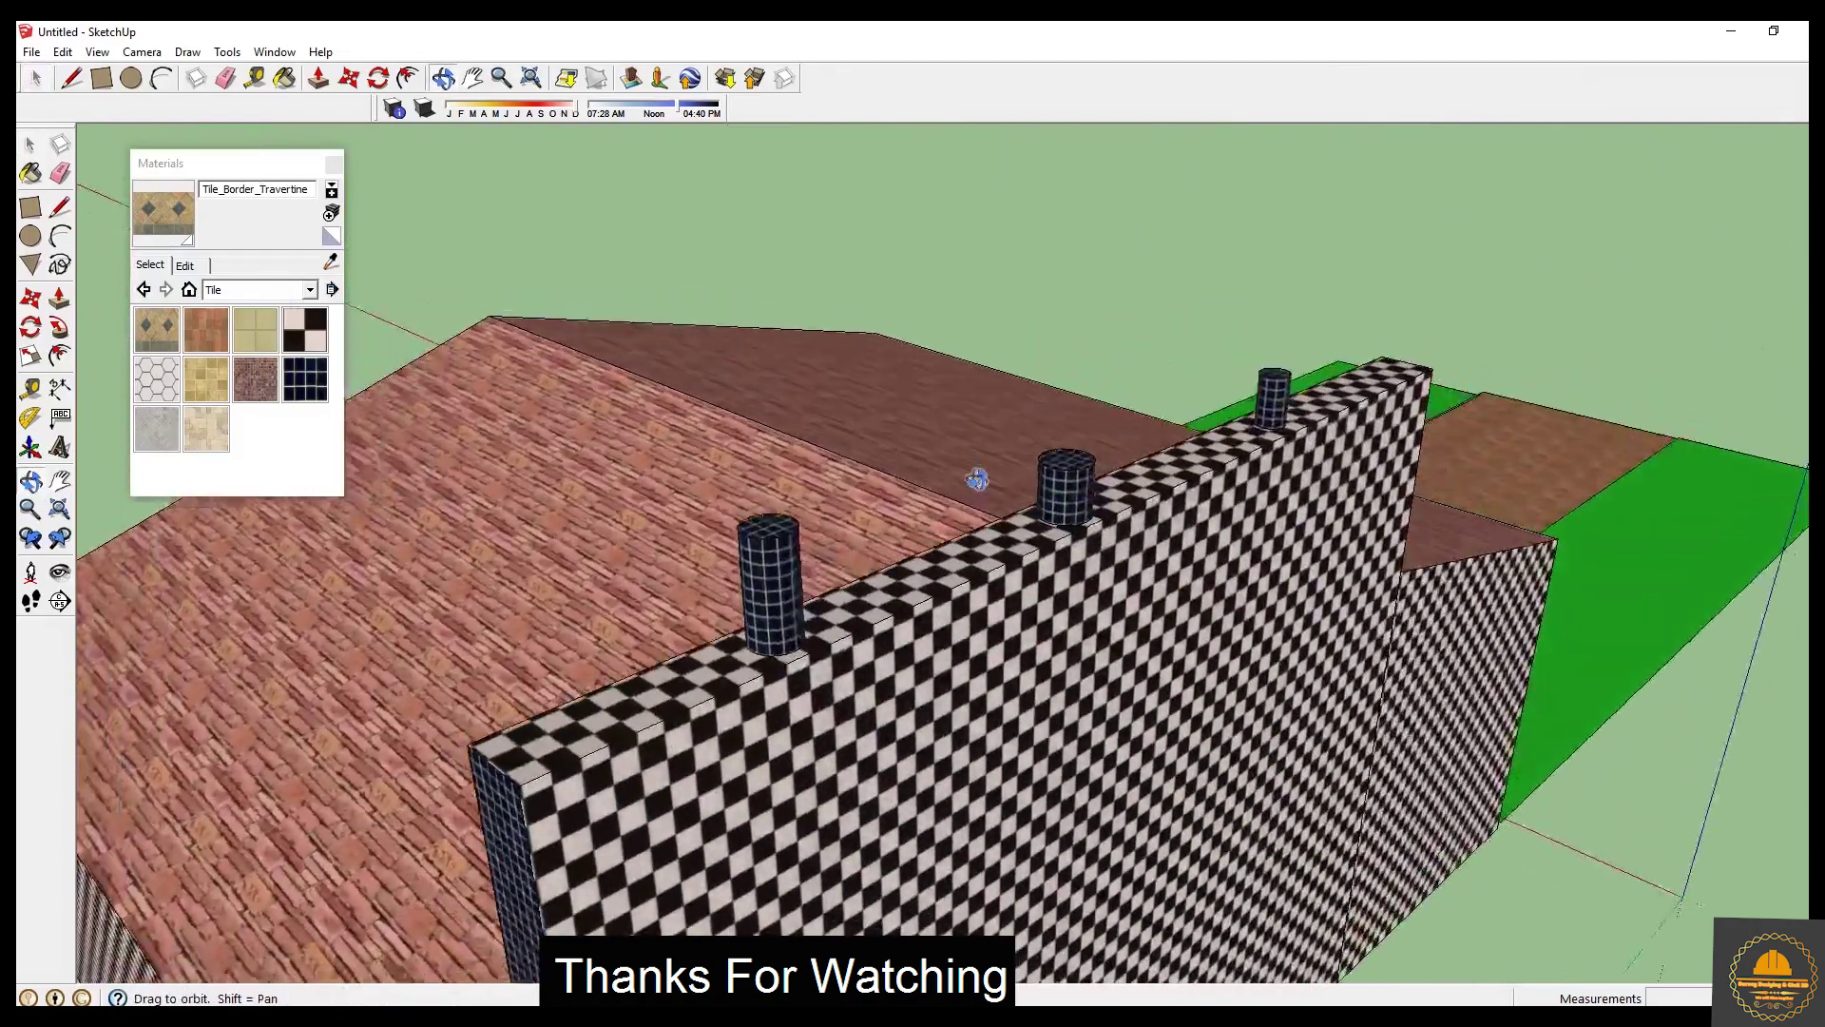
scroll(978, 478, down, 5)
middle_drag(1569, 532, 1146, 620)
scroll(1517, 582, up, 3)
scroll(1517, 582, down, 3)
scroll(1489, 582, down, 1)
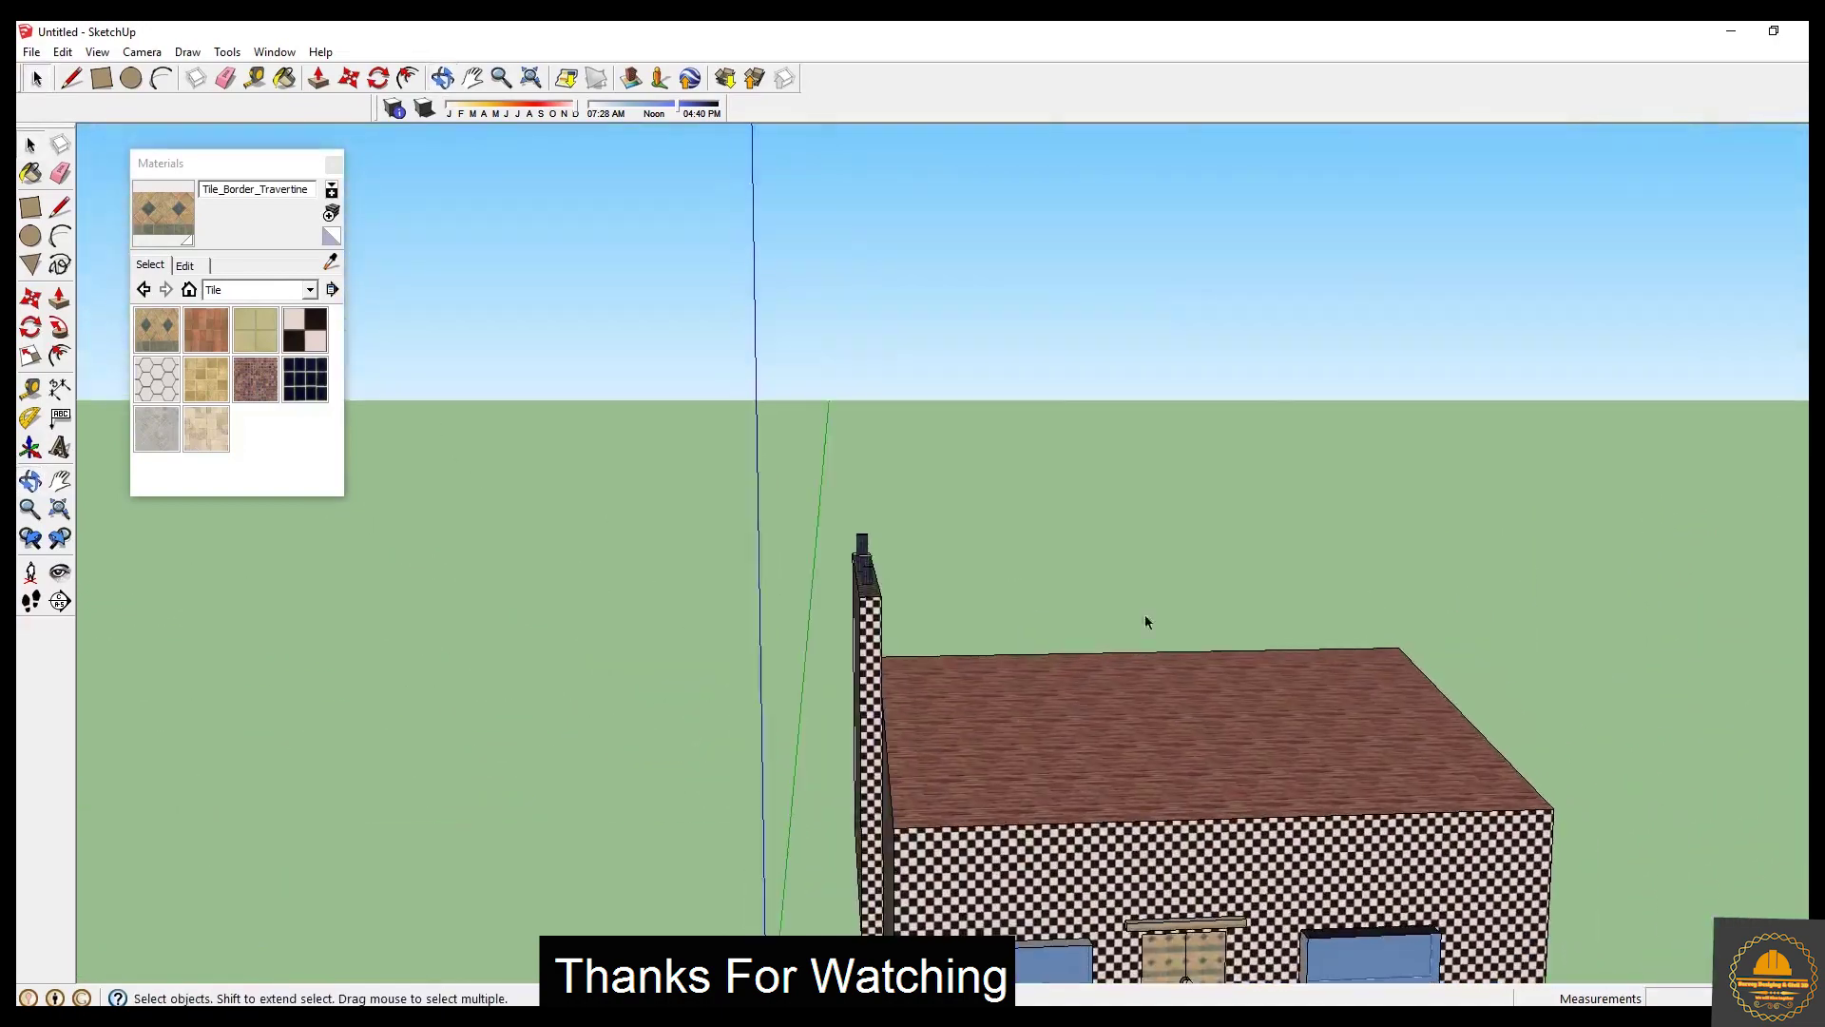
click(59, 538)
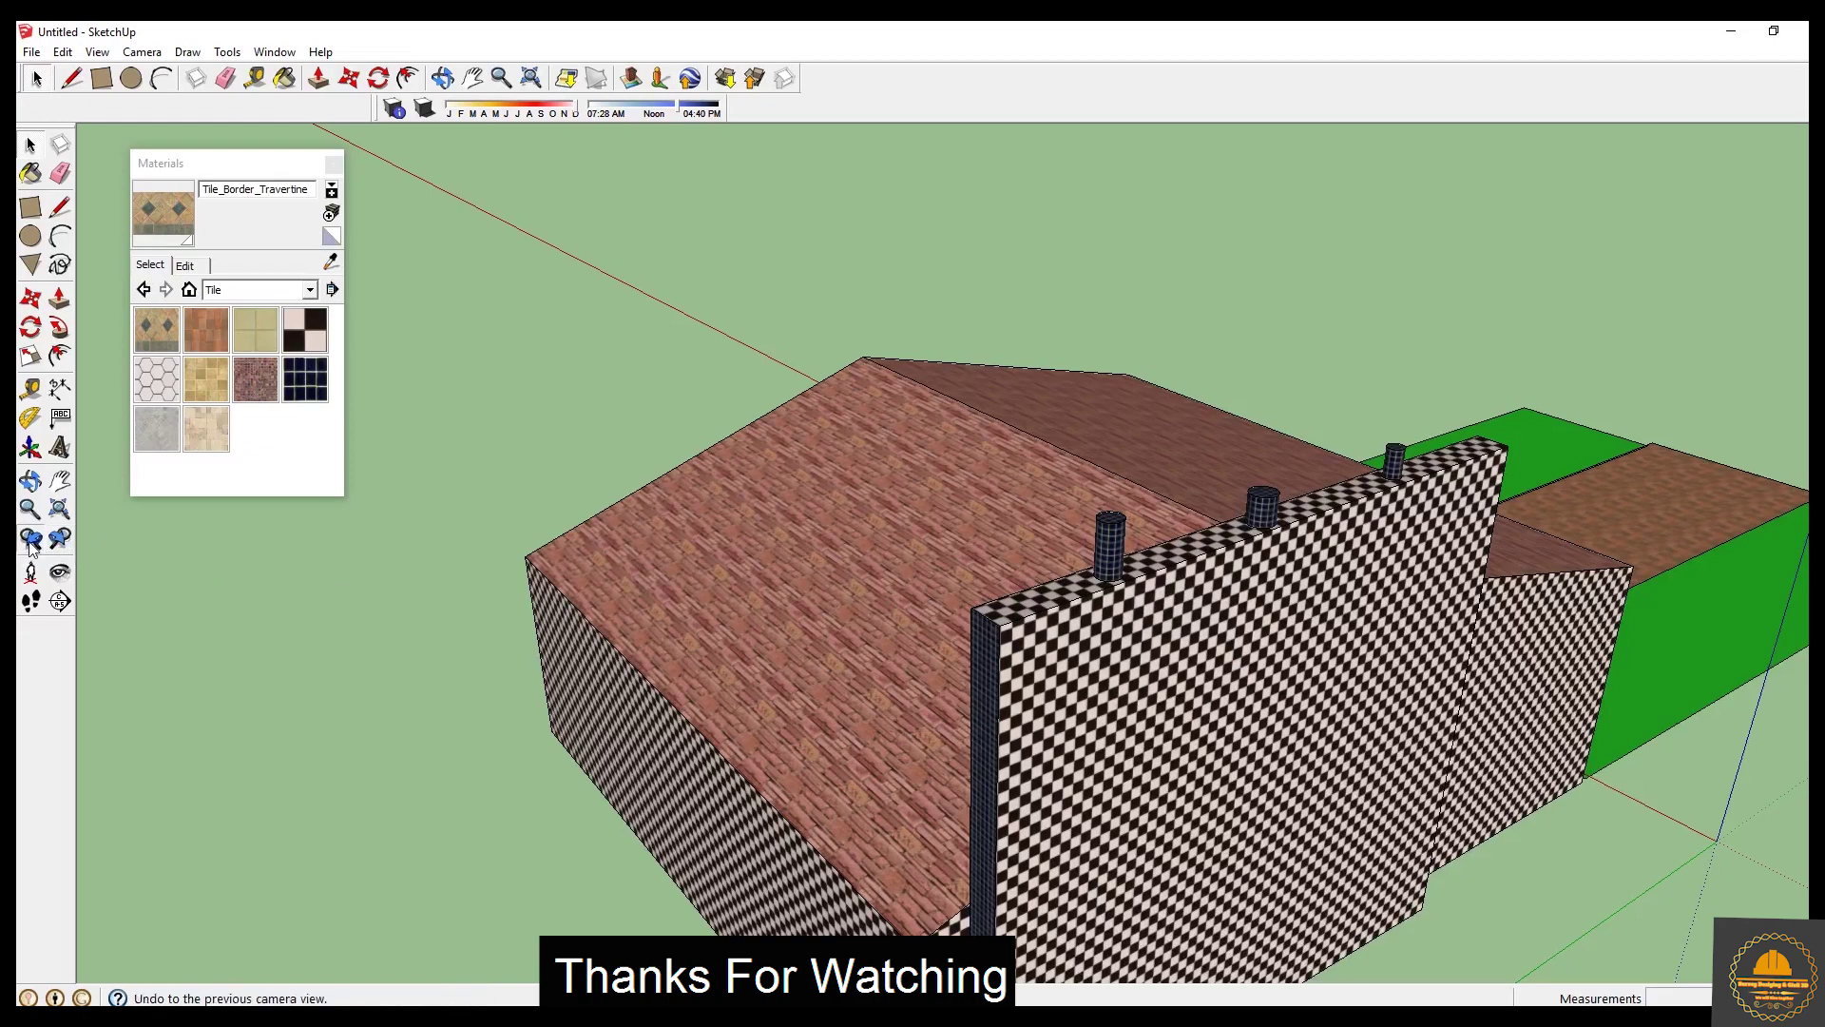
click(29, 538)
middle_drag(957, 574, 909, 509)
drag(910, 510, 1116, 861)
key(space)
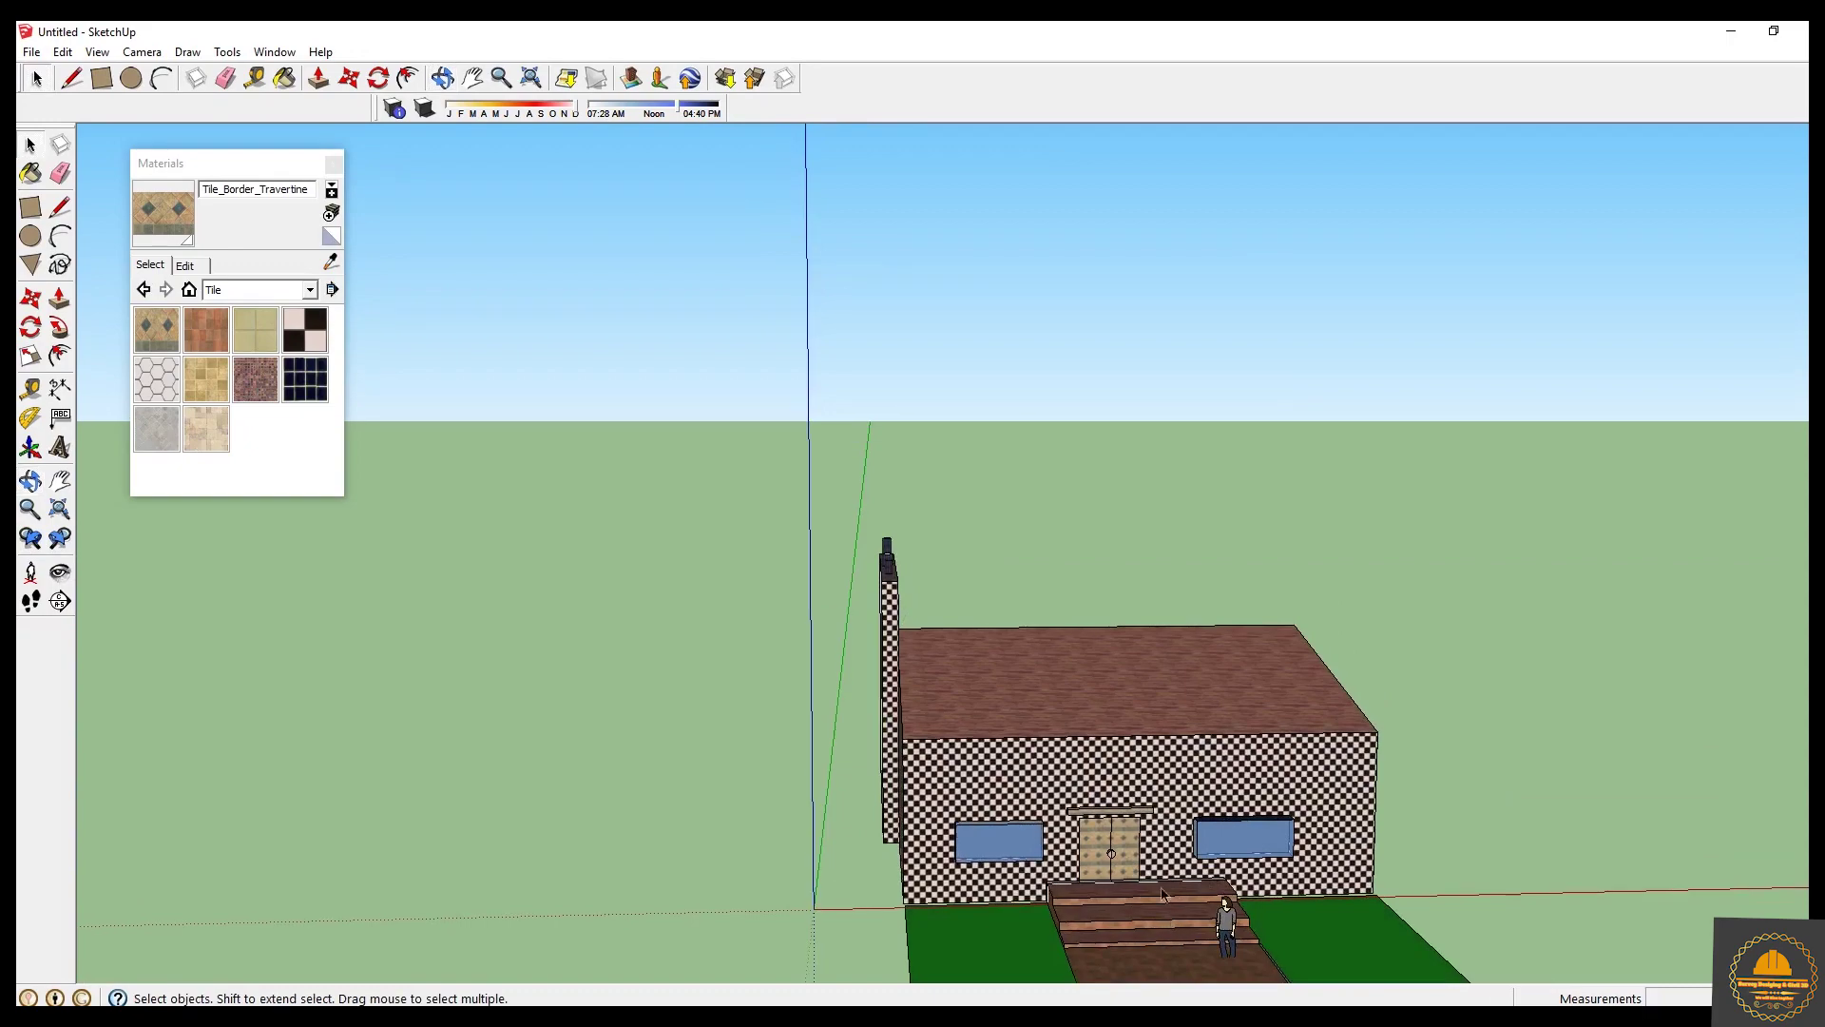
scroll(1172, 927, up, 4)
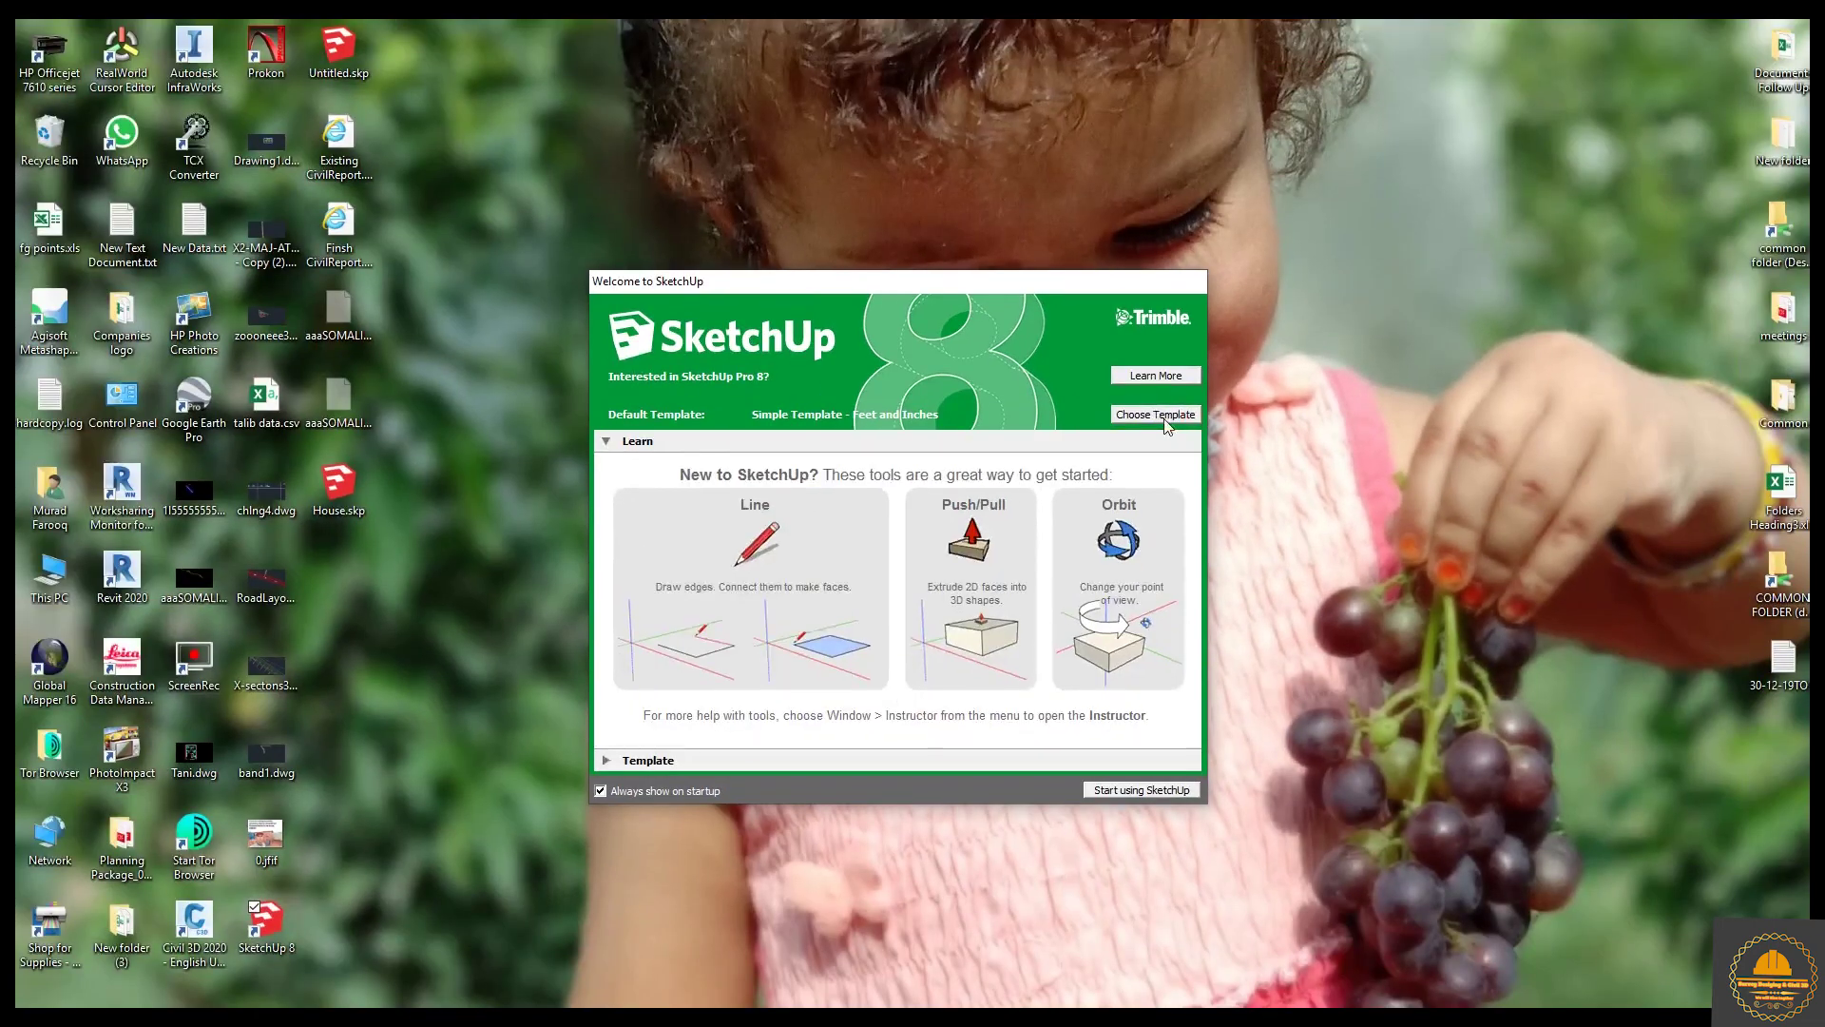
Start a new model with the Simple Template - Feet and Inches.
click(1174, 408)
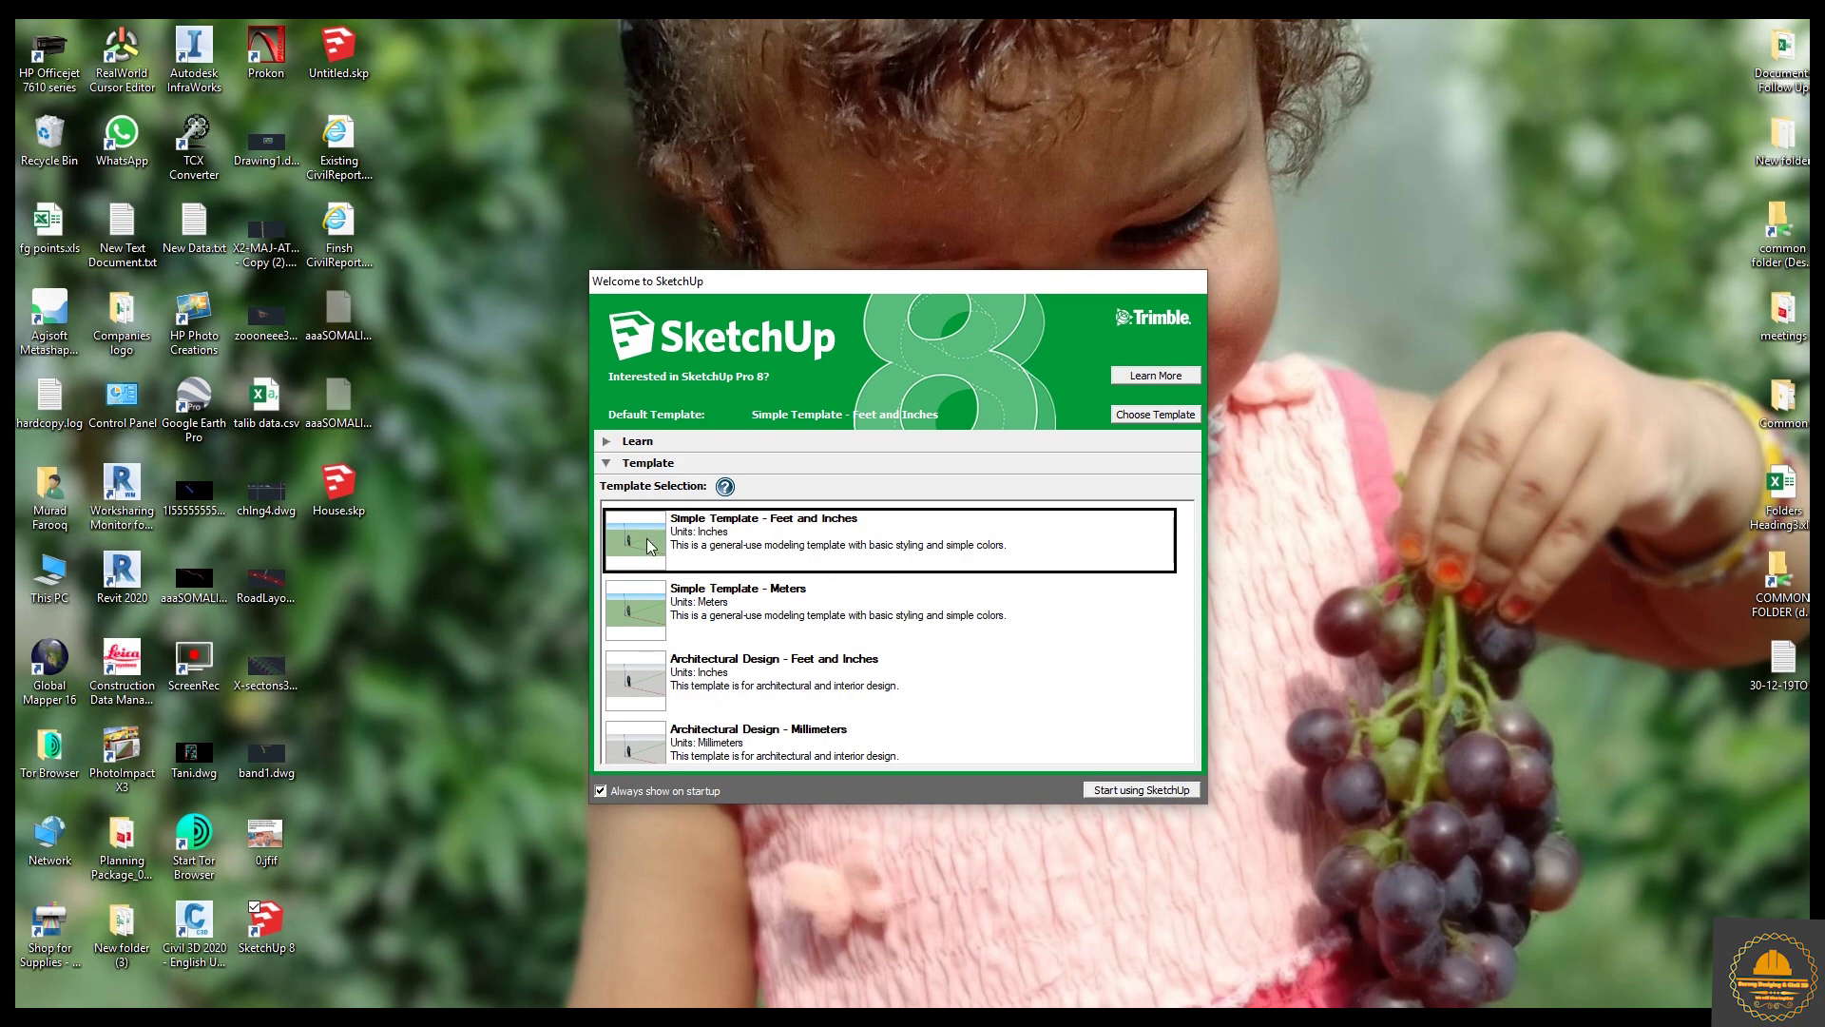
click(1122, 791)
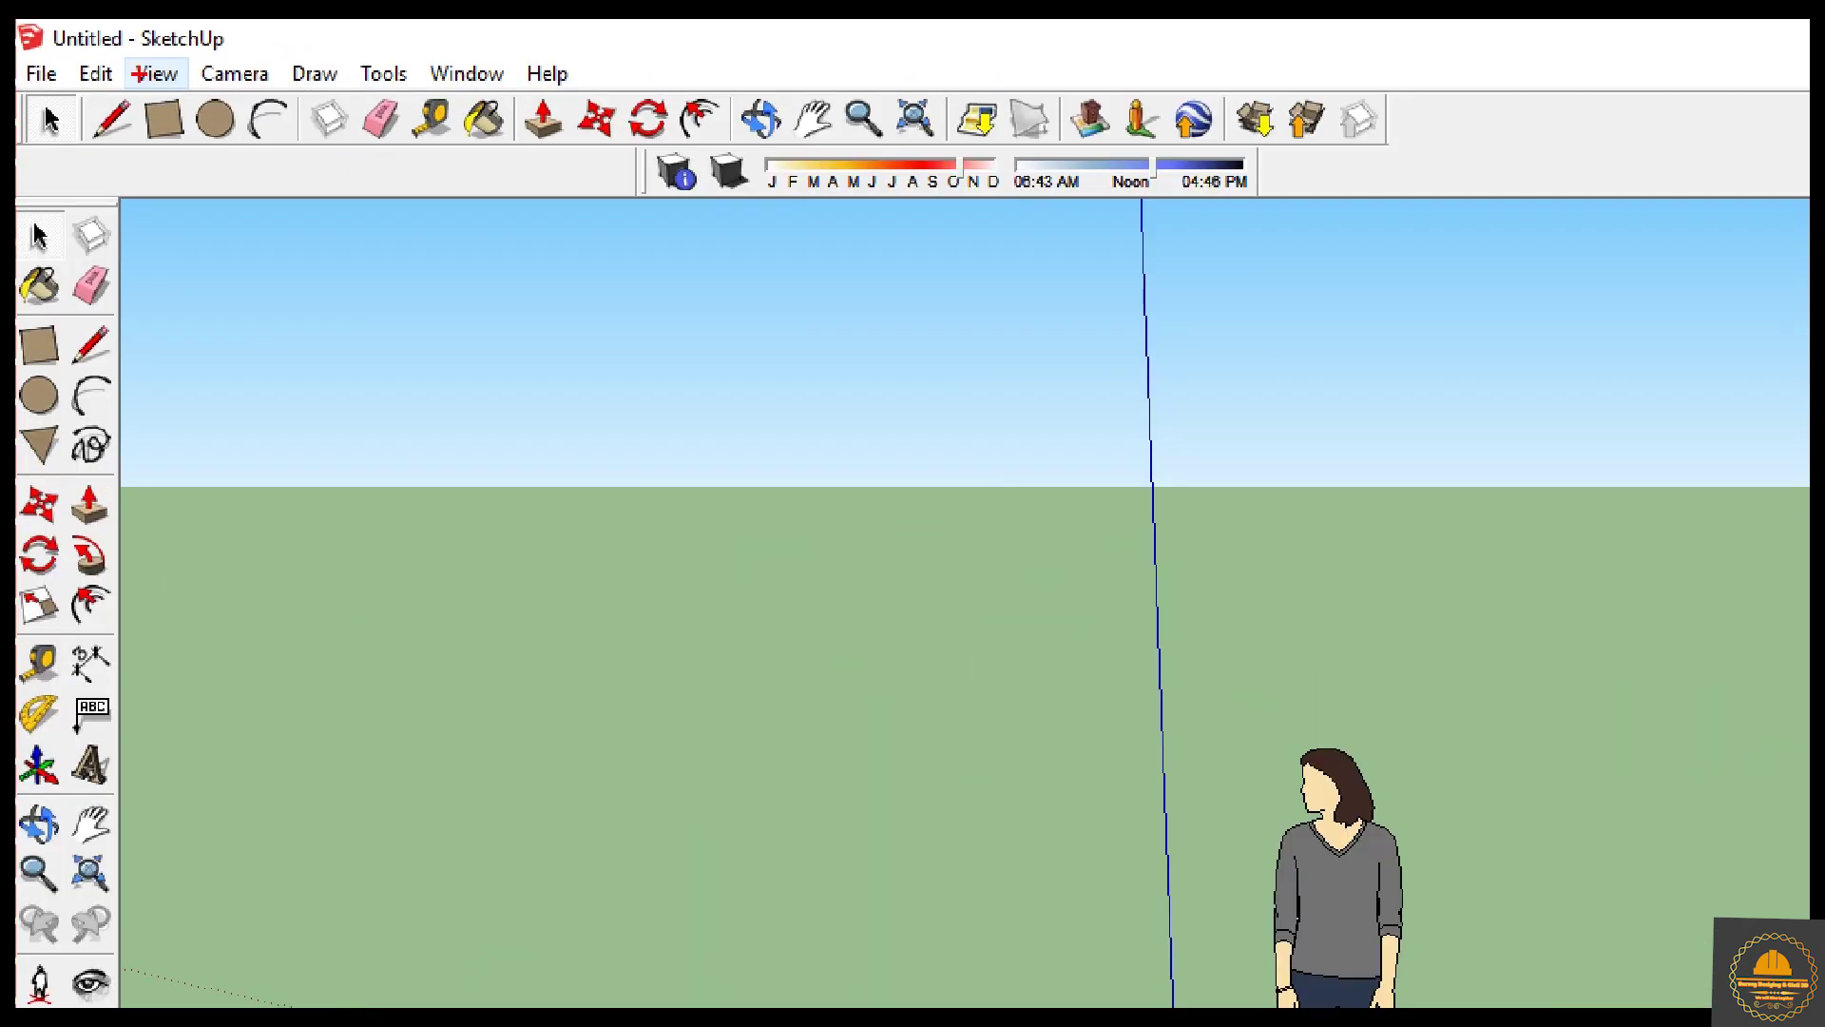
mouse_move(126, 54)
ctrl+shift+mouse_down()
mouse_move(160, 90)
mouse_move(197, 90)
ctrl+shift+mouse_up()
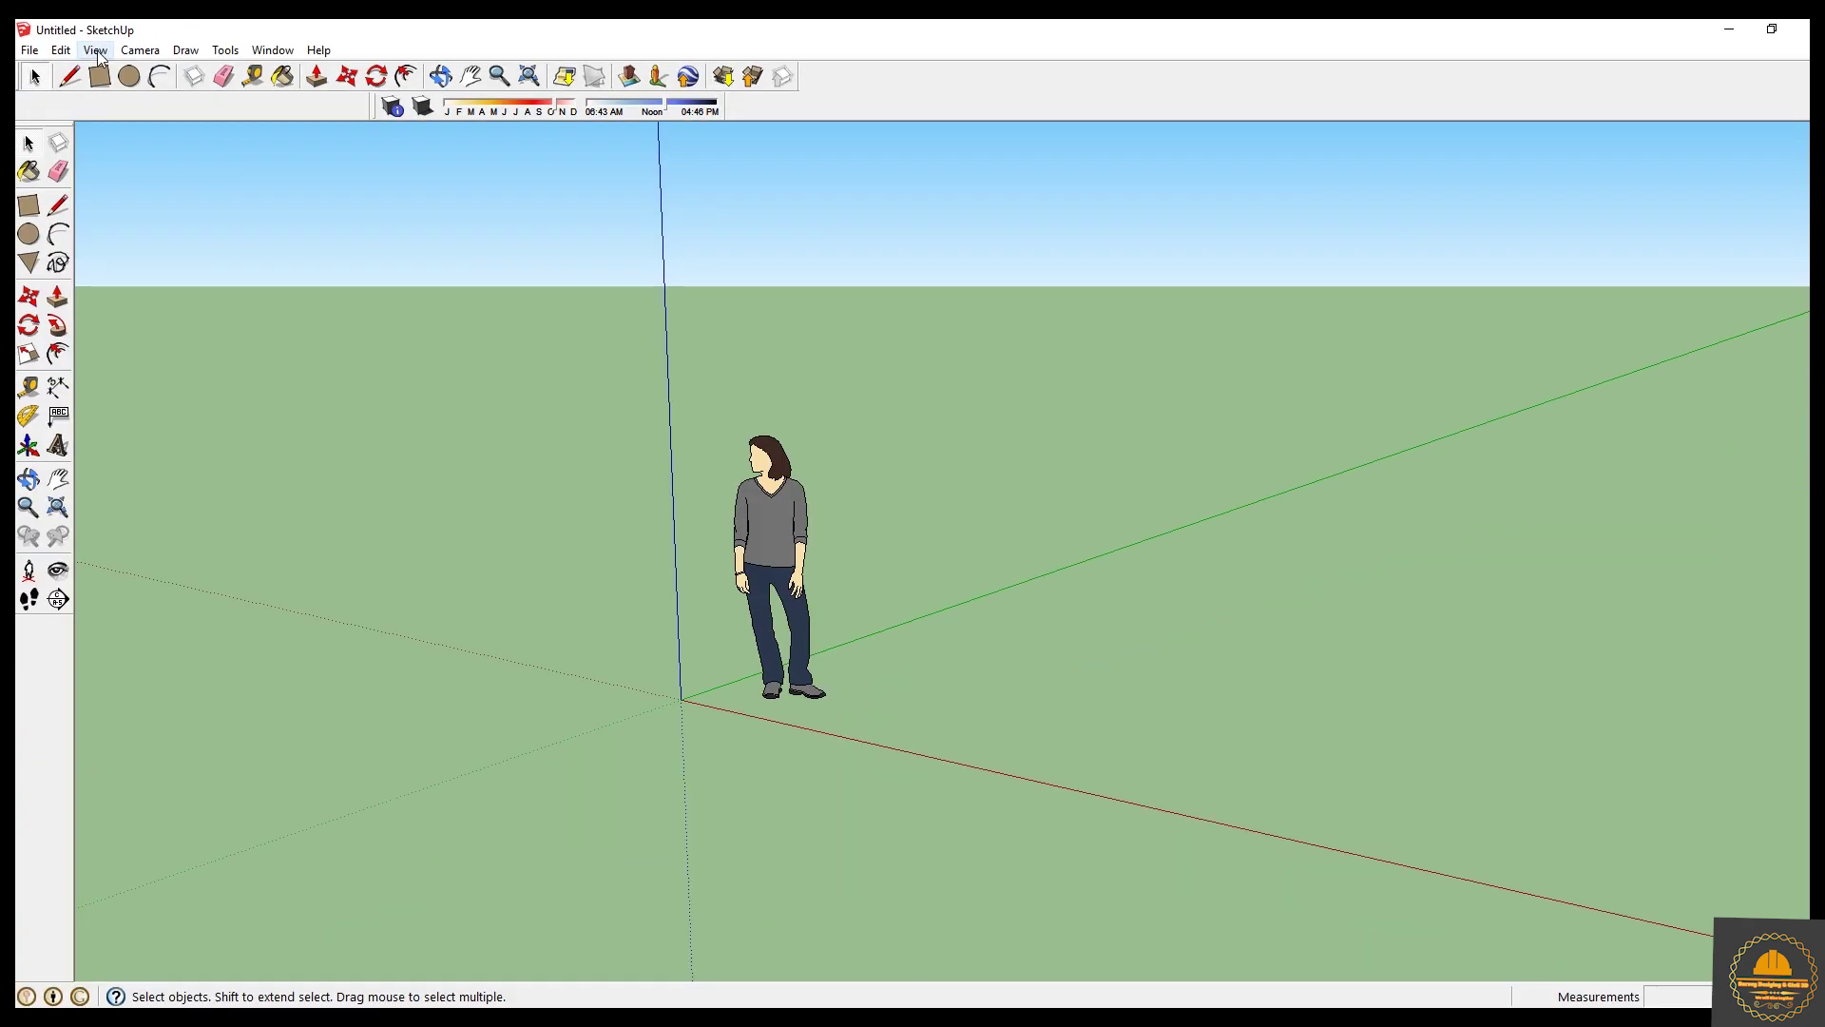
click(96, 51)
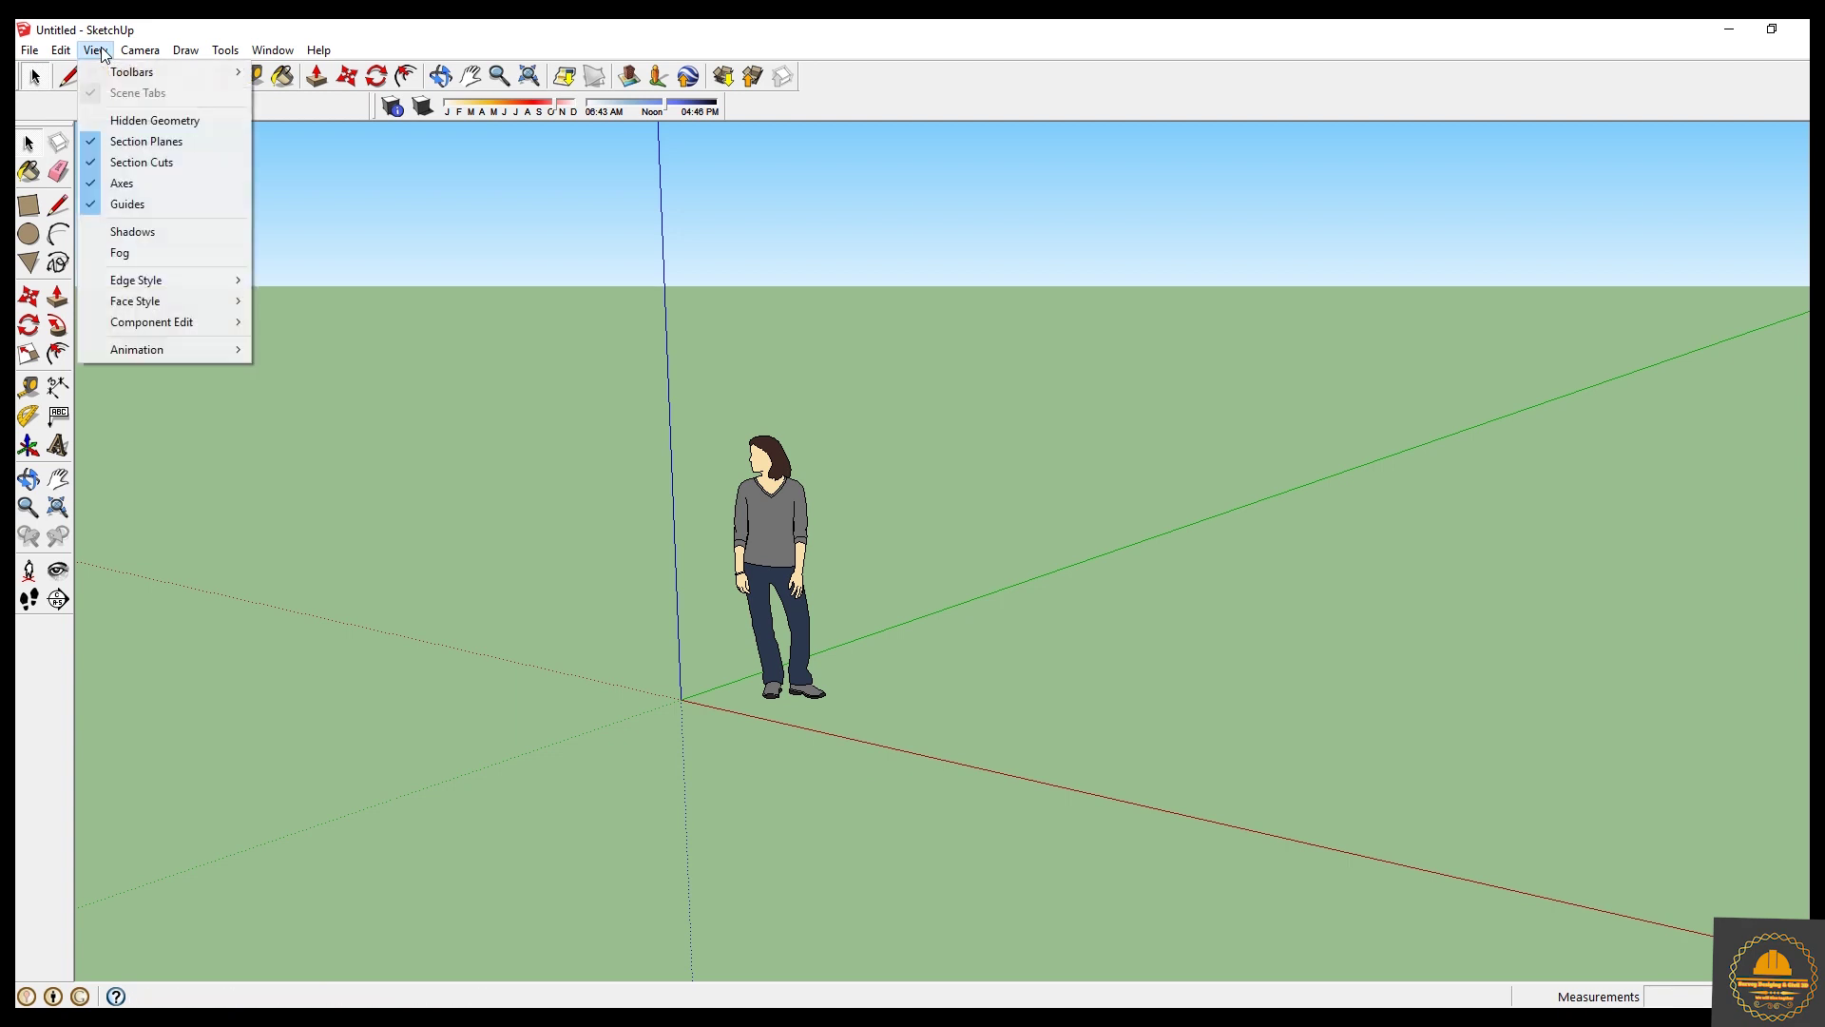
mouse_move(129, 72)
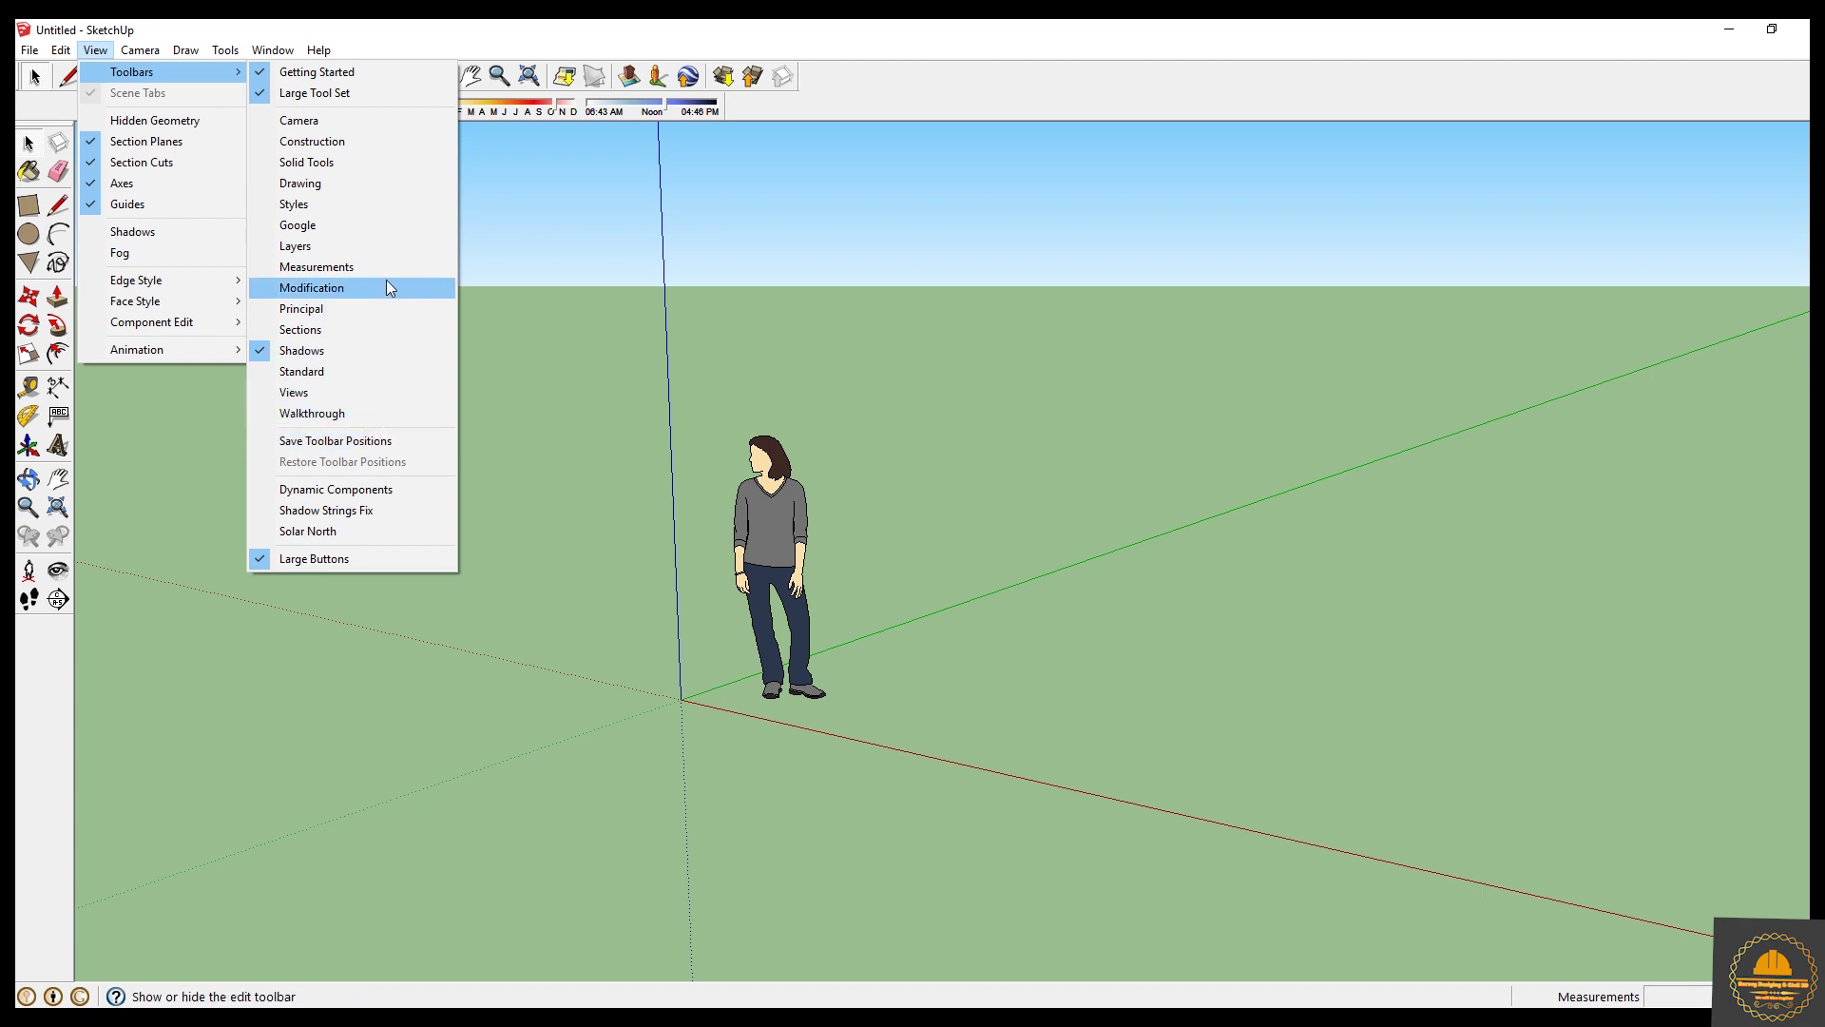
click(516, 196)
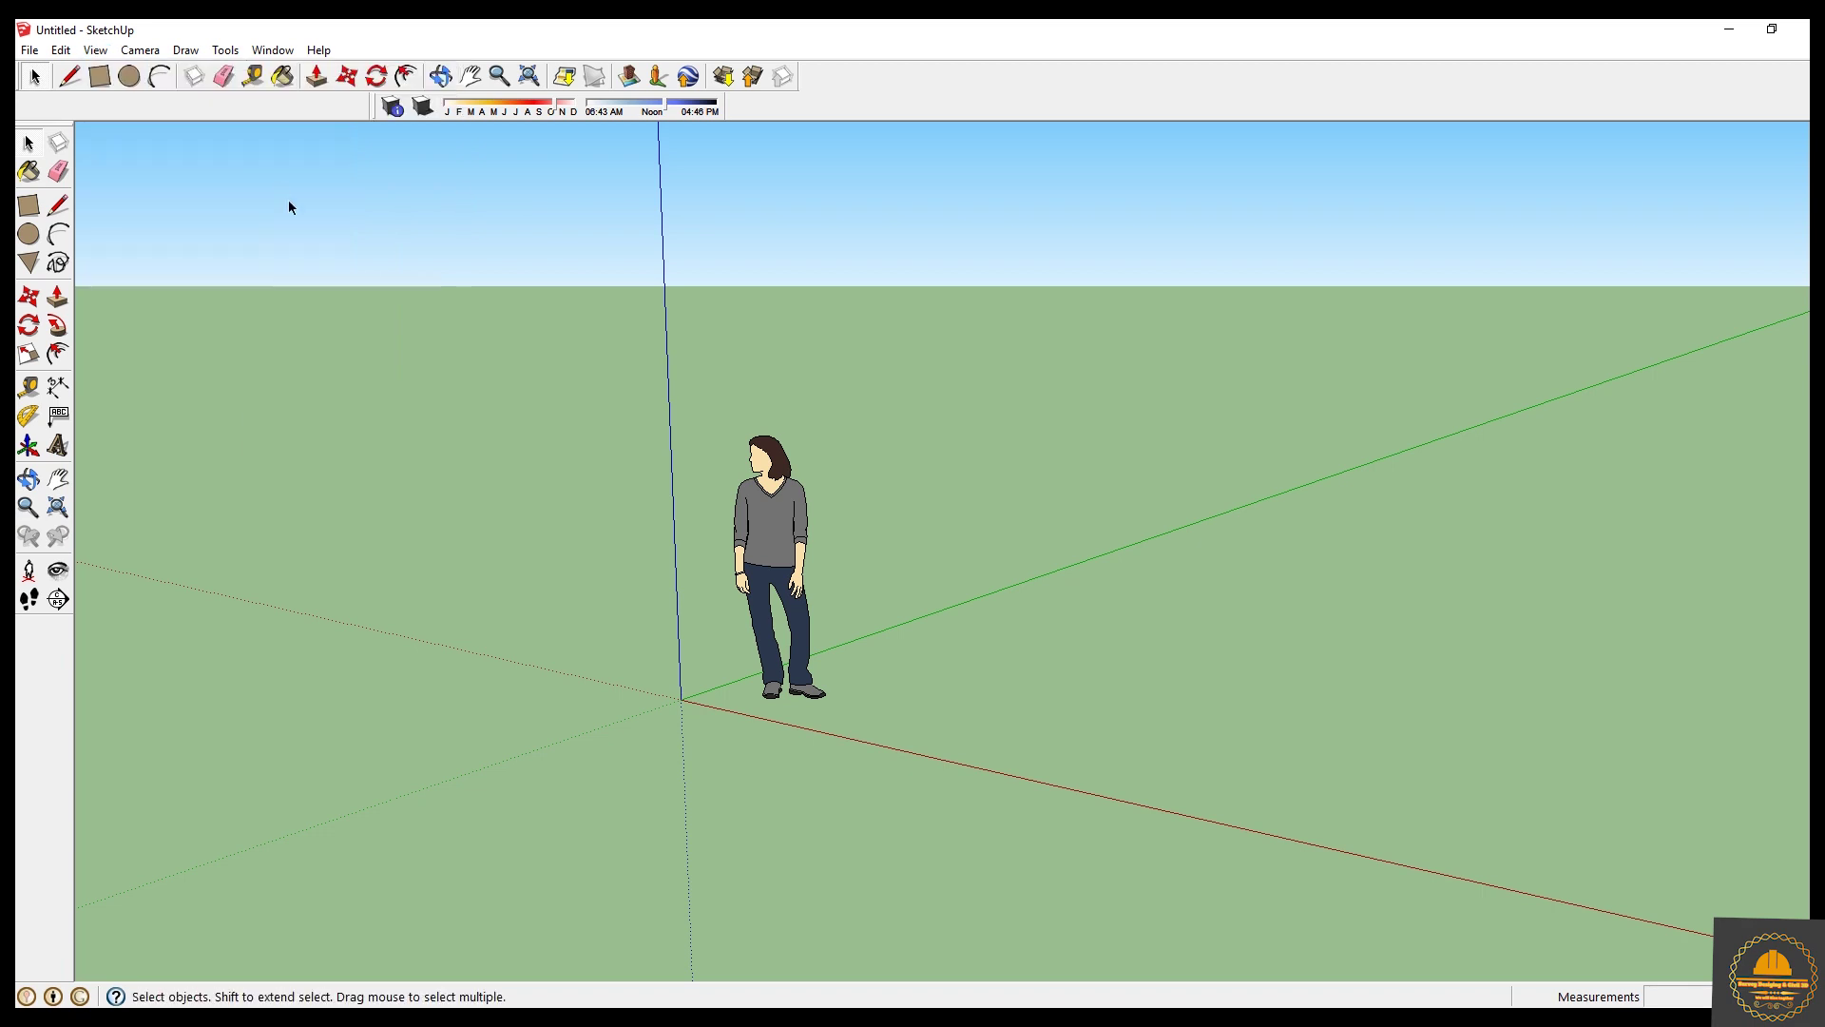
click(36, 80)
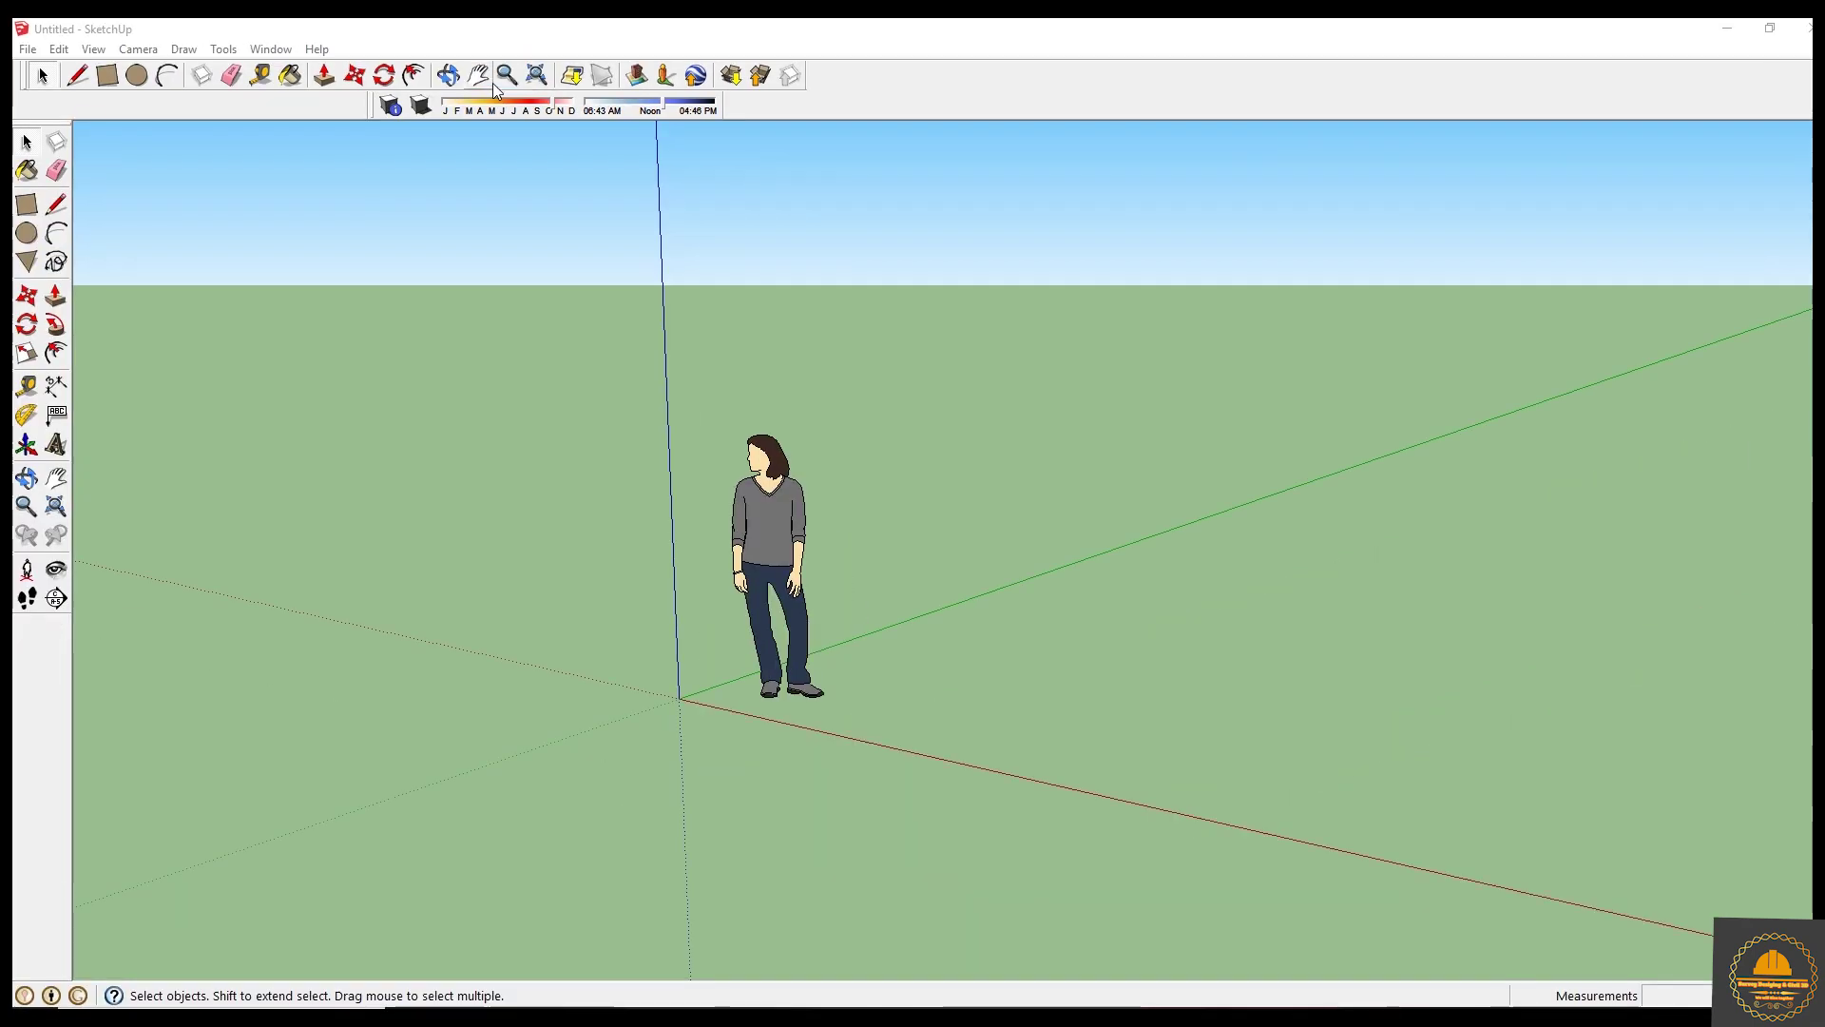
Orbit around the standing figure and pan the view across the ground and axes.
click(453, 116)
drag(655, 224, 859, 447)
drag(881, 521, 582, 695)
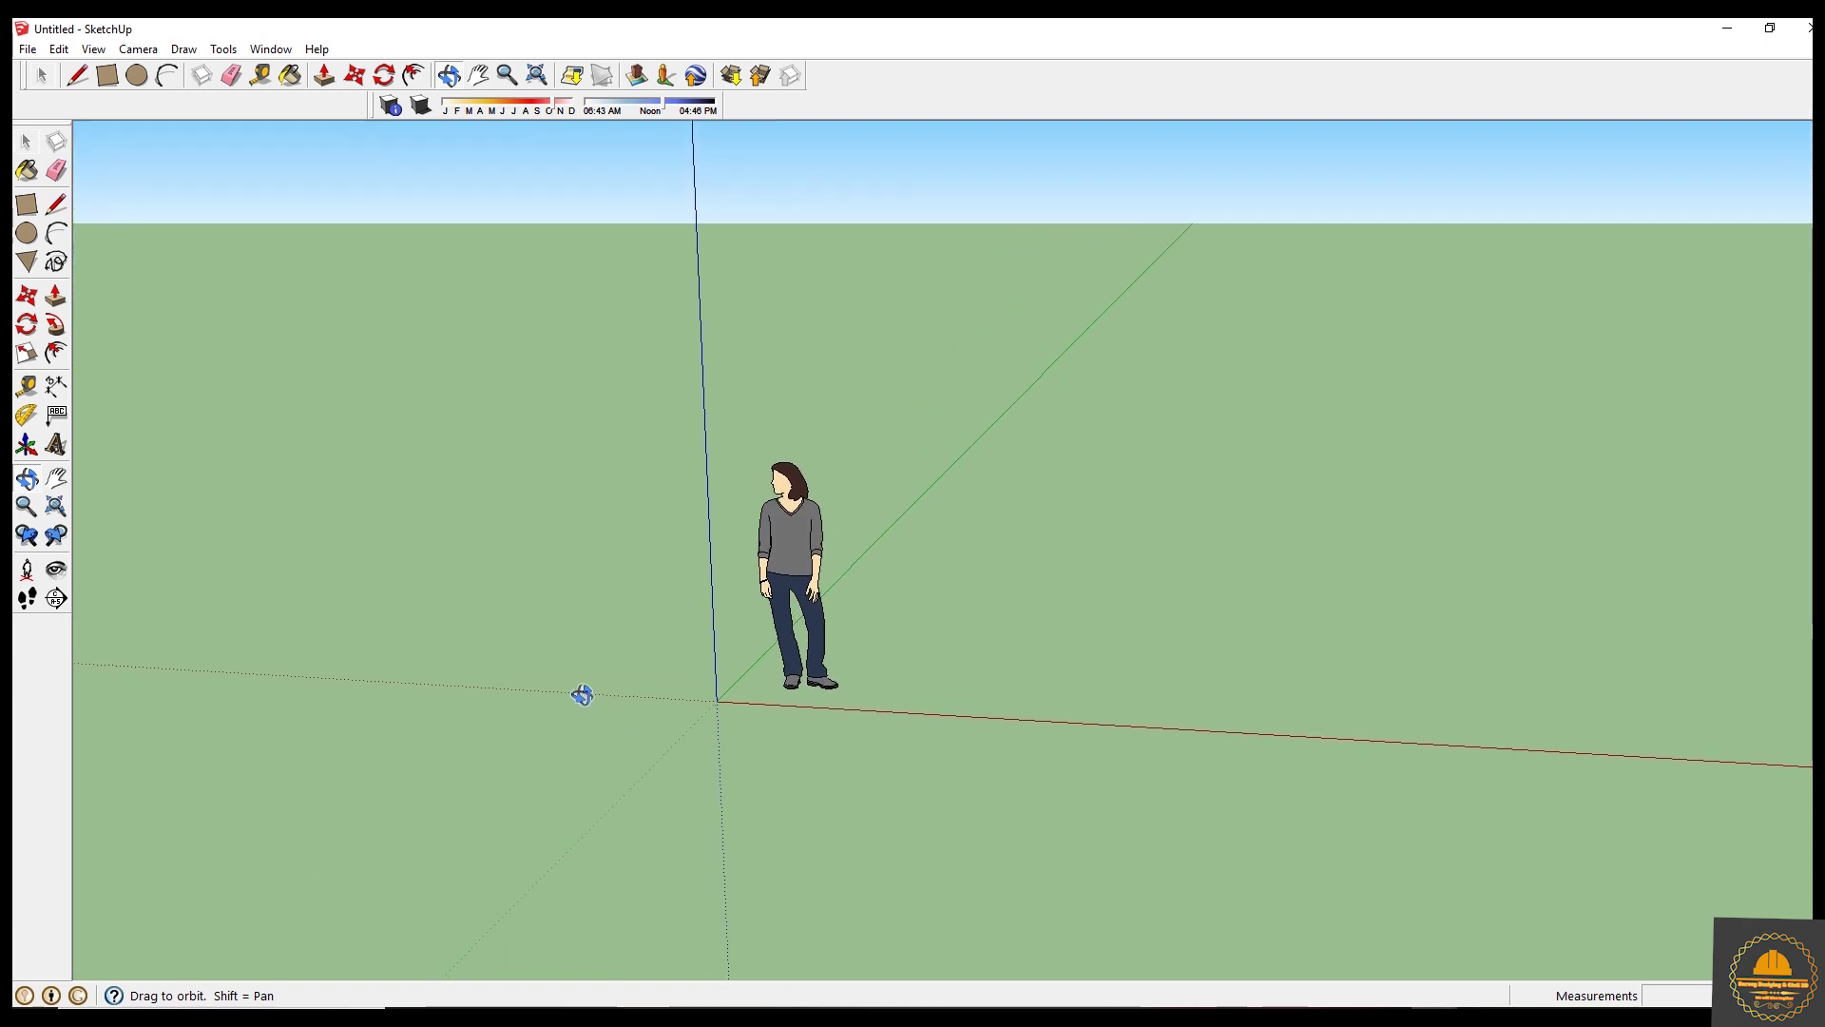
click(475, 76)
drag(945, 509, 1551, 637)
drag(1255, 432, 903, 351)
drag(927, 713, 799, 665)
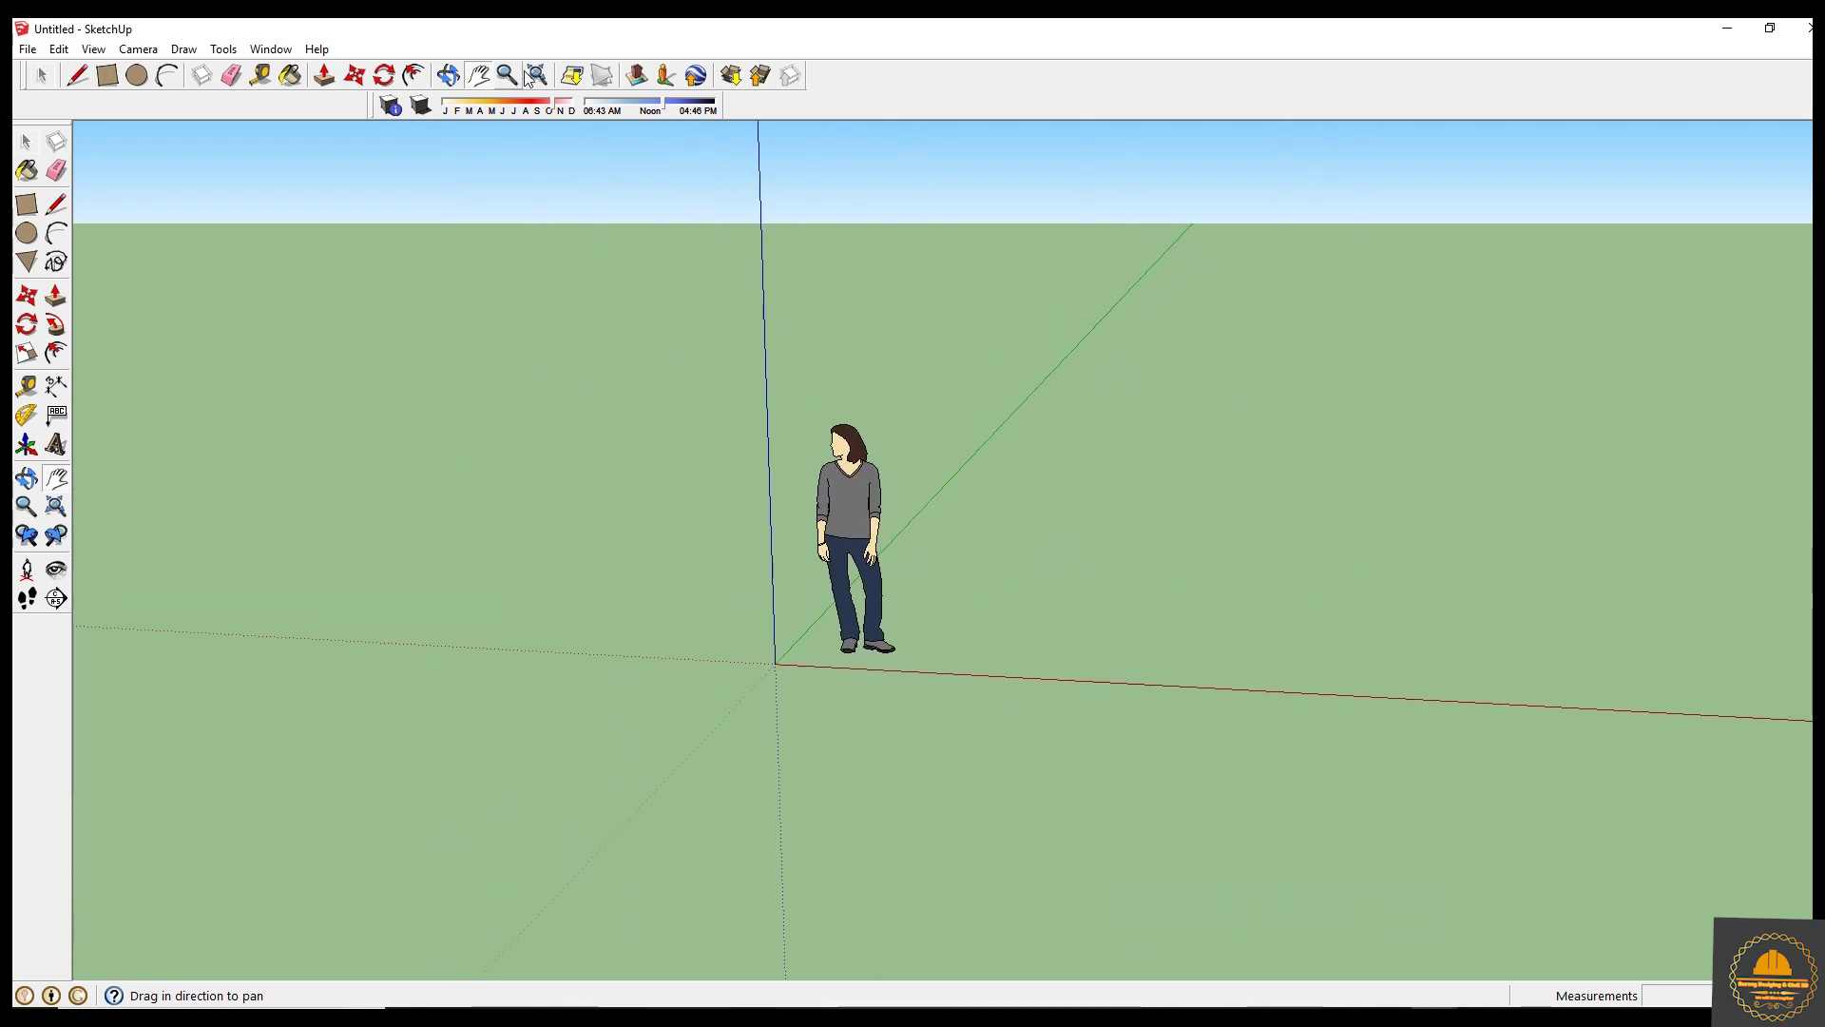
Zoom in and out on the standing figure and fit the entire model in the view.
click(508, 76)
scroll(704, 342, down, 3)
scroll(705, 342, up, 2)
click(538, 77)
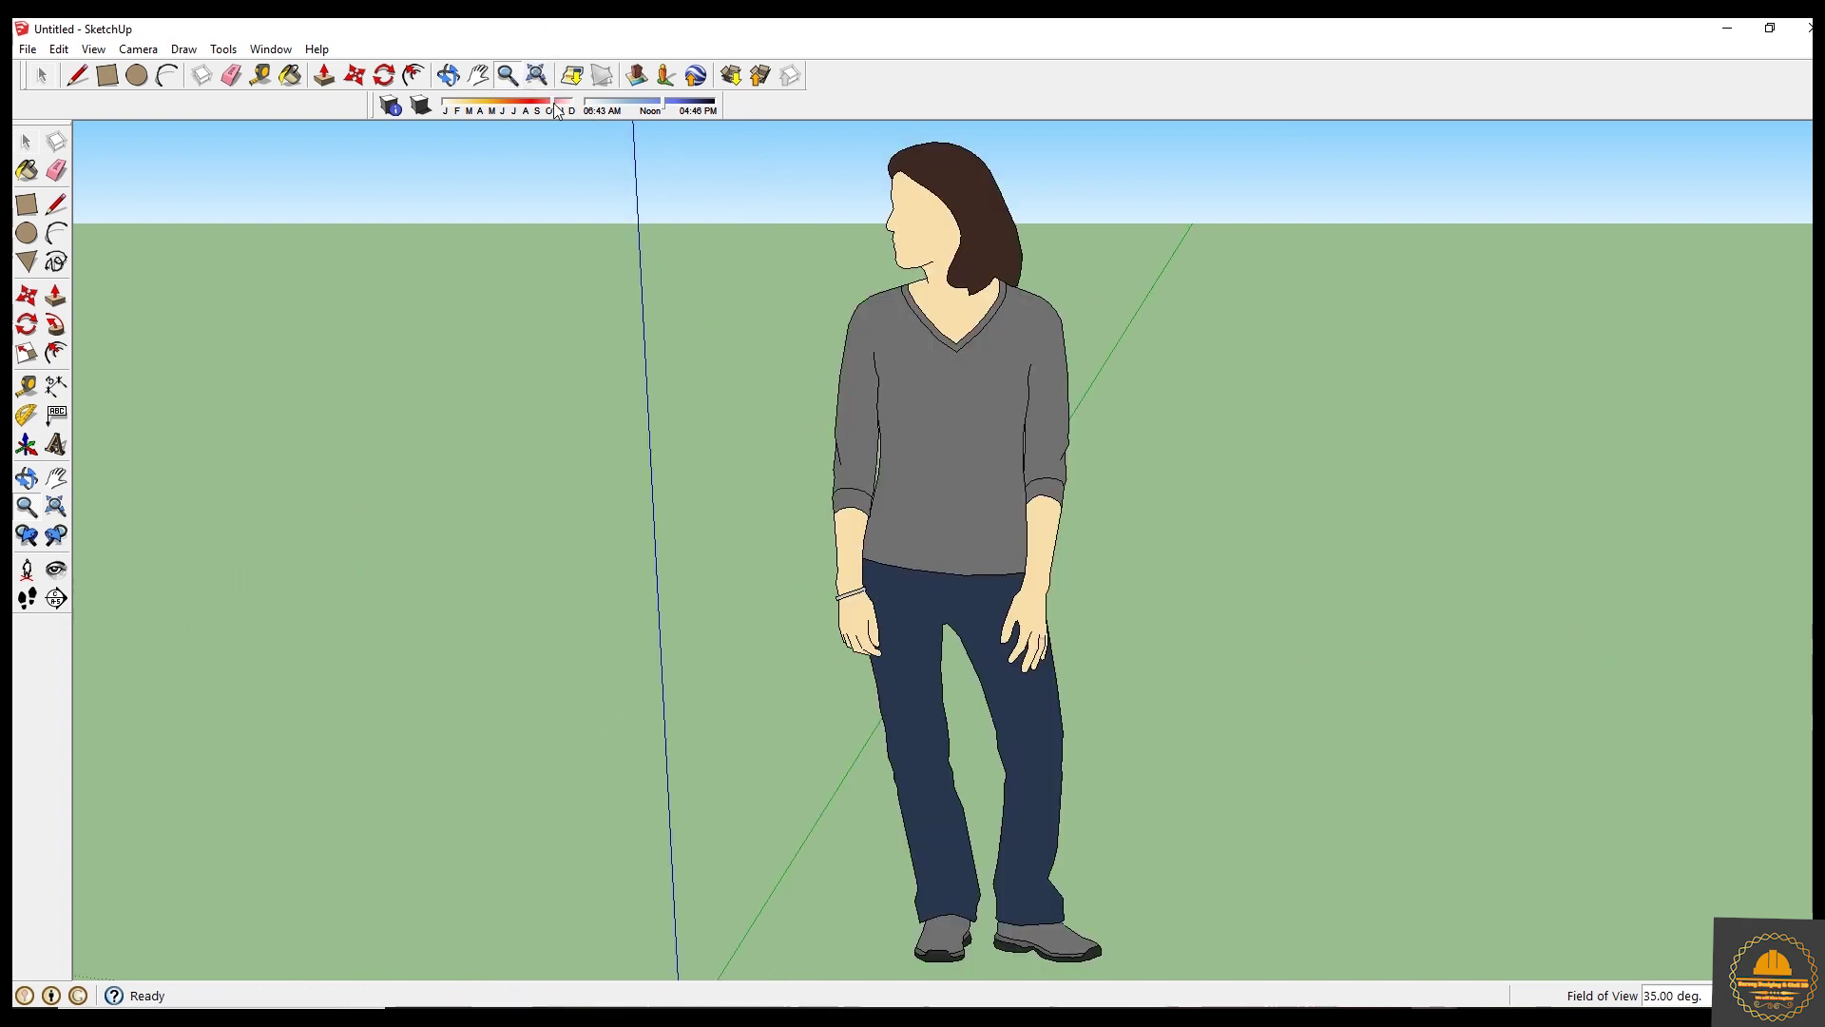
scroll(722, 376, down, 5)
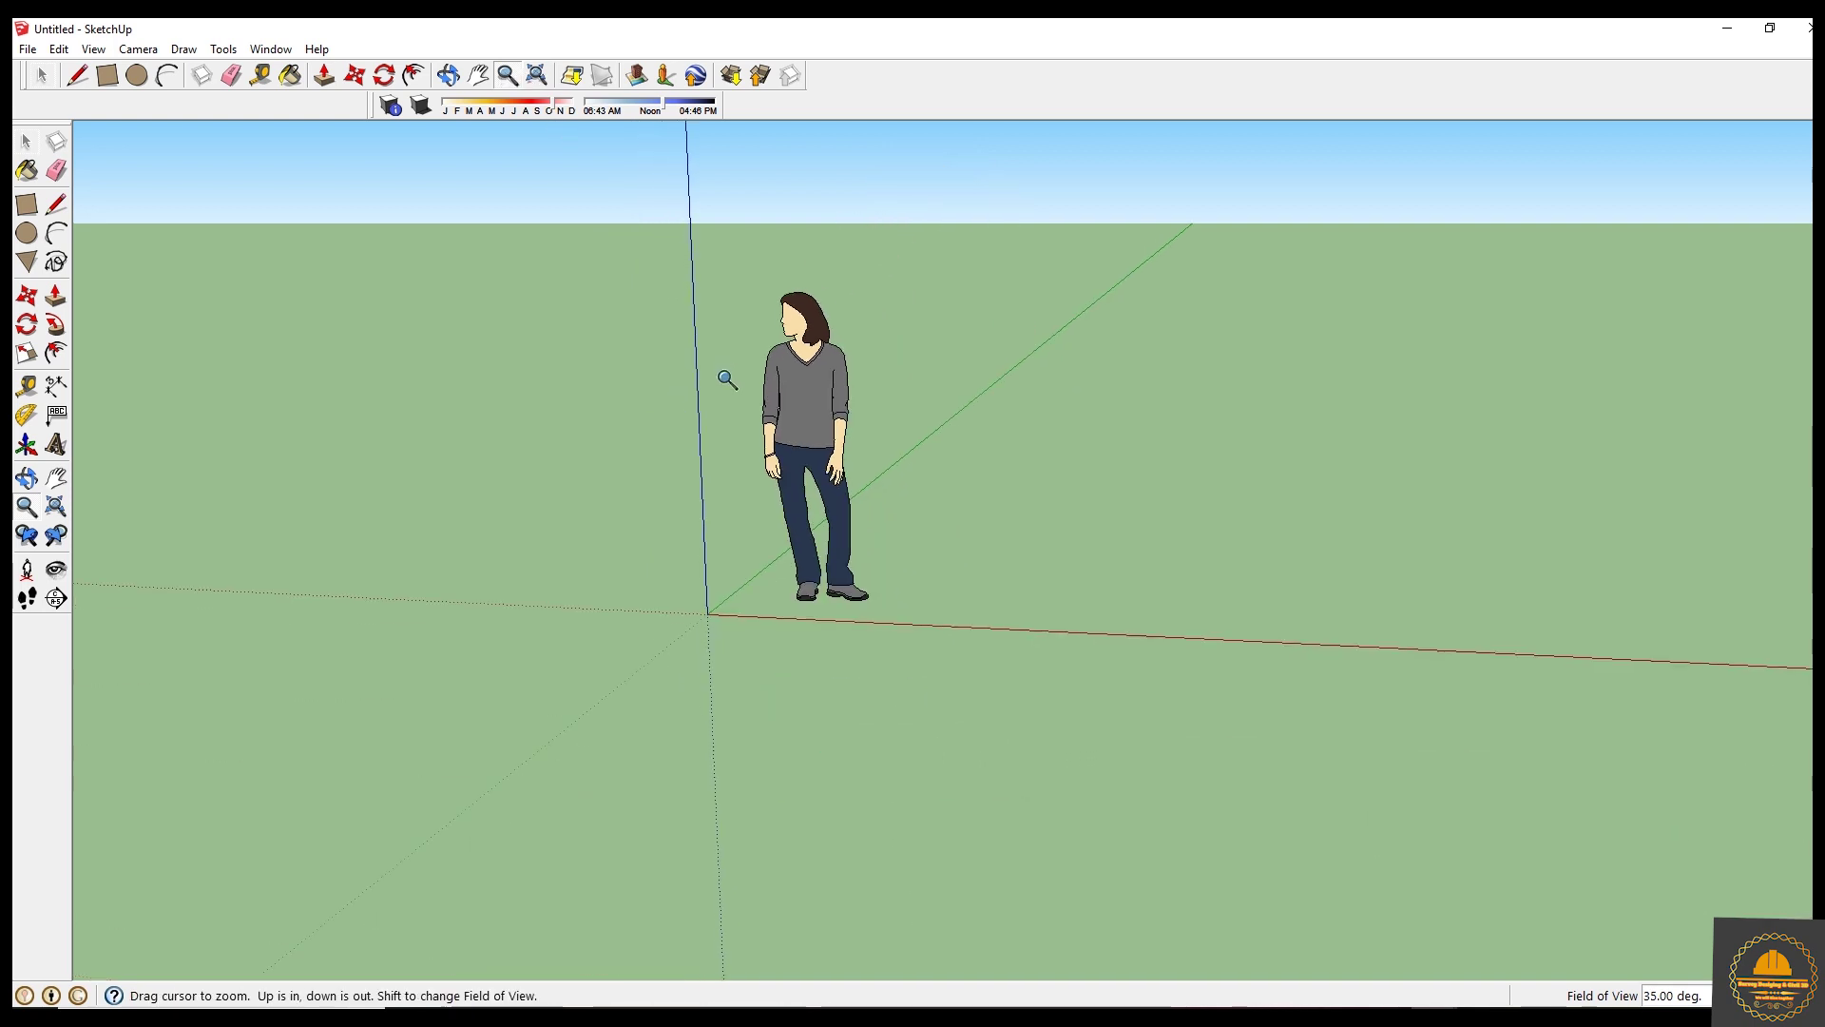
click(538, 76)
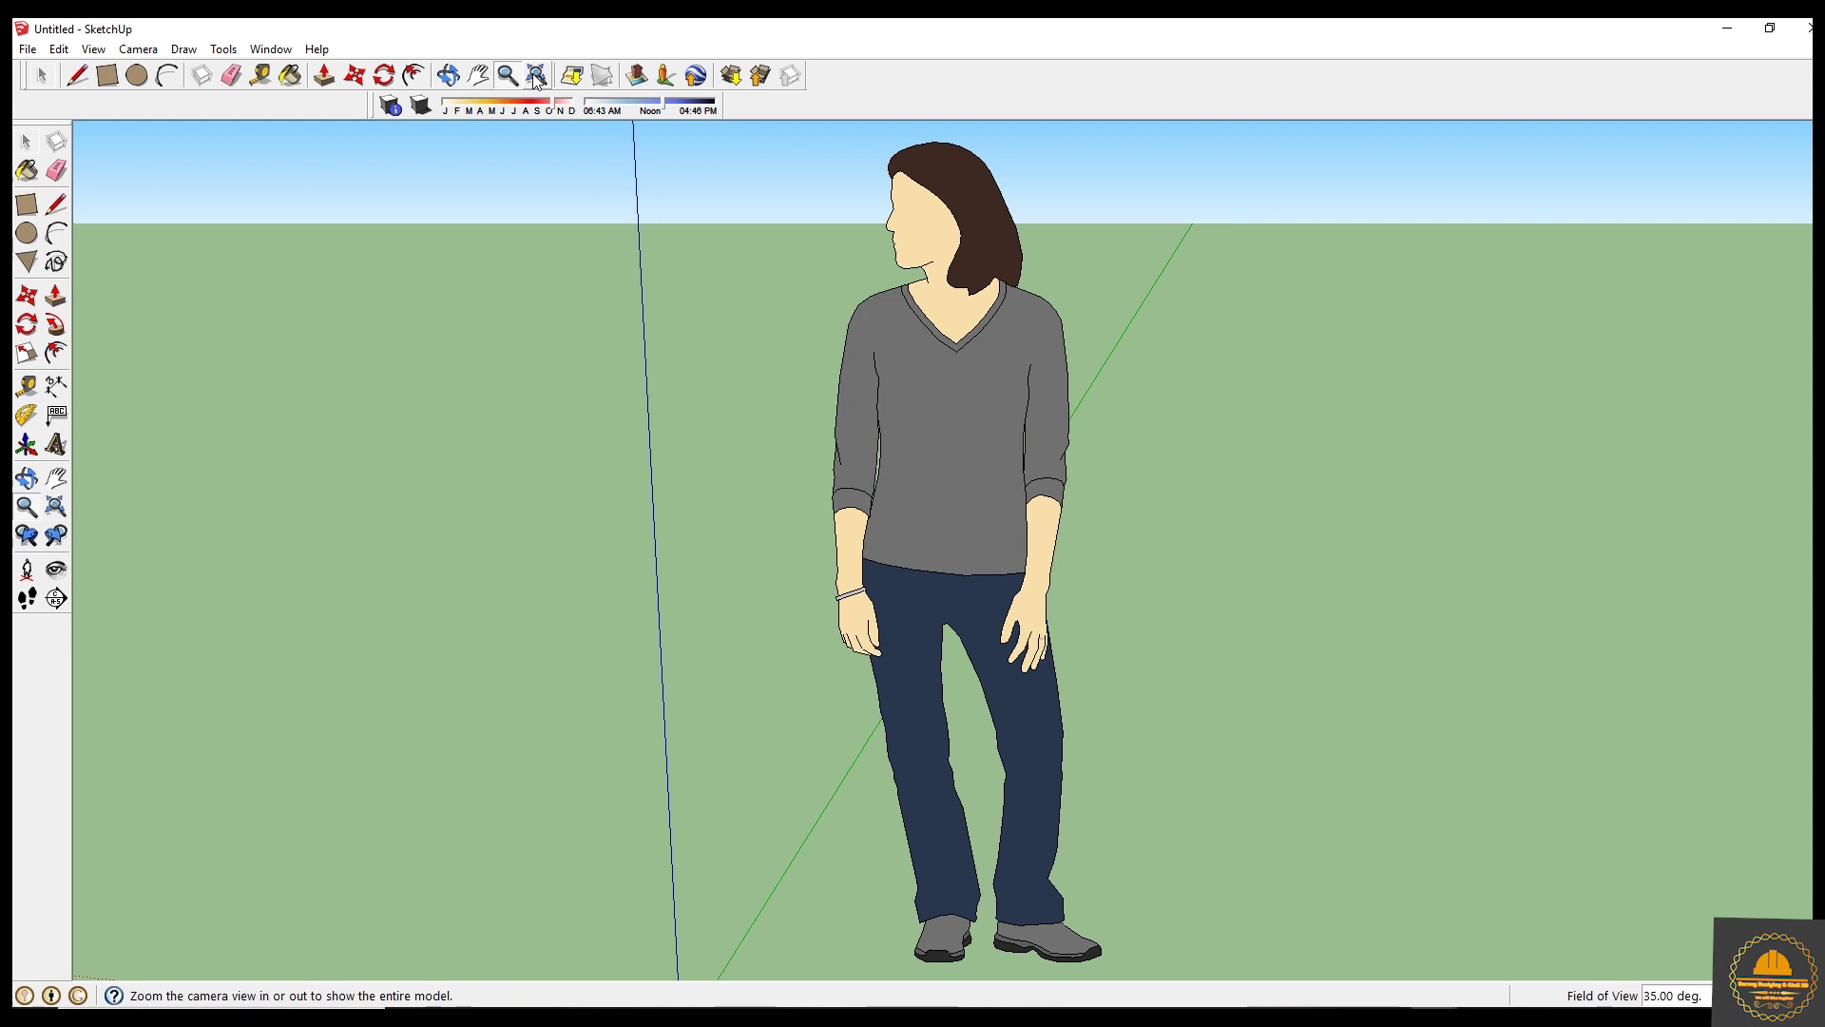
click(508, 76)
scroll(847, 410, down, 5)
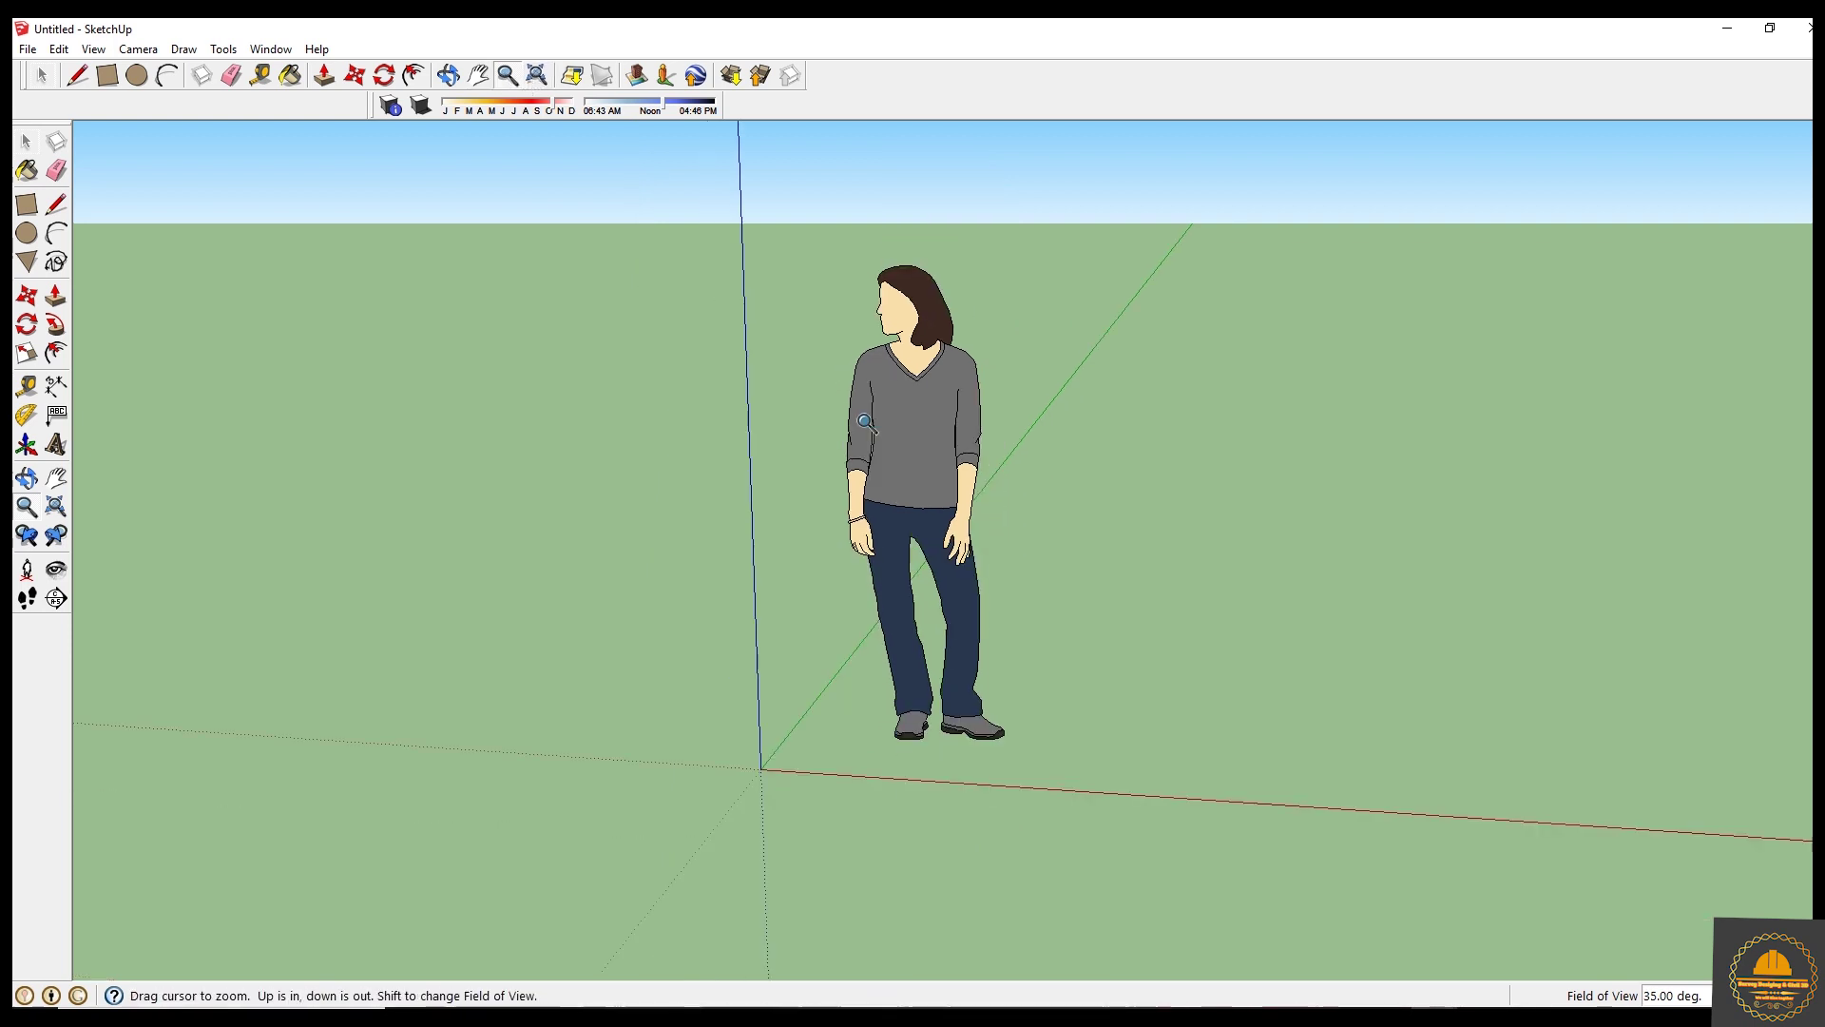
click(384, 77)
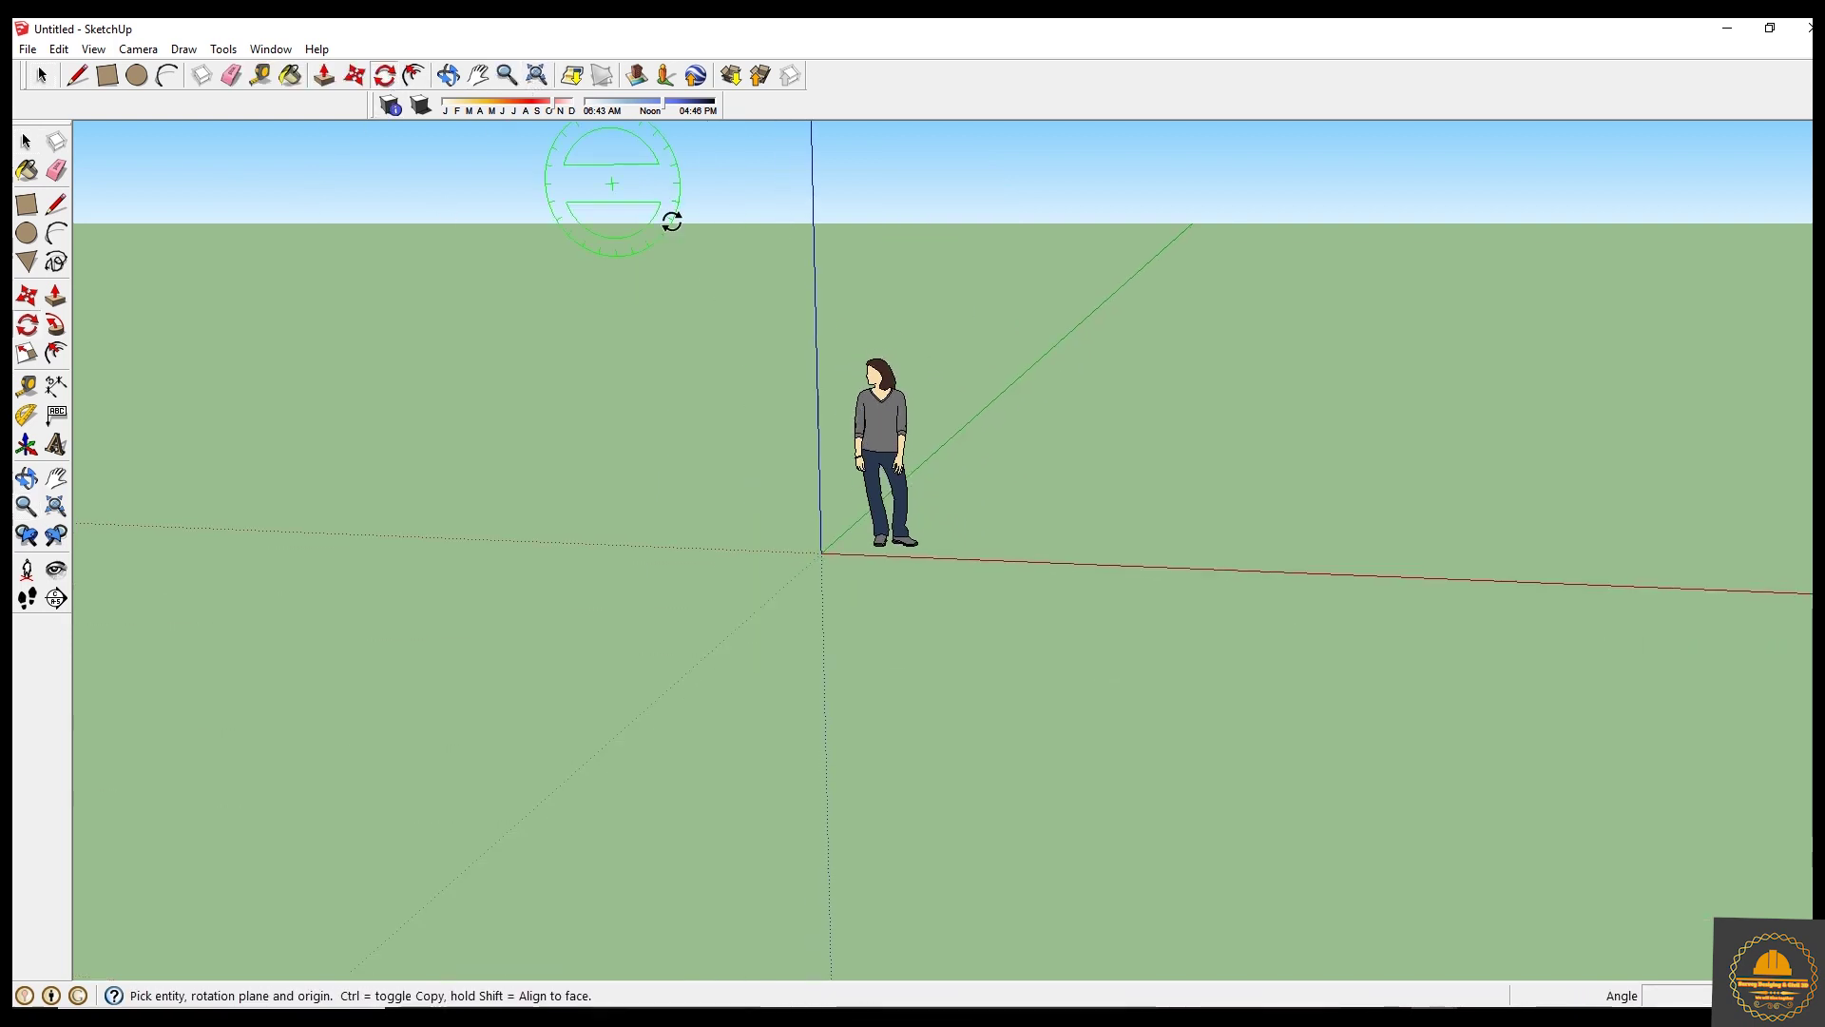
click(886, 442)
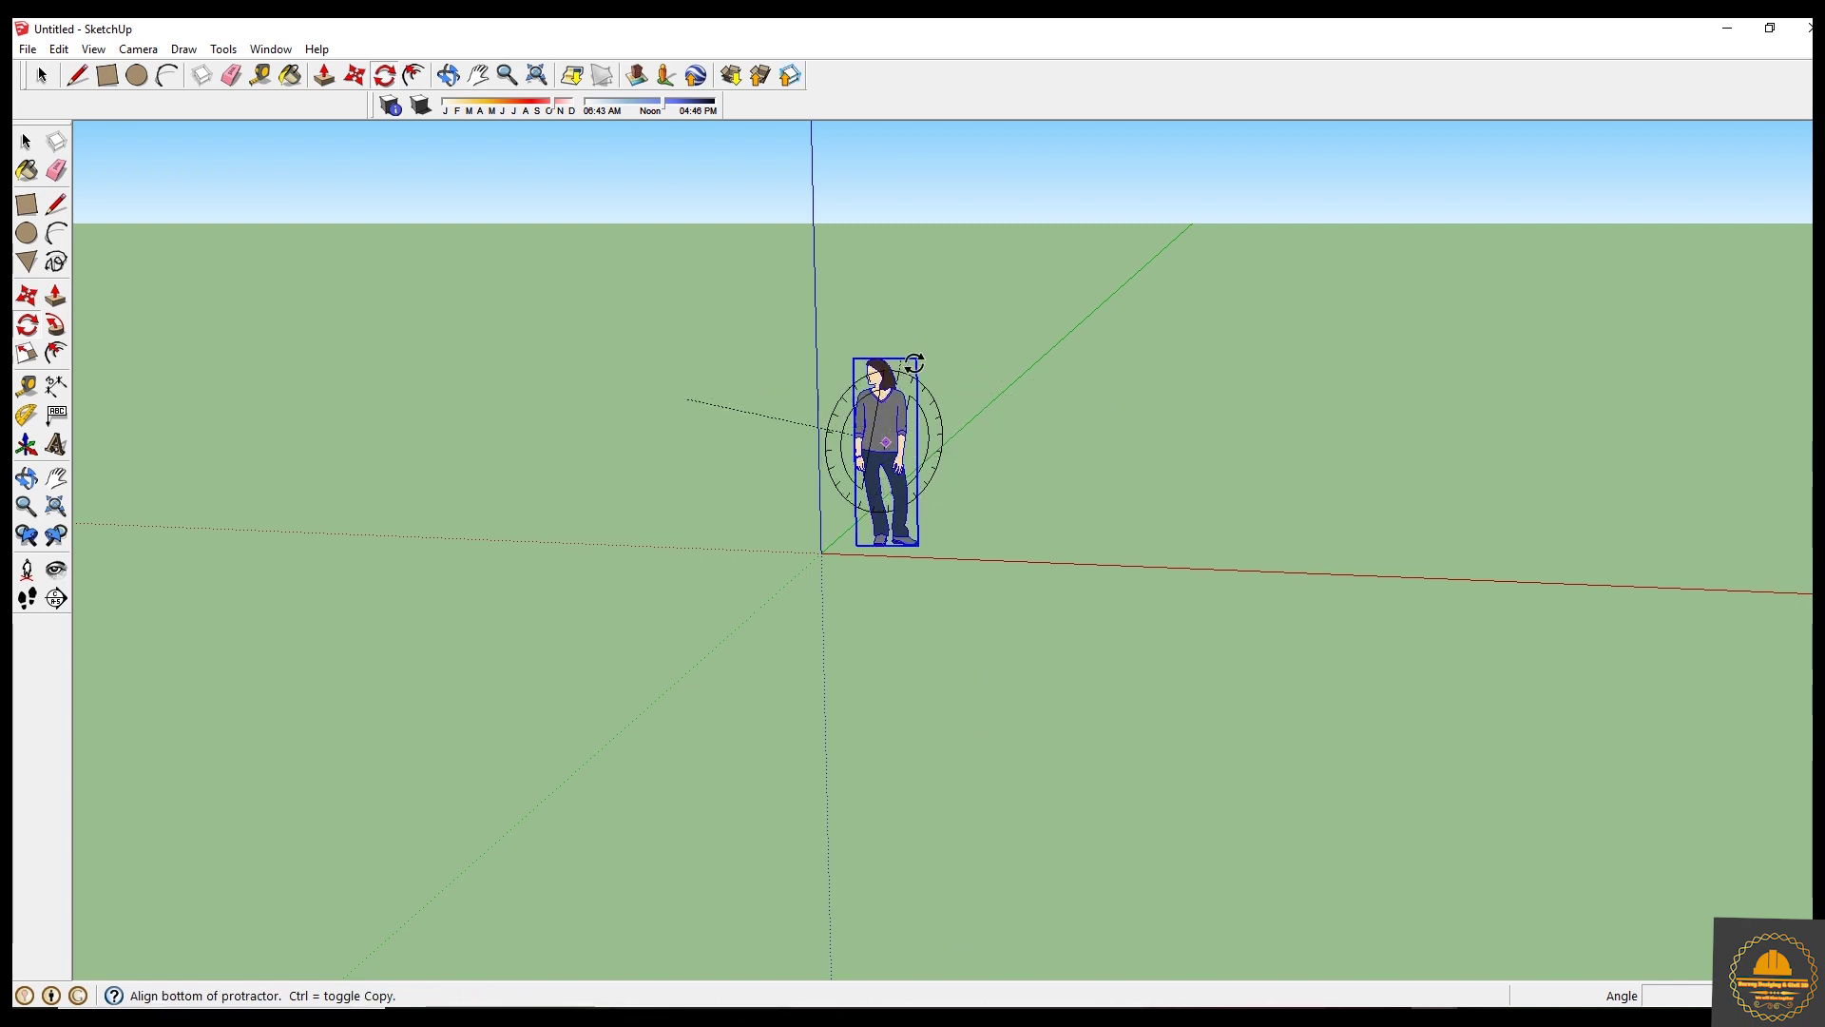
click(802, 328)
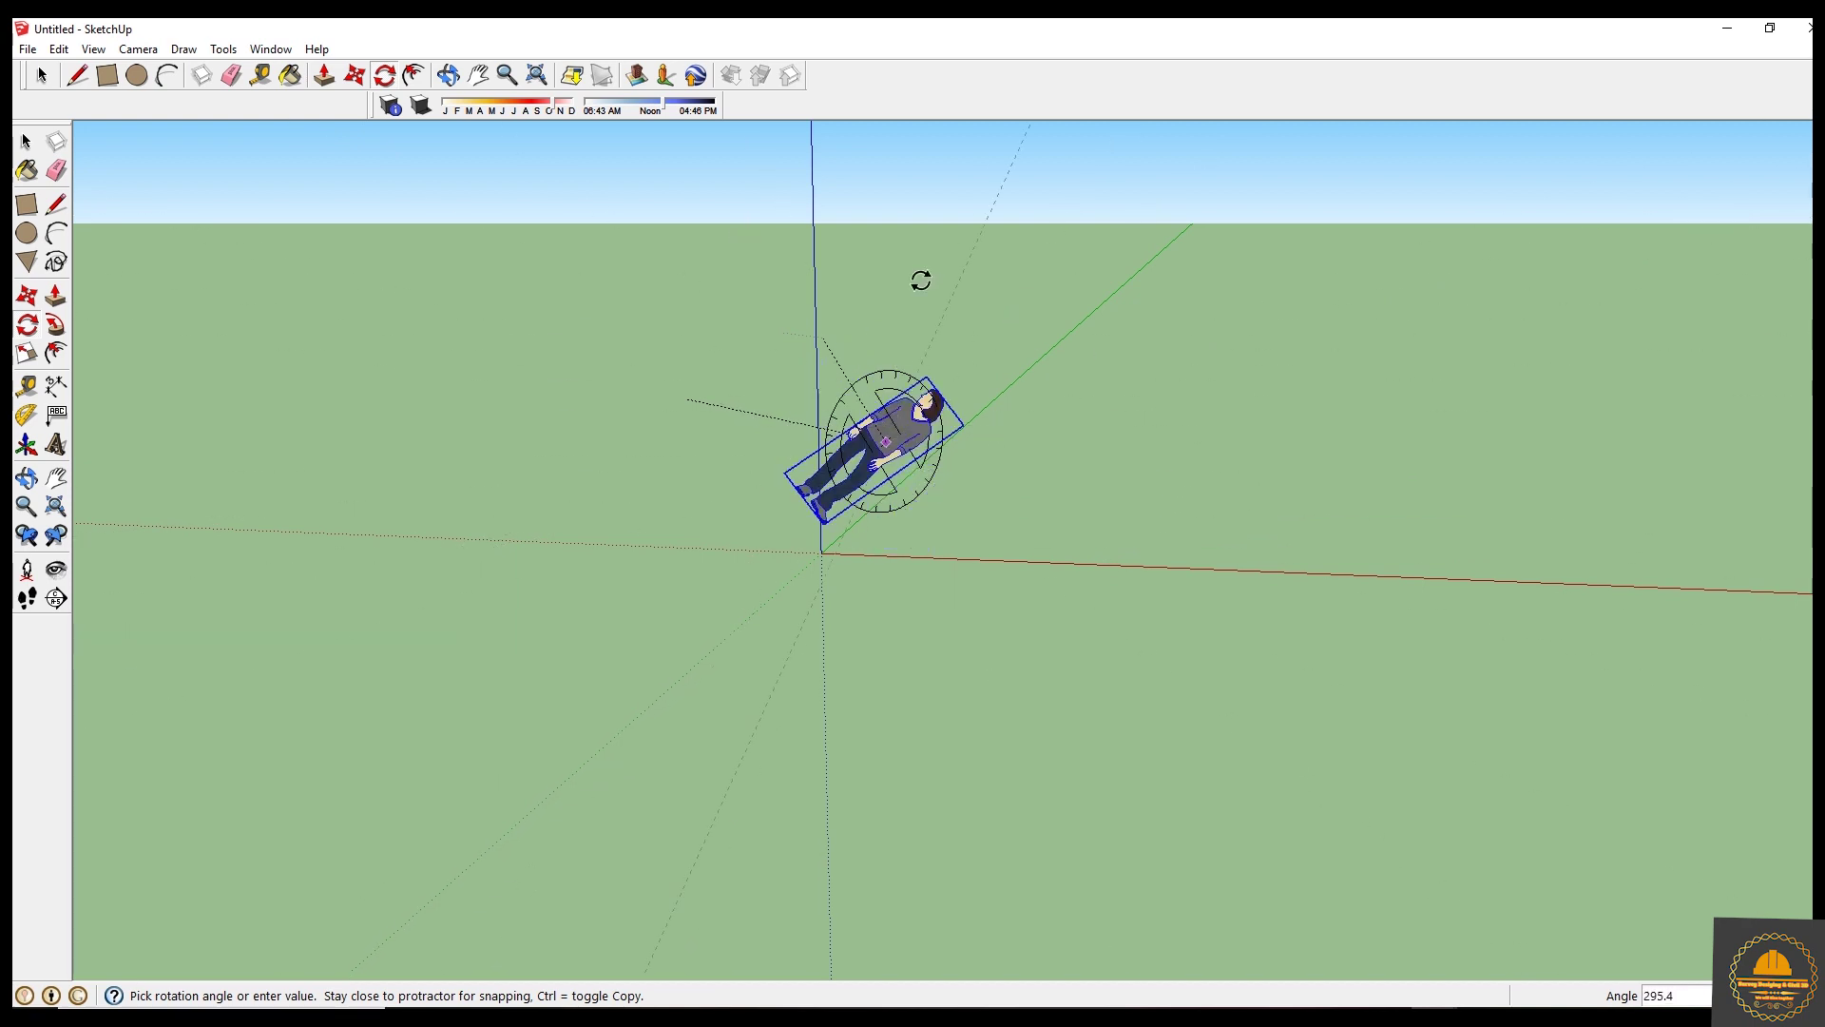
key(Escape)
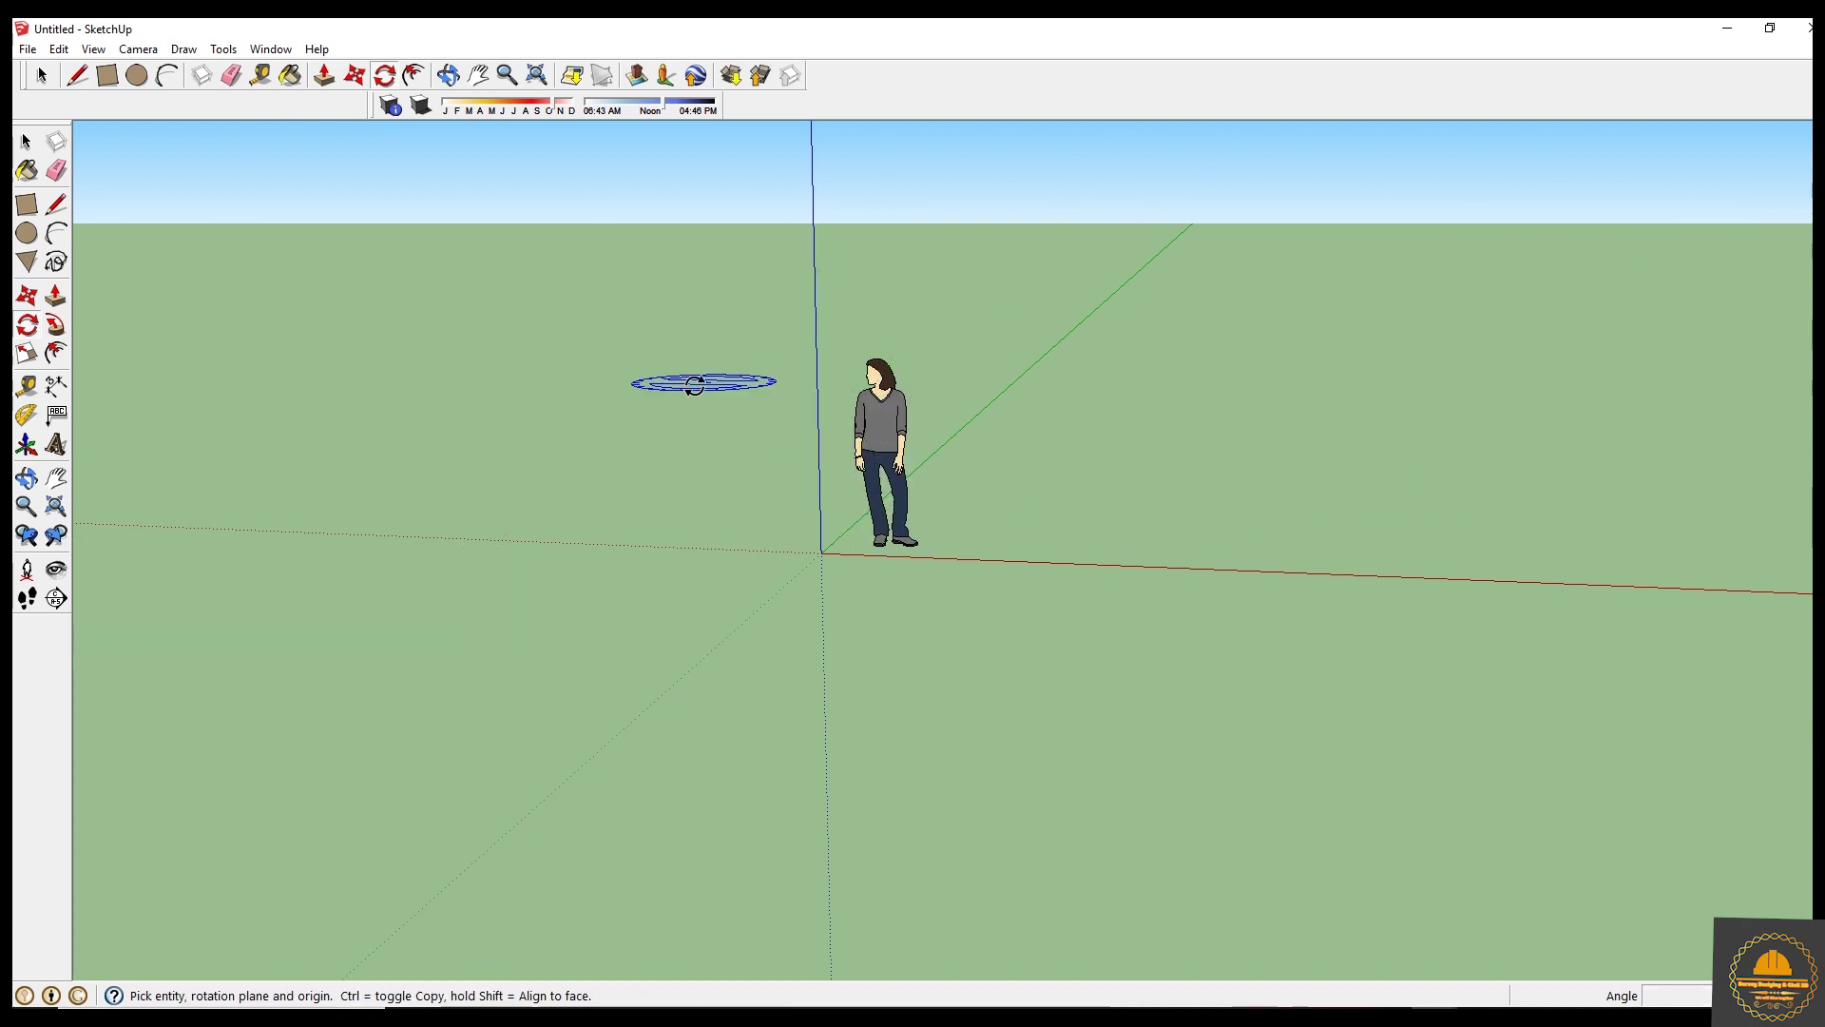
Move the standing figure onto the red axis, just beside the origin.
click(354, 76)
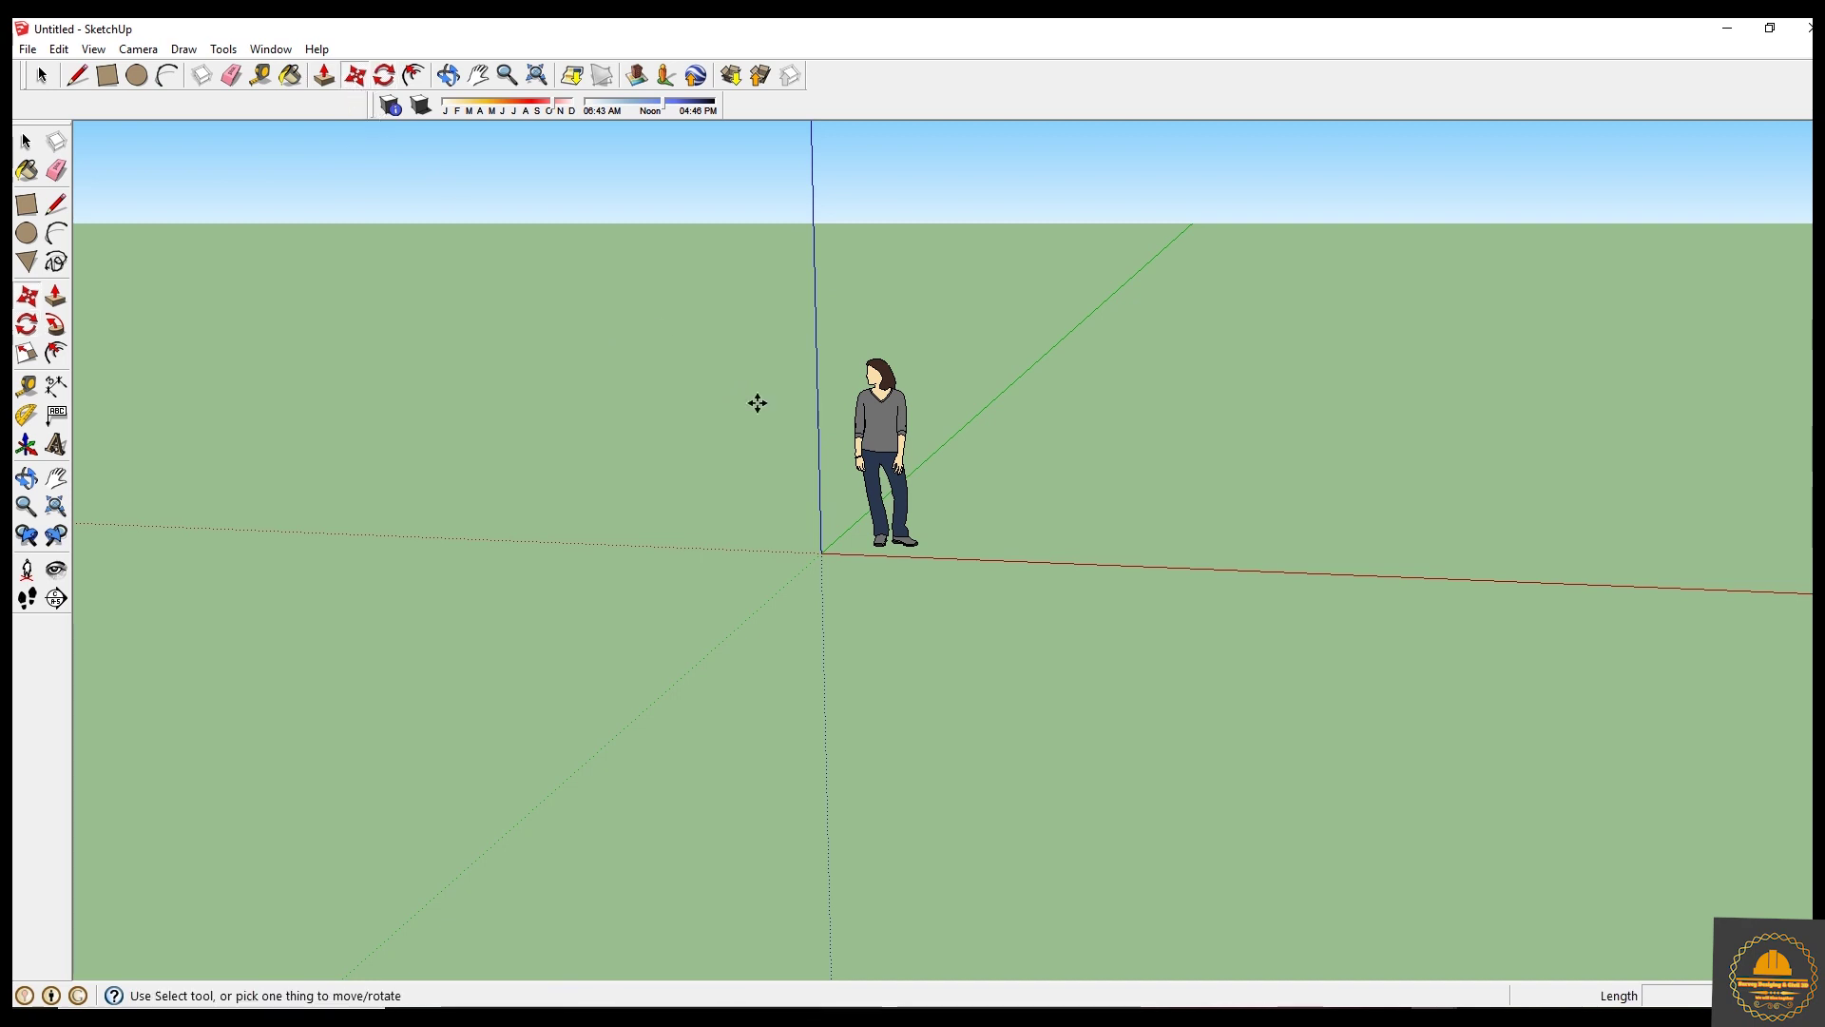
click(876, 429)
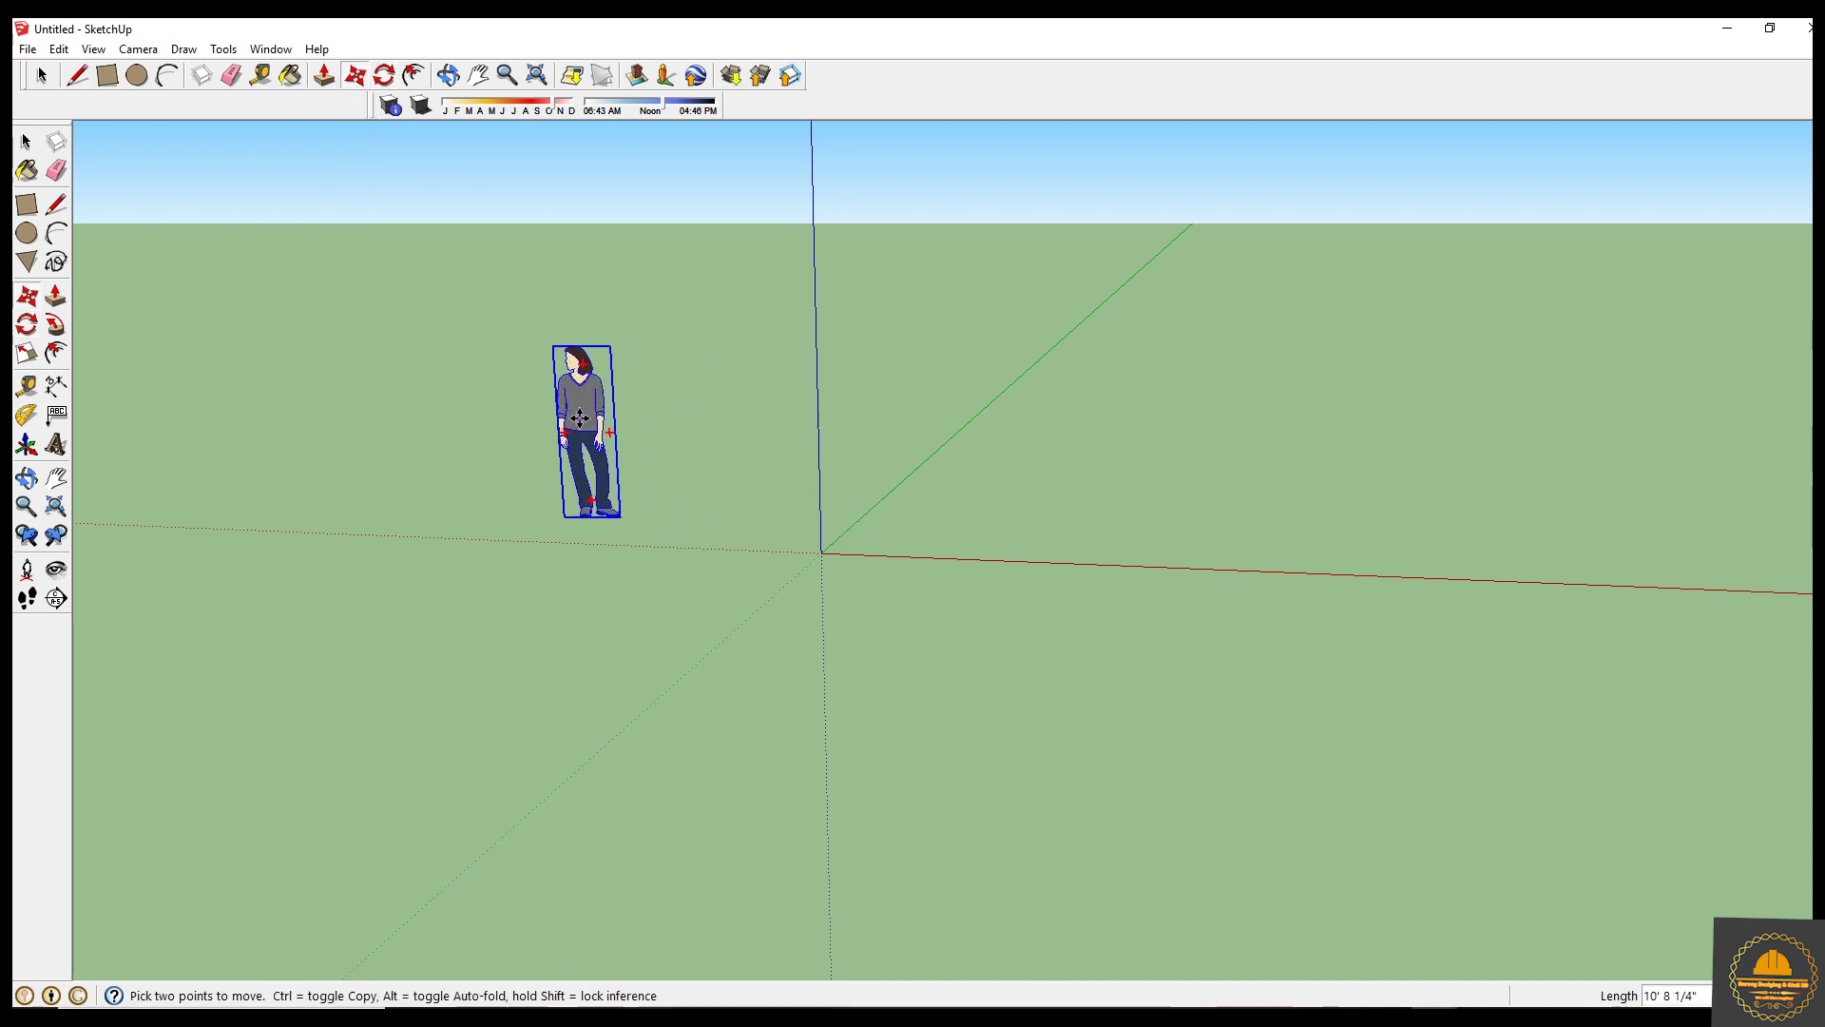
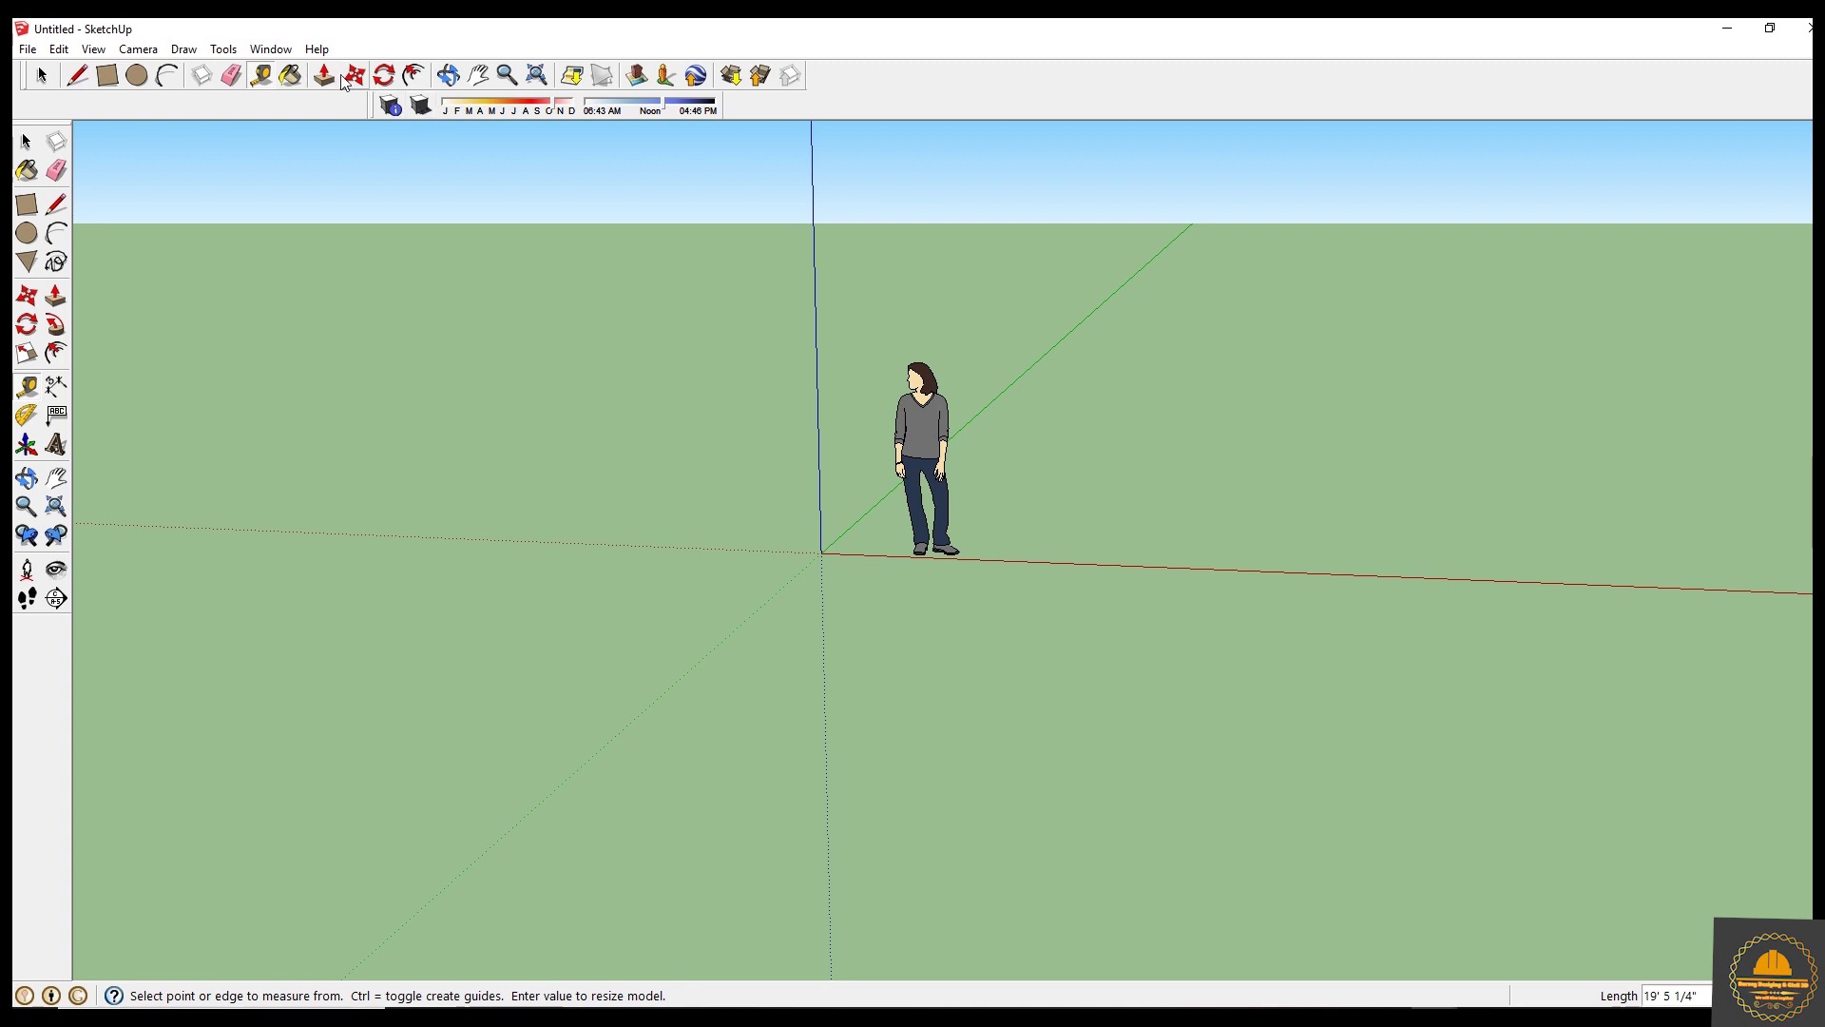
click(290, 78)
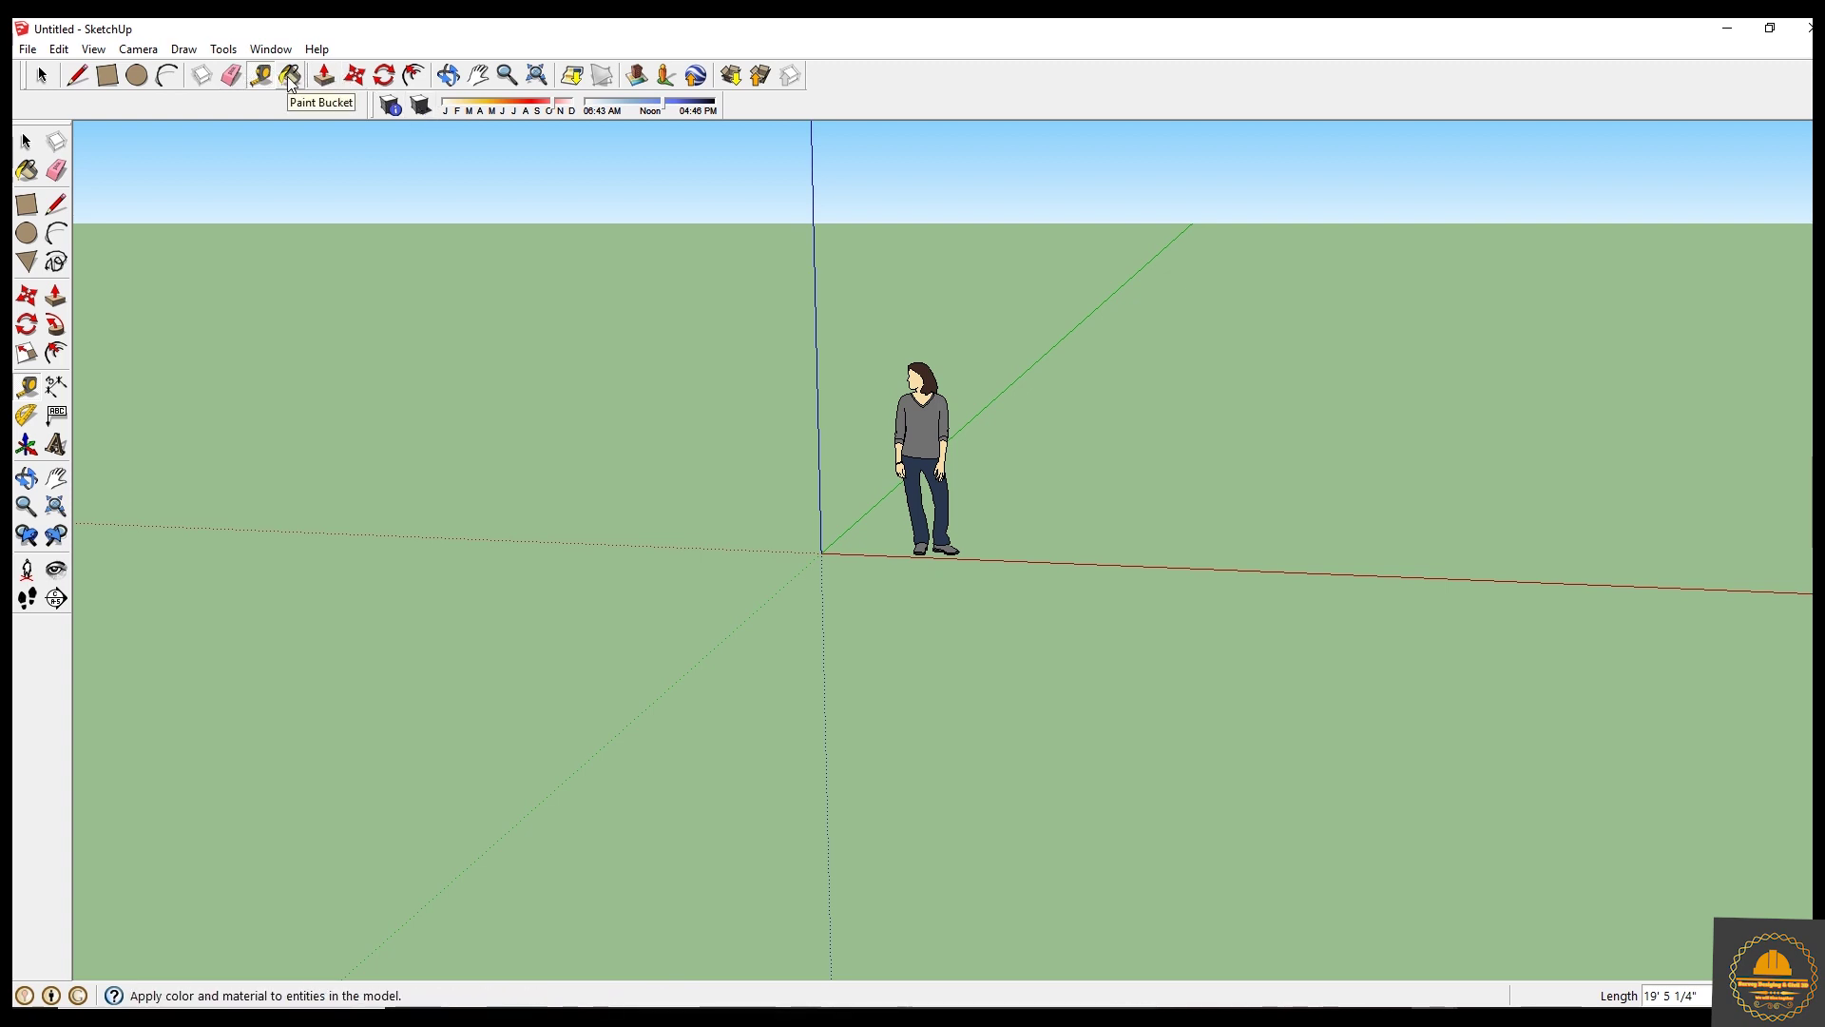
Draw an open outline of three connected lines on the ground in front of the figure.
click(78, 76)
click(514, 558)
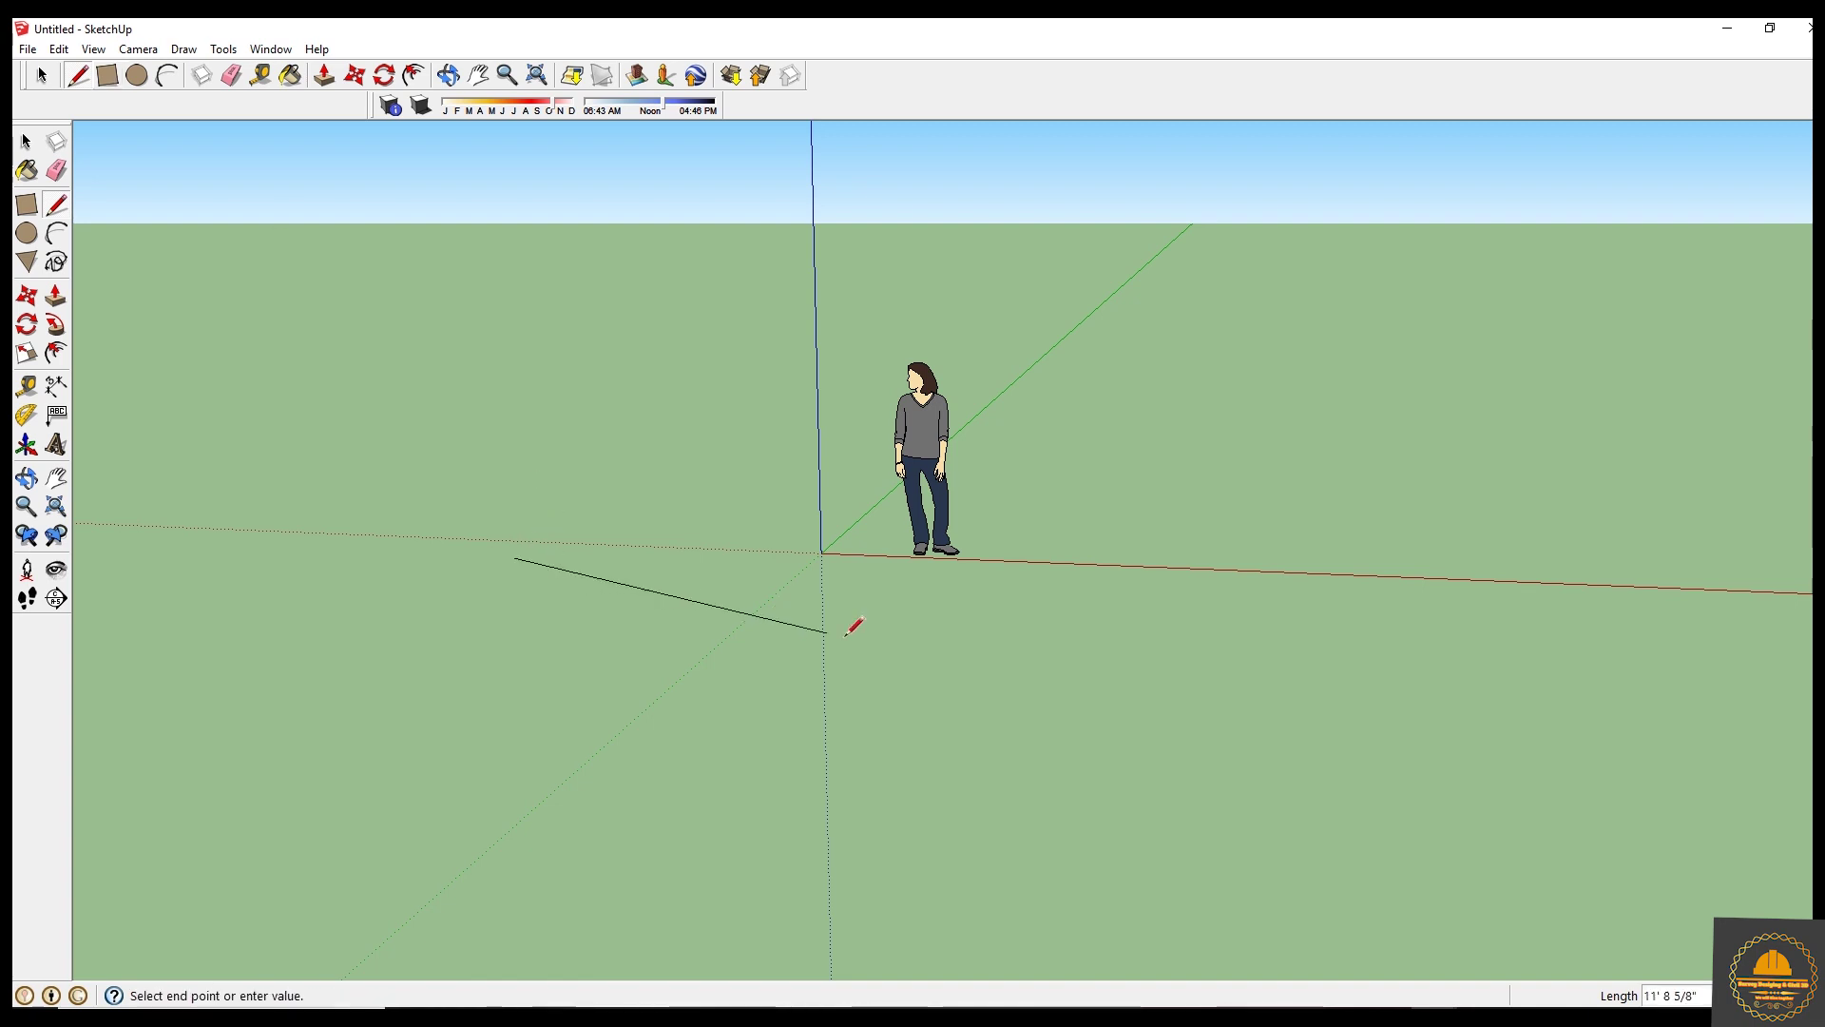
click(919, 787)
click(452, 672)
key(Escape)
Draw a rectangle about 6' 10" by 26' on the ground beyond the red axis.
click(111, 75)
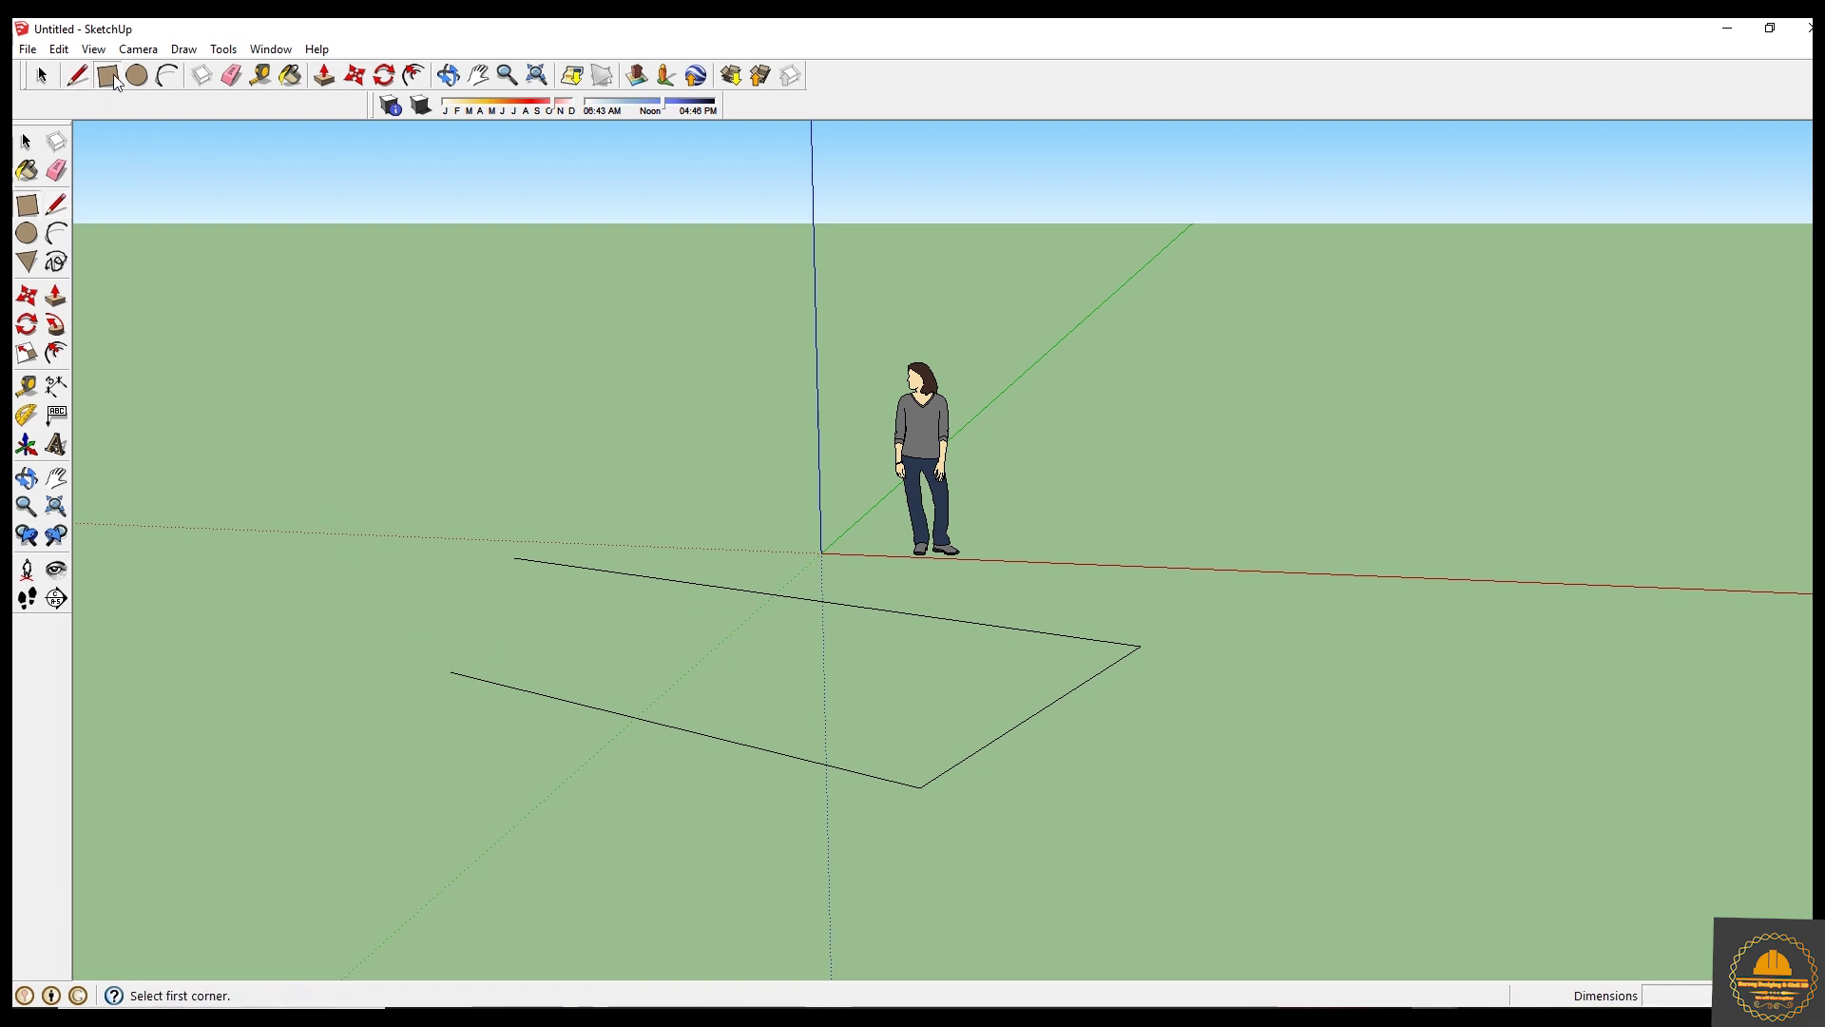
click(1220, 390)
click(1414, 472)
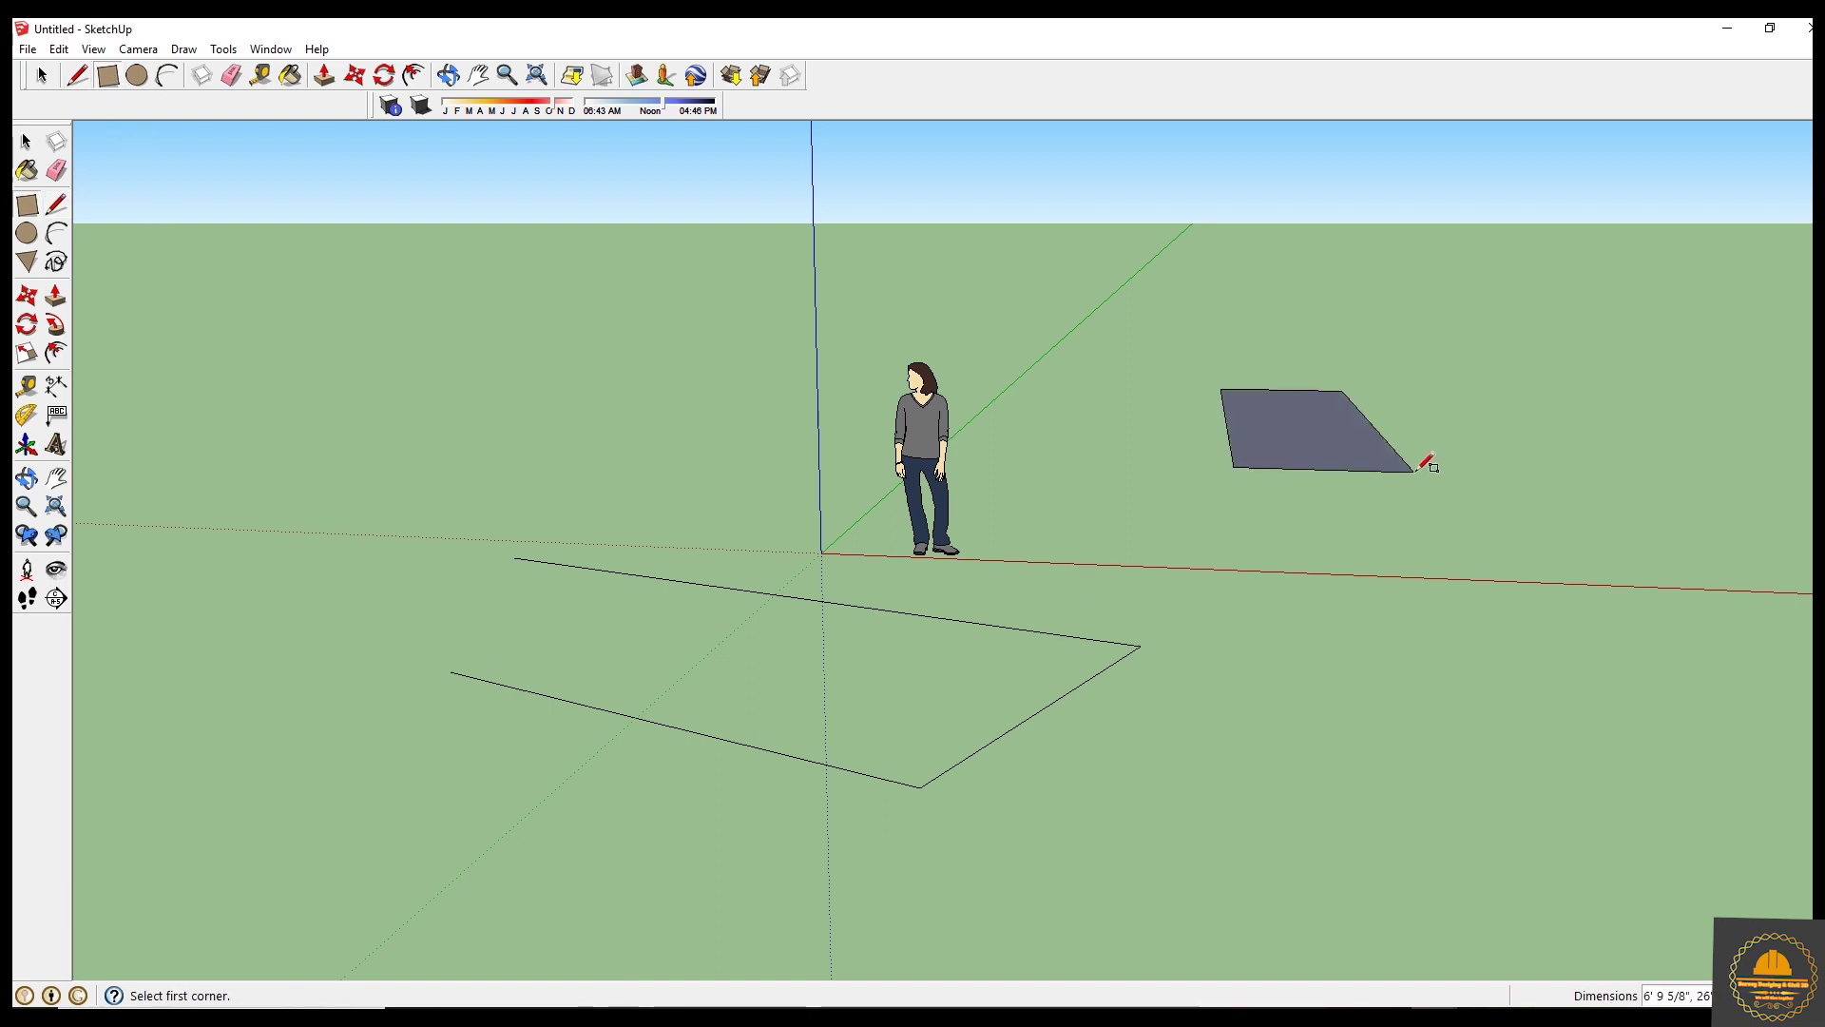
Draw a circle with a radius of about 5' 6" on the ground, overlapping the corner of the line outline.
click(137, 75)
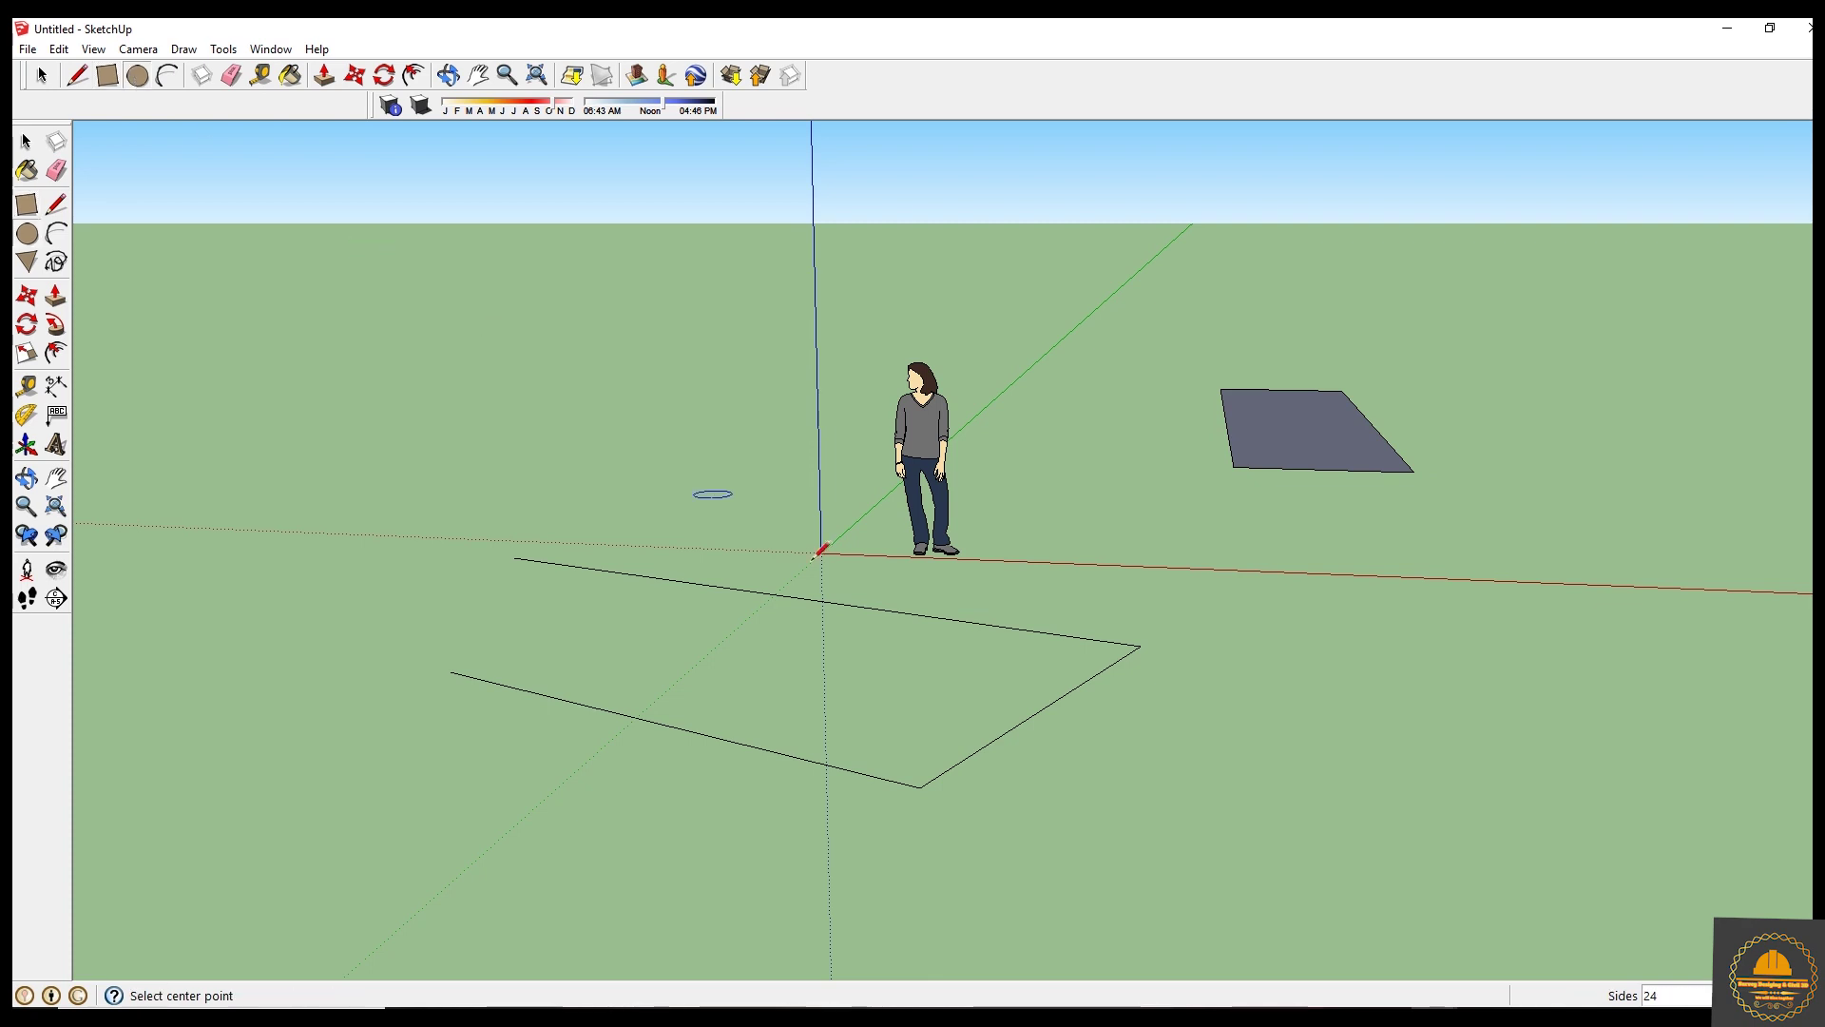
click(1276, 649)
click(1362, 709)
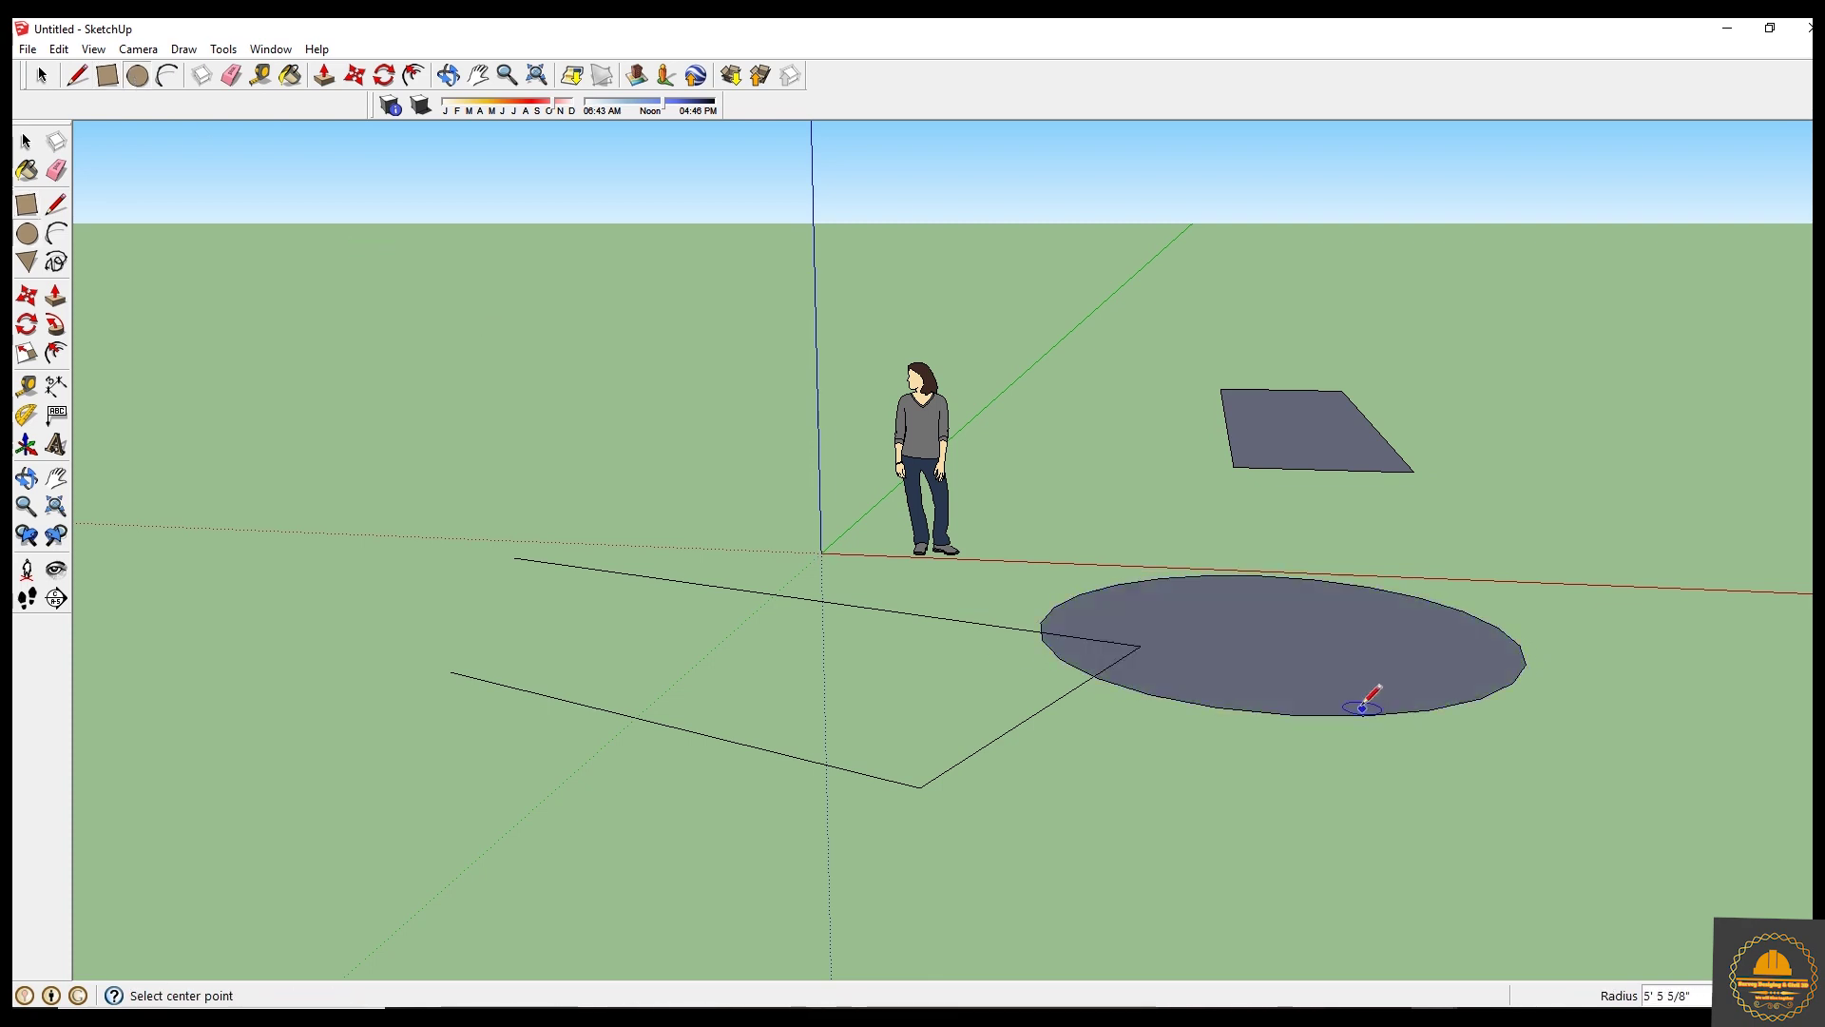
Draw an arc between two points on the circle's edge, bulging outward towards the rectangle.
click(167, 75)
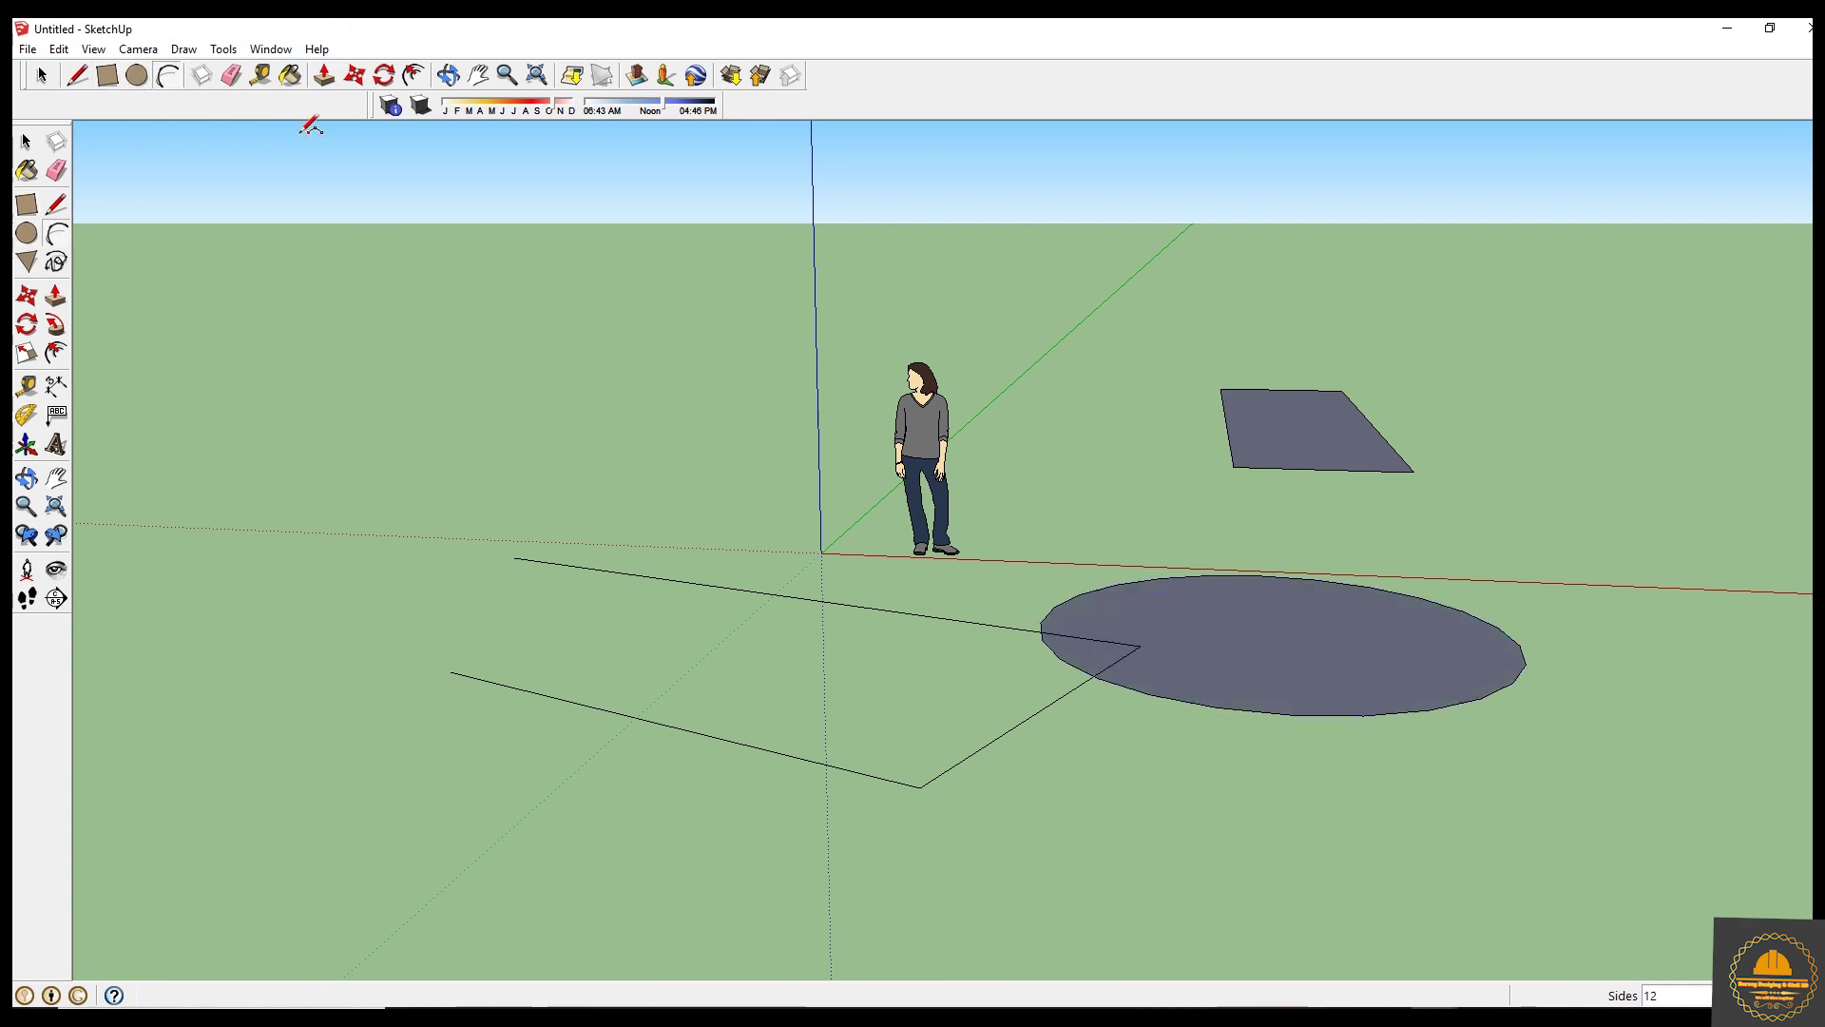
click(1316, 579)
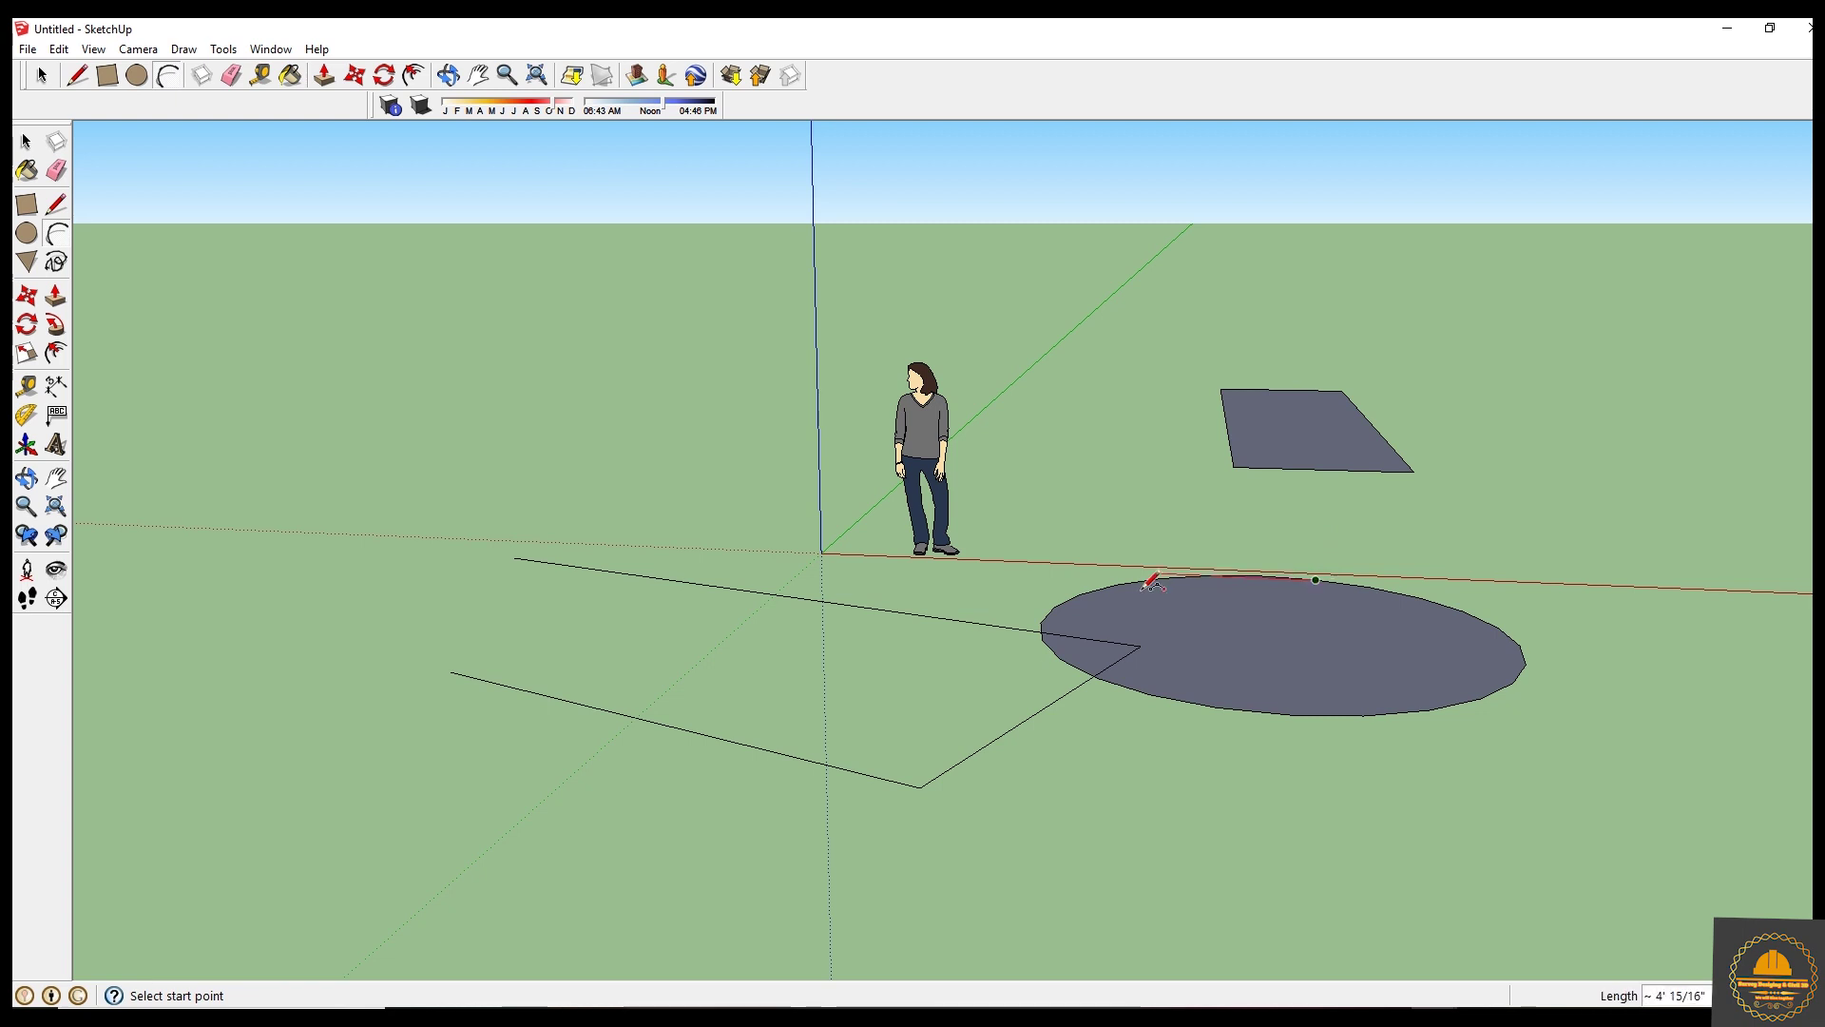
click(1041, 623)
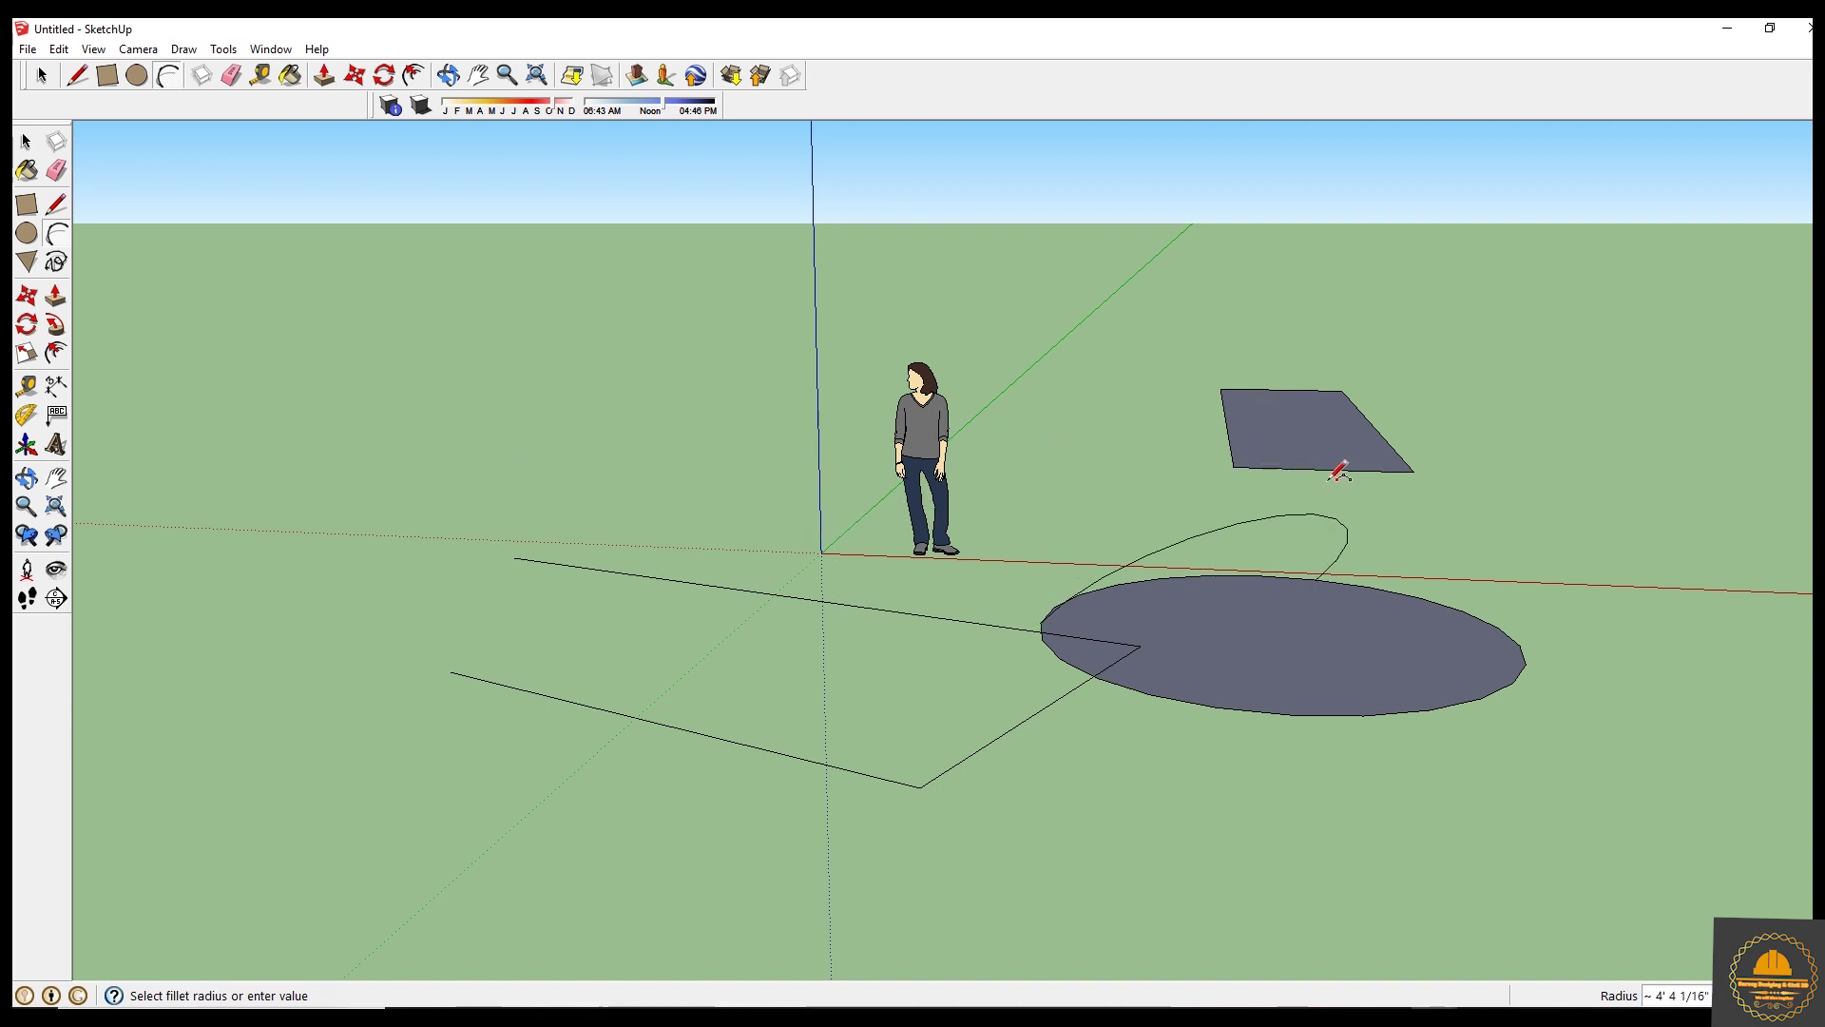
click(1386, 470)
click(1223, 387)
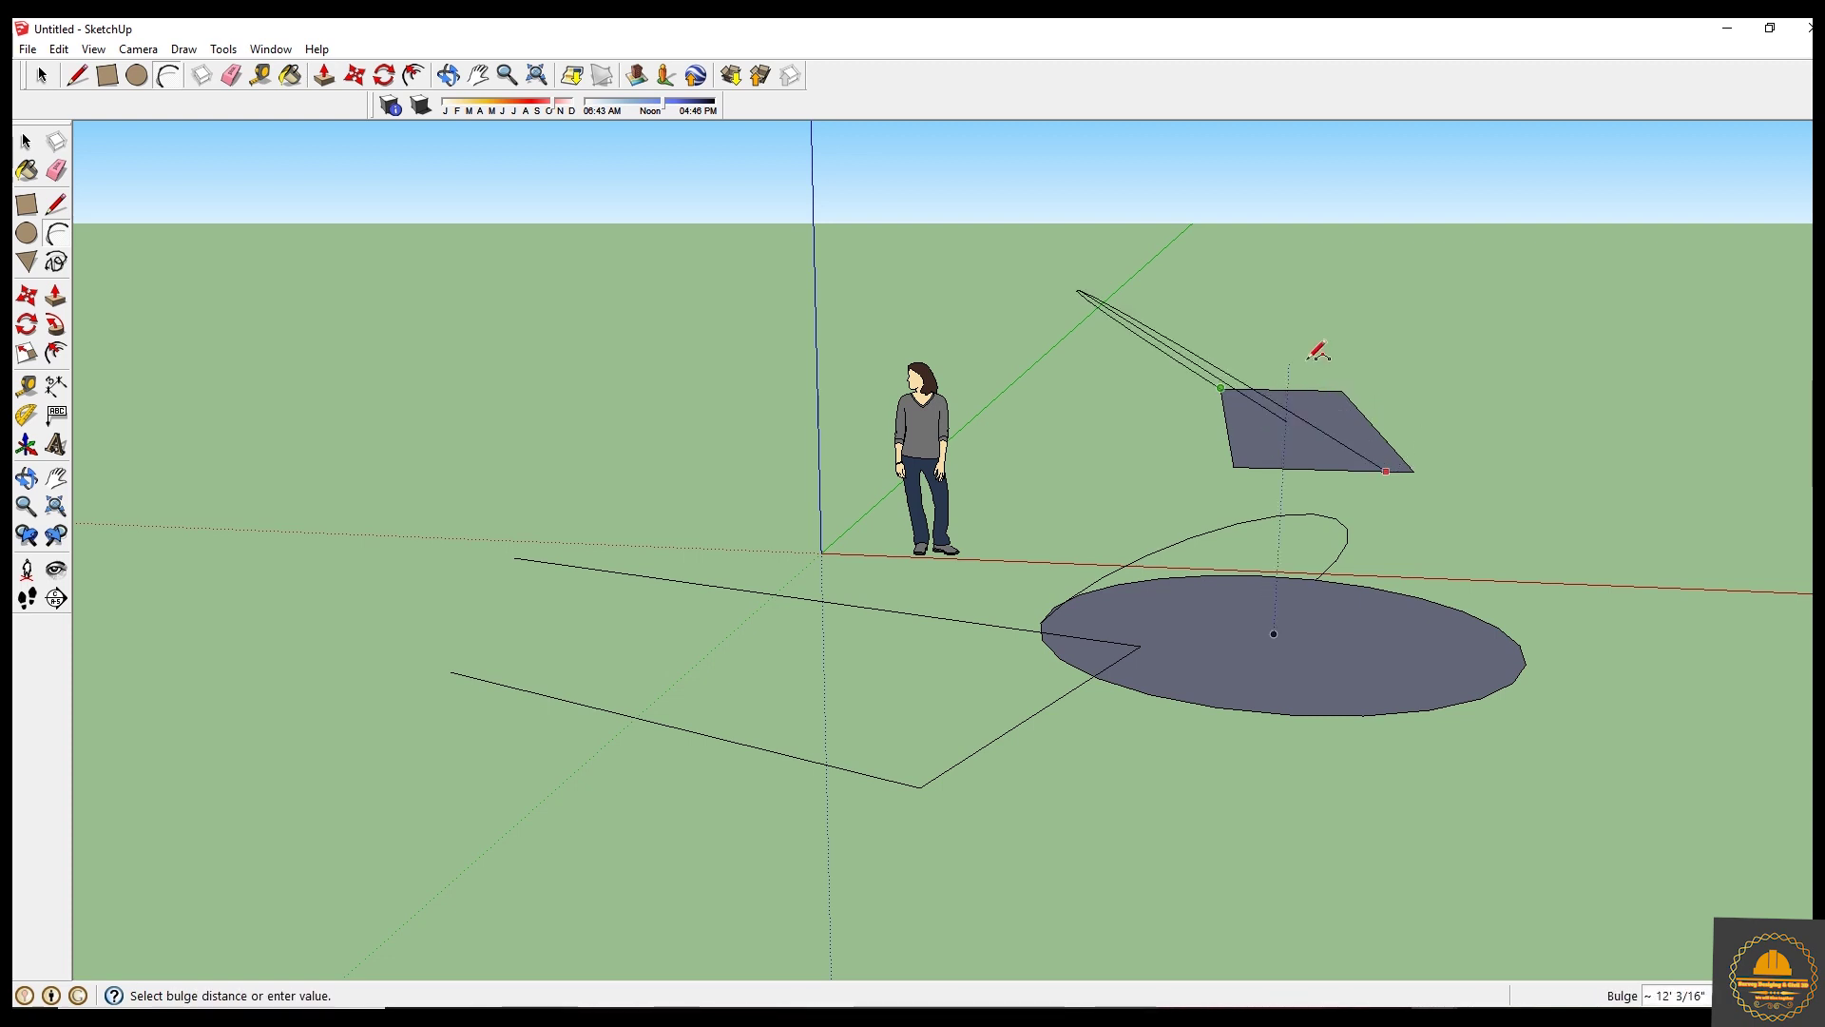
key(Escape)
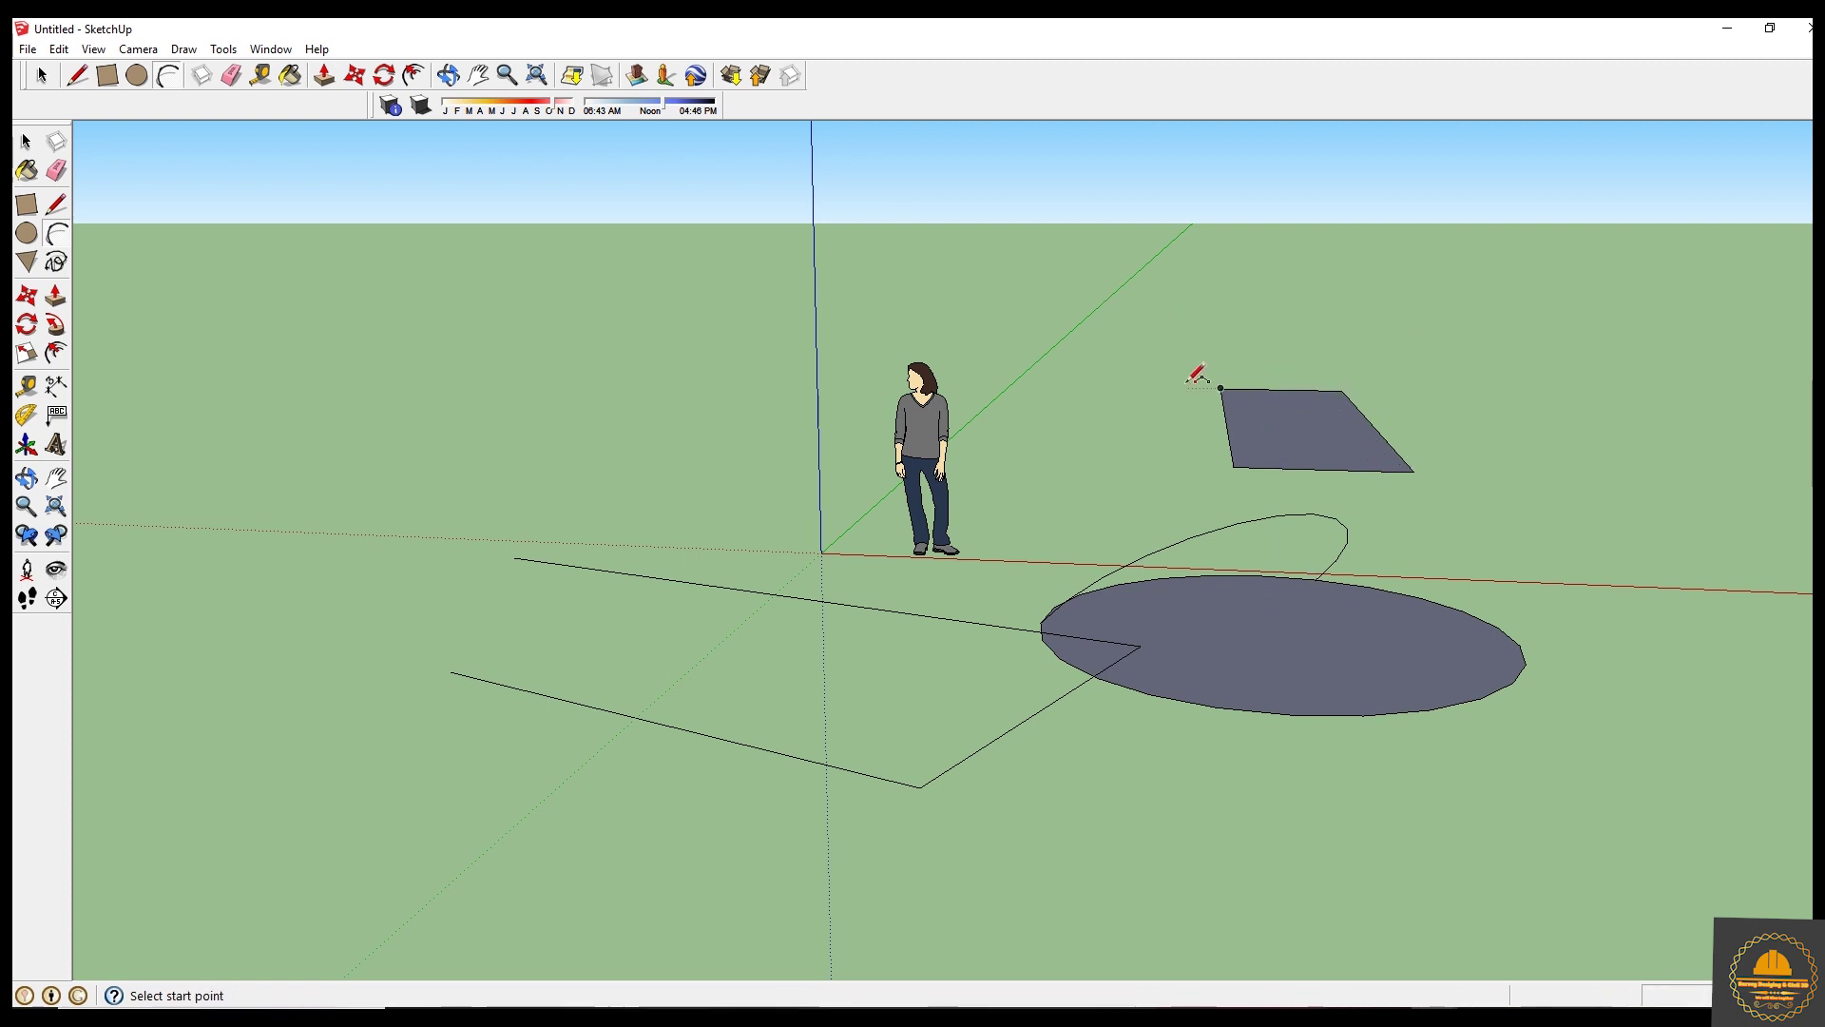
click(41, 75)
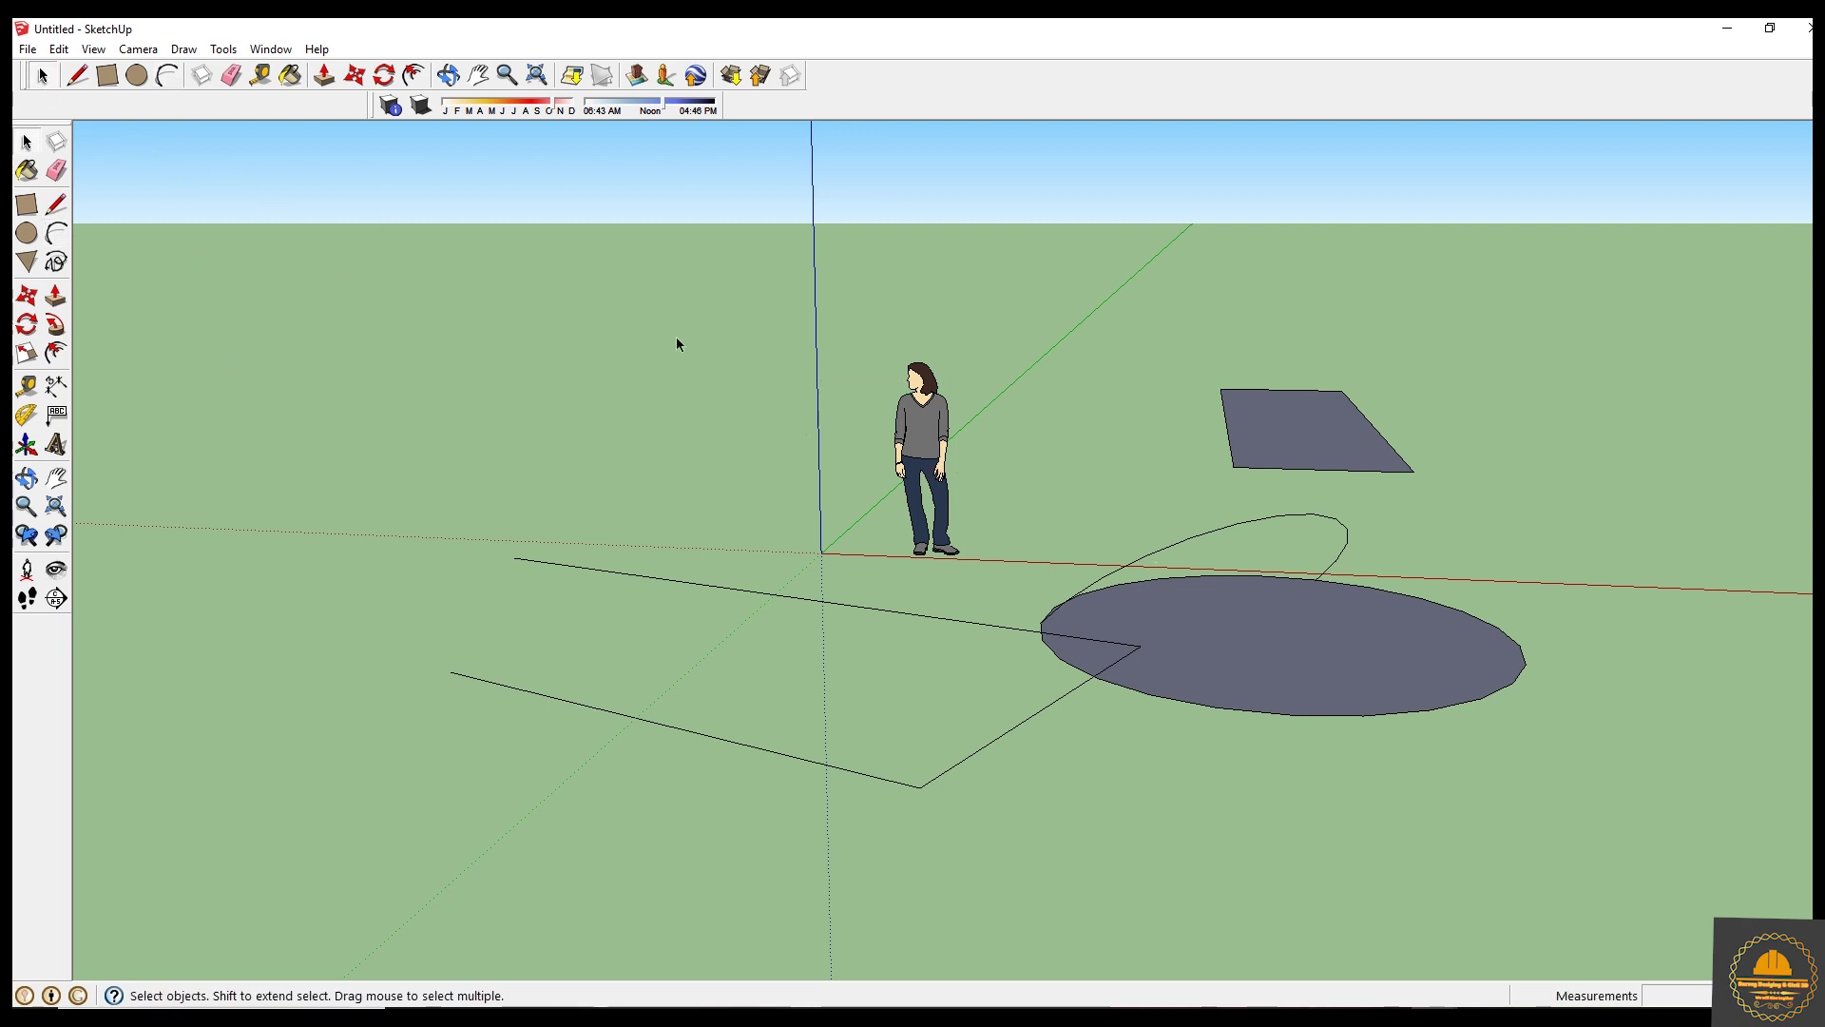
Erase the circle, the three connected lines and the arc from the ground.
key(e)
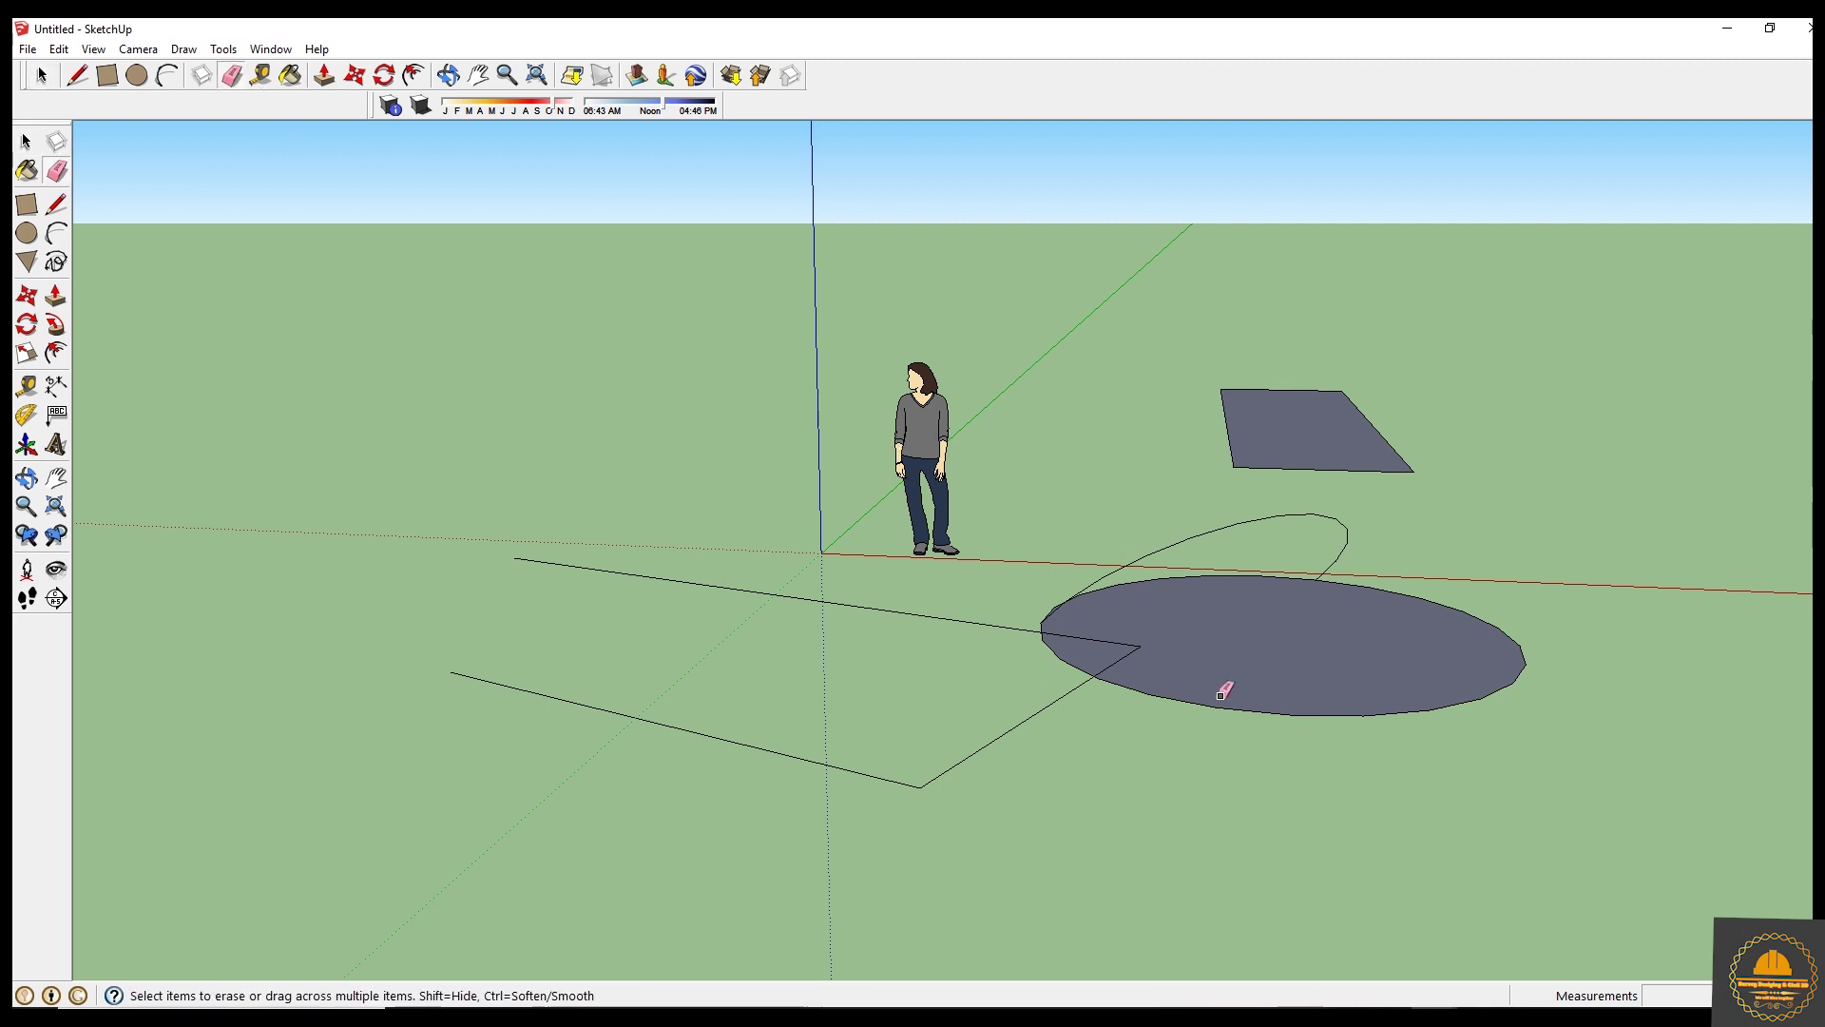
drag(1174, 663, 1084, 685)
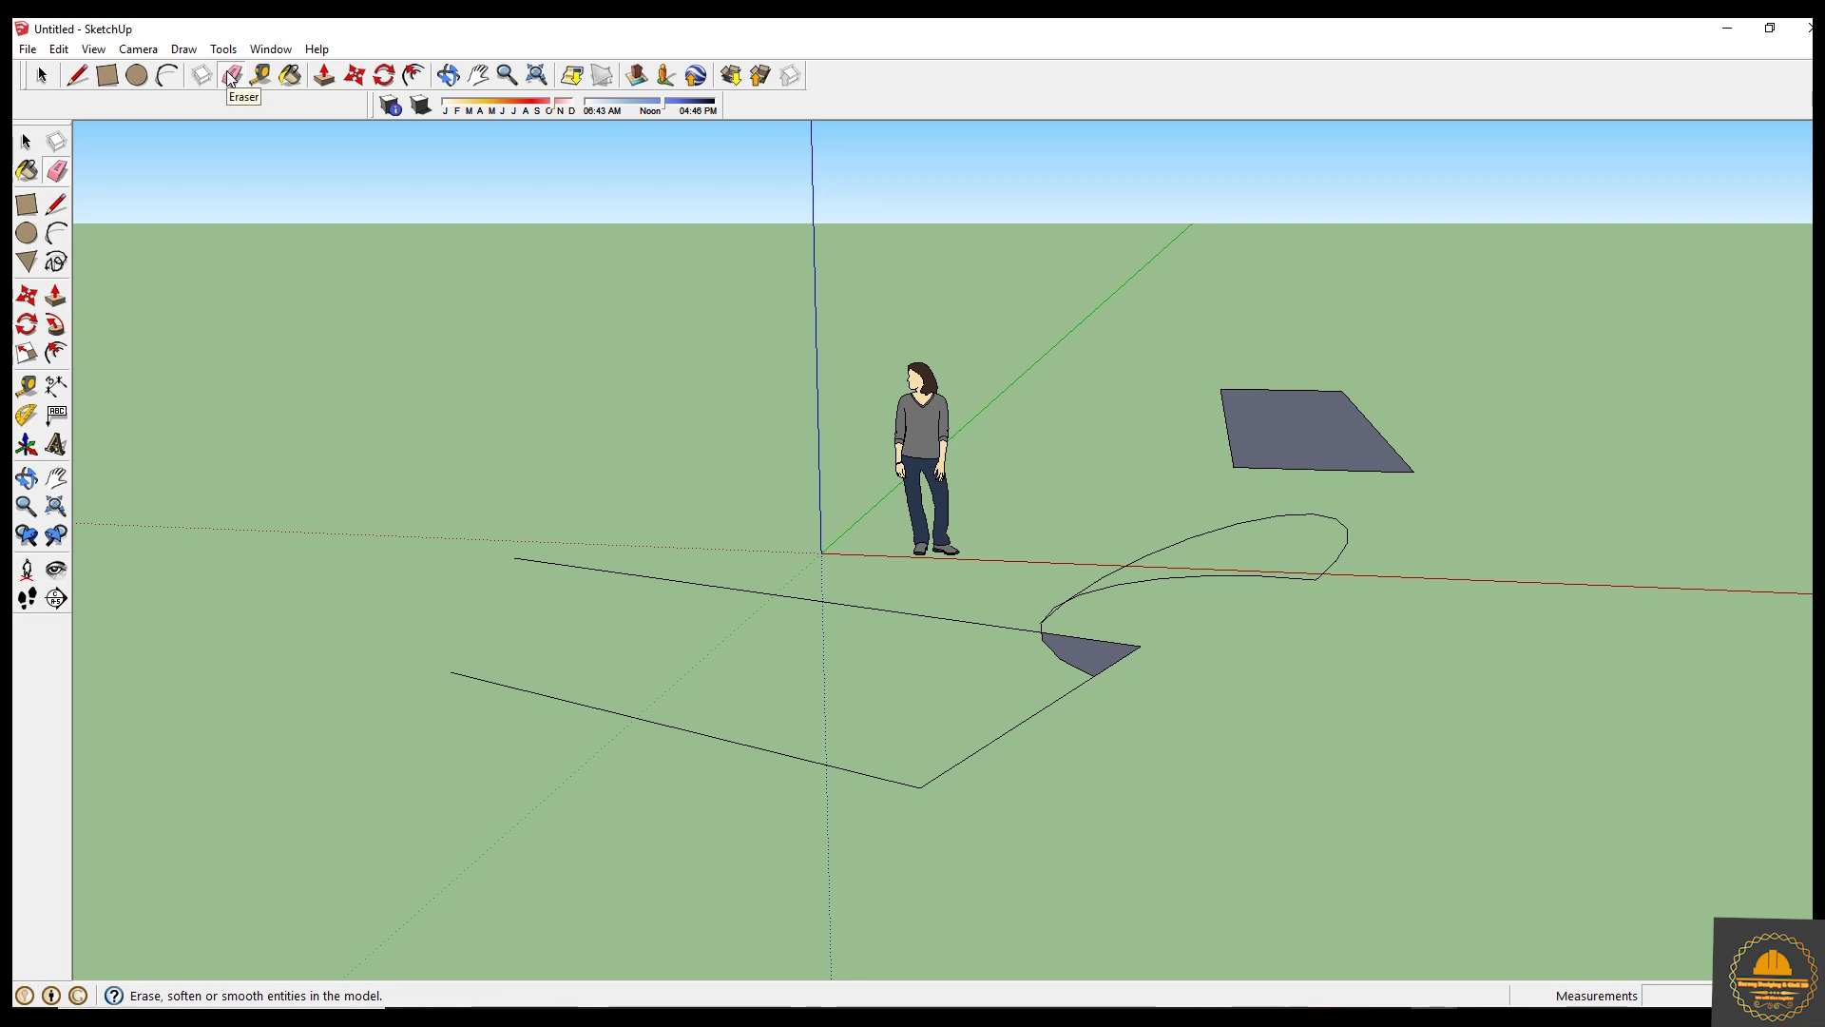
click(775, 595)
click(680, 727)
click(991, 746)
click(1149, 582)
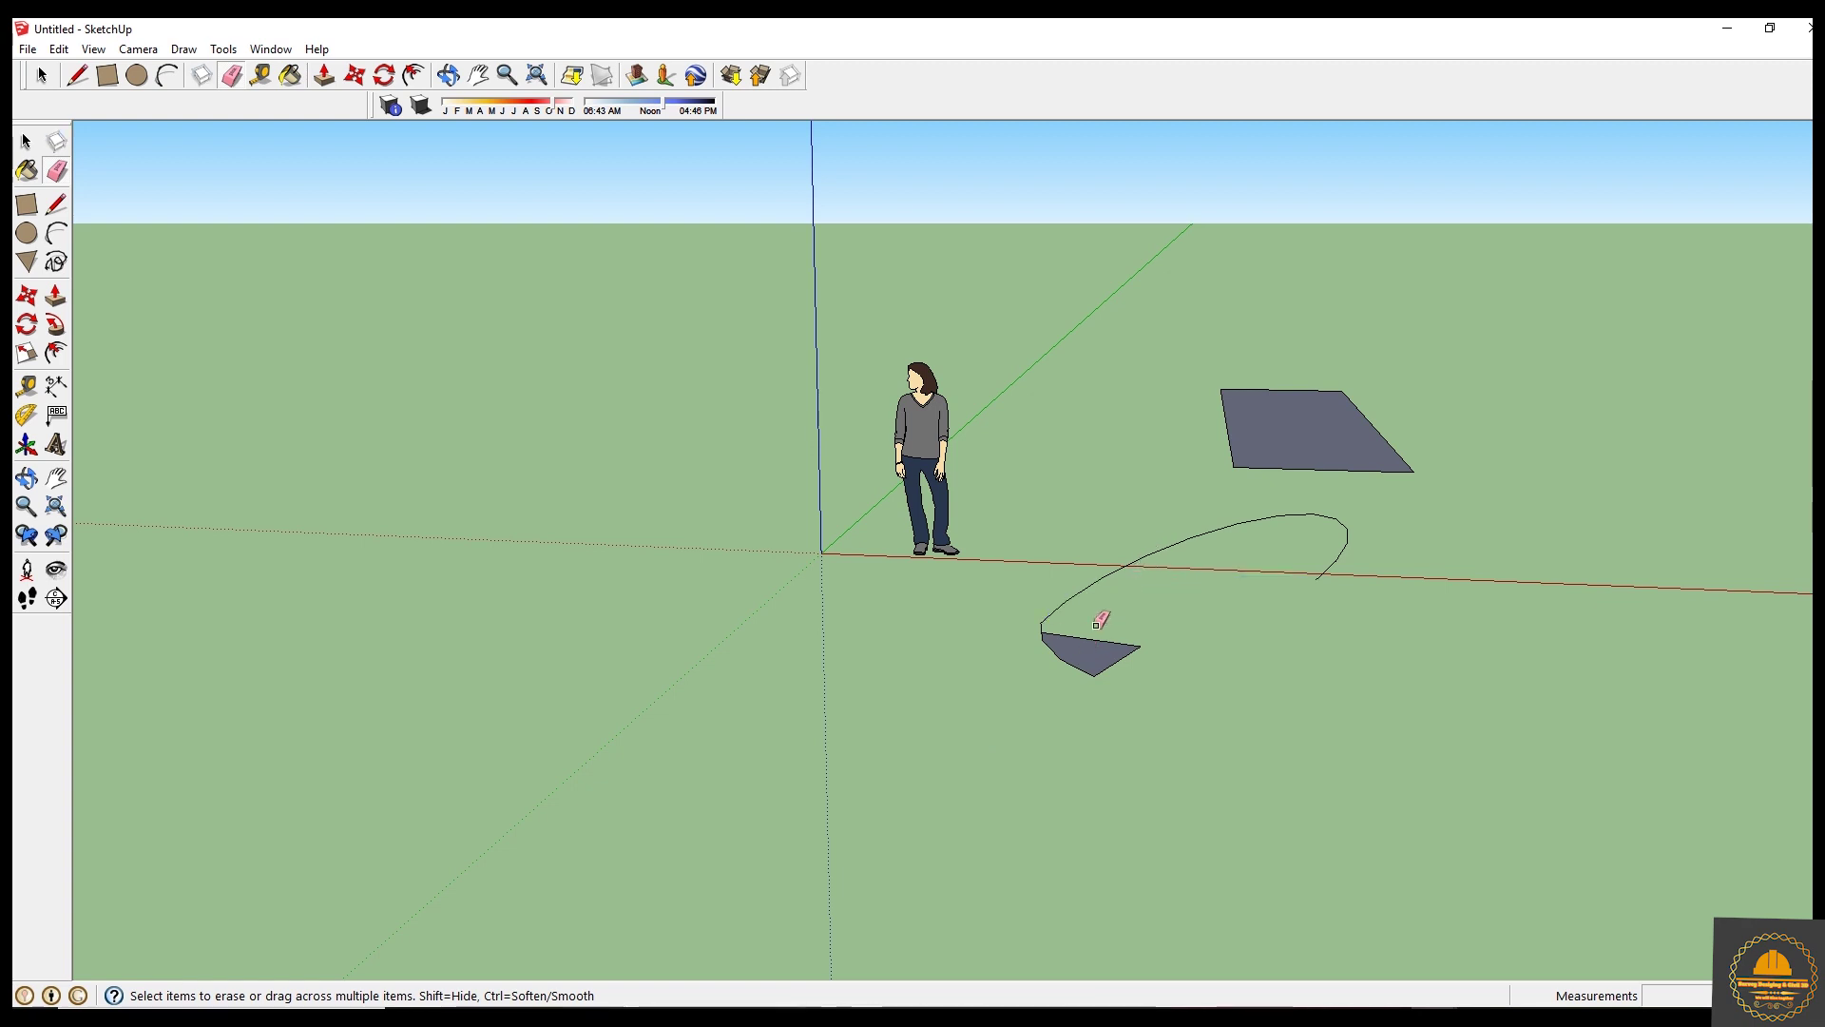
click(1072, 659)
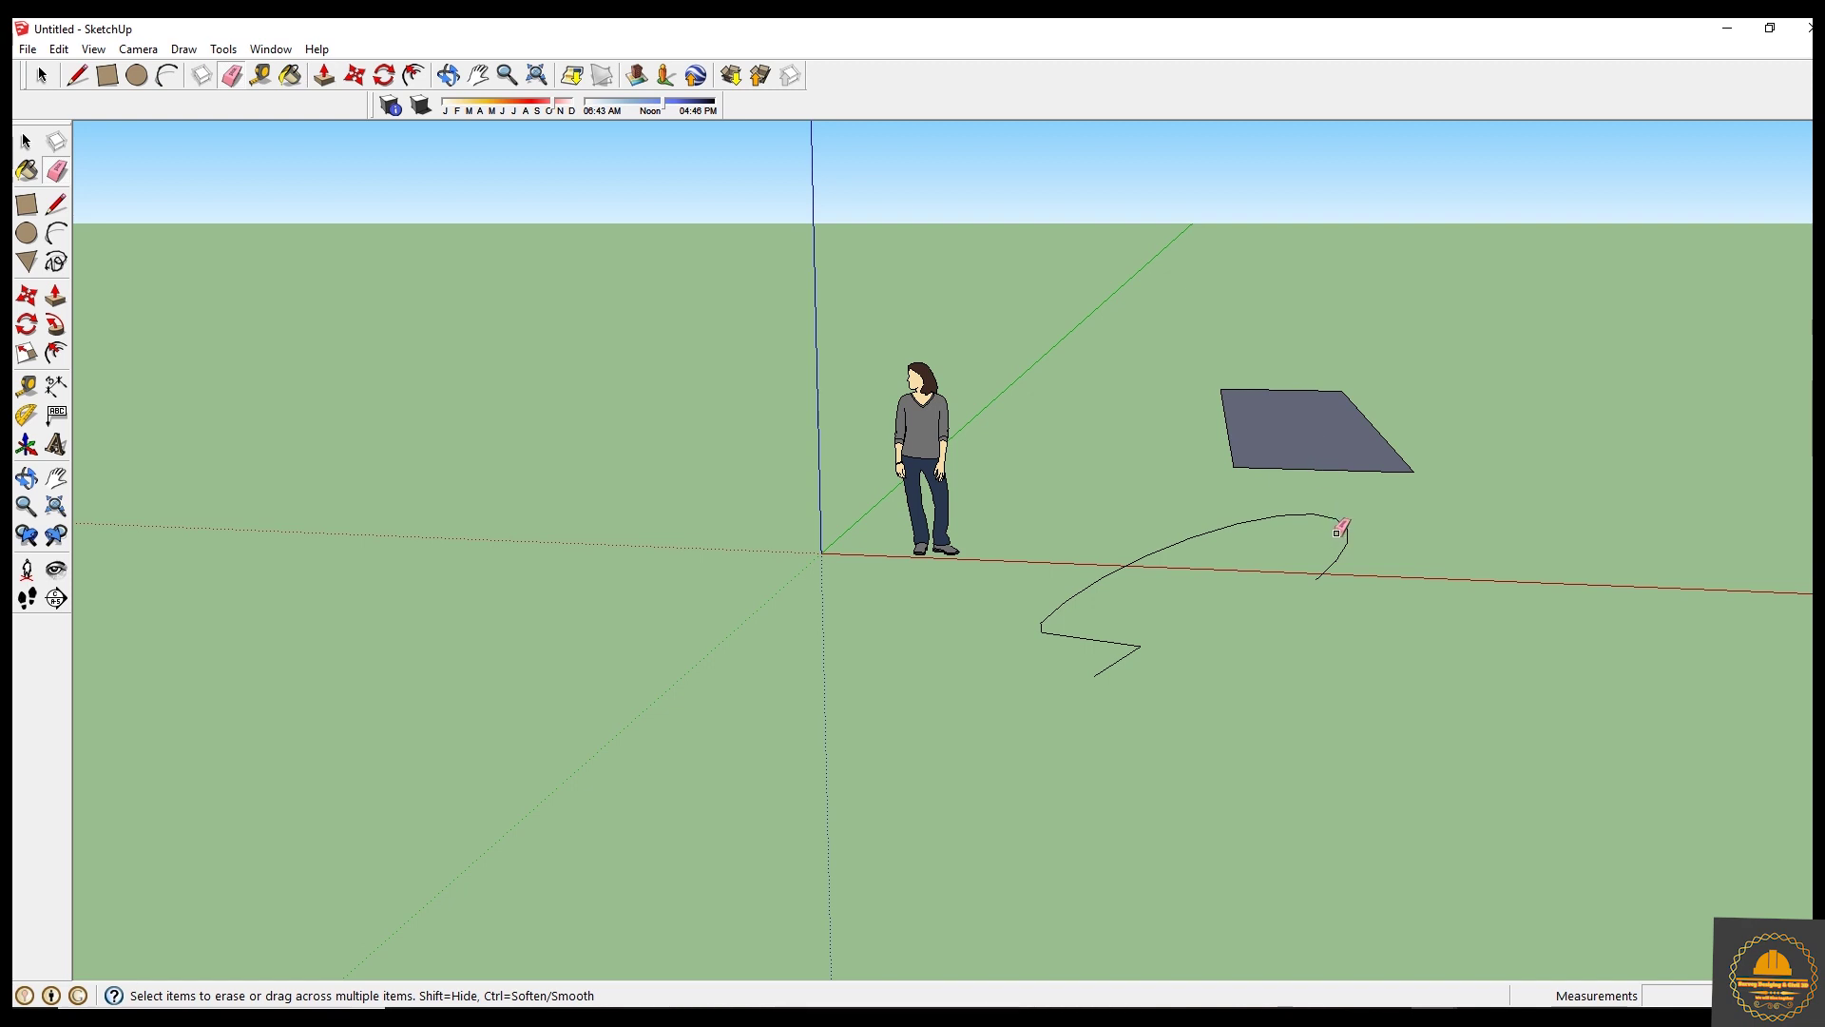
click(1296, 516)
click(41, 76)
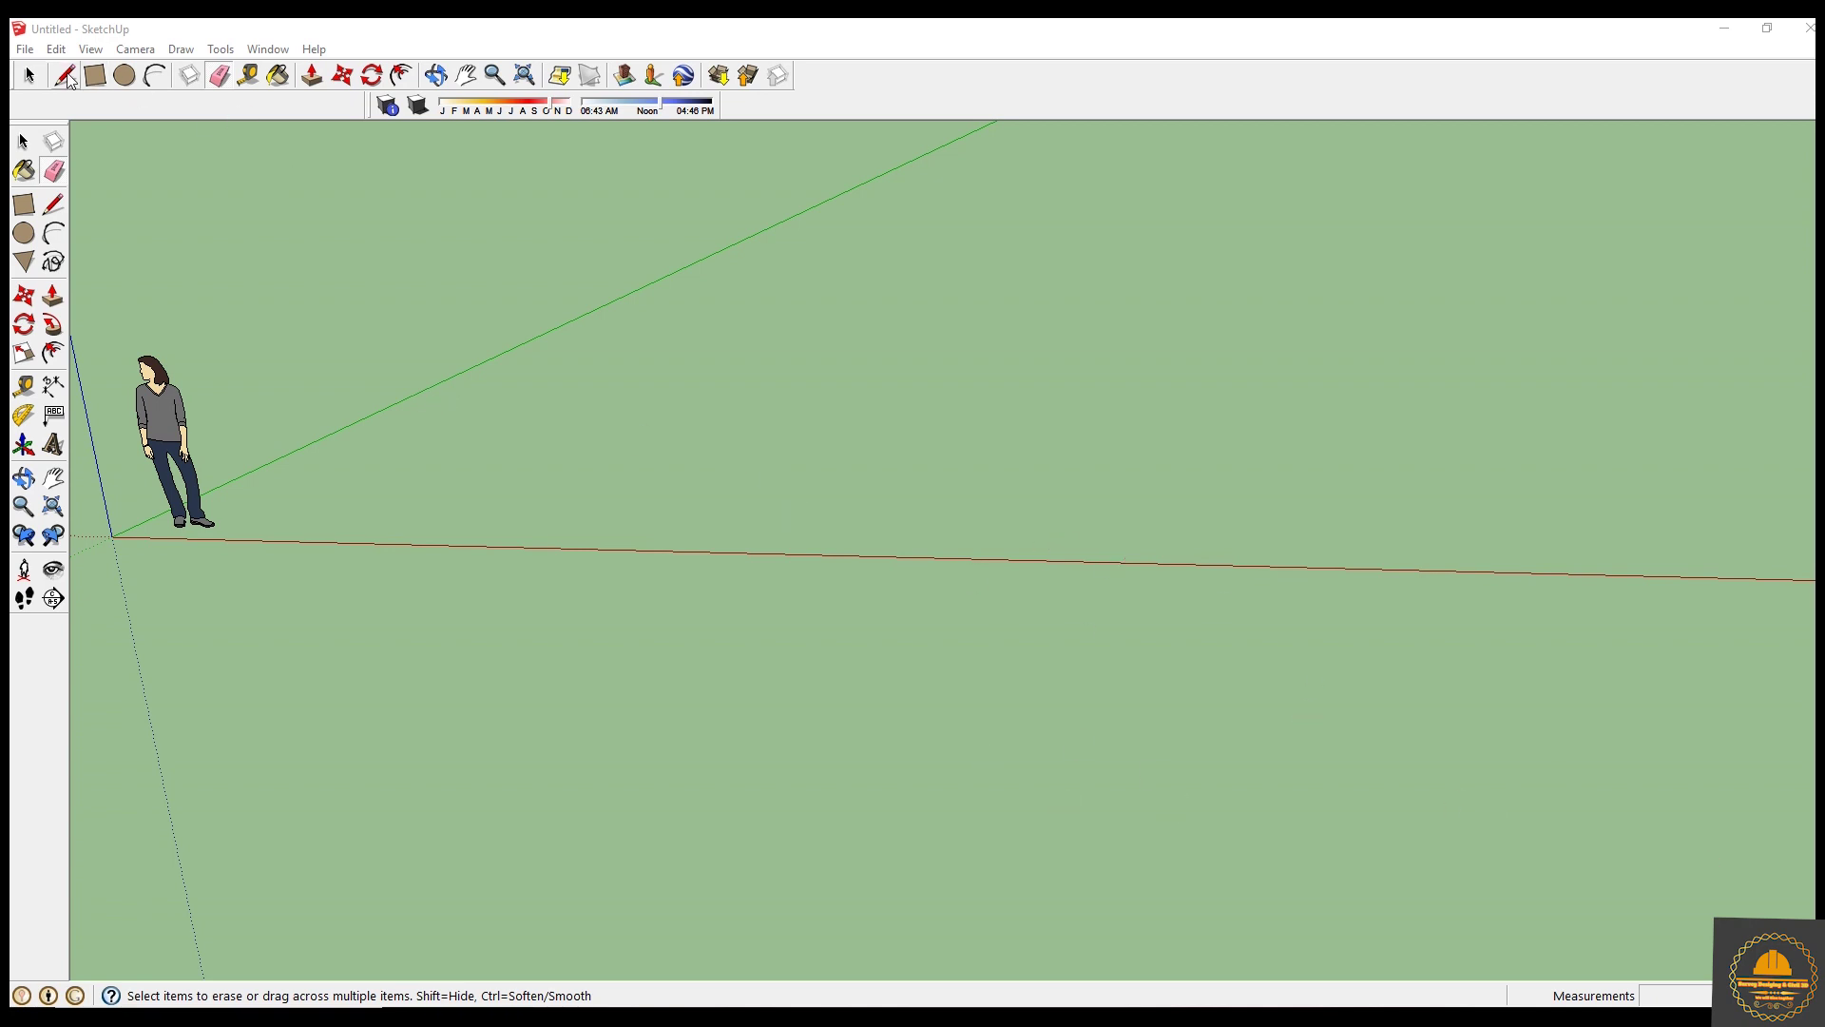
Draw a rectangle about 41' by 48' on the ground, with its near edge just behind the red axis.
click(66, 76)
click(96, 76)
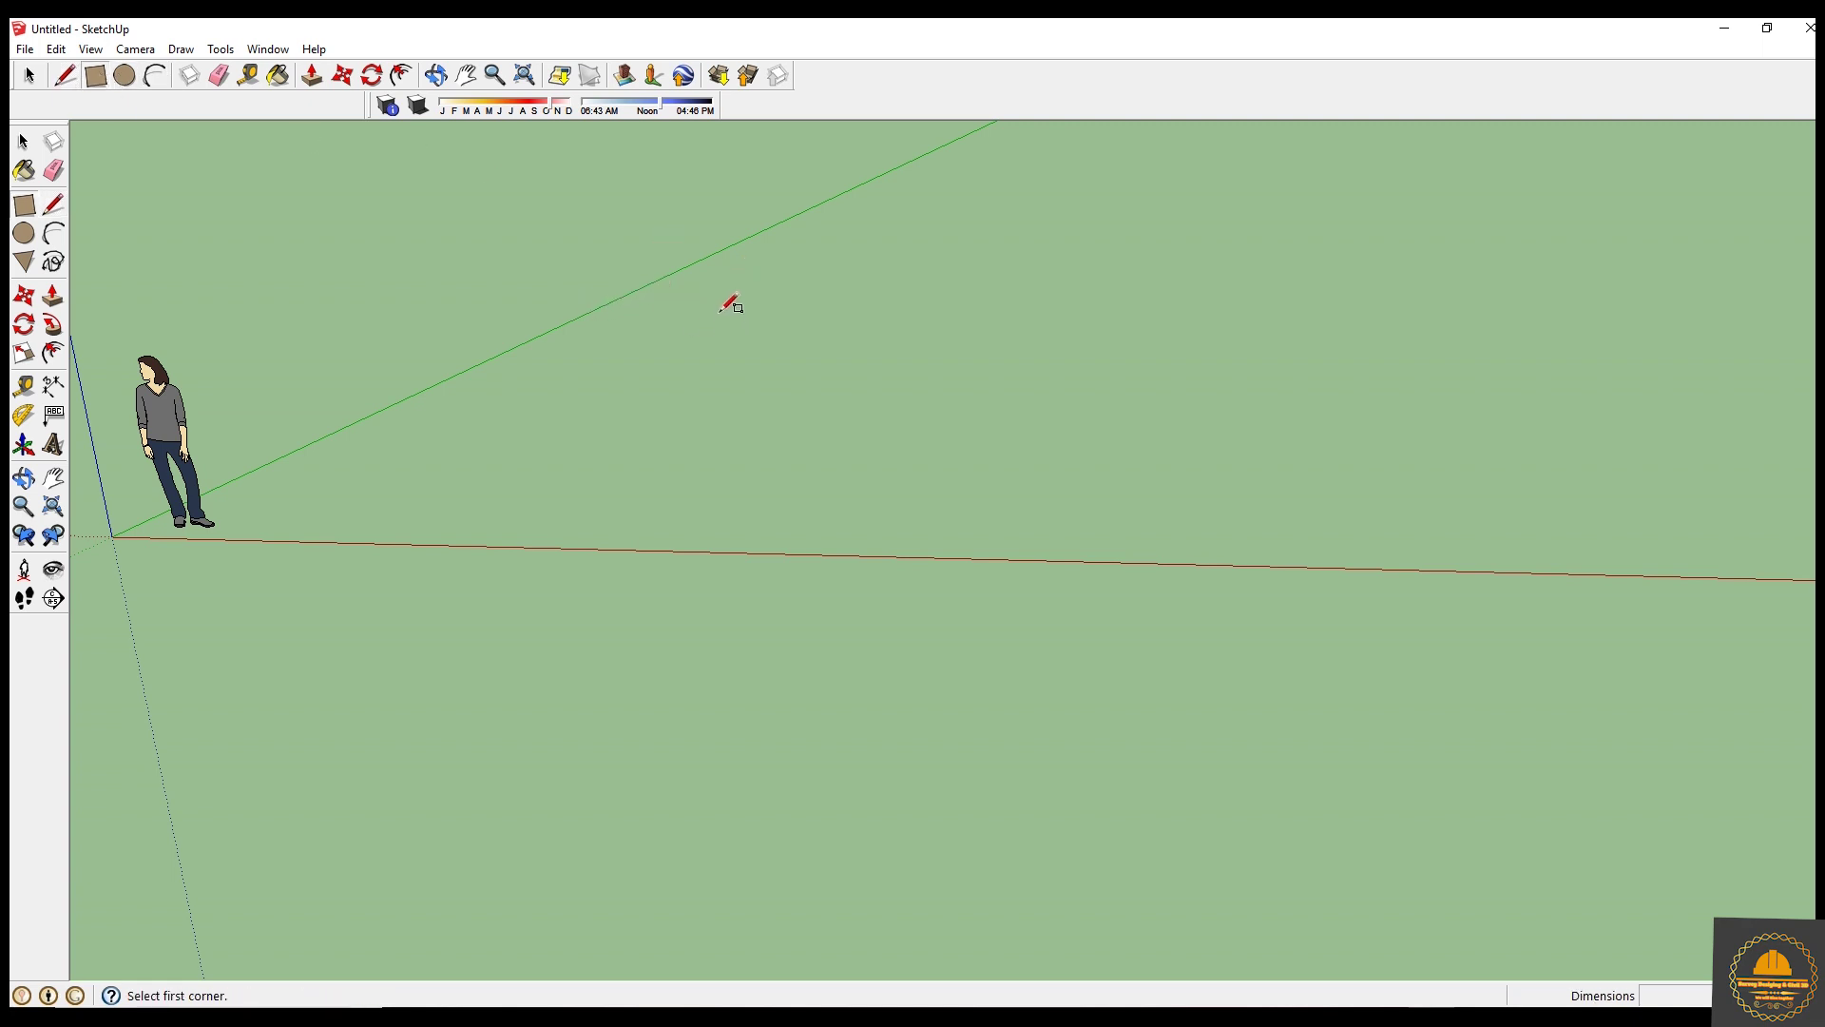
click(718, 307)
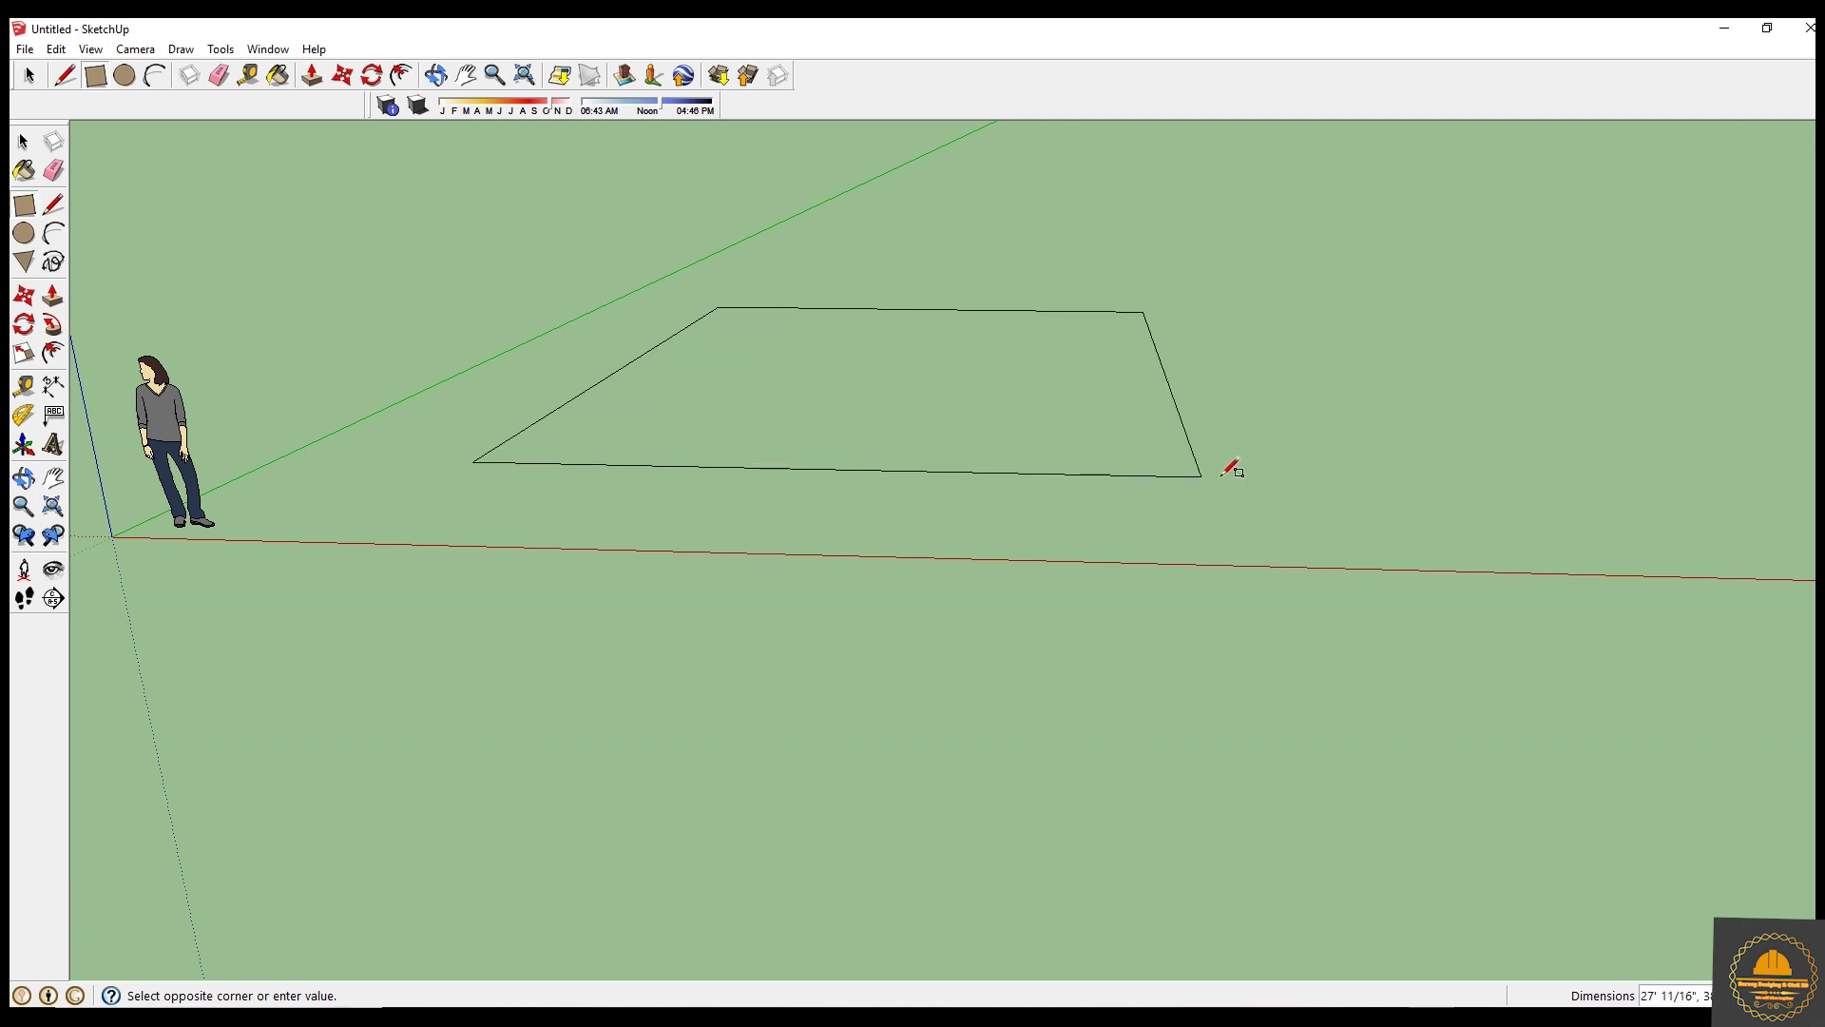
click(1709, 572)
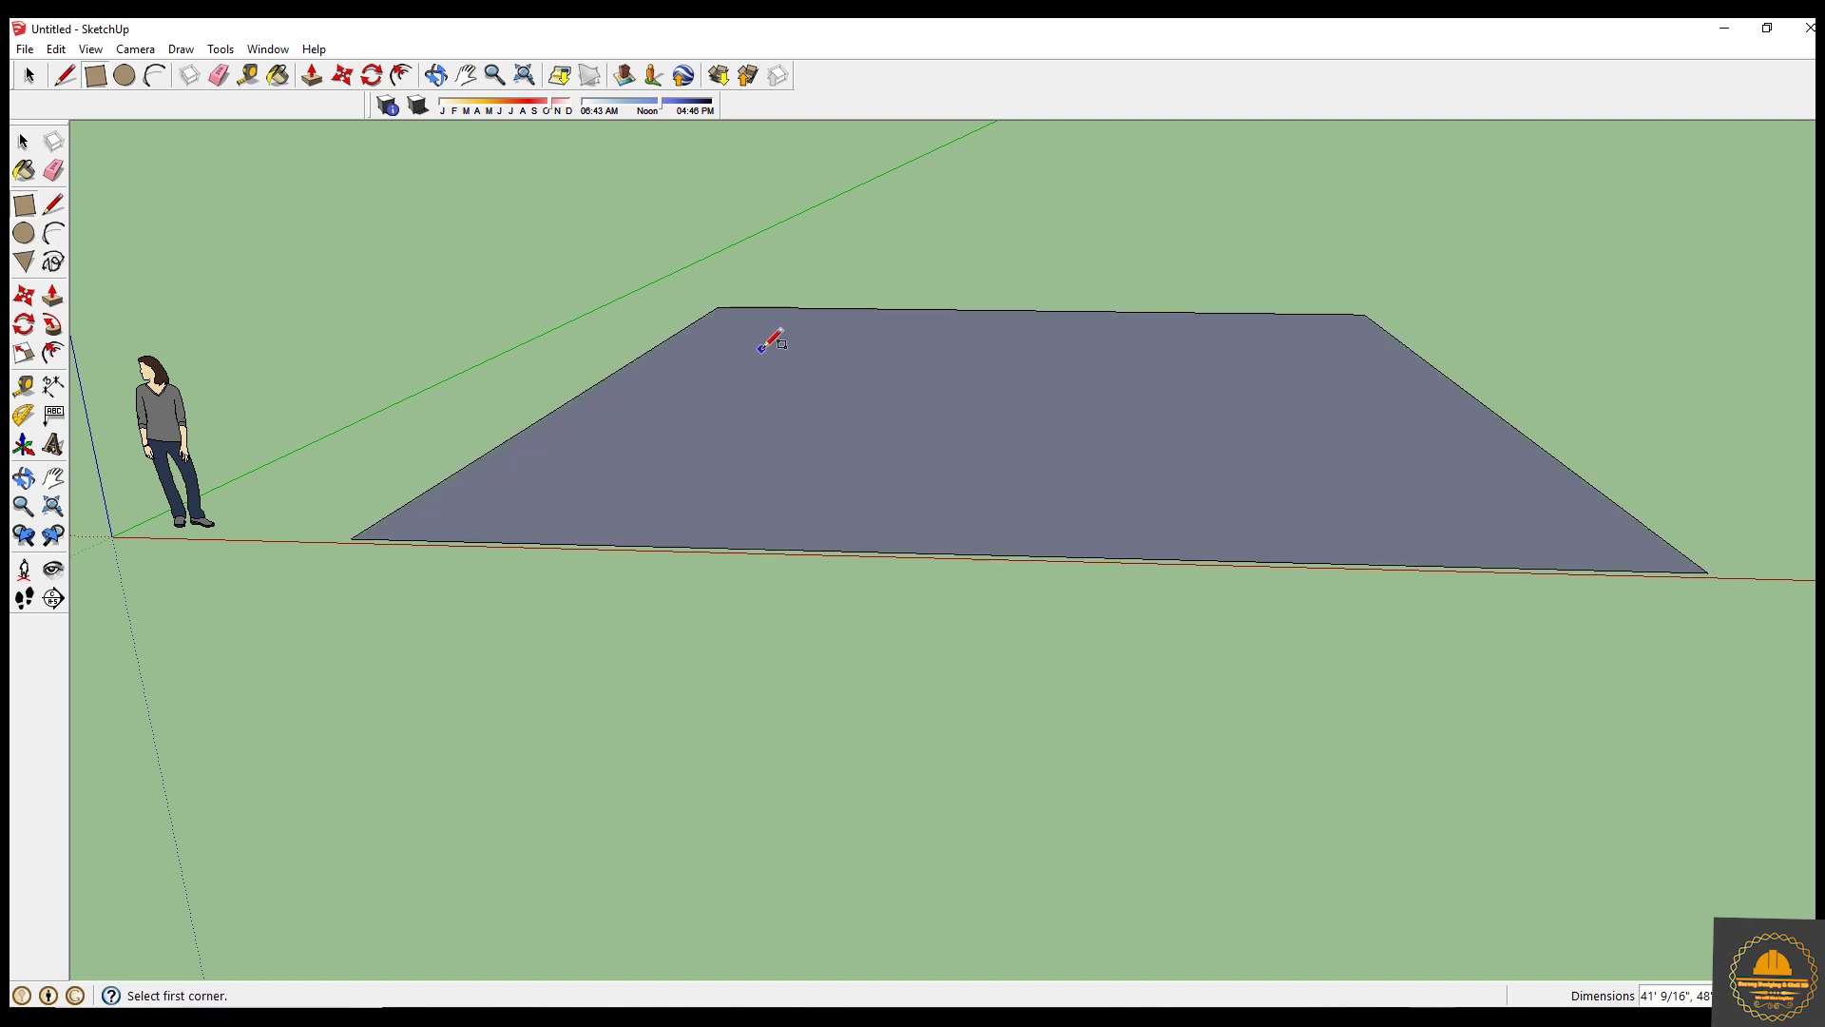
Push/Pull the ground rectangle up about 12' 3" into a box.
click(309, 84)
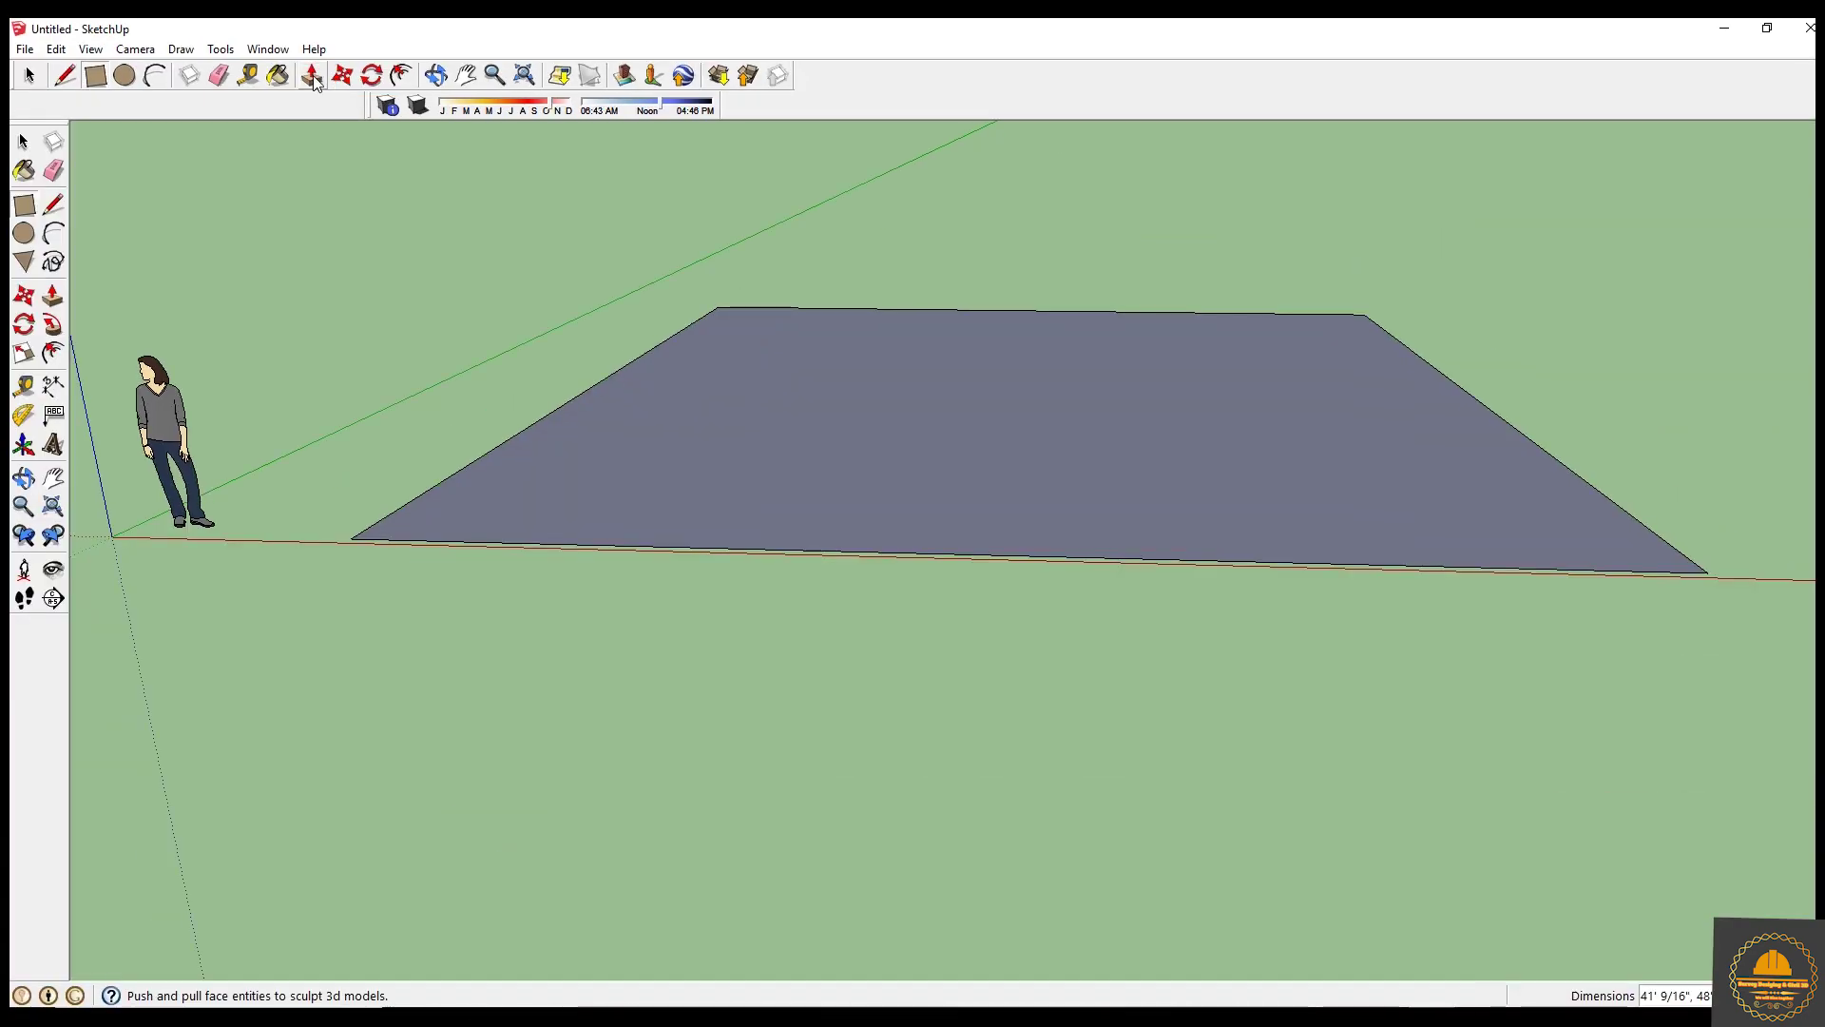
click(312, 76)
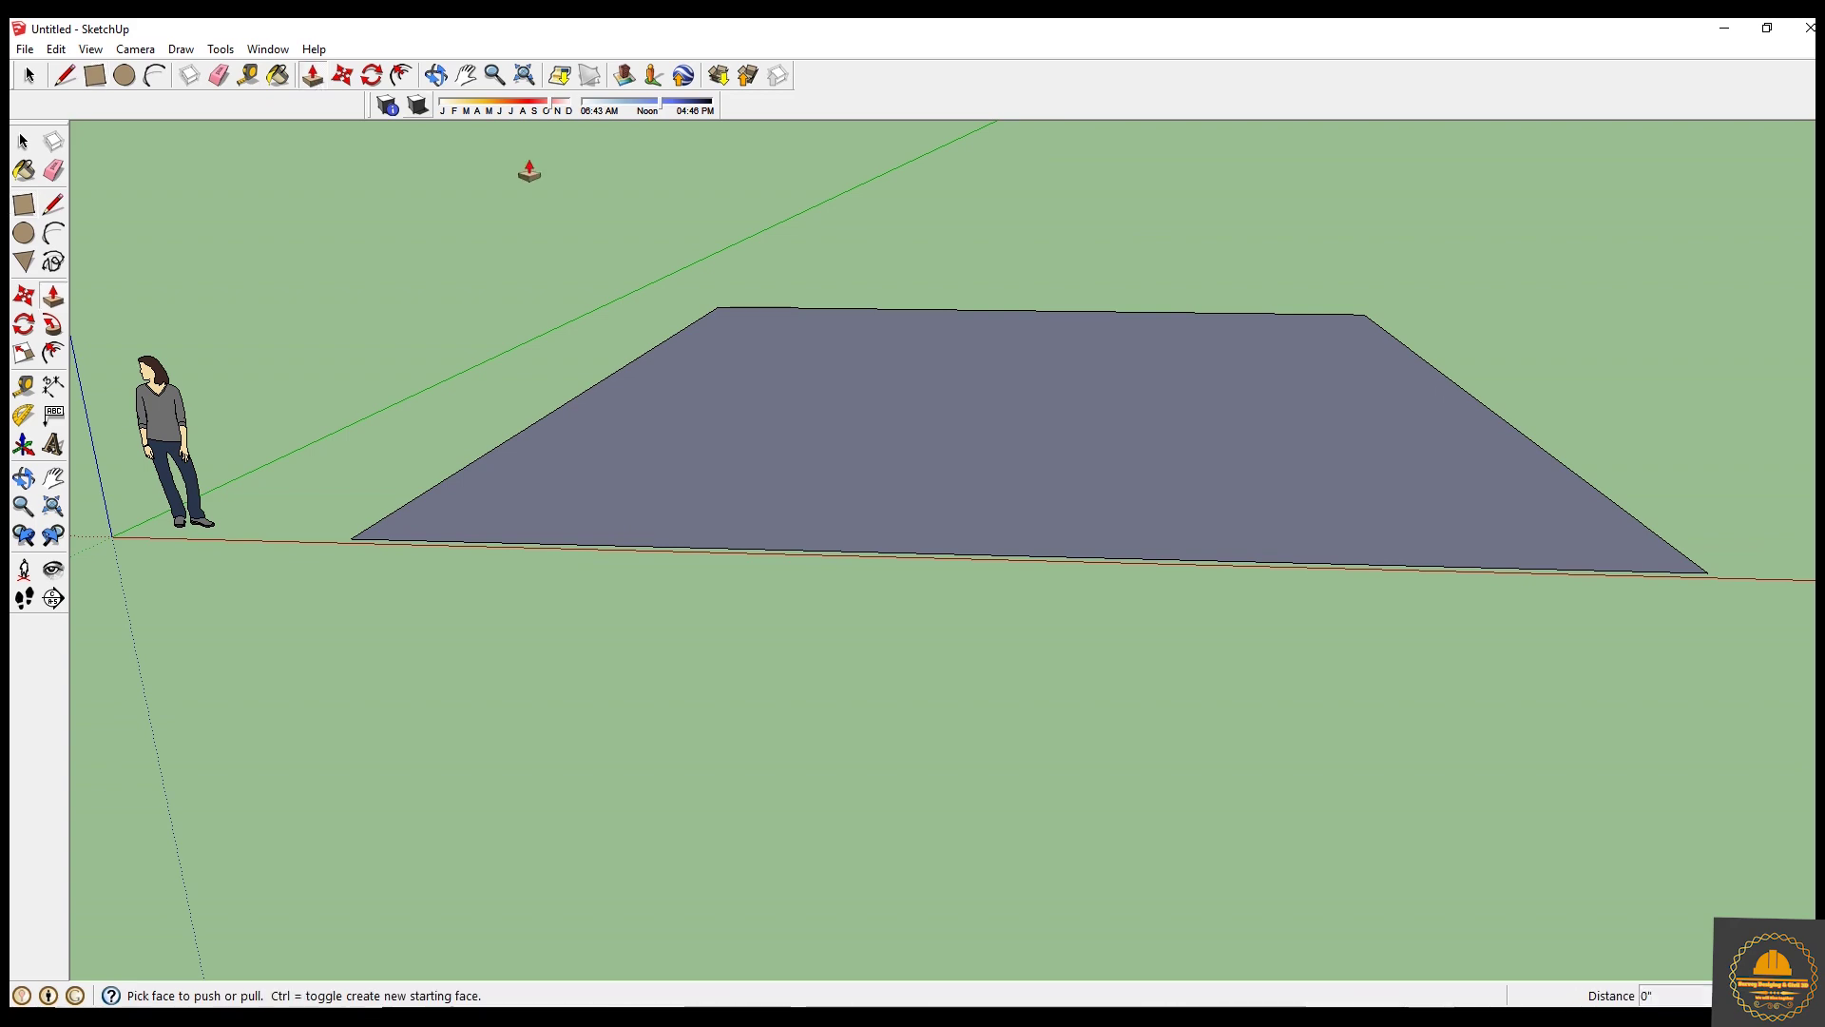
drag(920, 477, 905, 134)
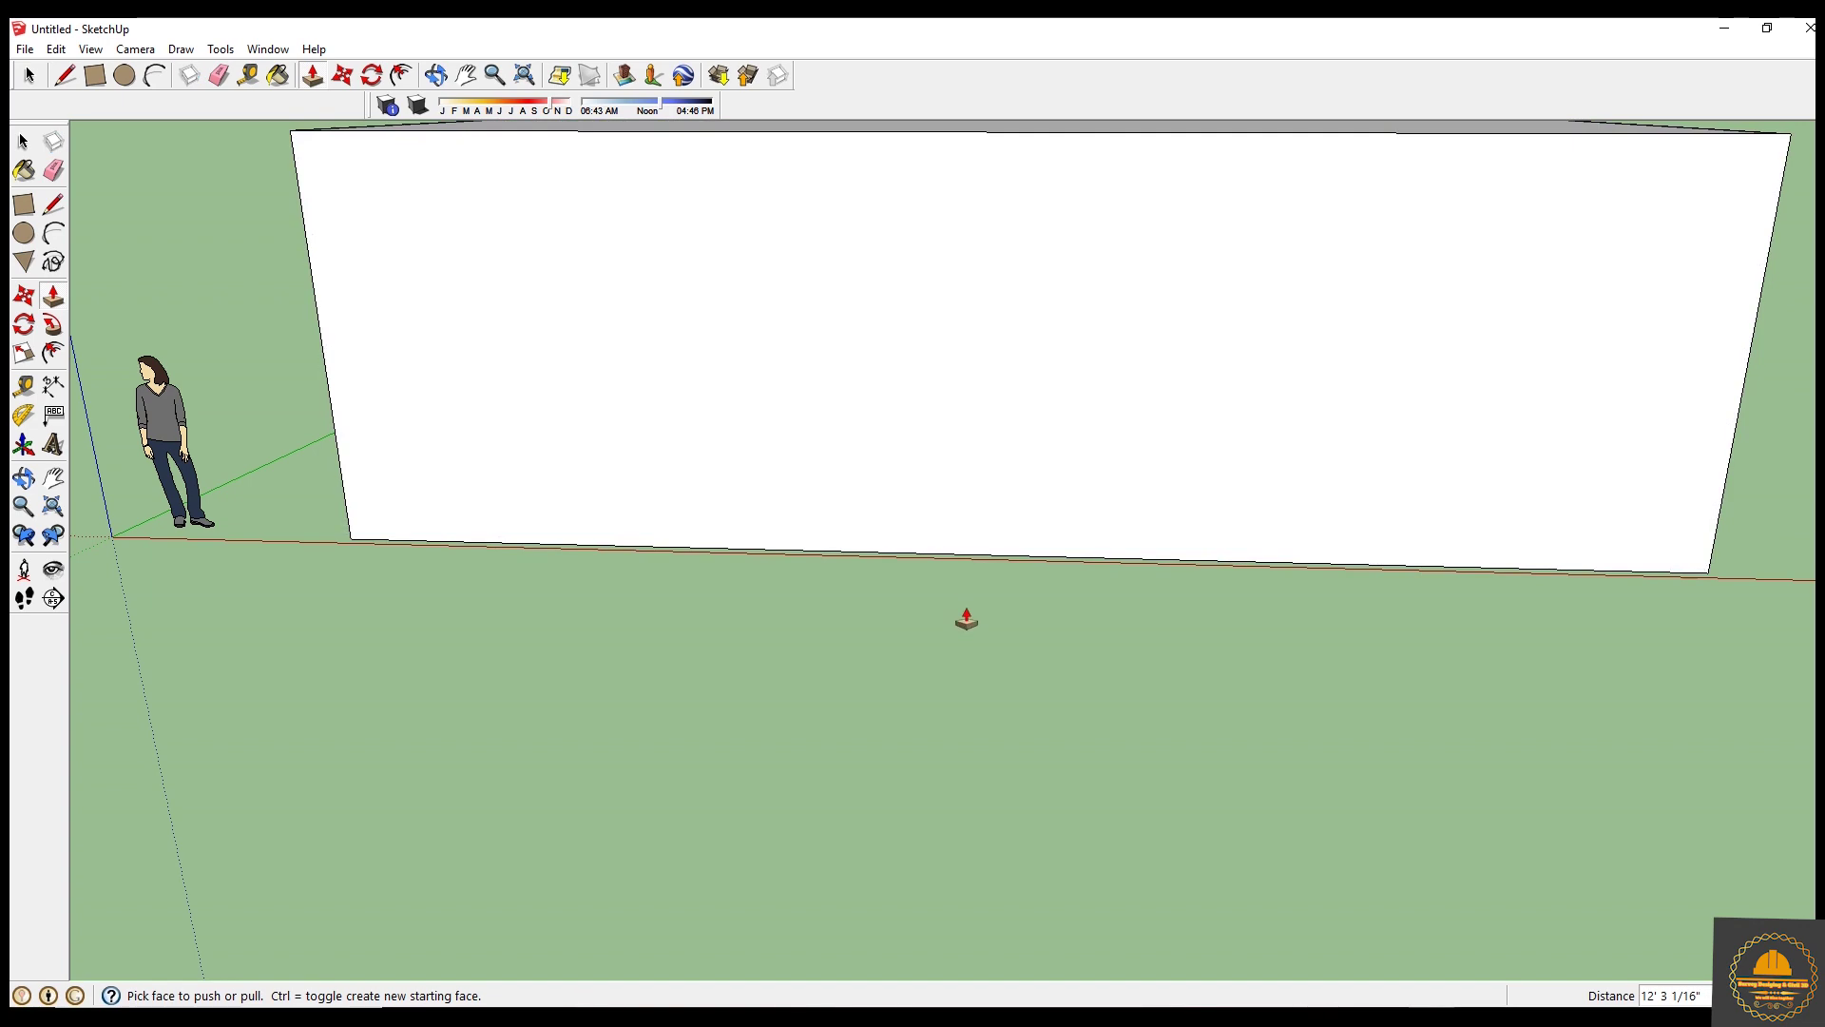
scroll(966, 619, down, 1)
scroll(966, 619, down, 1)
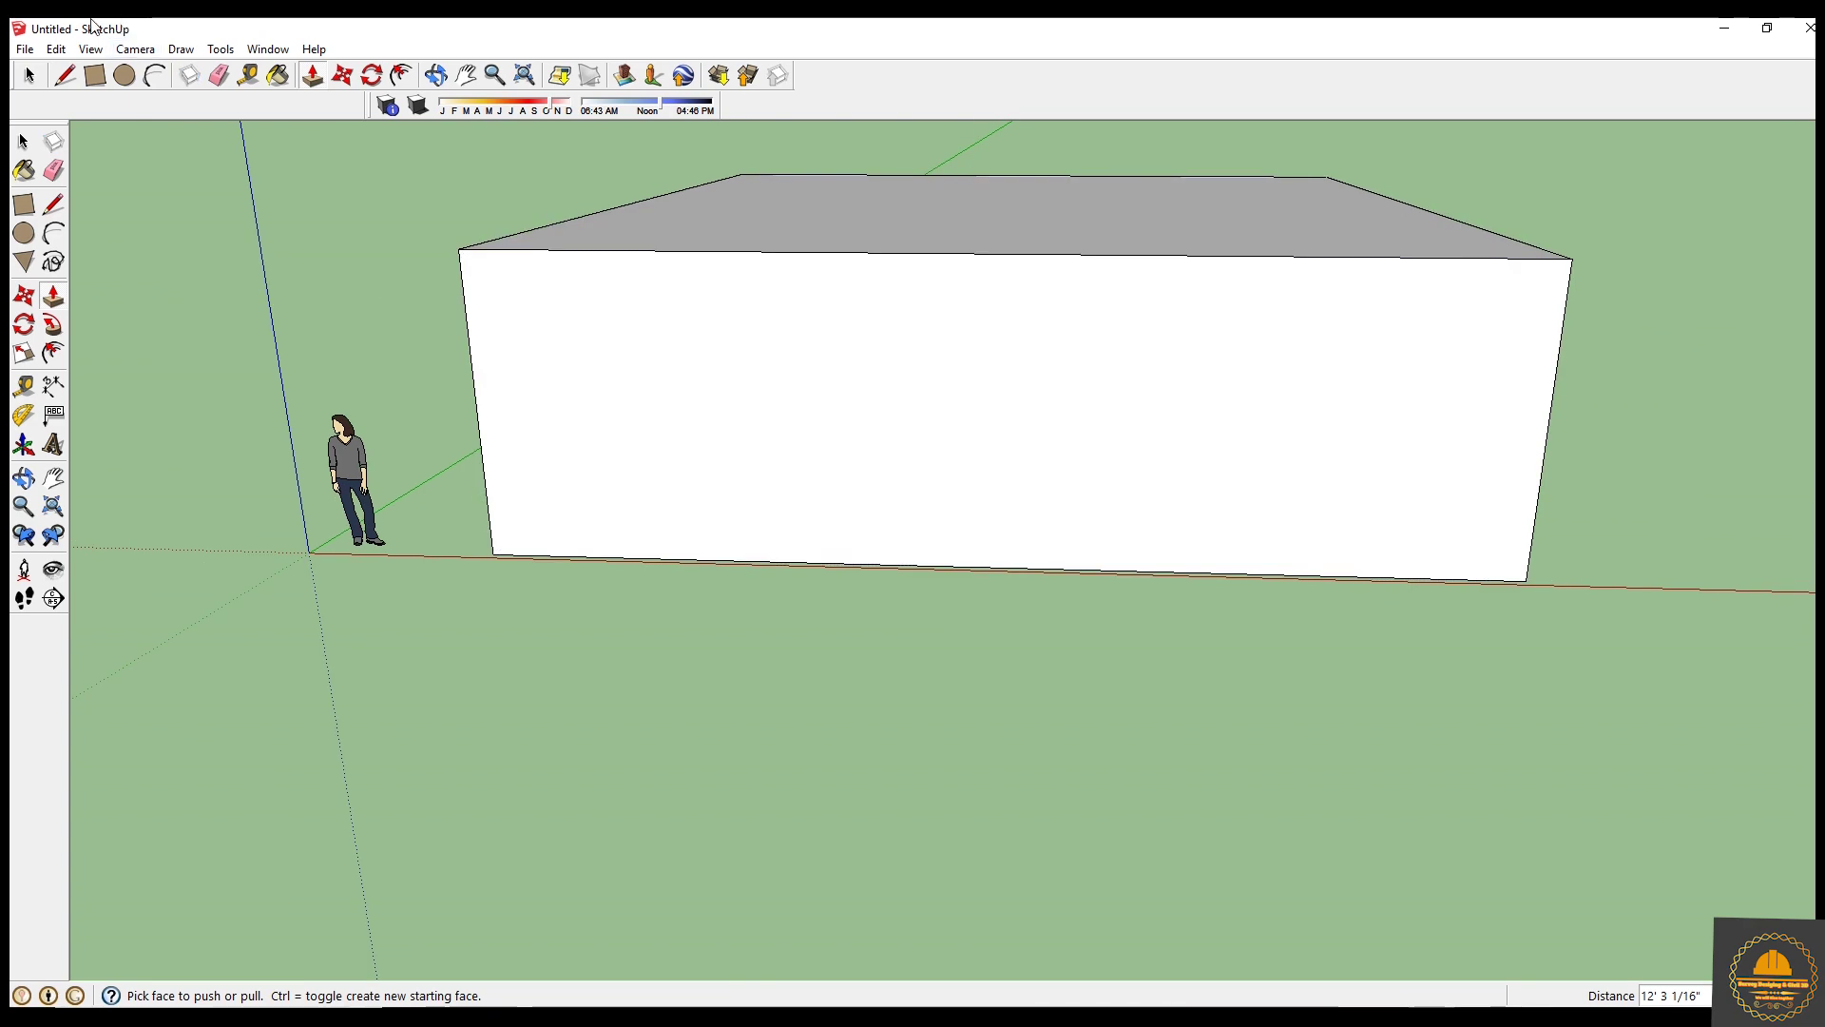
Draw a rectangle about 15' 6" by 10' on the ground against the box's front wall and raise it about 4 3/8".
click(28, 82)
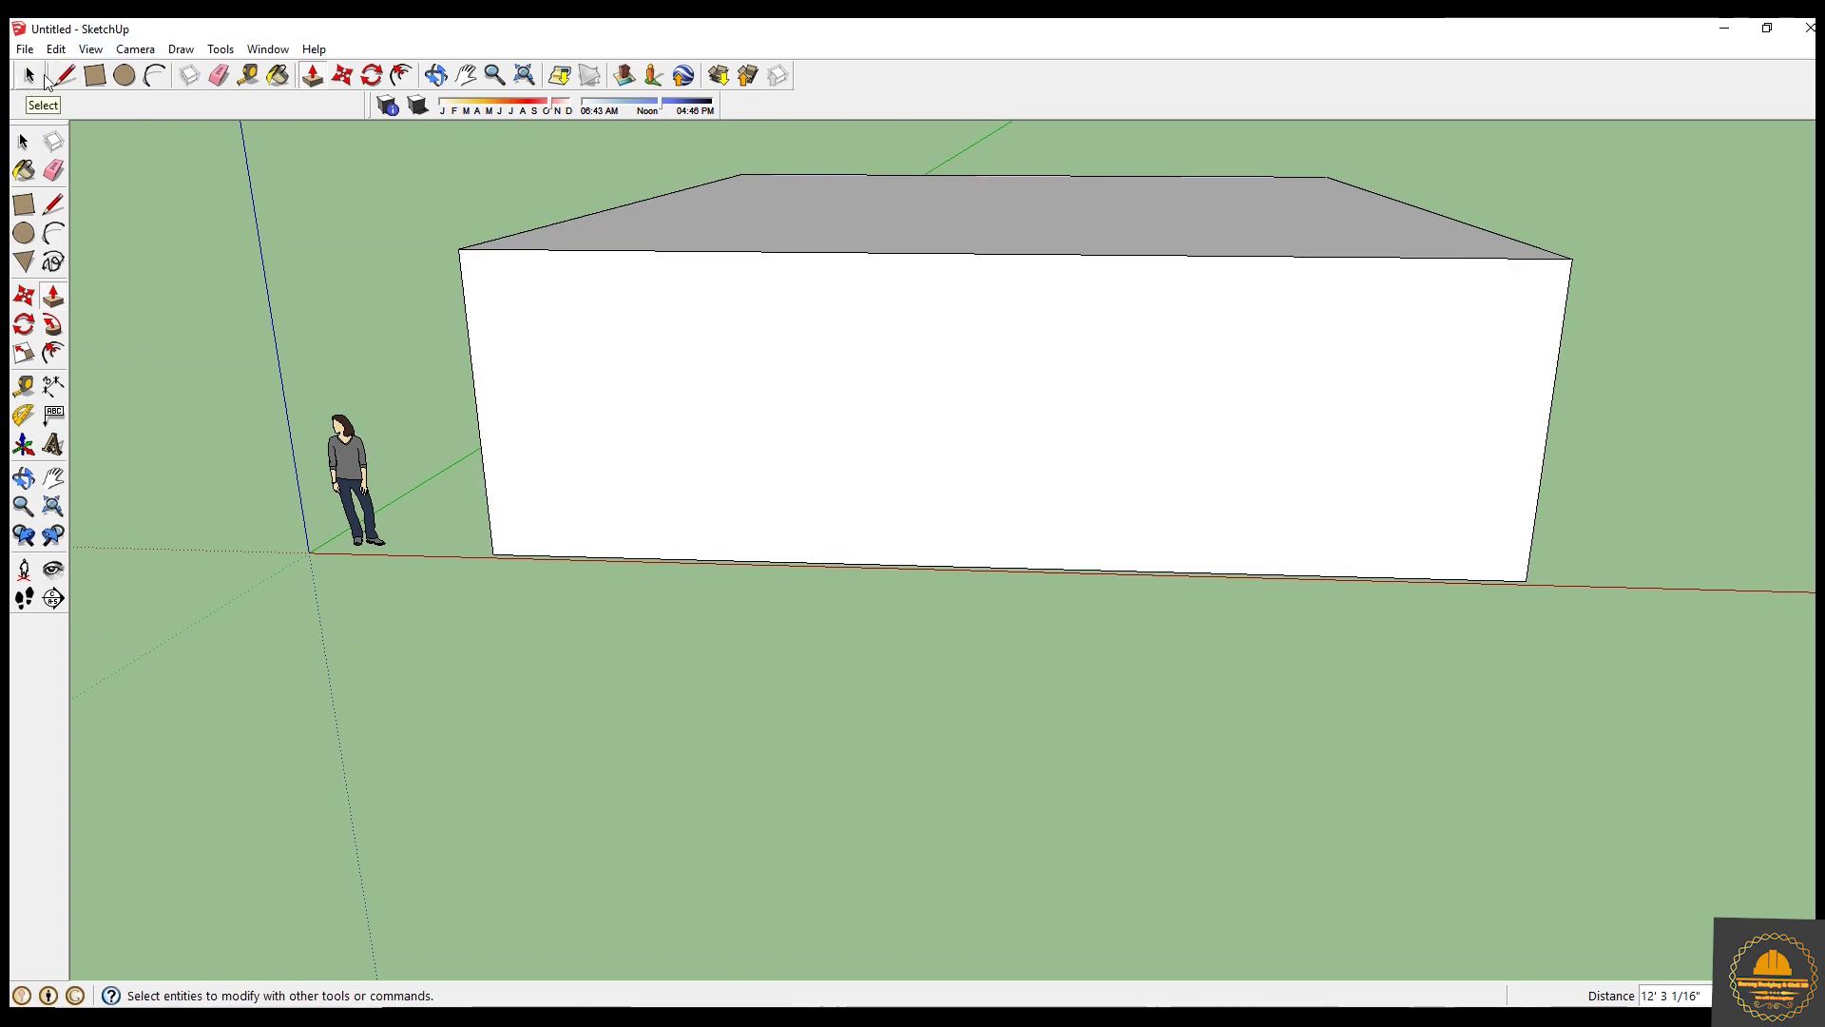
click(93, 76)
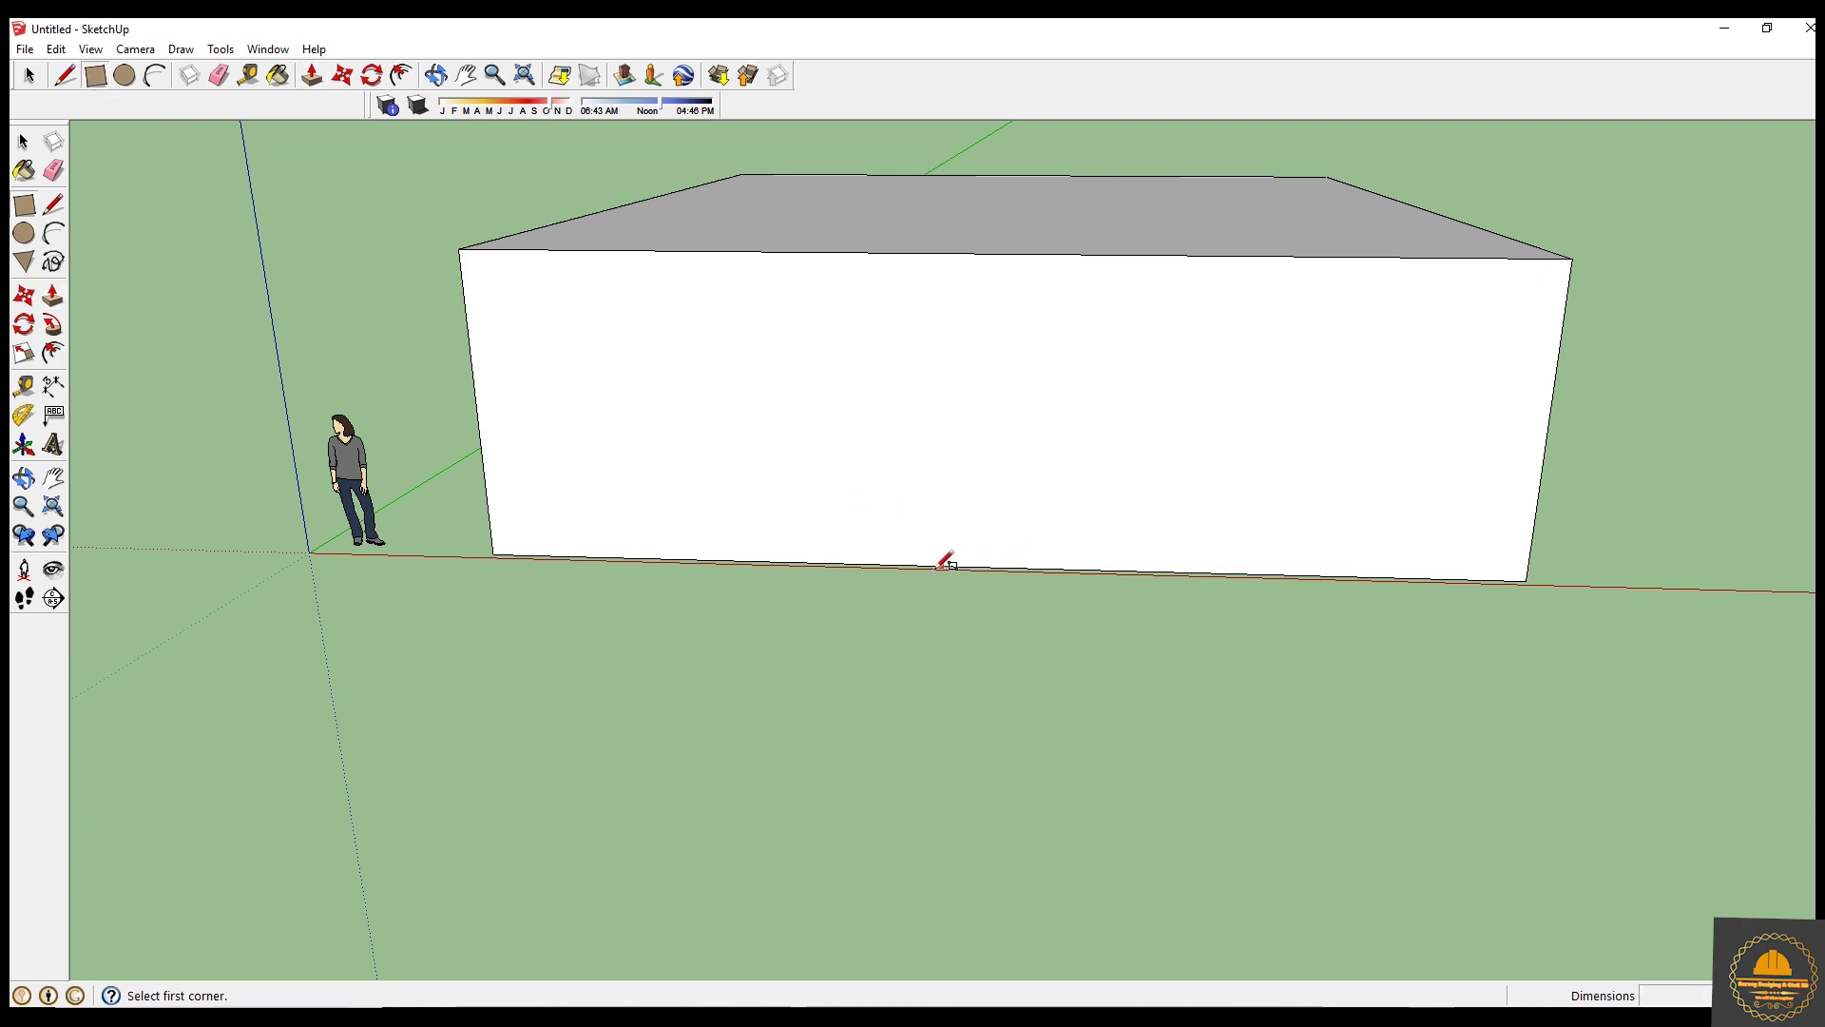
click(790, 560)
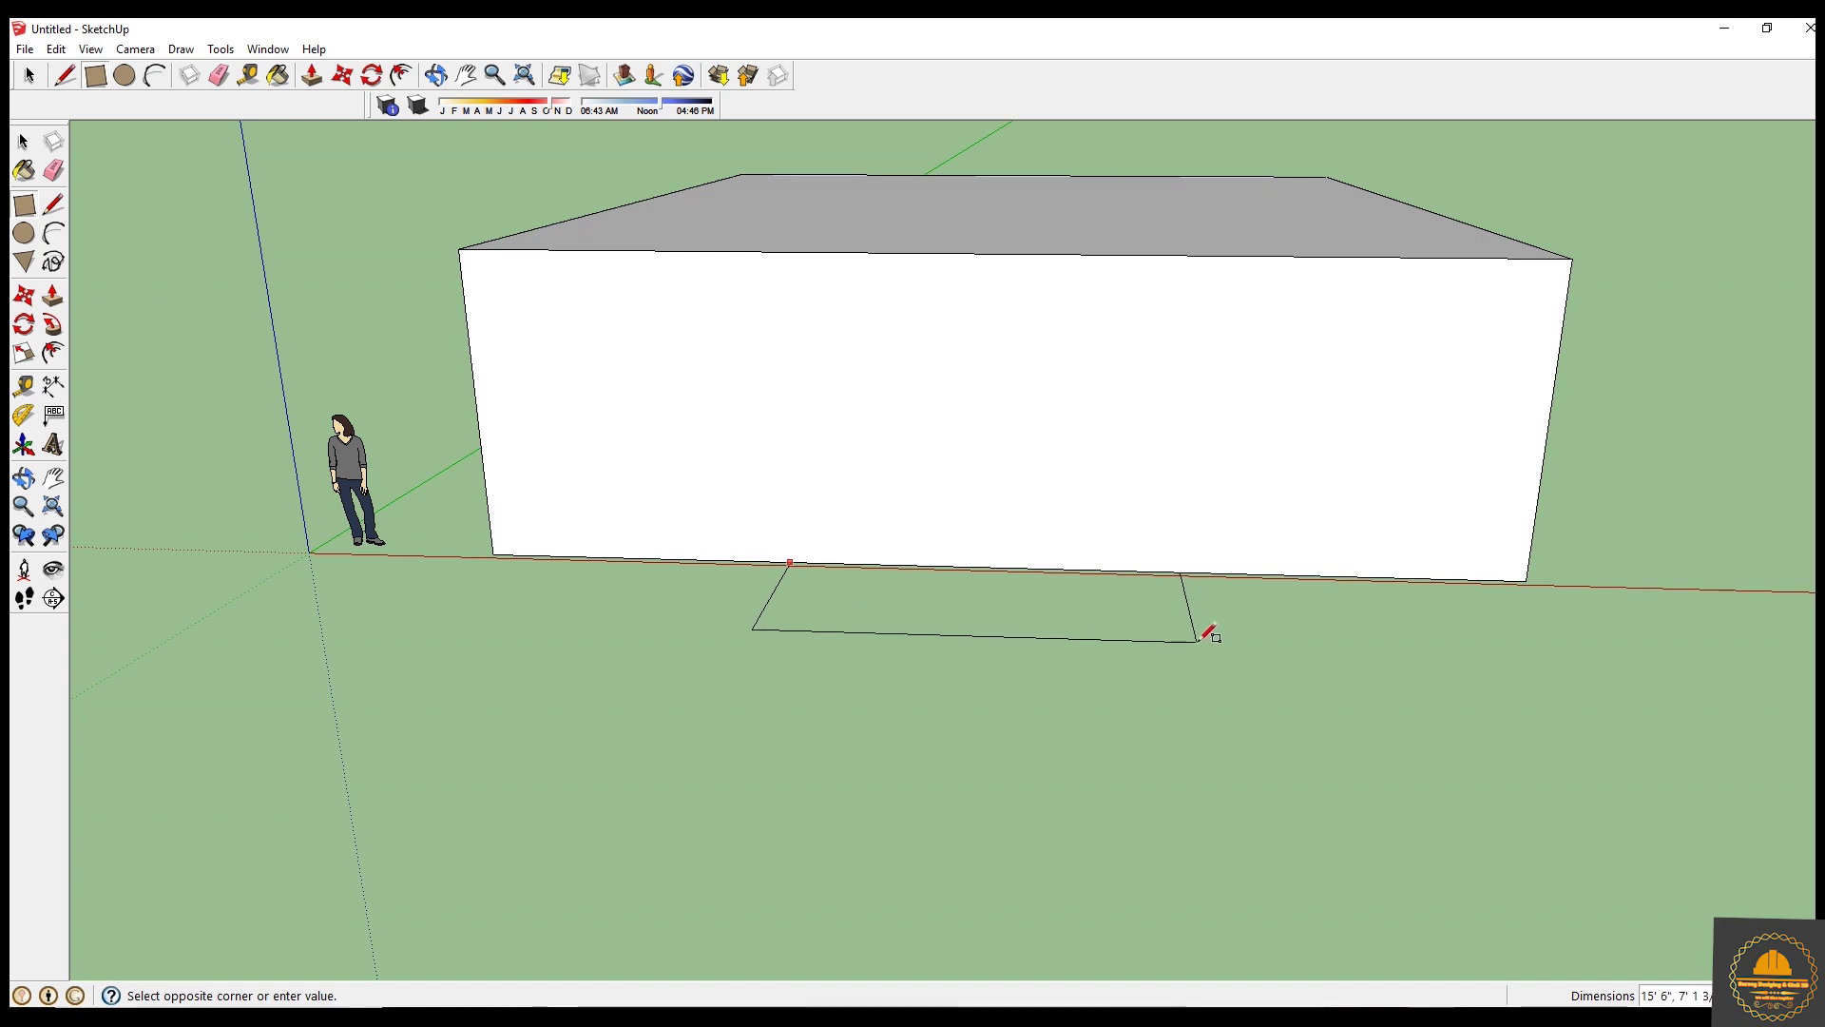
click(1206, 675)
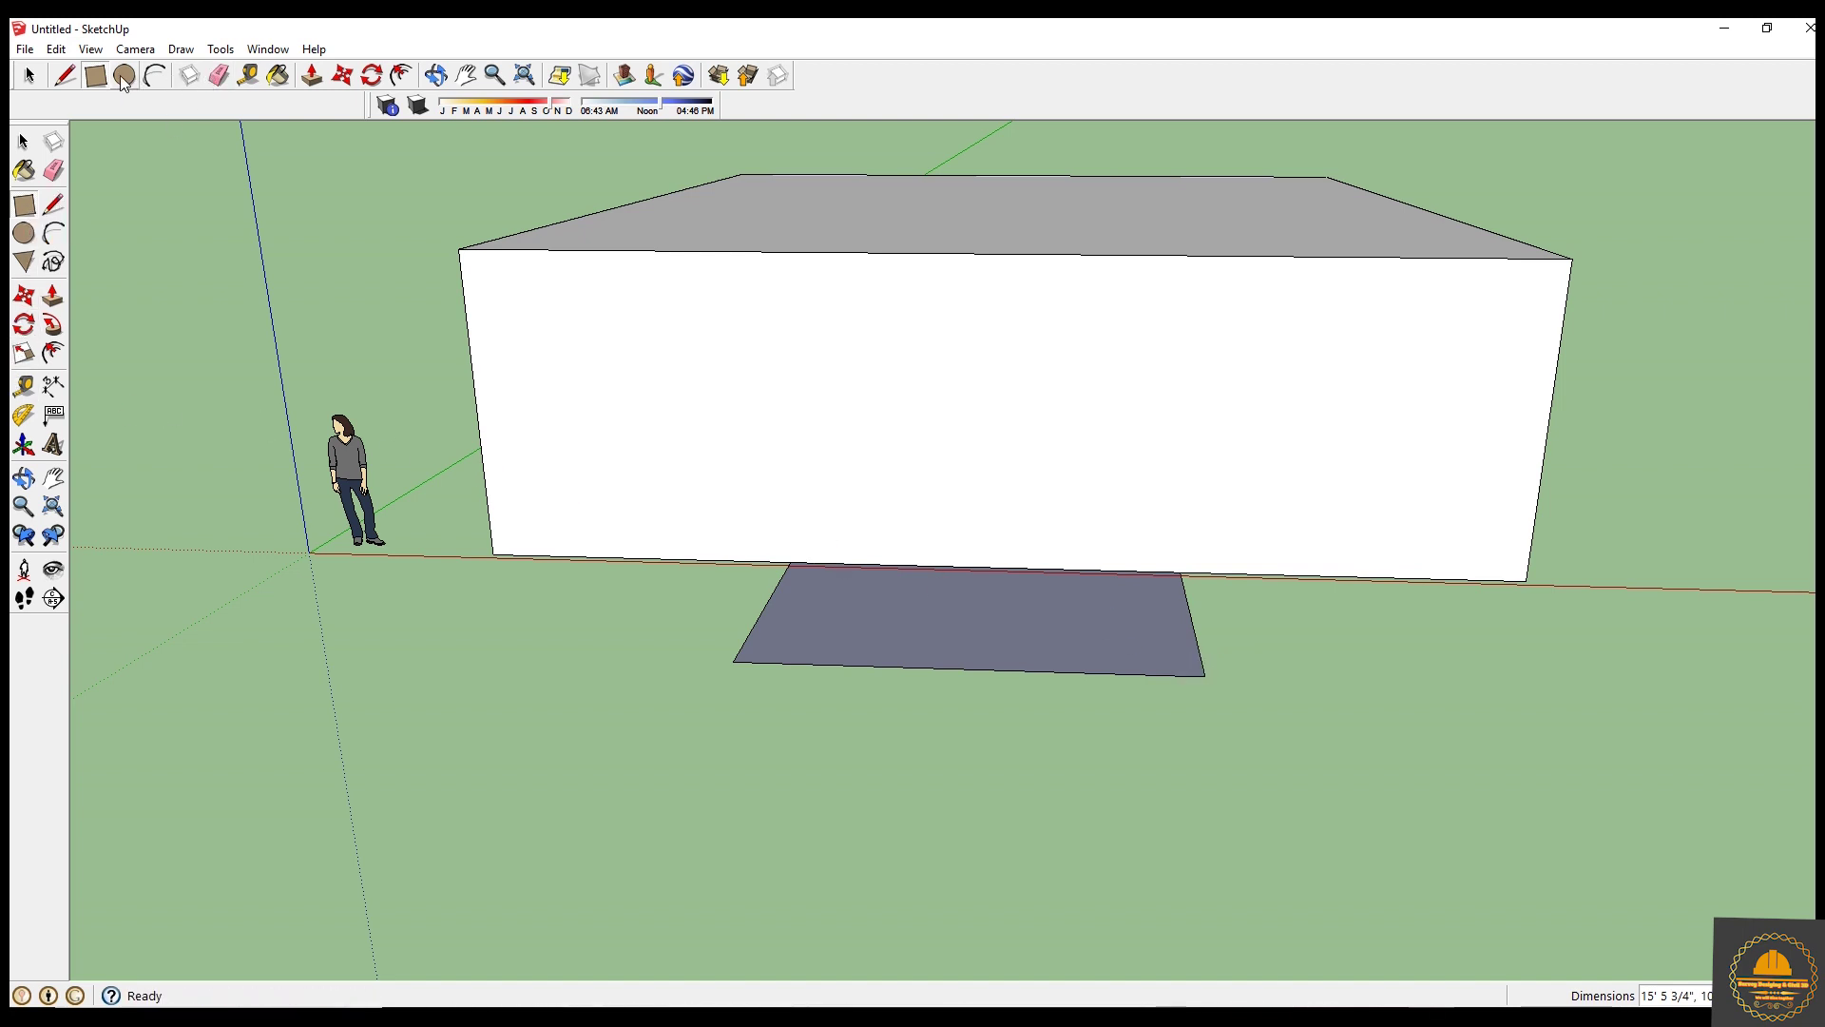
click(312, 76)
click(932, 639)
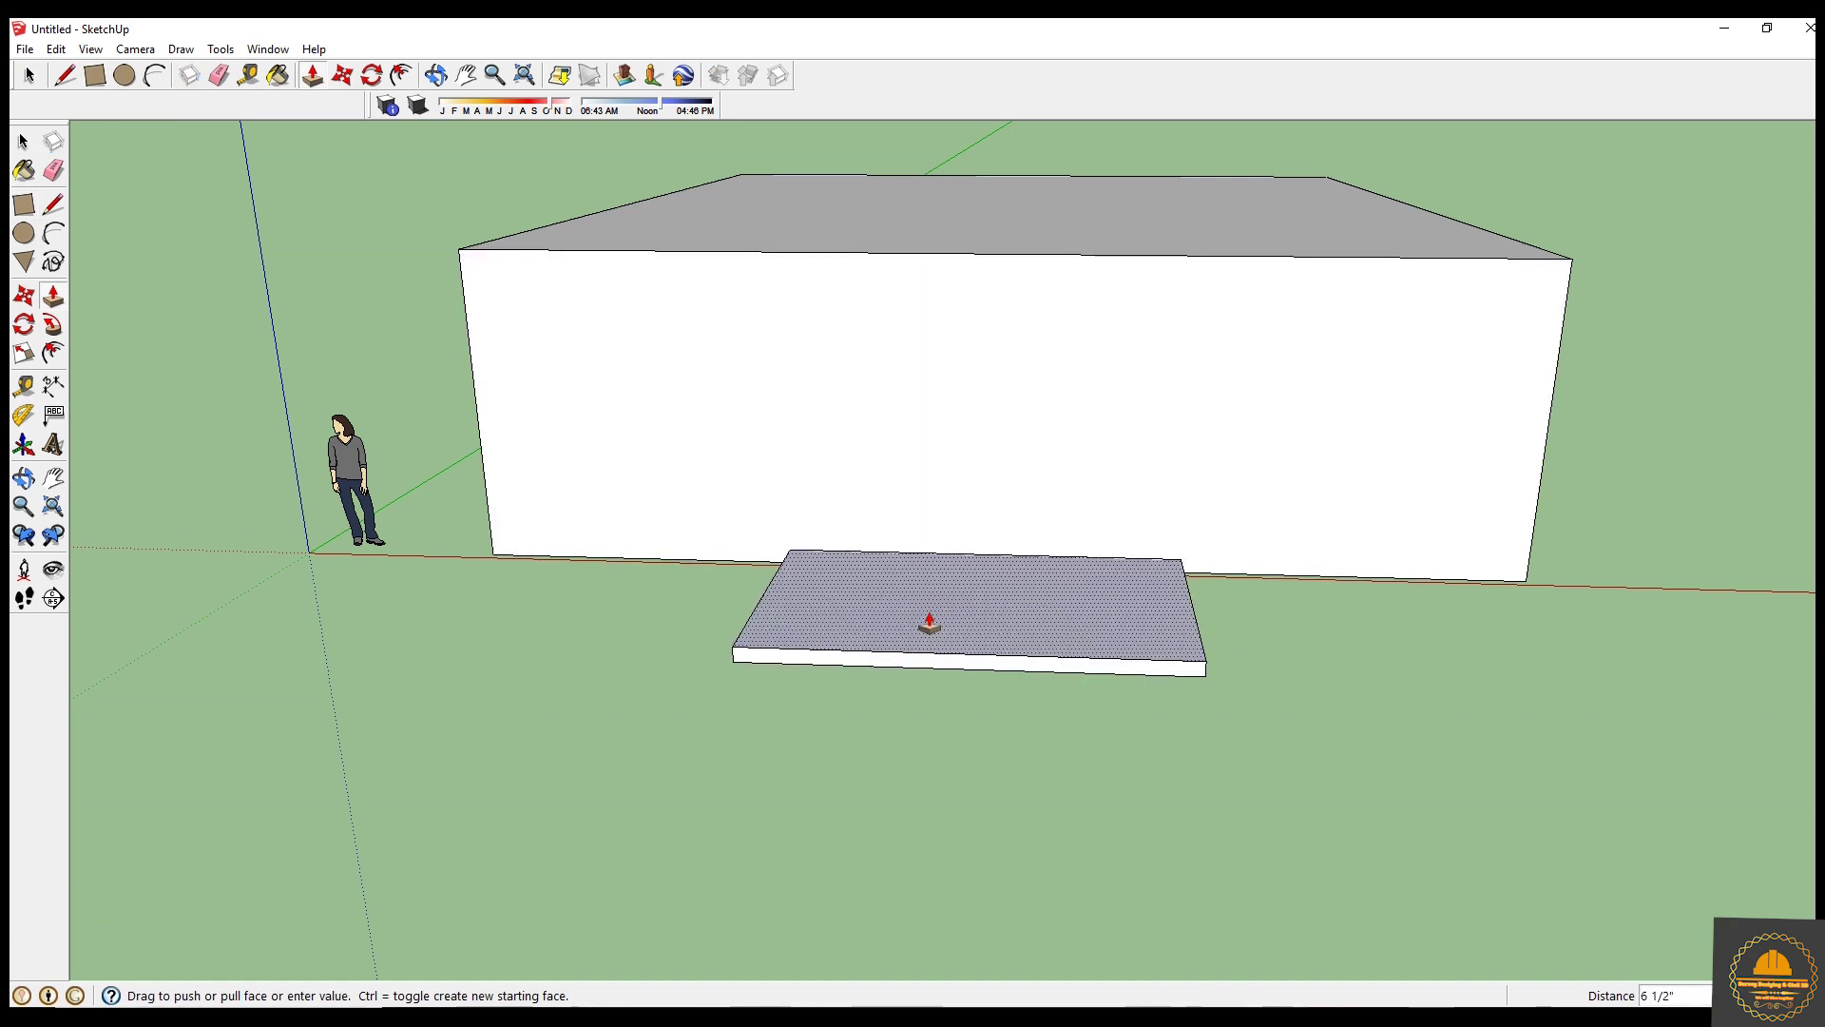
click(930, 623)
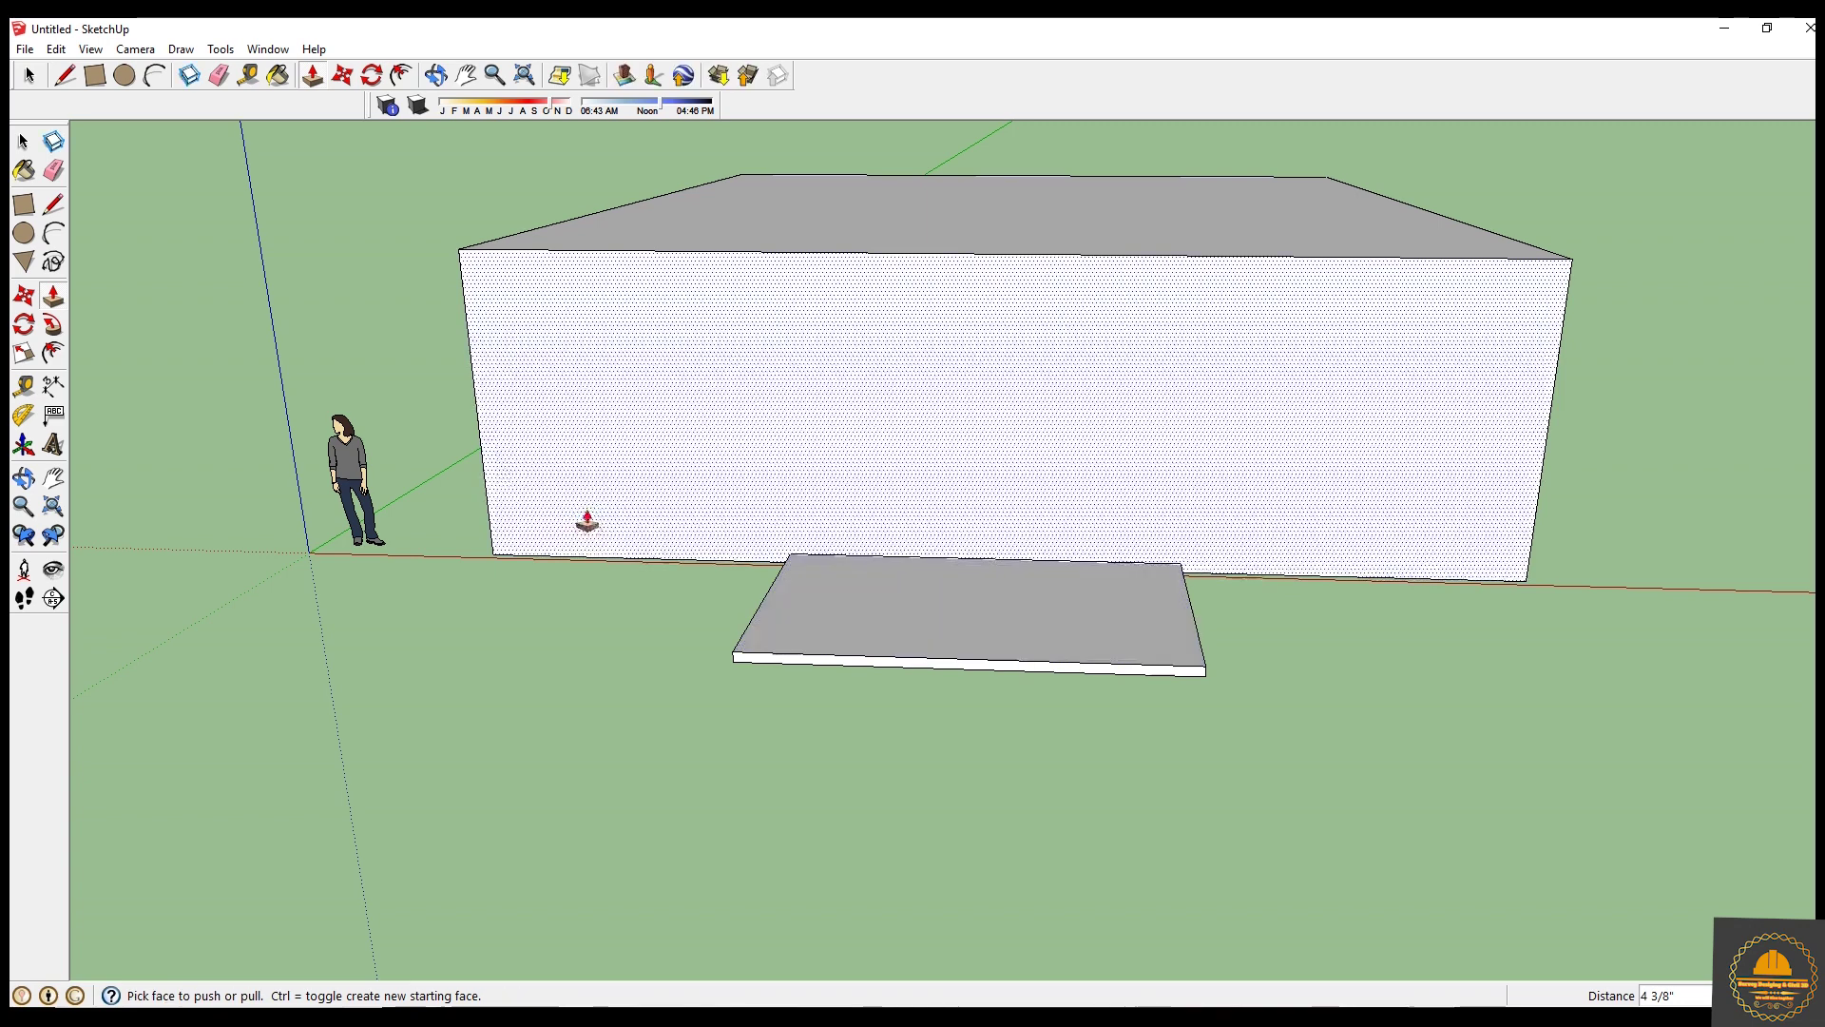
Draw a full-width rectangle on the slab from its back corner, leaving a front tread, and raise it about 8 5/8".
click(91, 80)
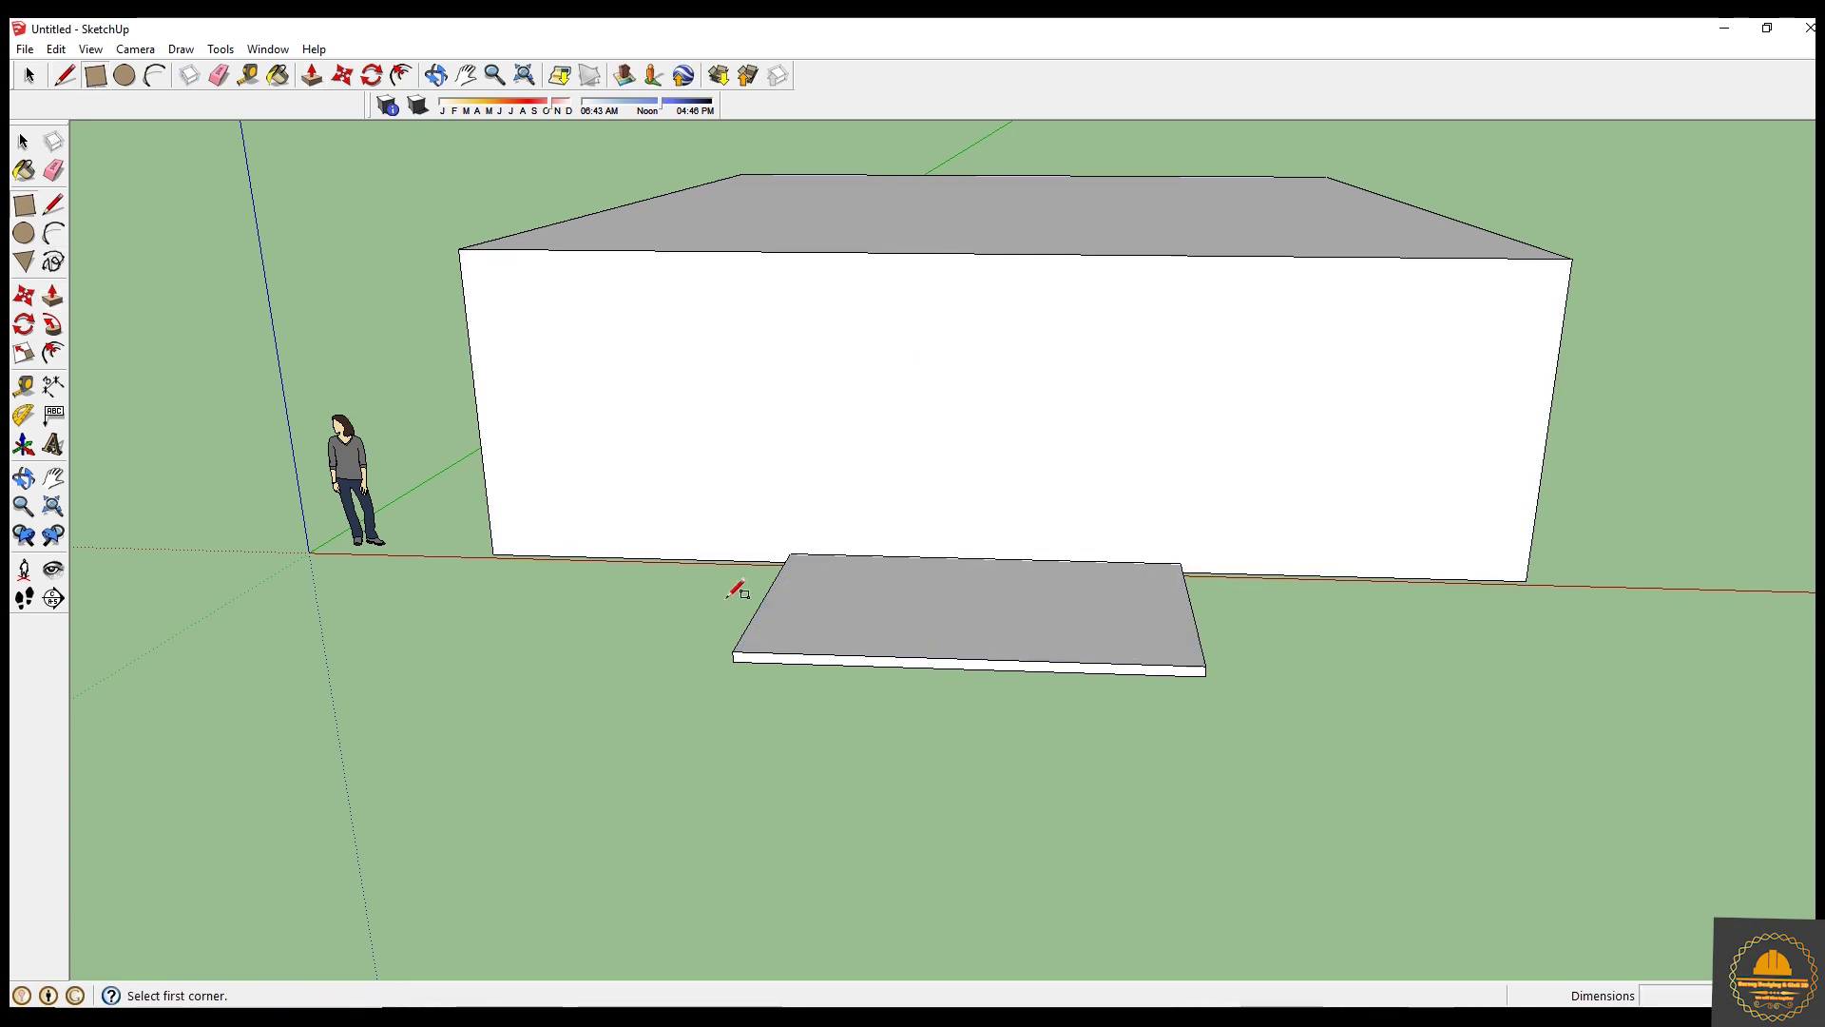
click(791, 553)
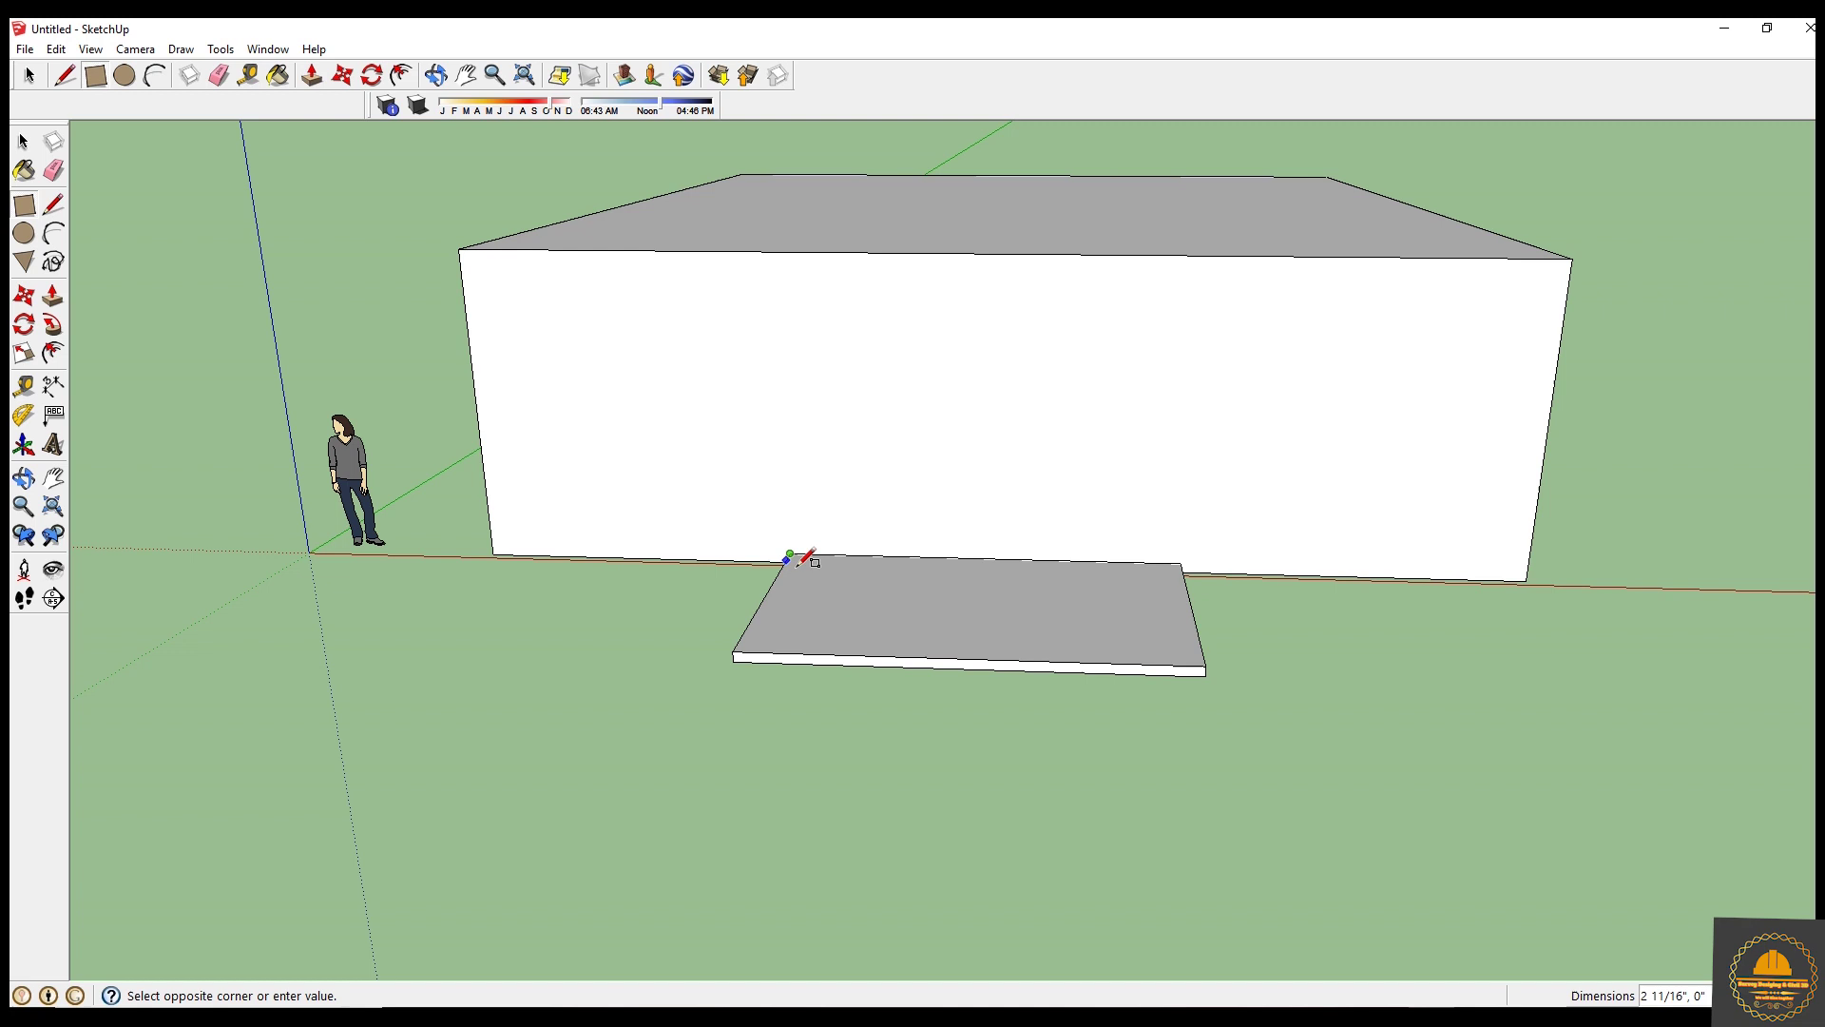
click(1198, 632)
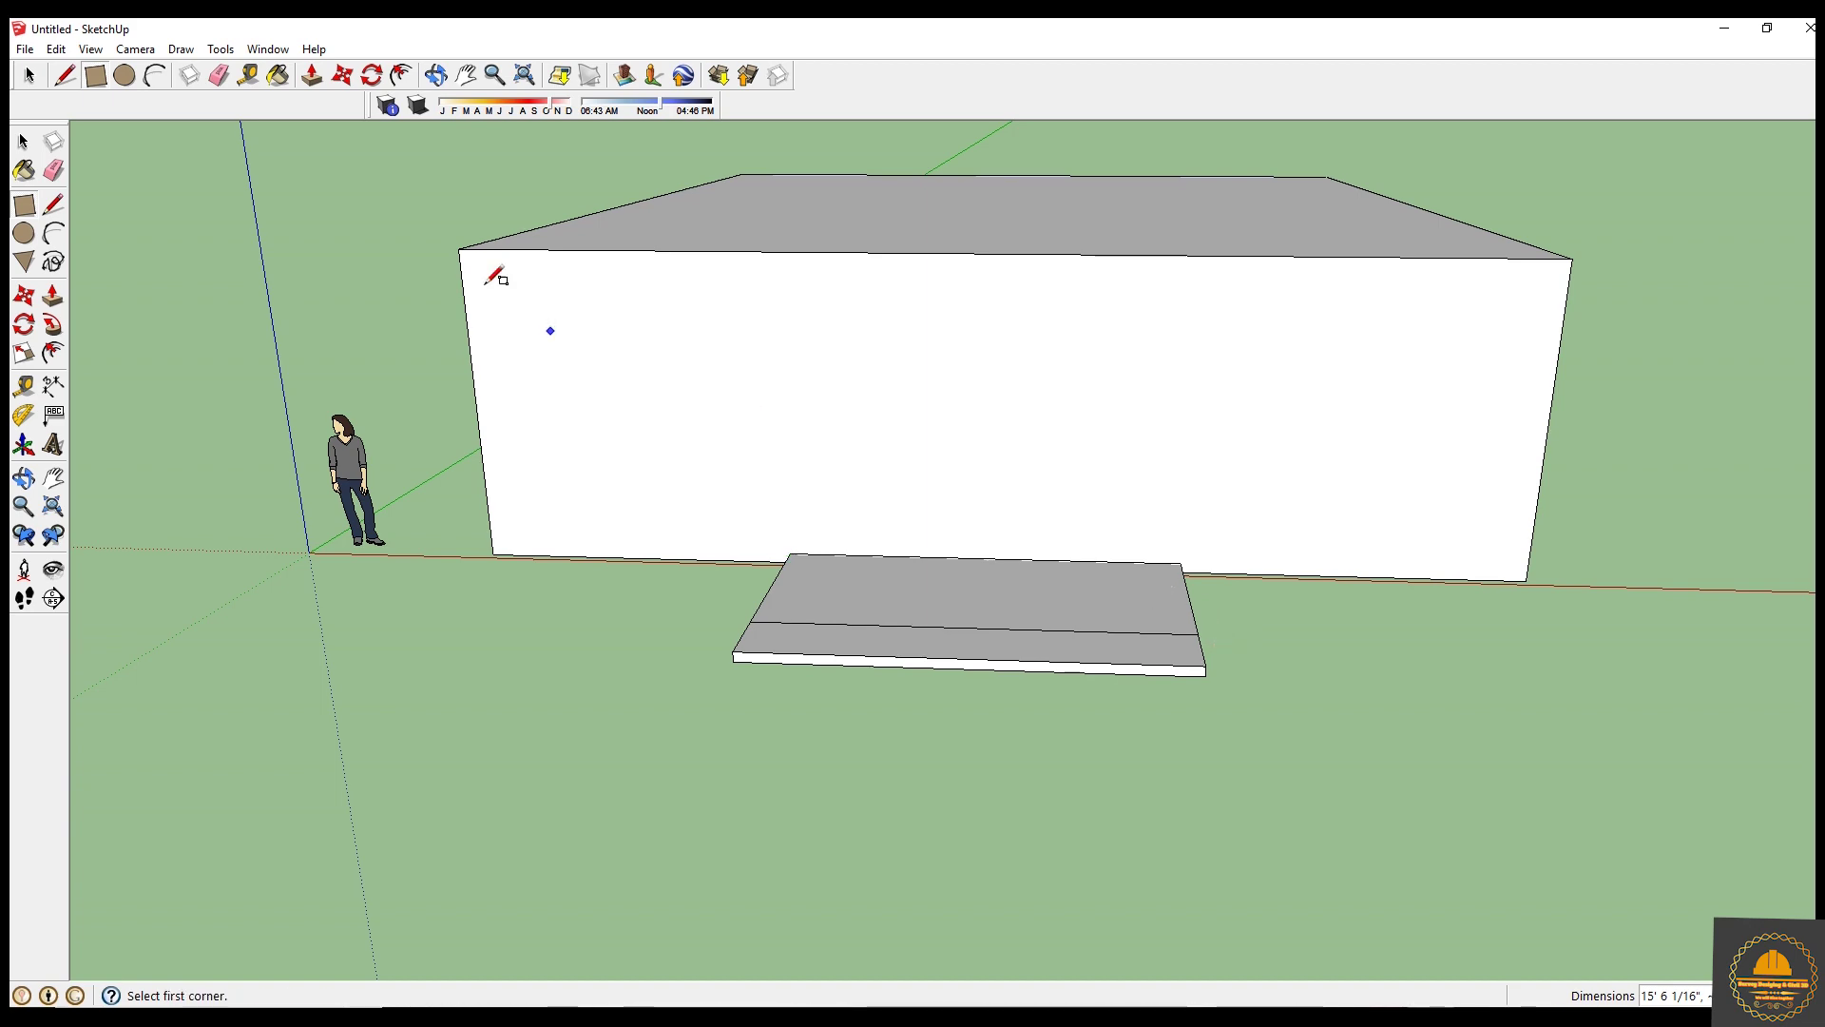
click(310, 75)
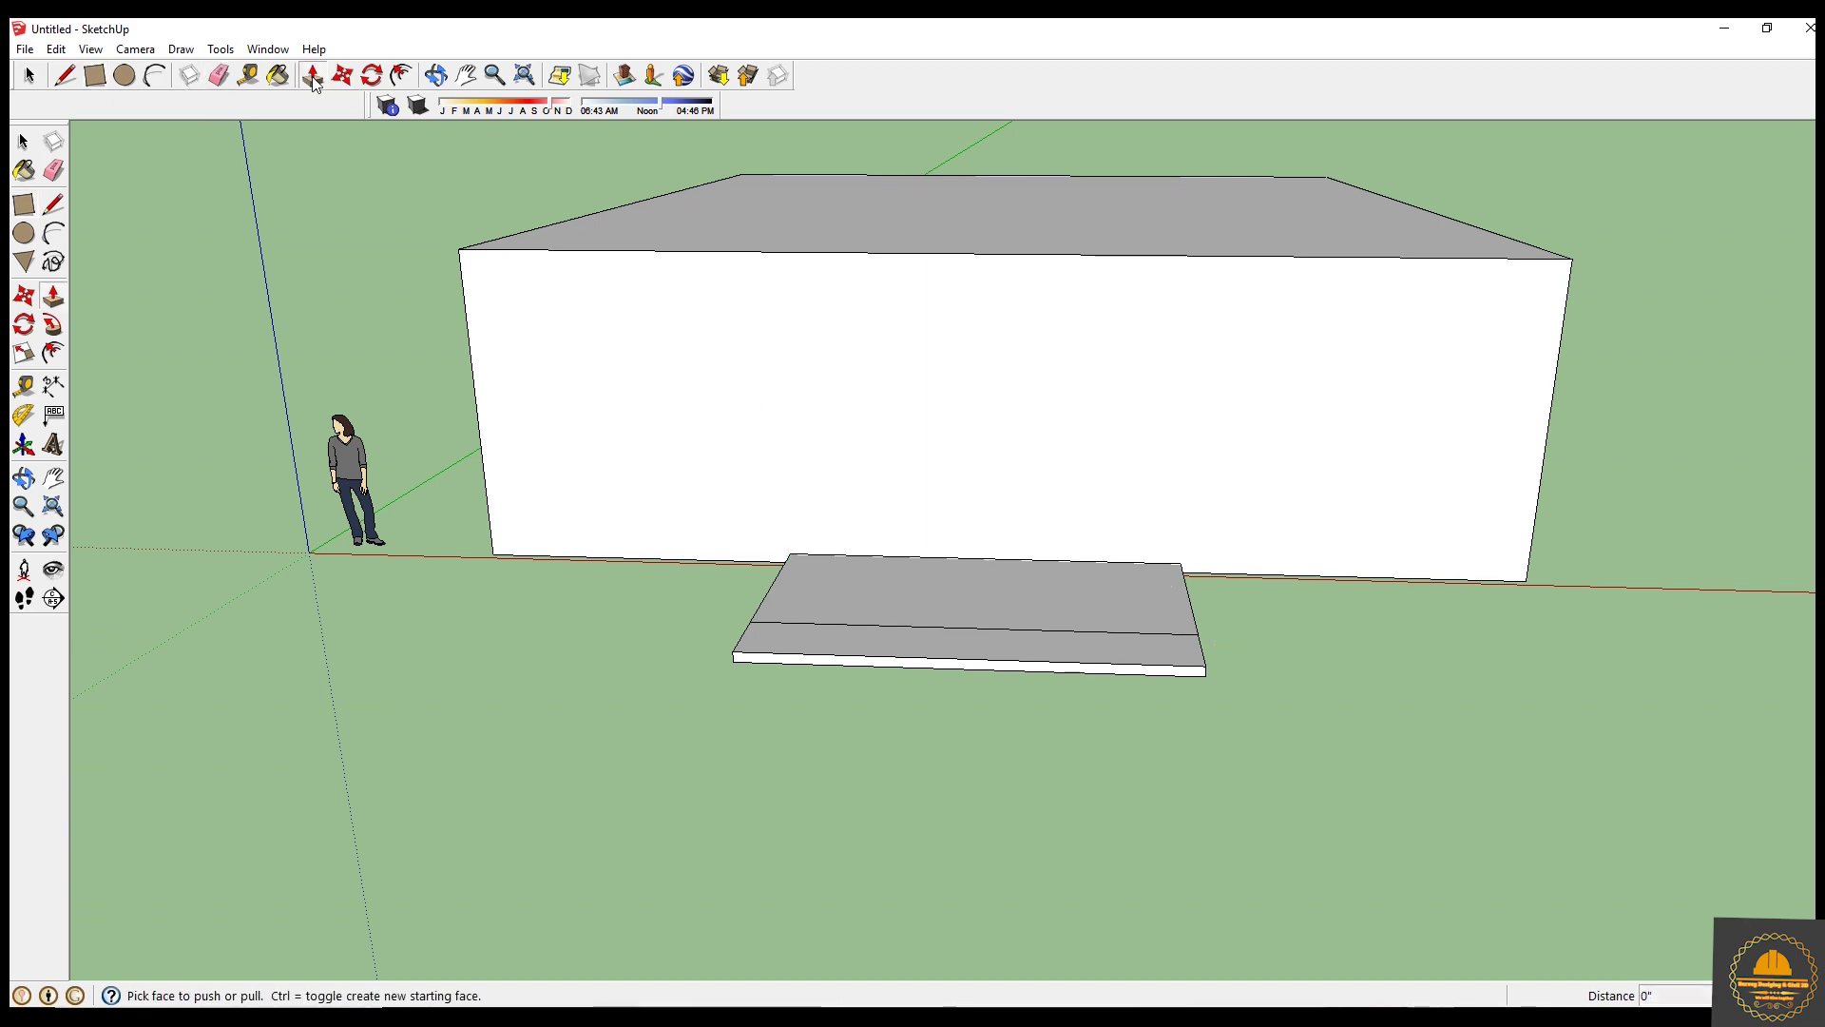
drag(961, 579, 951, 577)
click(952, 577)
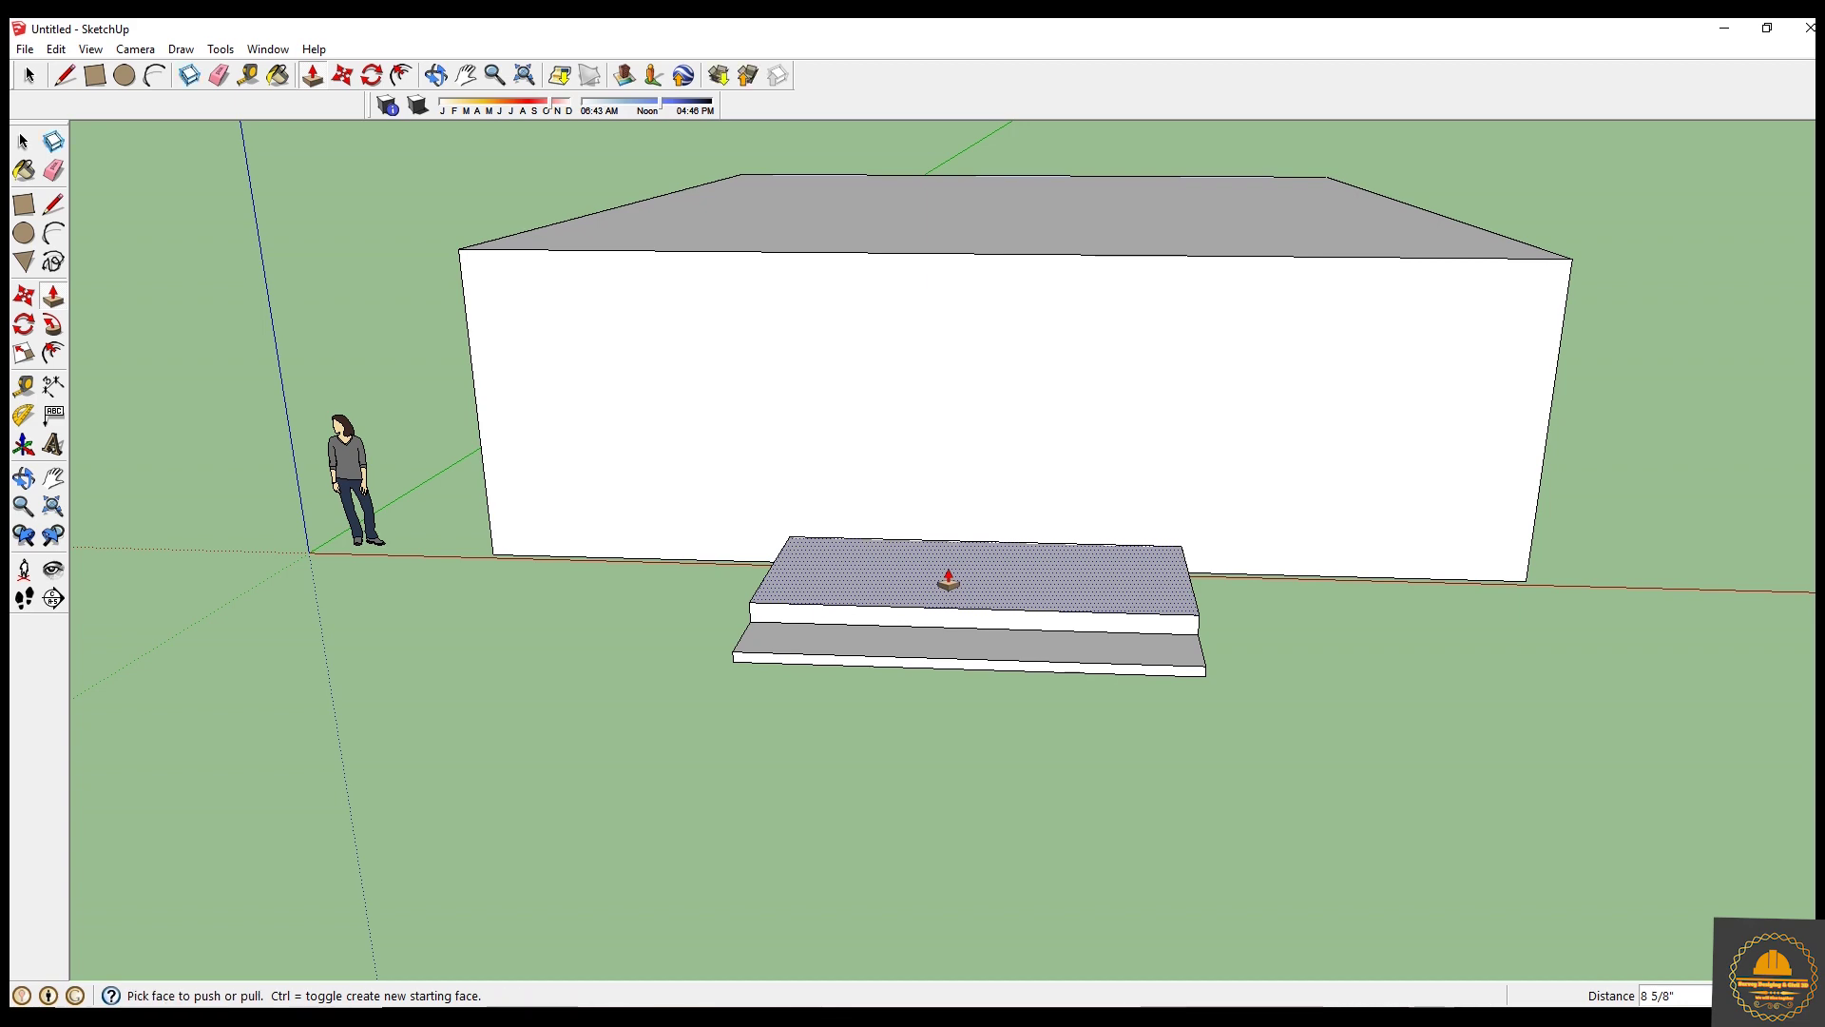
Draw a full-width rectangle on the rear half of the second step and raise it about 7 5/8" as a third step.
click(95, 77)
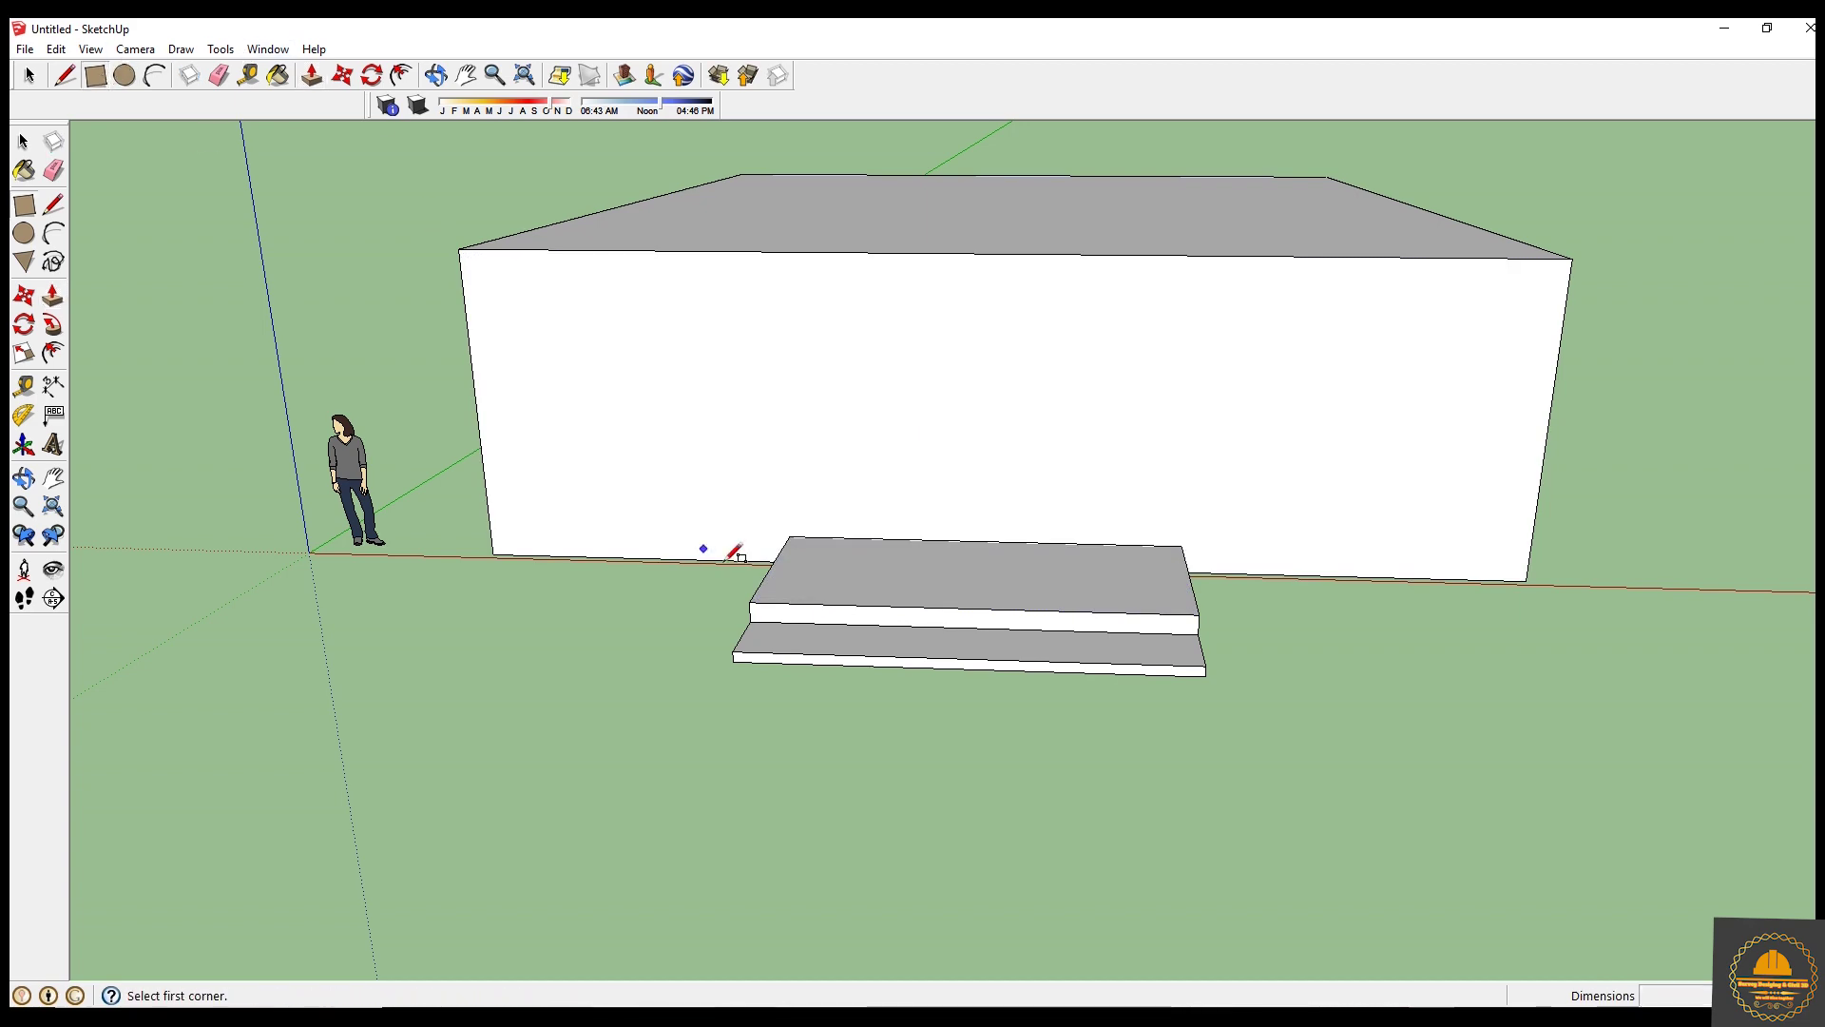
click(792, 537)
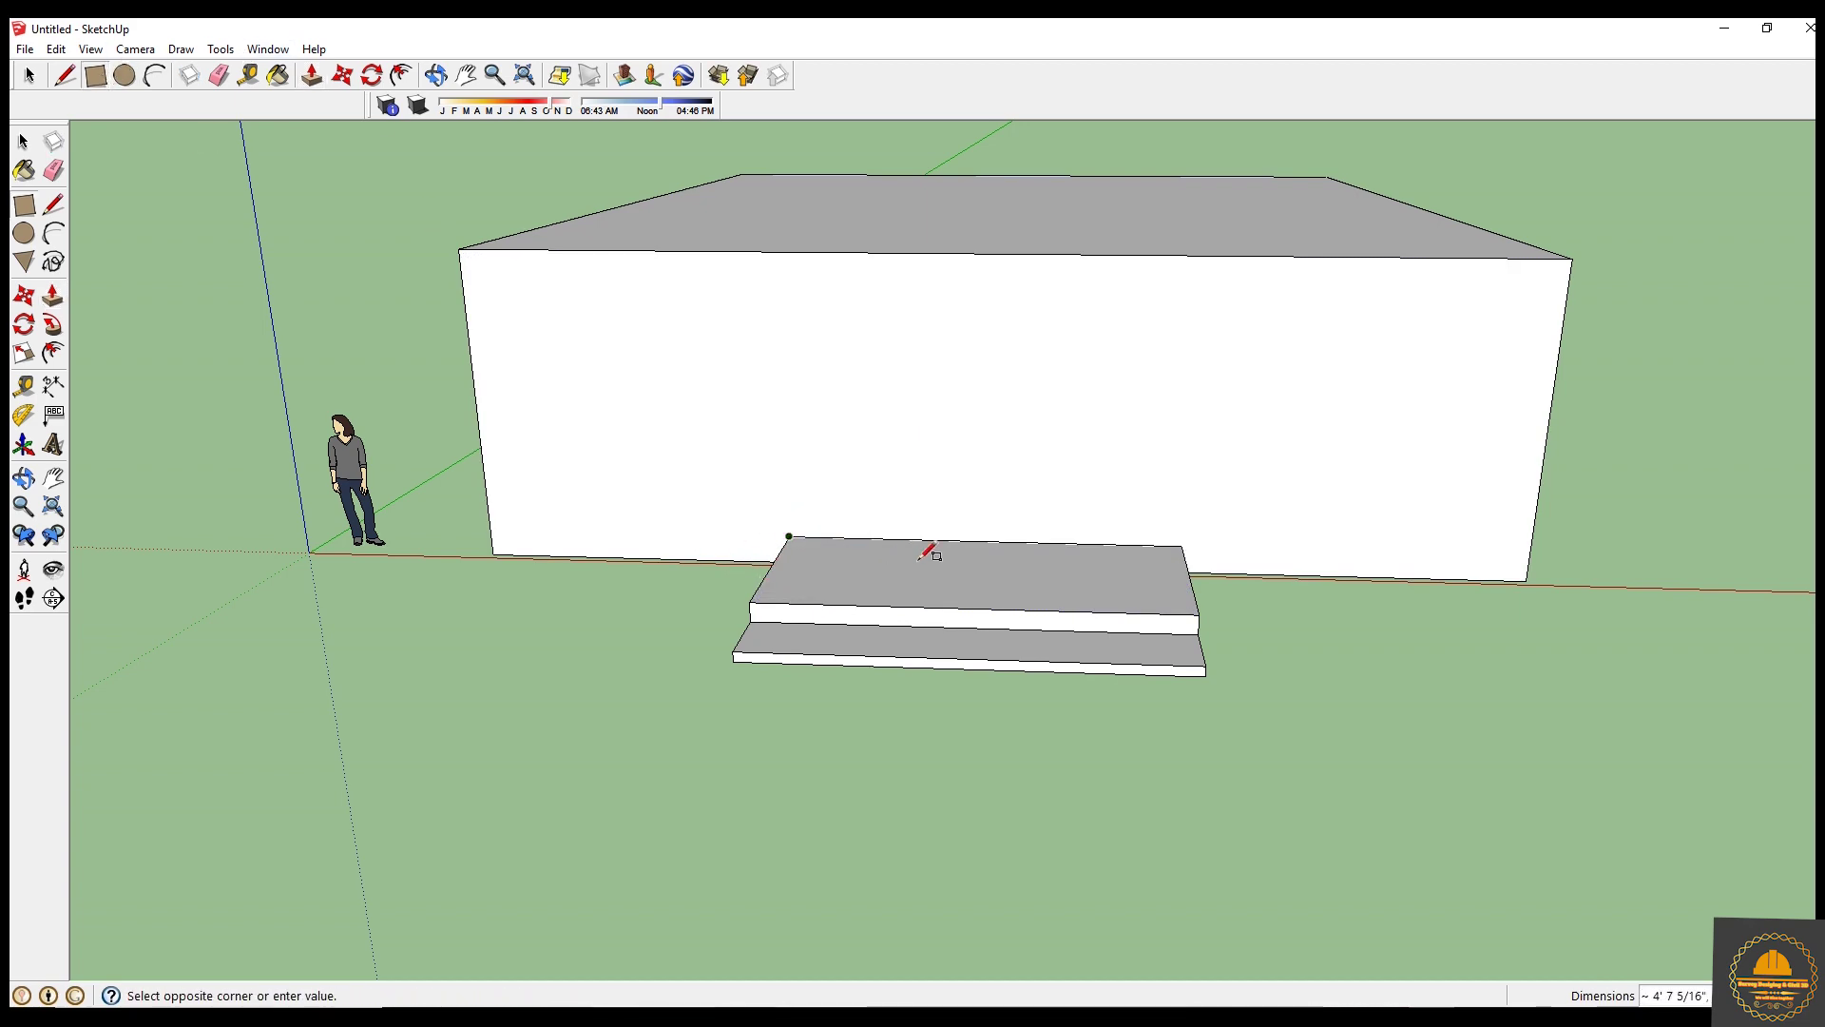
click(1189, 576)
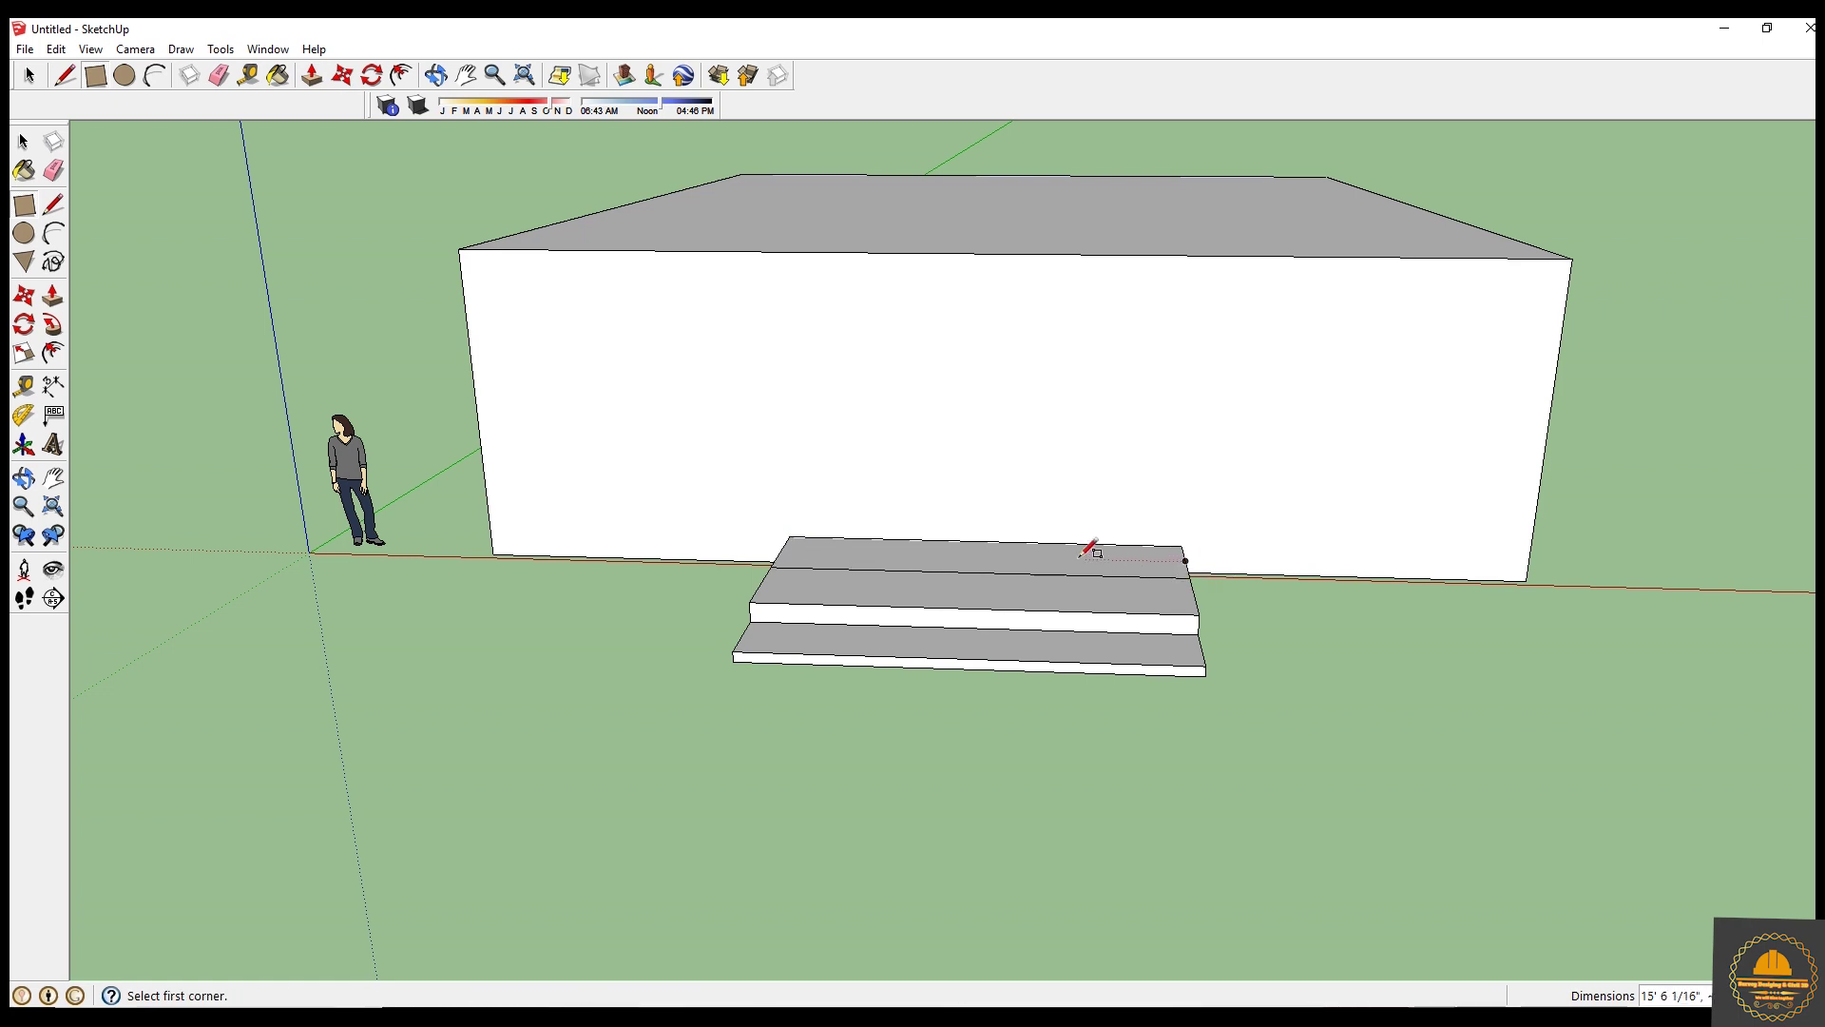
click(312, 76)
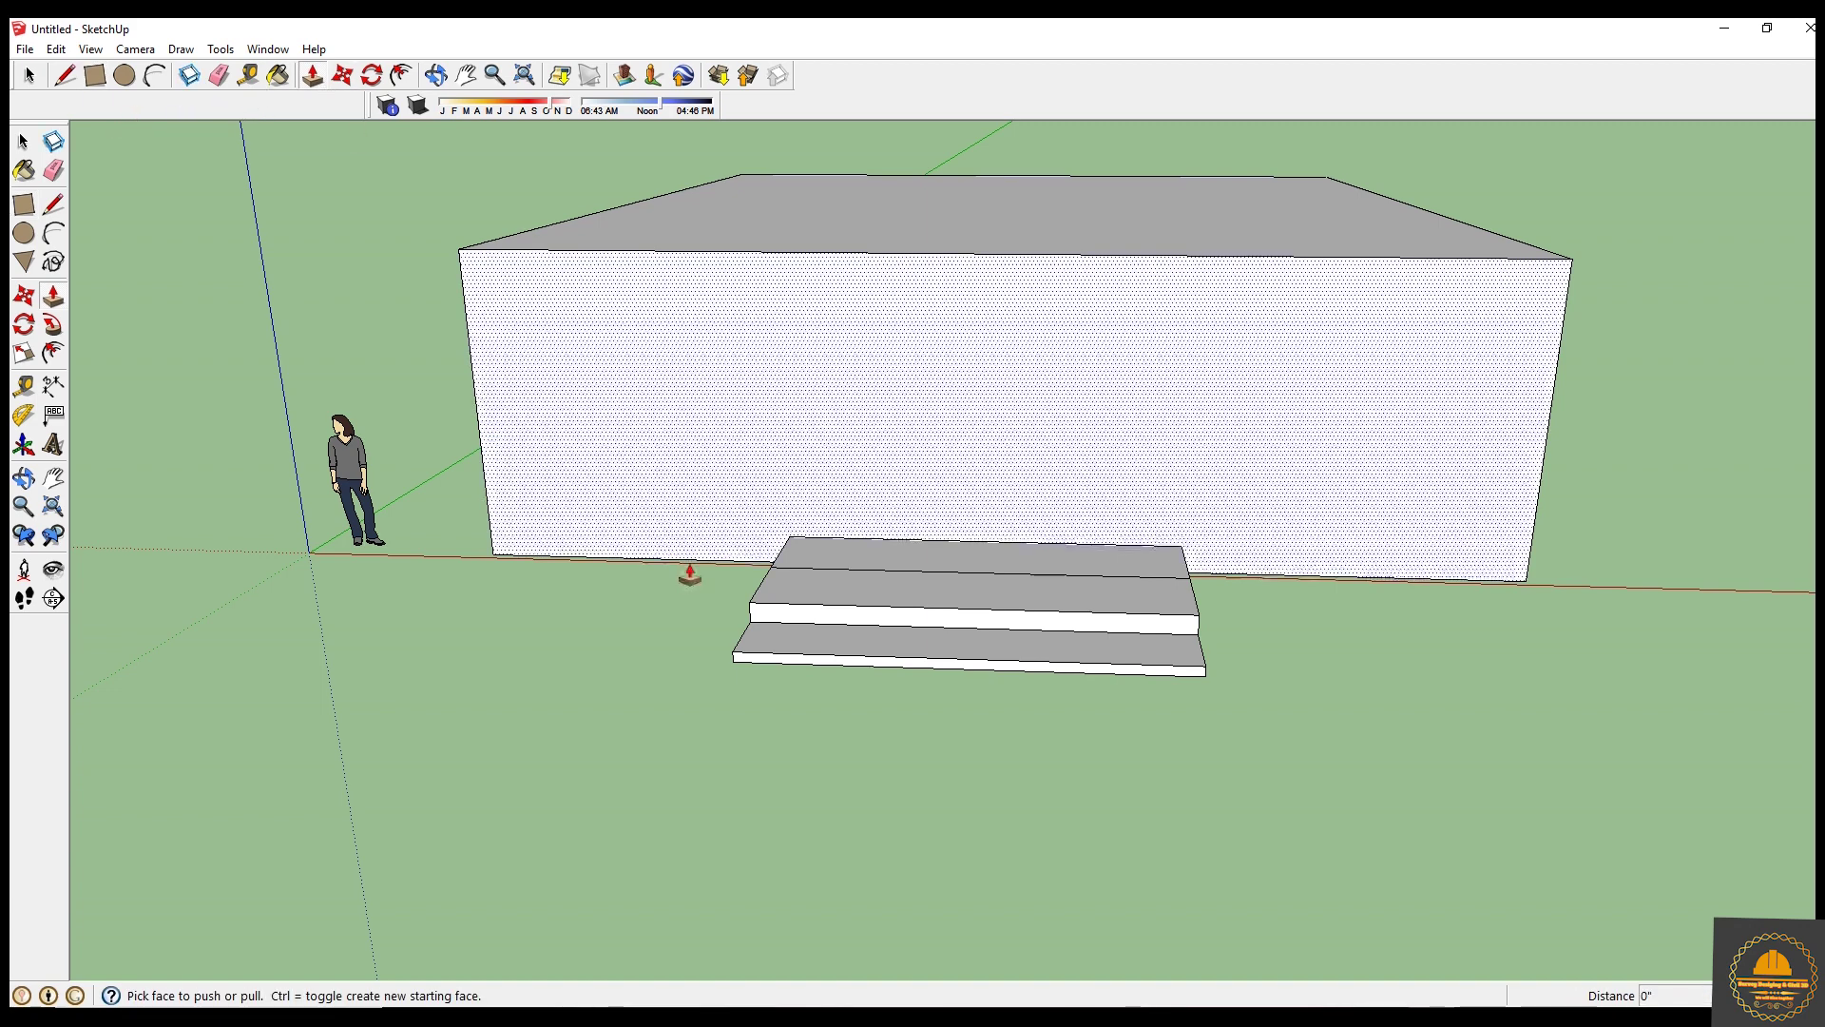
click(909, 556)
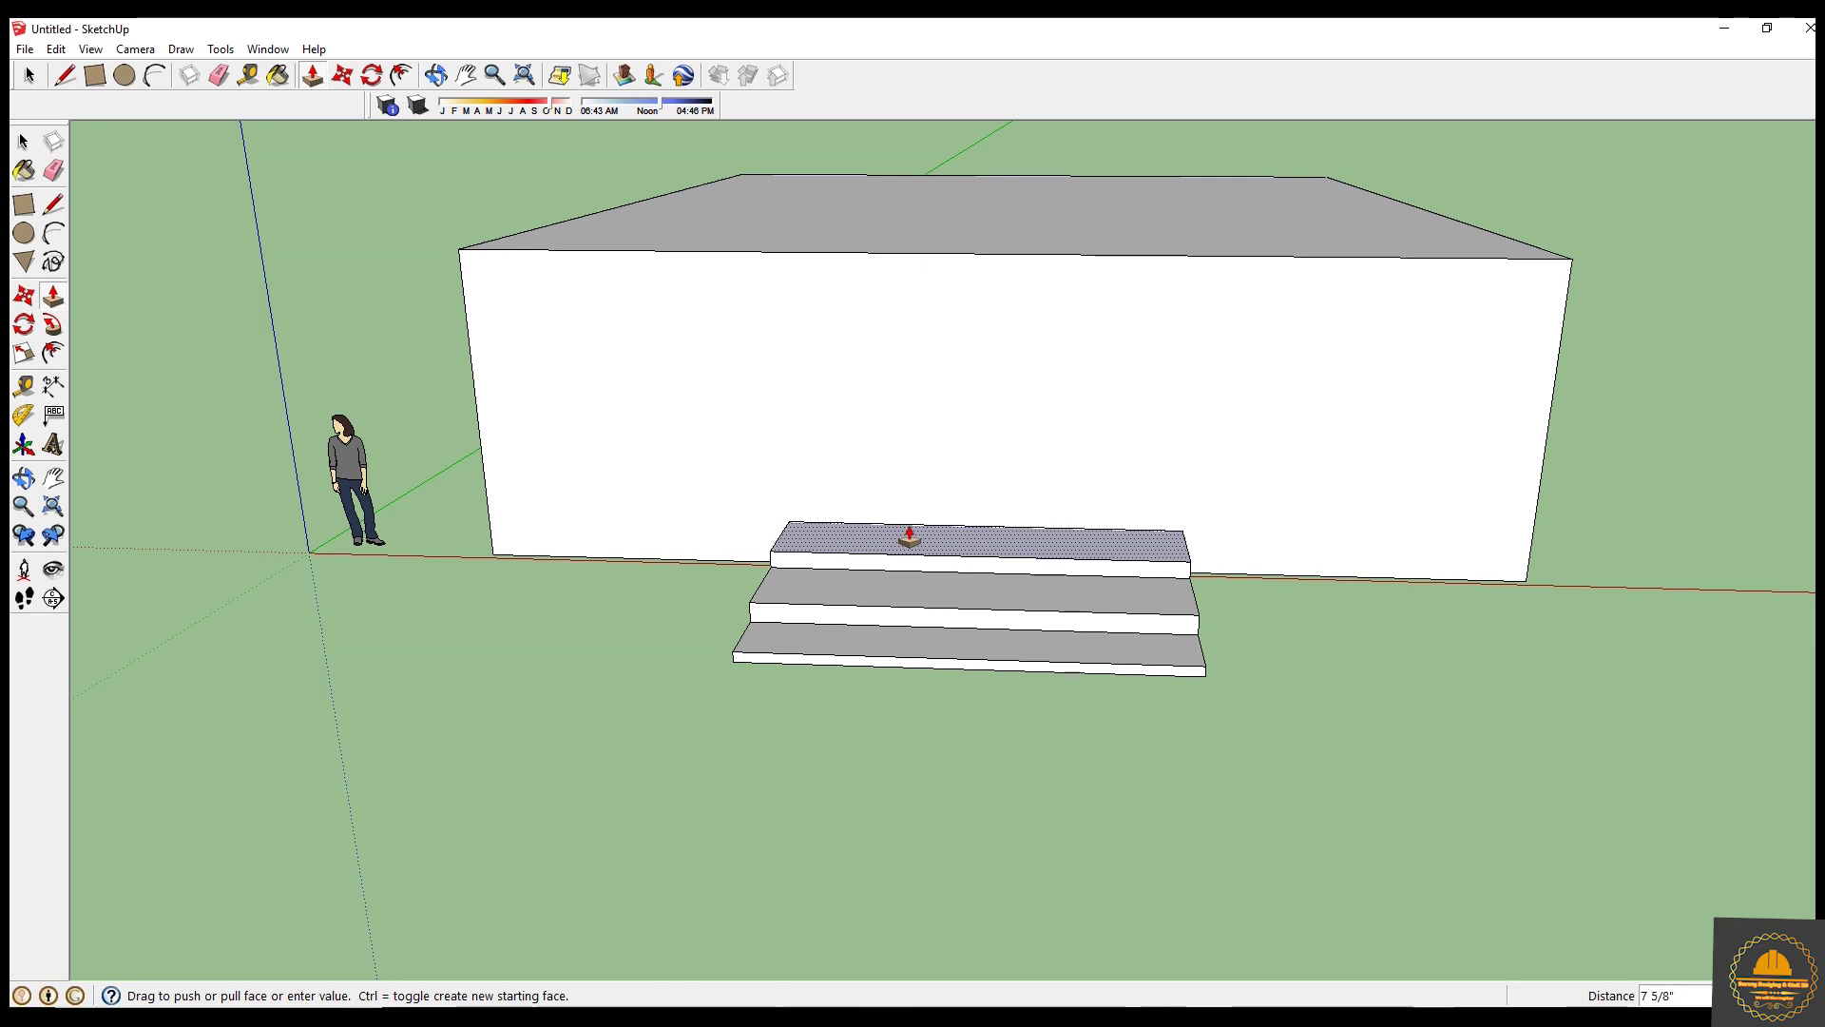
click(904, 533)
scroll(1100, 619, down, 3)
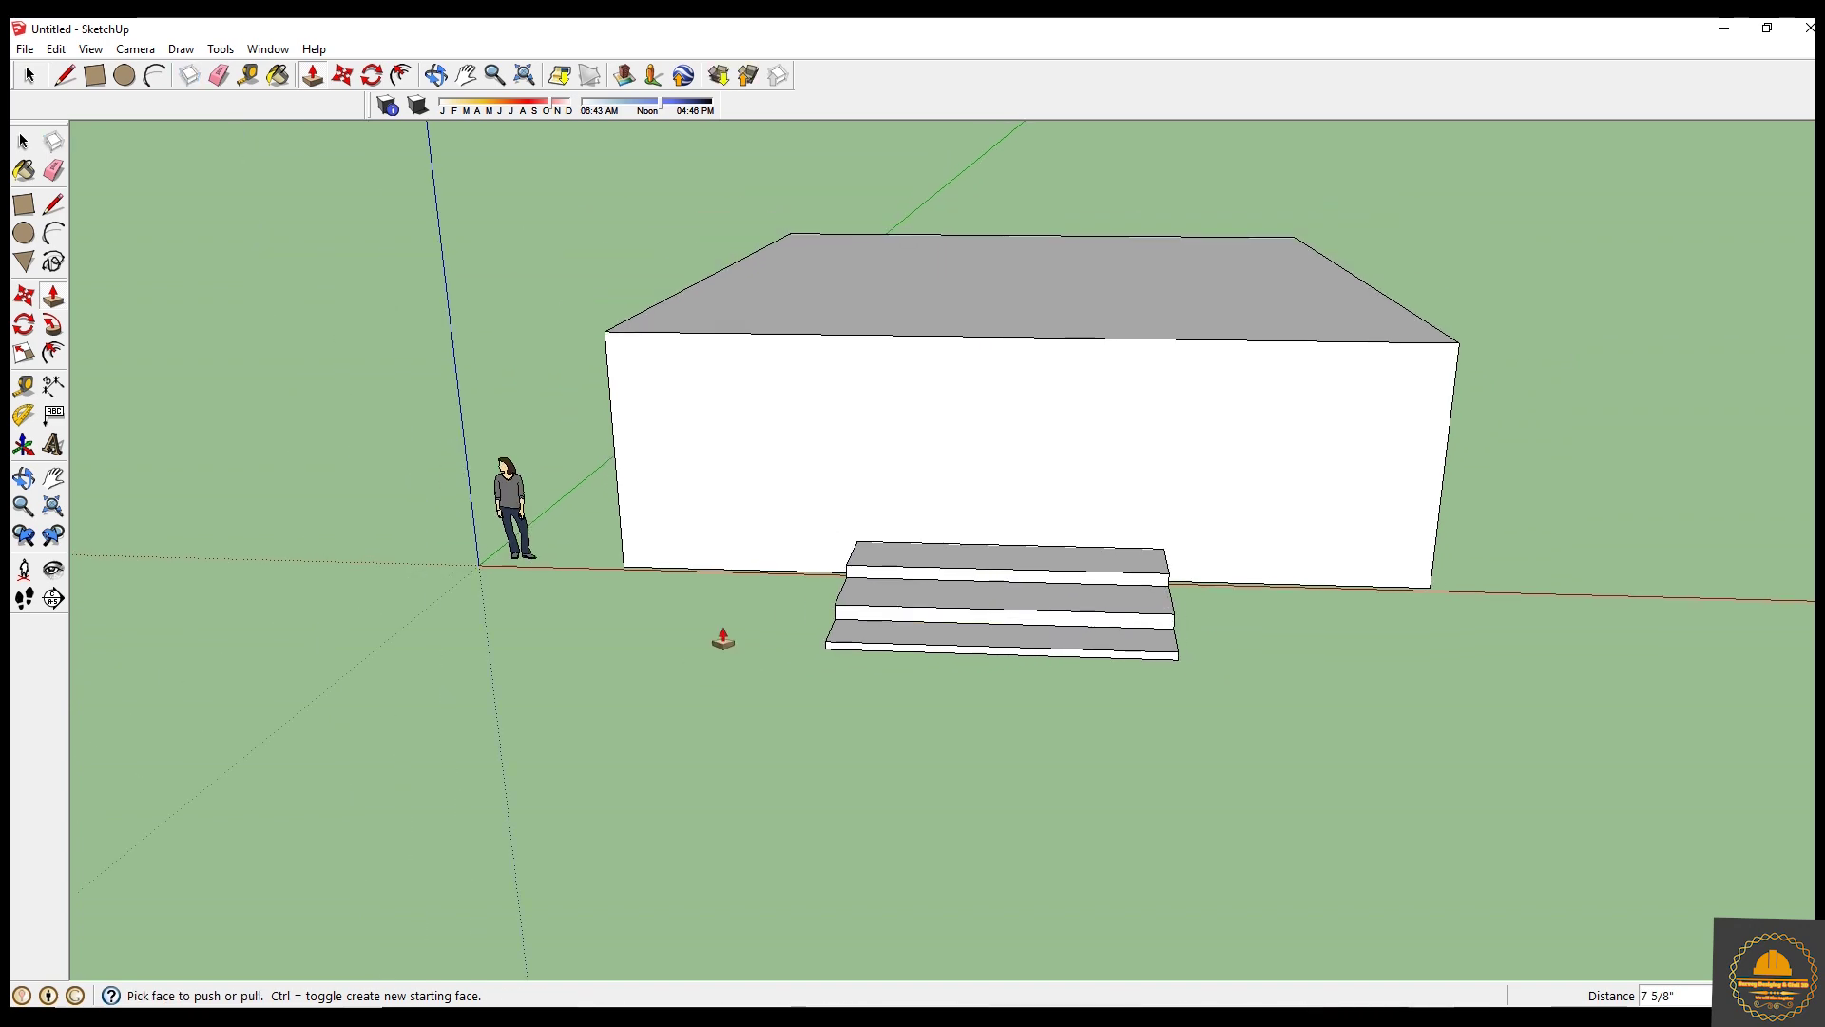
Draw two adjoining door-leaf rectangles on the front wall above the top step, the first about 2' 9" wide, the second about 5' 6" high.
click(95, 75)
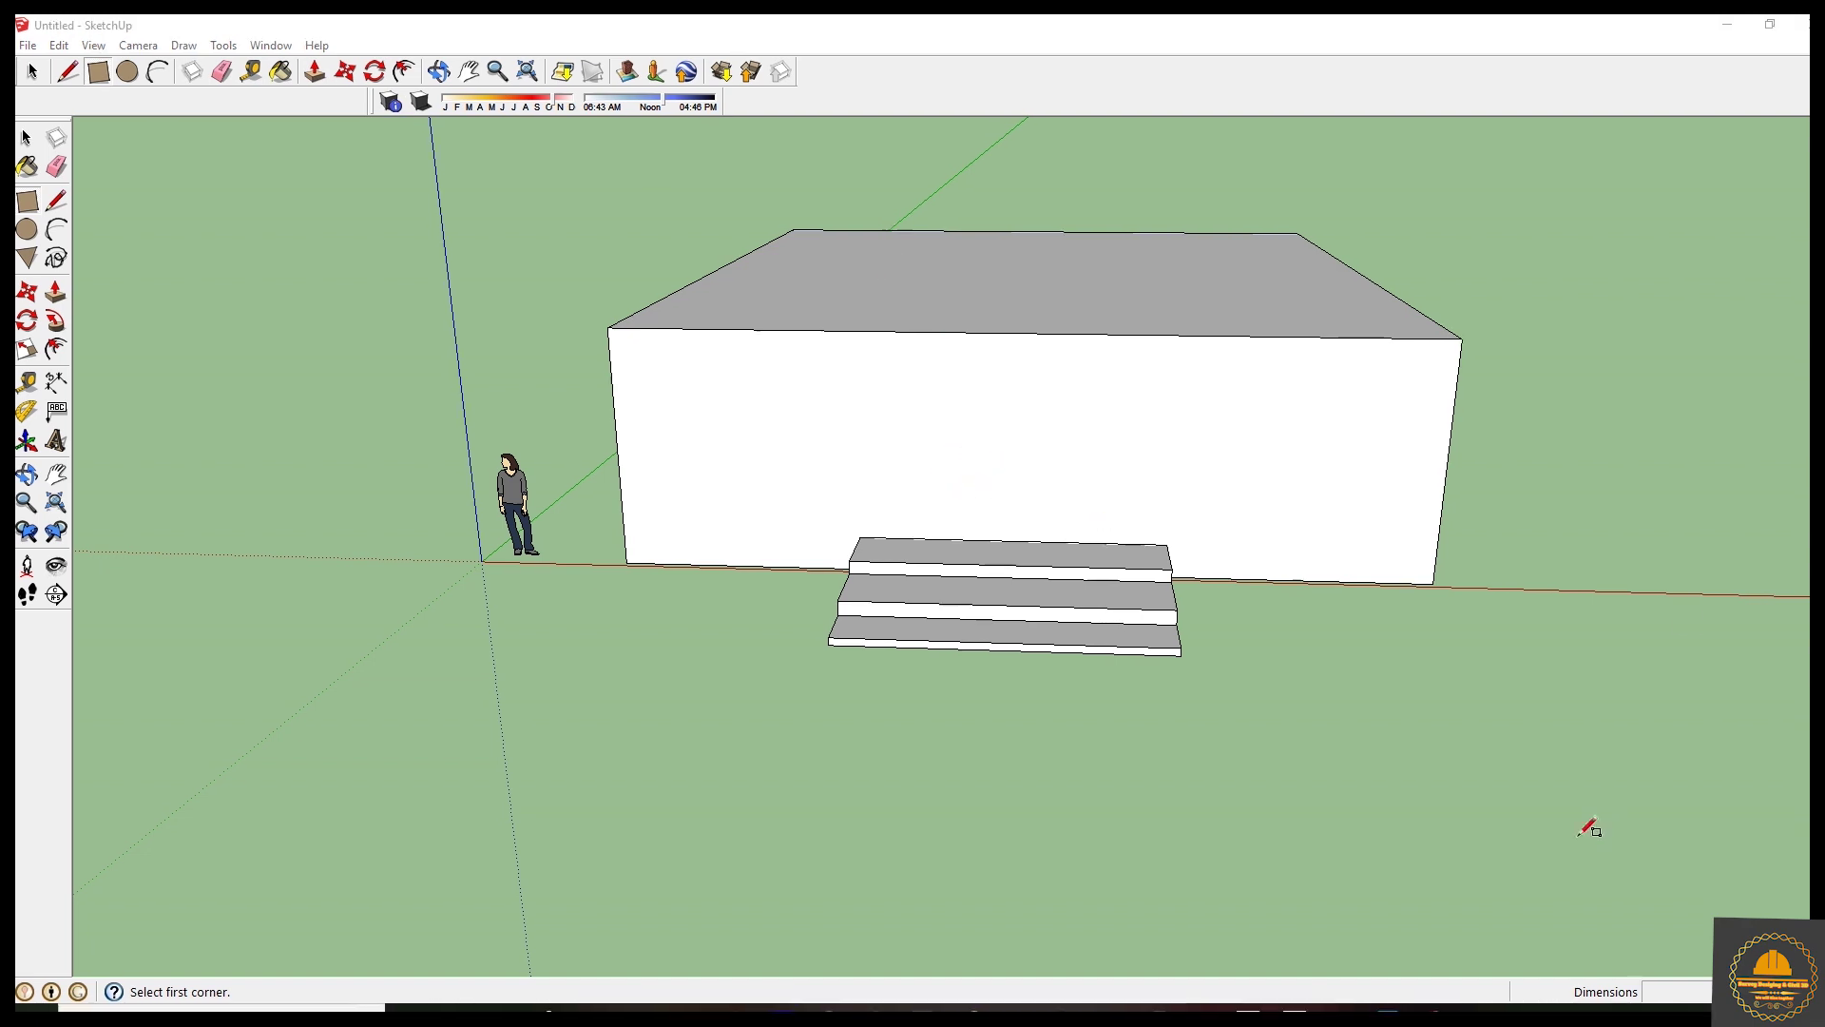
scroll(1090, 690, up, 1)
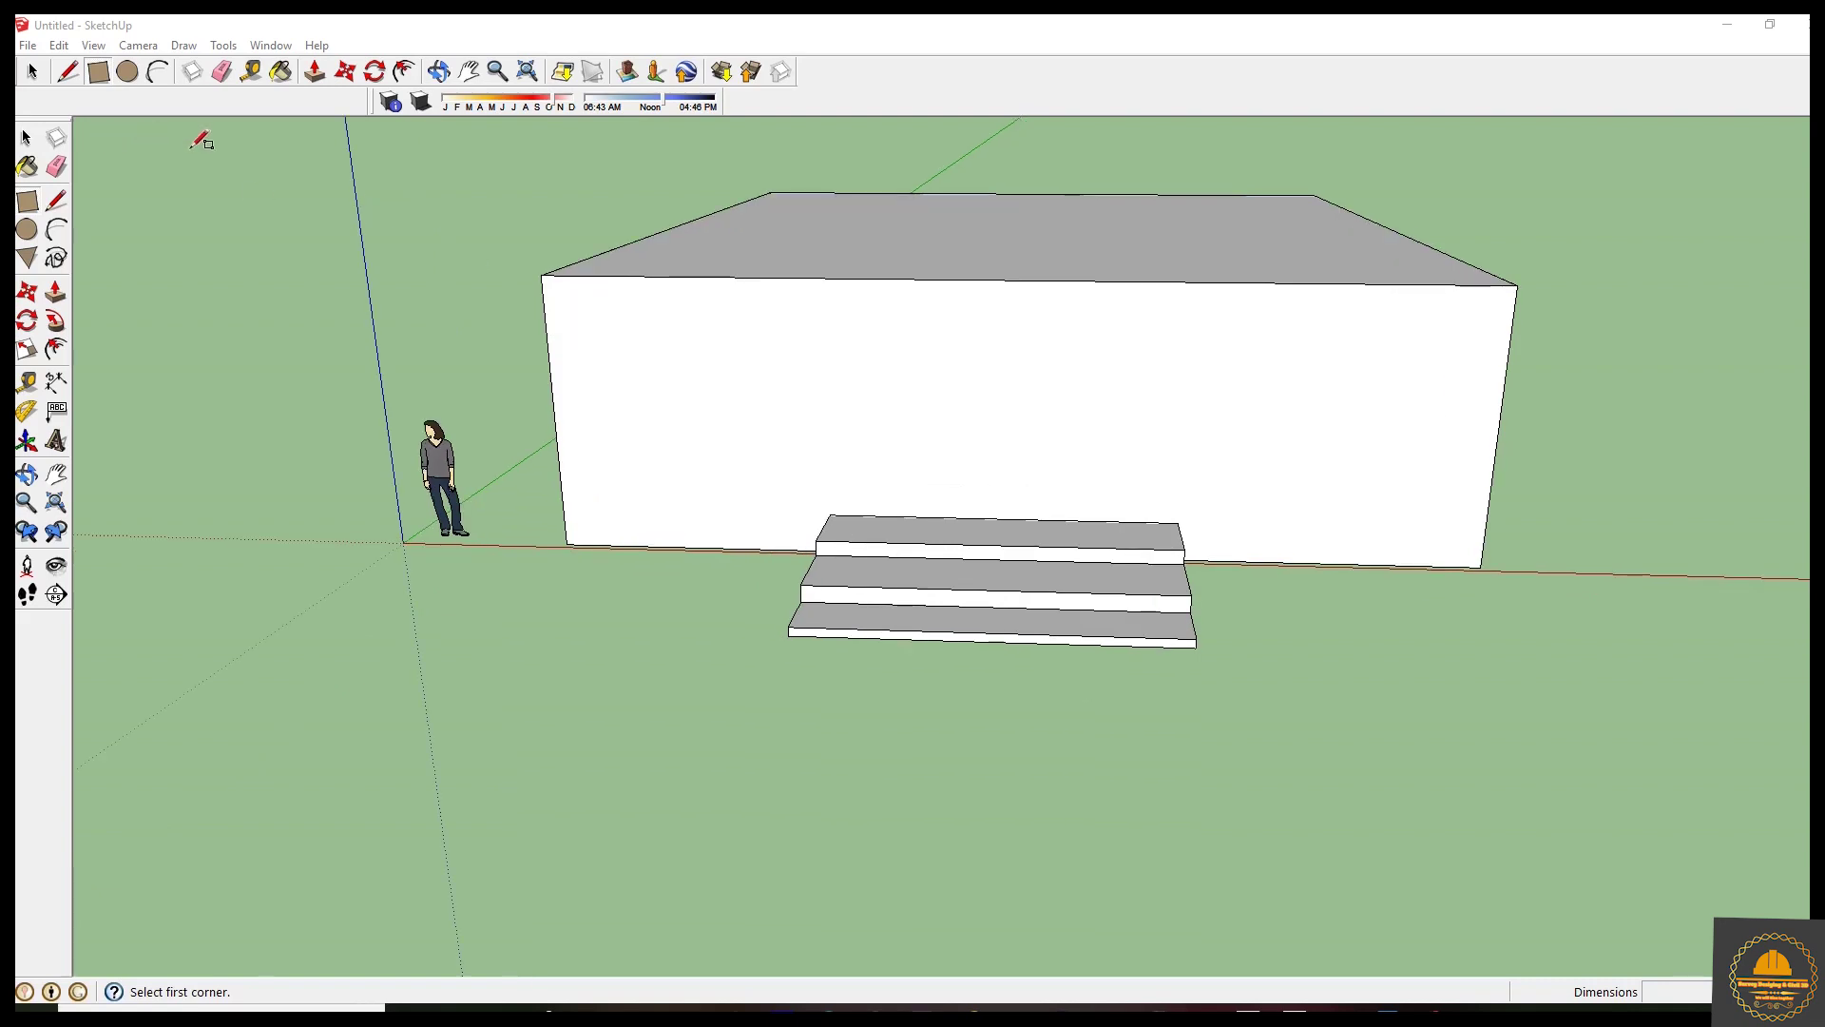
scroll(202, 141, up, 1)
click(98, 72)
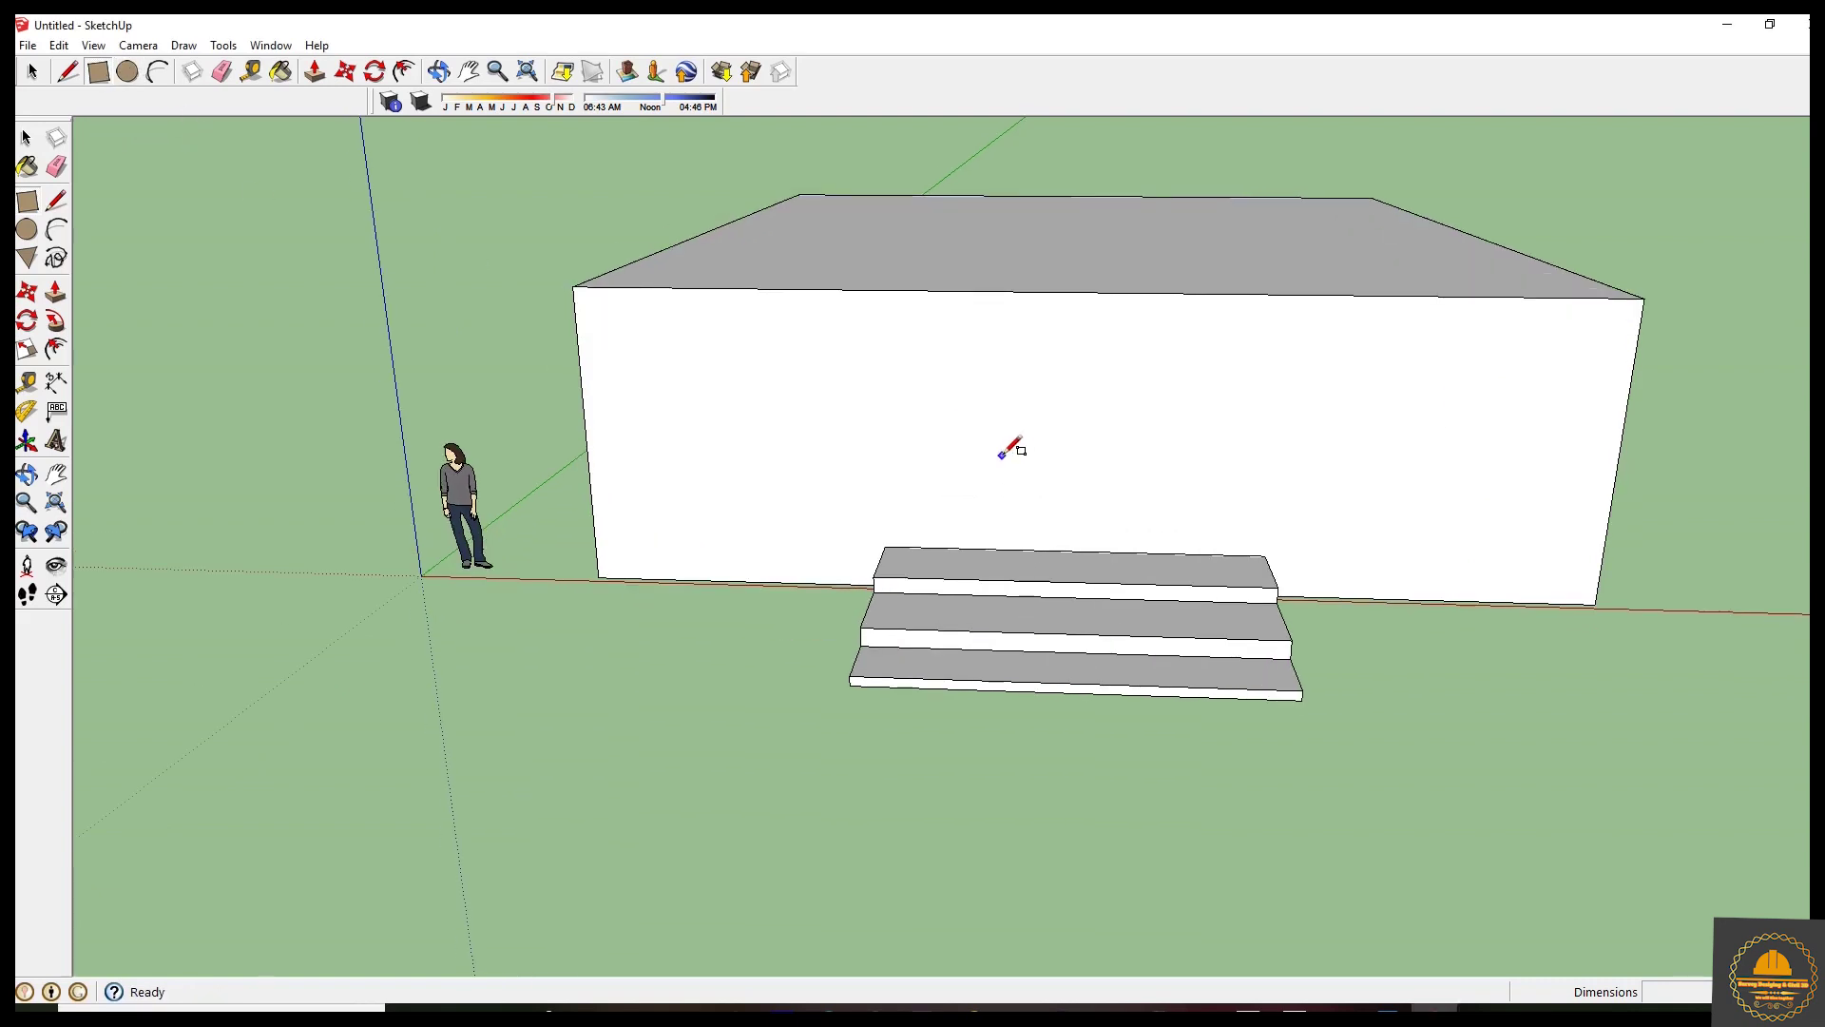
click(1019, 549)
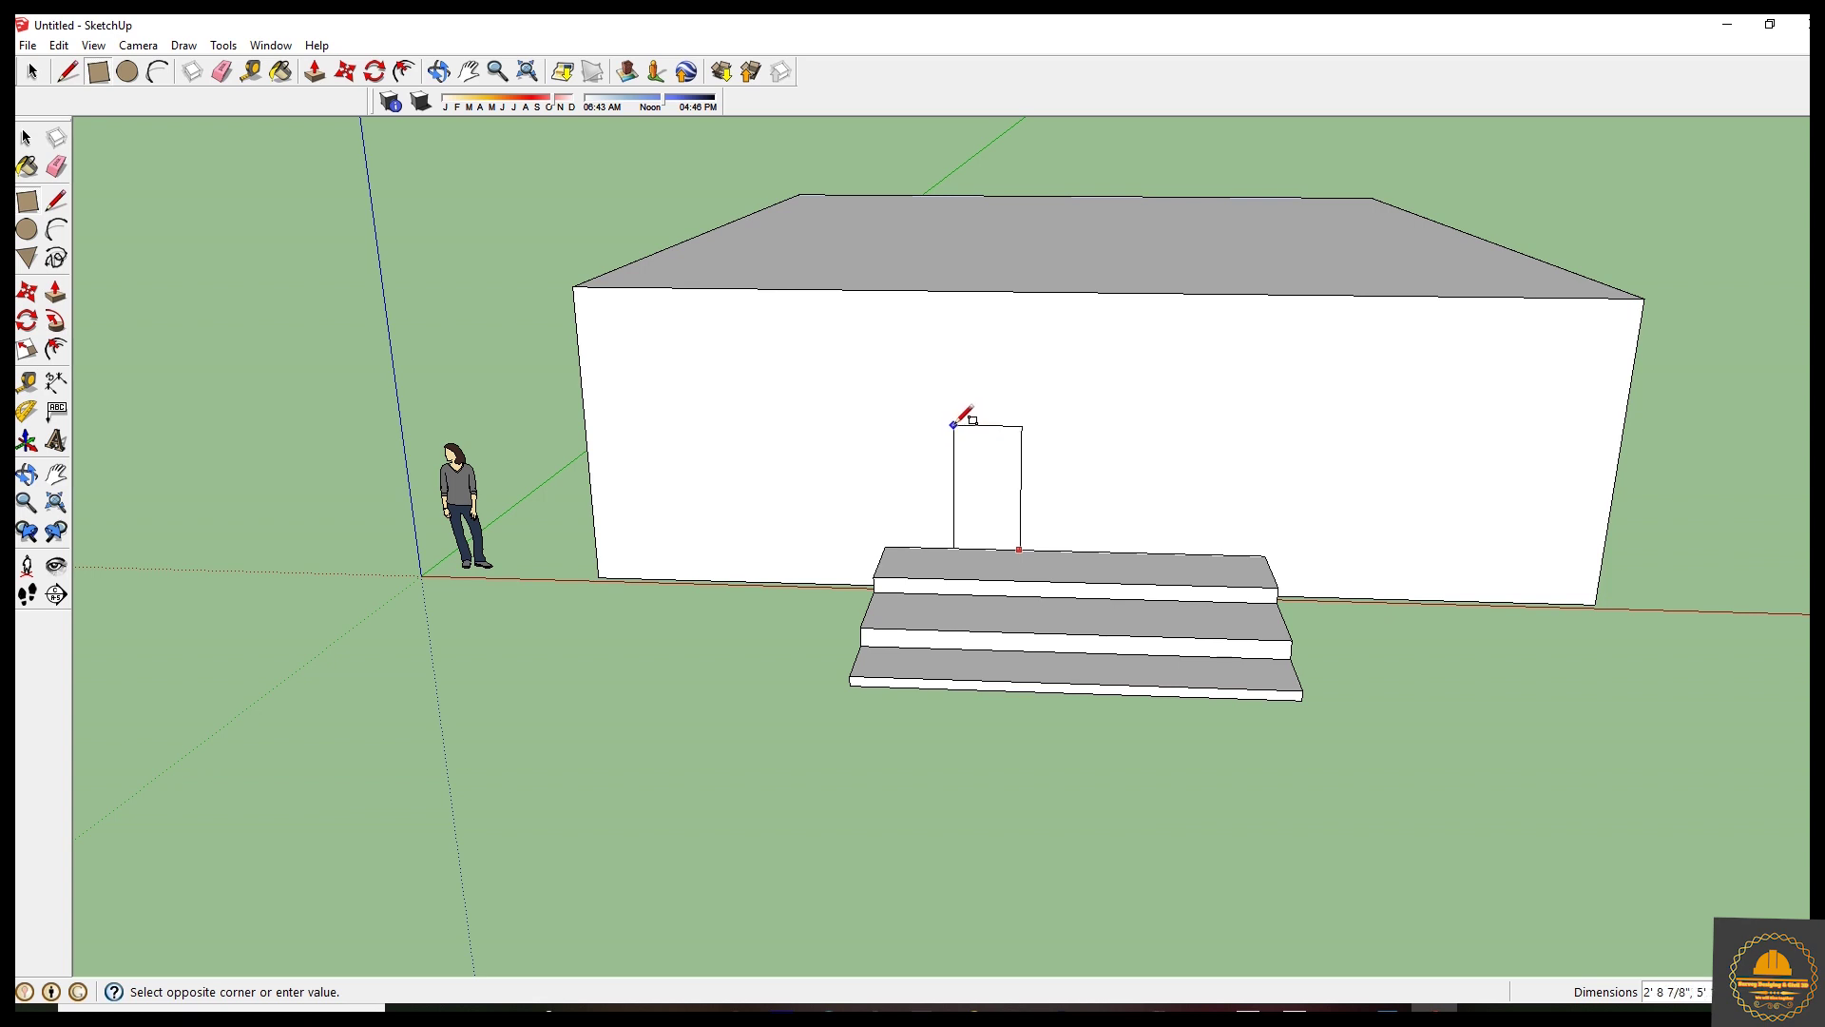
click(954, 417)
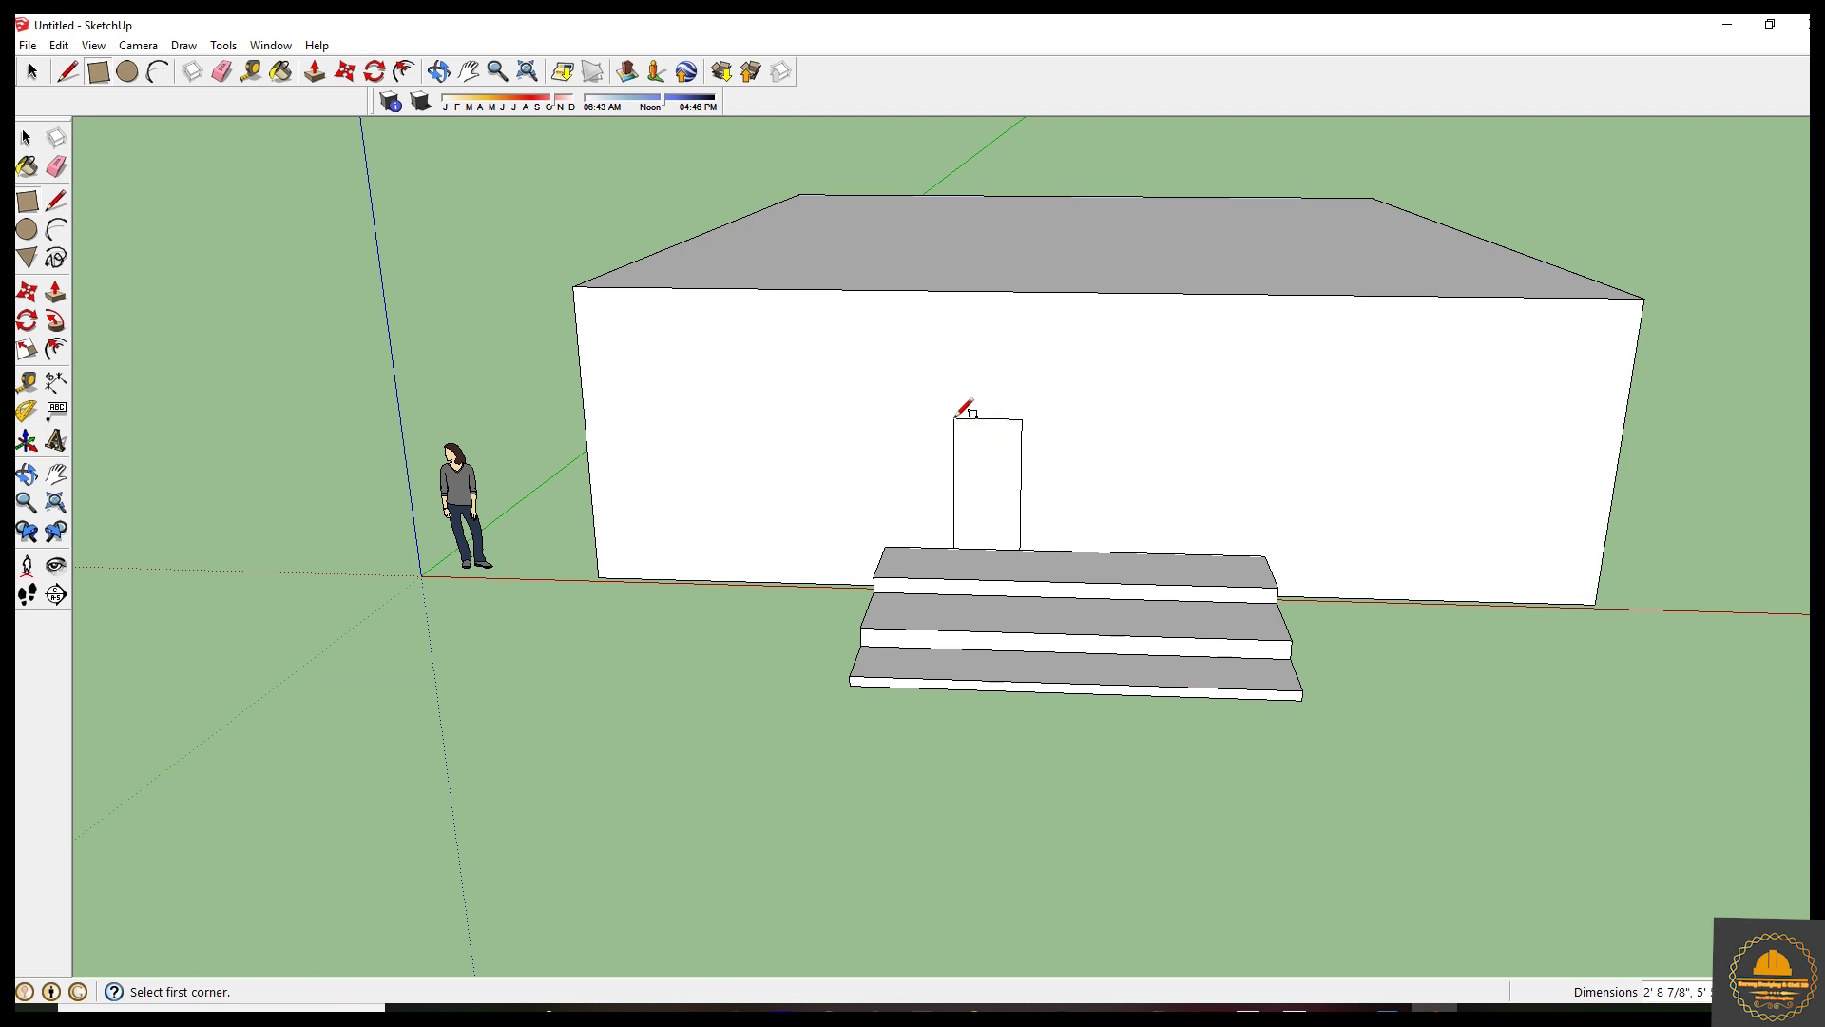
click(1023, 549)
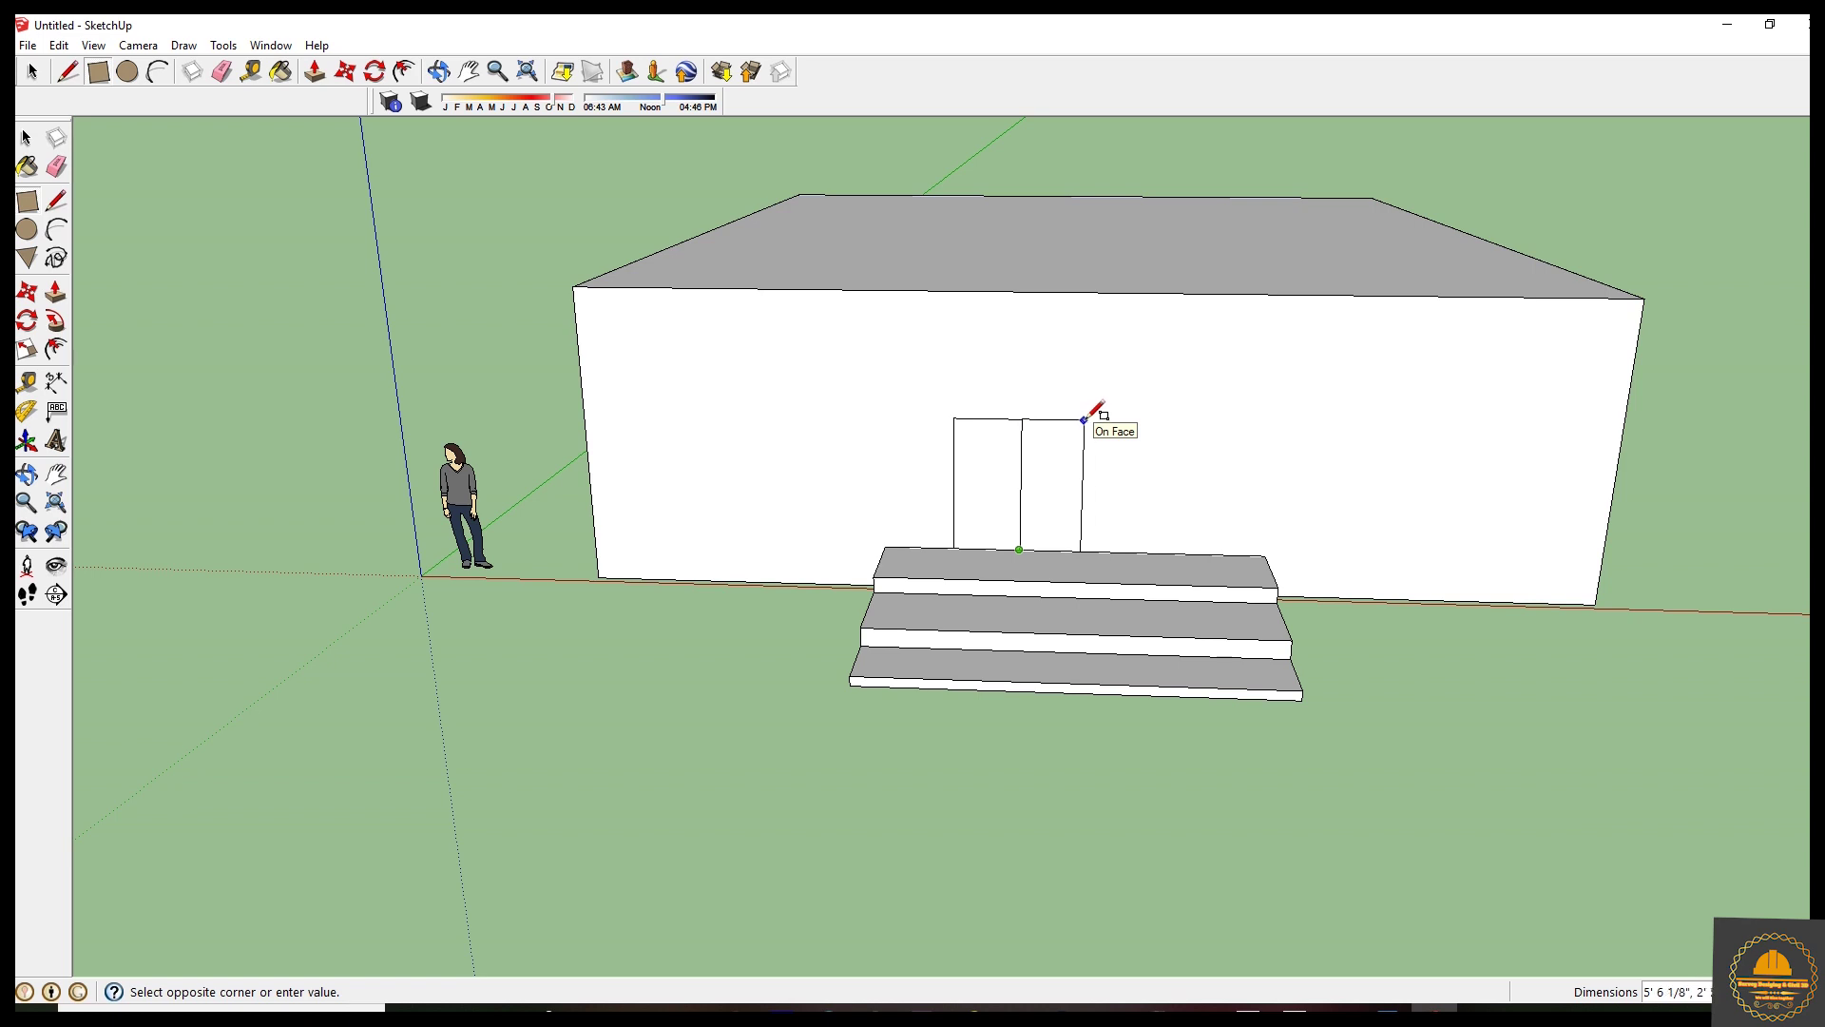
click(1086, 419)
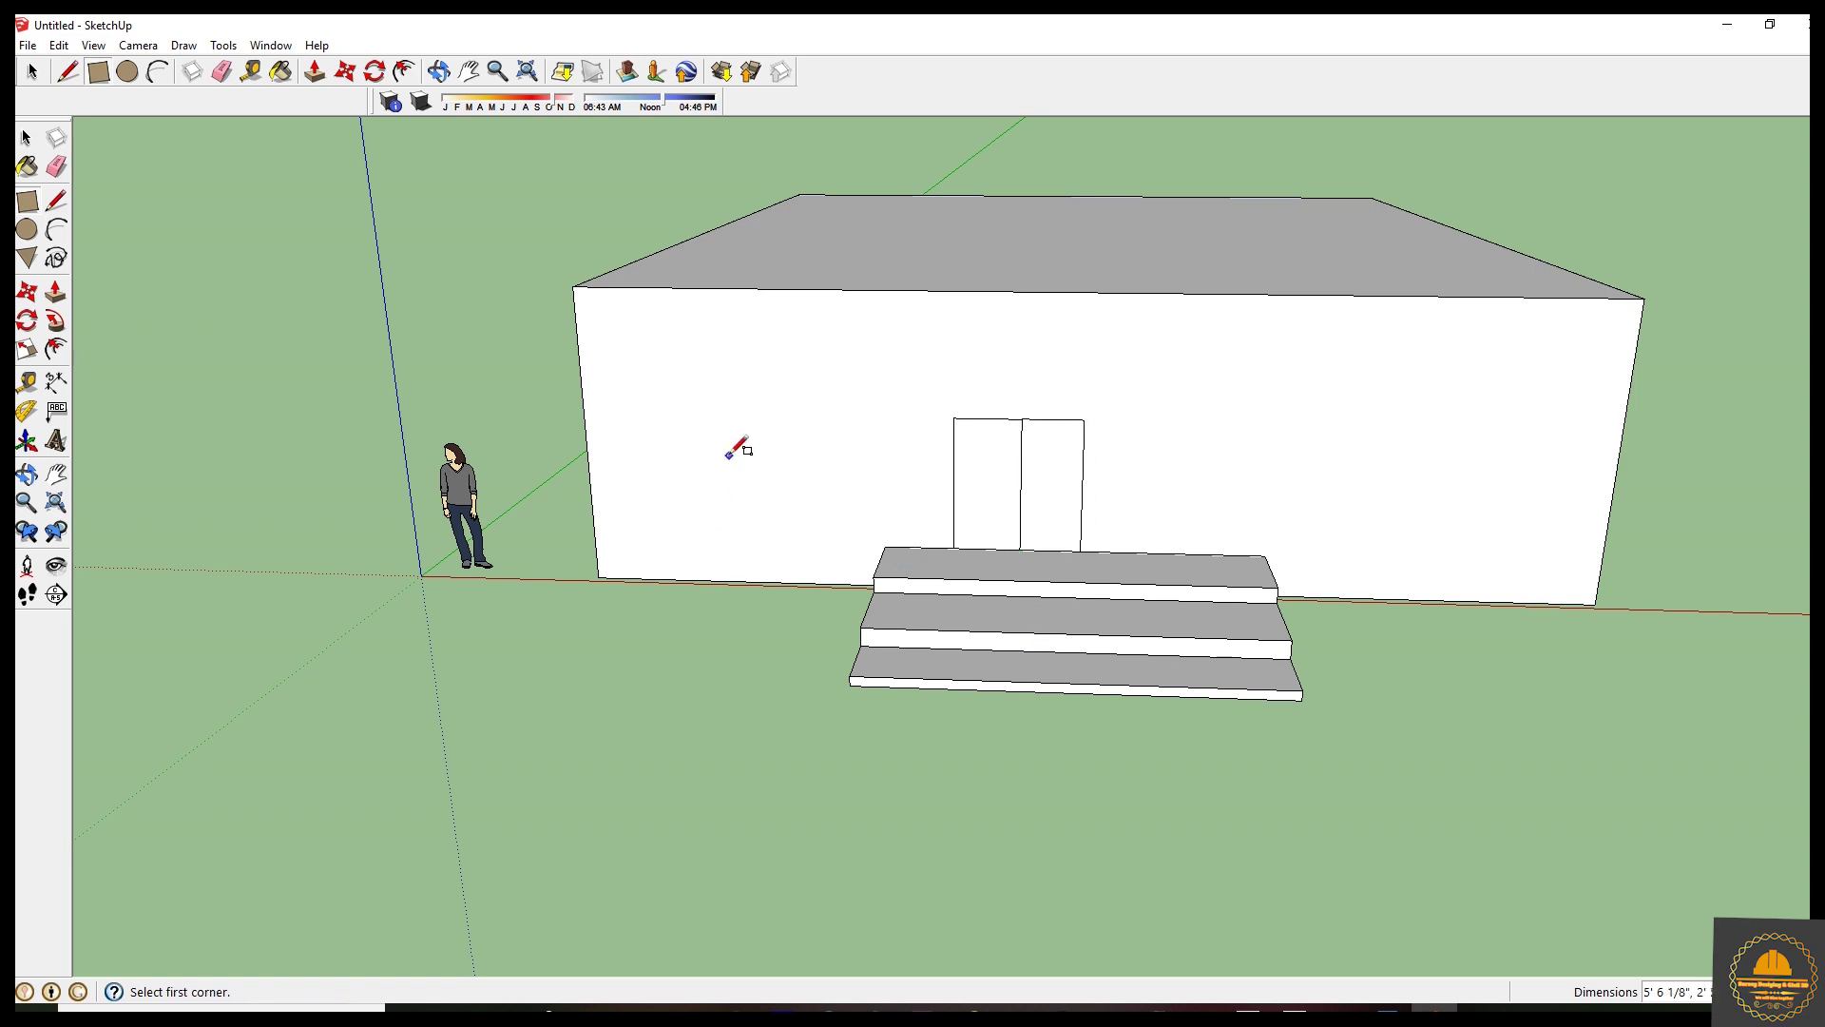
Push both door leaves about 6 13/16" into the front wall.
click(314, 71)
click(1056, 495)
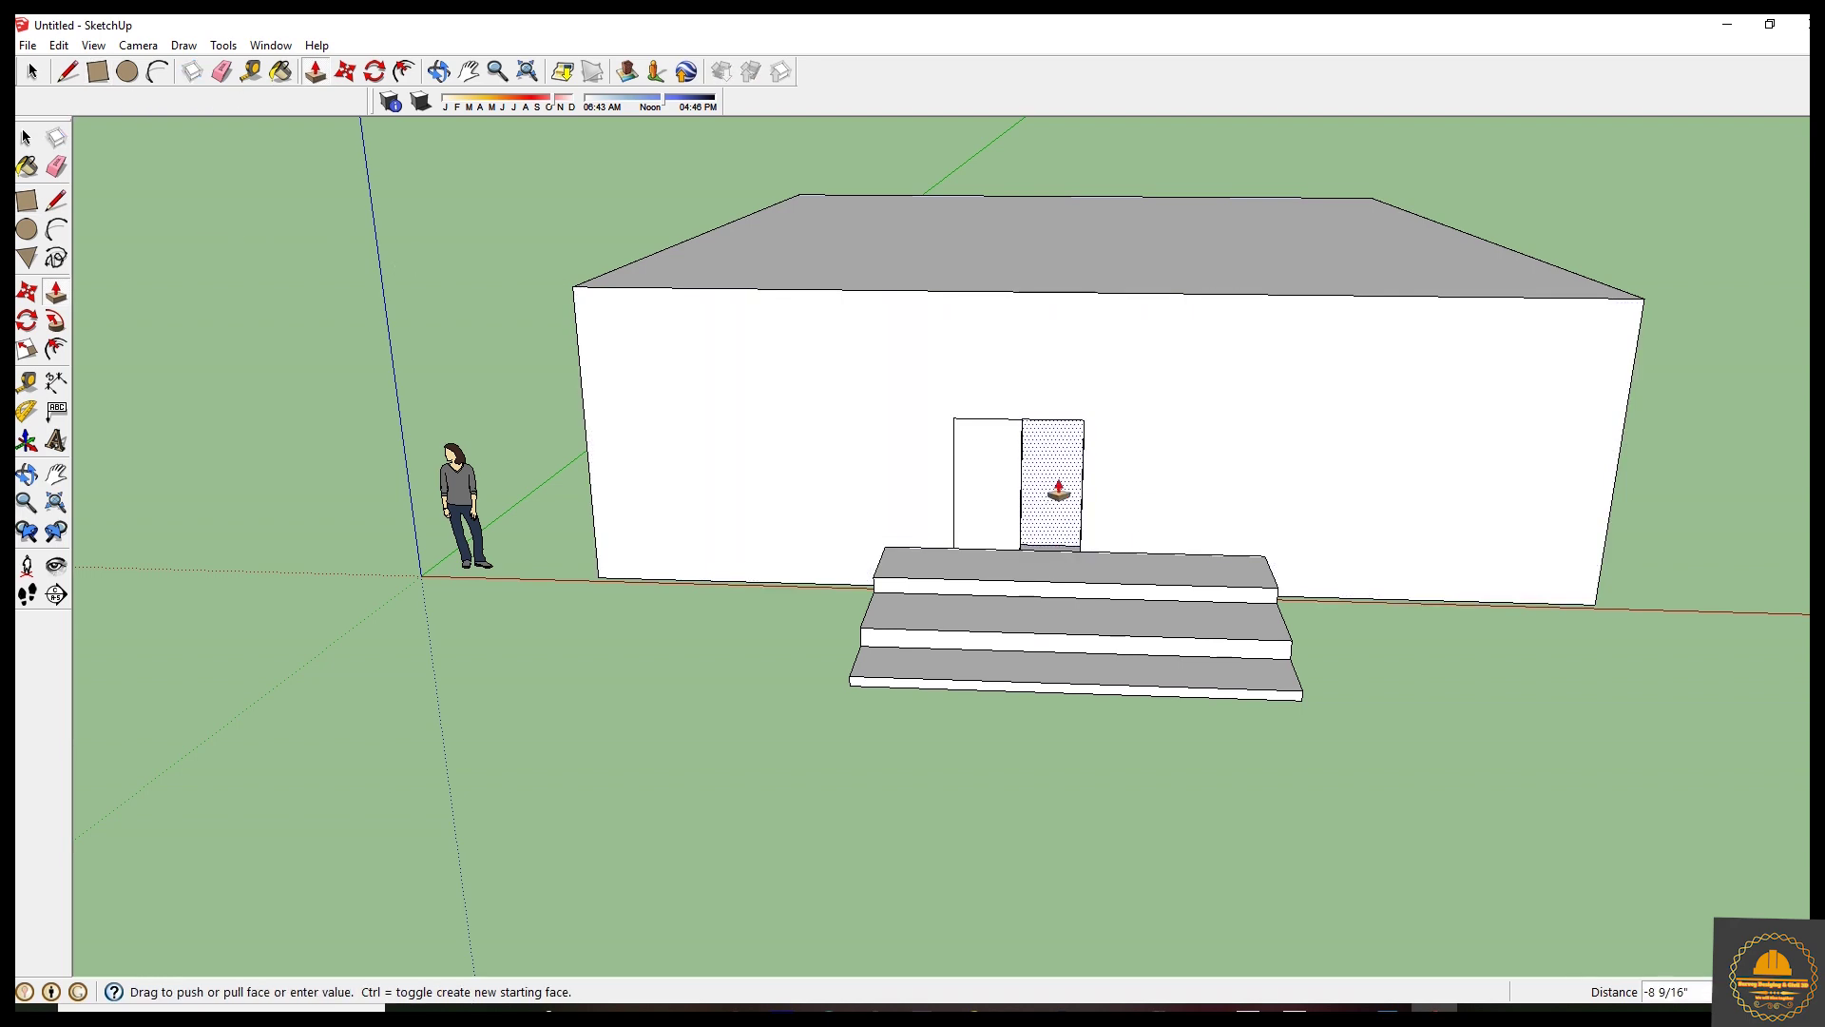
click(1054, 492)
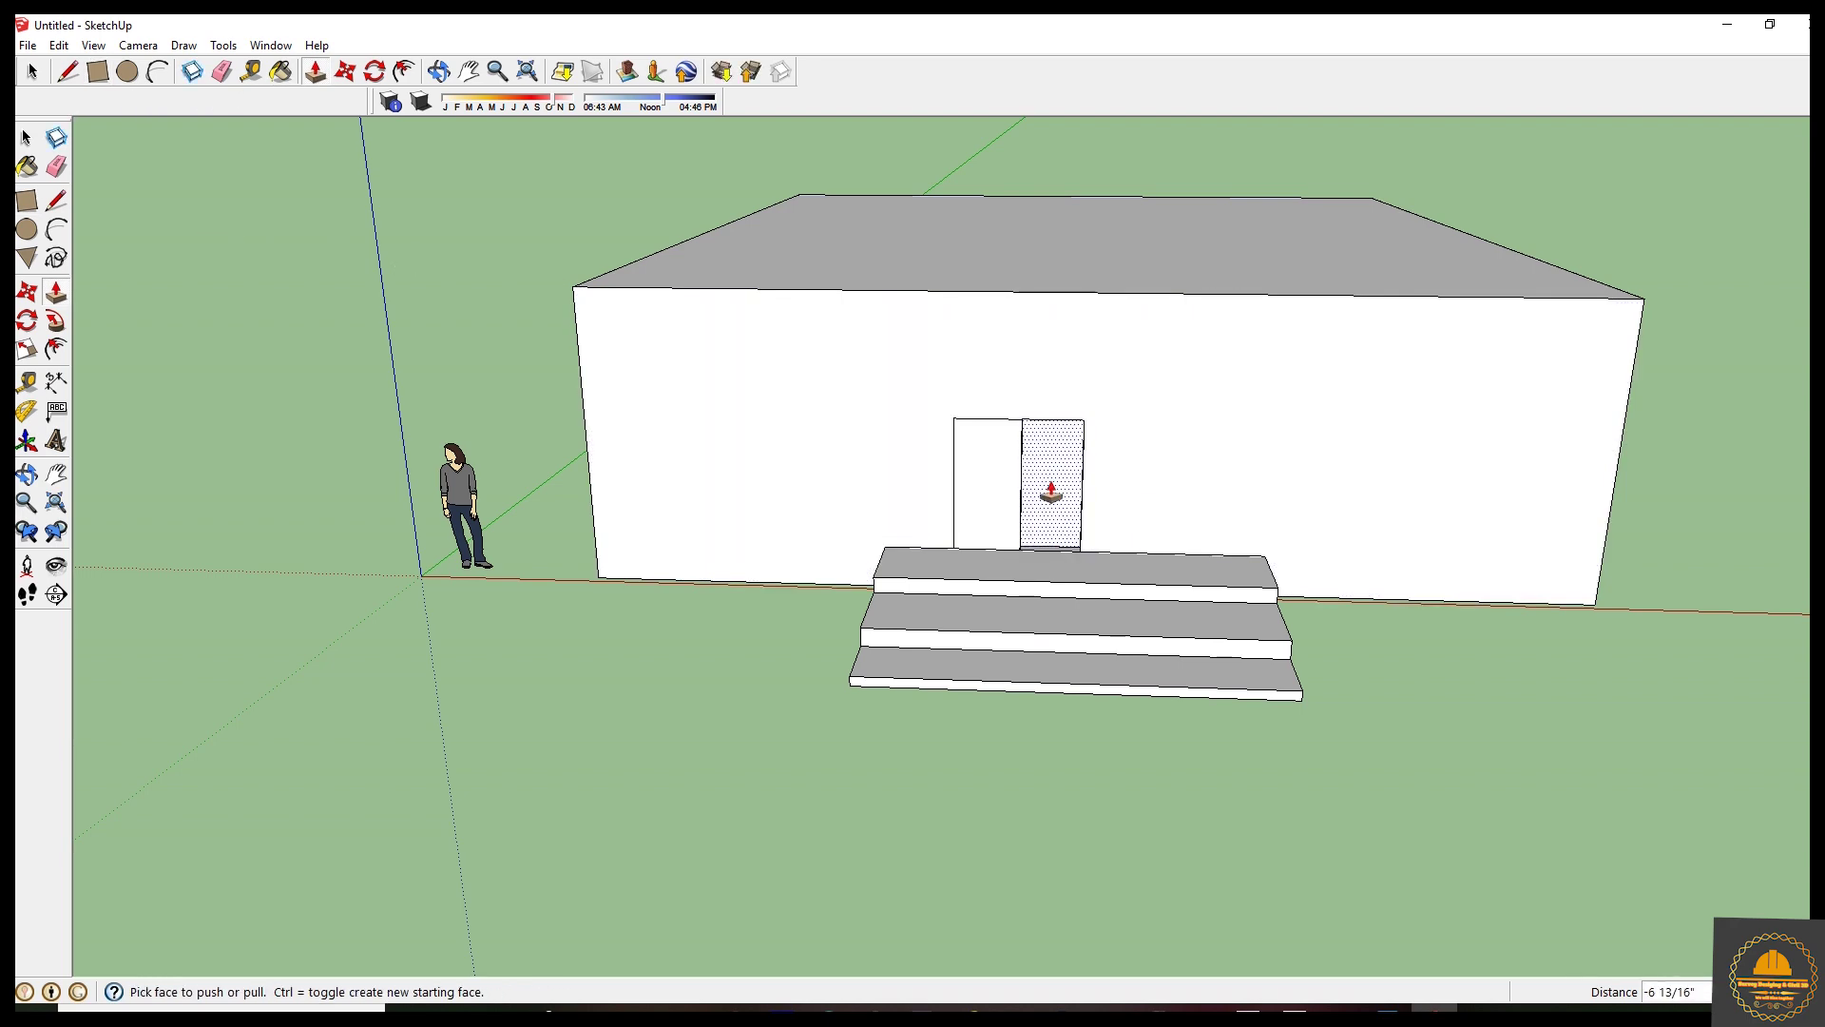
click(997, 506)
click(1004, 497)
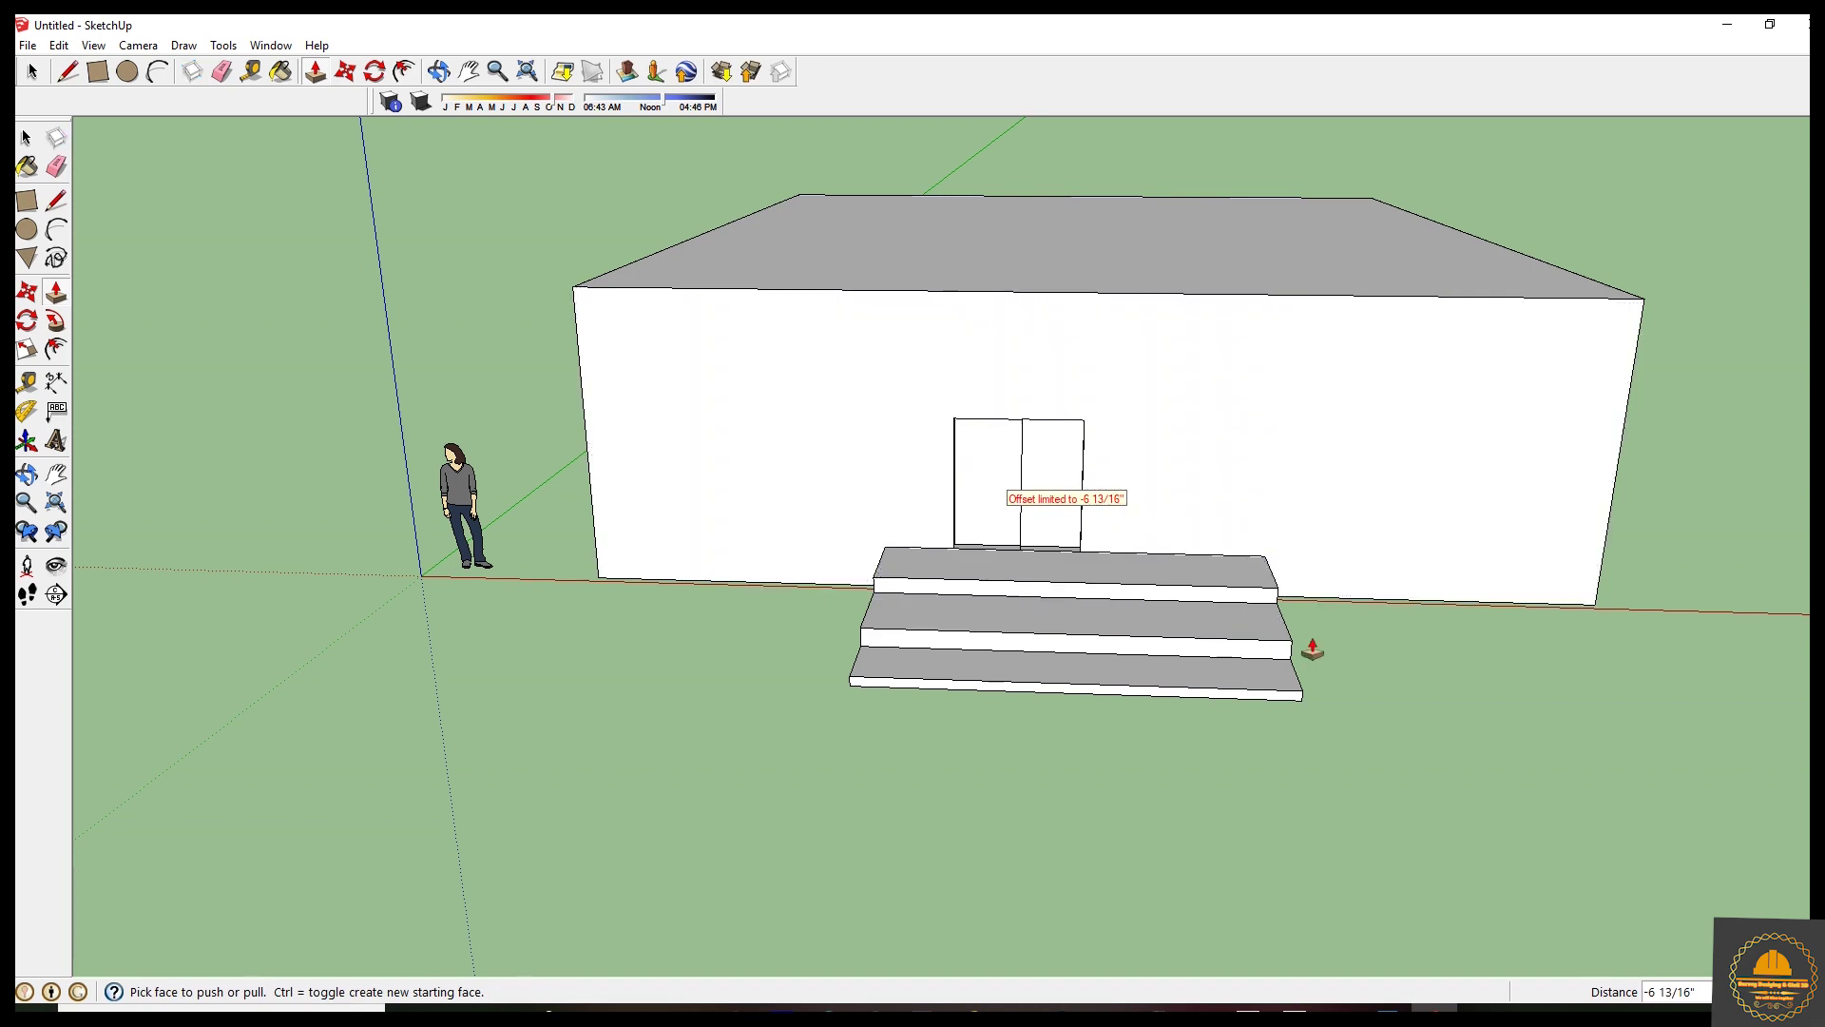
Draw a window rectangle on the front wall on each side of the door, about 7' 5" wide on the left and 8' 5" on the right.
click(439, 71)
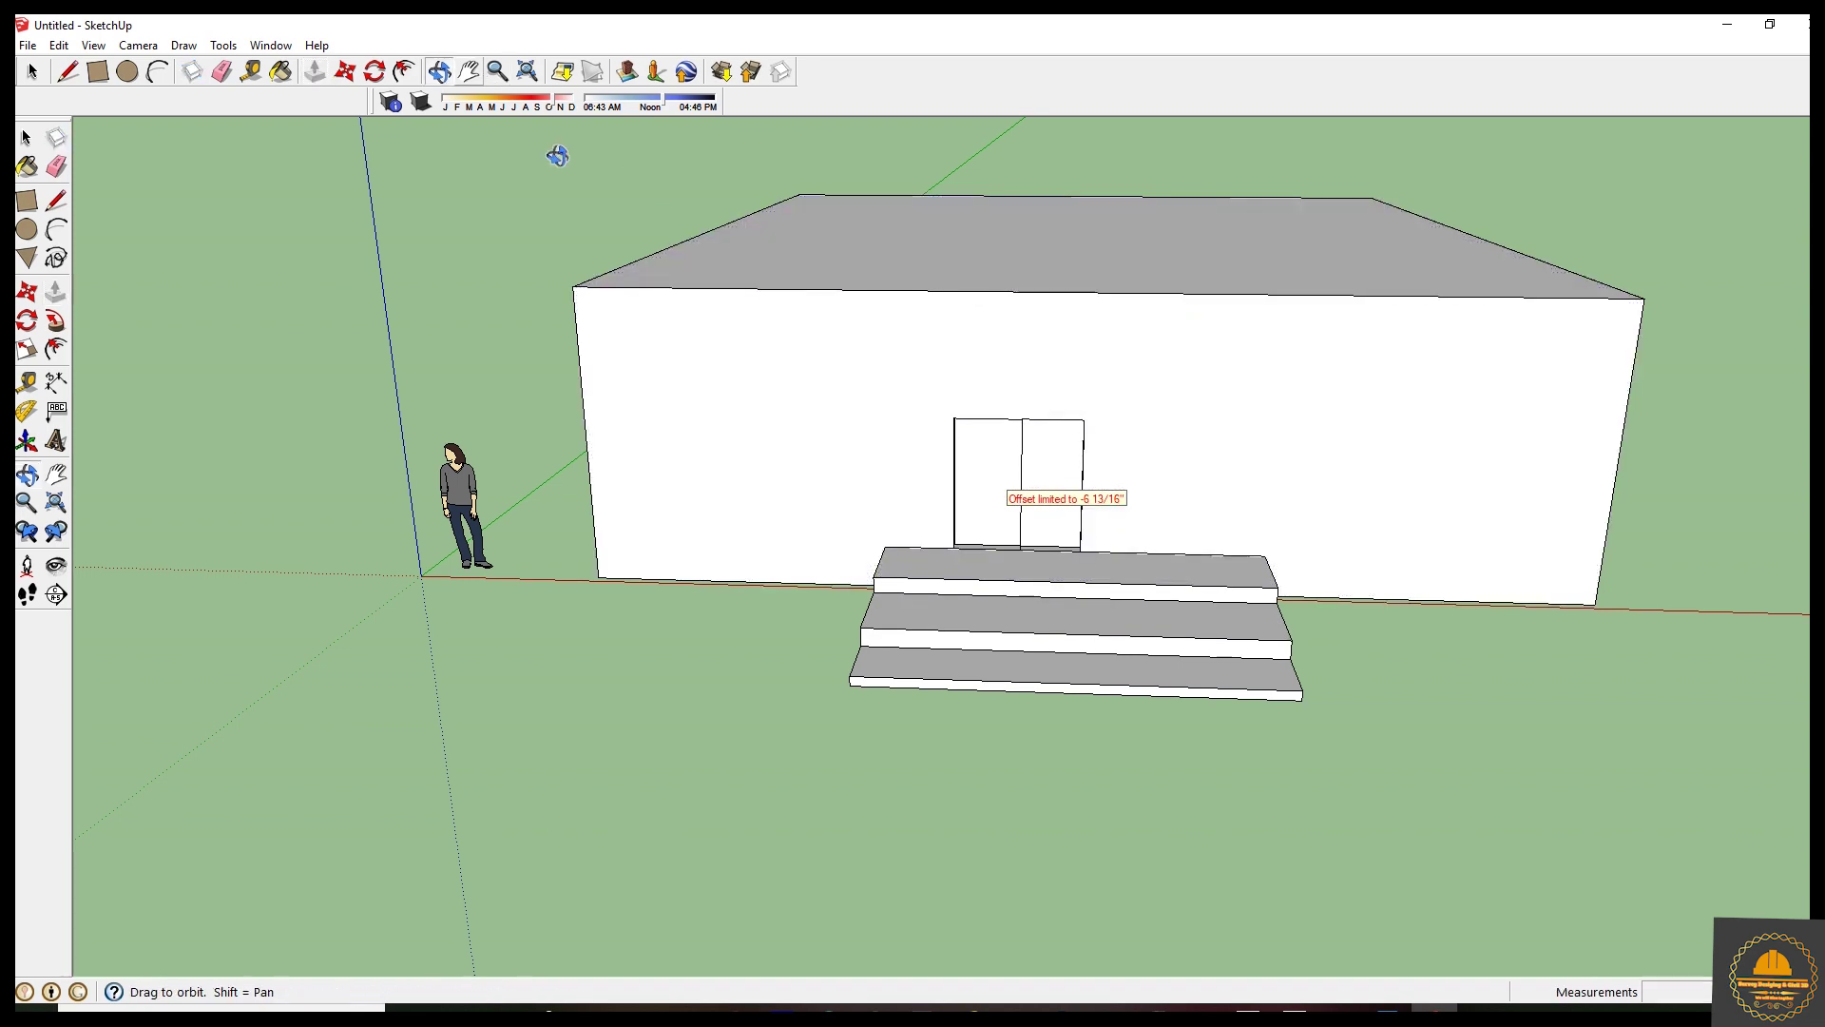
drag(1496, 619, 1532, 665)
click(98, 71)
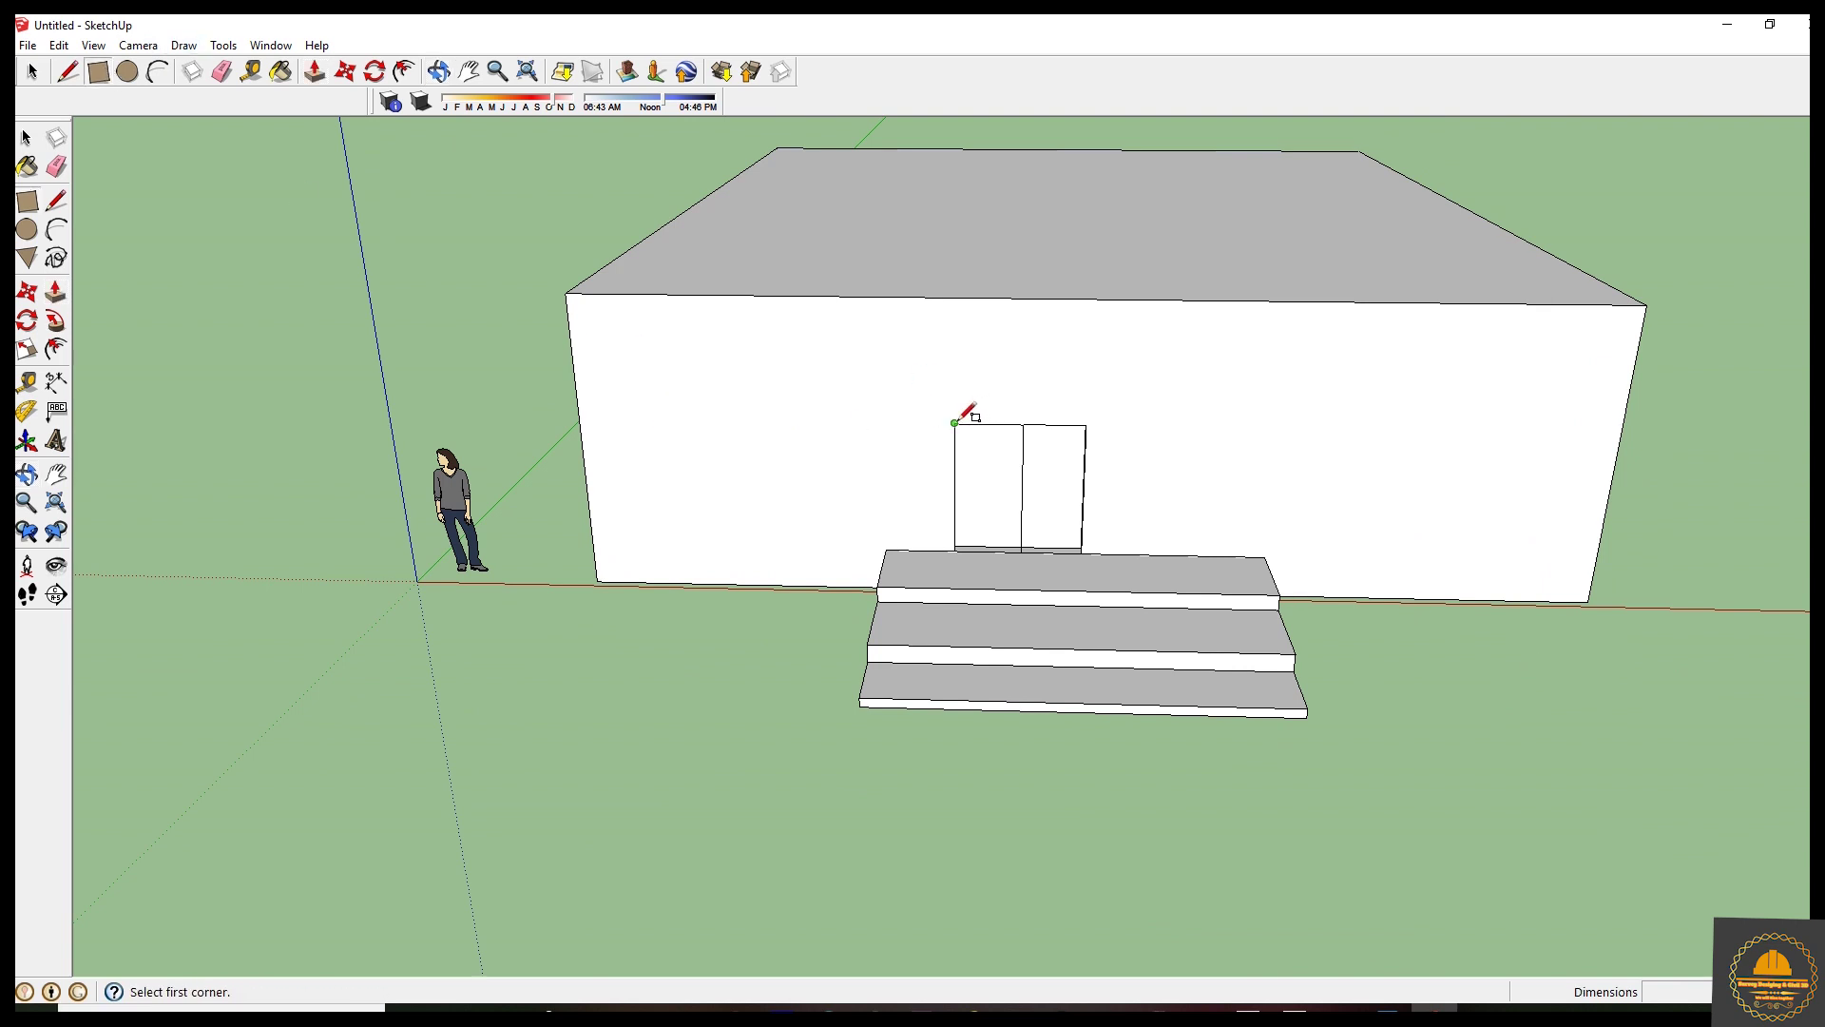
click(689, 421)
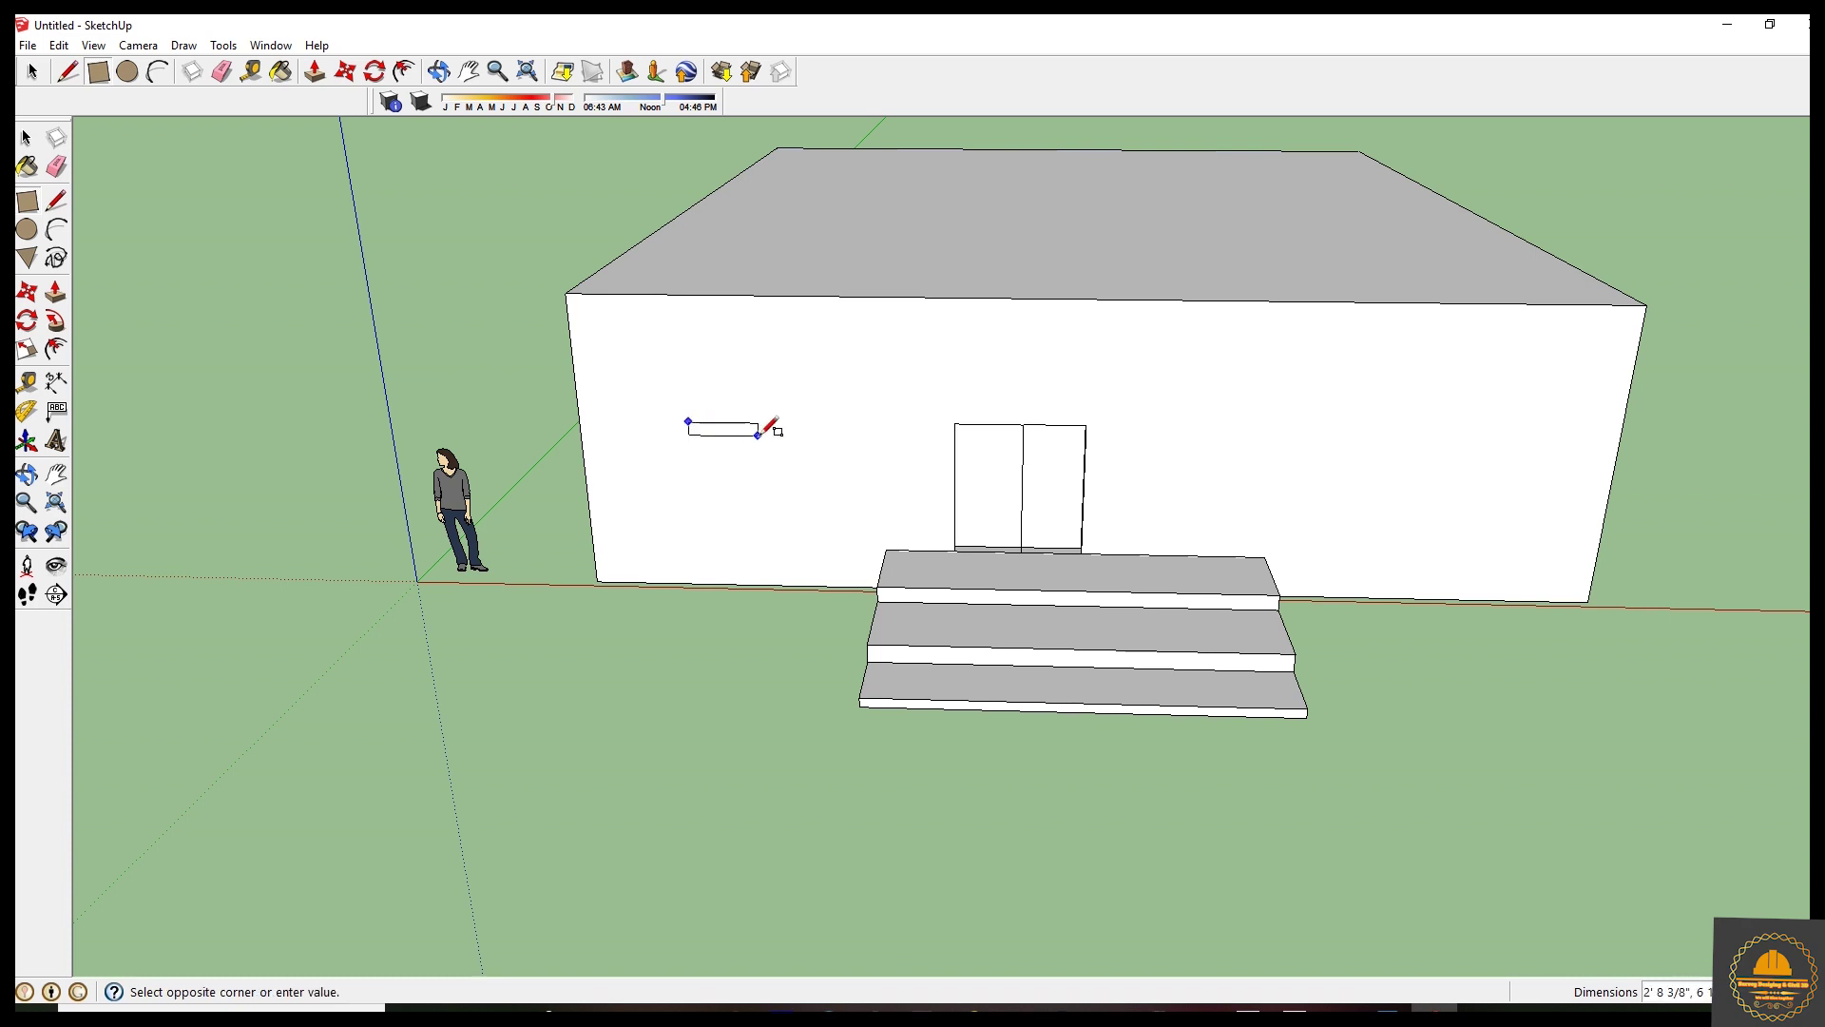
click(873, 499)
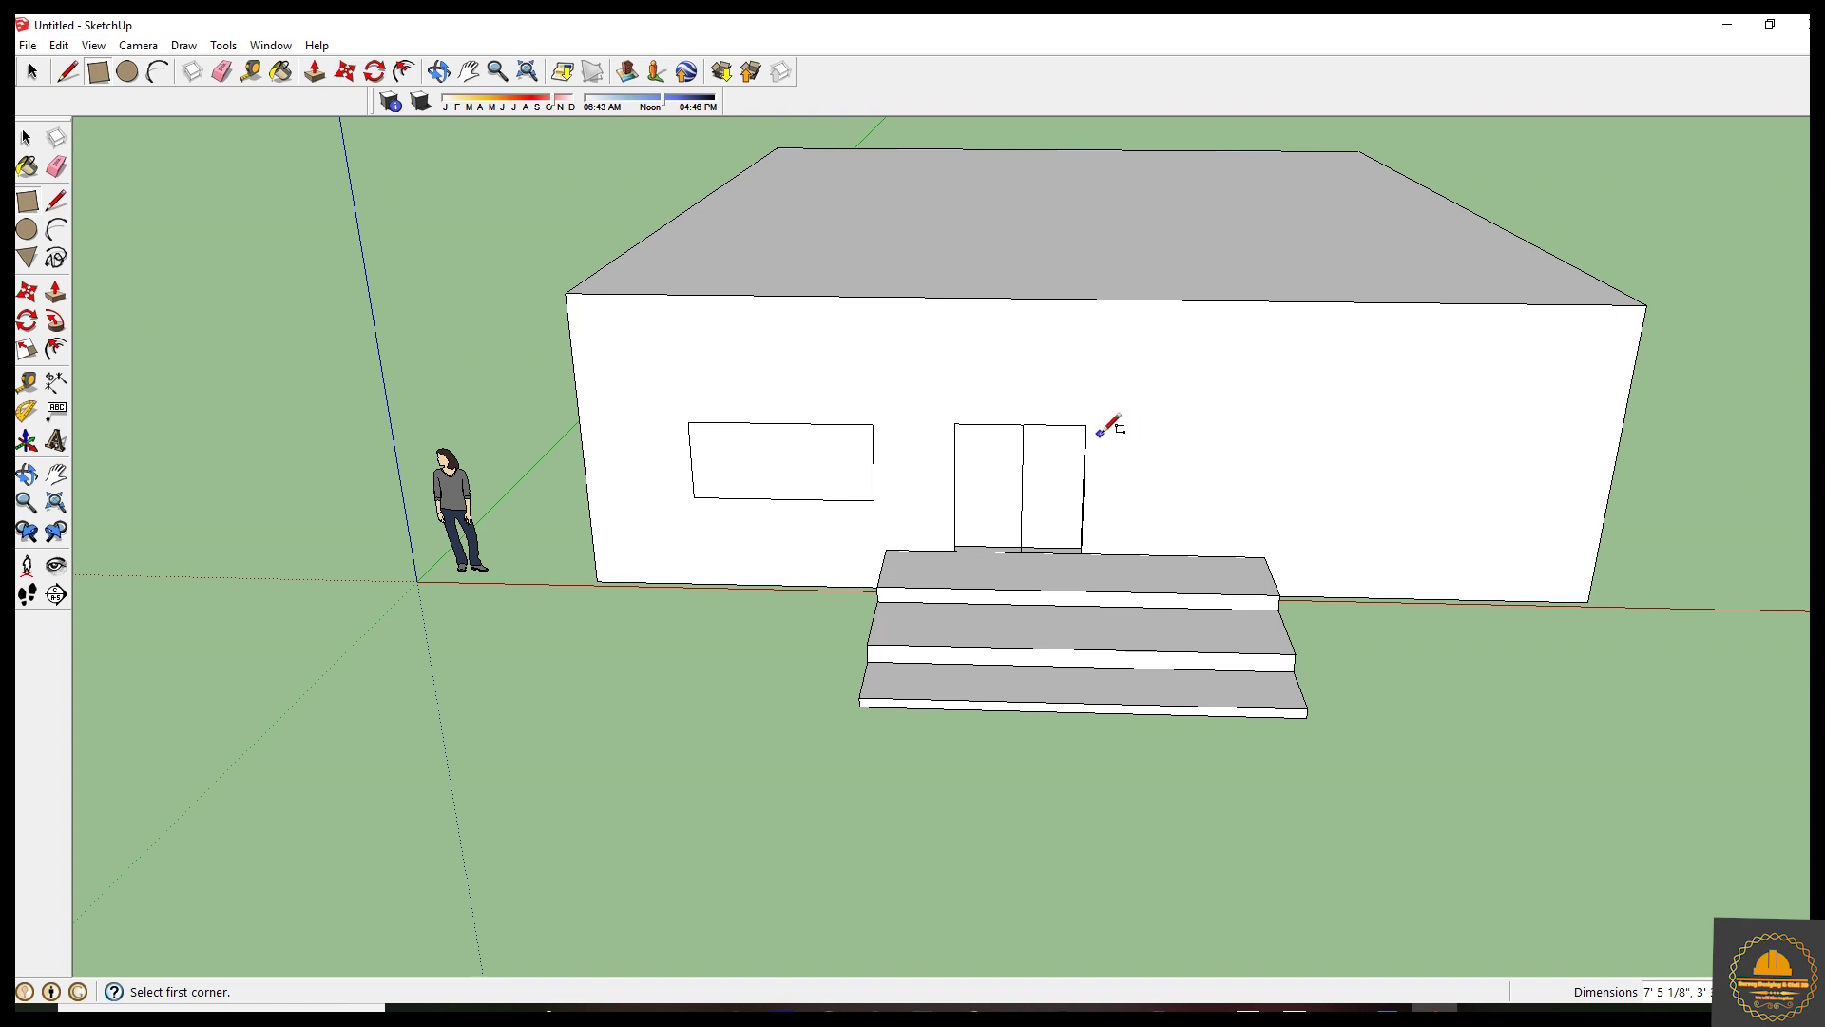
click(1206, 430)
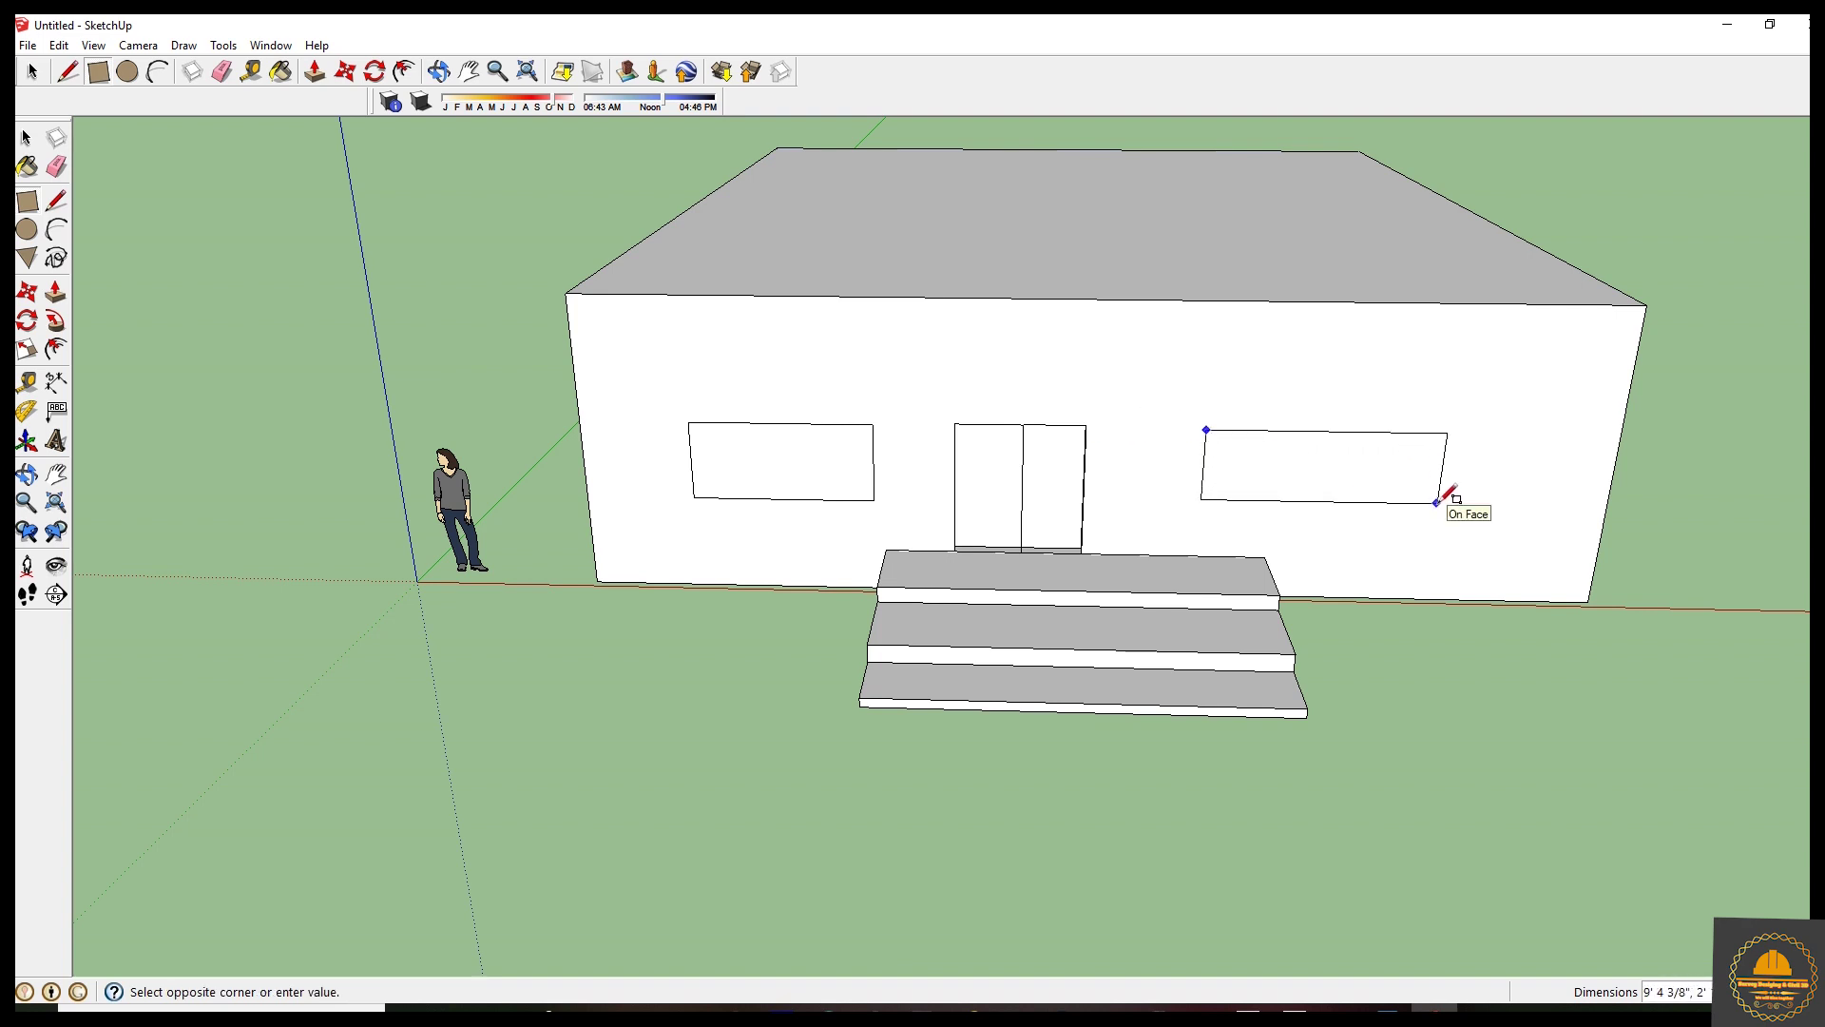
click(1414, 510)
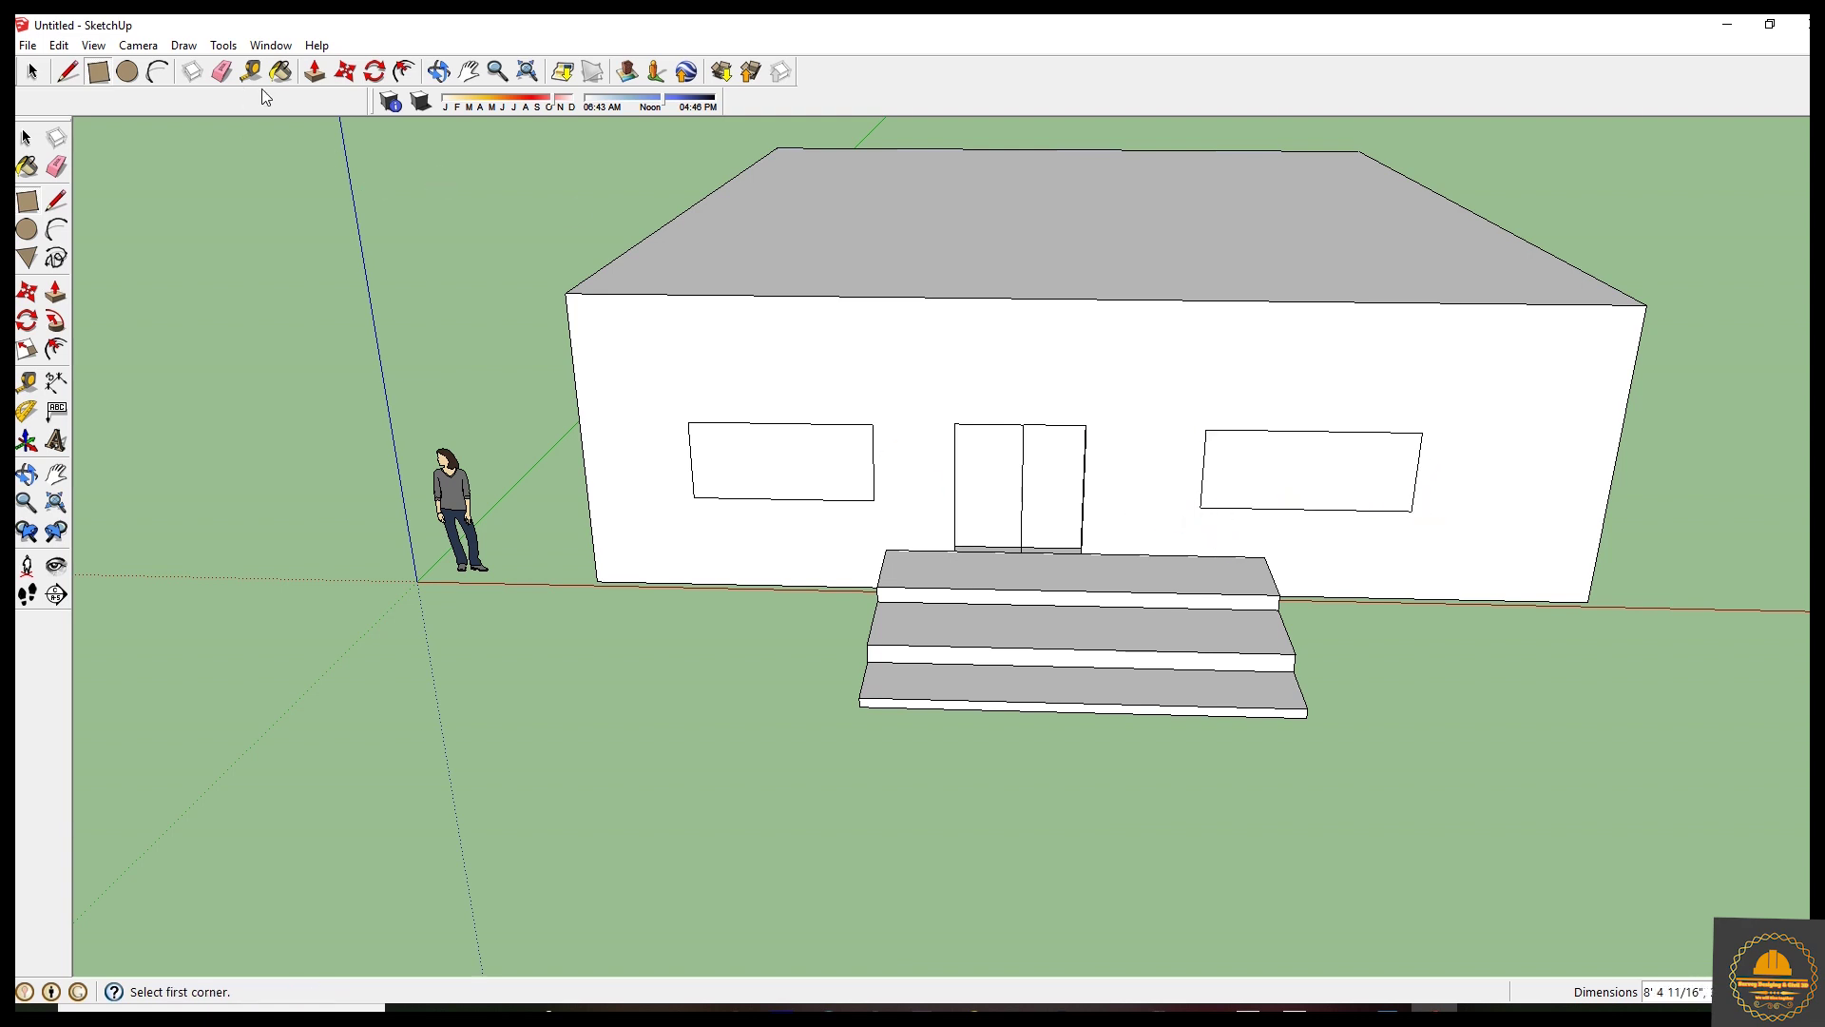
Pull the left window out about 6 1/4" and the right window out about 9 1/8" from the front wall.
click(315, 73)
mouse_move(750, 470)
mouse_down()
mouse_move(761, 455)
mouse_move(749, 471)
mouse_up()
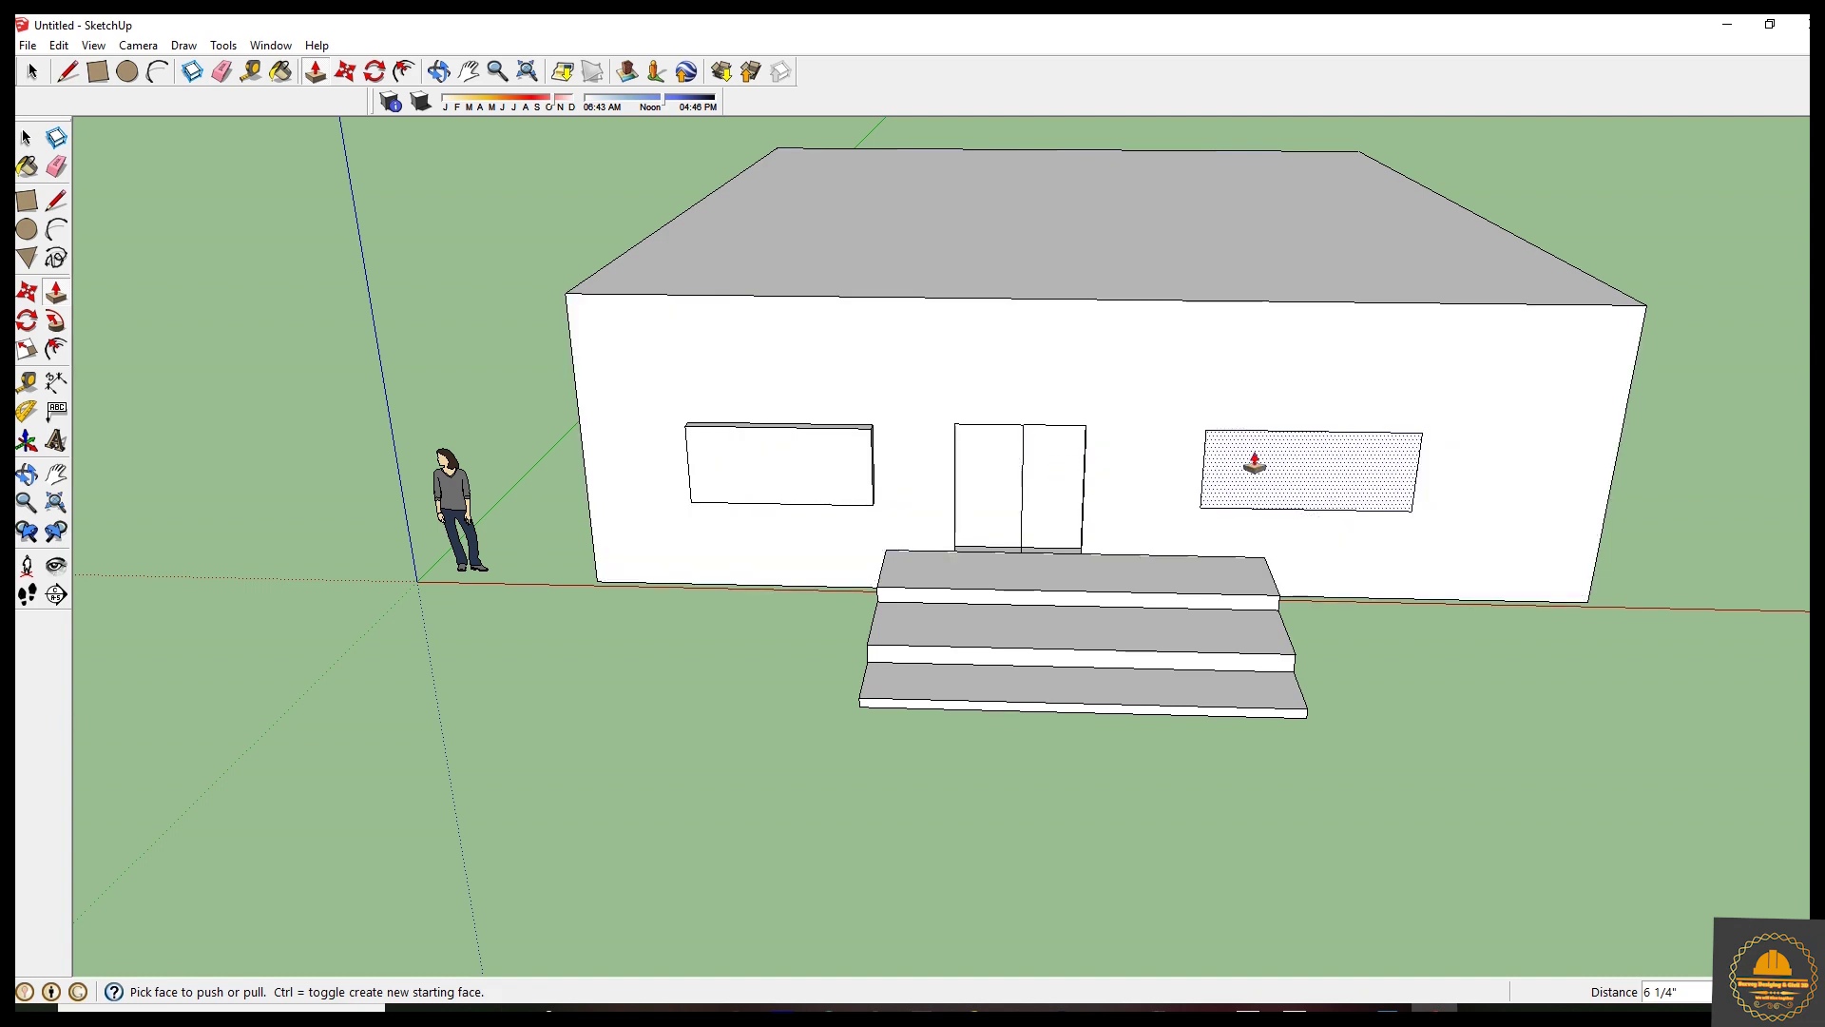
drag(1255, 466, 1255, 471)
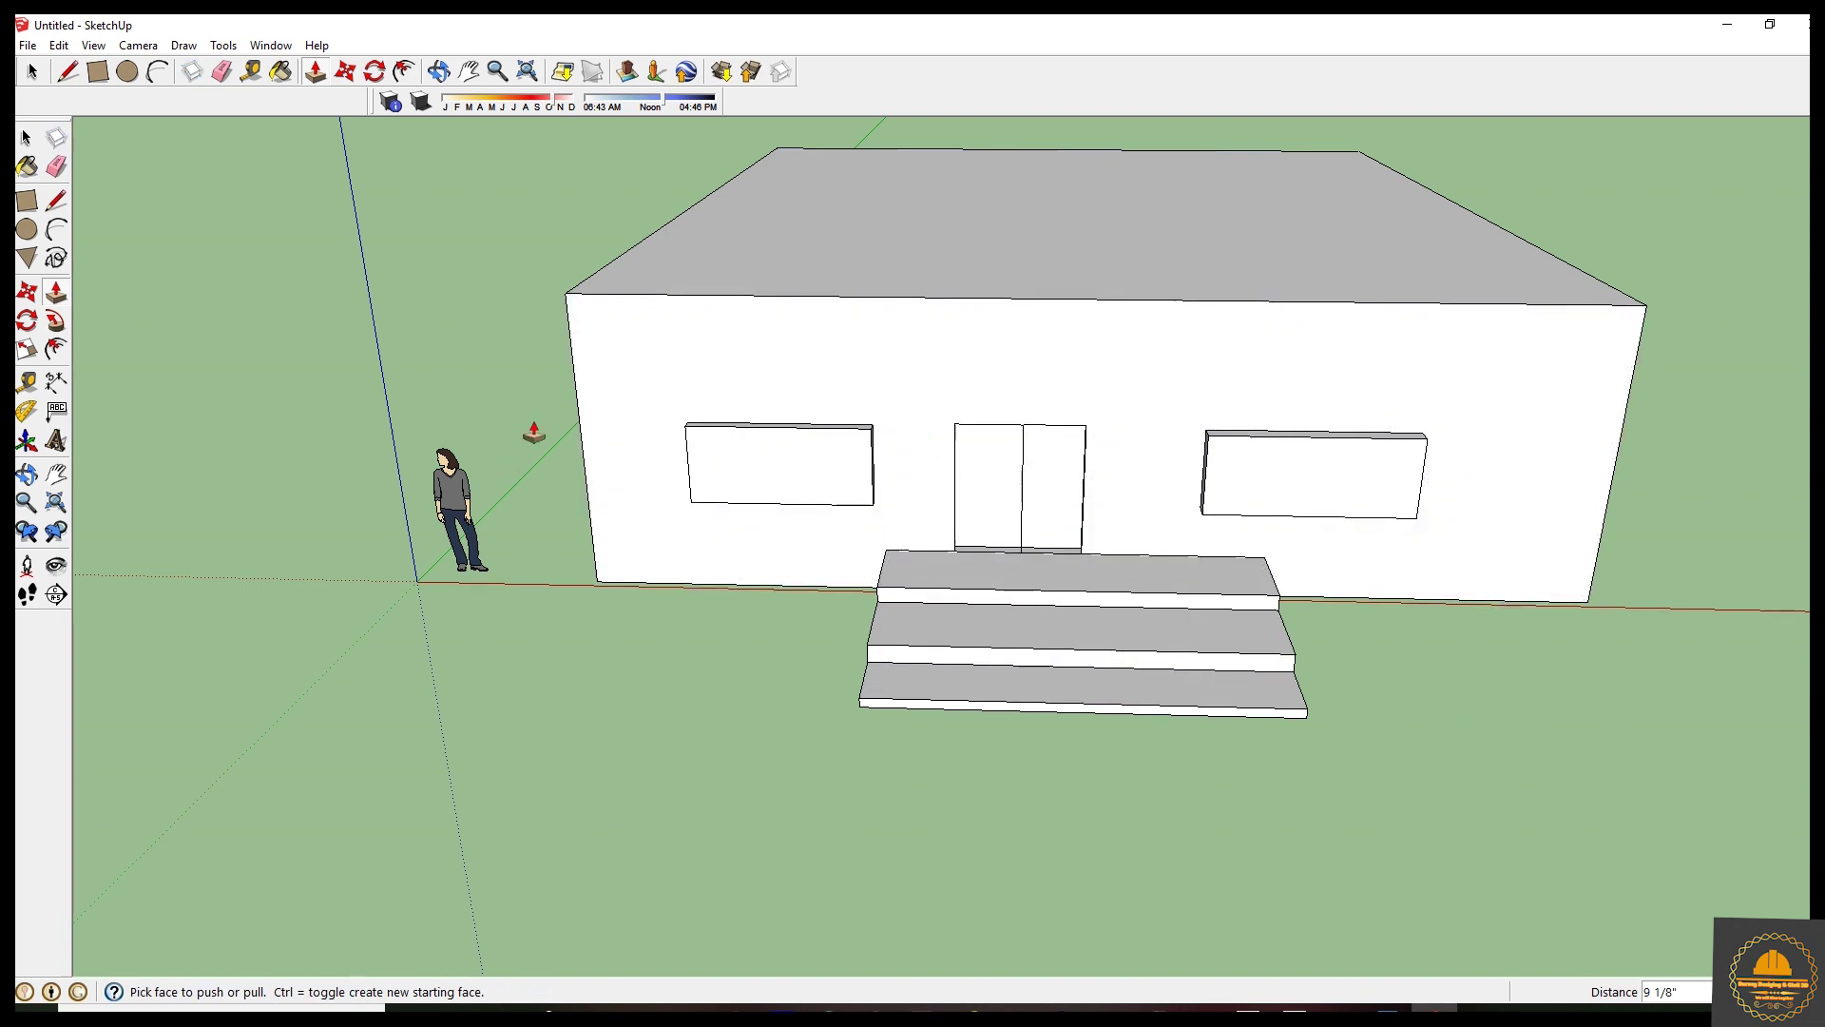
Draw a thin lintel rectangle about 7' 4" wide on the front wall just above the double door.
click(98, 72)
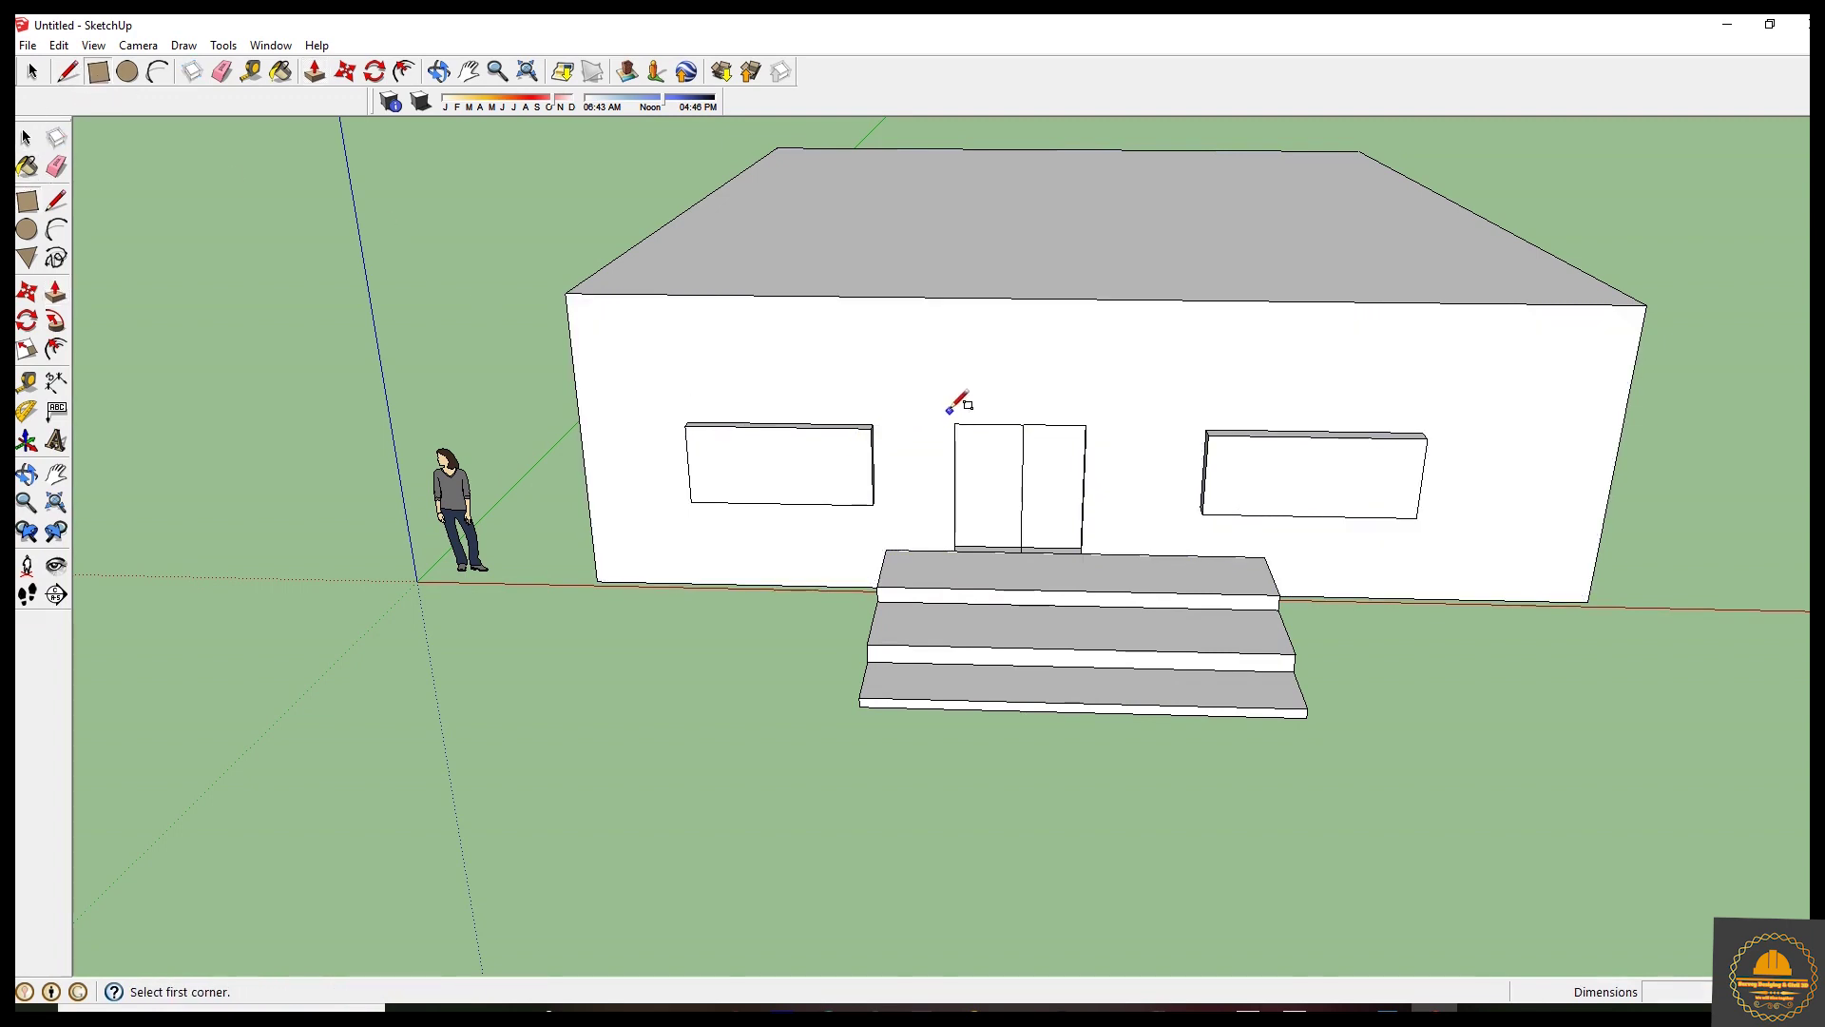
click(928, 412)
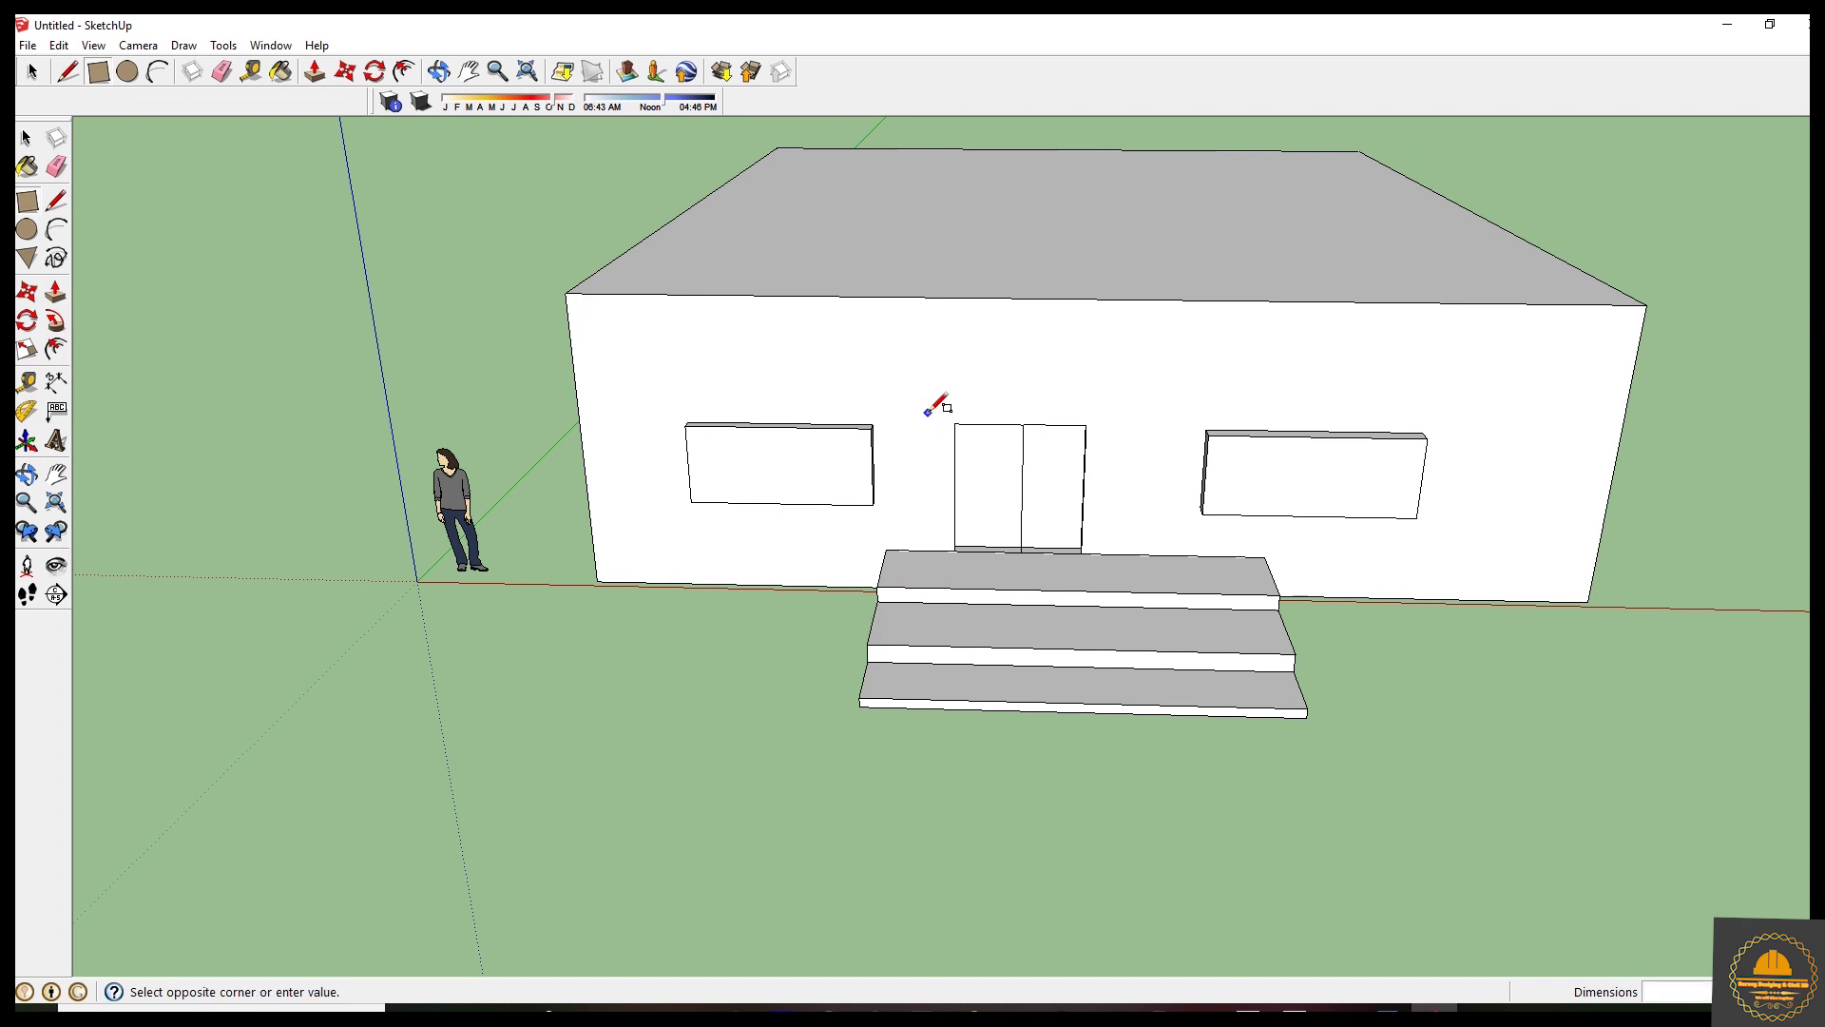
click(1115, 402)
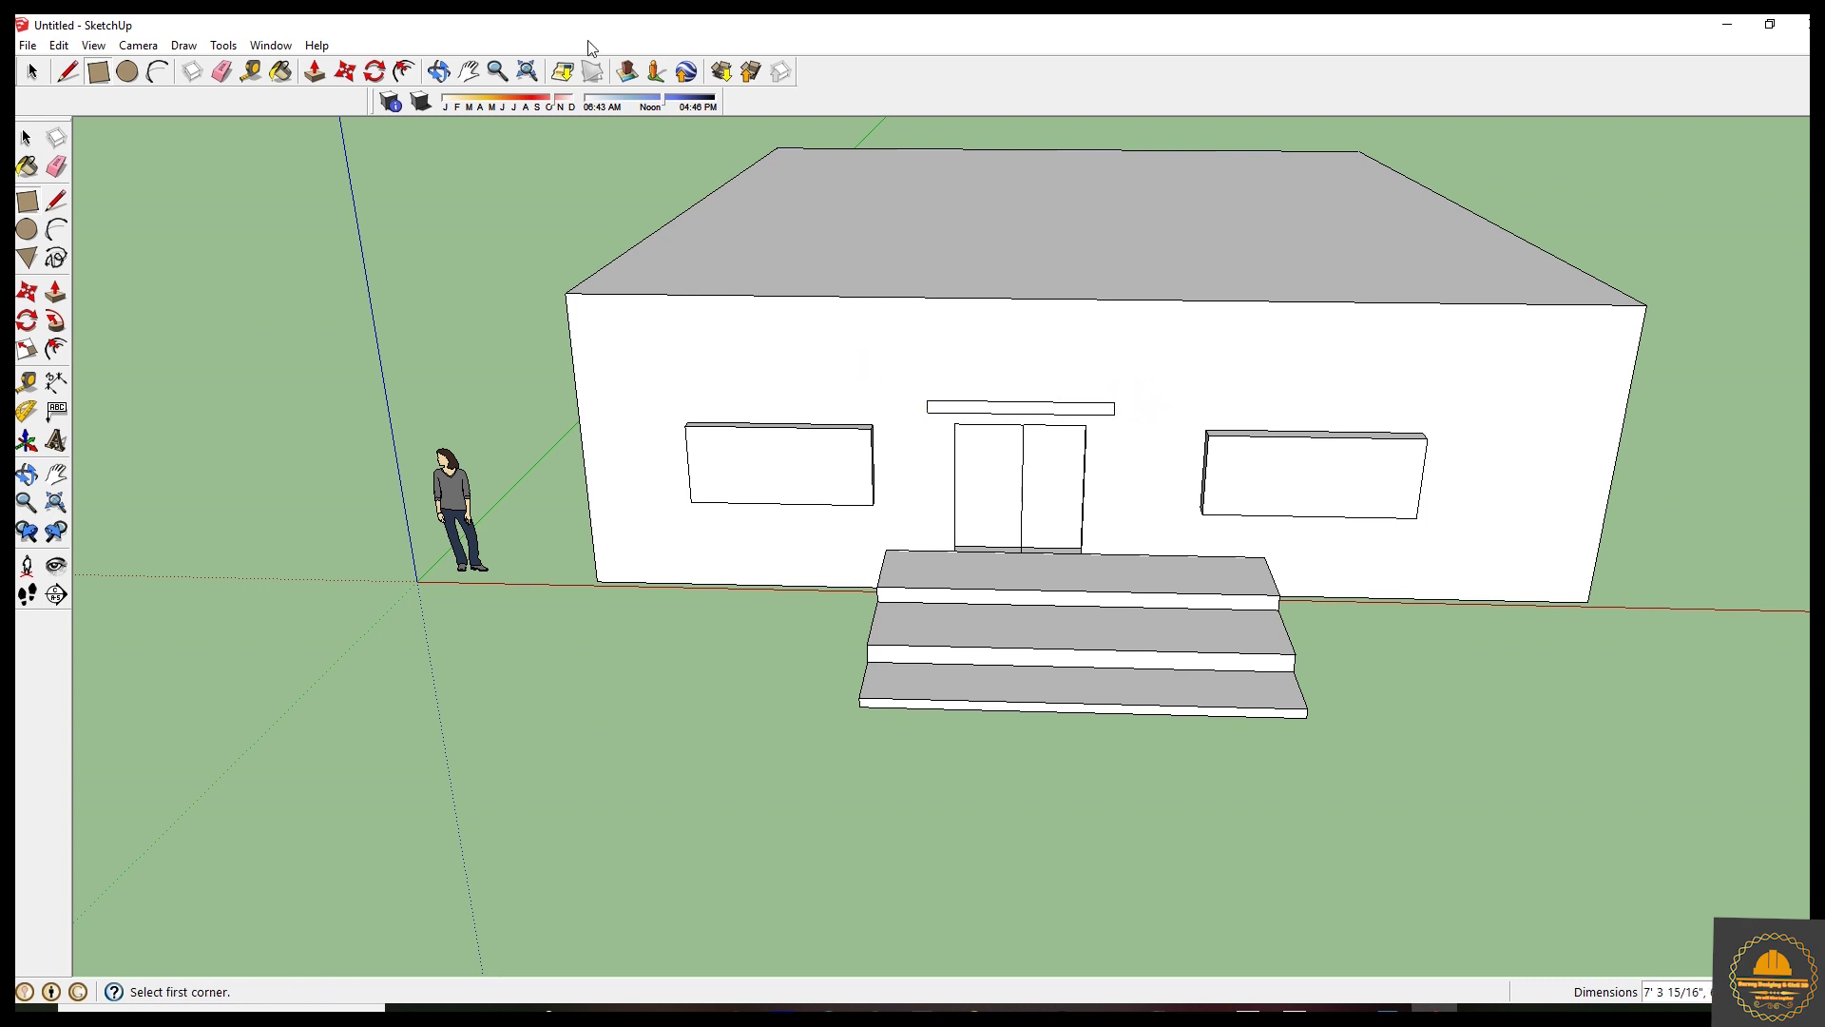
Push/Pull the front wall face around the lintel outward about 3 1/8".
click(314, 71)
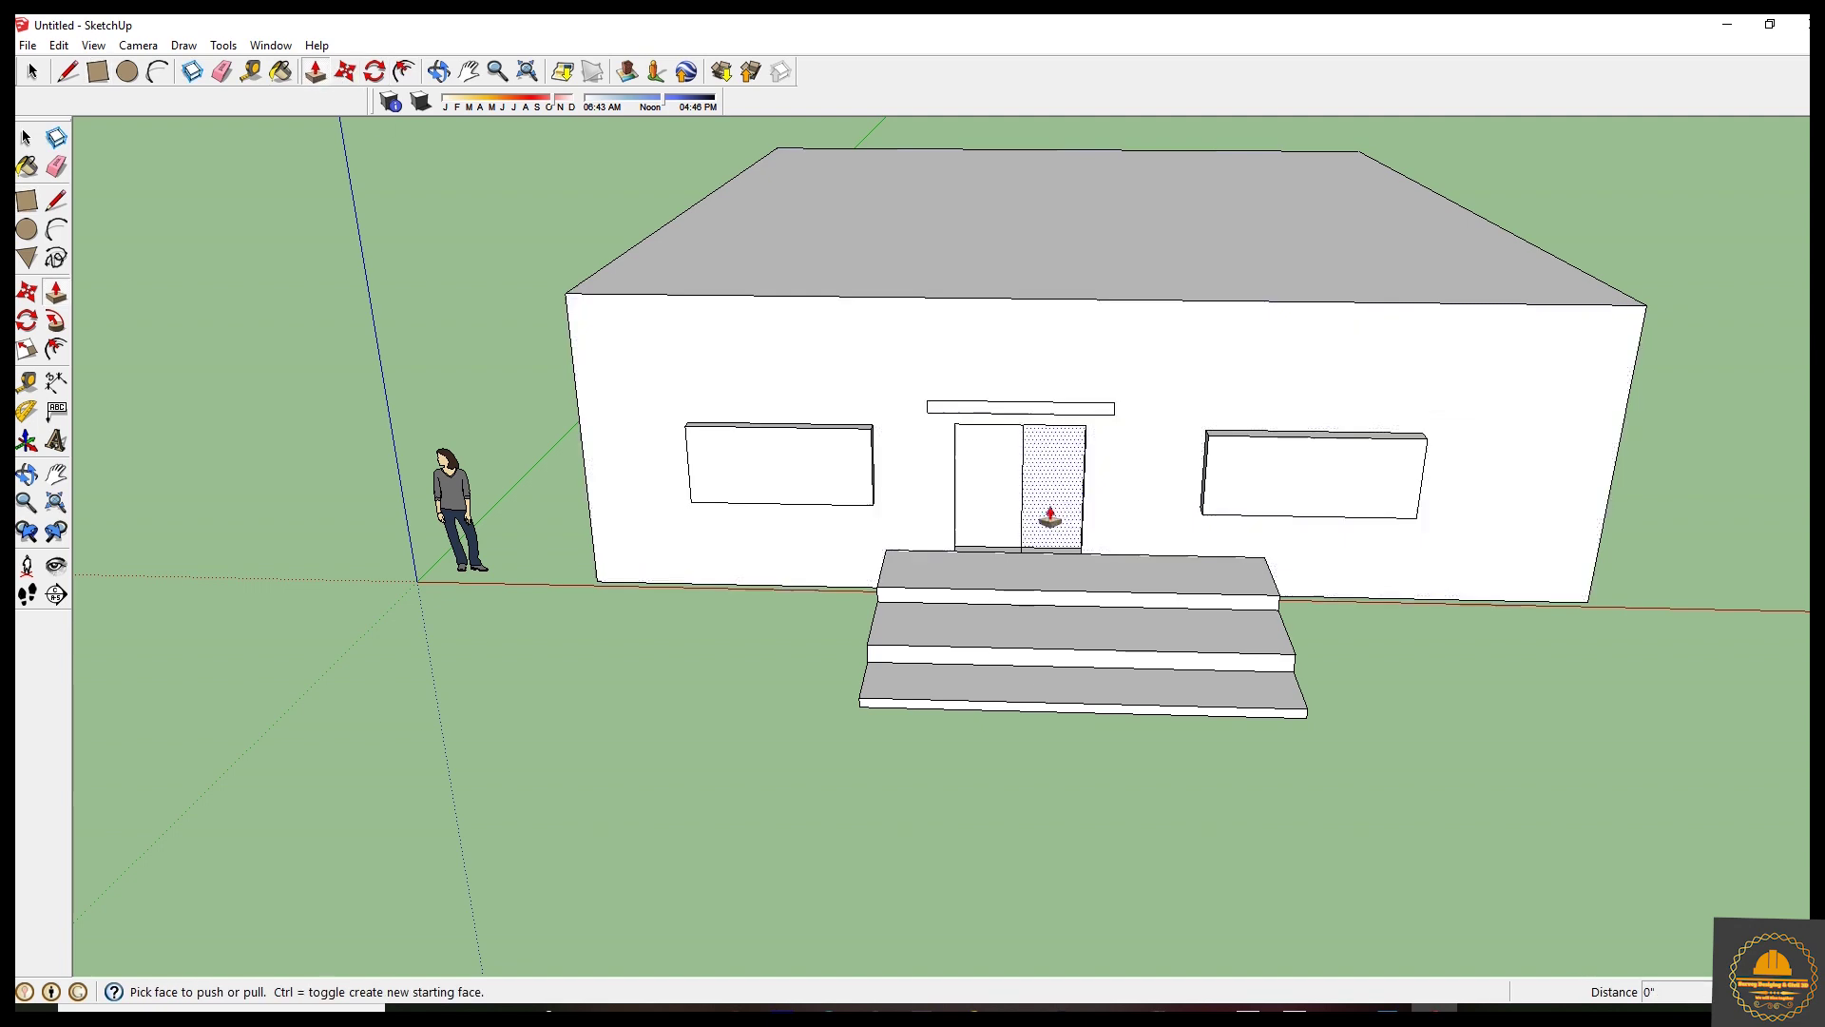
click(1033, 409)
key(z)
key(p)
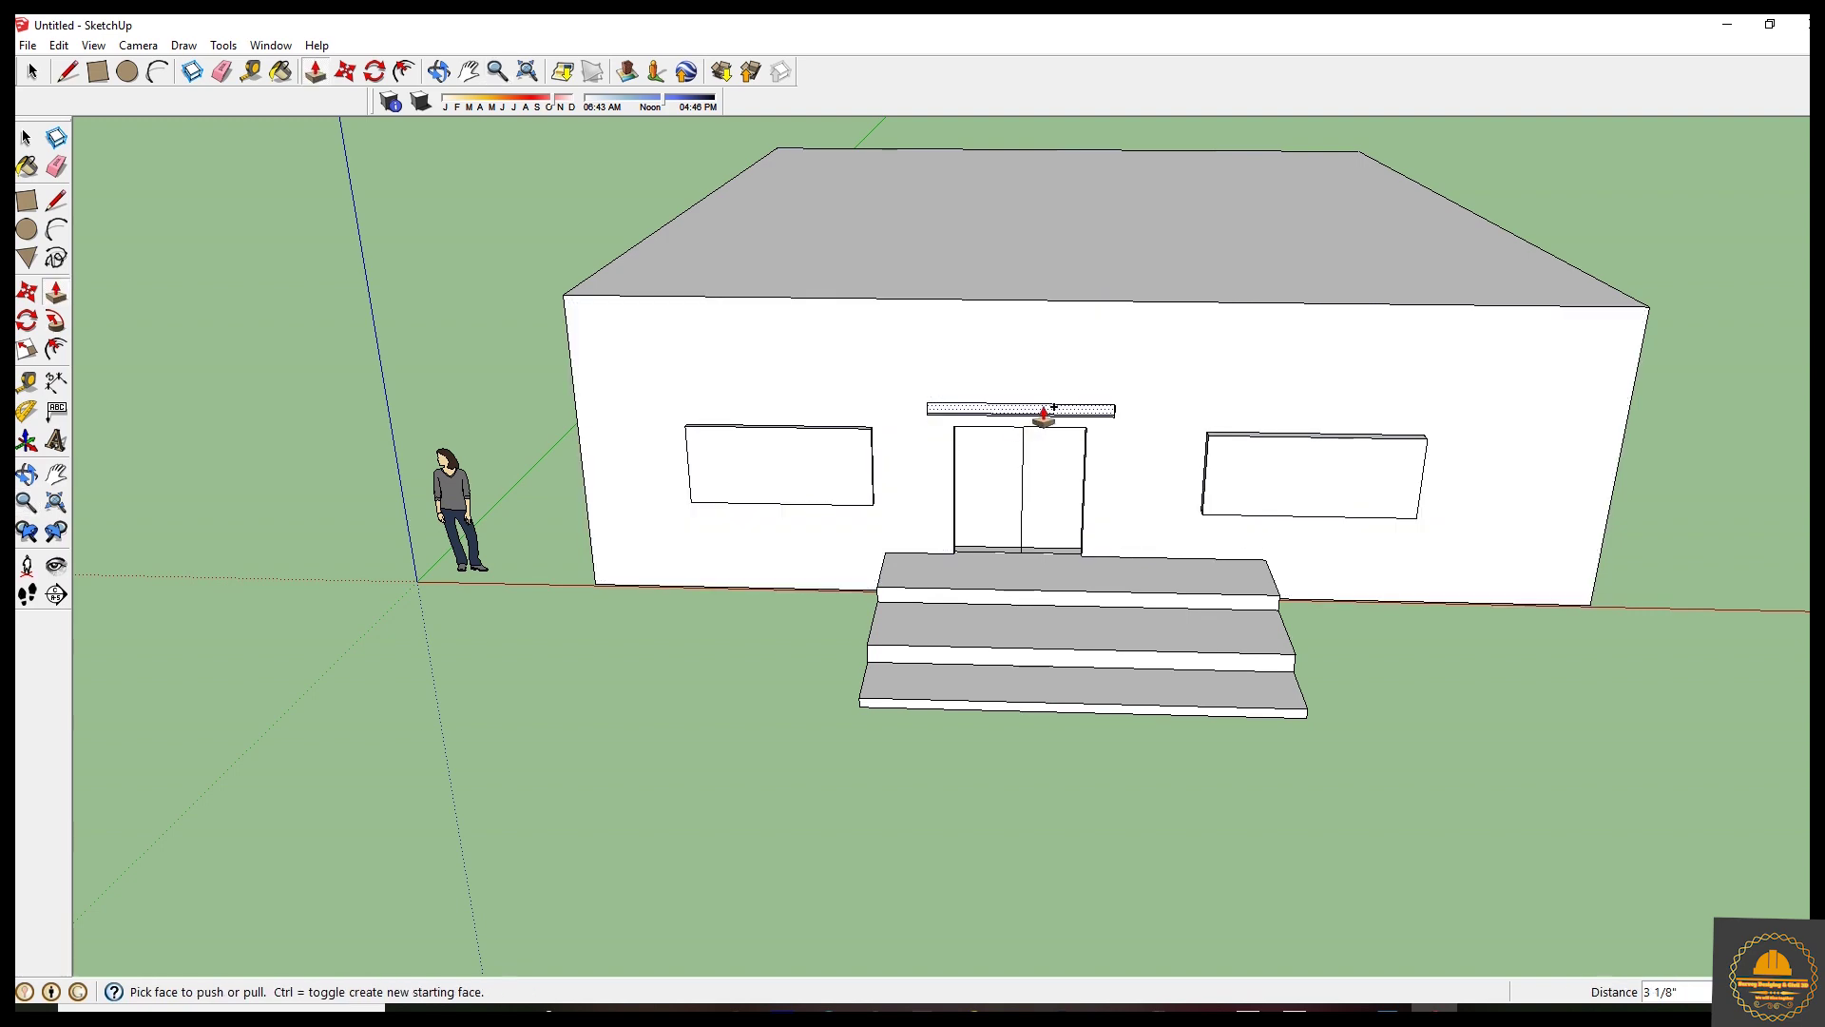
click(1044, 405)
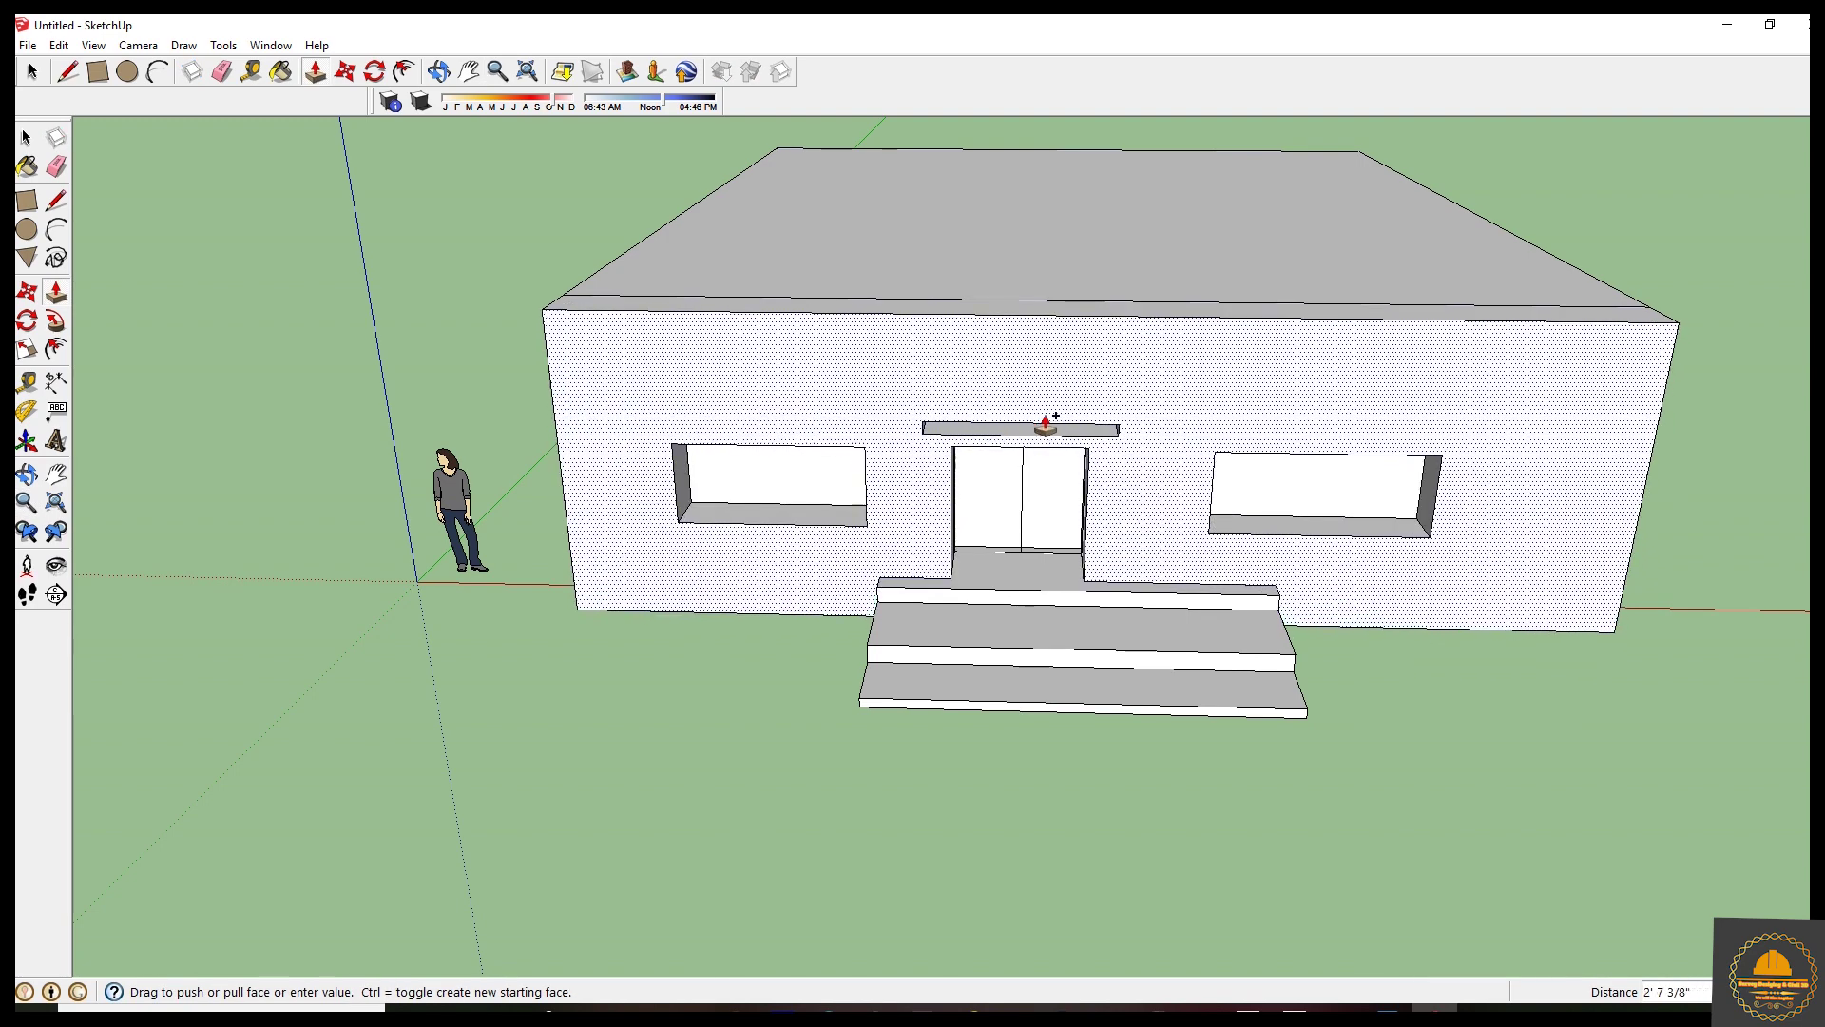
key(Escape)
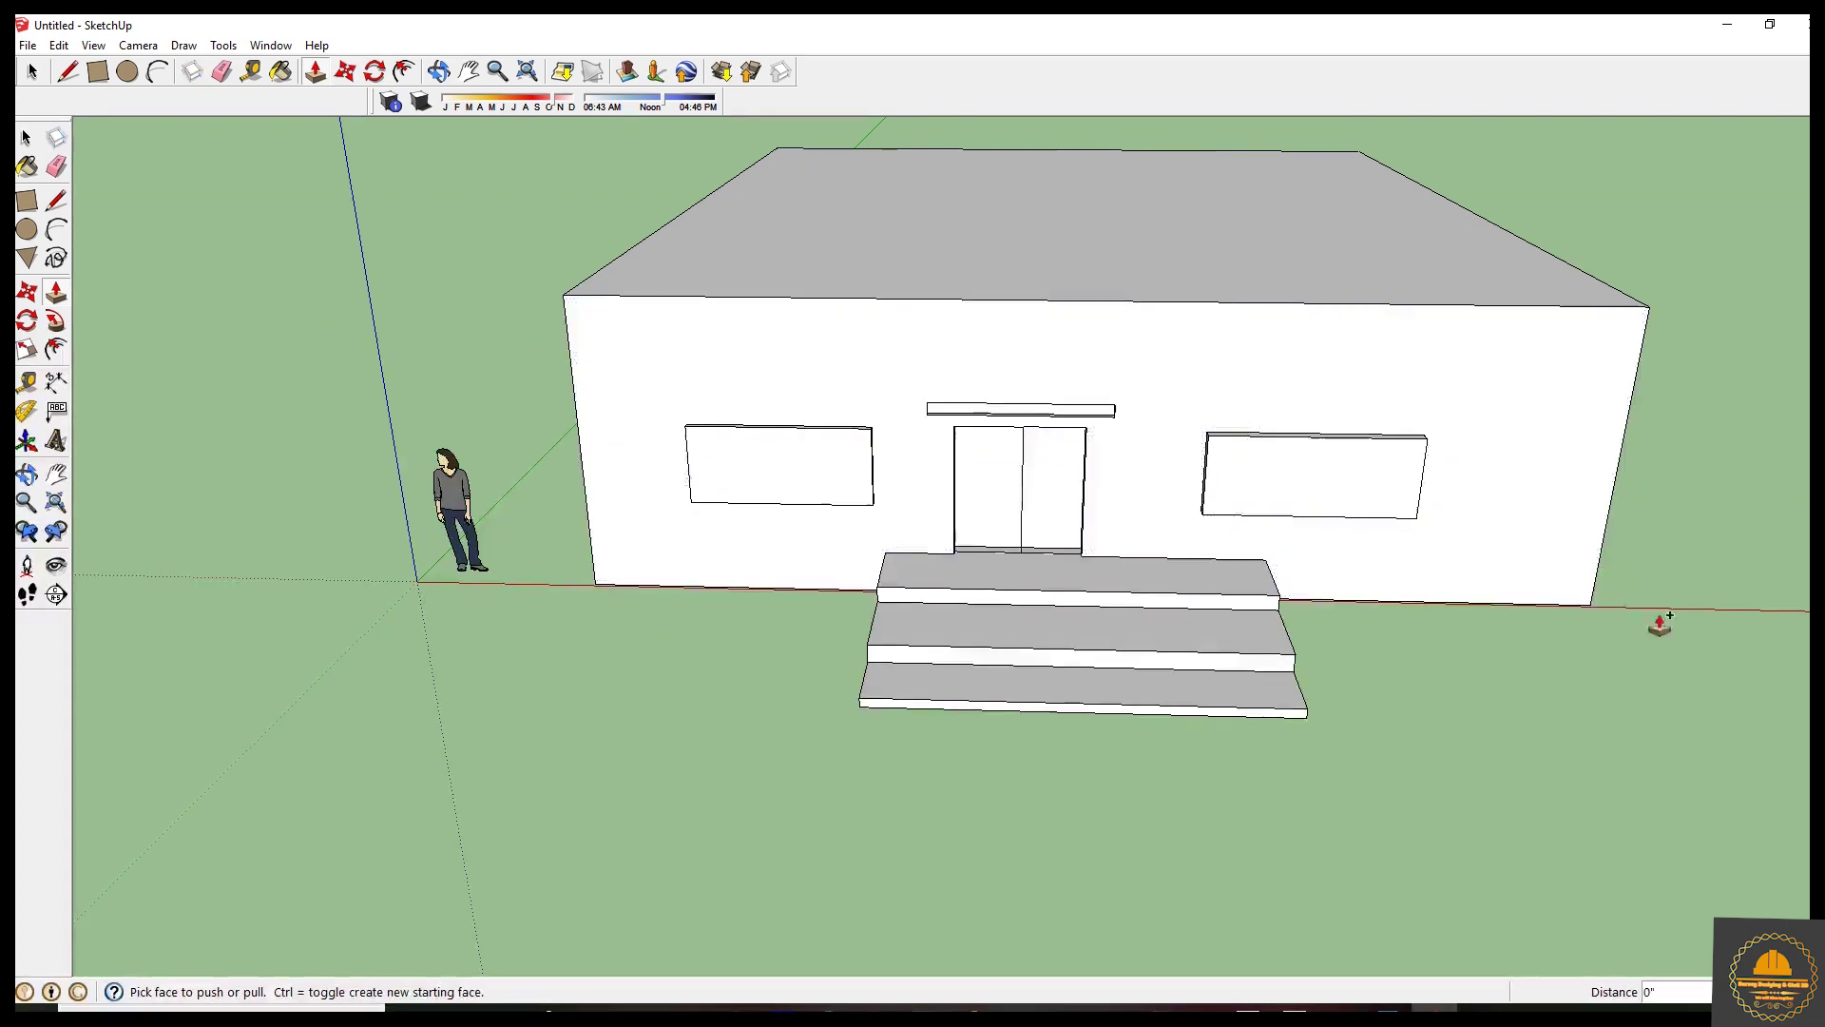
Push the front wall face back about 9 15/16" to the plane of the door leaves, leaving the lintel in place.
middle_drag(344, 409, 341, 320)
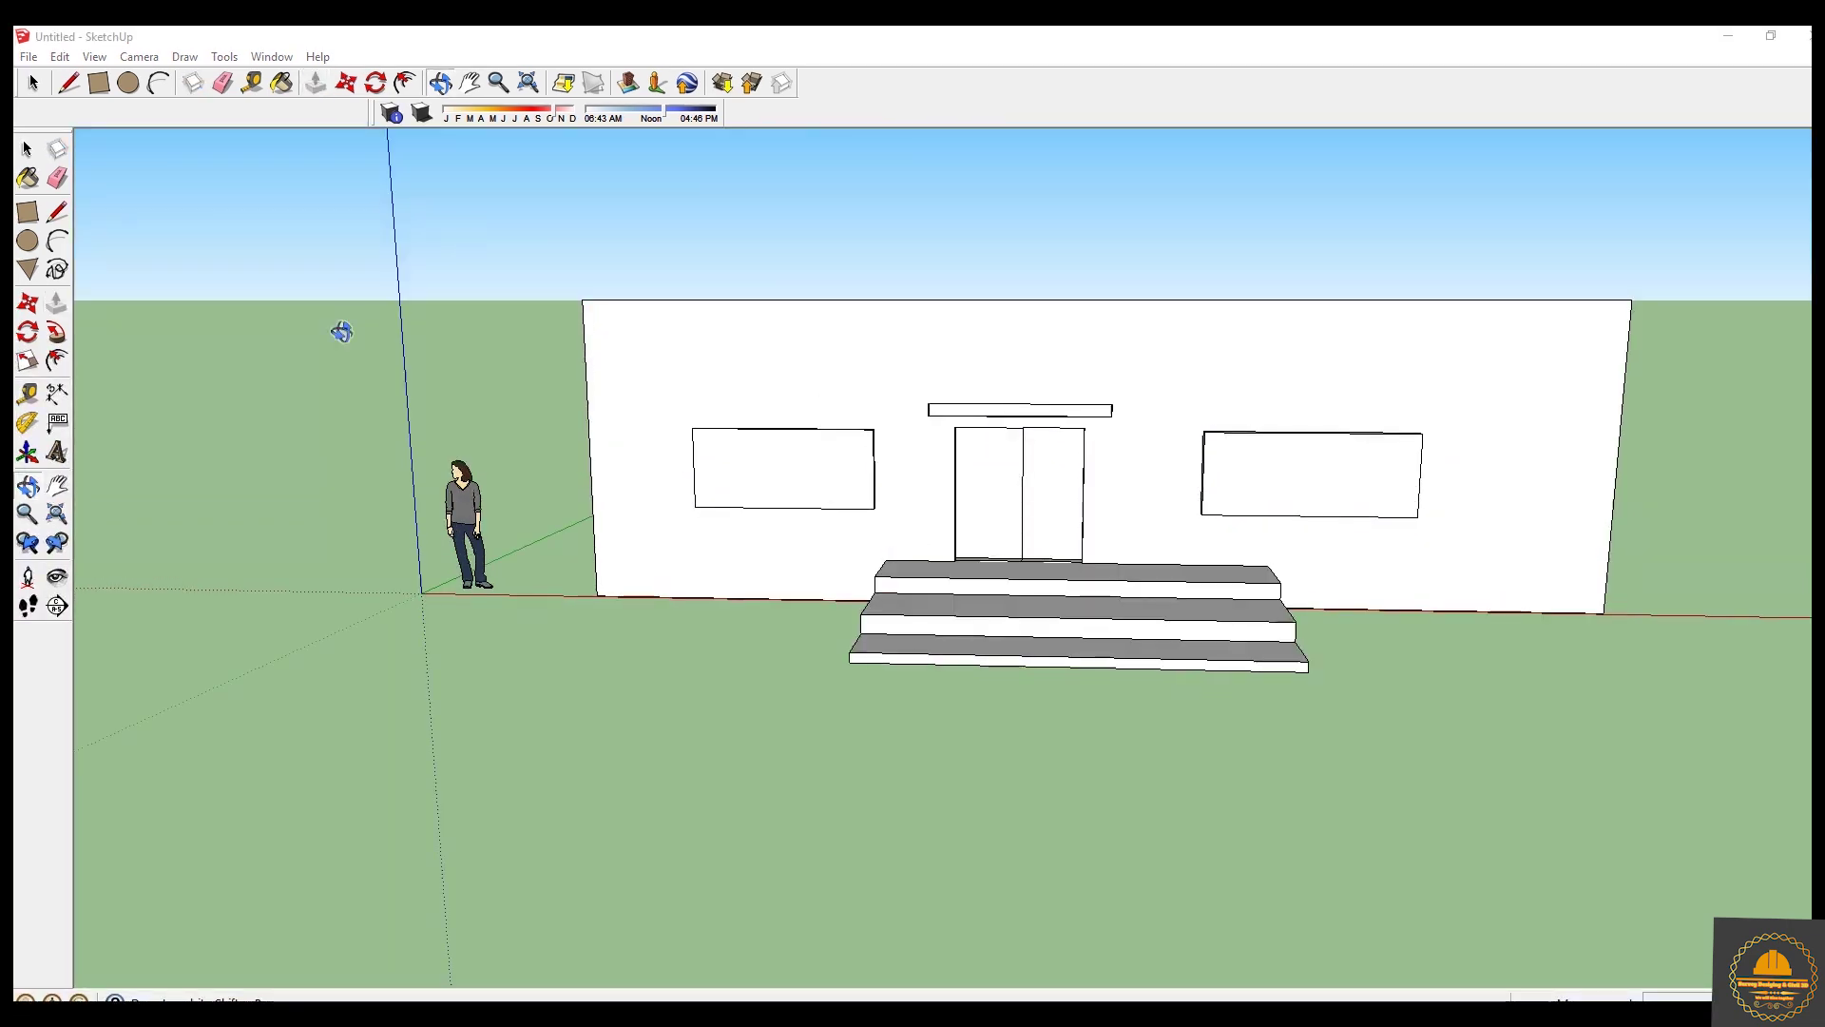
click(315, 83)
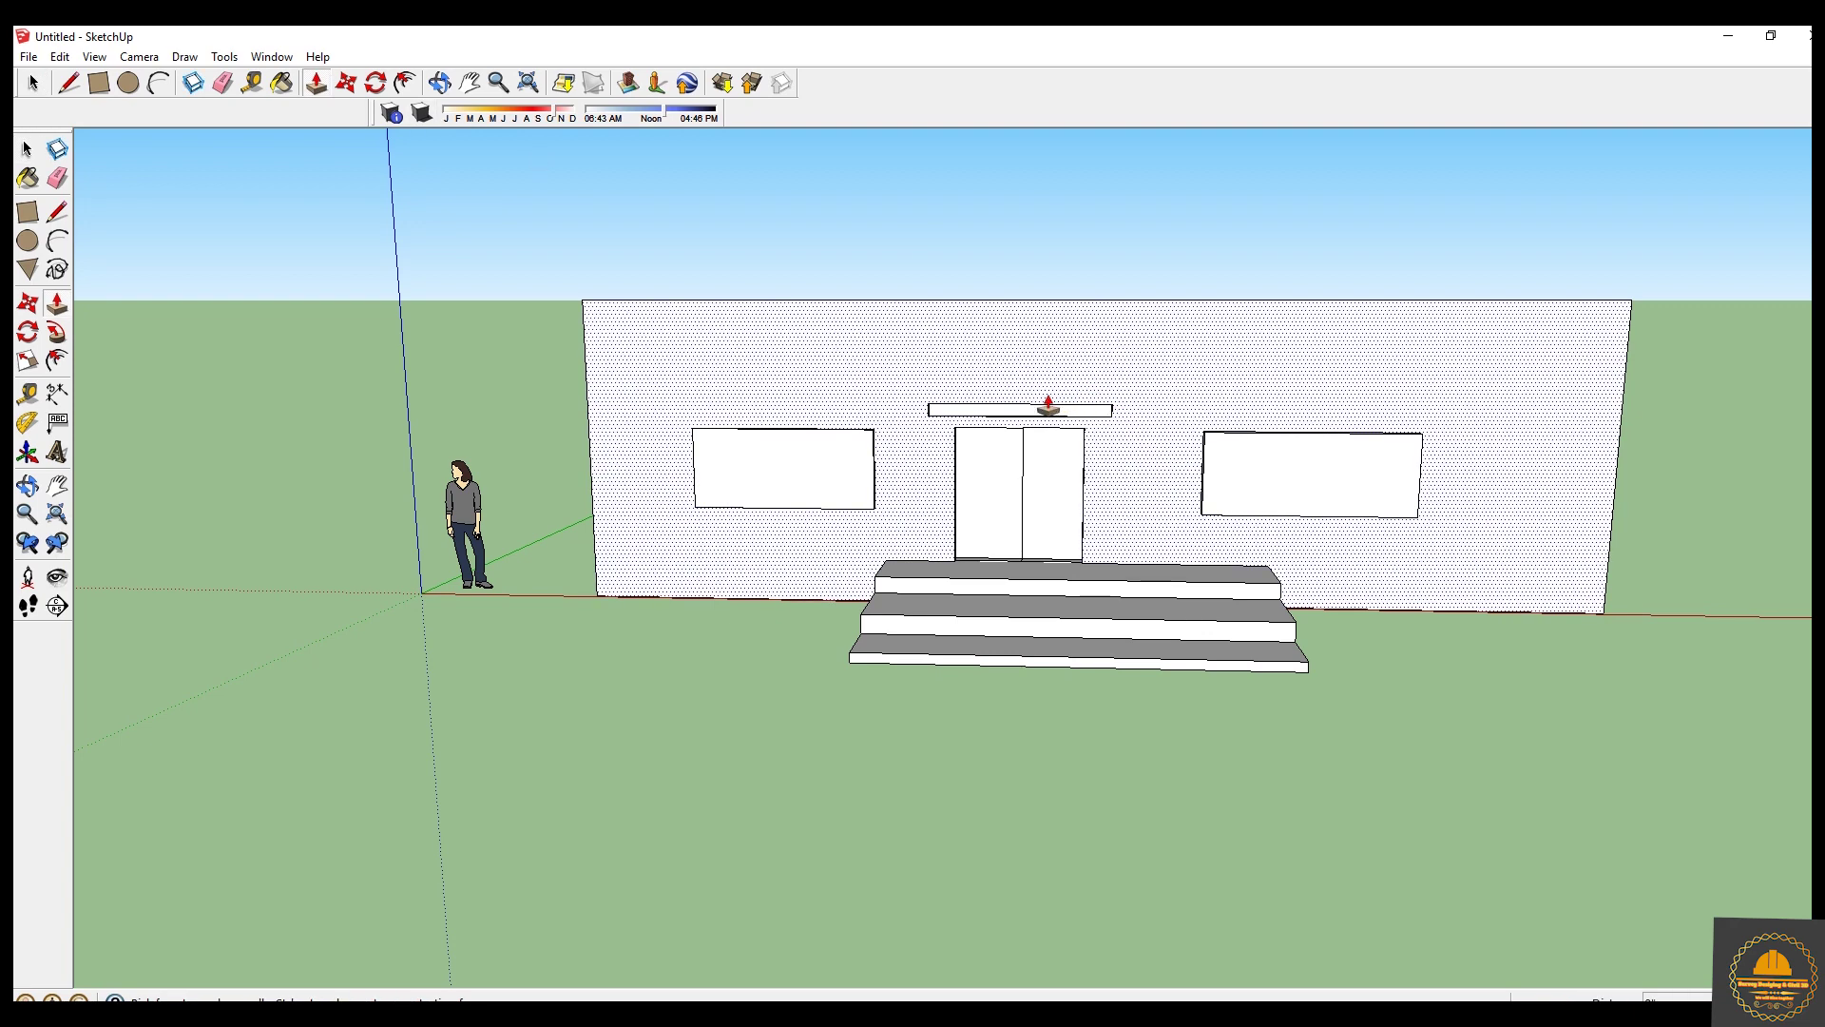
click(1048, 405)
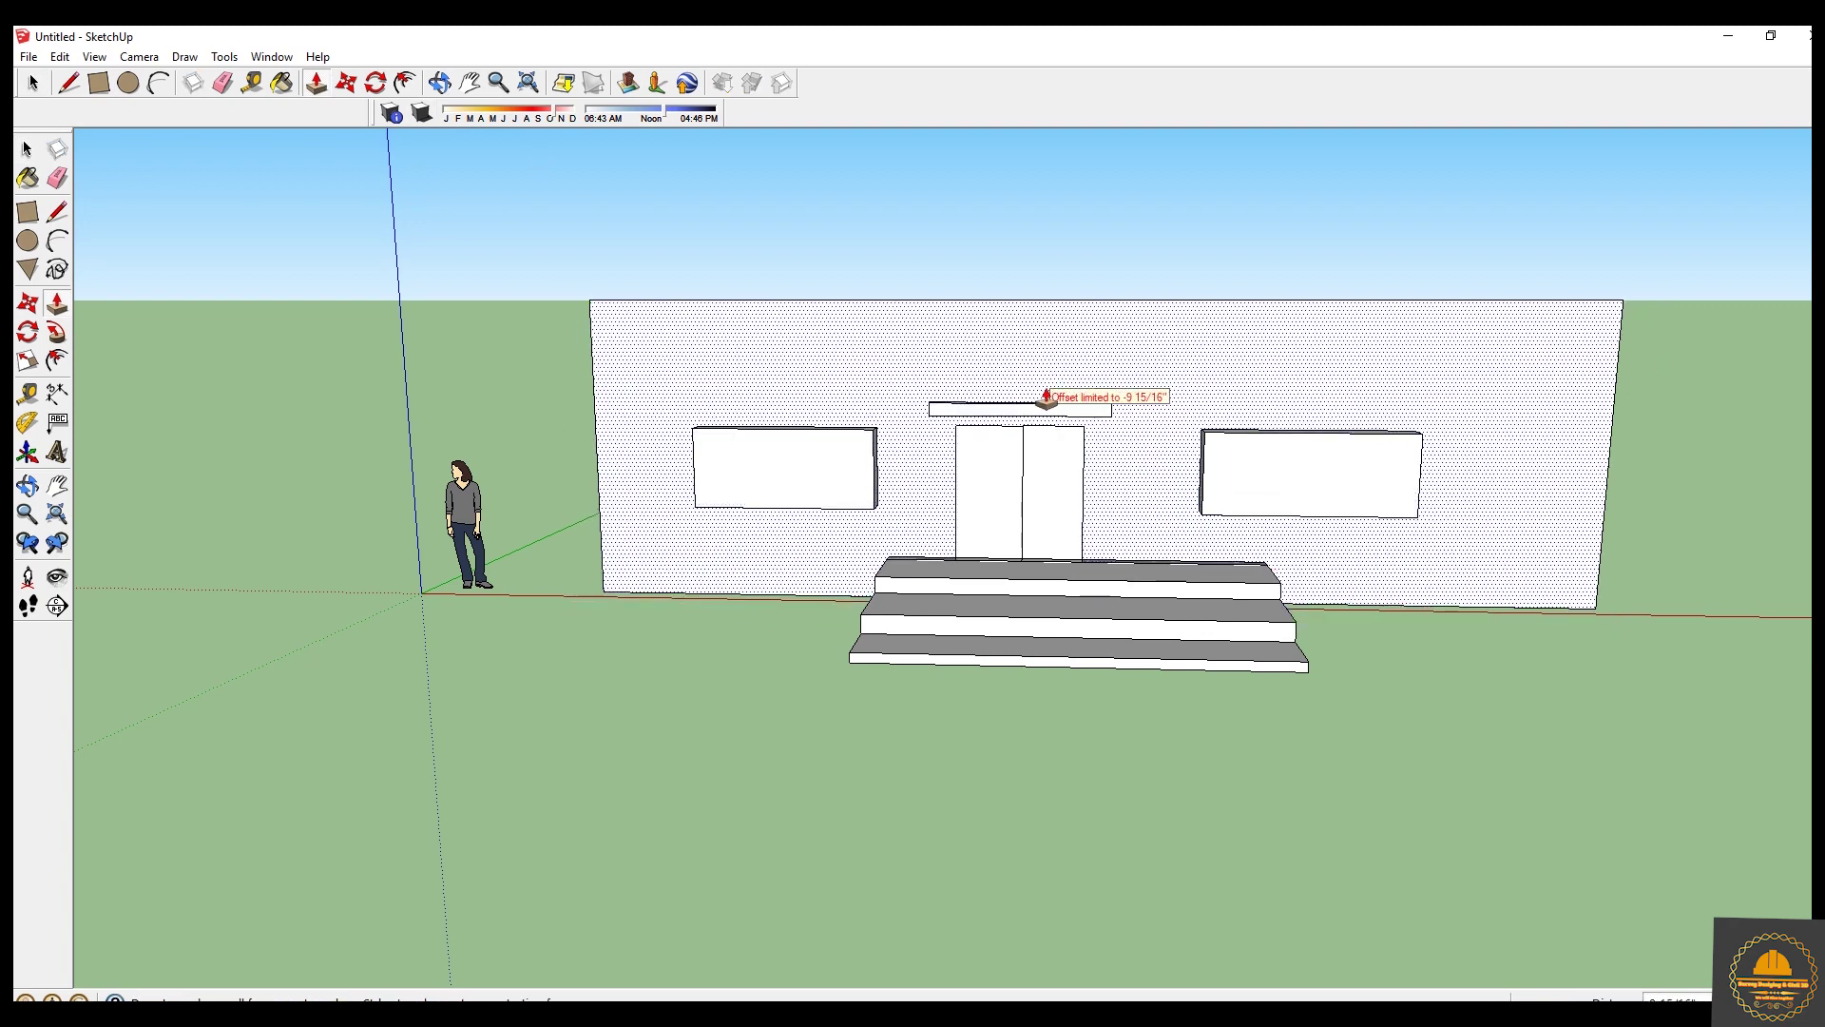
click(1055, 391)
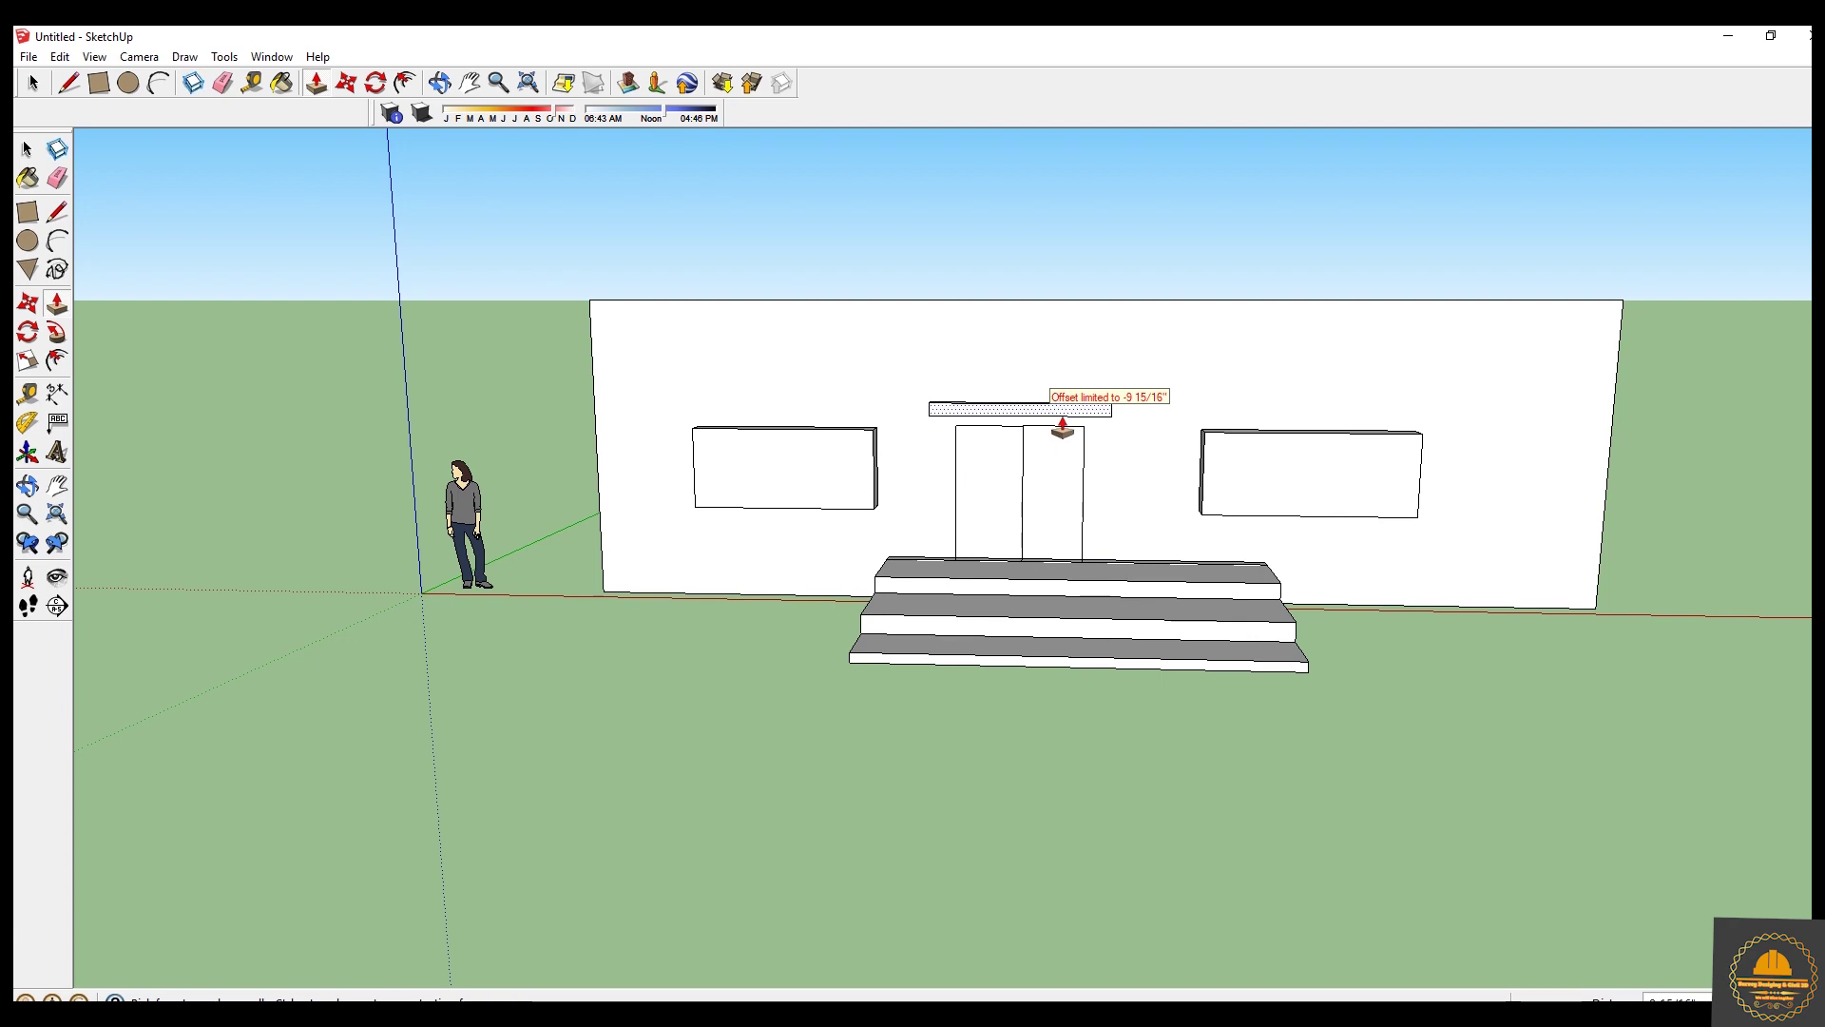
Draw a line across the building's top face between the midpoints of its two side edges, parallel to the front edge.
scroll(1057, 418, up, 1)
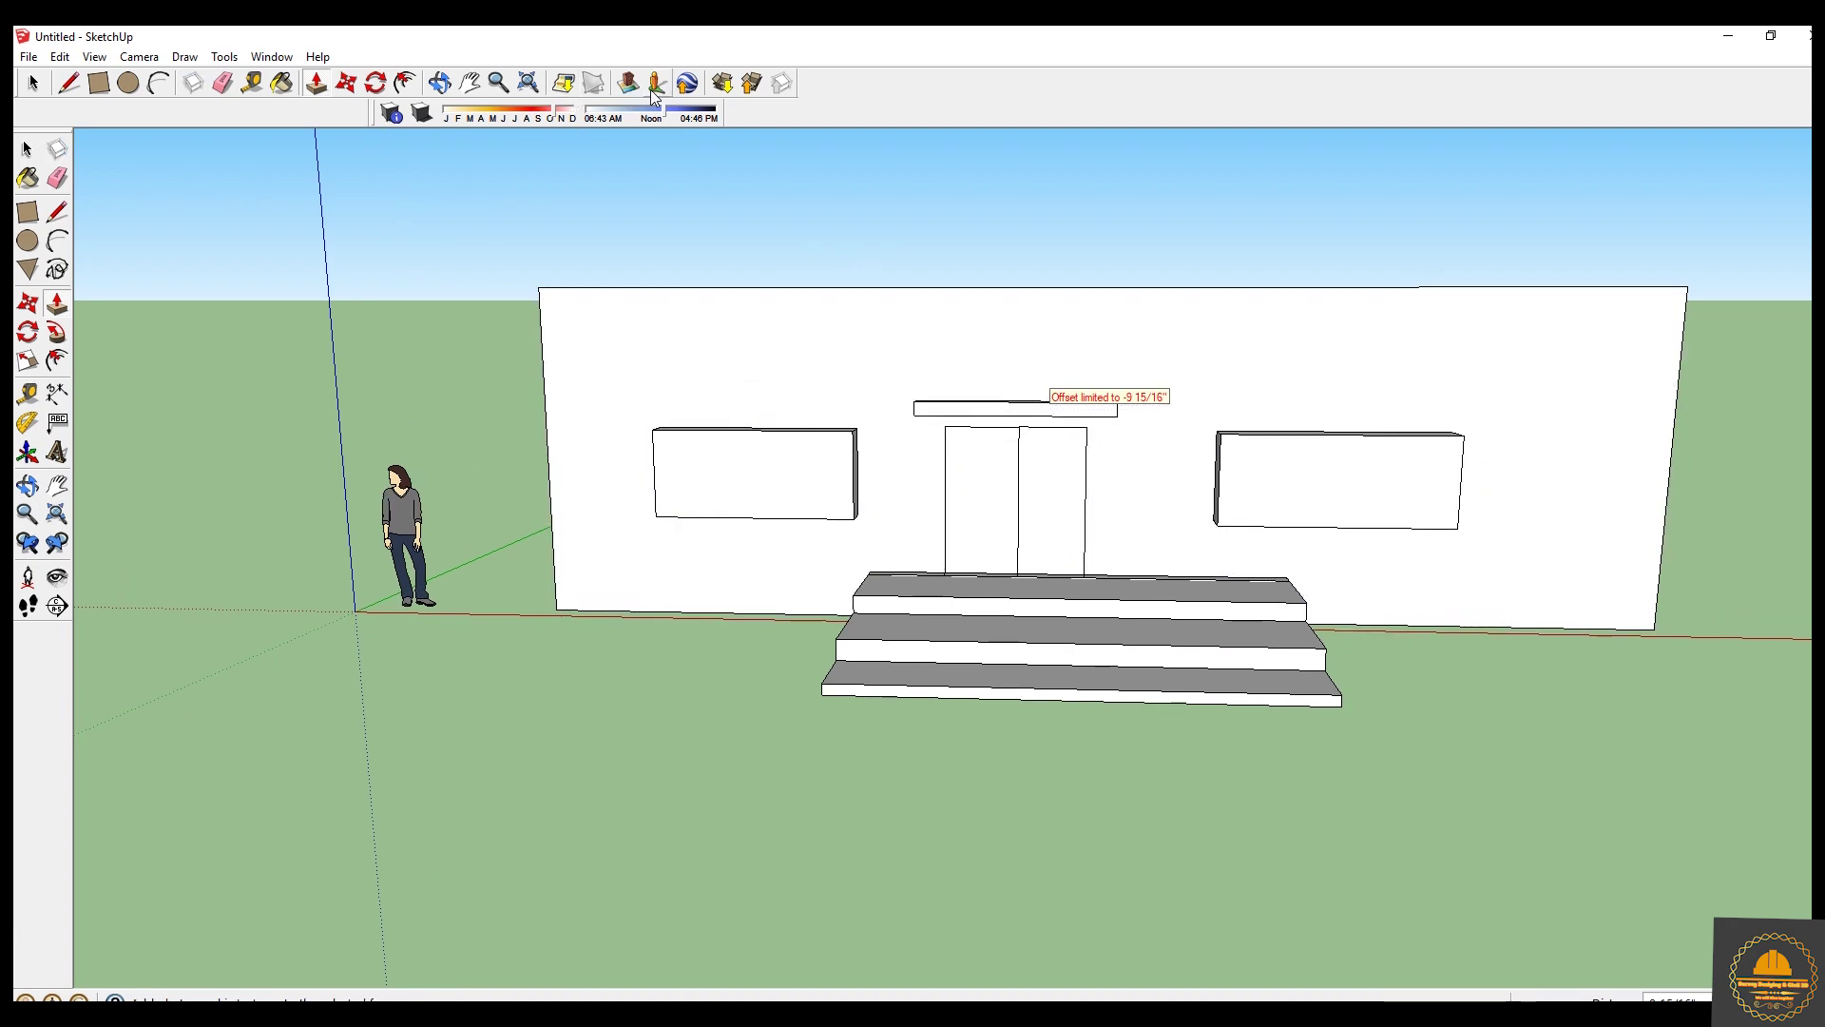
click(439, 82)
drag(766, 318, 897, 477)
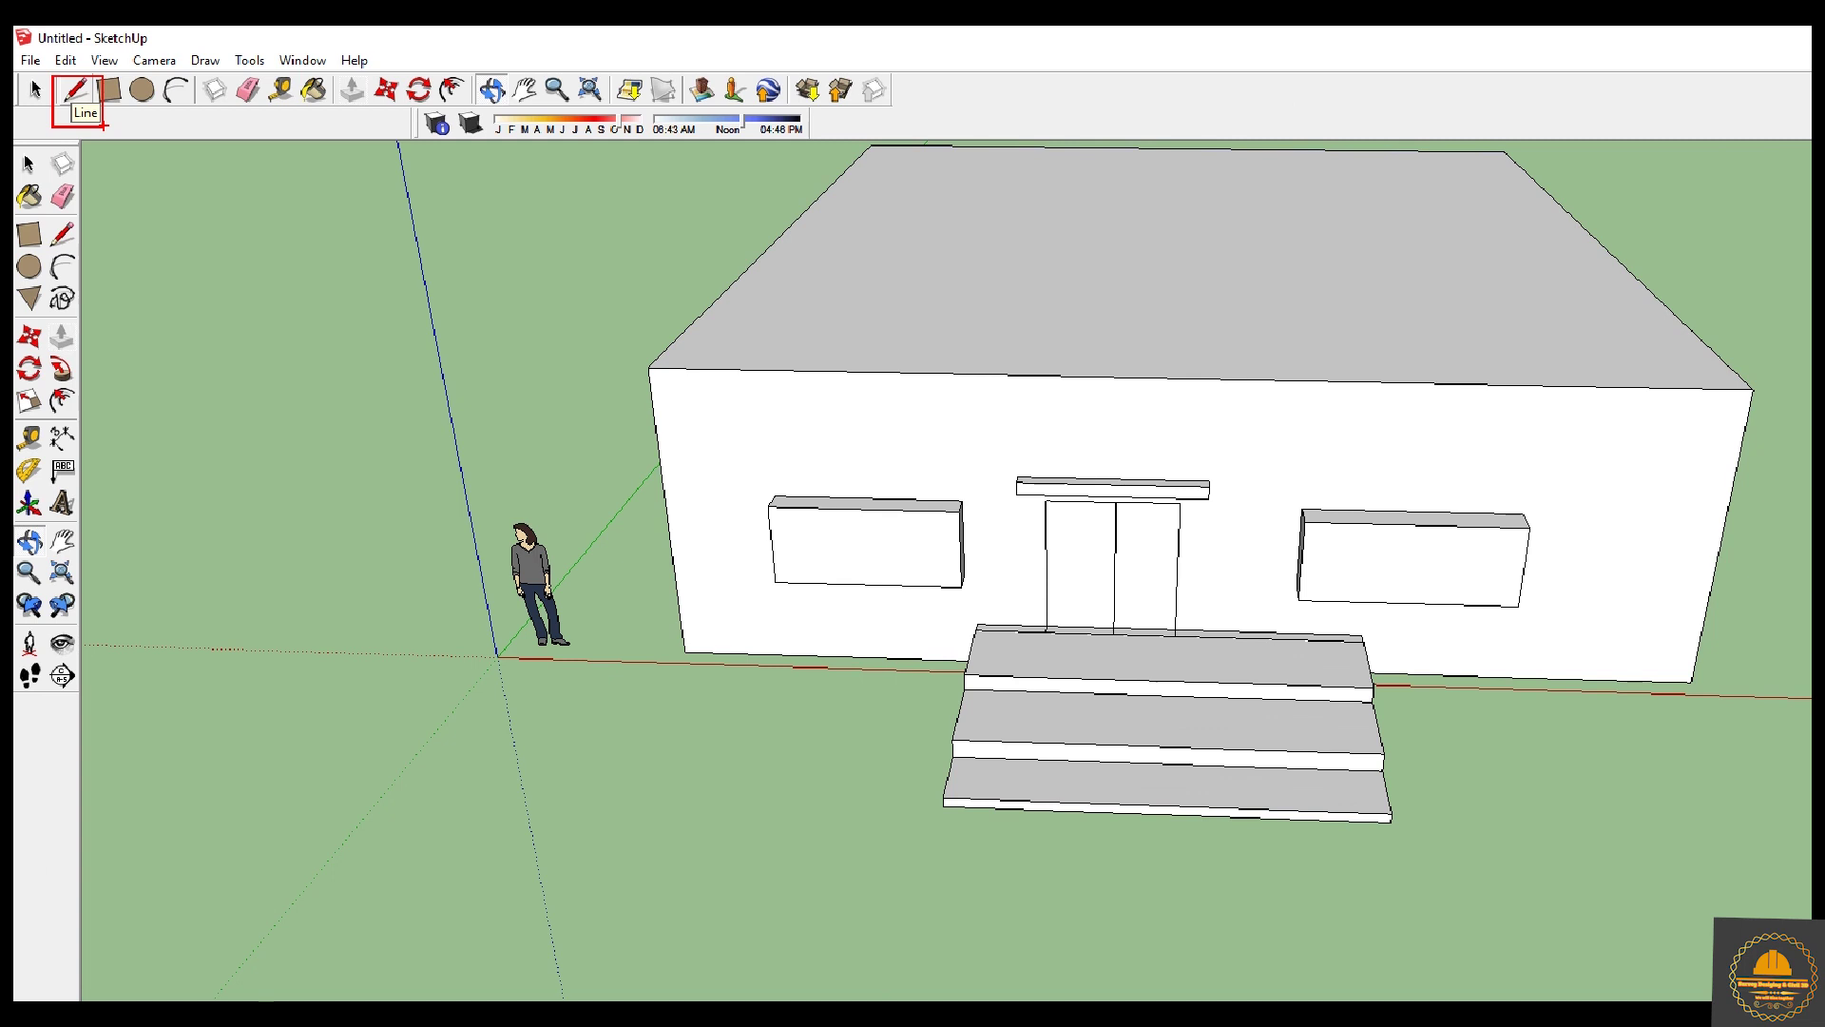
click(111, 125)
scroll(1353, 305, down, 2)
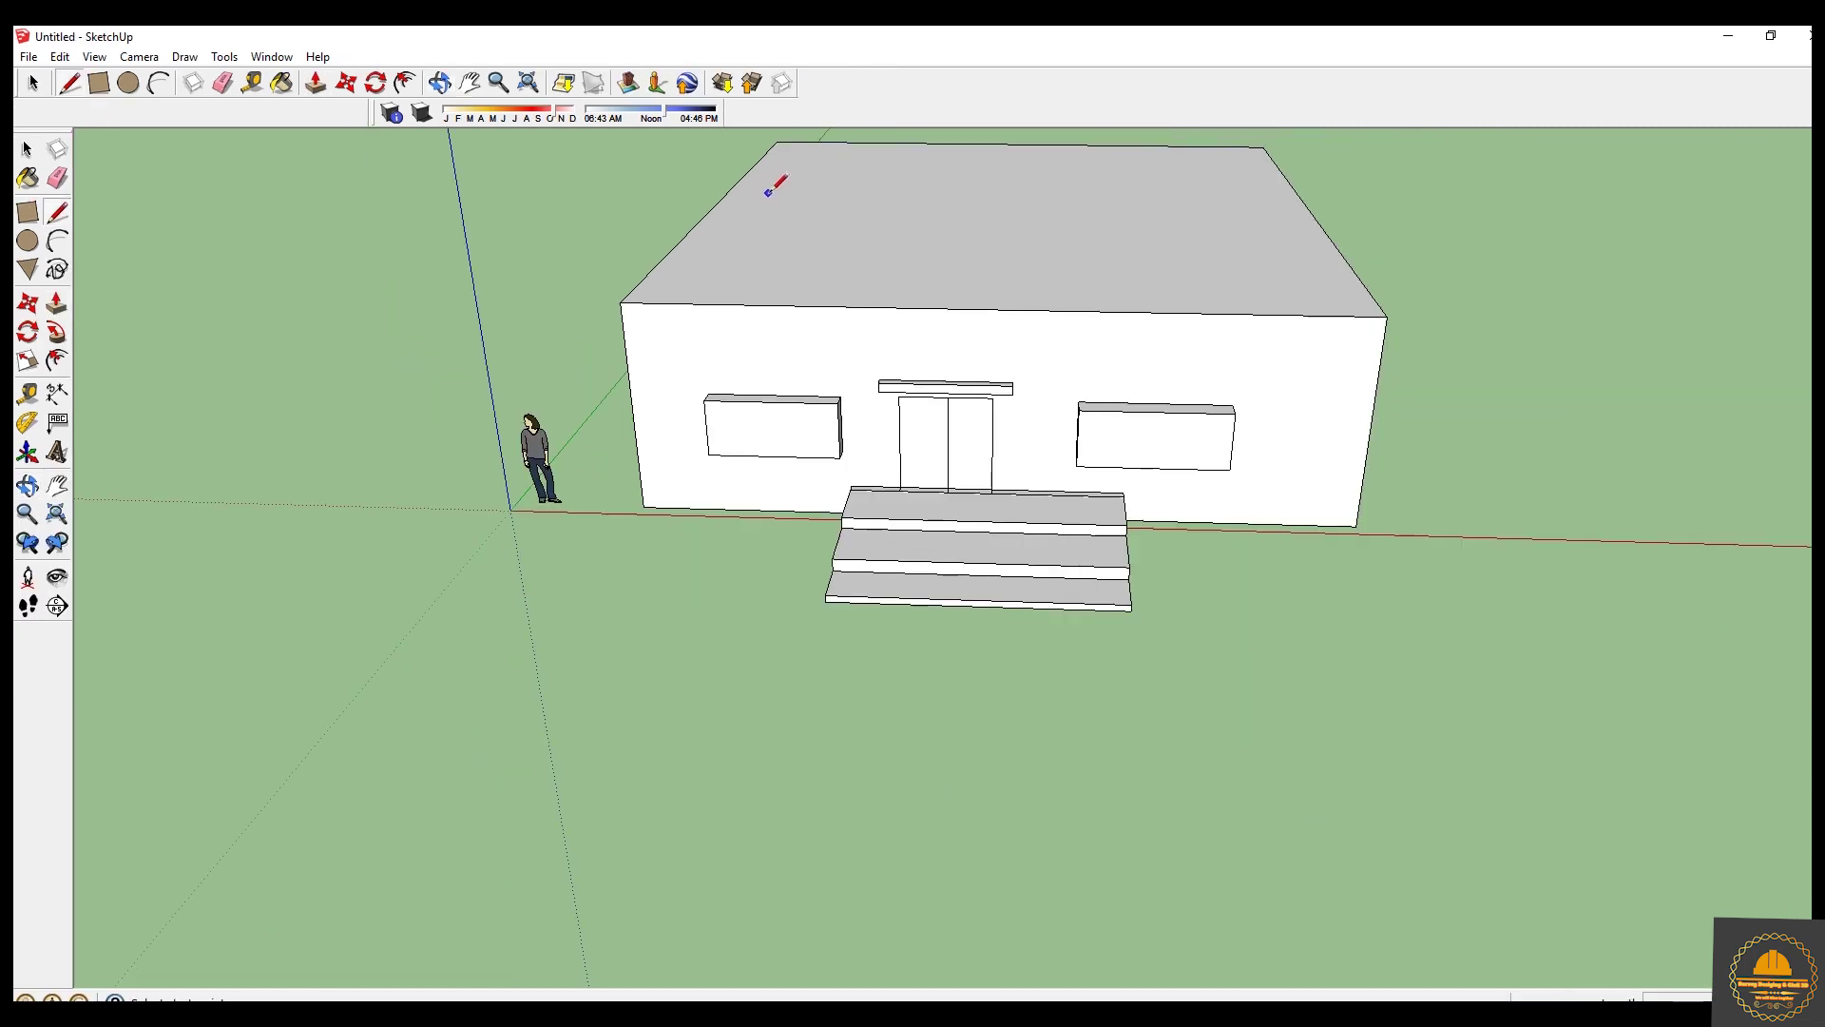
click(715, 203)
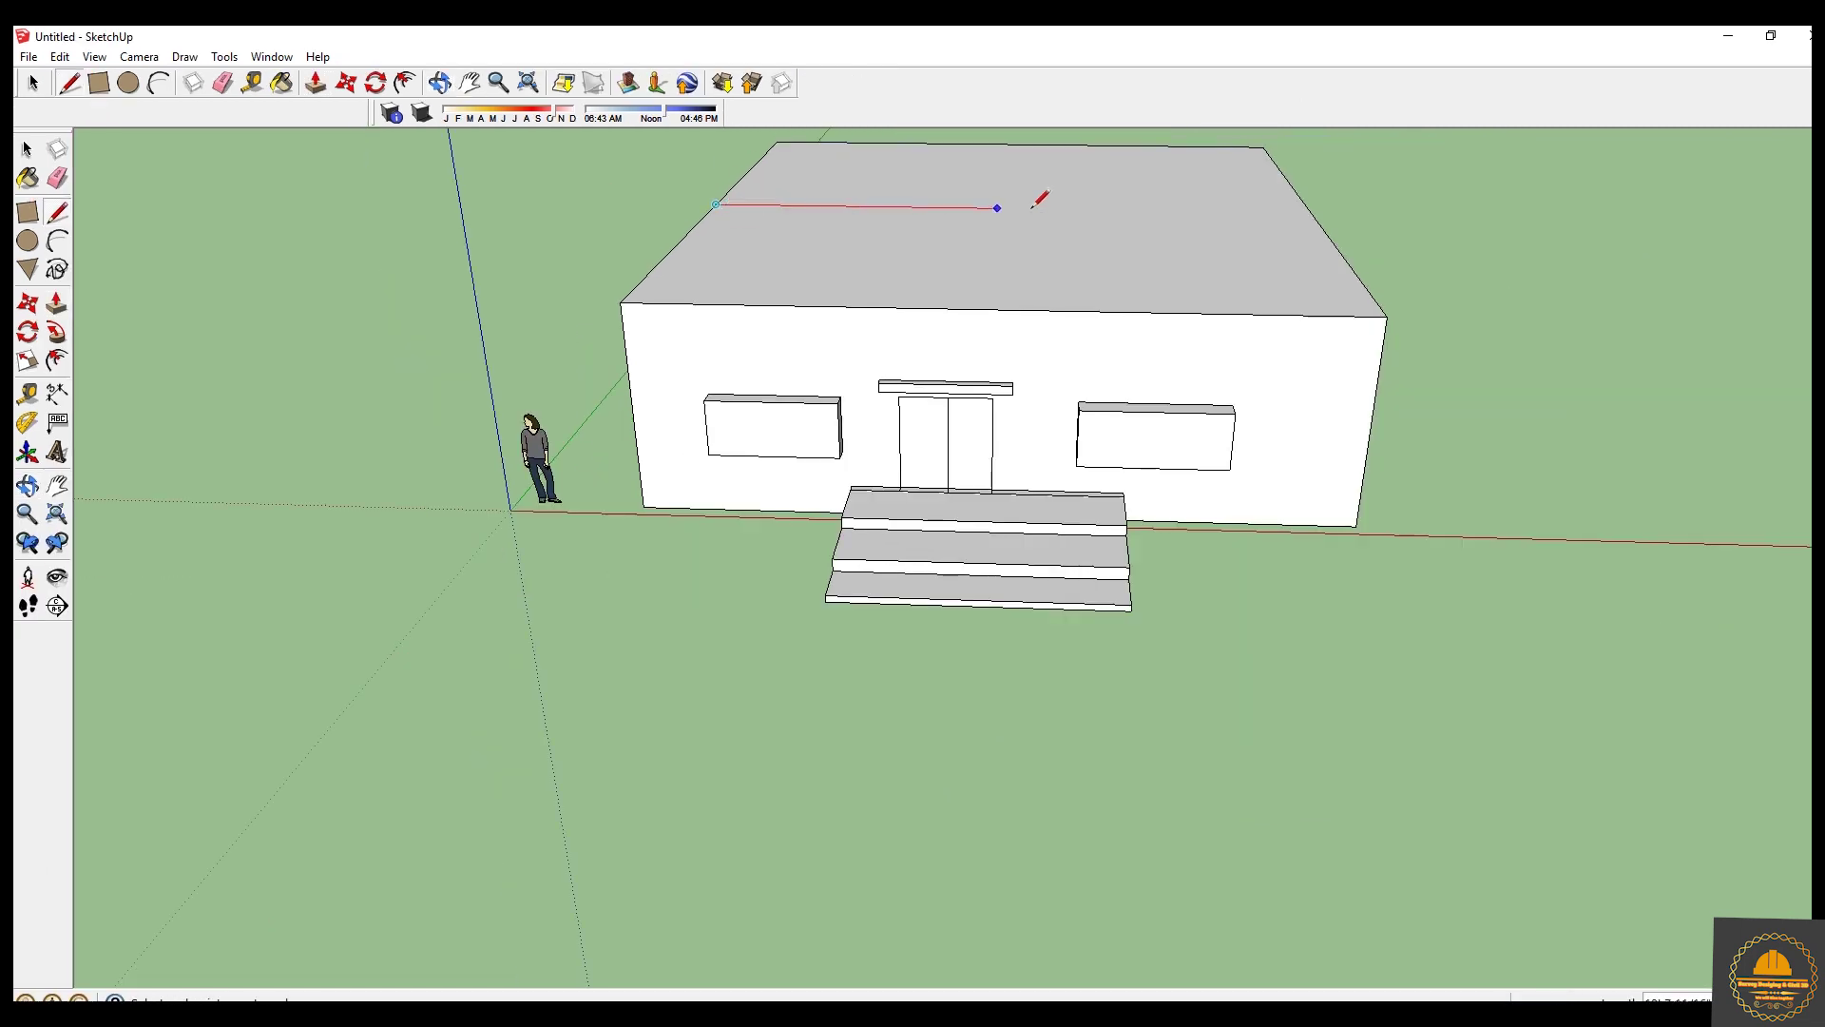
click(1310, 213)
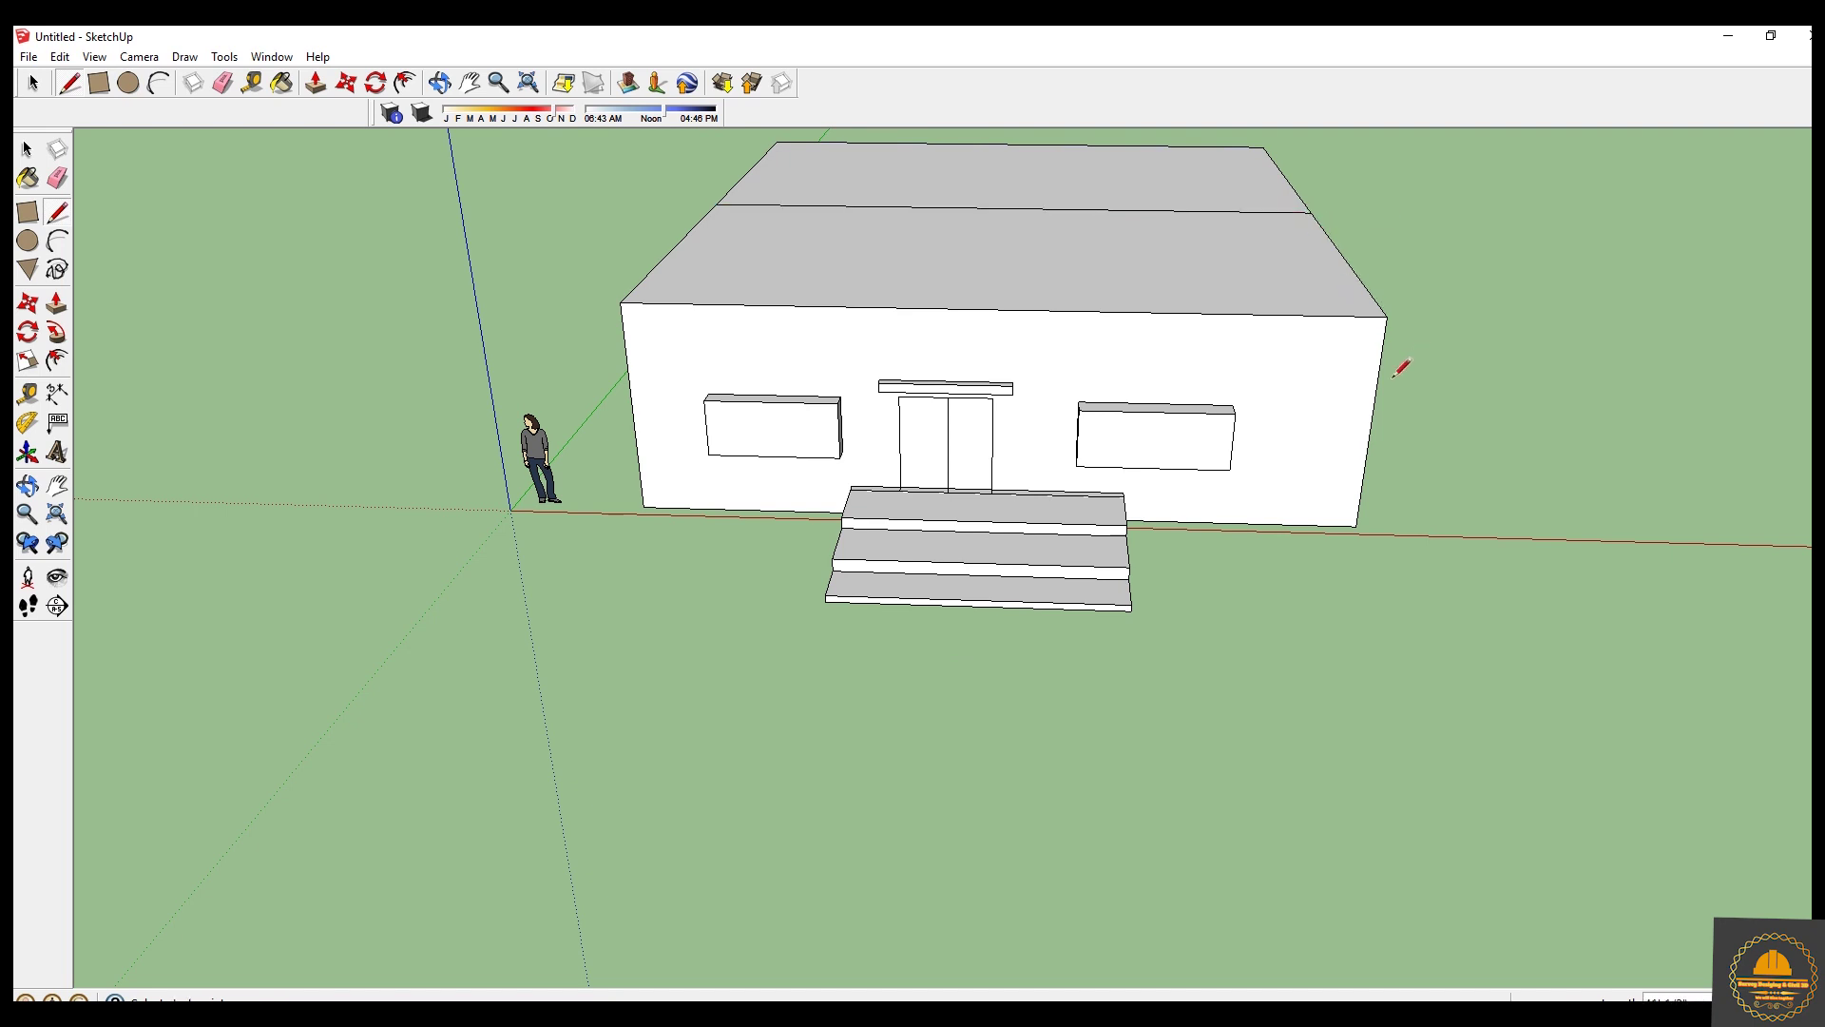
scroll(1401, 367, down, 1)
click(469, 83)
drag(861, 290, 772, 486)
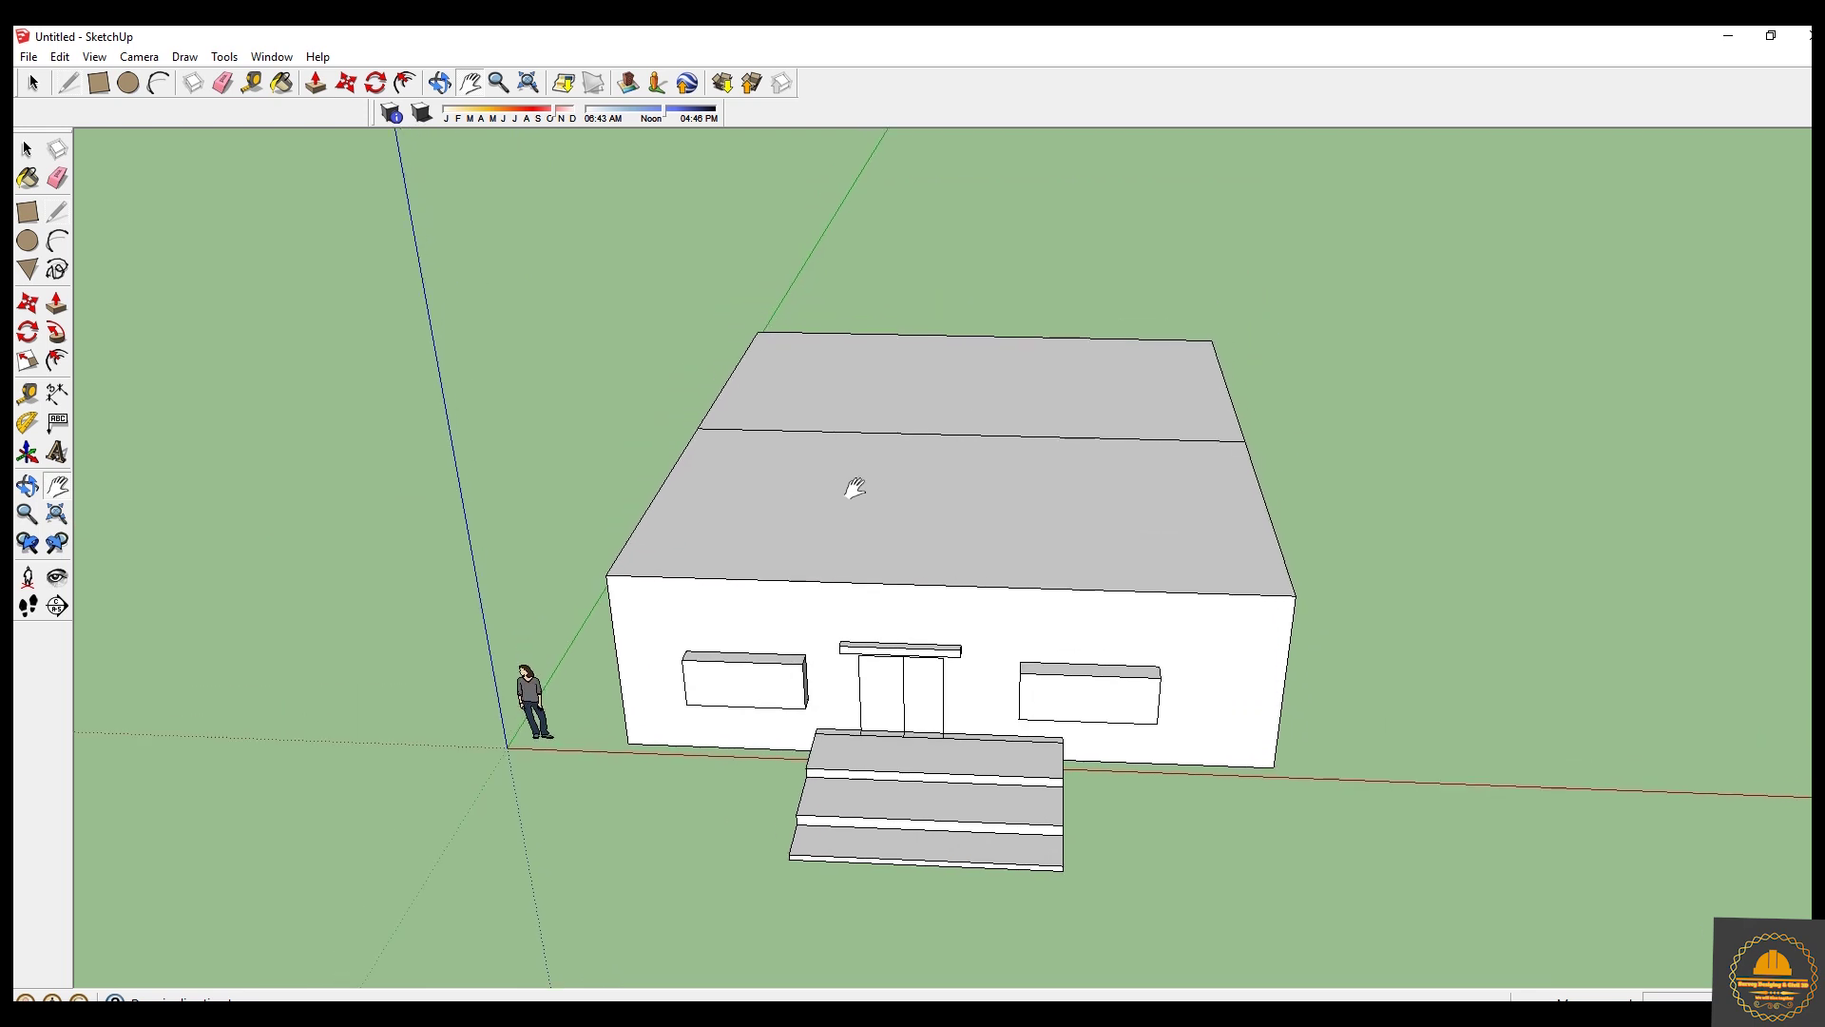
Move the line across the middle of the building's top face upward to form a gable roof ridge.
scroll(855, 489, up, 3)
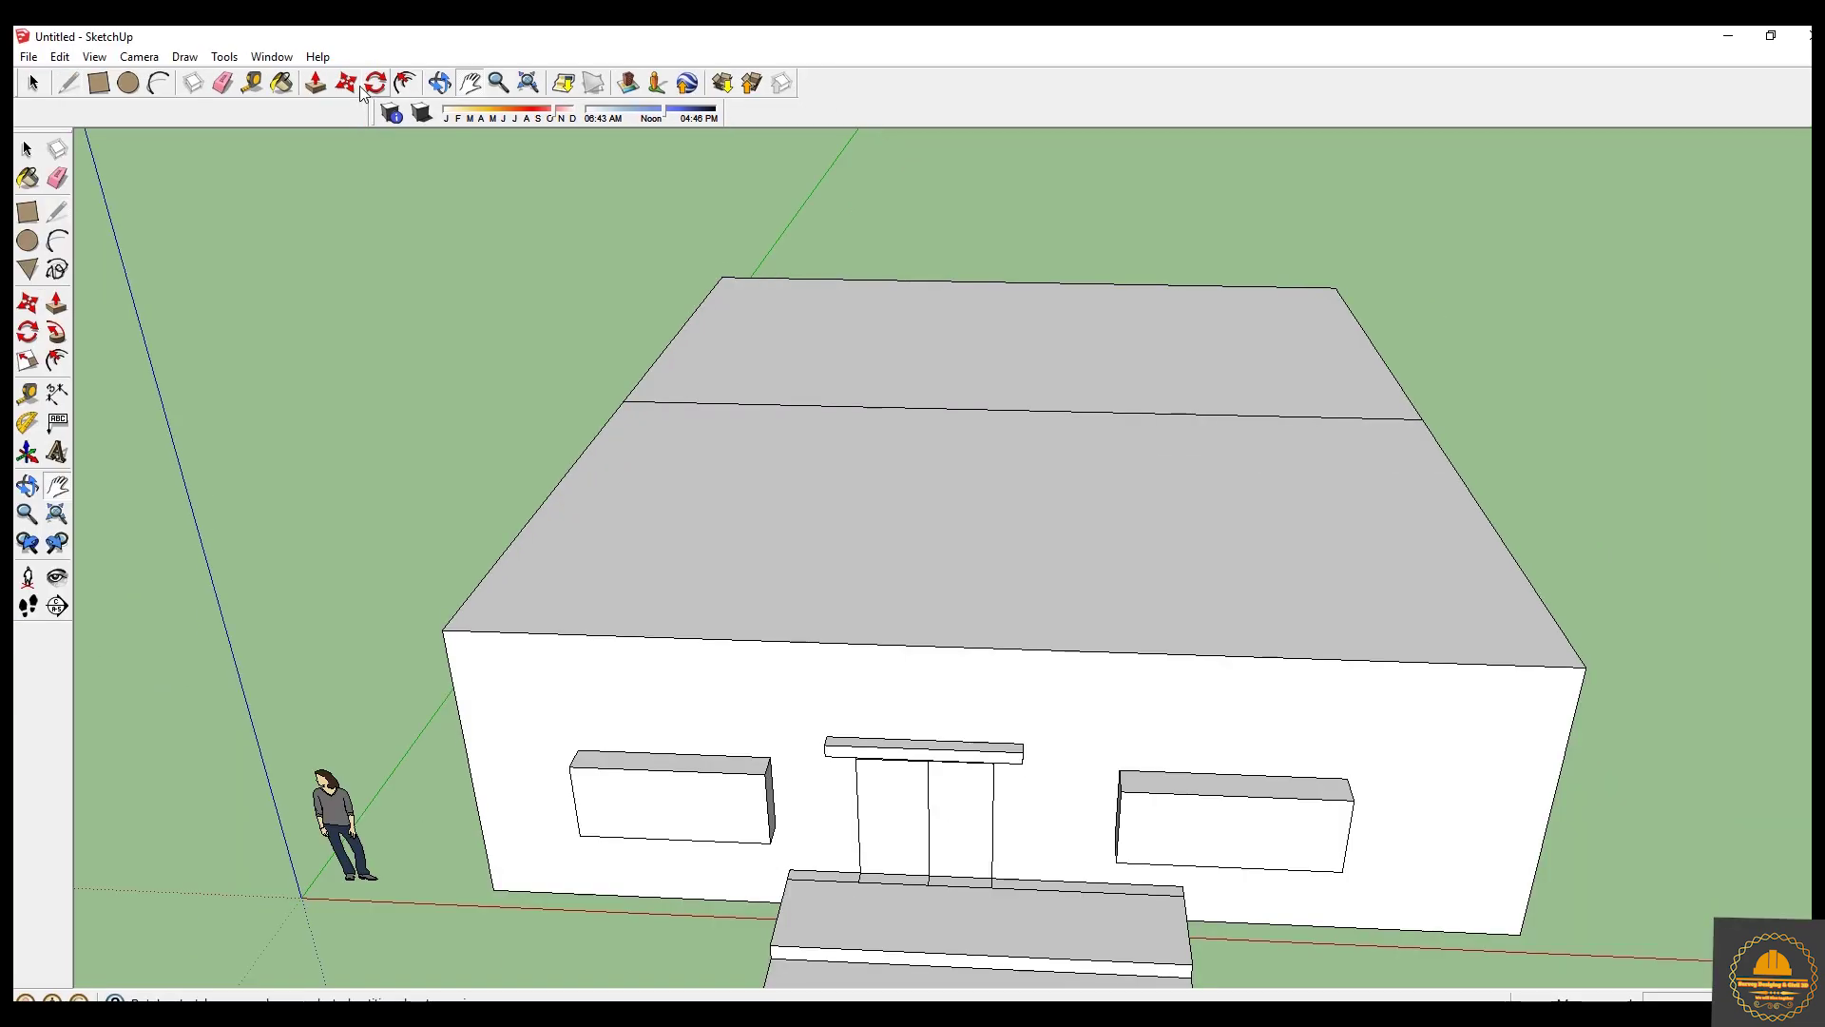
click(350, 84)
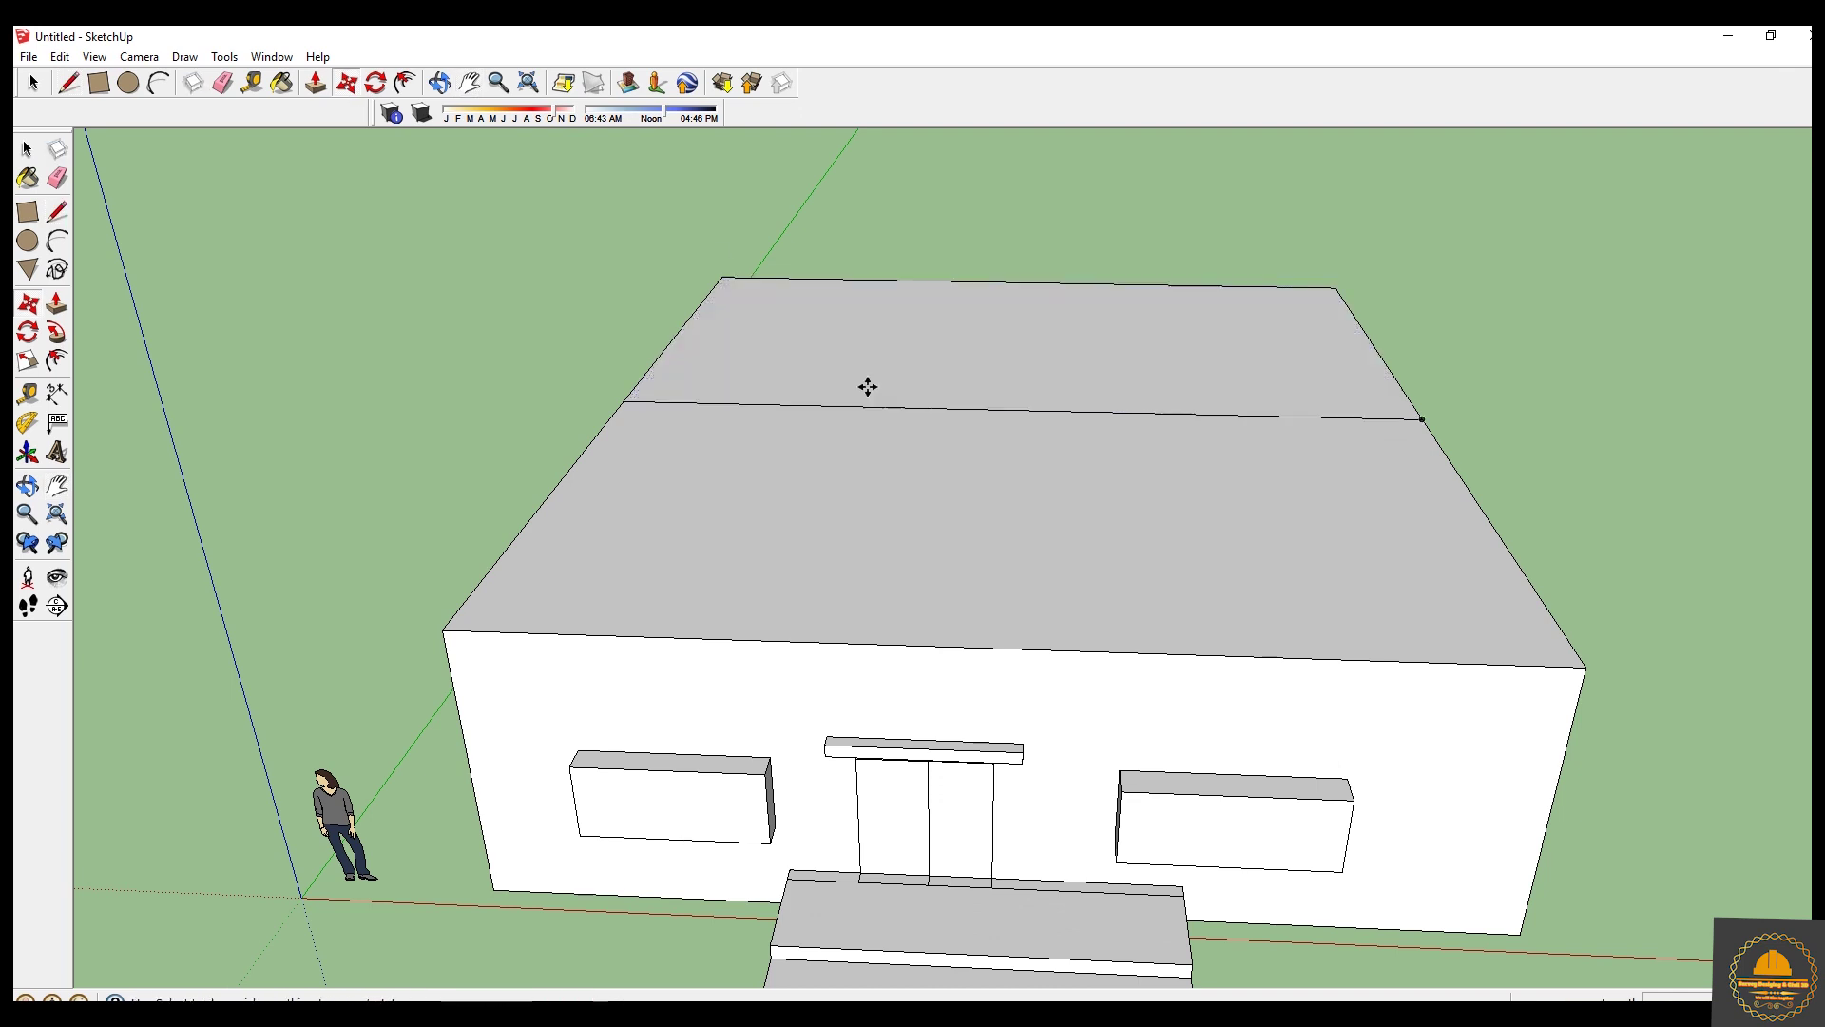
drag(876, 406, 870, 298)
scroll(970, 367, down, 3)
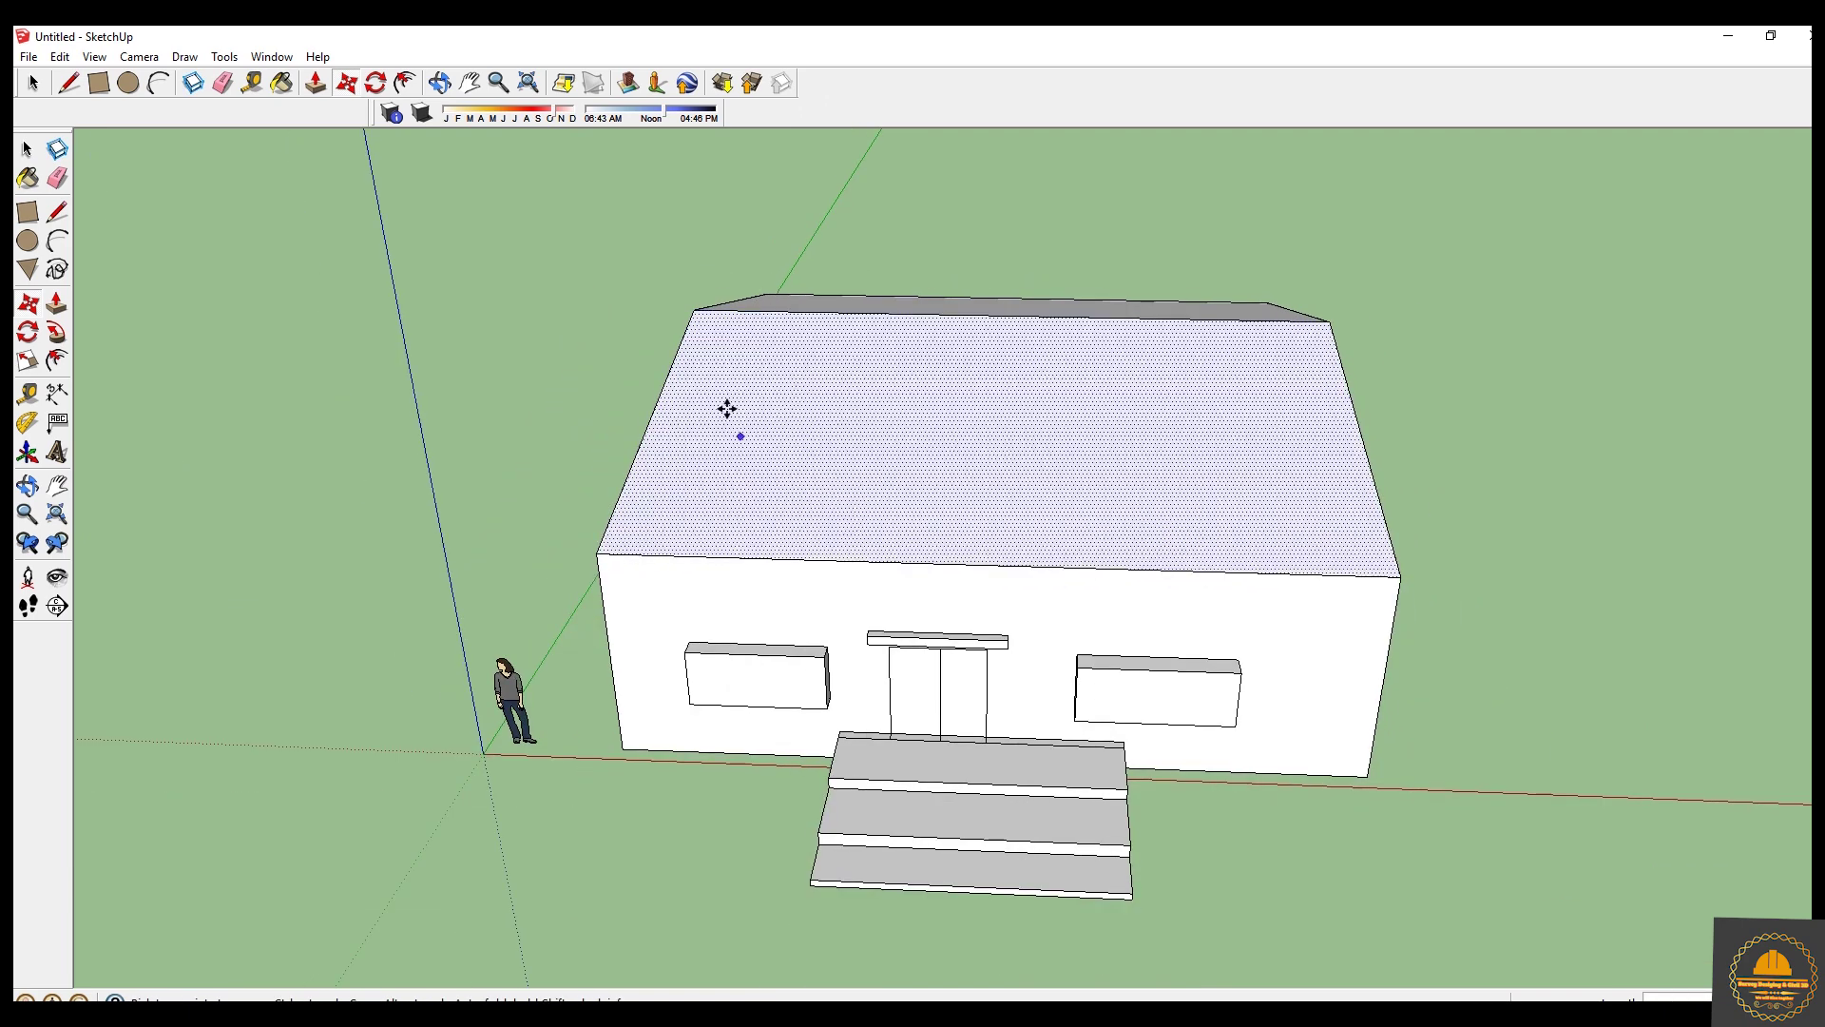
click(441, 83)
drag(1055, 609, 1141, 570)
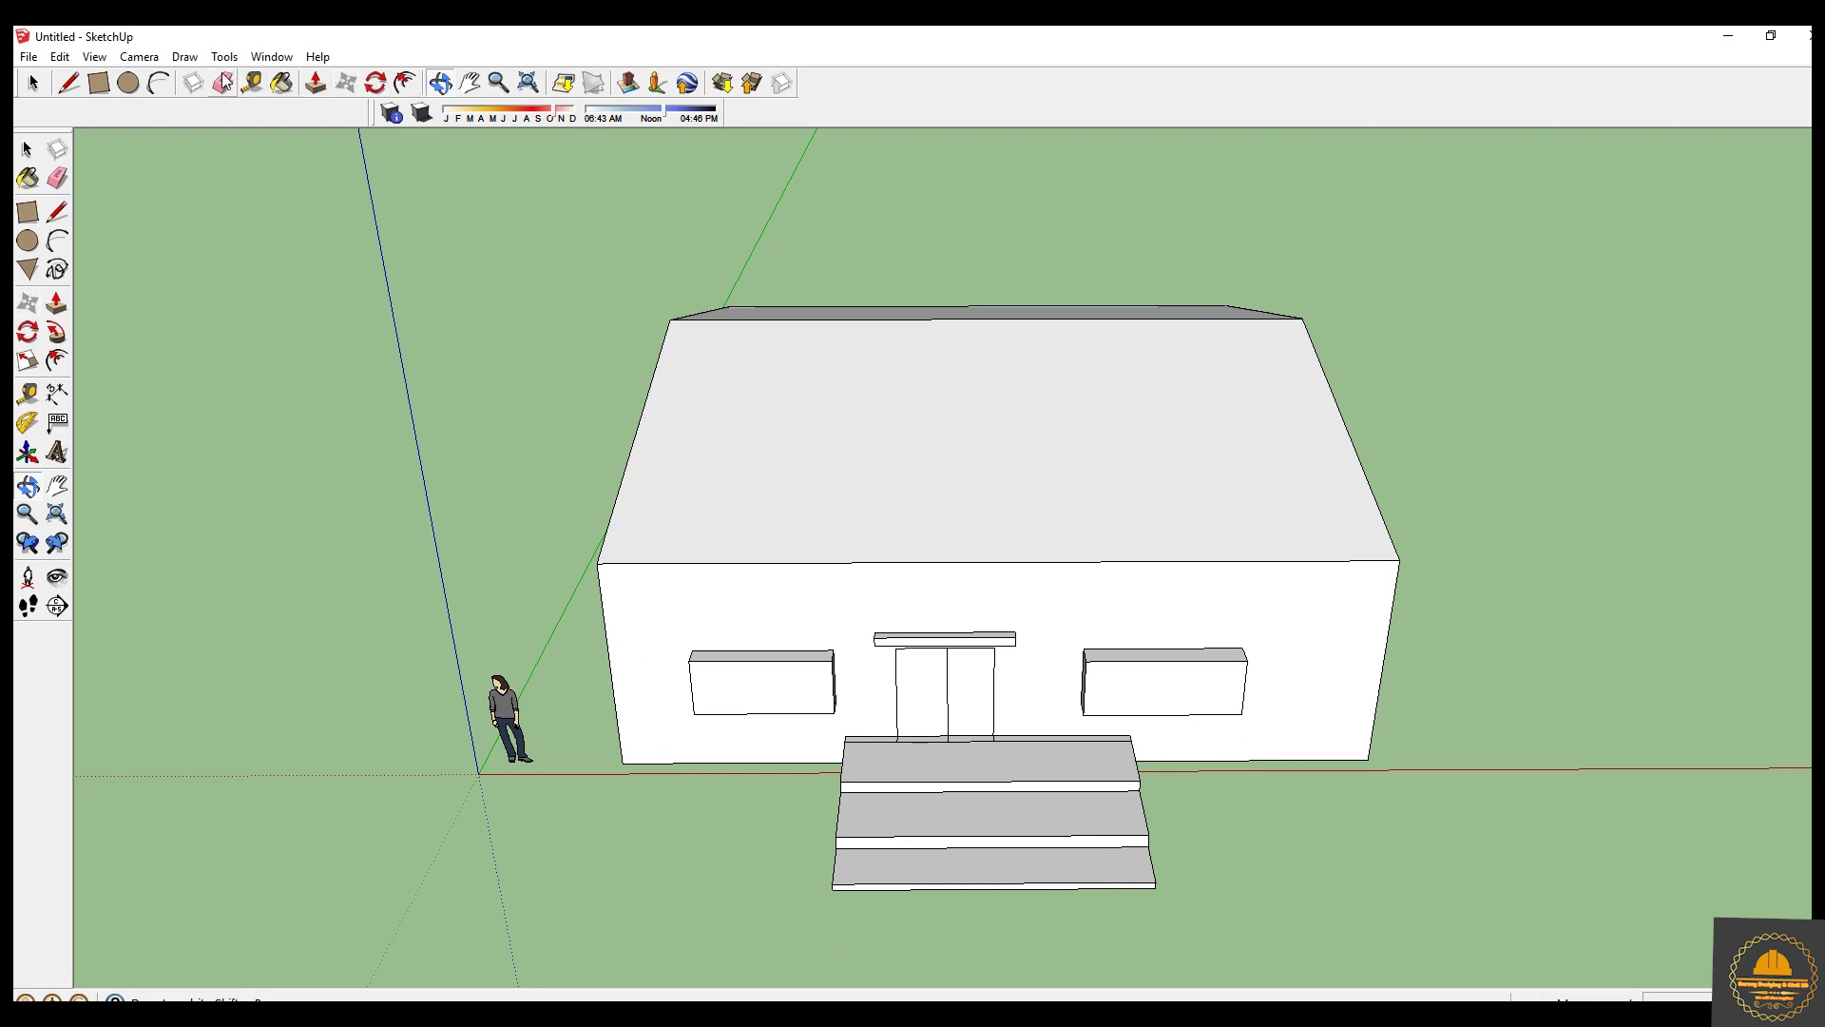
Move the front roof slope face straight up, raising the ridge and the front eave together.
click(35, 85)
click(346, 83)
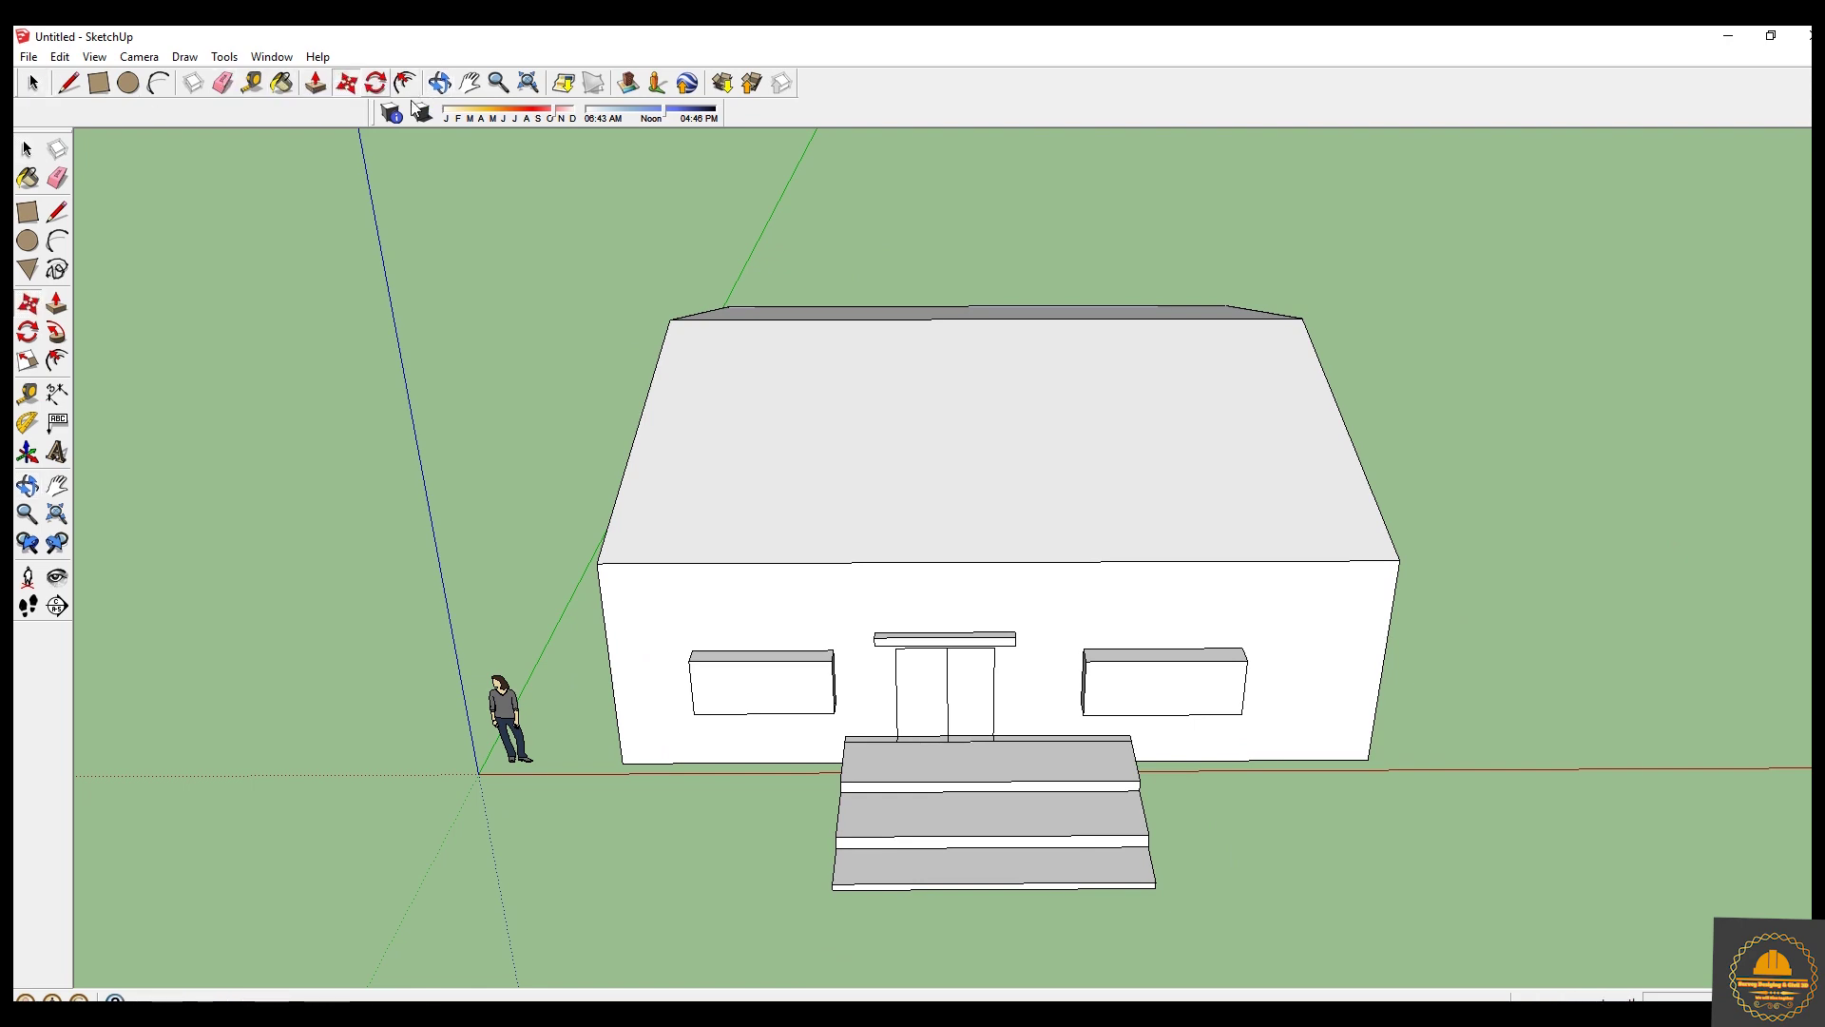
drag(941, 323, 917, 289)
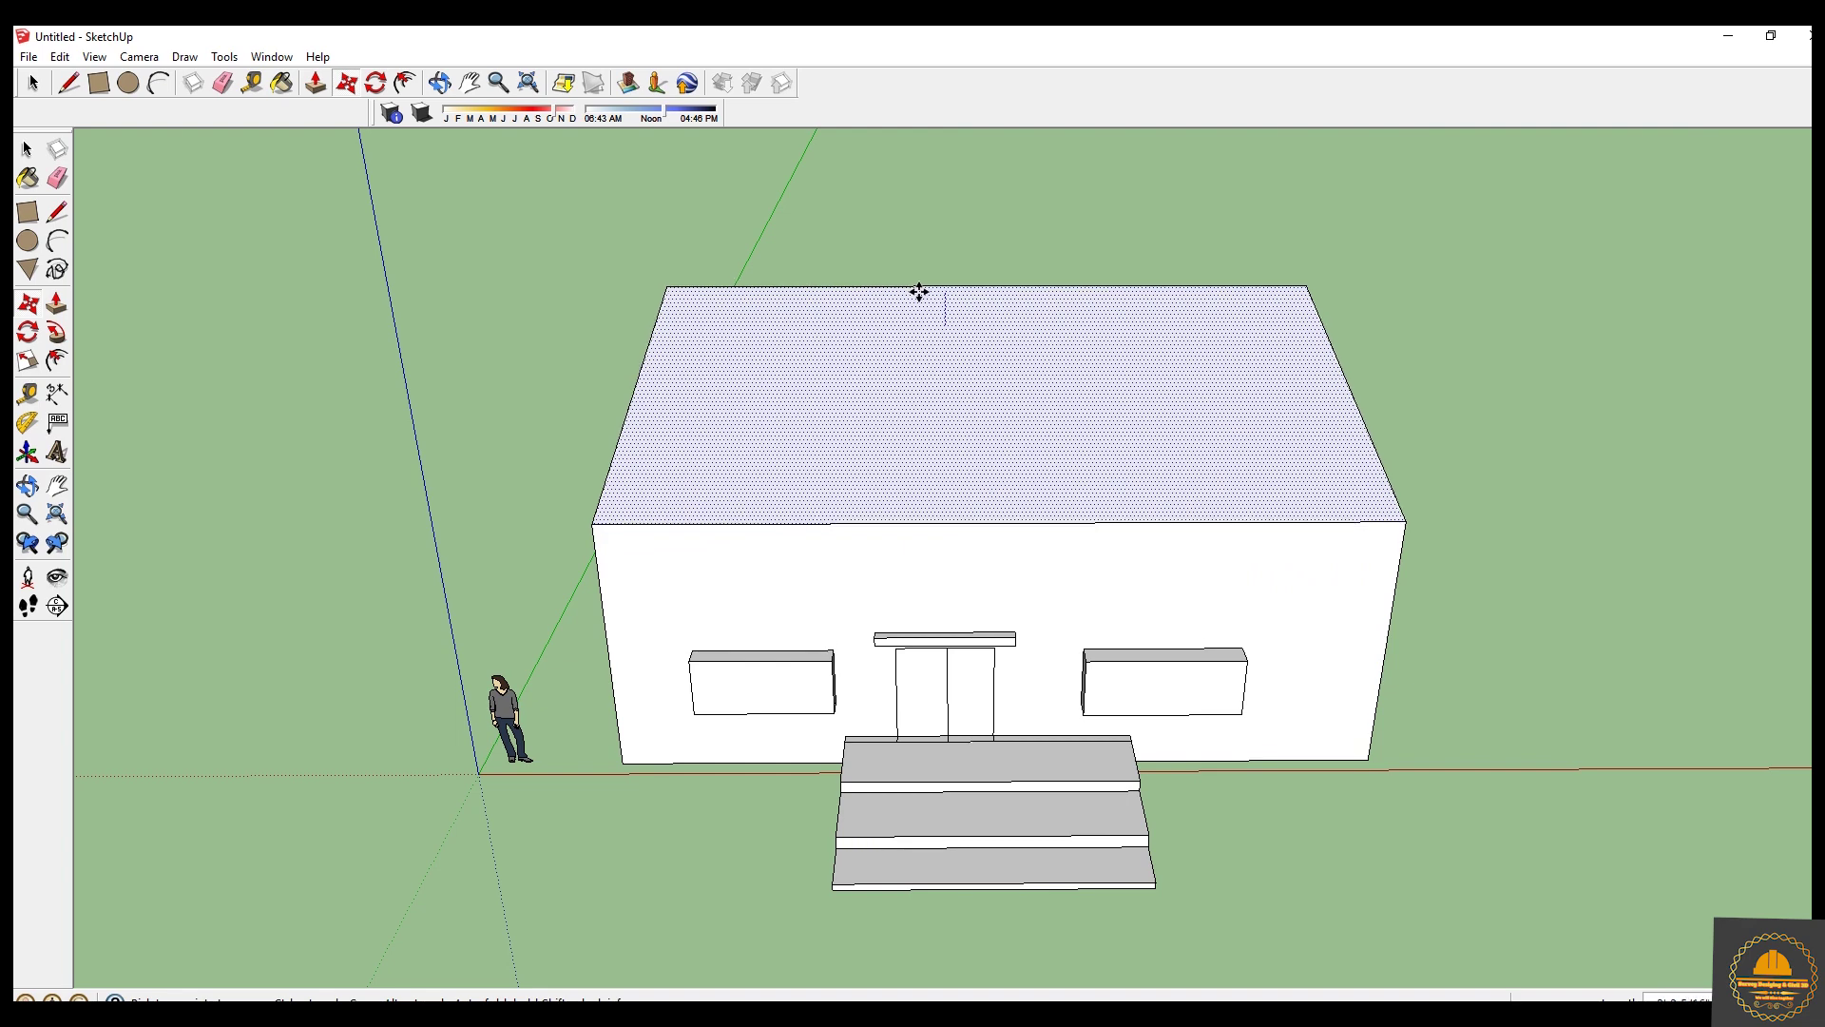
click(442, 83)
drag(1303, 619, 1360, 517)
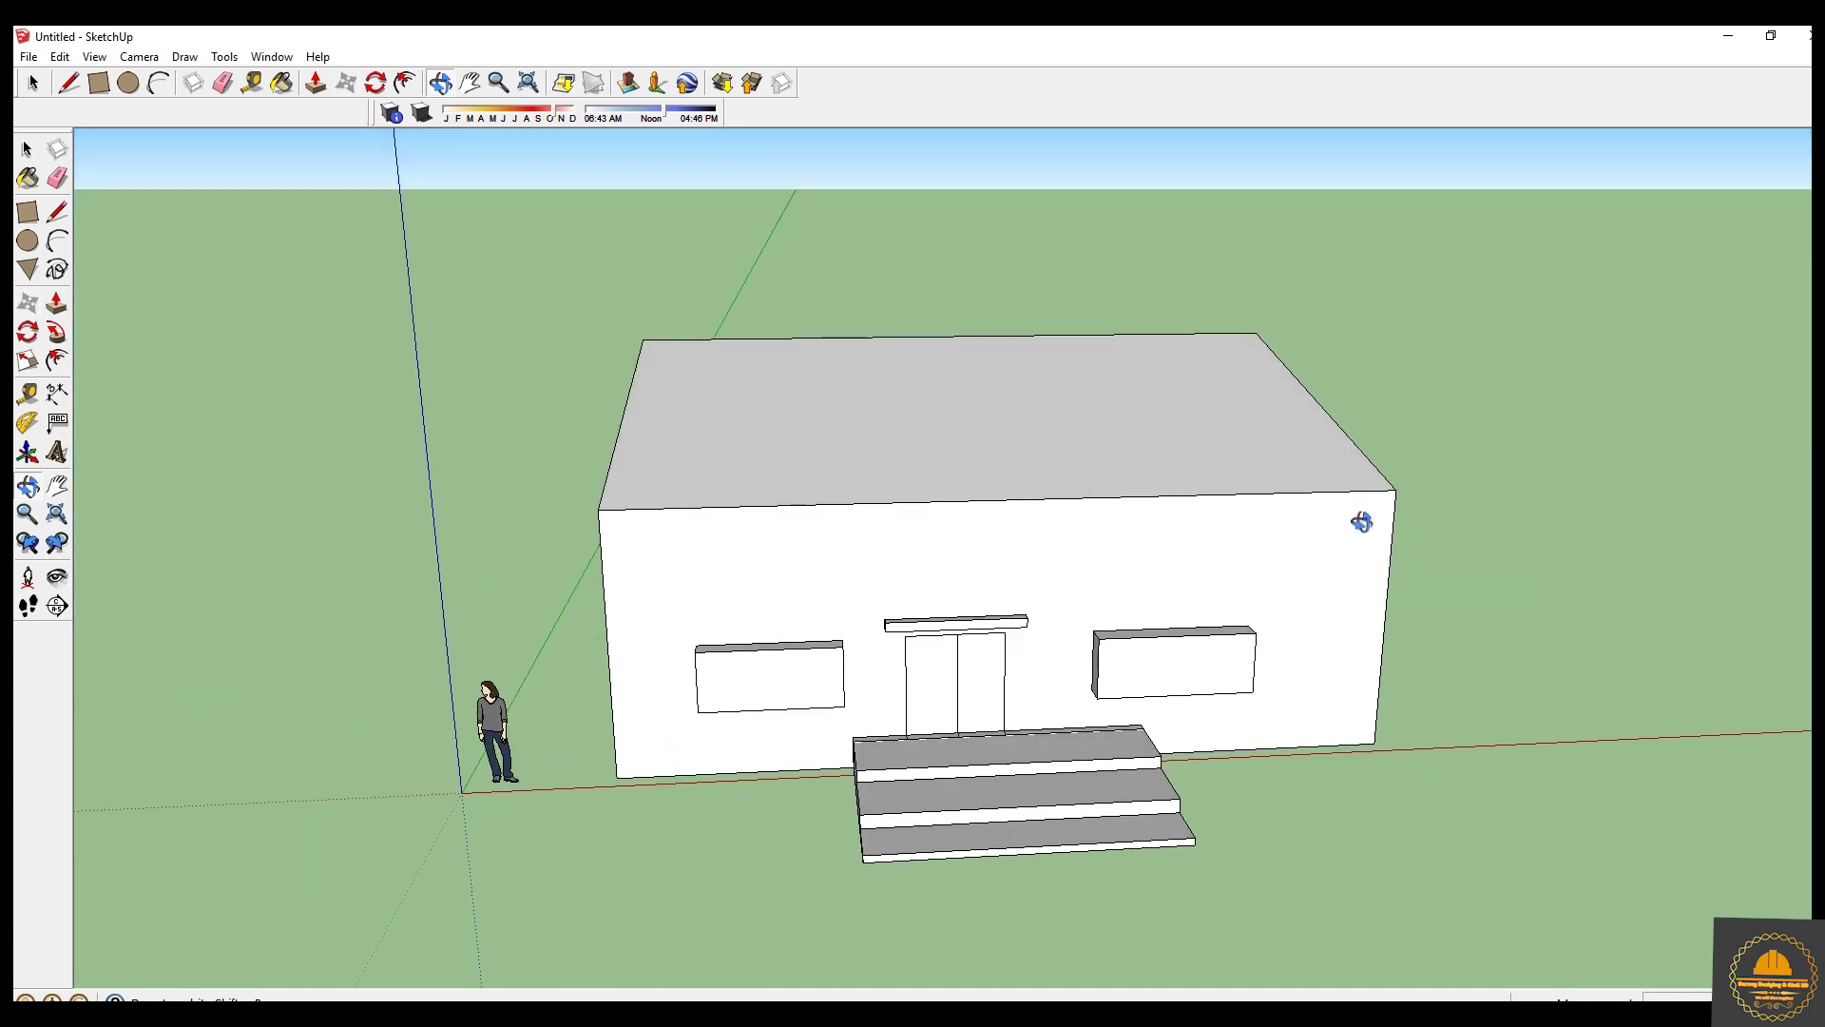
drag(1043, 635, 921, 644)
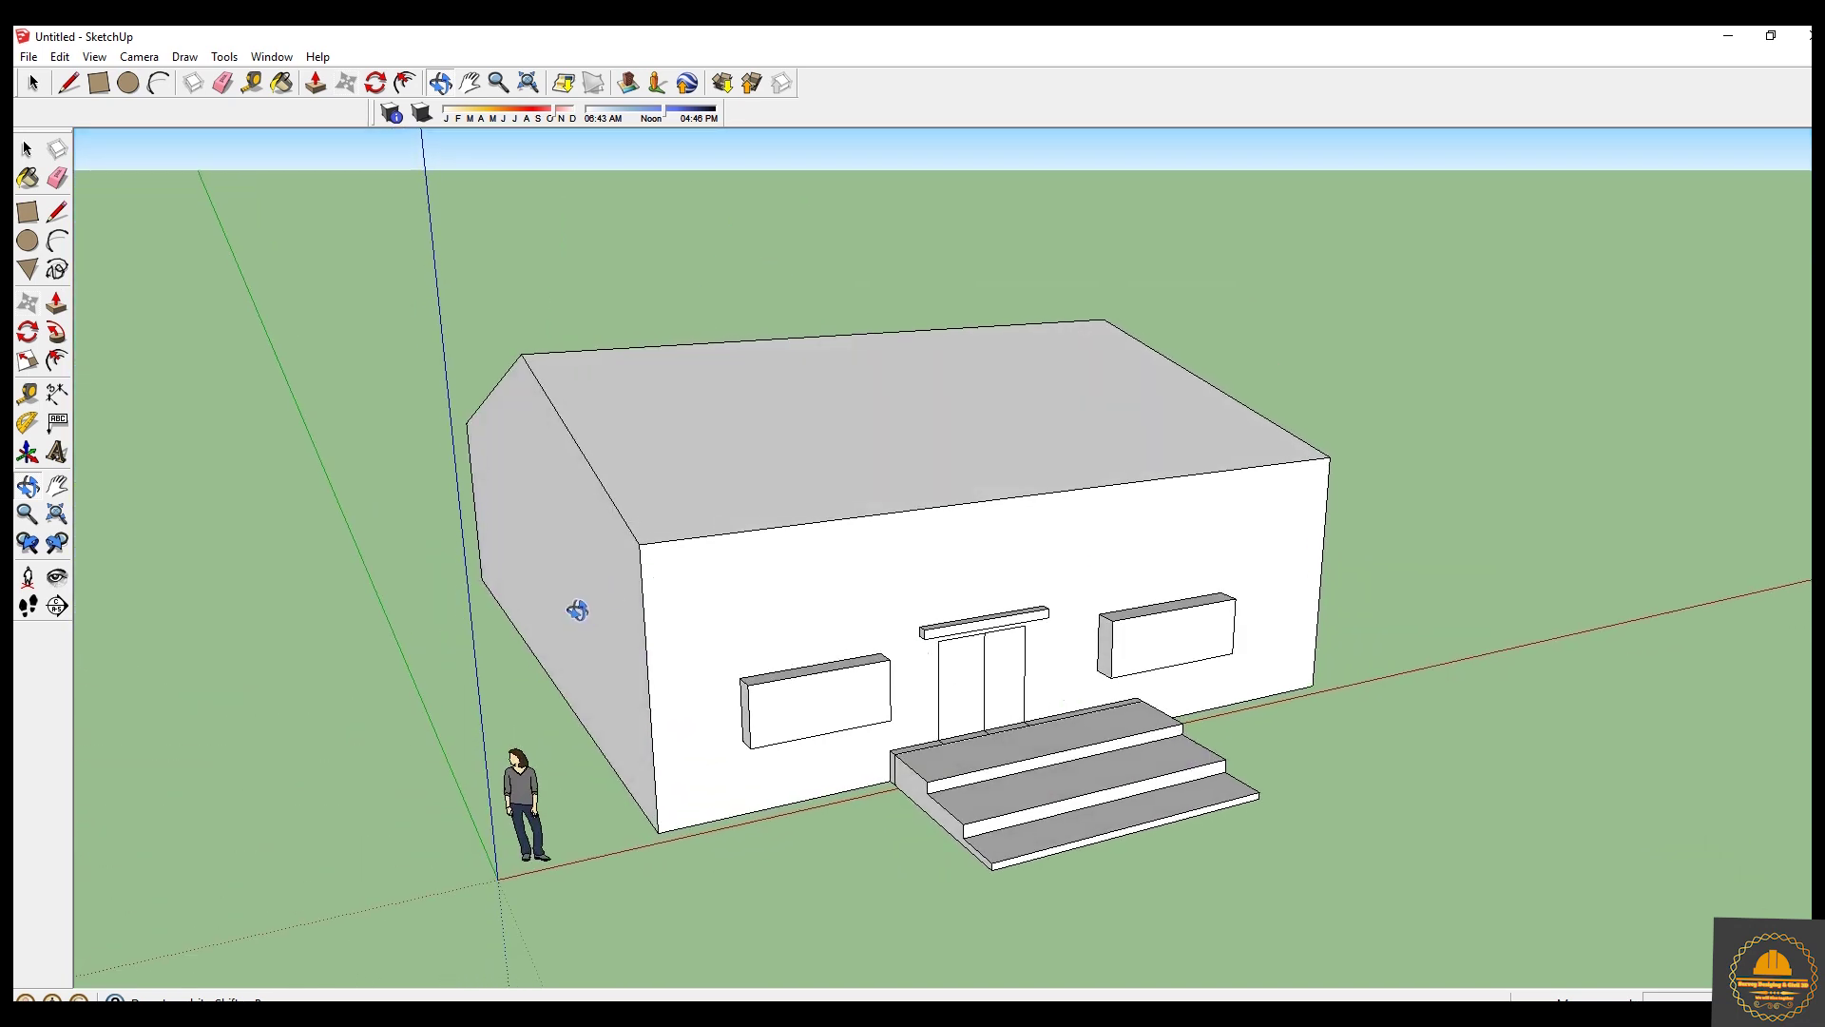
Draw a narrow rectangle on the ground along the outside of the side wall nearest the origin.
click(100, 85)
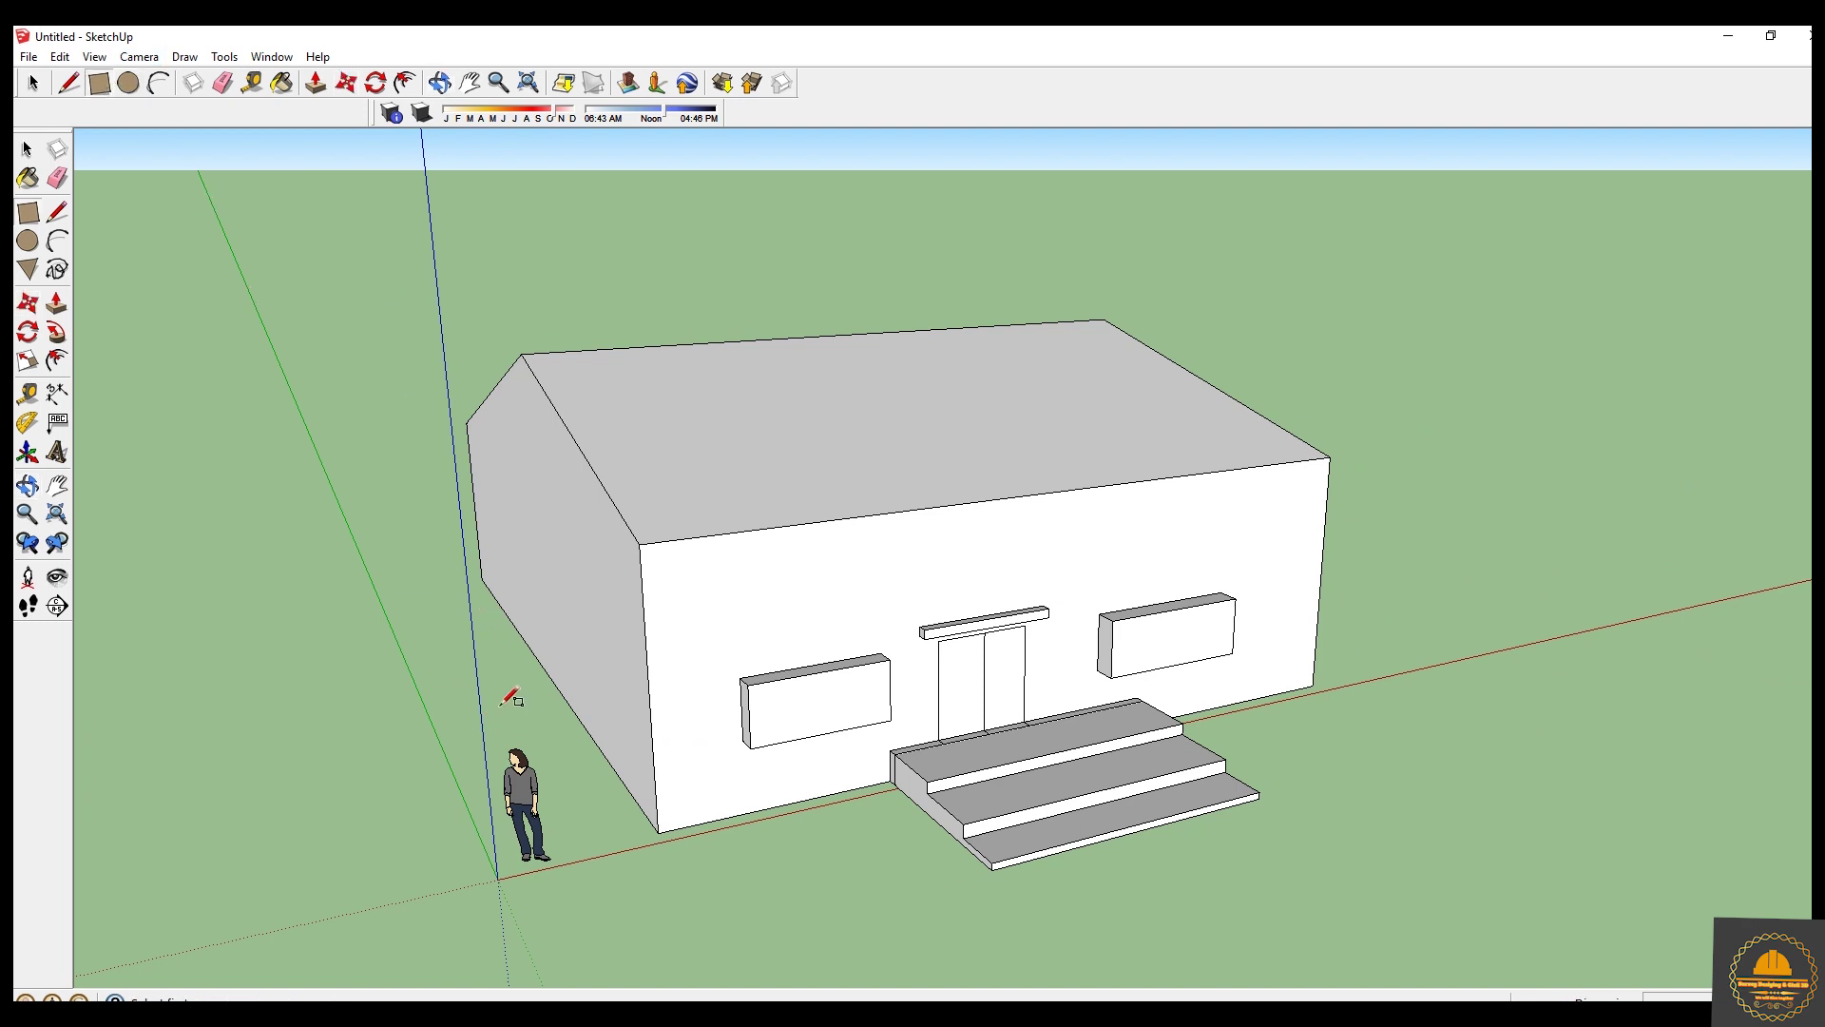
click(481, 609)
key(Escape)
click(467, 590)
click(552, 714)
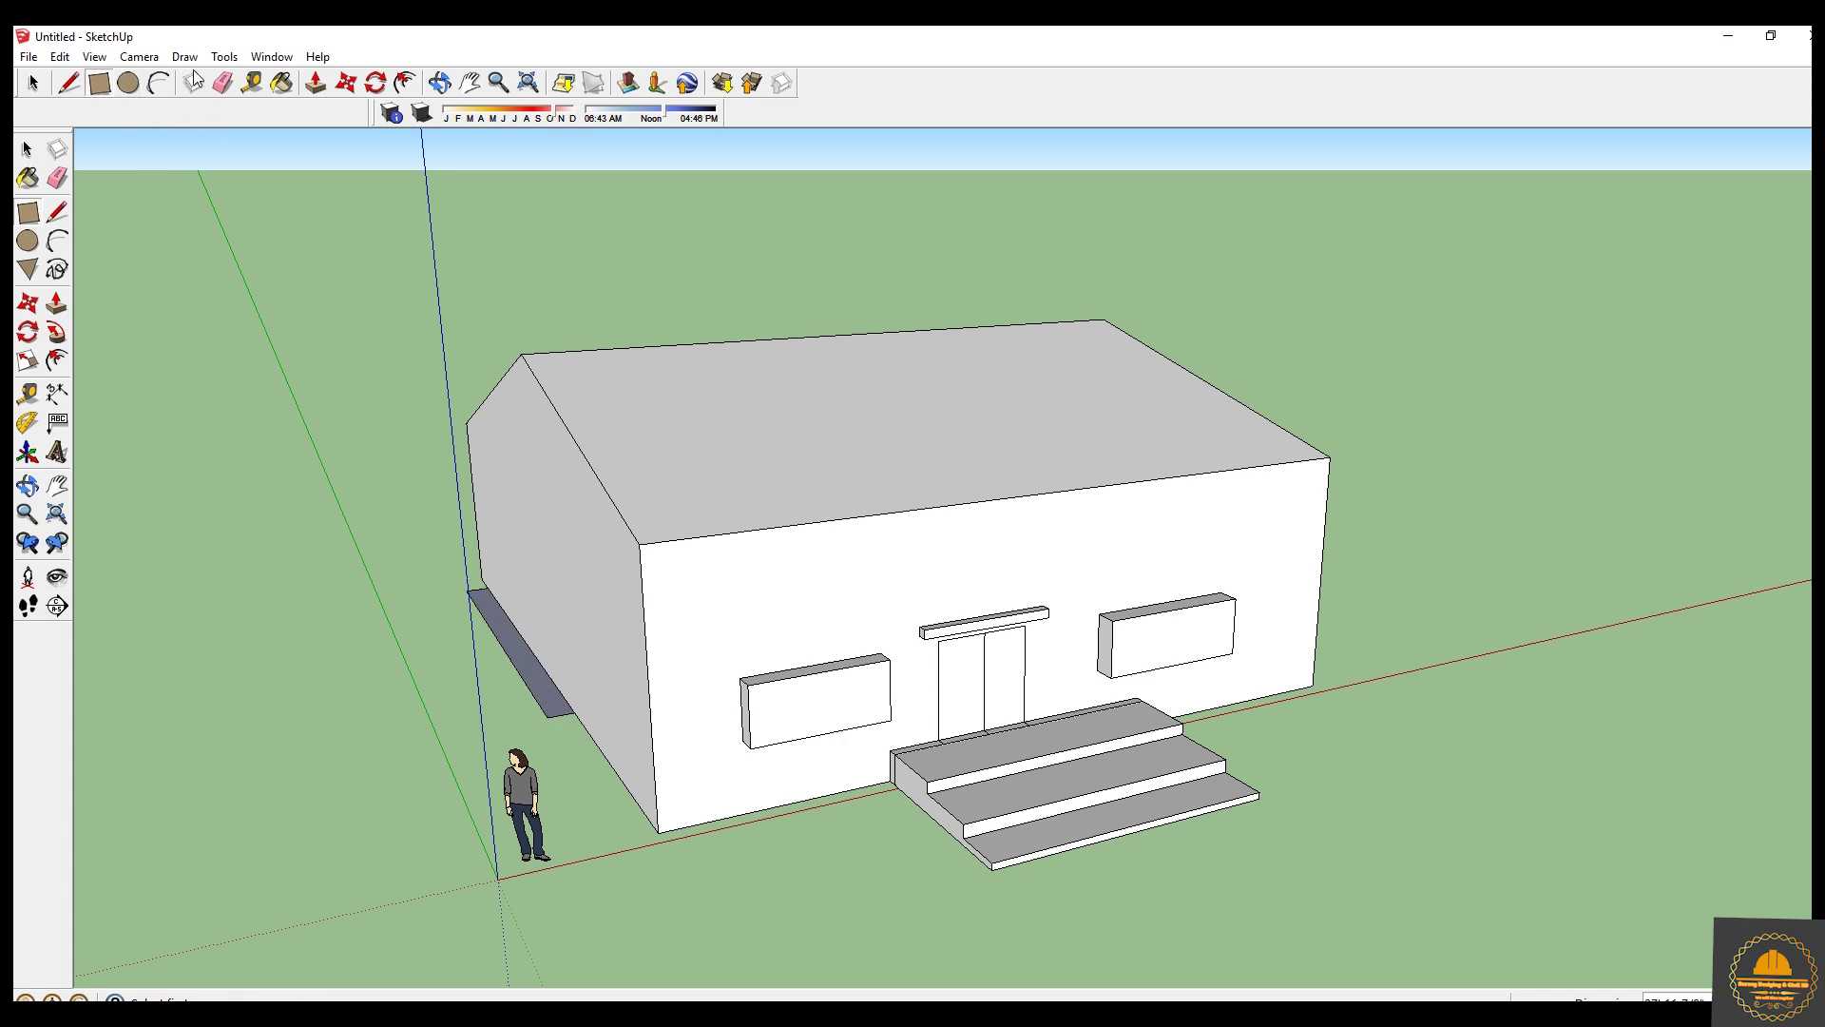
Push/Pull the narrow ground rectangle upward into a tall chimney slab rising above the roof ridge.
click(33, 84)
click(315, 85)
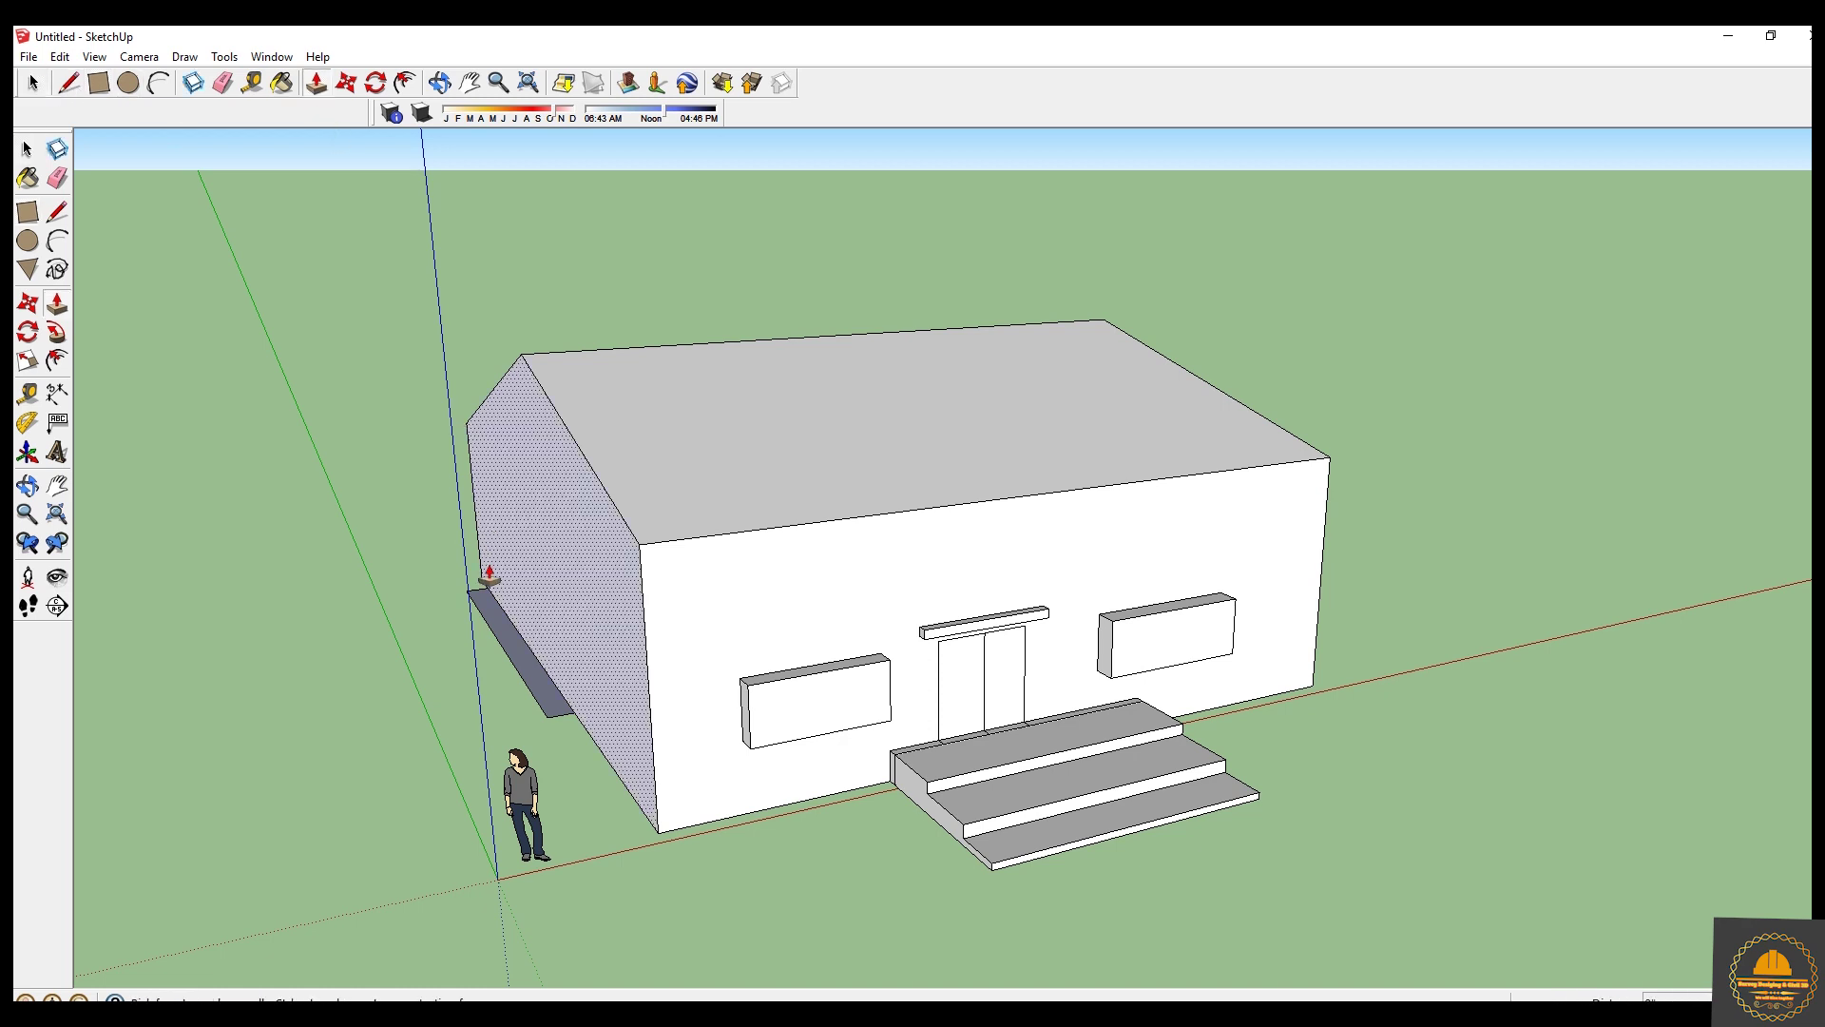
click(529, 666)
drag(534, 385, 538, 268)
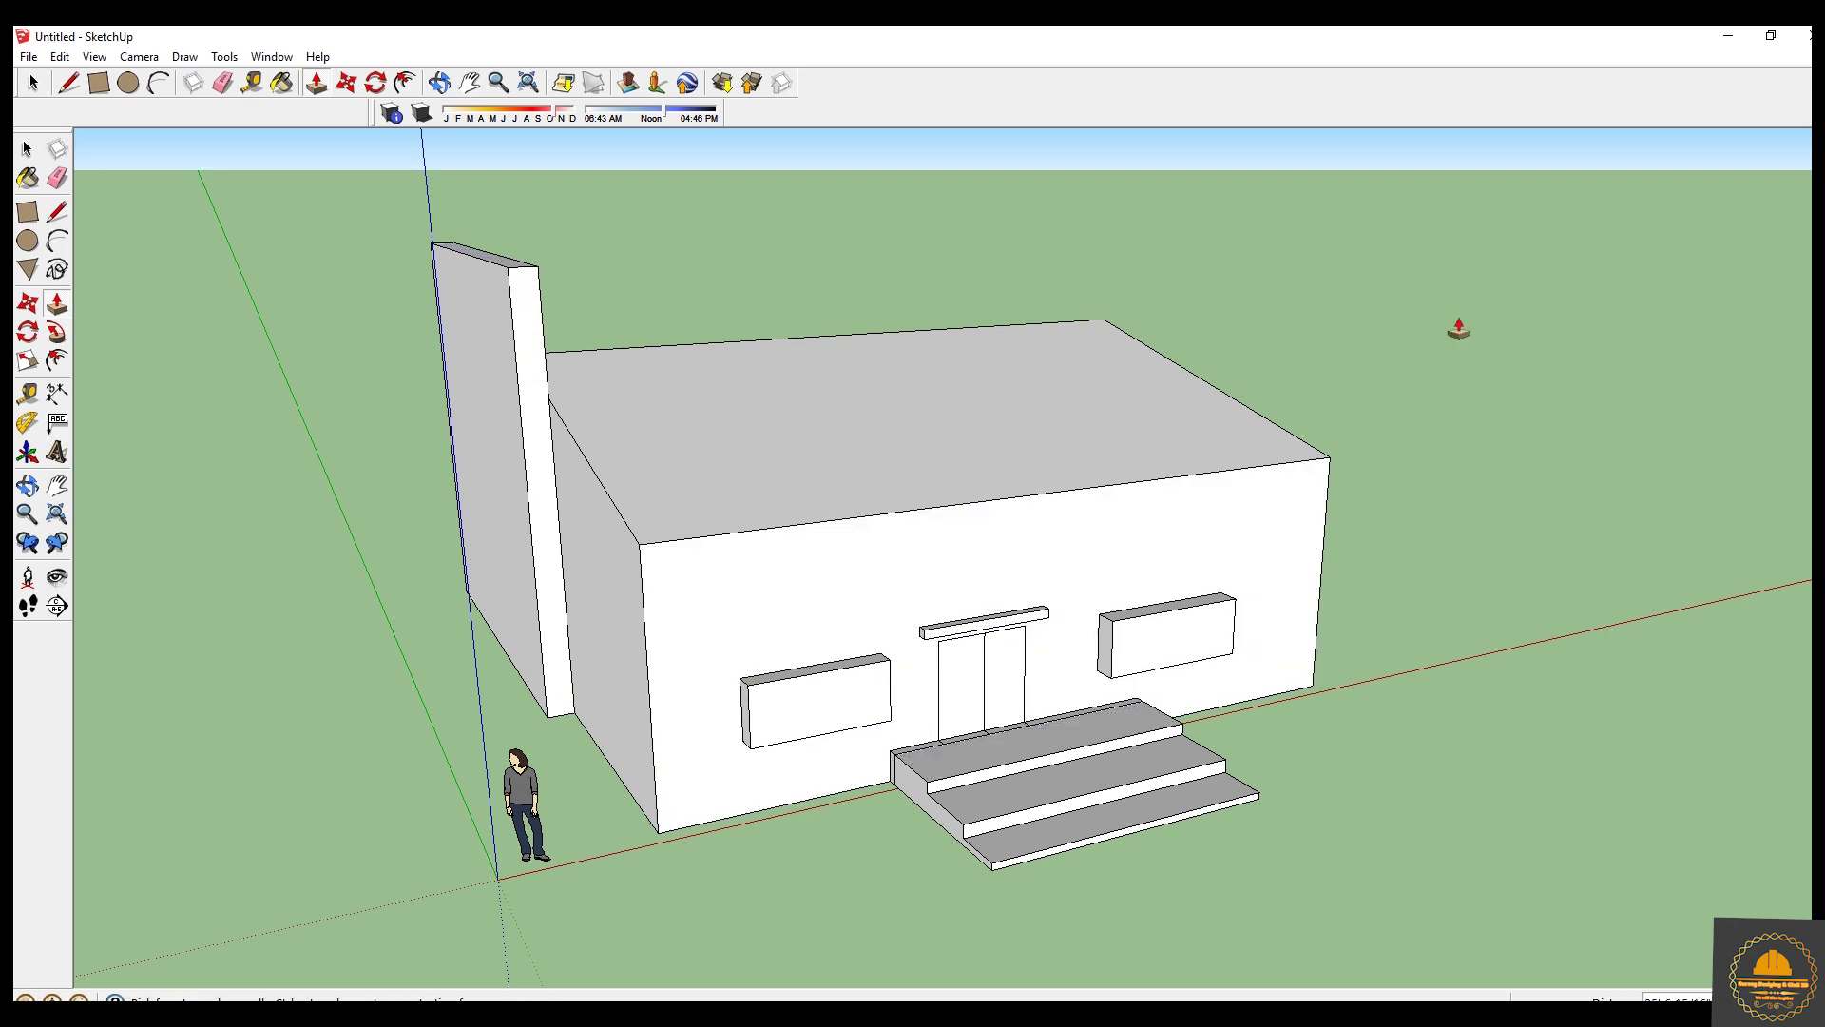
drag(1223, 624, 1179, 645)
key(Escape)
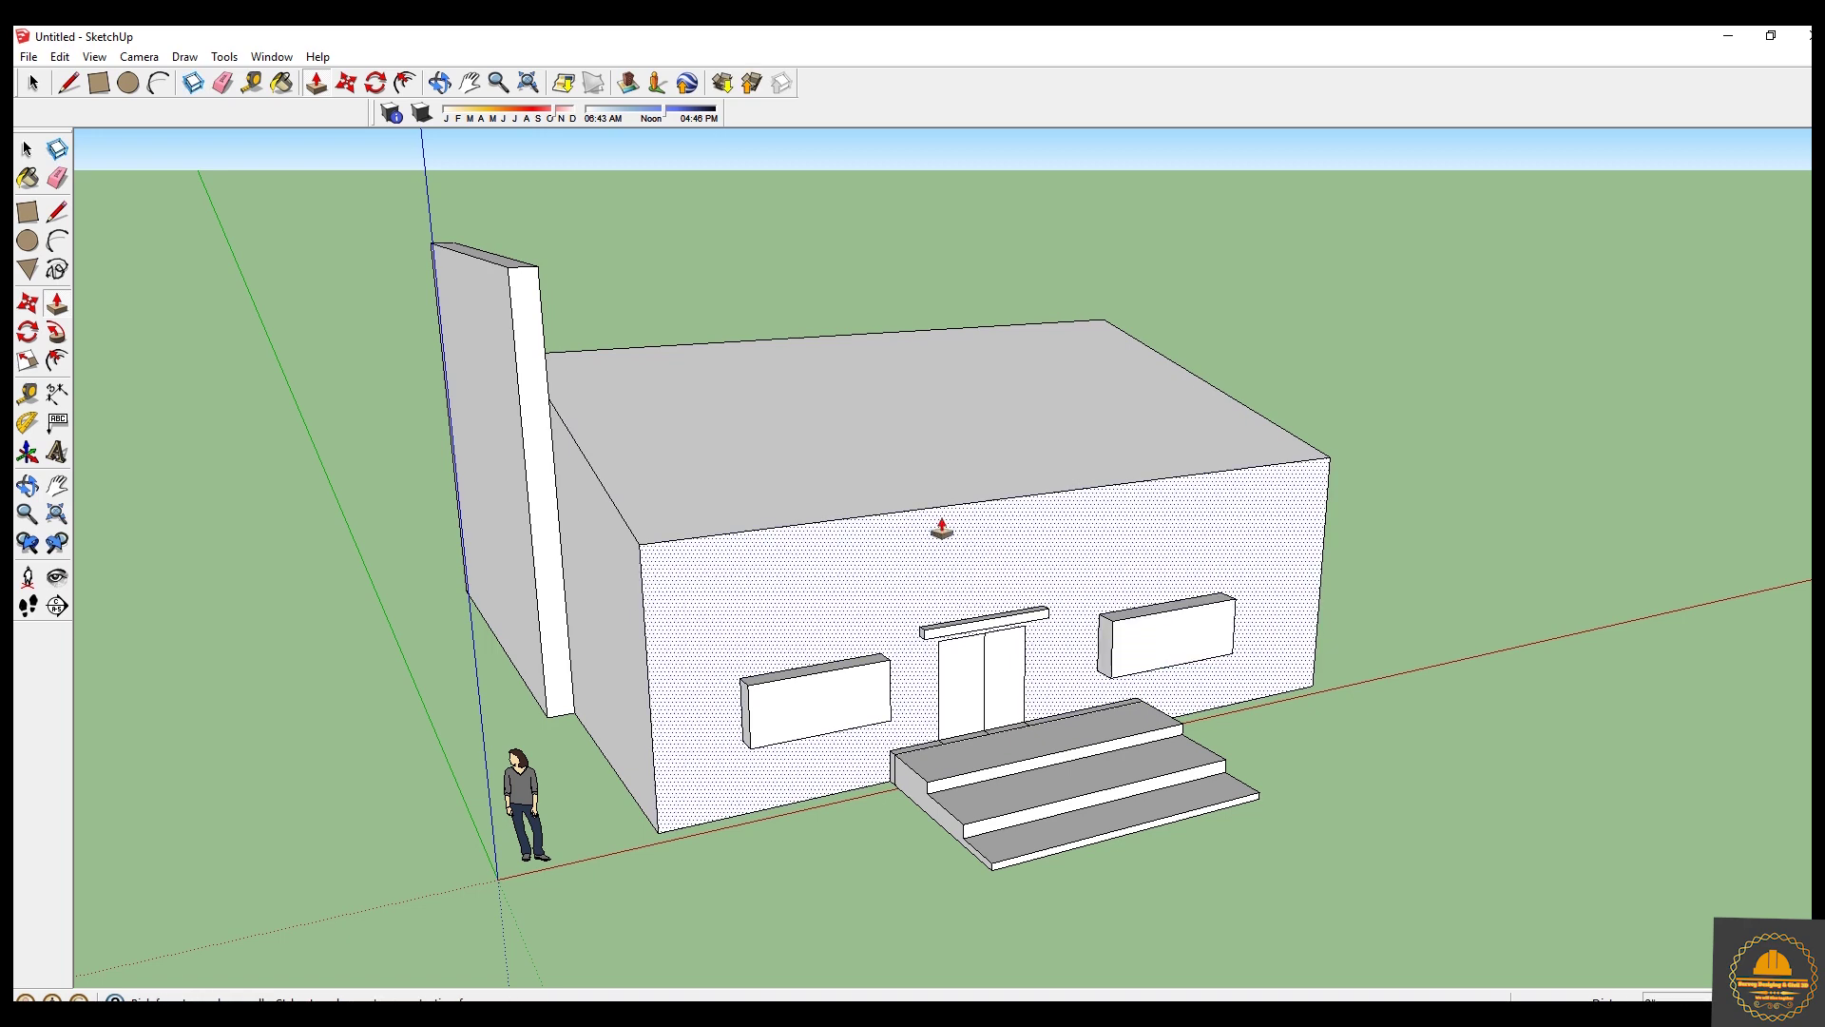
Try to move the large outer face of the chimney slab toward the front of the building, and undo the move.
click(439, 83)
drag(1271, 691, 1160, 693)
drag(348, 380, 983, 461)
scroll(652, 575, down, 3)
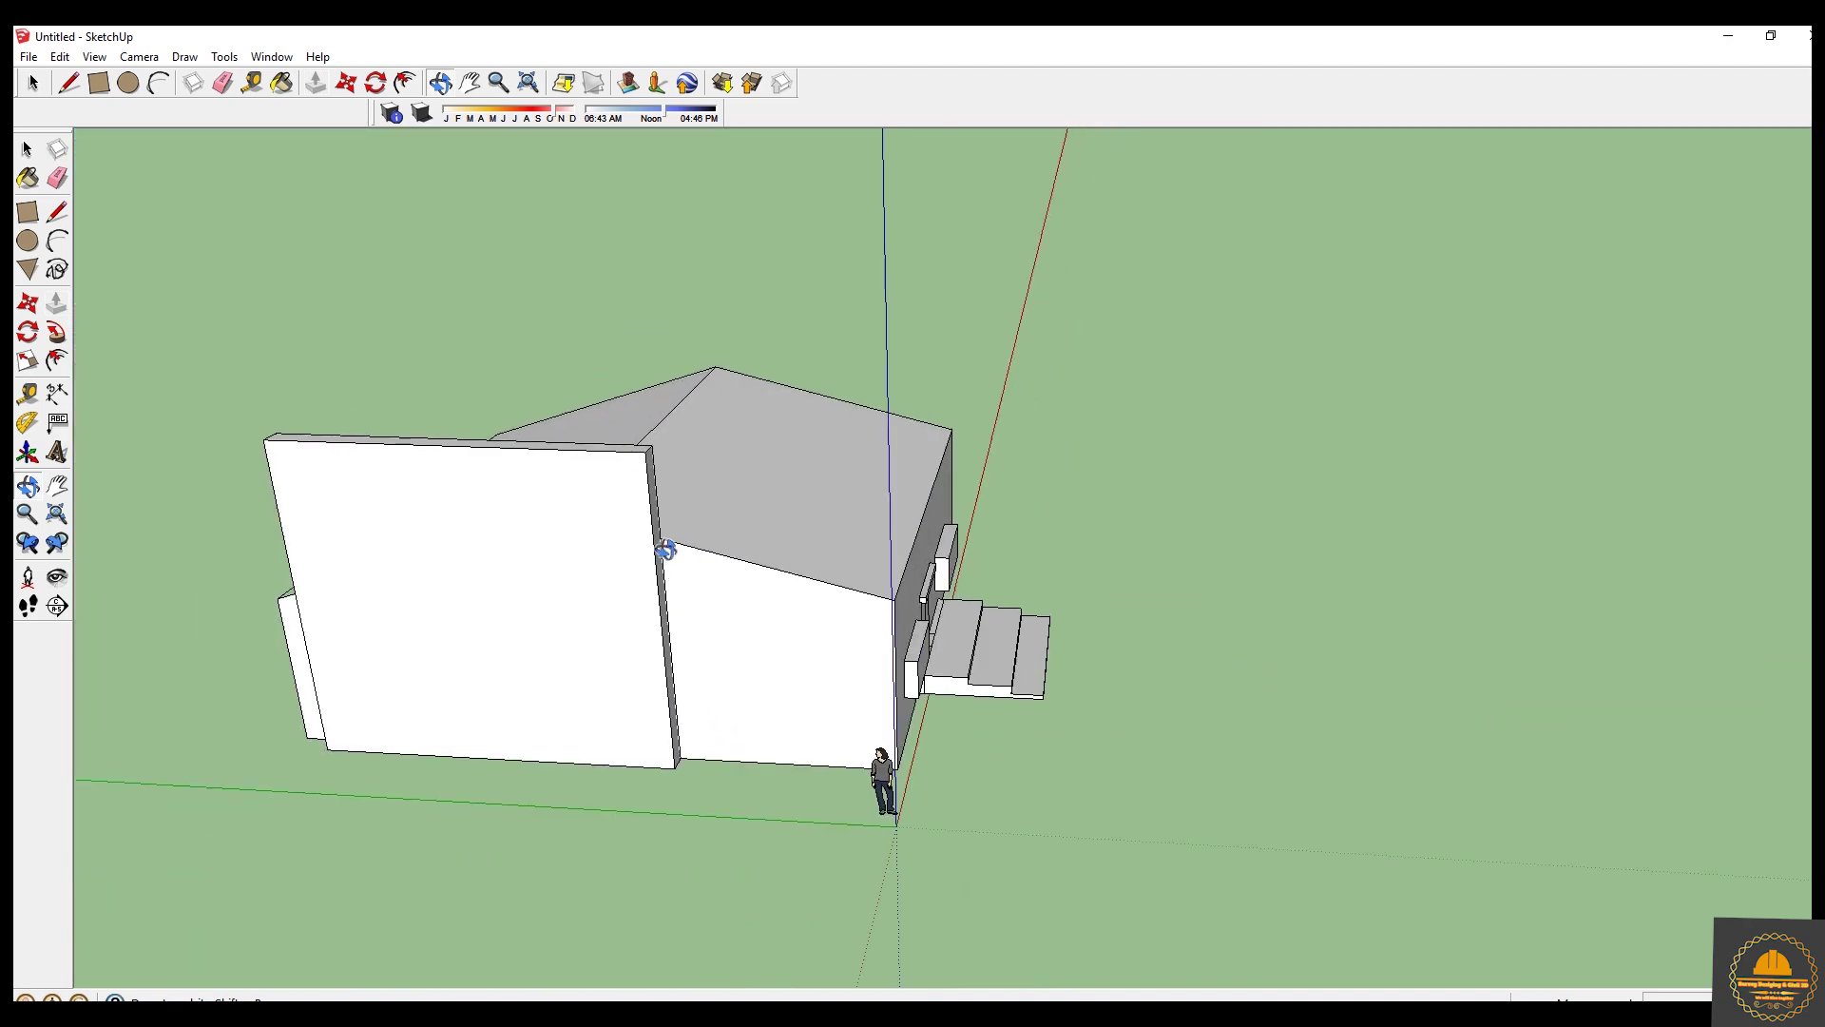
drag(1292, 505, 1279, 507)
click(348, 85)
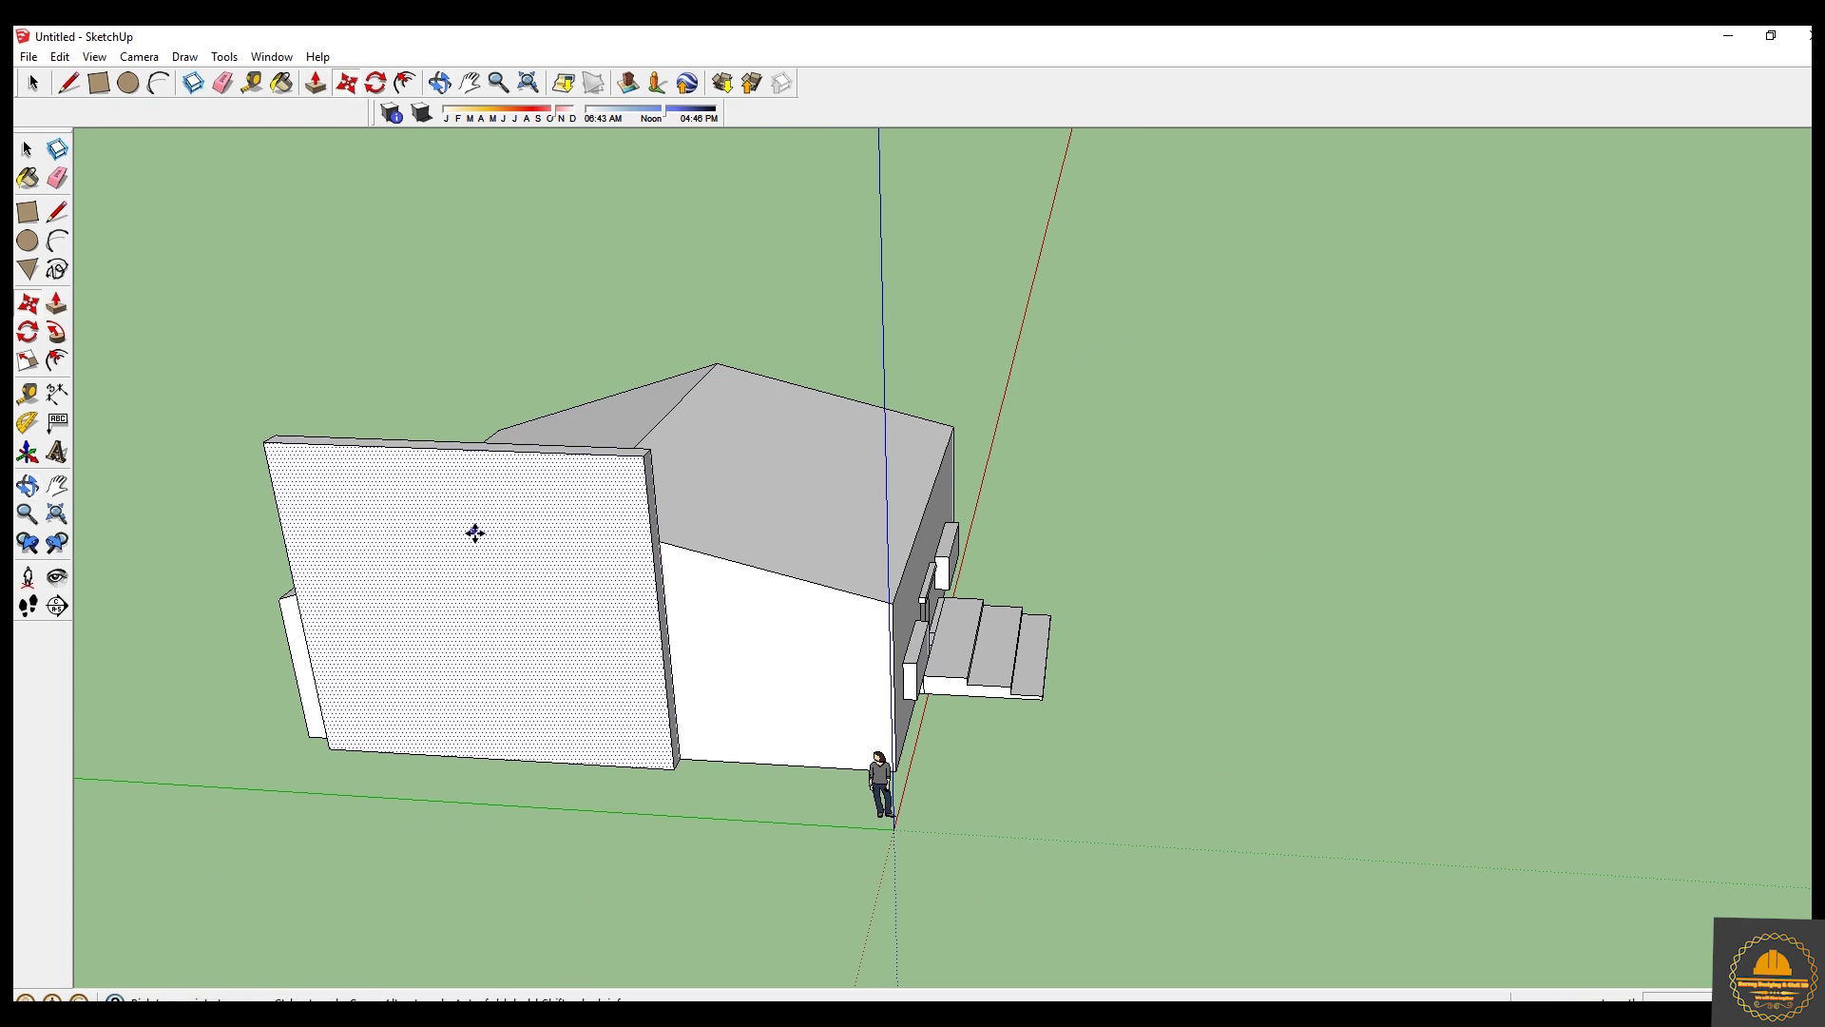
click(472, 530)
click(554, 549)
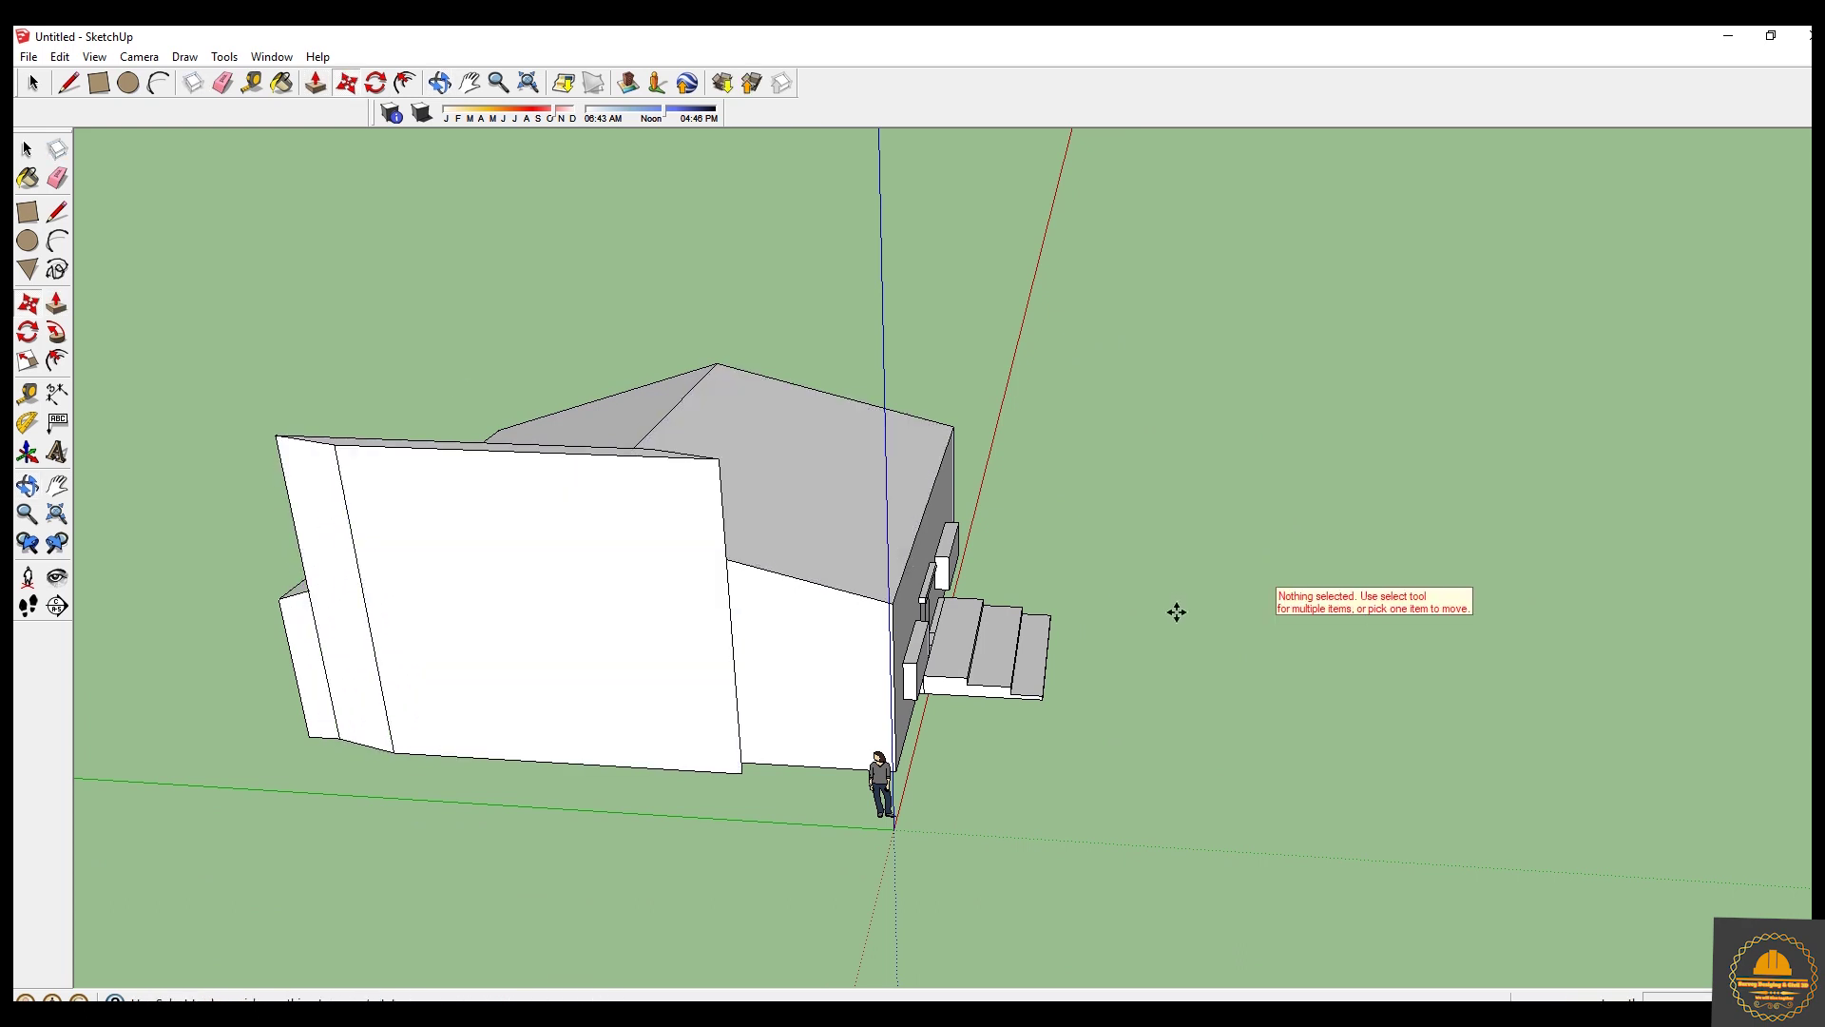
key(ctrl+z)
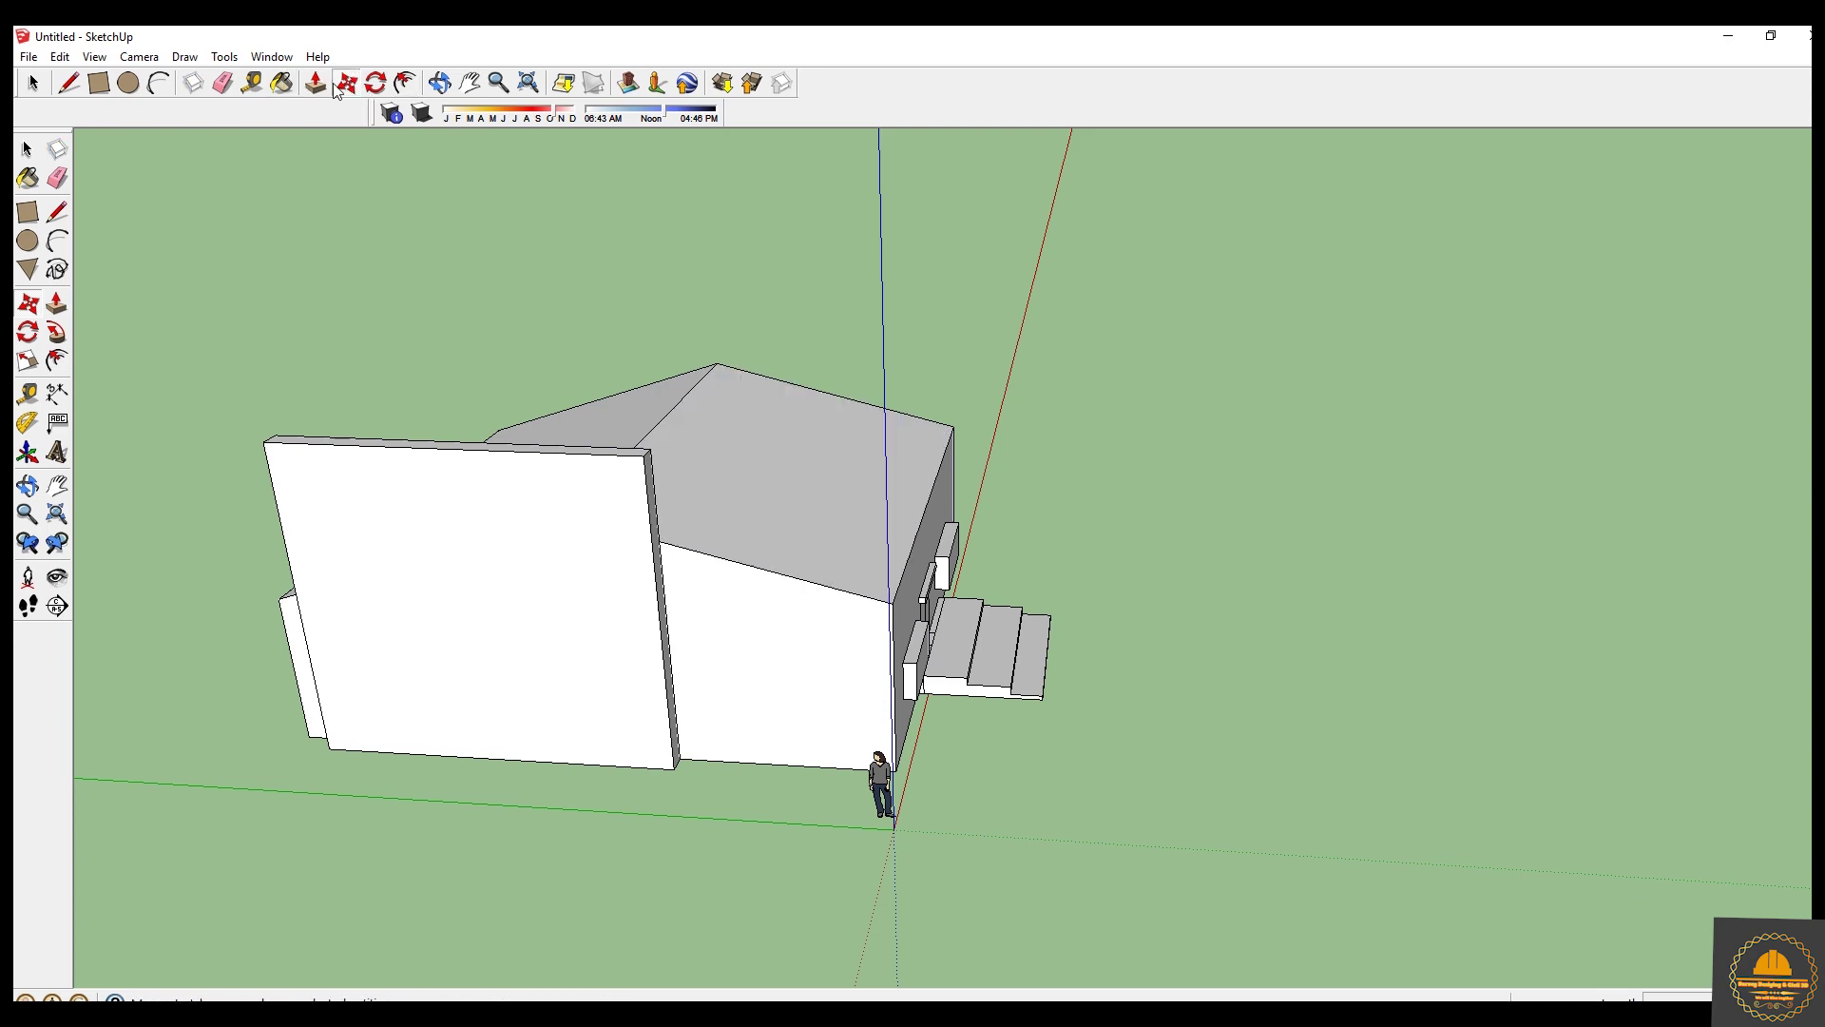
Paint both door leaves and the front of the lintel above them with the Tile_Border_Travertine material.
click(441, 83)
drag(1091, 490, 1198, 583)
scroll(997, 598, up, 2)
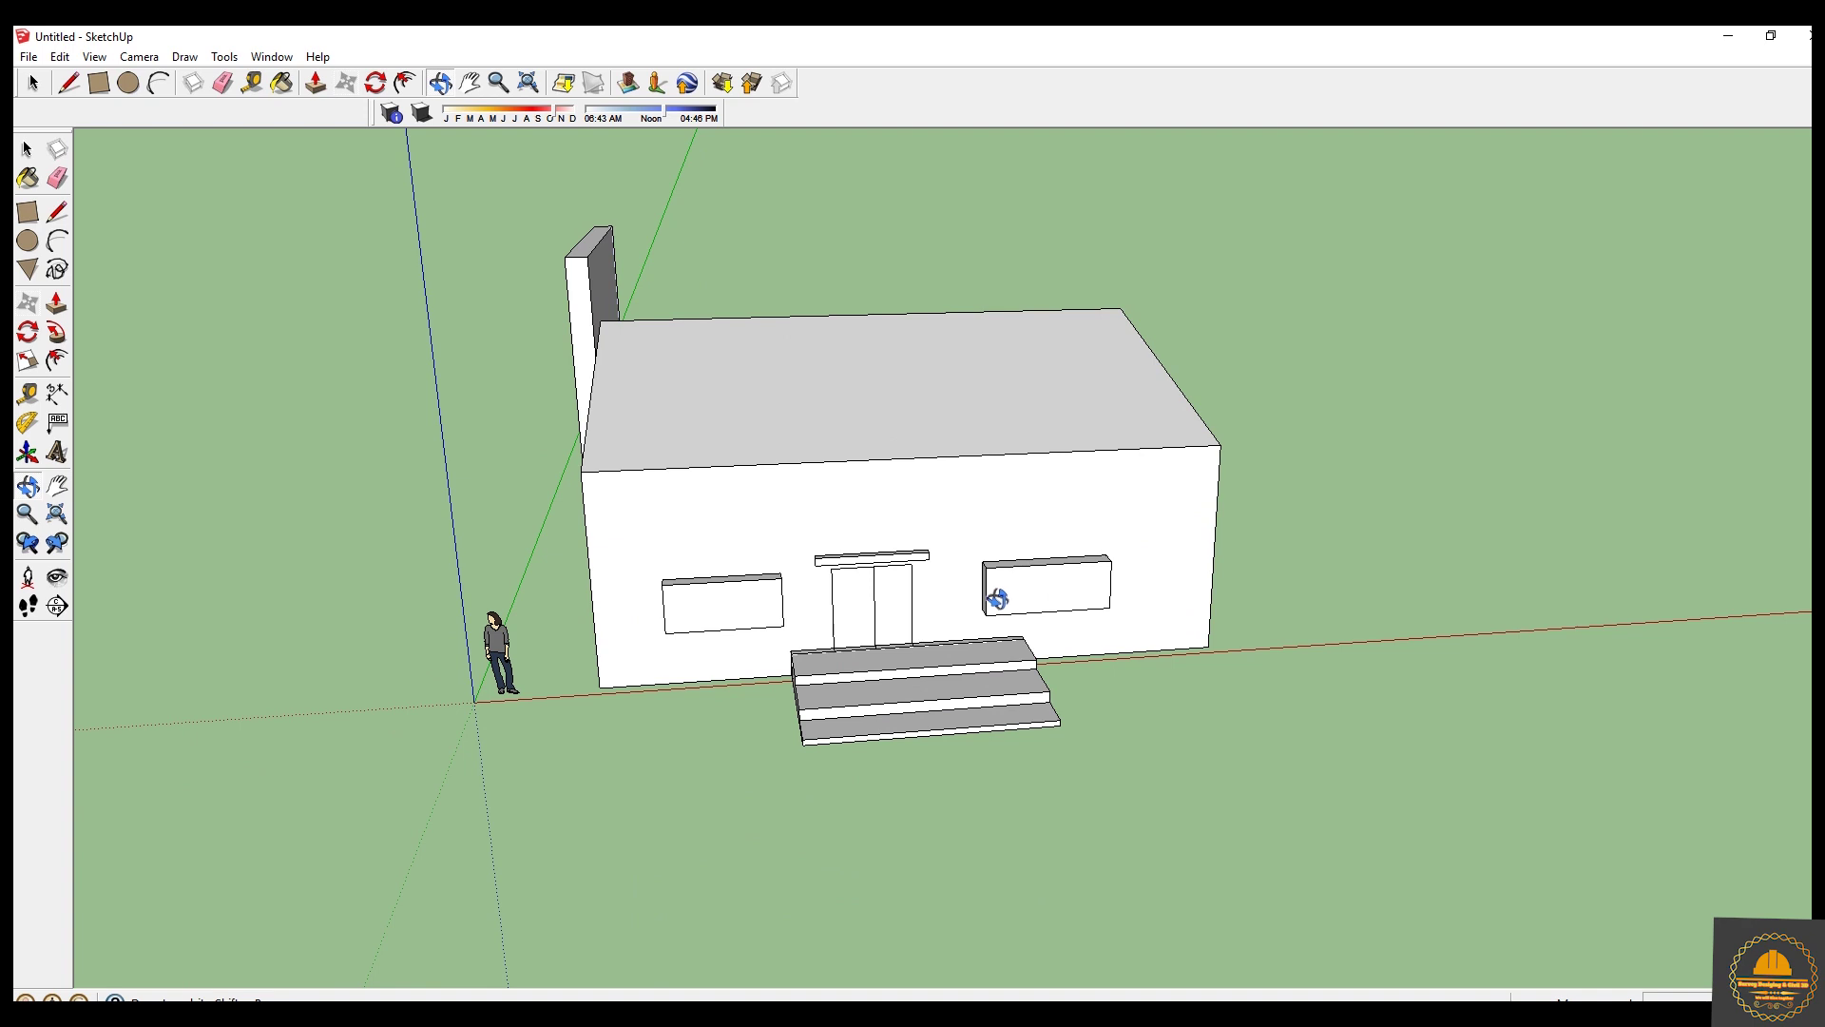
scroll(996, 598, up, 1)
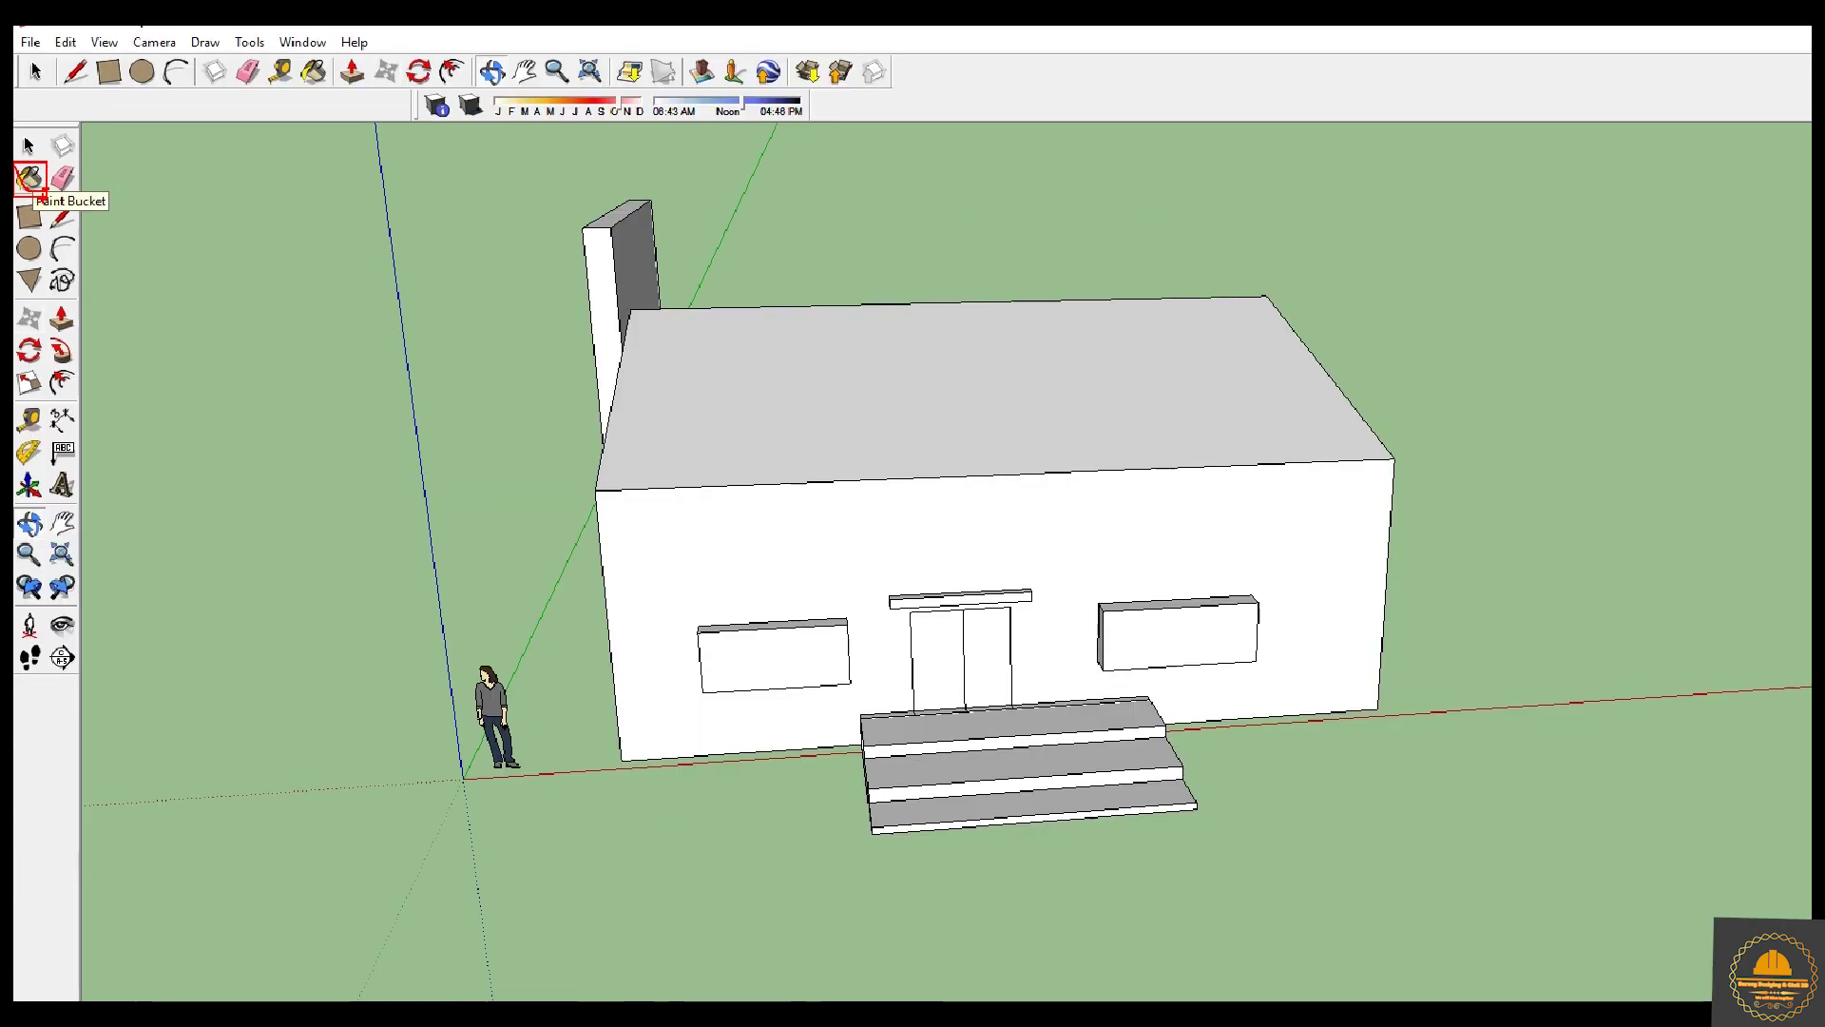
click(38, 183)
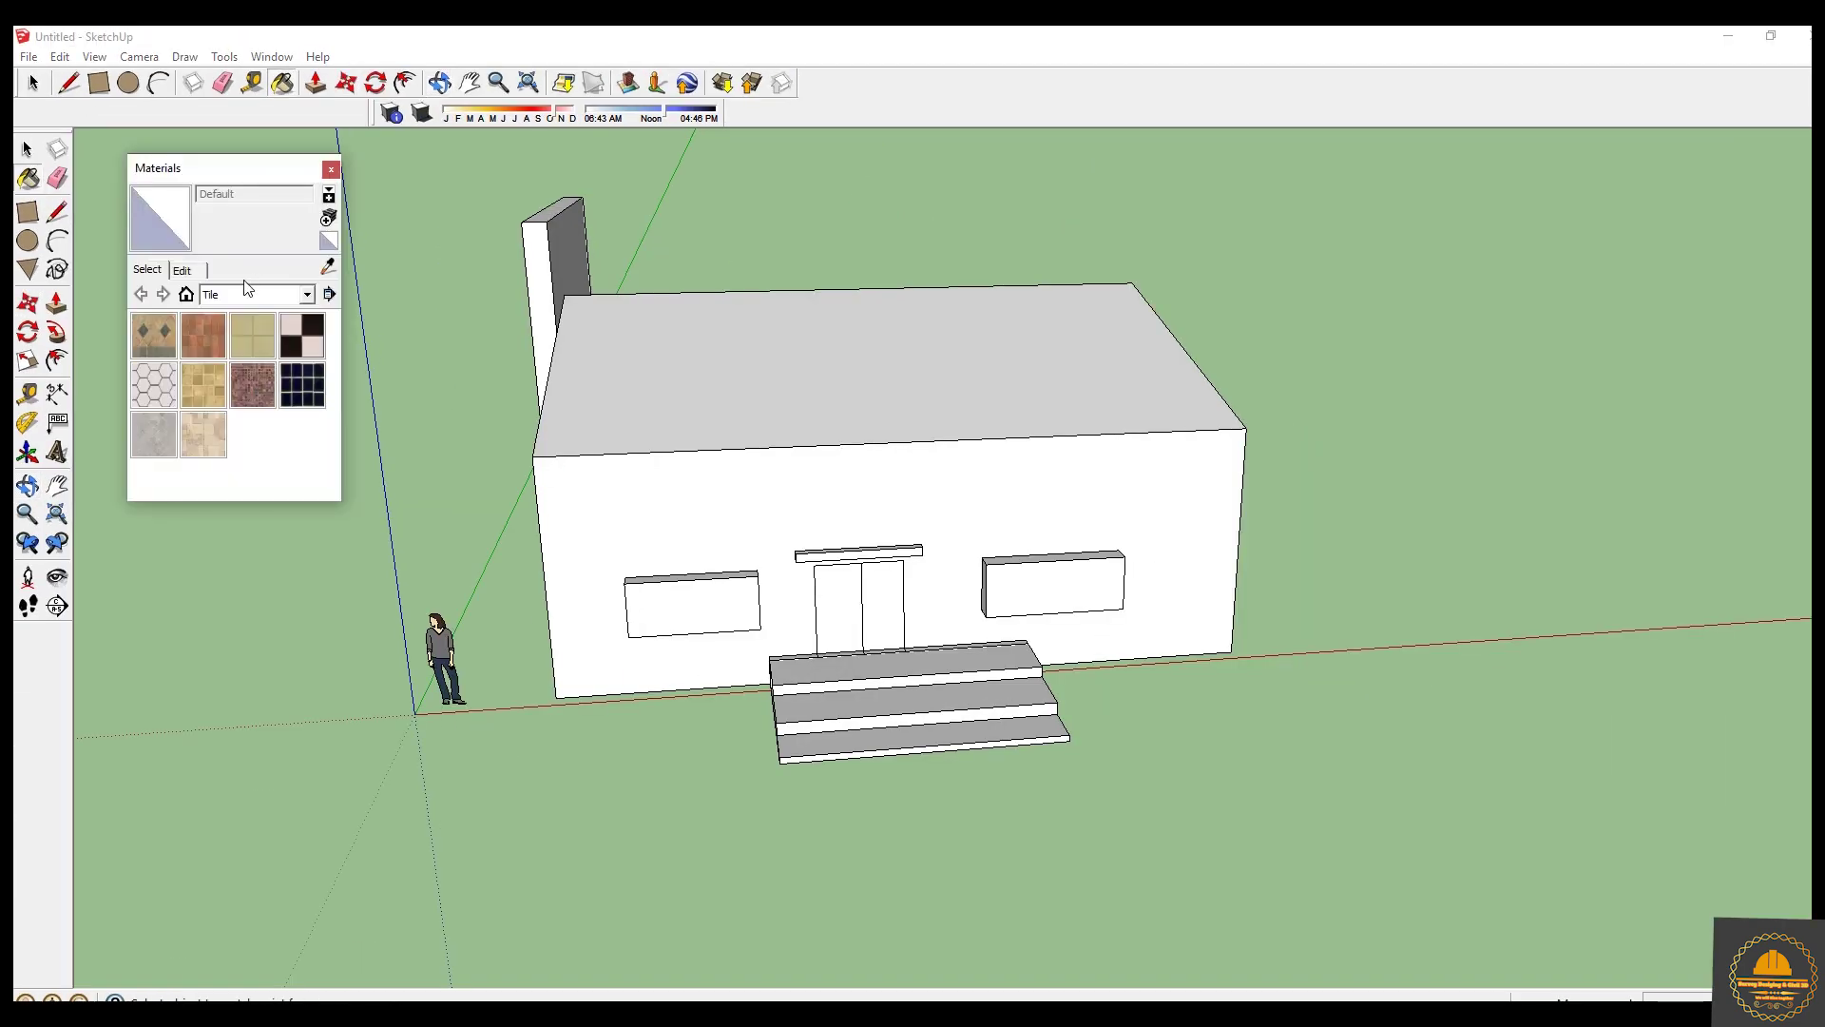
click(161, 350)
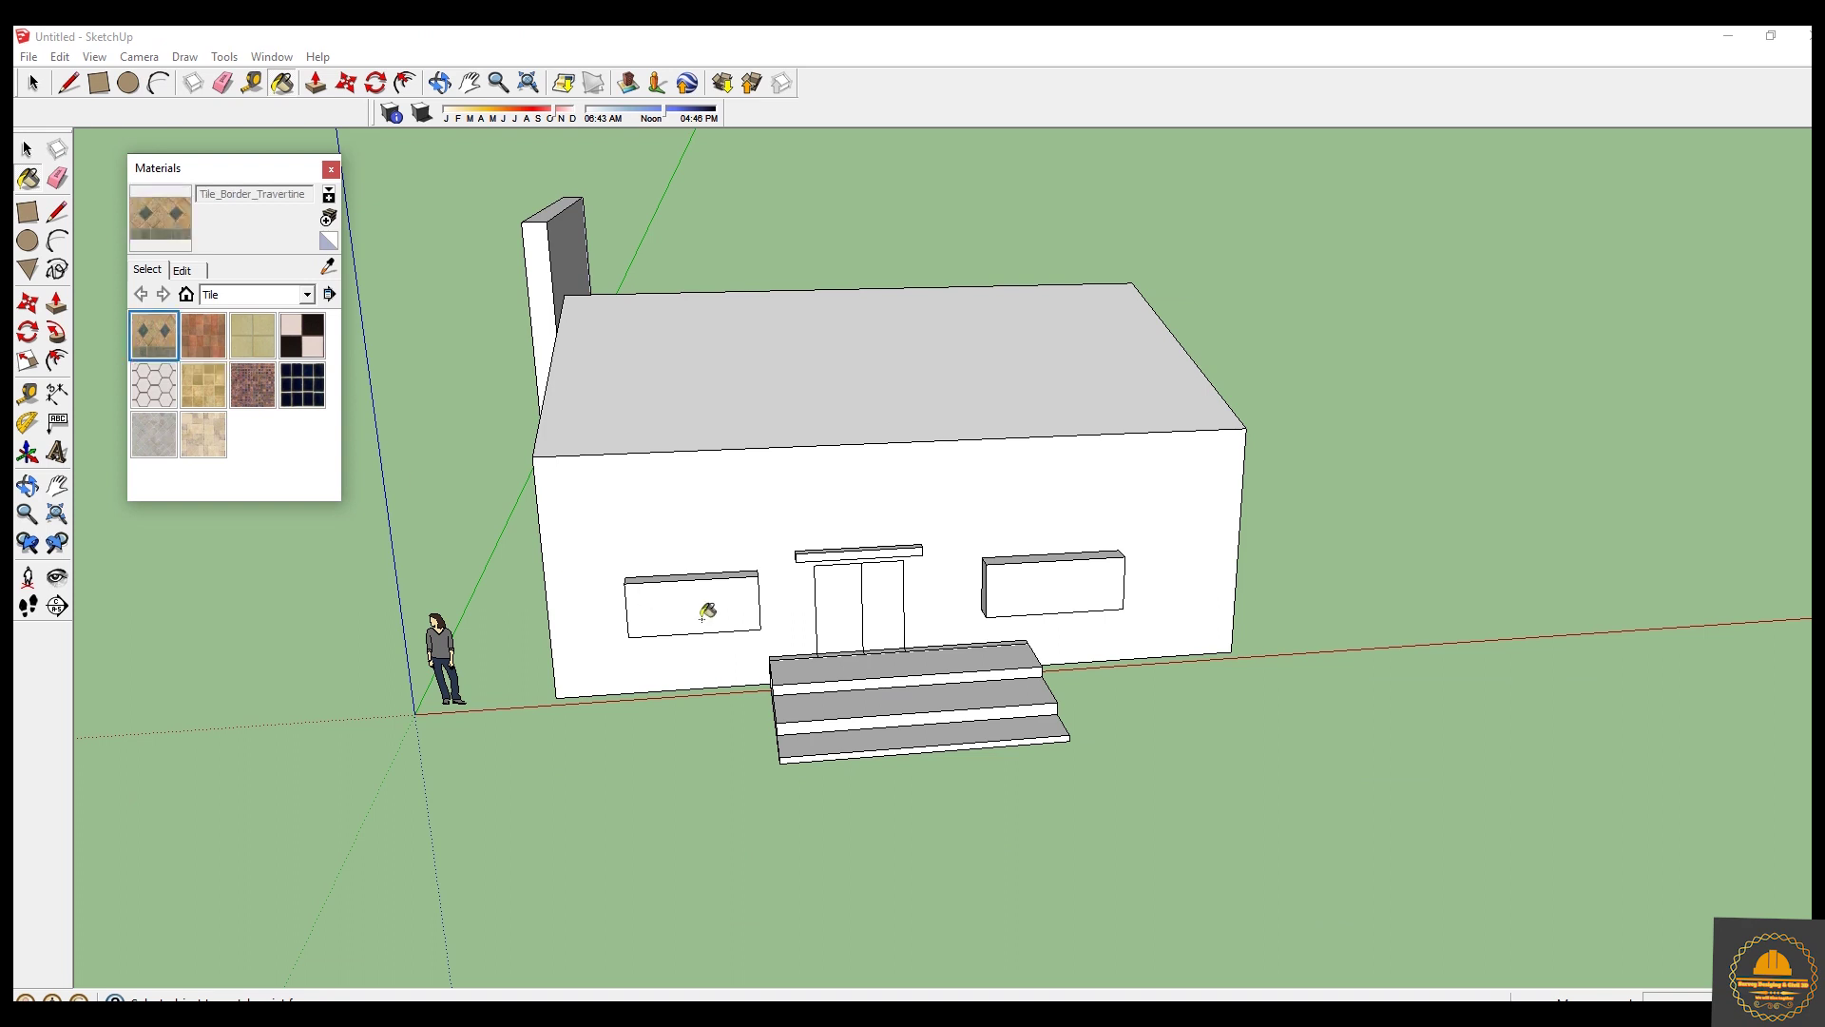
click(842, 603)
click(889, 603)
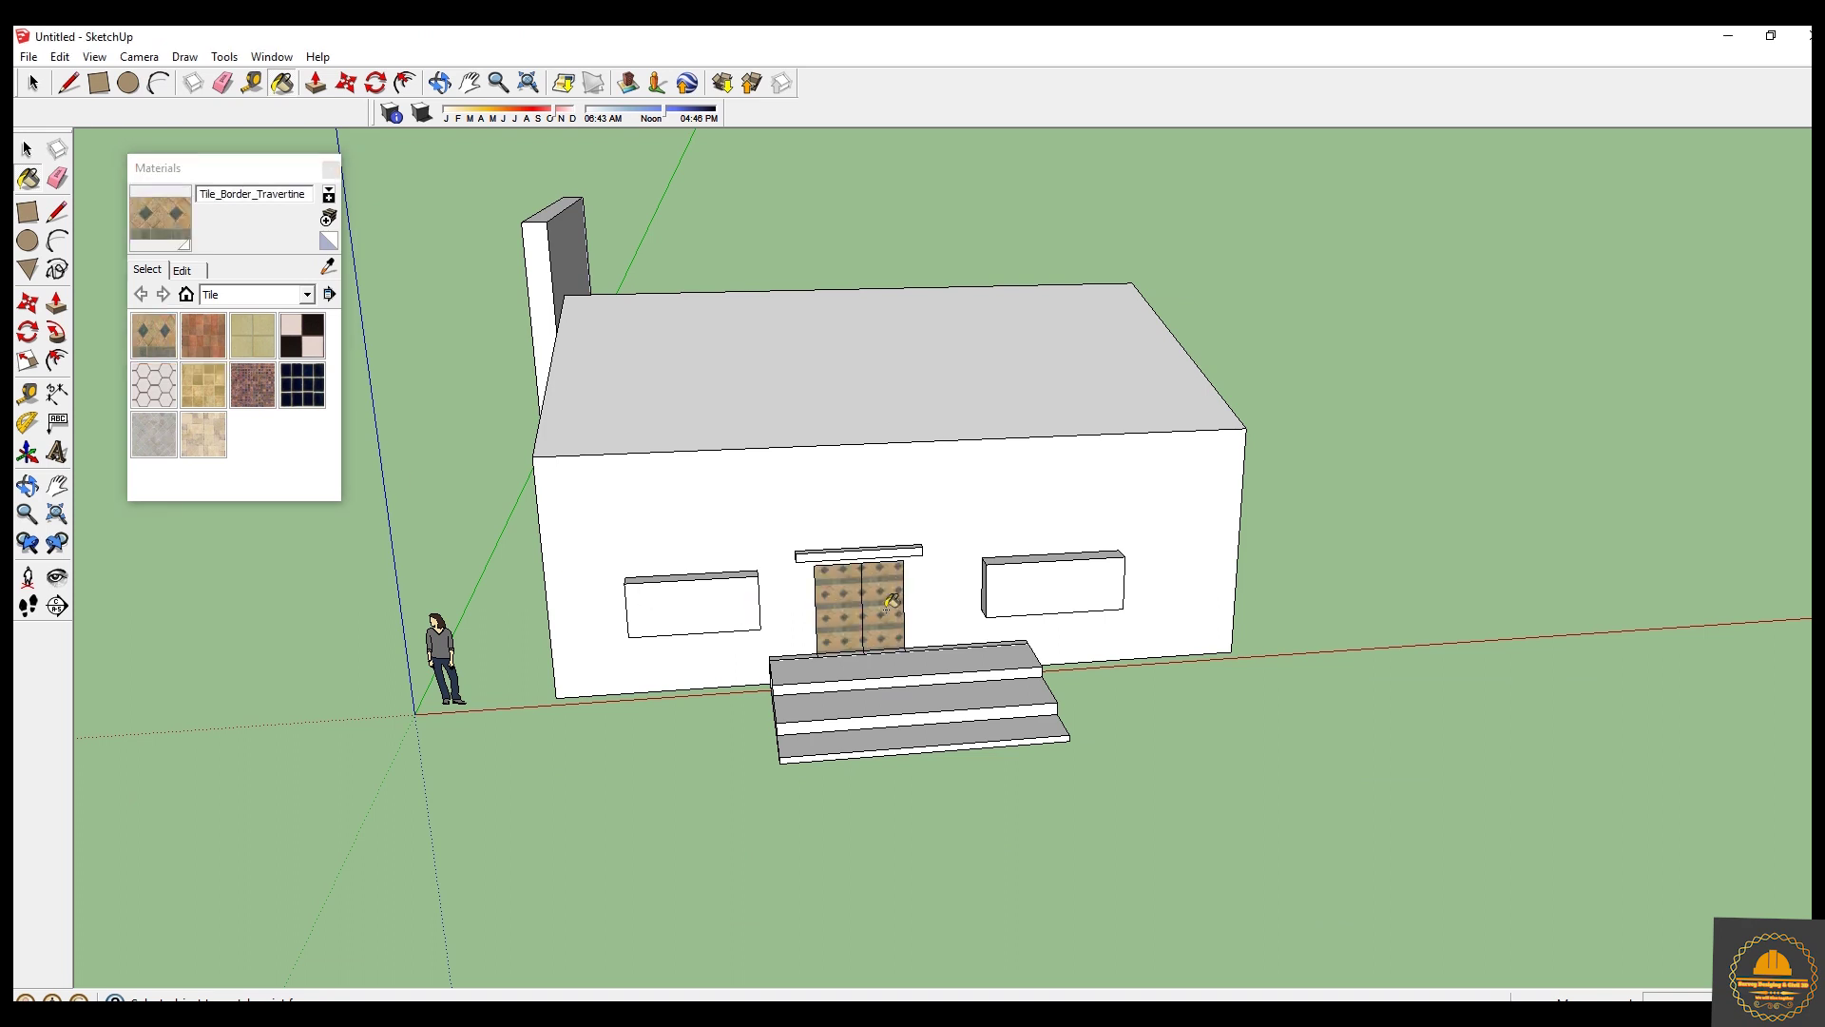
click(871, 550)
scroll(914, 721, up, 4)
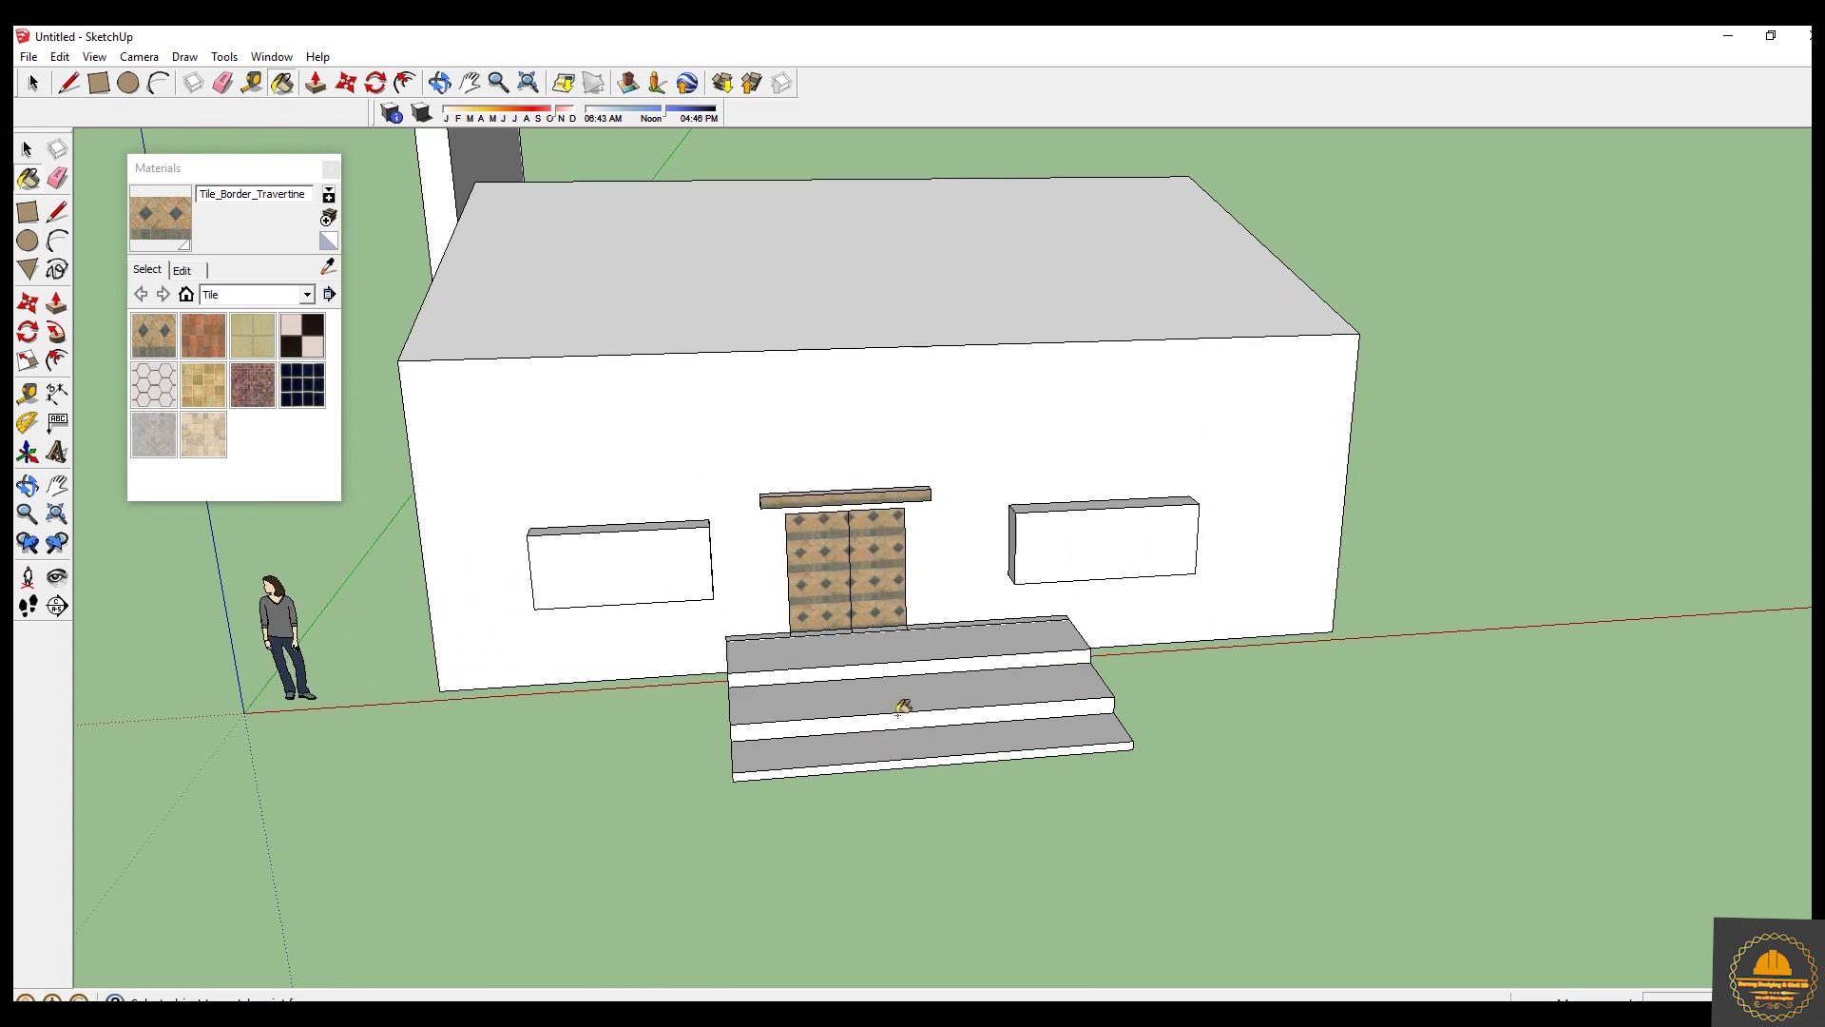
scroll(879, 594, up, 2)
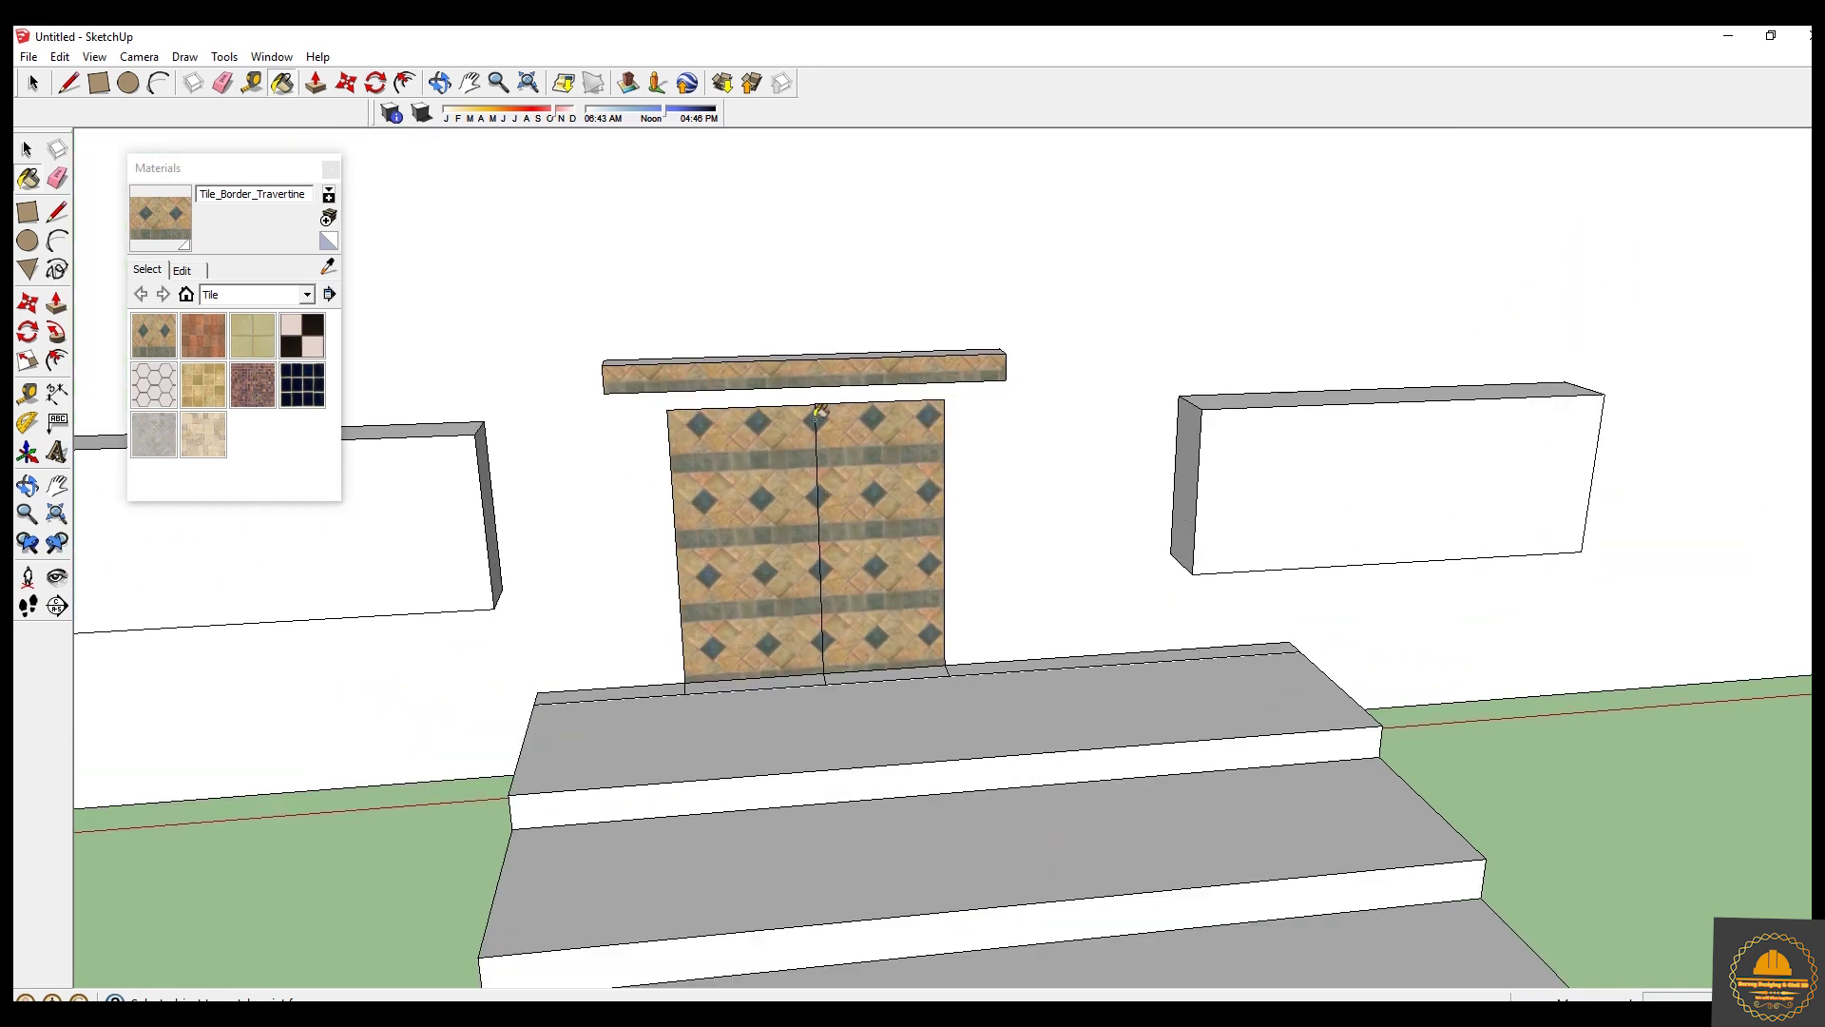
scroll(819, 383, down, 4)
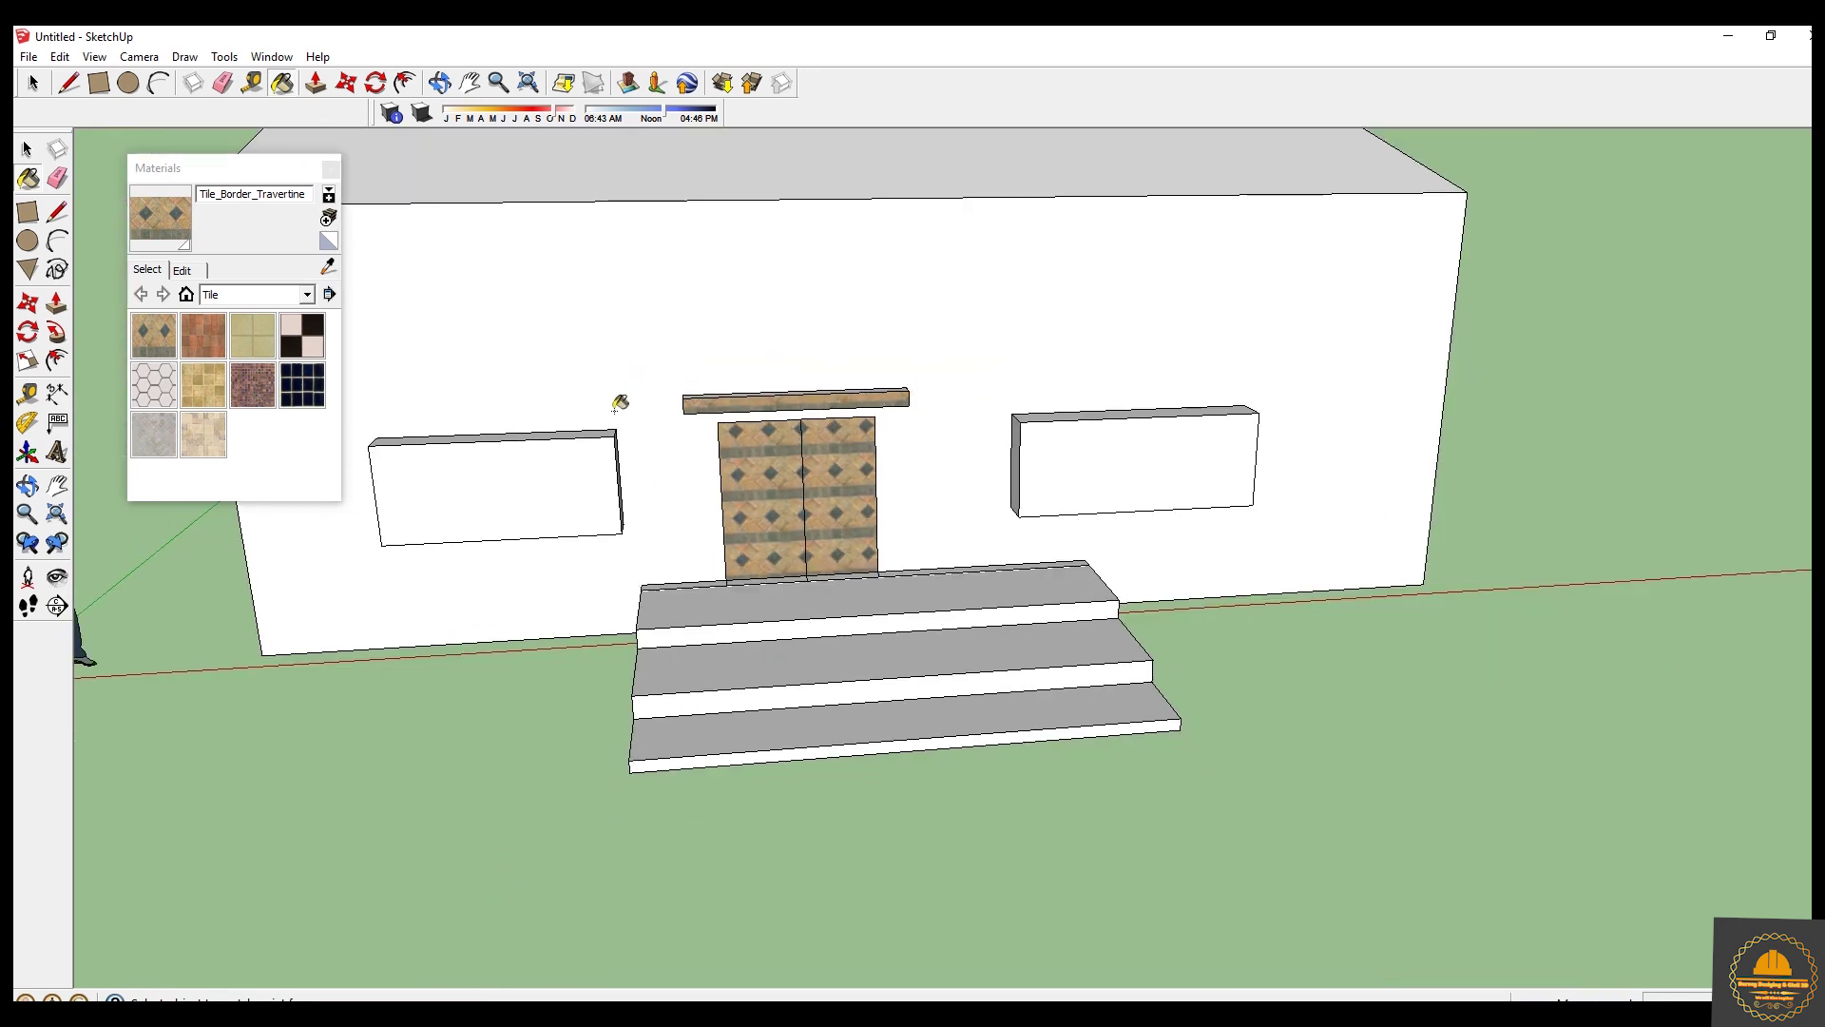
Paint the front wall of the building with the Tile_Checker_BW material.
click(300, 356)
click(606, 306)
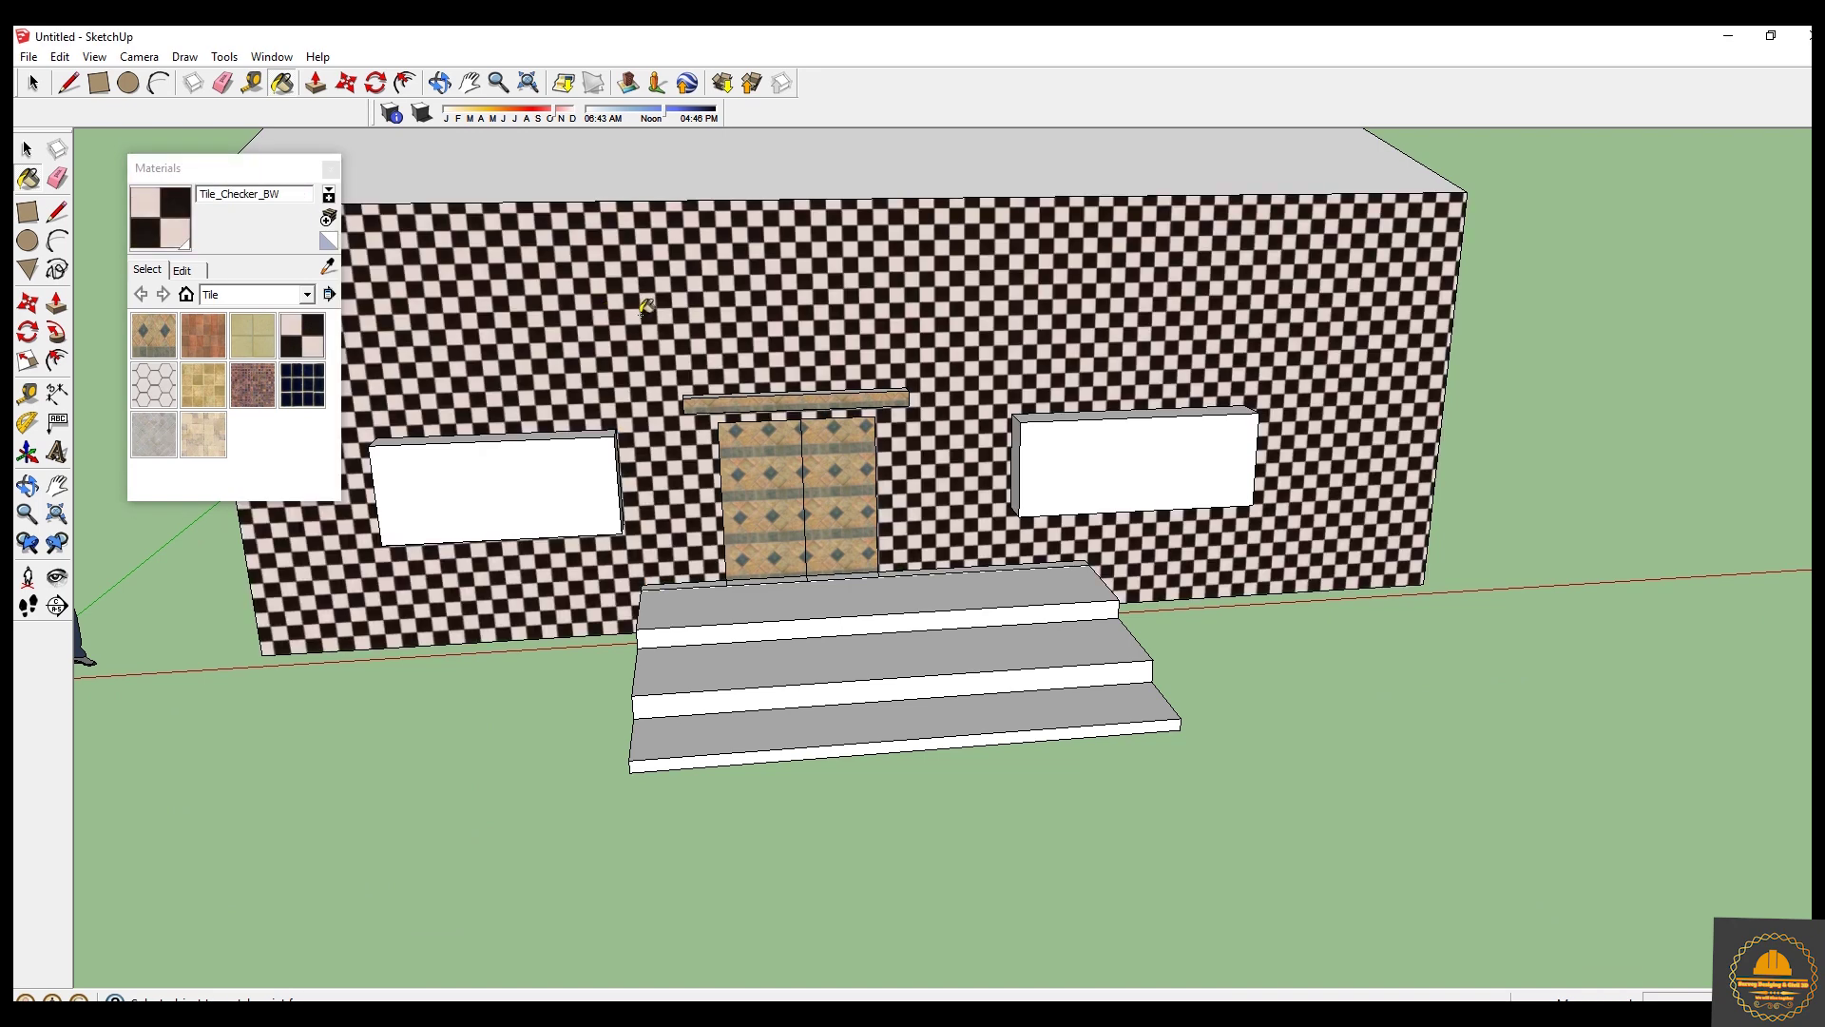
scroll(1014, 455, down, 3)
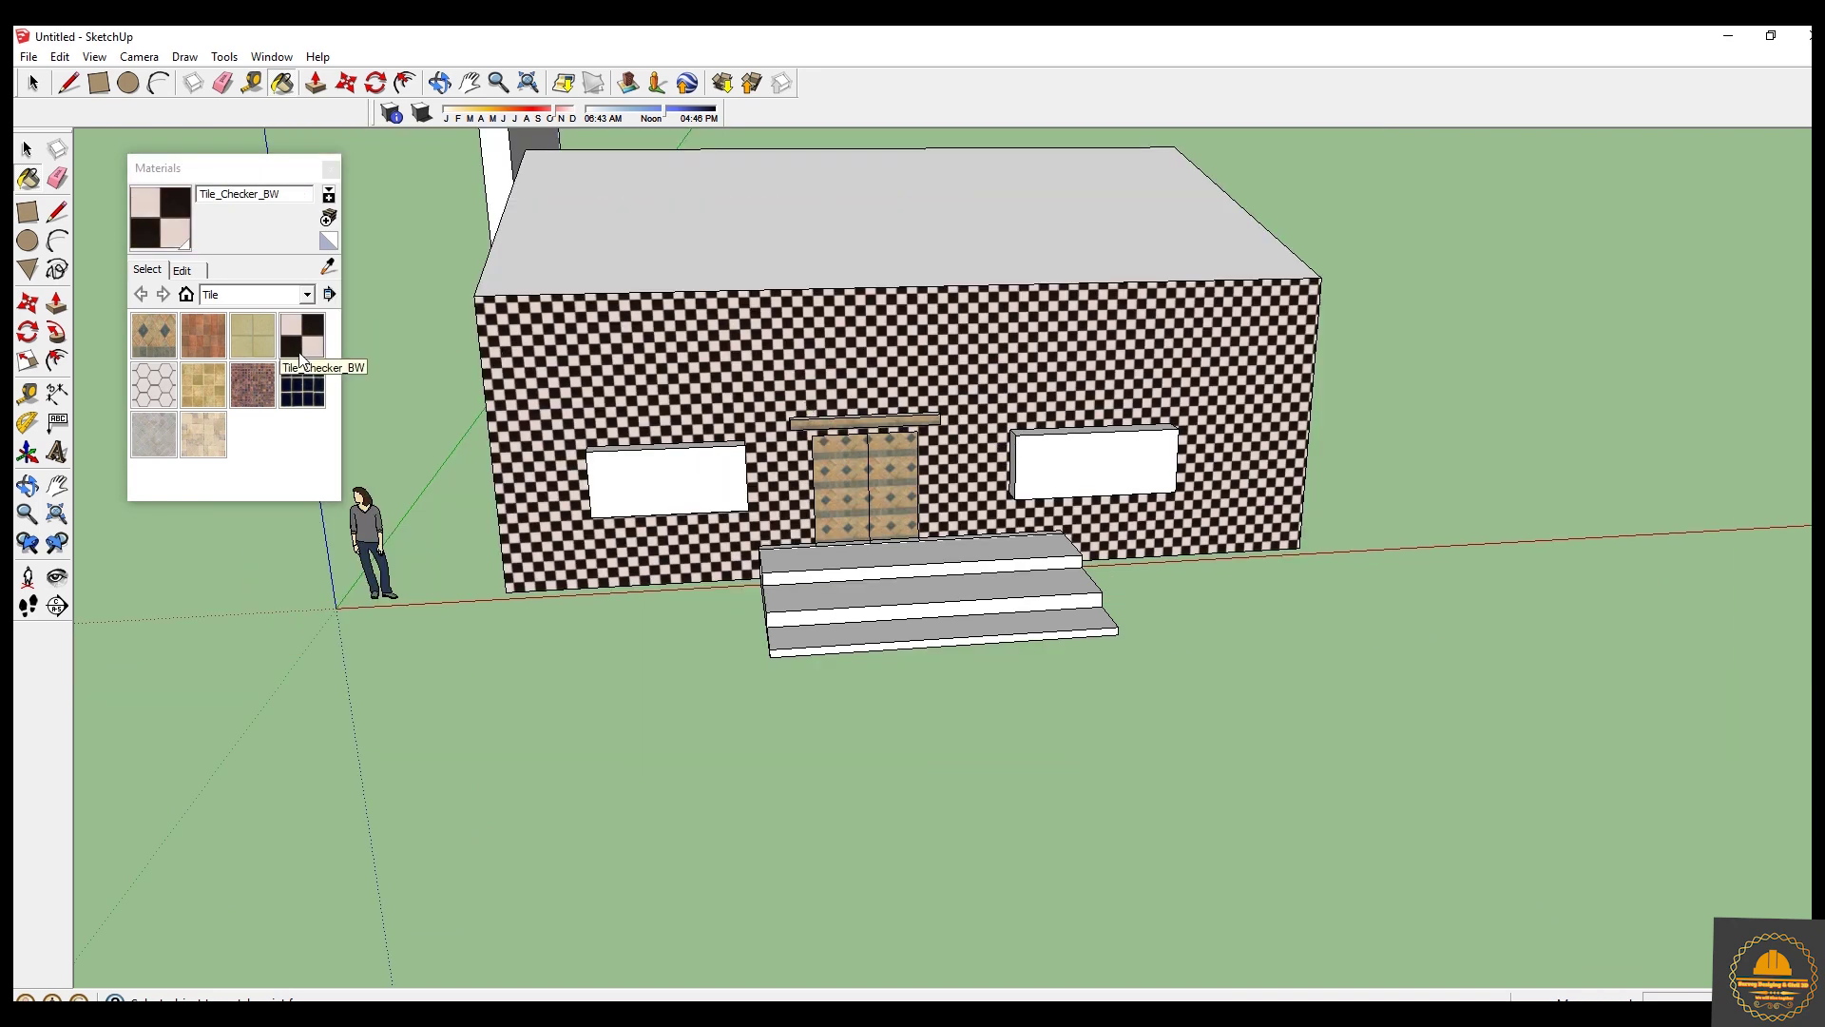
Try the Tile_Navy material on the front wall, and repaint the wall with Tile_Checker_BW.
click(302, 390)
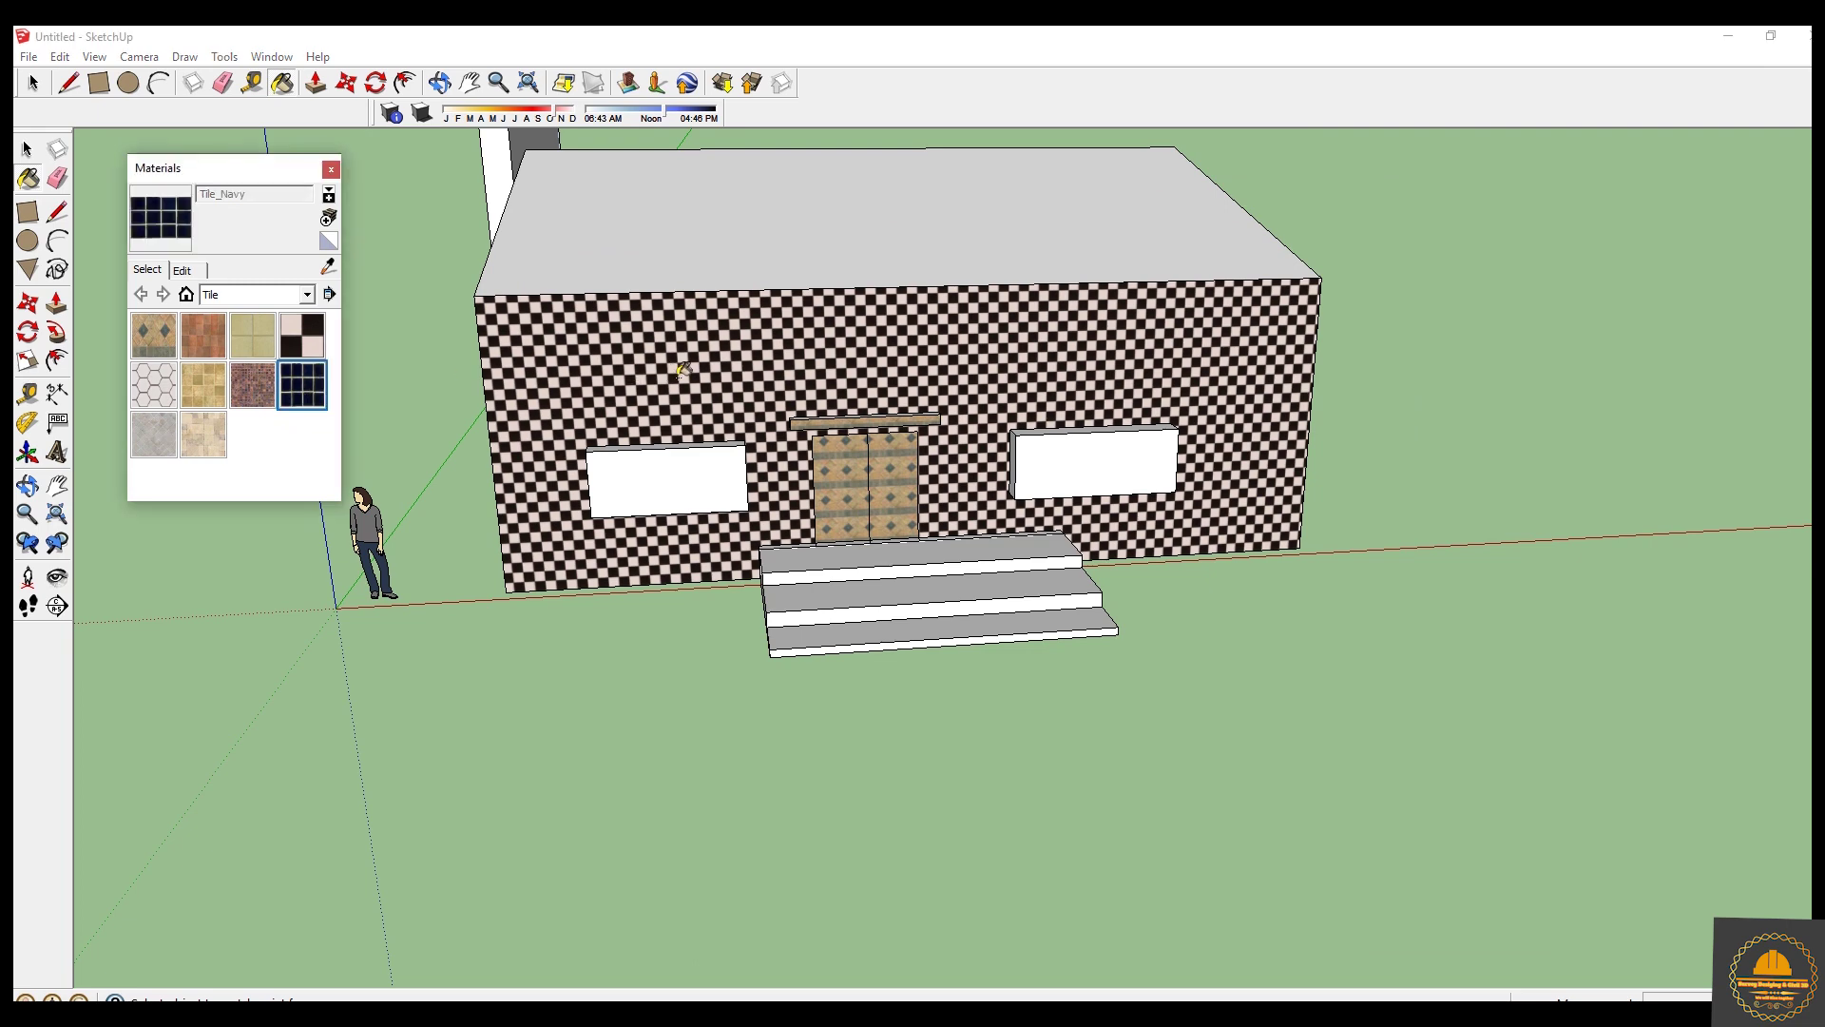
click(681, 373)
click(302, 334)
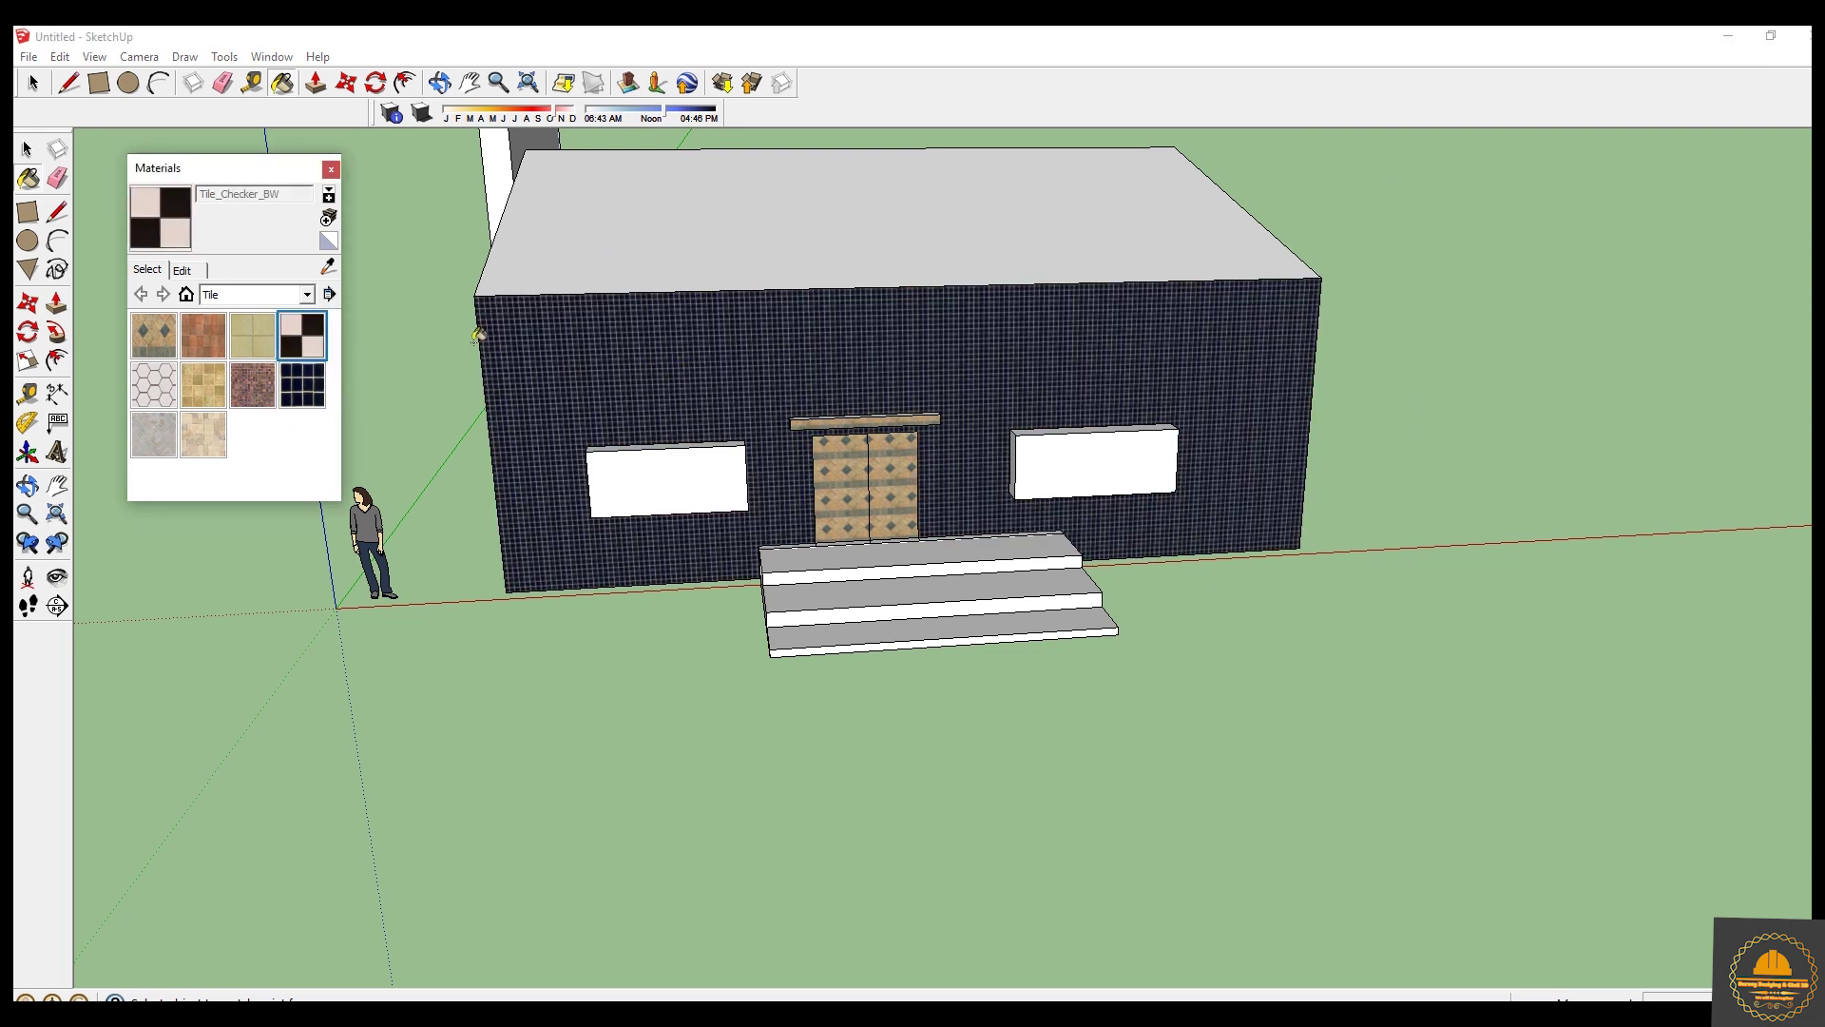
click(699, 347)
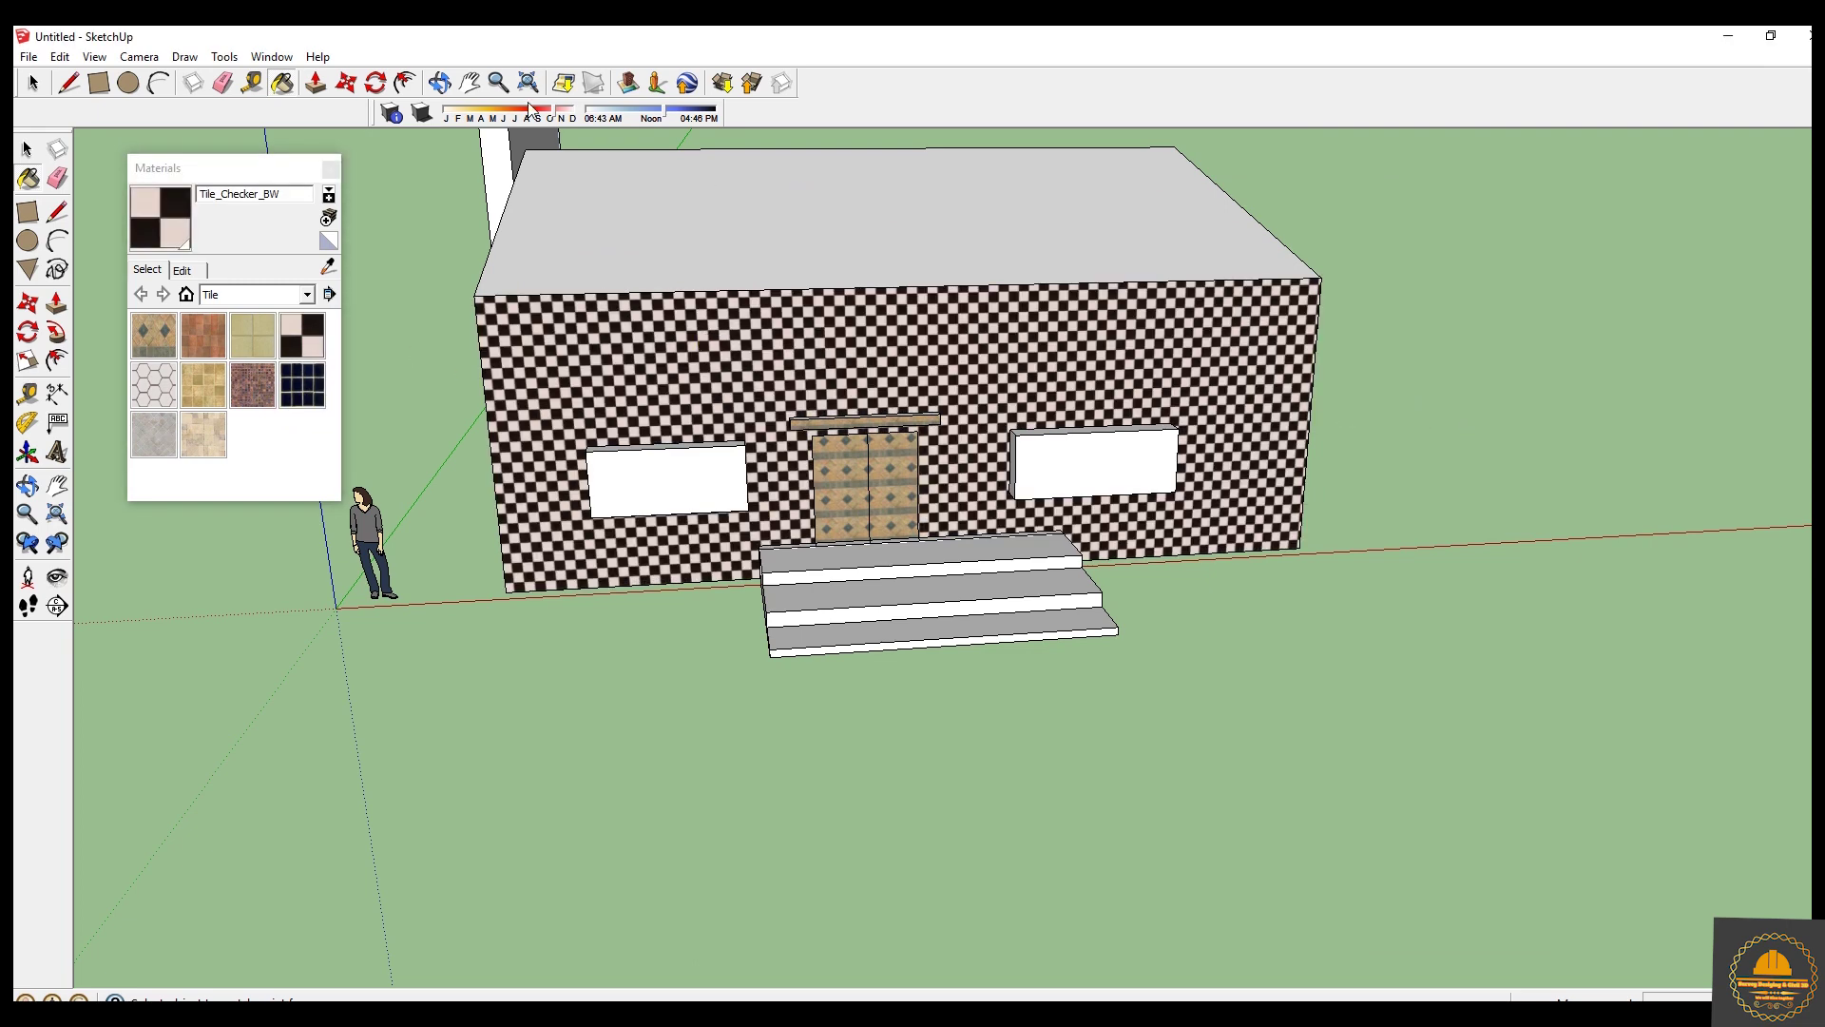
Paint the gable-end wall opposite the chimney slab with the Tile_Checker_BW material.
click(440, 82)
mouse_move(1479, 424)
mouse_down()
mouse_move(1240, 424)
mouse_move(1197, 452)
mouse_up()
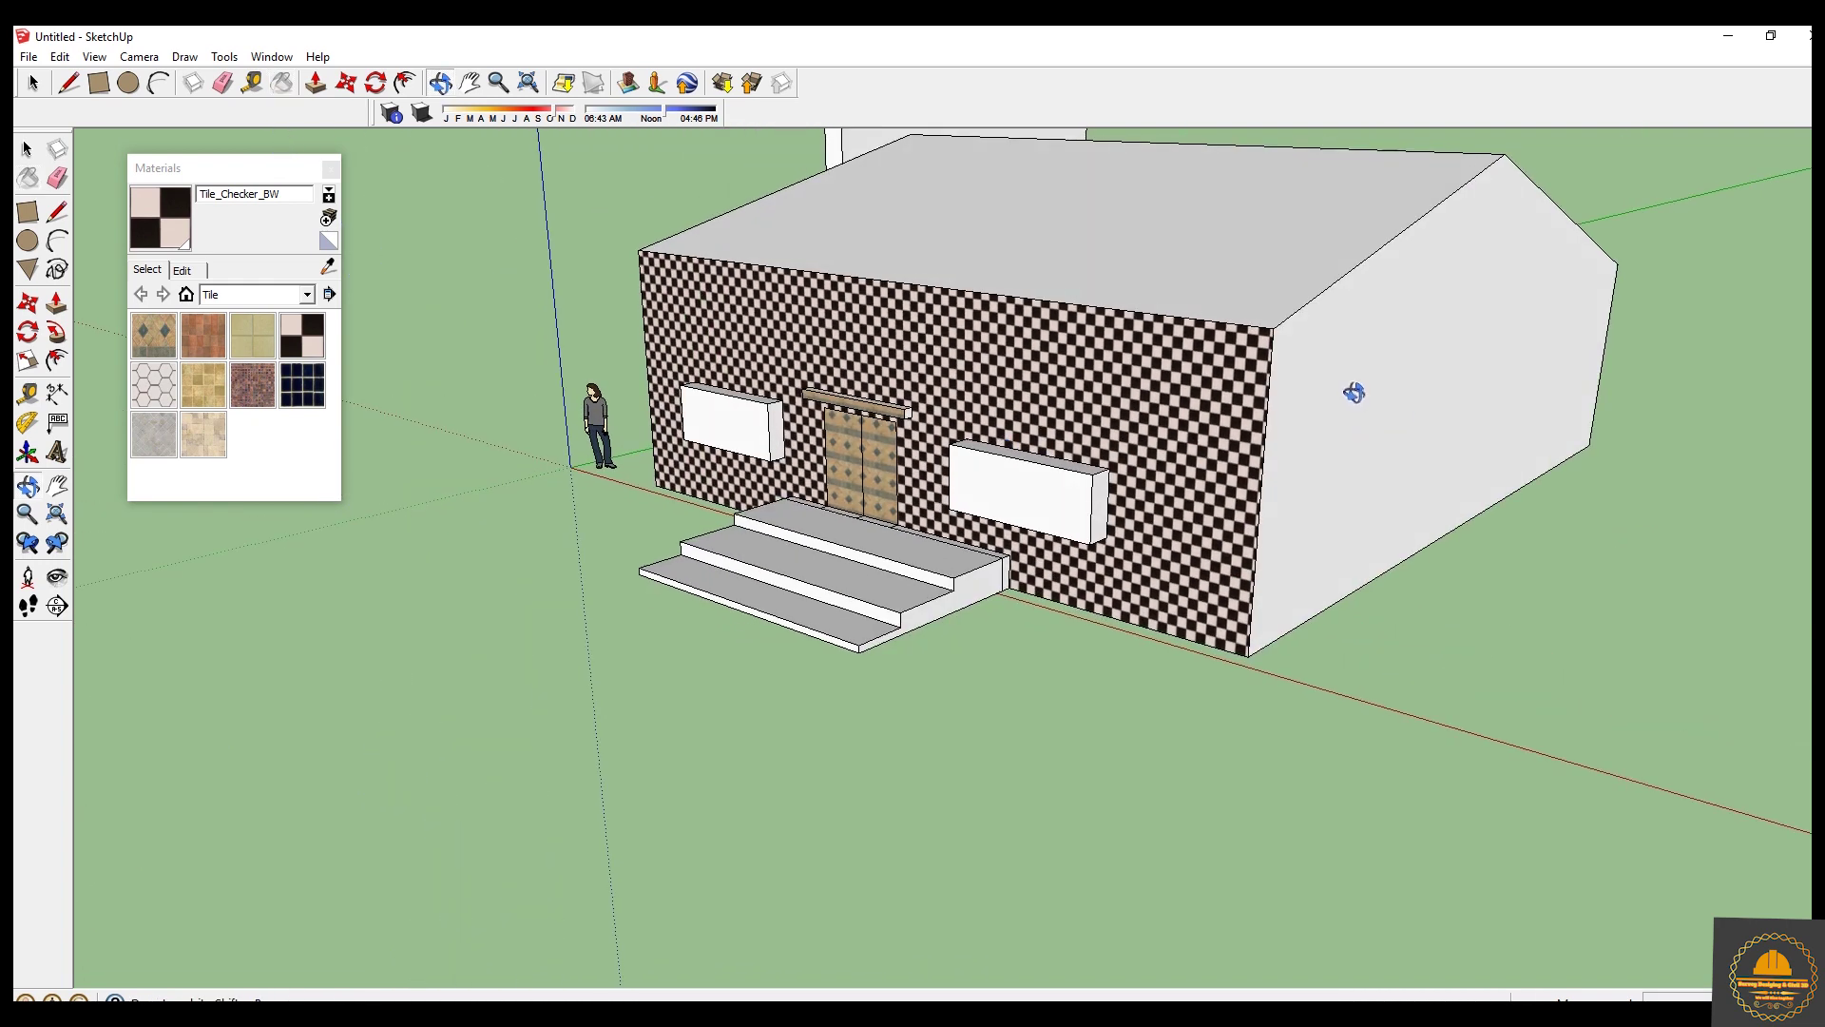
drag(1601, 484, 951, 456)
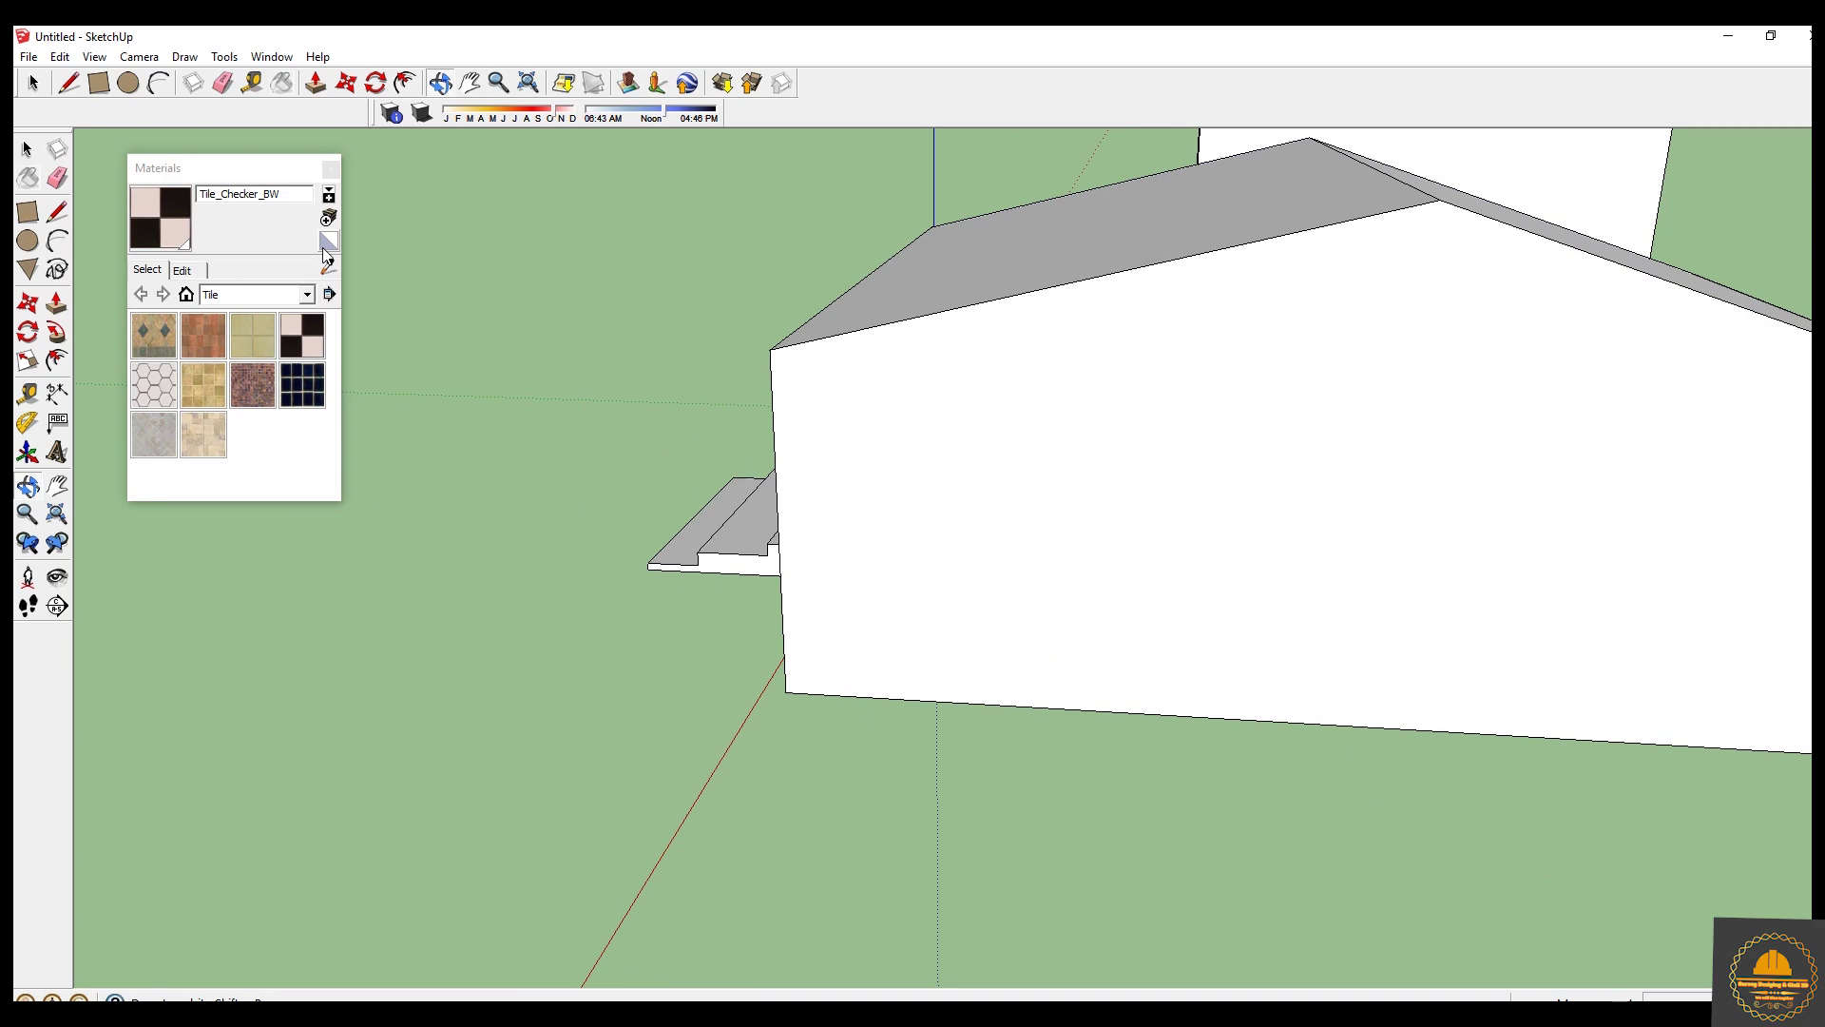
click(315, 339)
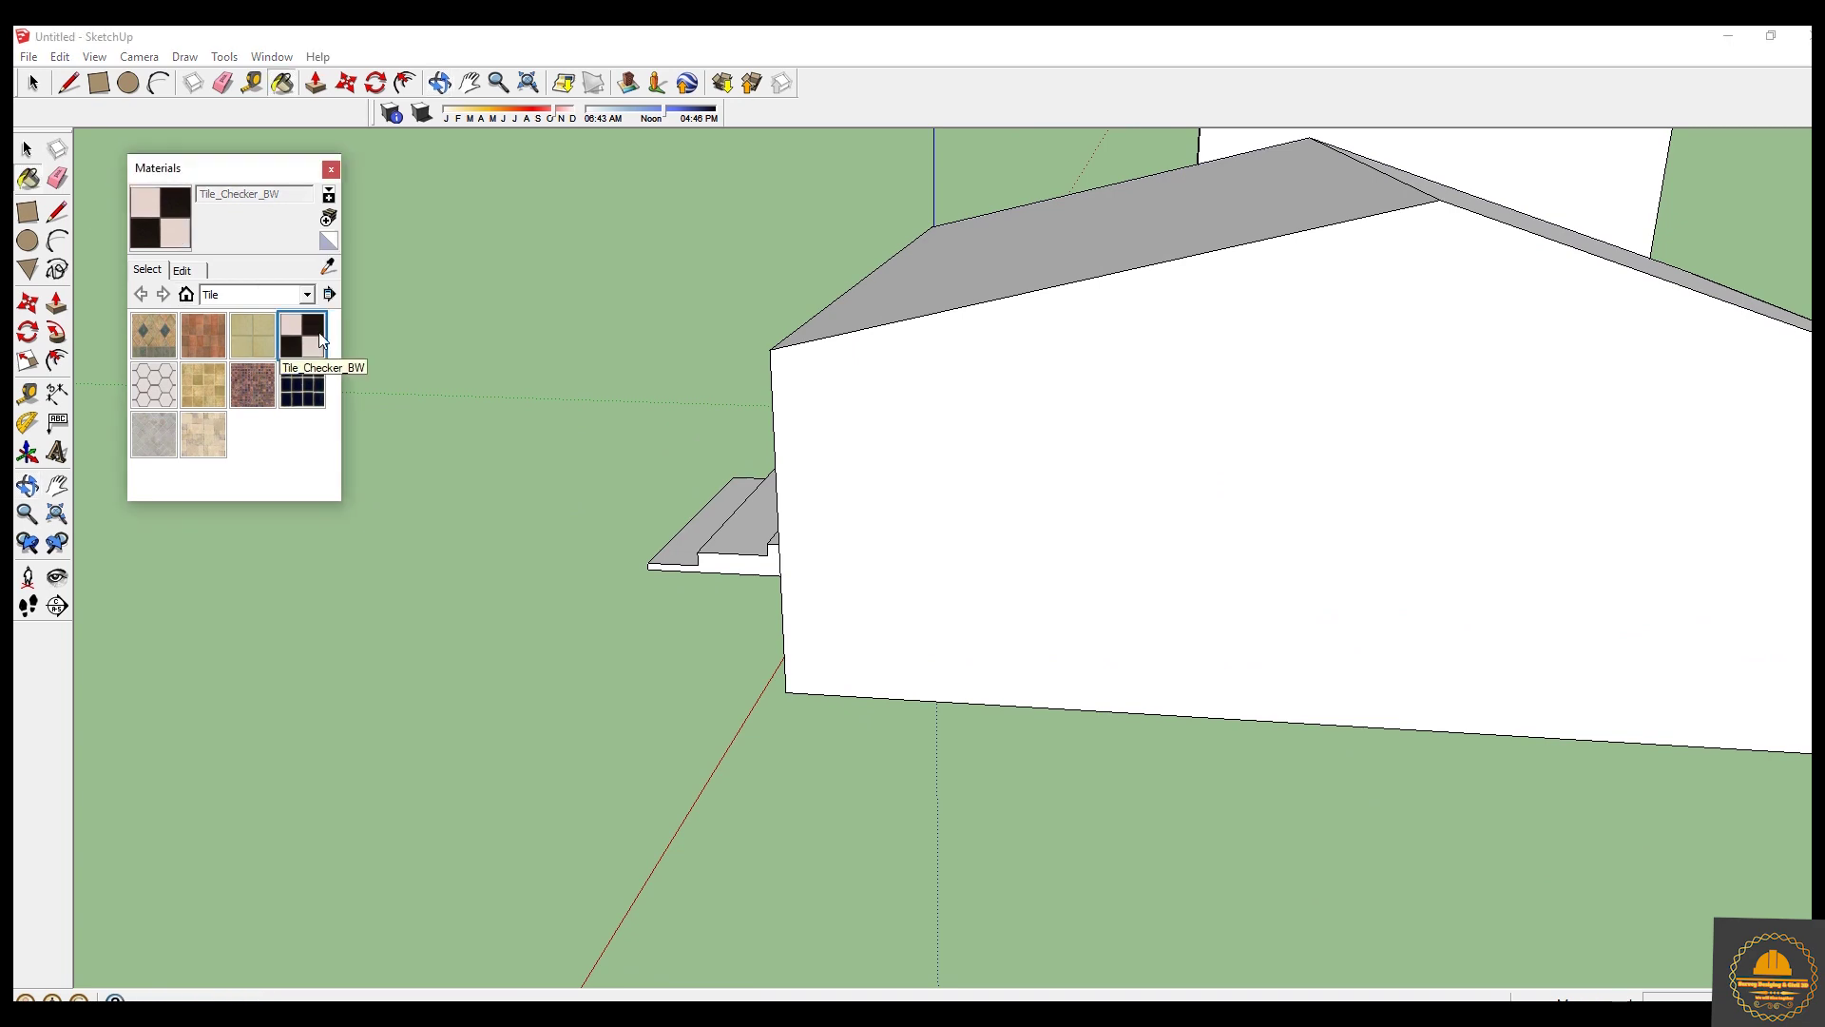
click(1242, 431)
scroll(1532, 729, down, 5)
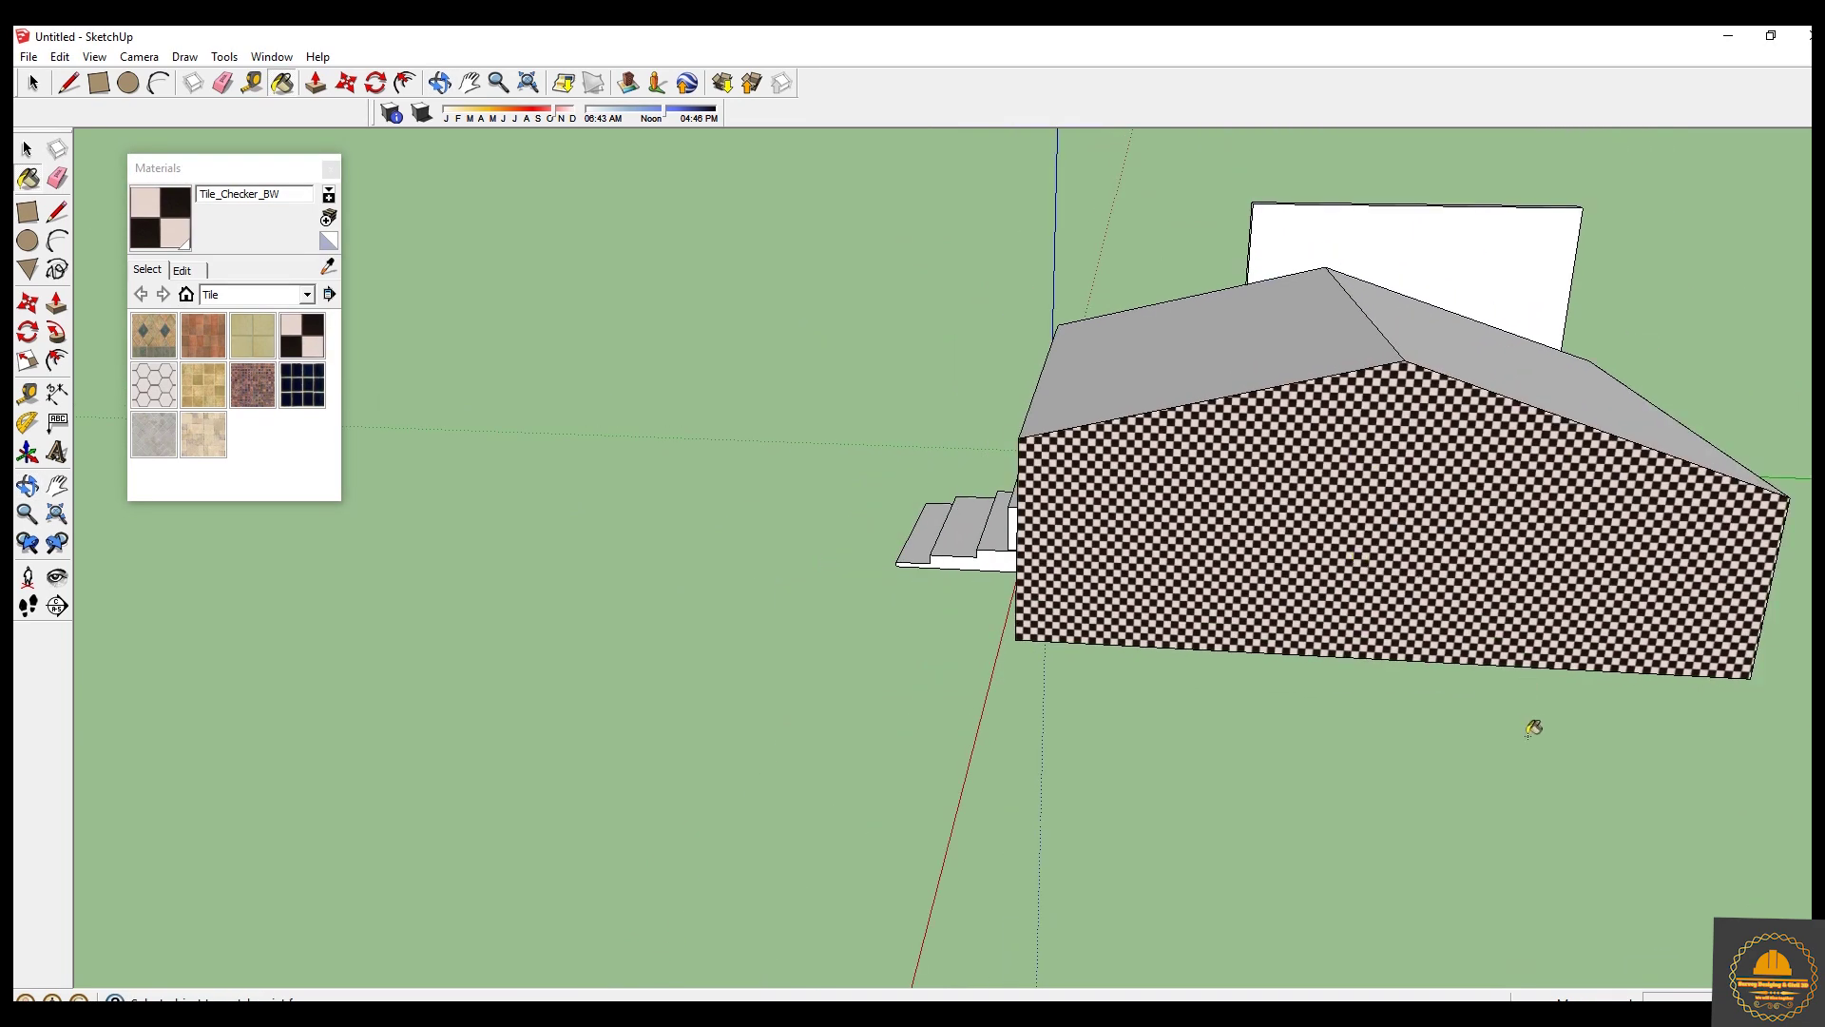
Paint the rear wall of the building with the Tile_Checker_BW material.
click(440, 83)
mouse_move(1377, 481)
mouse_down()
mouse_move(784, 347)
mouse_move(1210, 485)
mouse_move(1026, 542)
mouse_move(961, 532)
mouse_up()
click(310, 346)
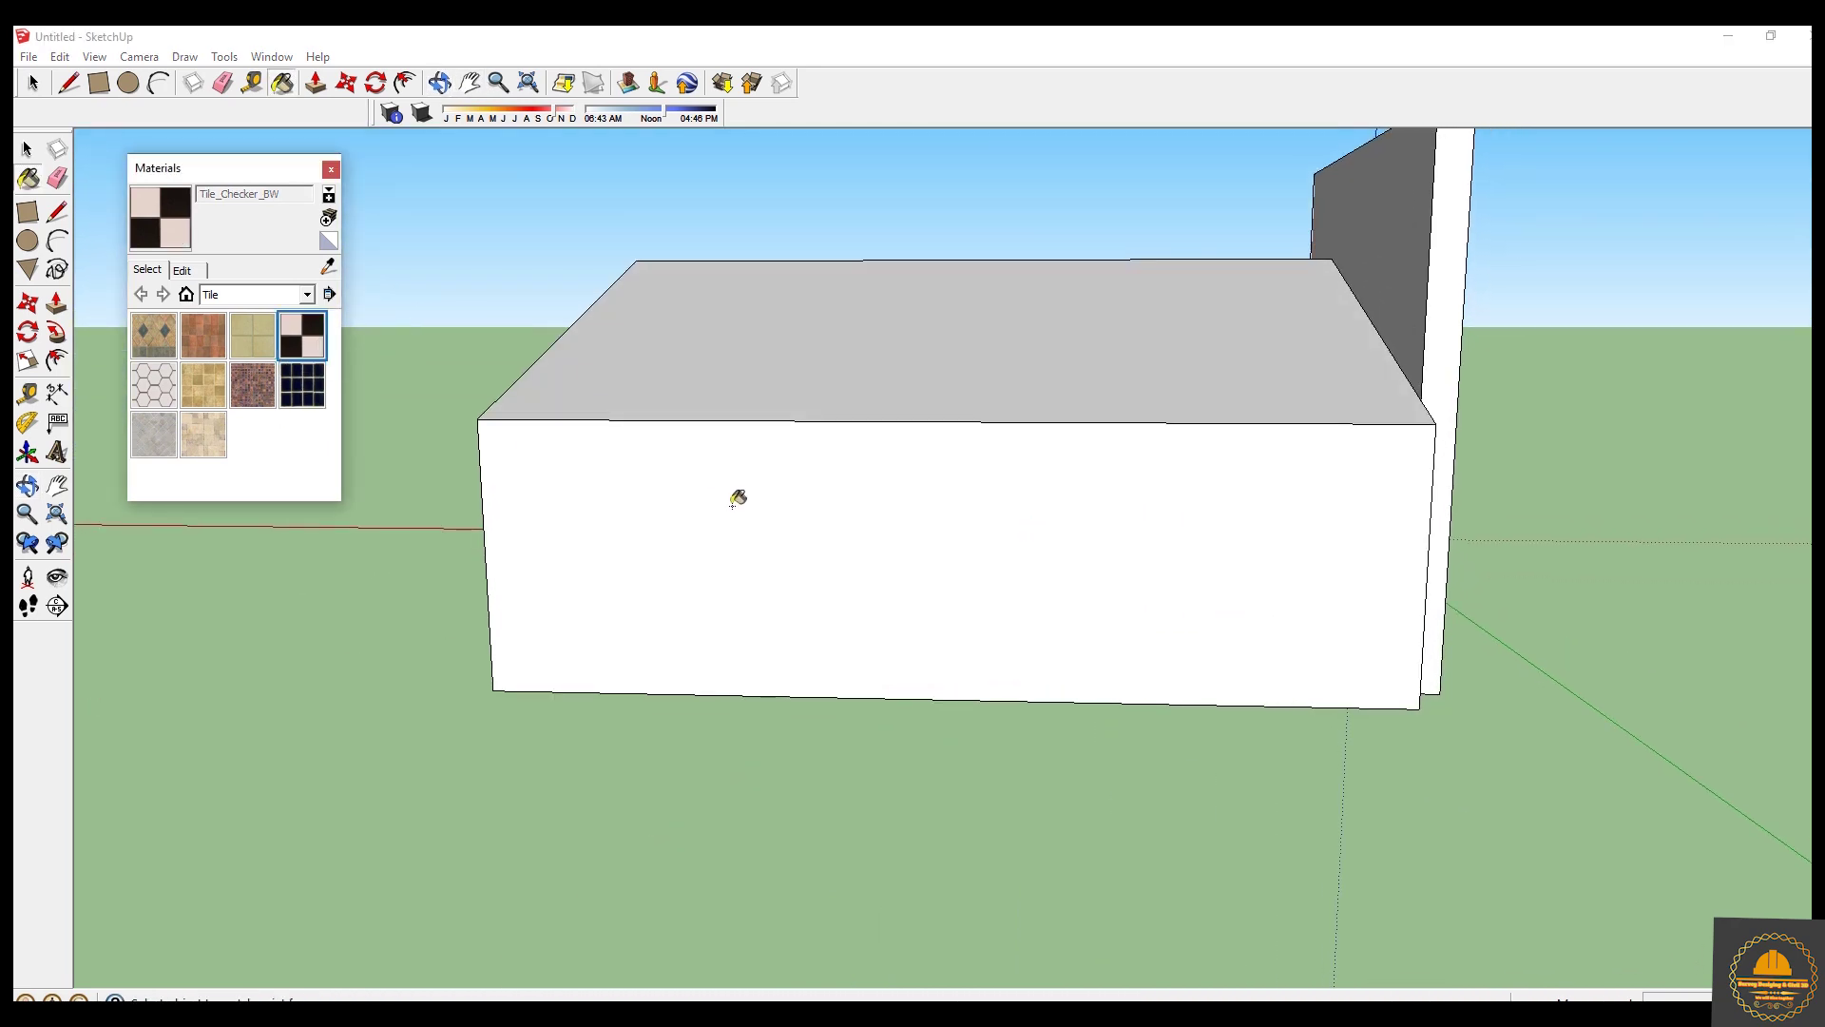
click(760, 502)
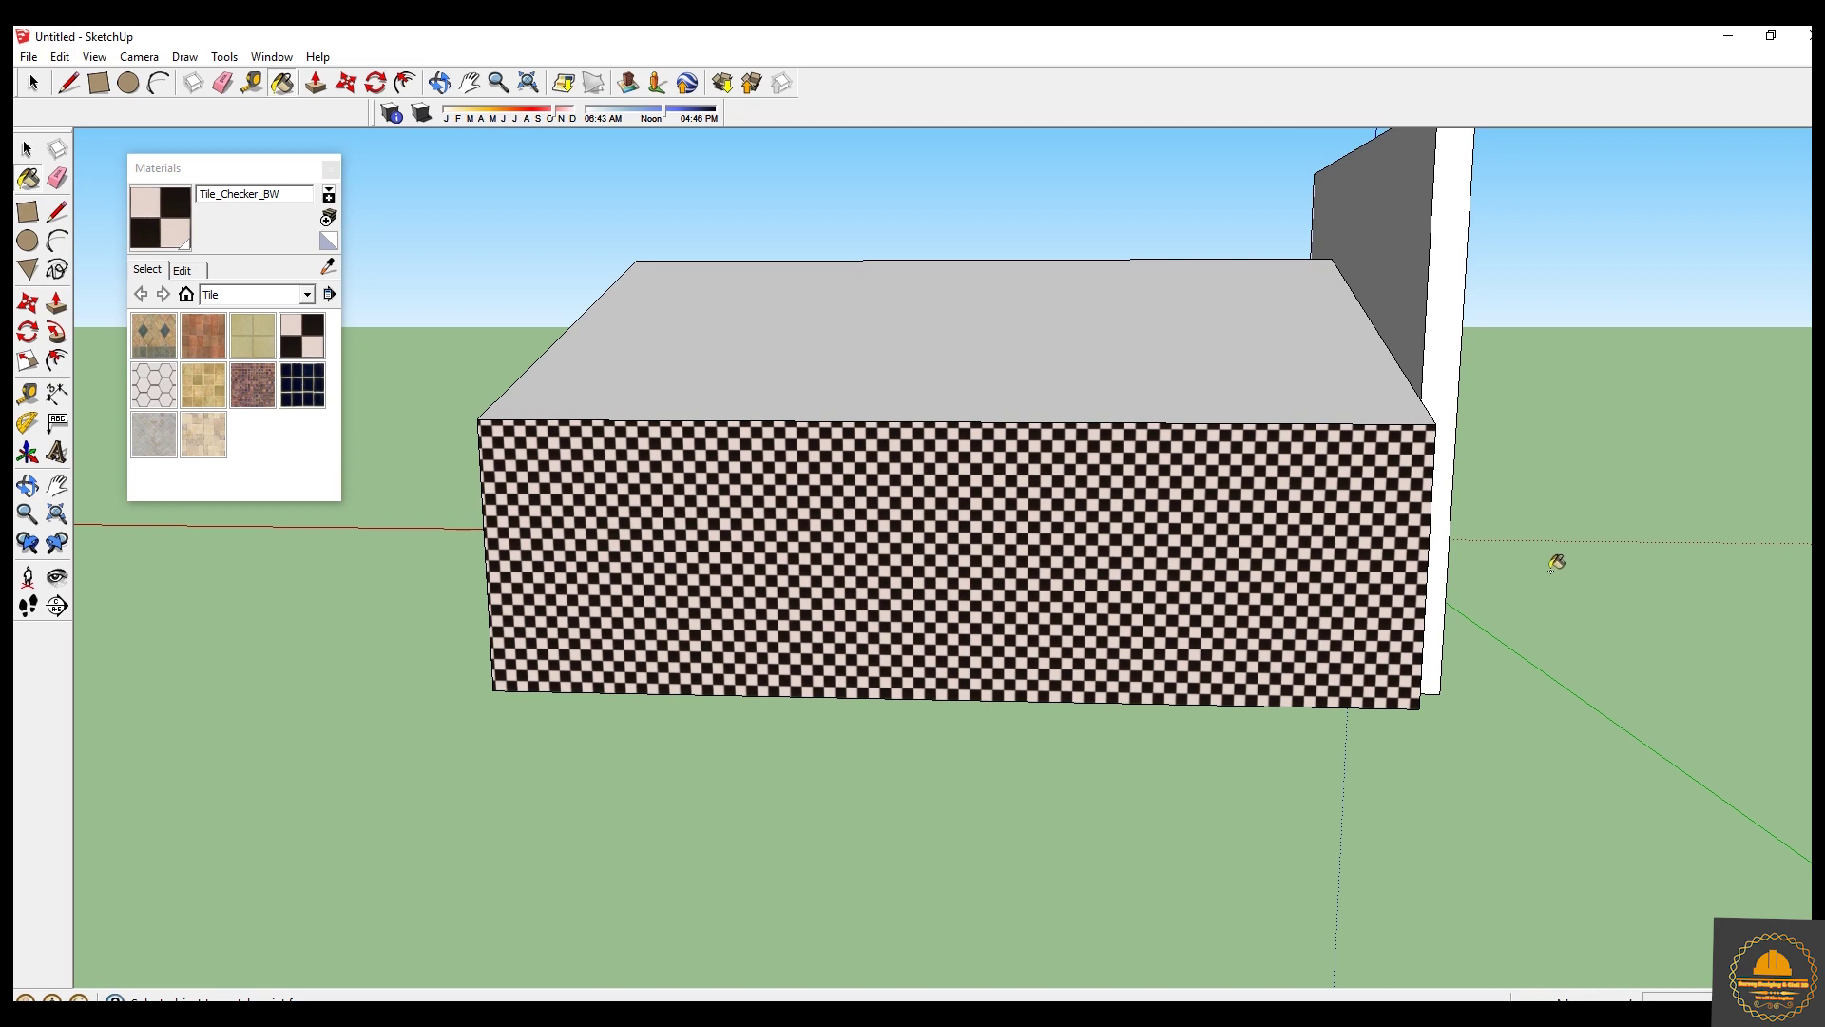
Paint the chimney slab's broad outer face and the gable-end wall on both sides of it with Tile_Checker_BW.
mouse_move(1577, 547)
middle_down()
mouse_move(1462, 578)
mouse_move(1108, 578)
middle_up()
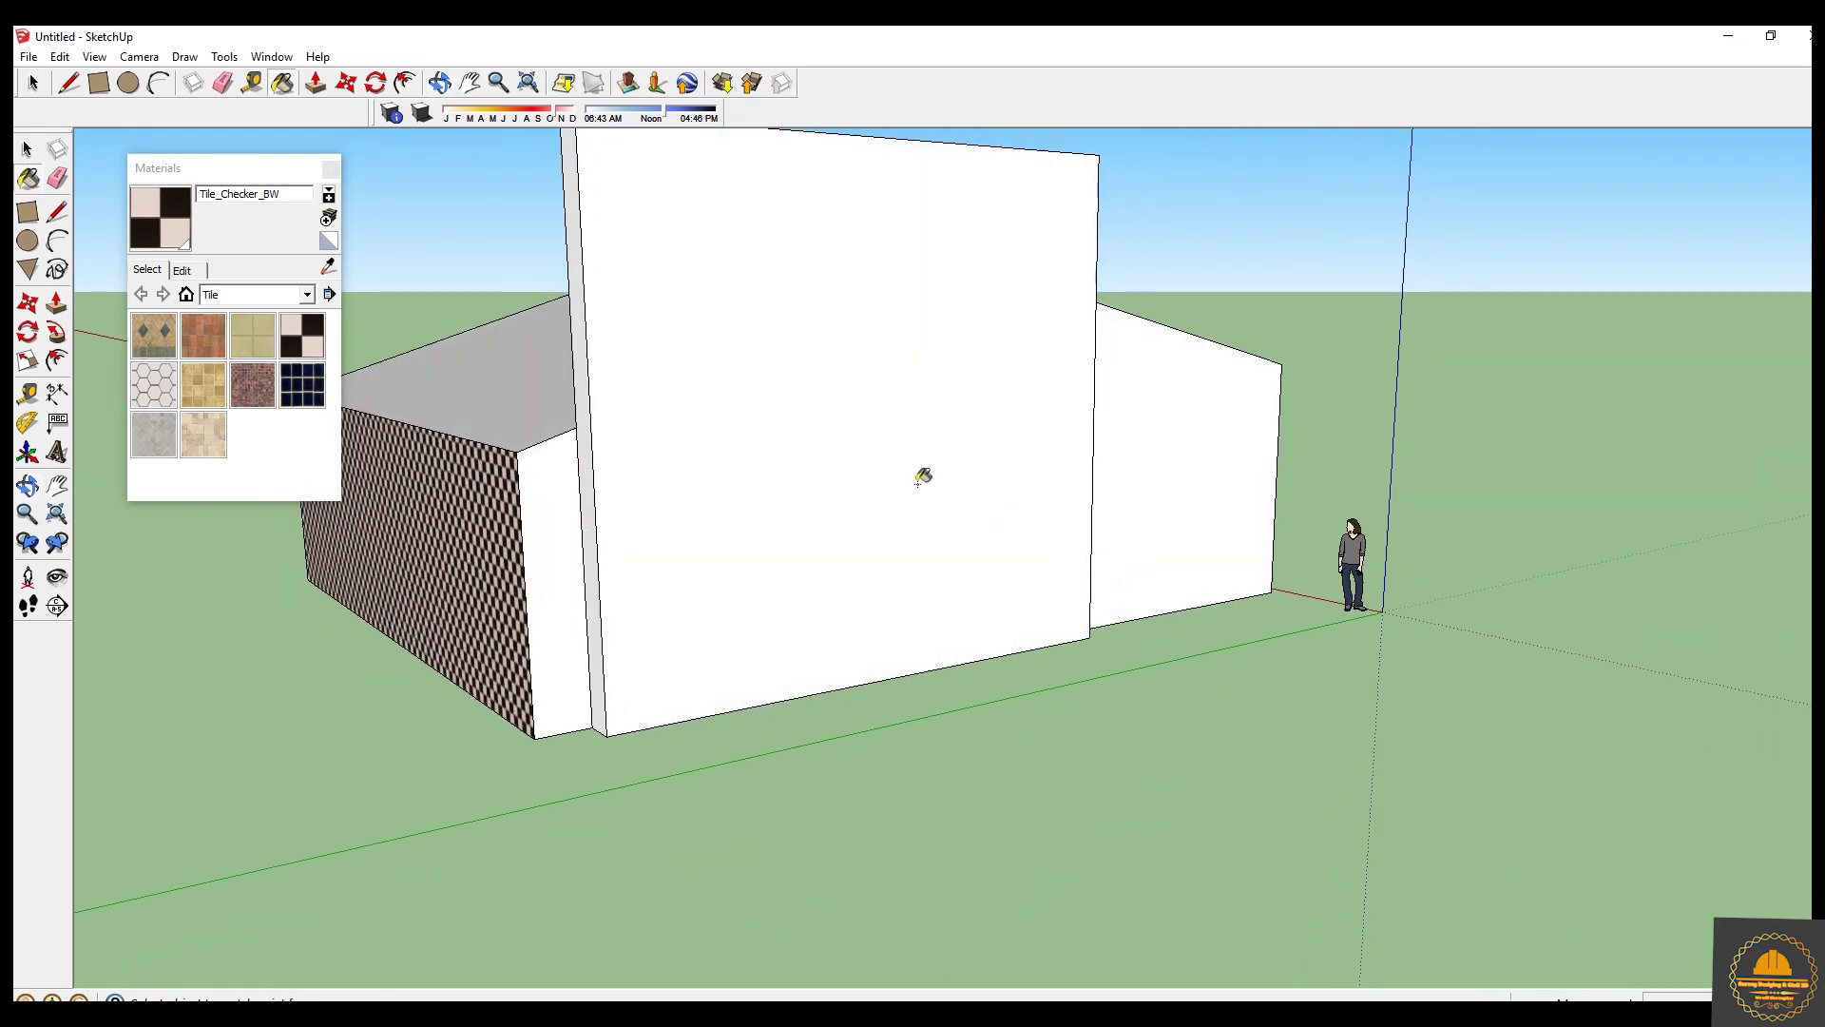
click(893, 455)
click(566, 530)
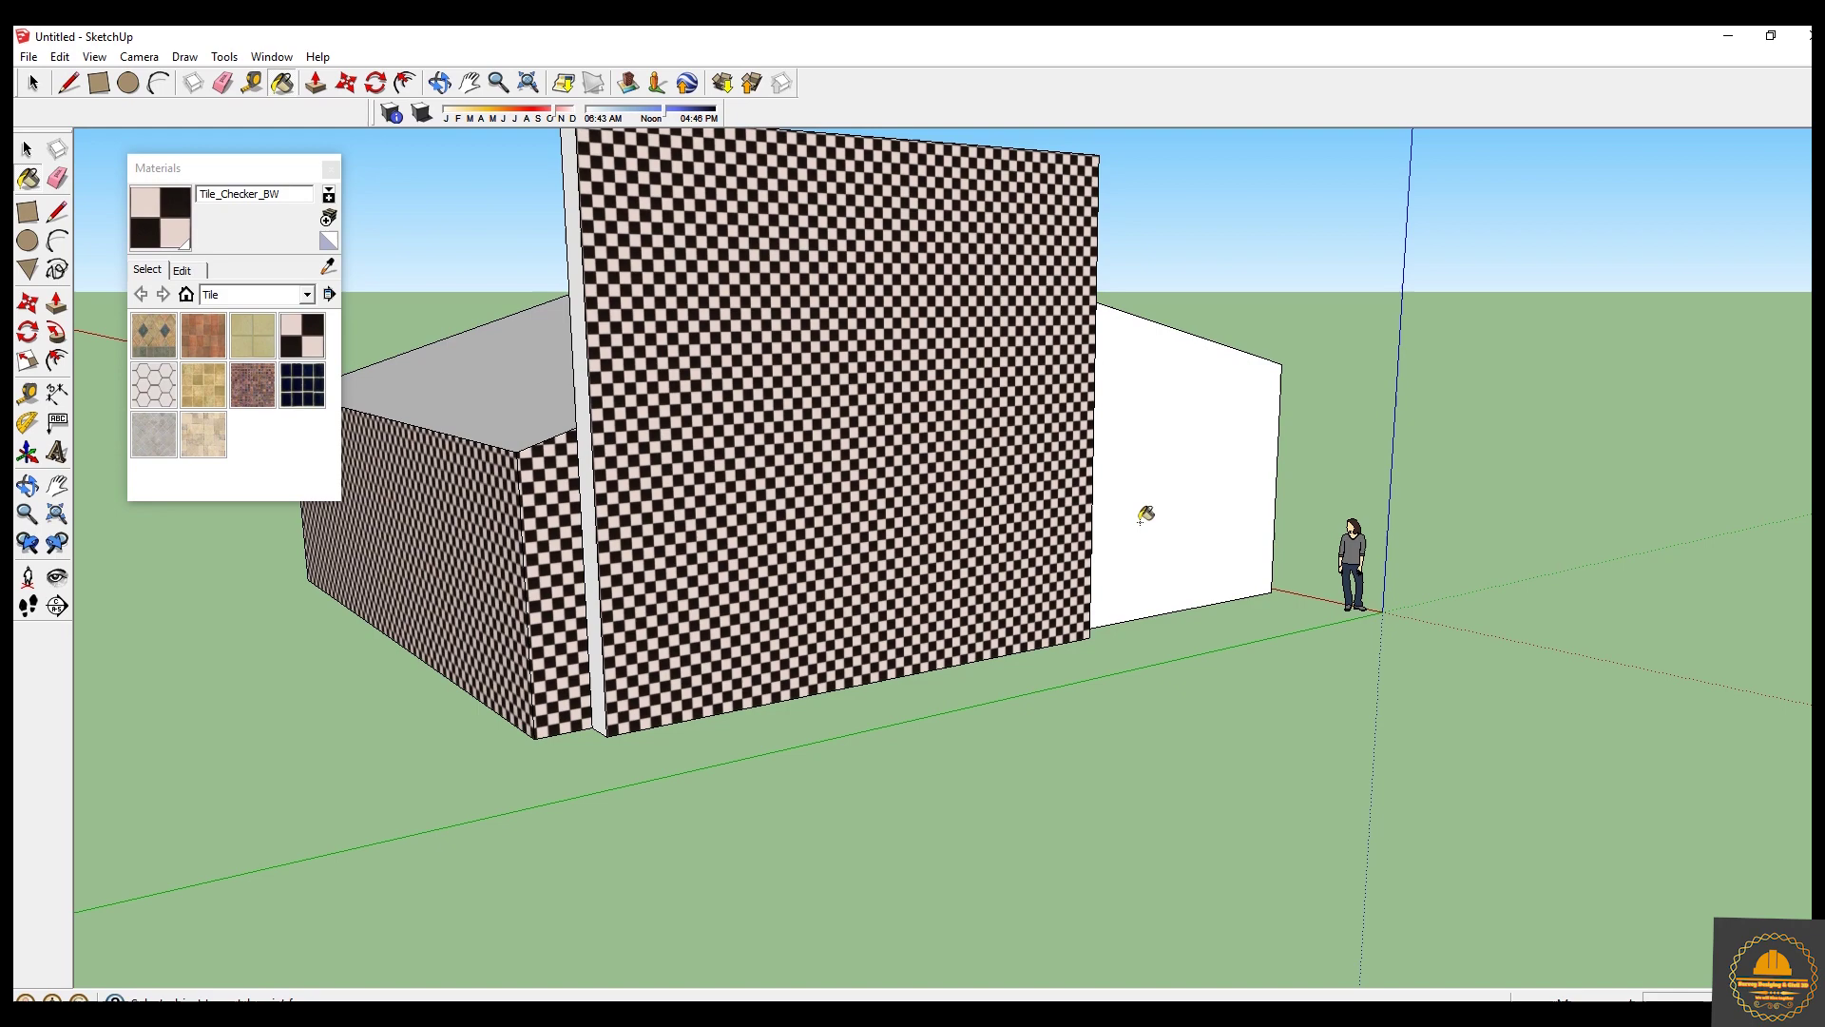
click(1188, 511)
Try the Tile_Mosaic_Multi material on the three treads of the entrance steps.
mouse_move(1566, 595)
middle_down()
mouse_move(1446, 631)
mouse_move(1519, 631)
mouse_move(932, 672)
mouse_move(1401, 647)
mouse_move(1280, 676)
mouse_move(1383, 692)
mouse_move(1359, 692)
middle_up()
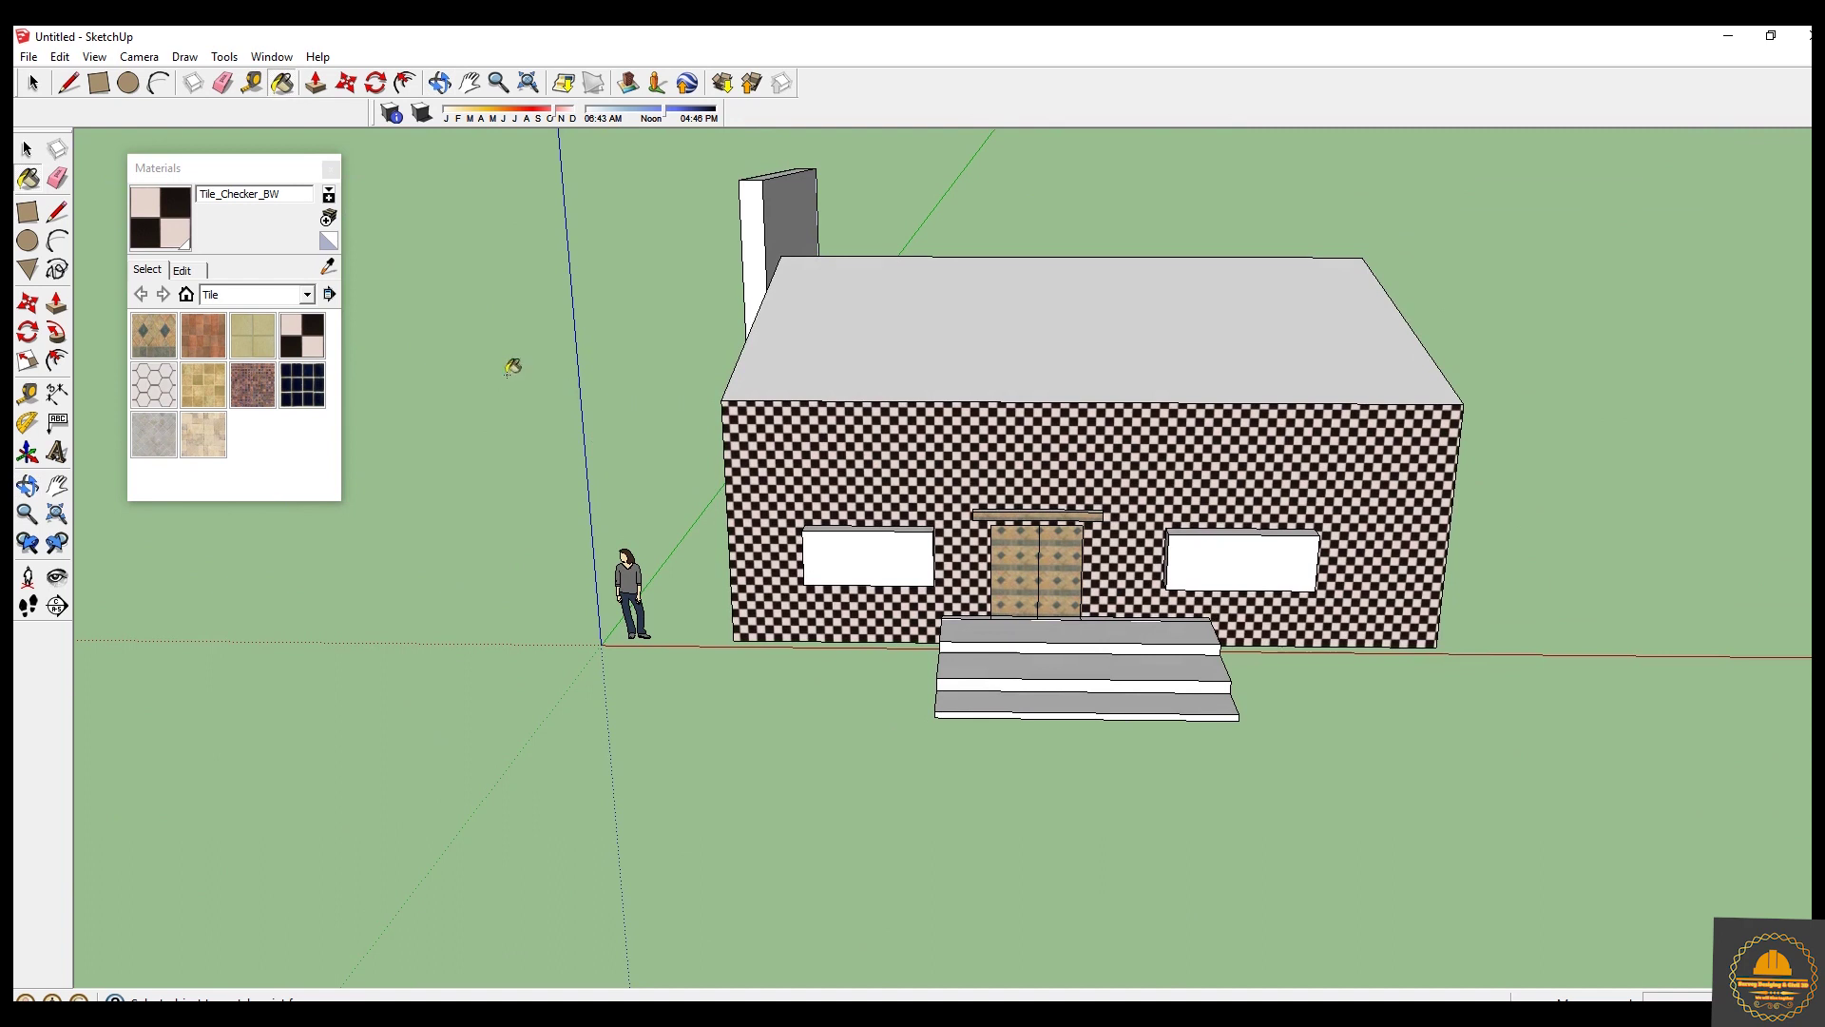
click(253, 385)
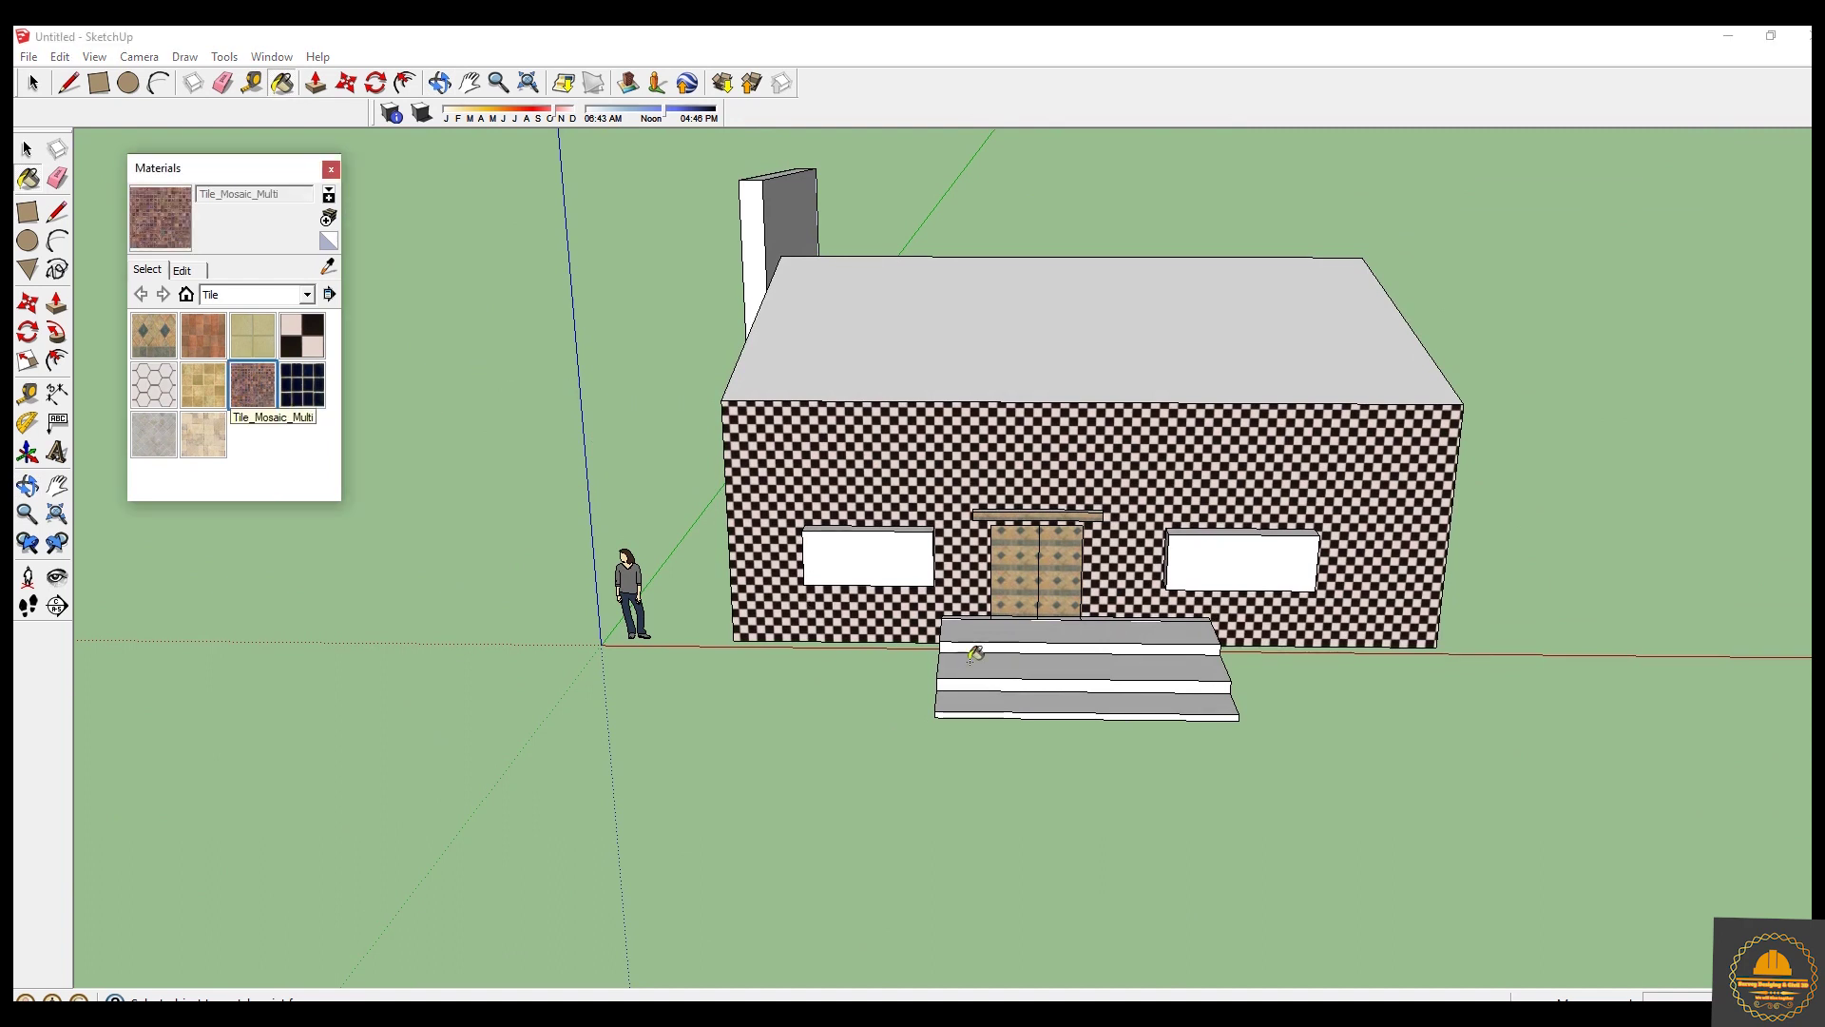
click(1067, 627)
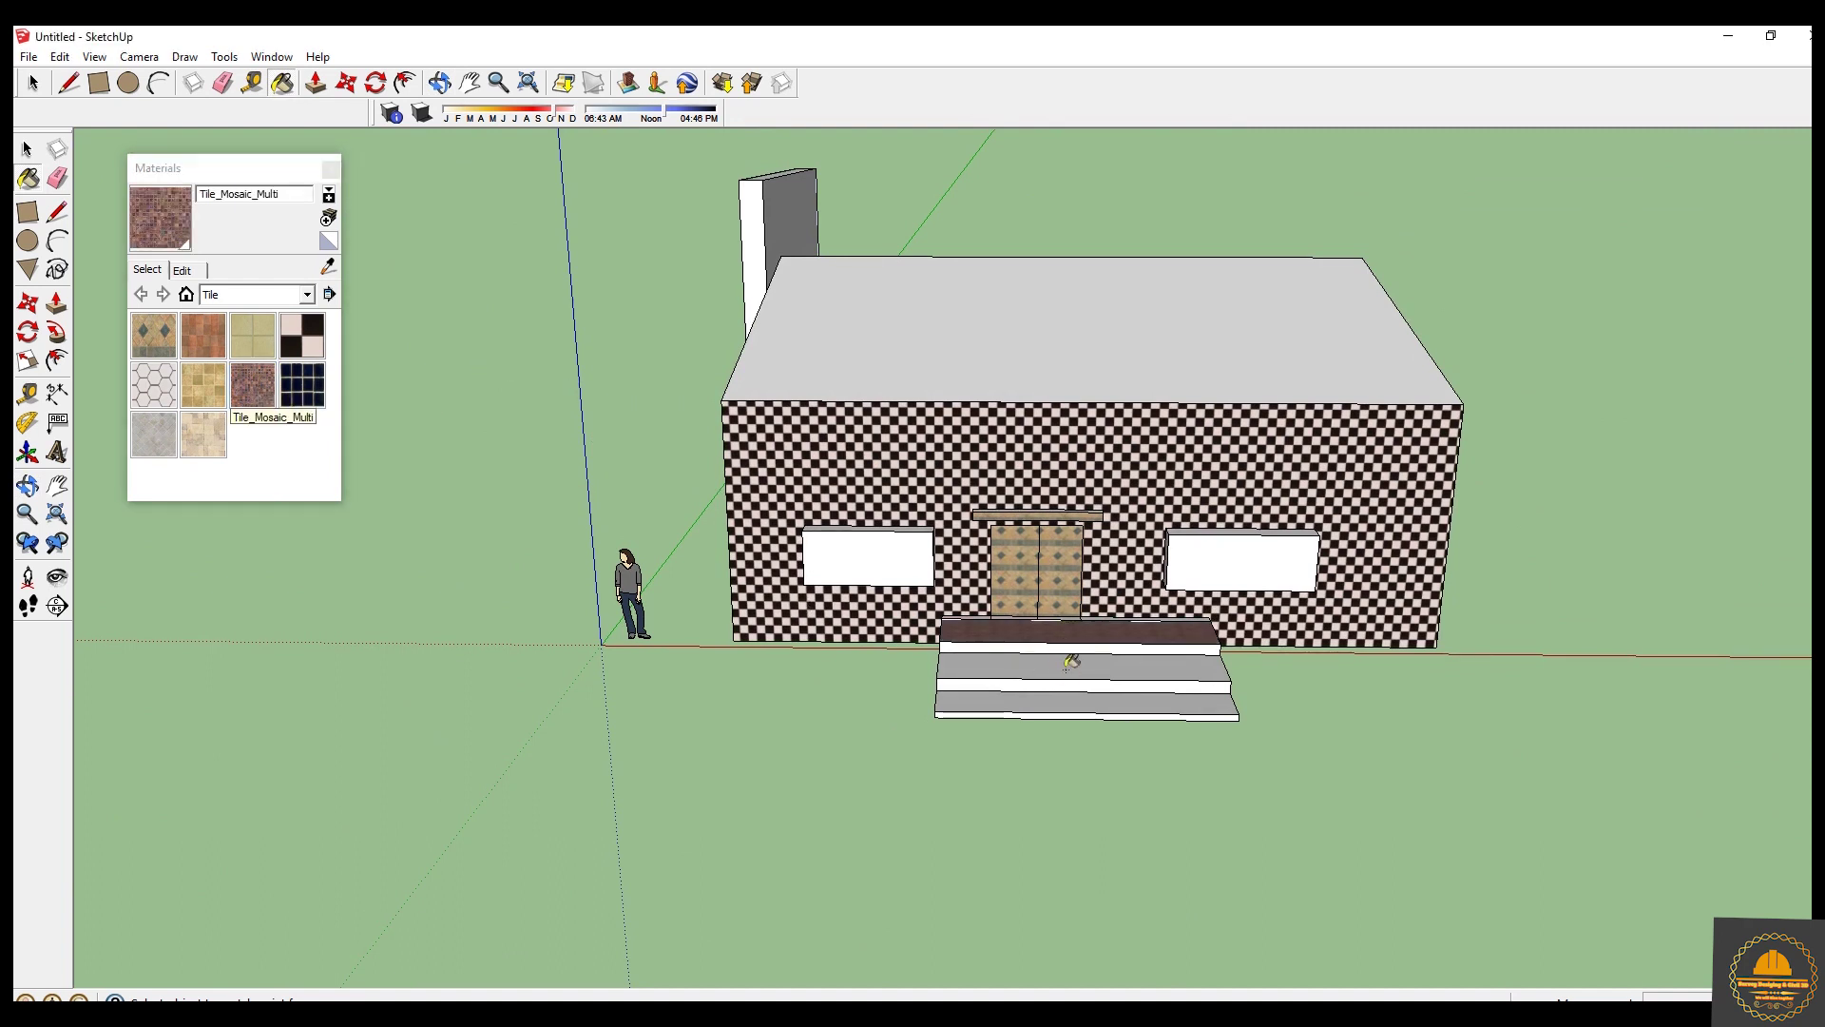
click(1069, 665)
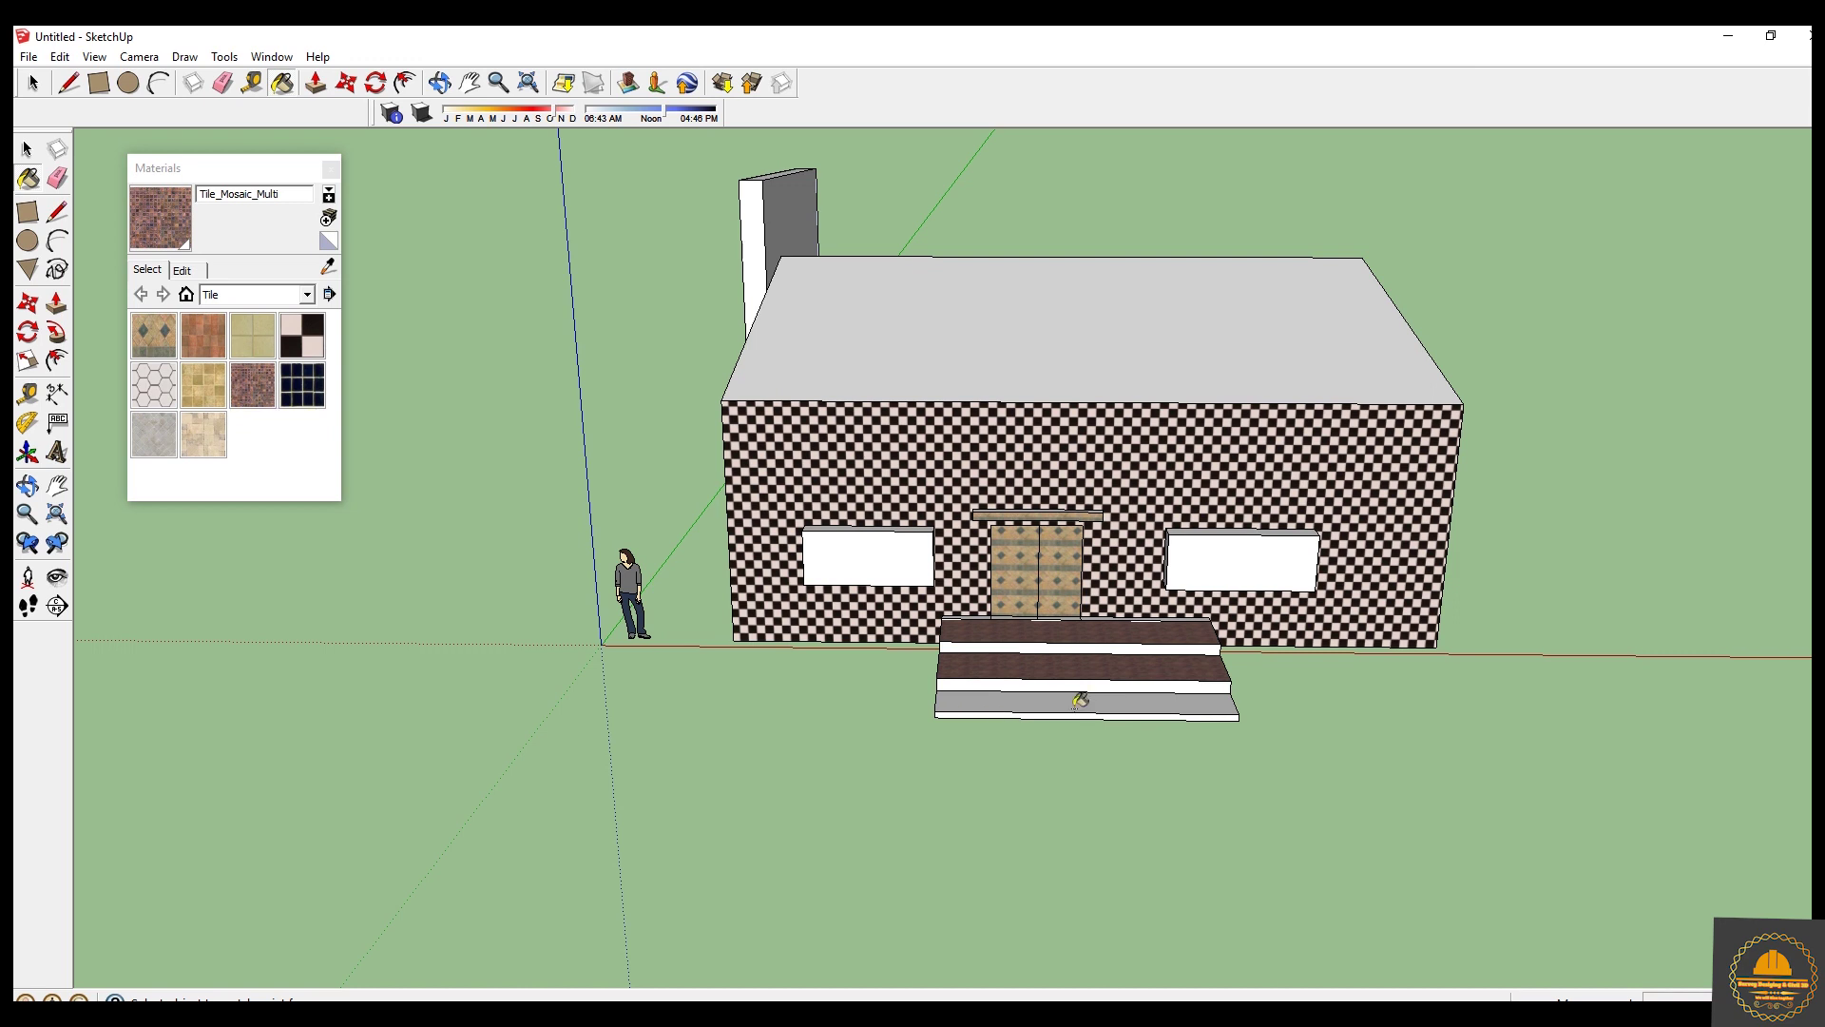
click(1081, 700)
Try Tile_Ceramic_Multi on the upper two step treads, and try Tile_Limestone_Multi on all three treads.
click(203, 335)
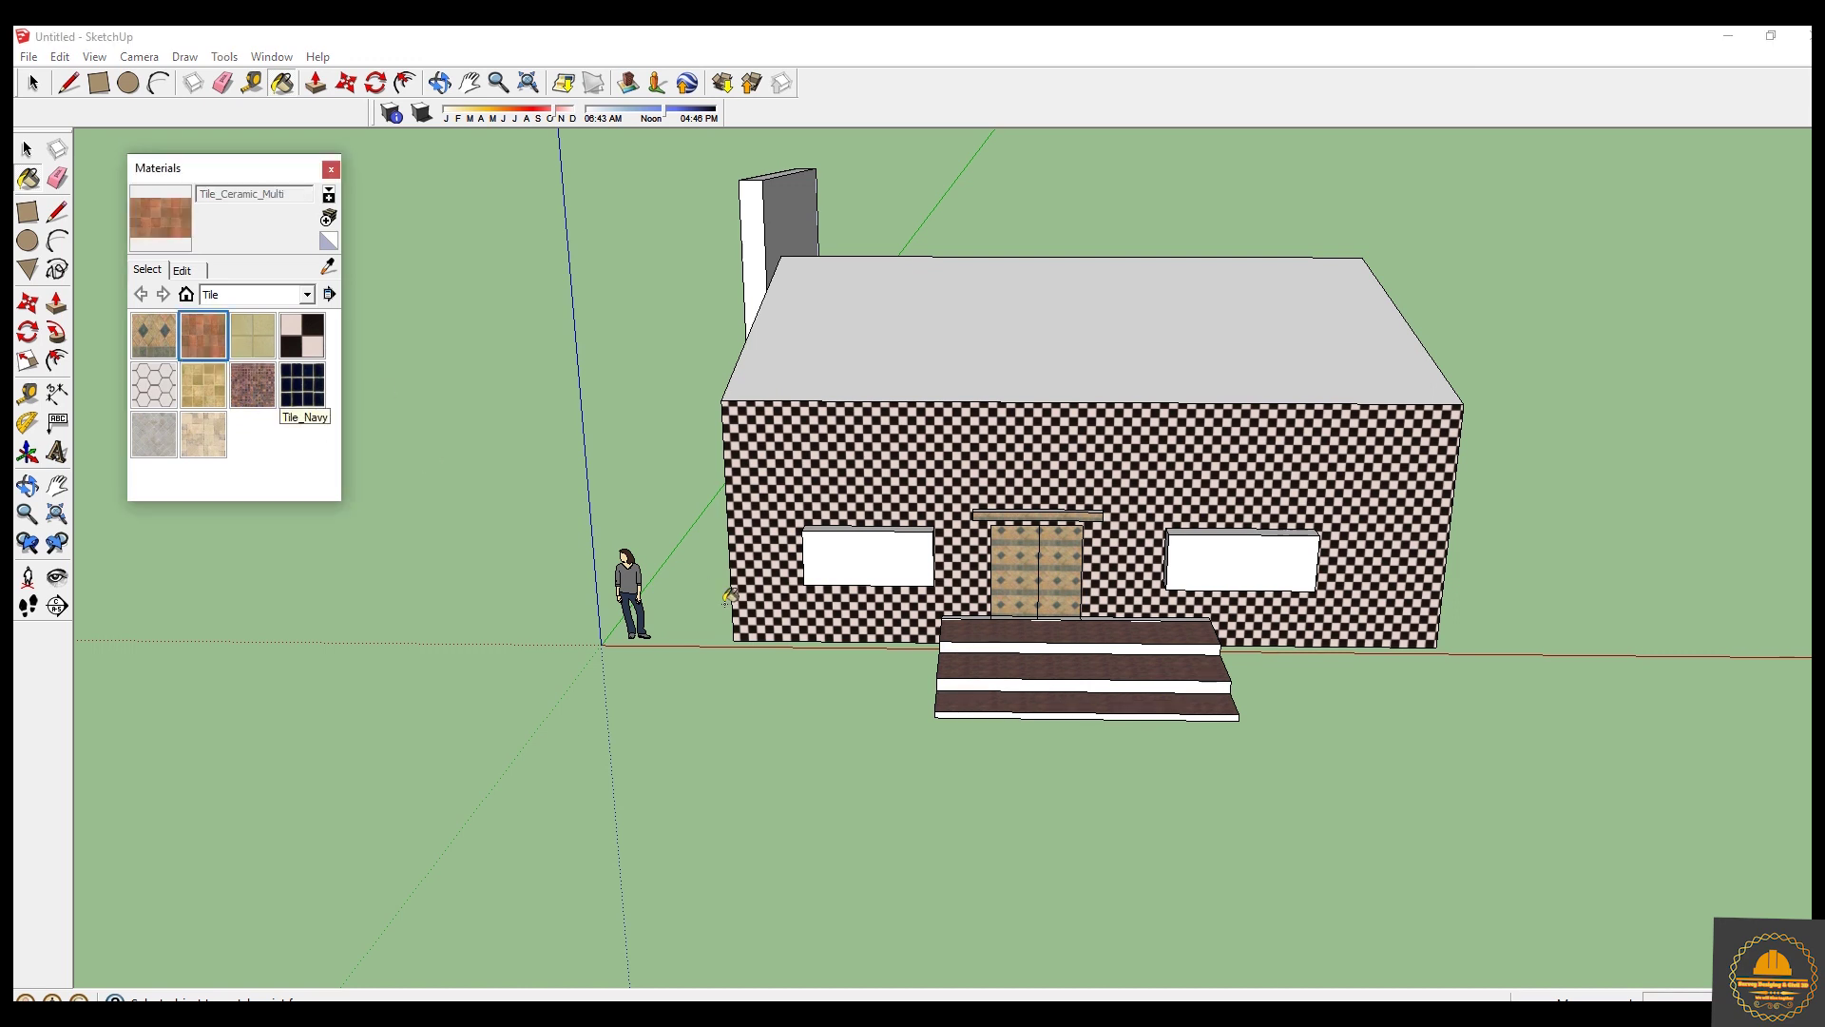
click(1056, 627)
click(1068, 669)
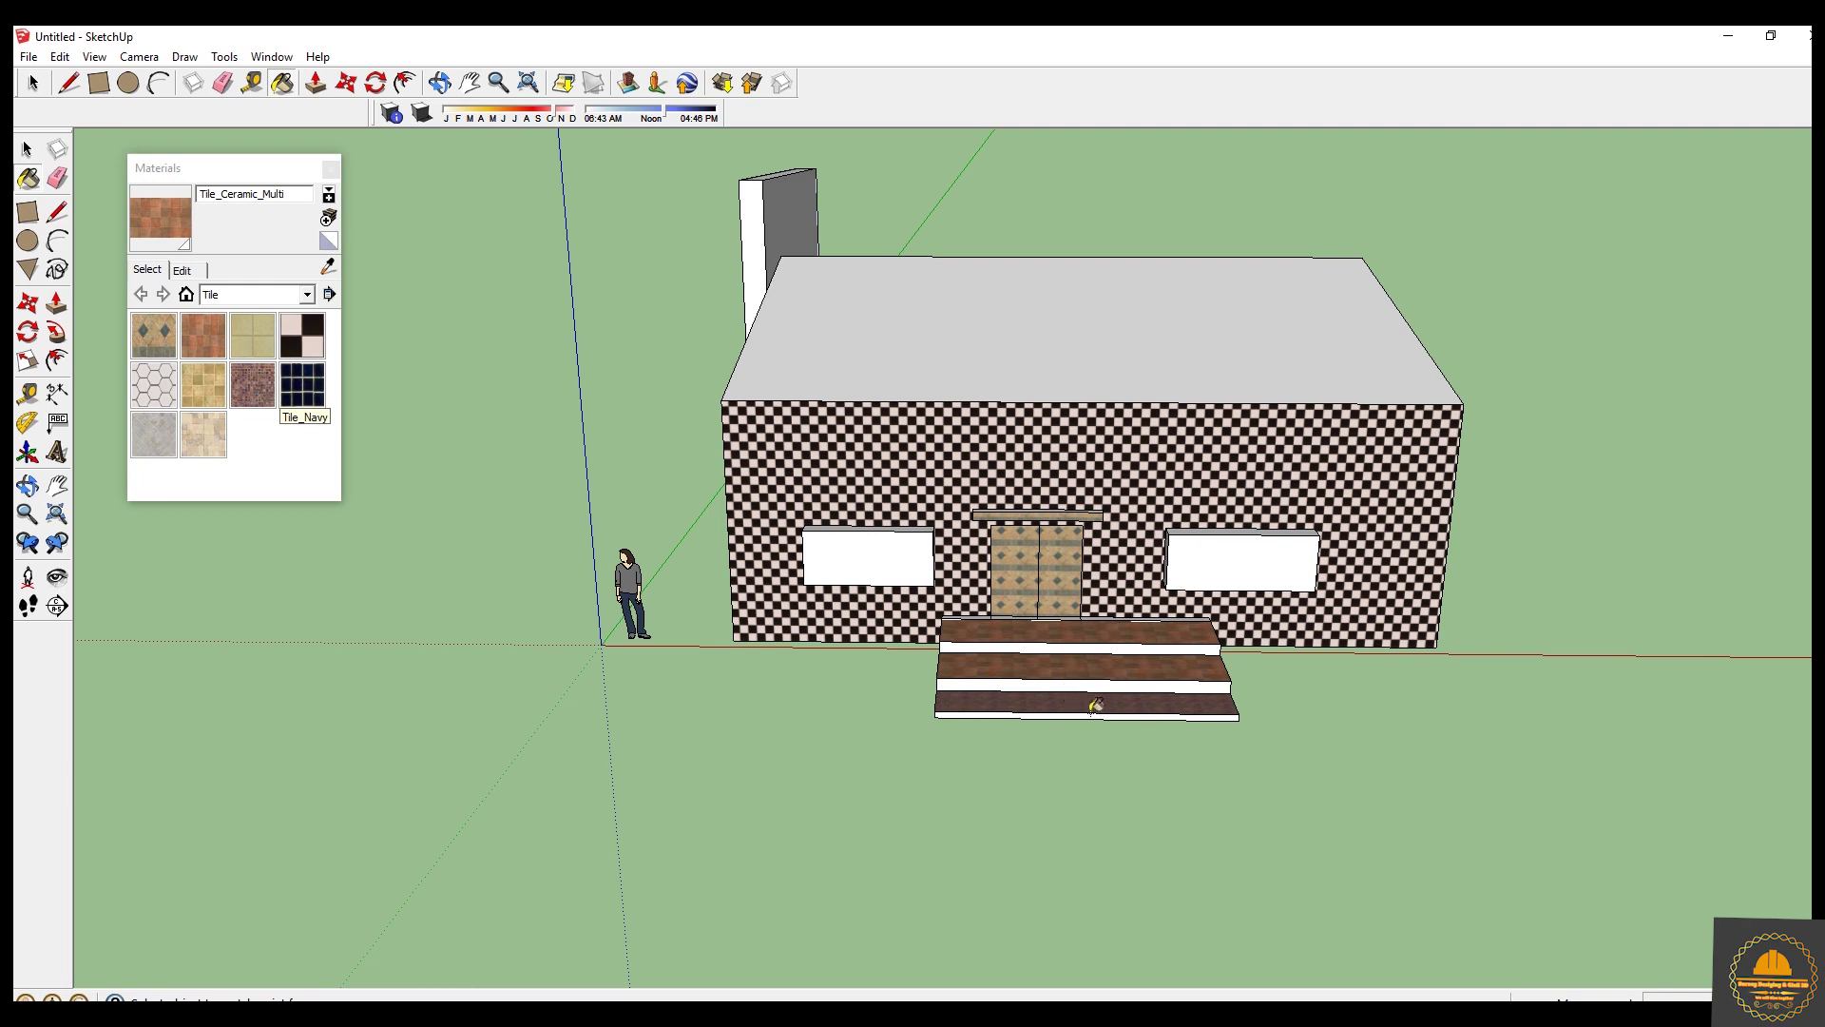
click(203, 384)
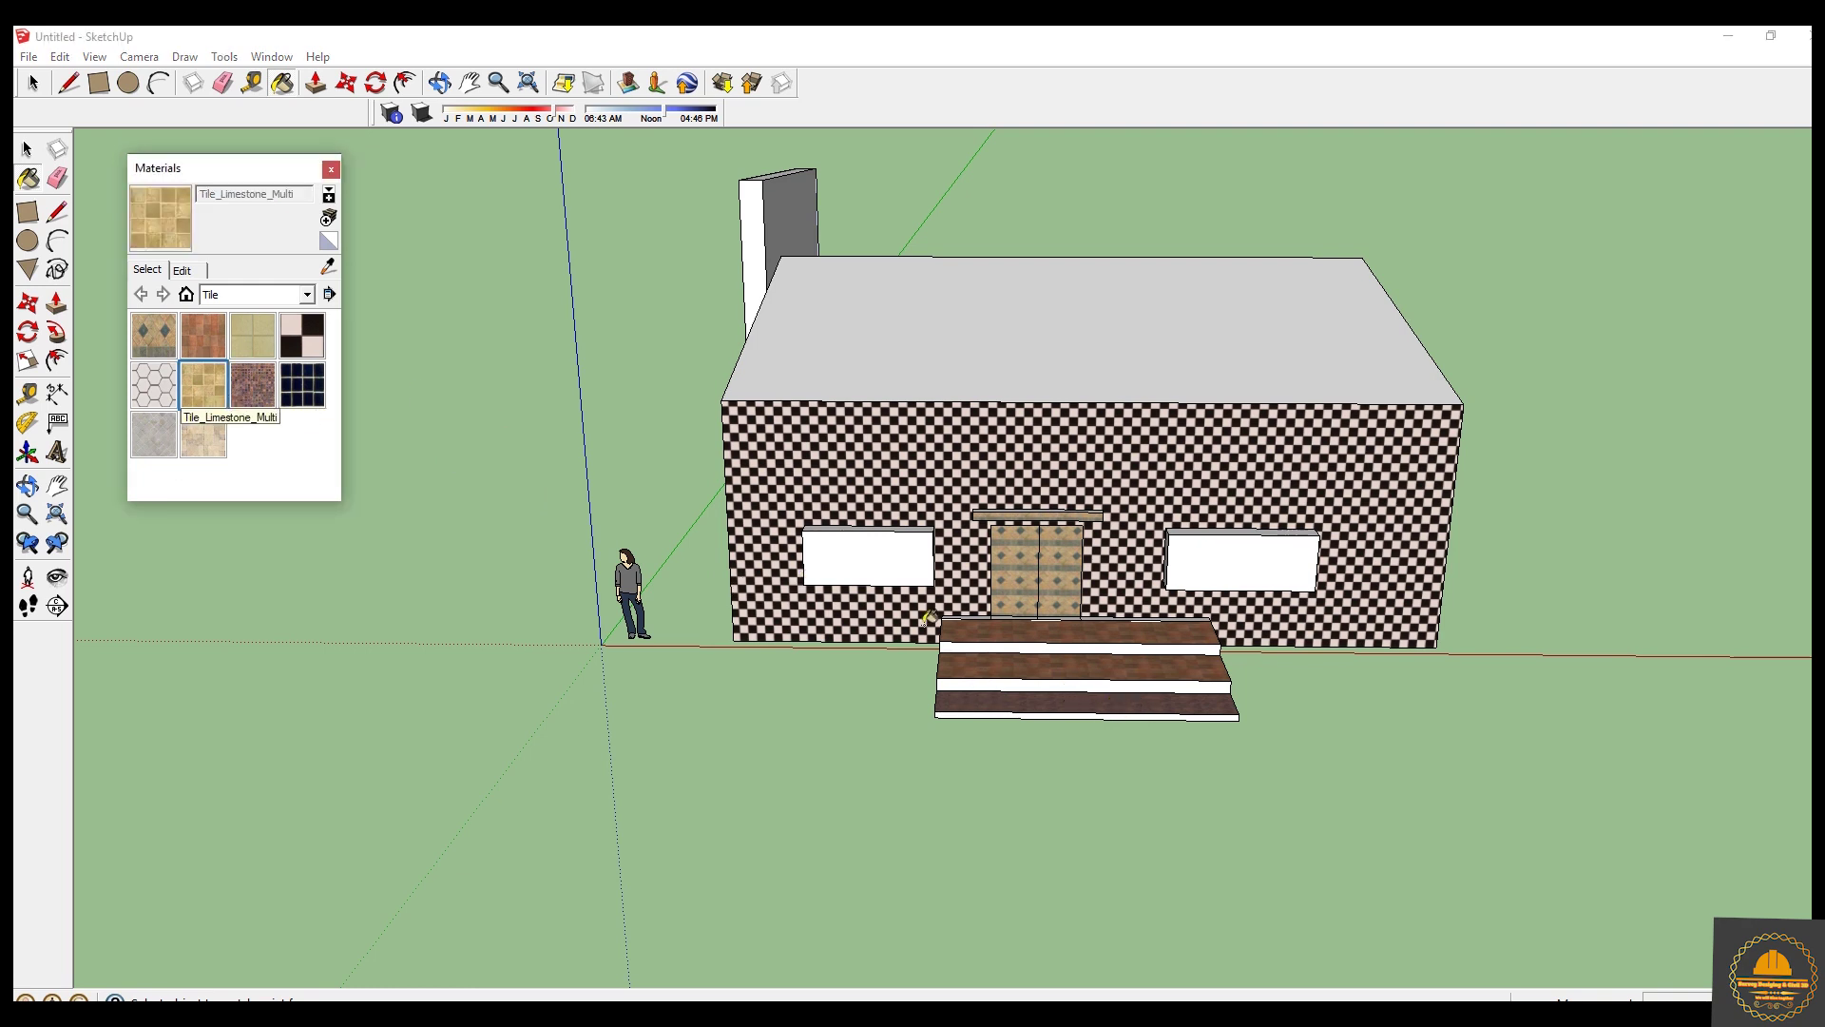
click(1015, 659)
click(1052, 626)
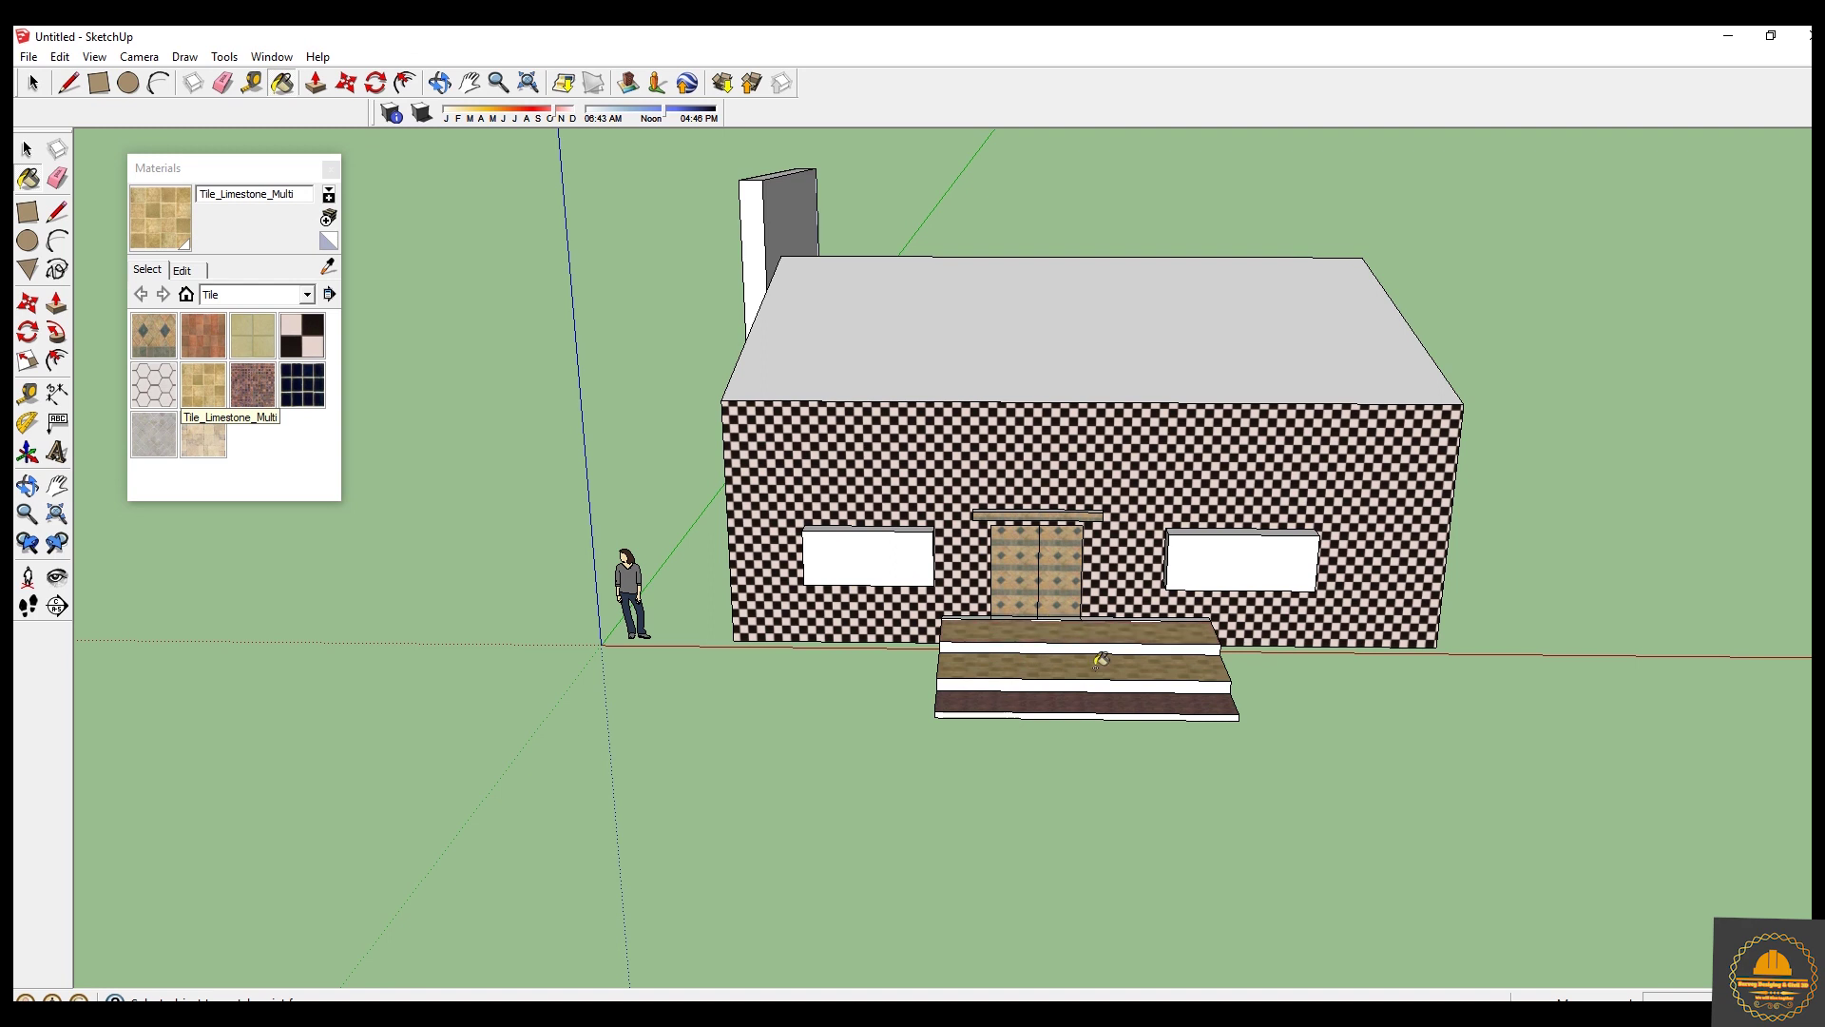
click(1094, 697)
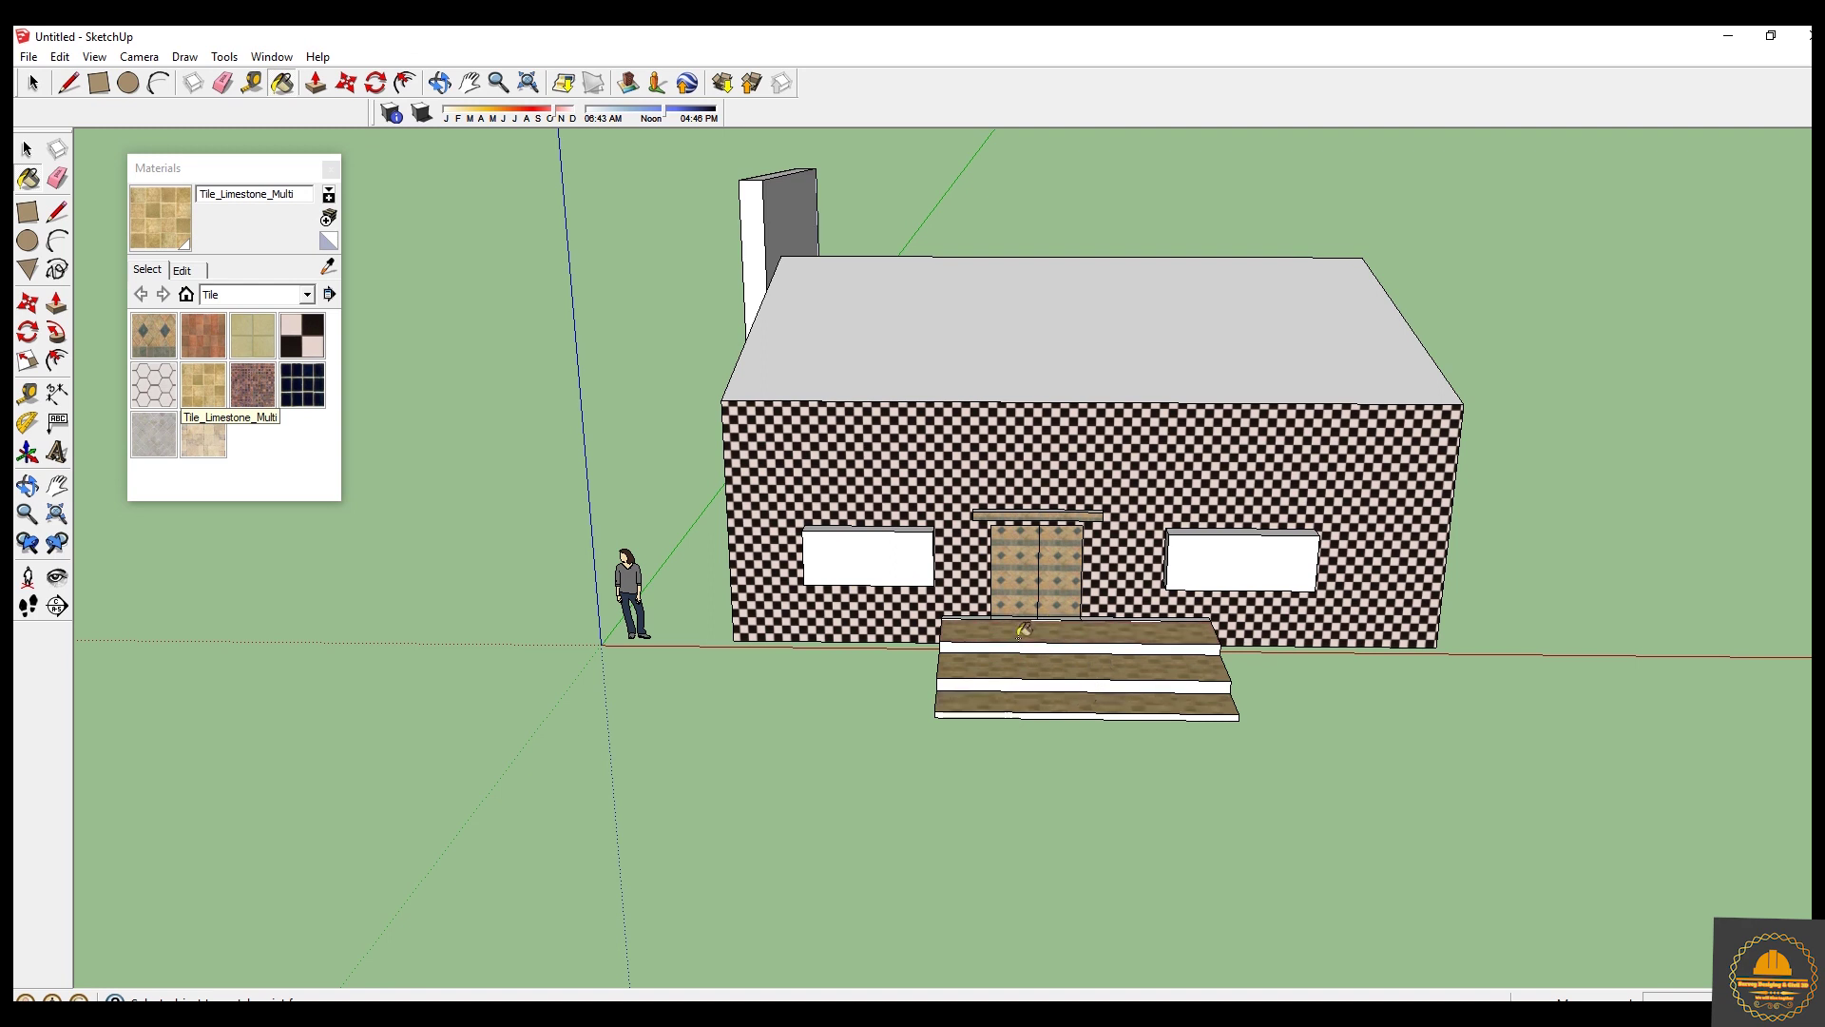
Paint all treads and risers of the entrance steps with the Tile_Ceramic_Multi material.
click(211, 333)
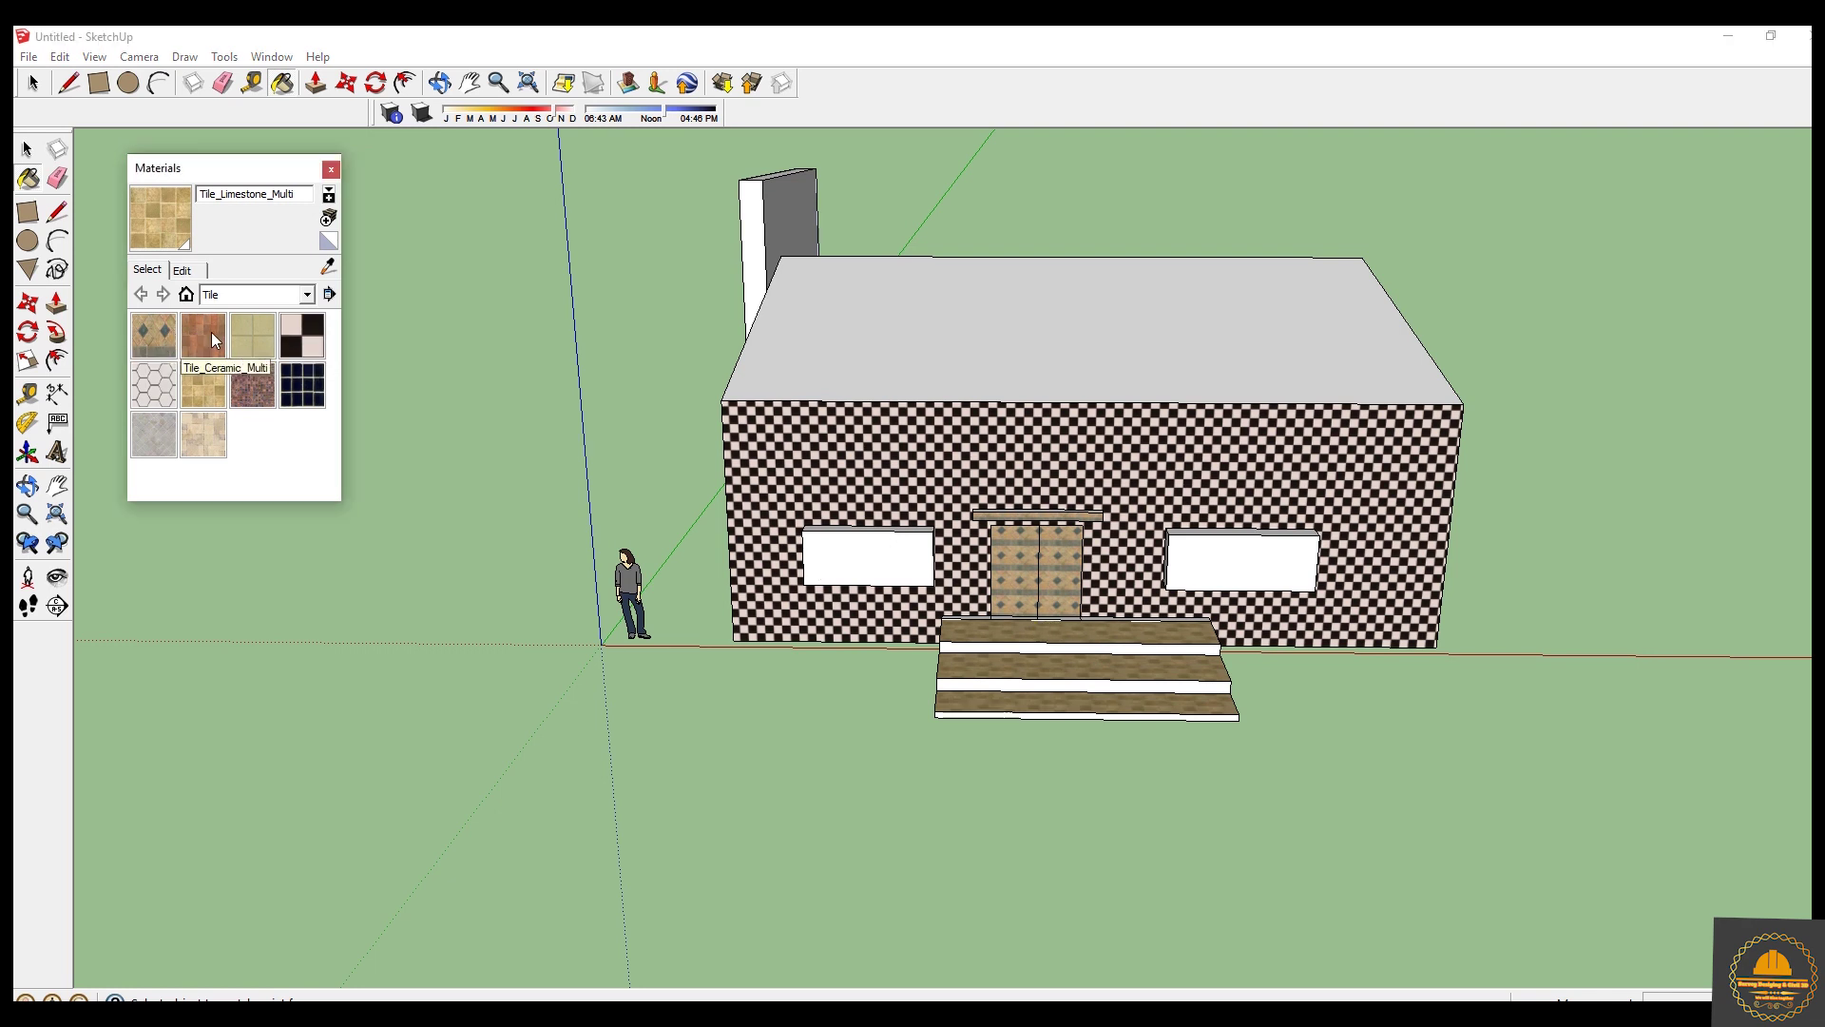
click(1032, 634)
click(1050, 681)
click(1071, 713)
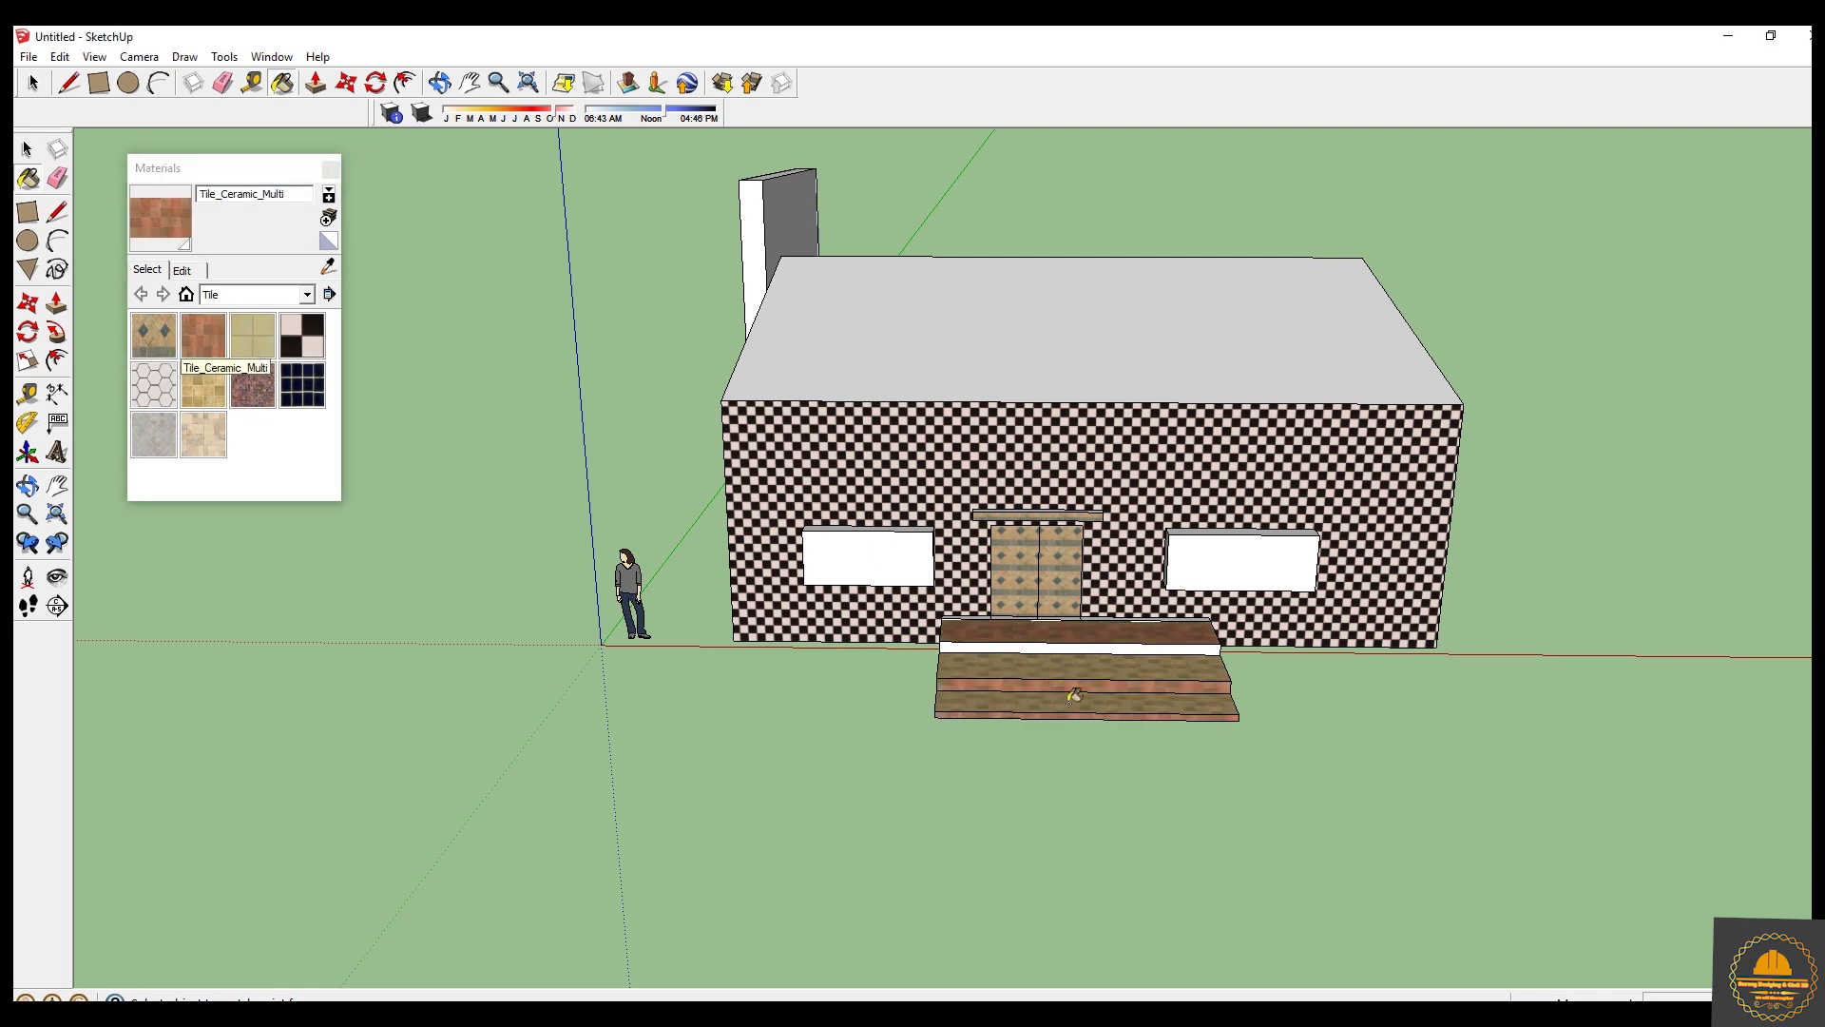
click(1067, 663)
click(1067, 701)
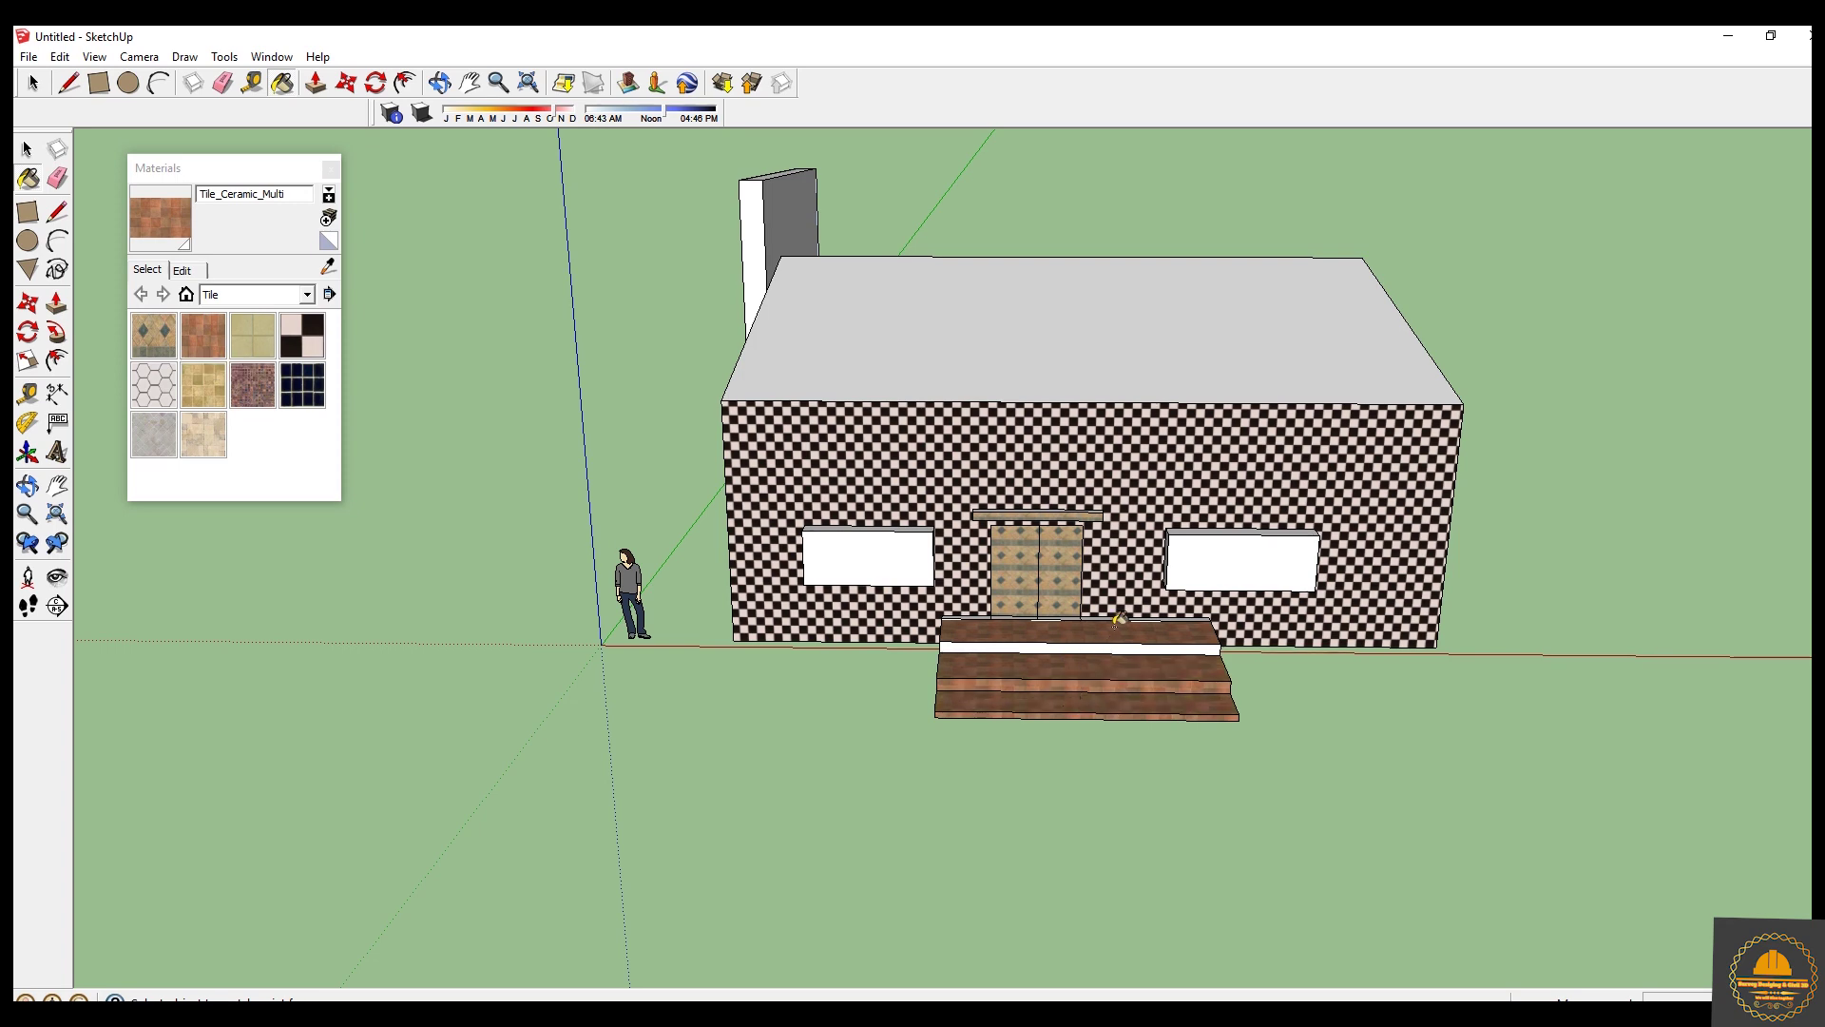
click(1104, 649)
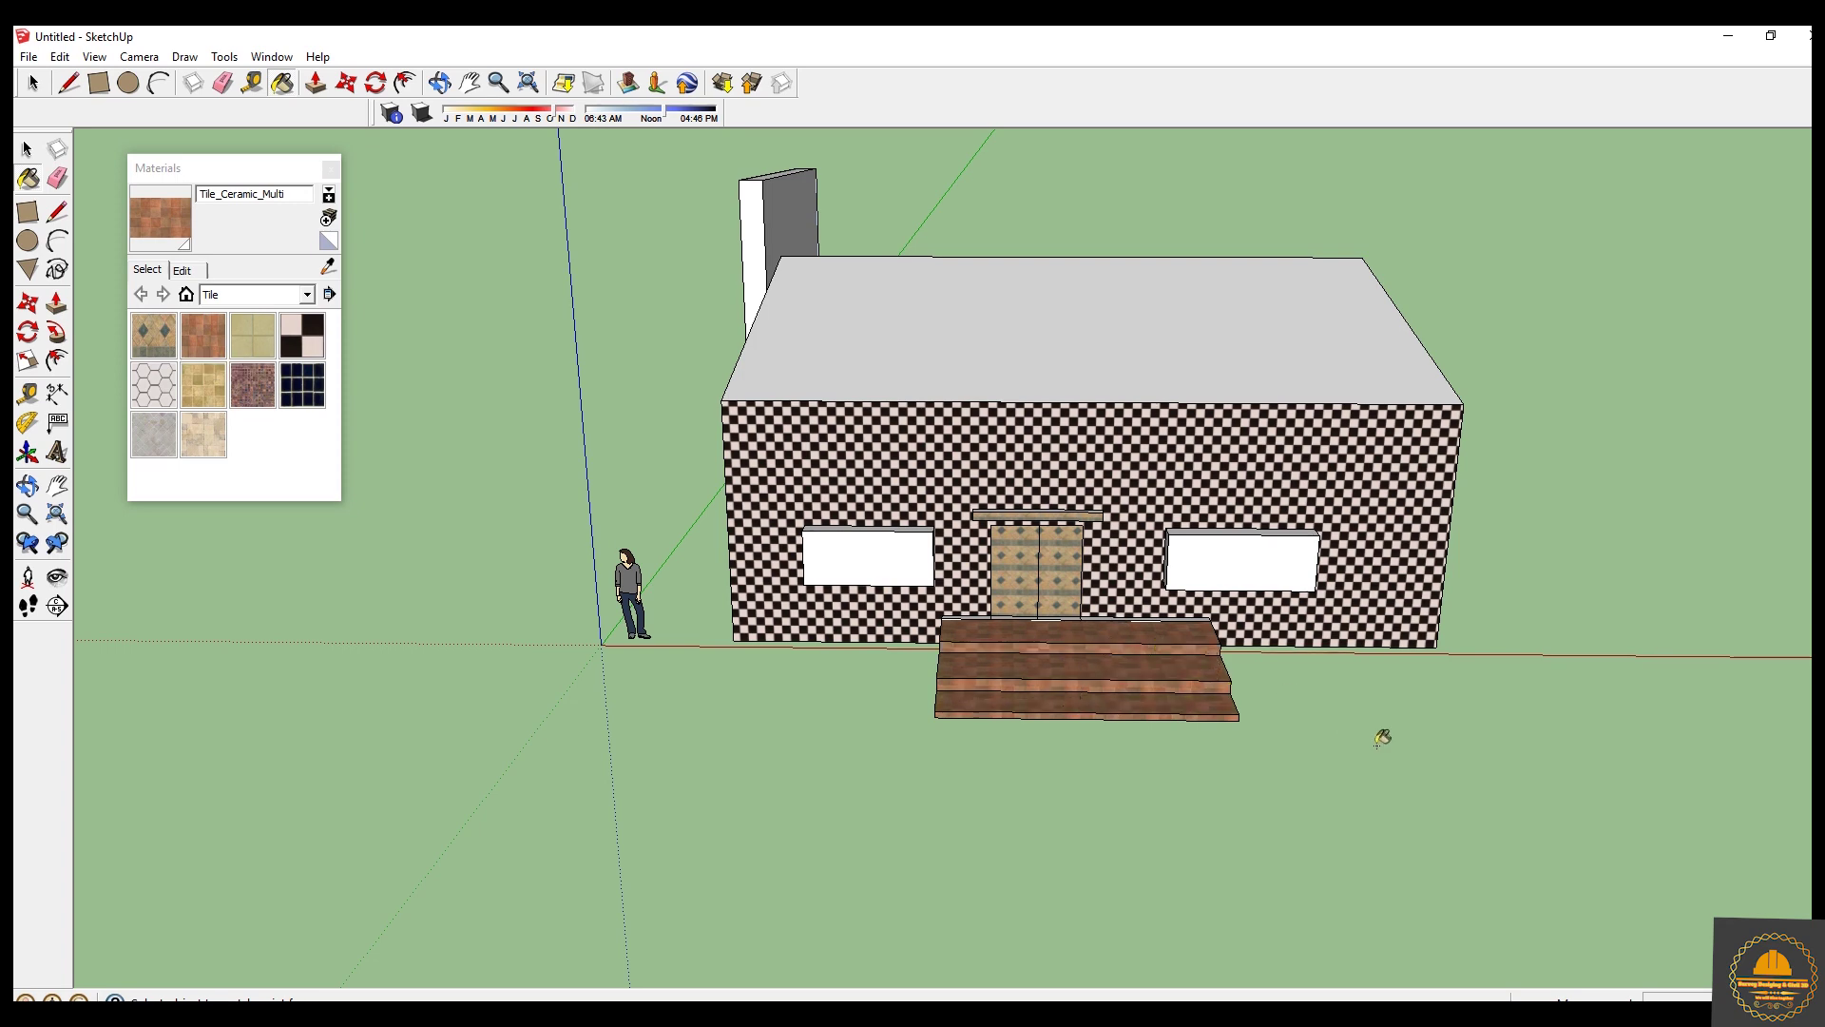
Paint both side faces of the entrance steps with the Tile_Ceramic_Multi material.
middle_drag(1423, 754, 1055, 687)
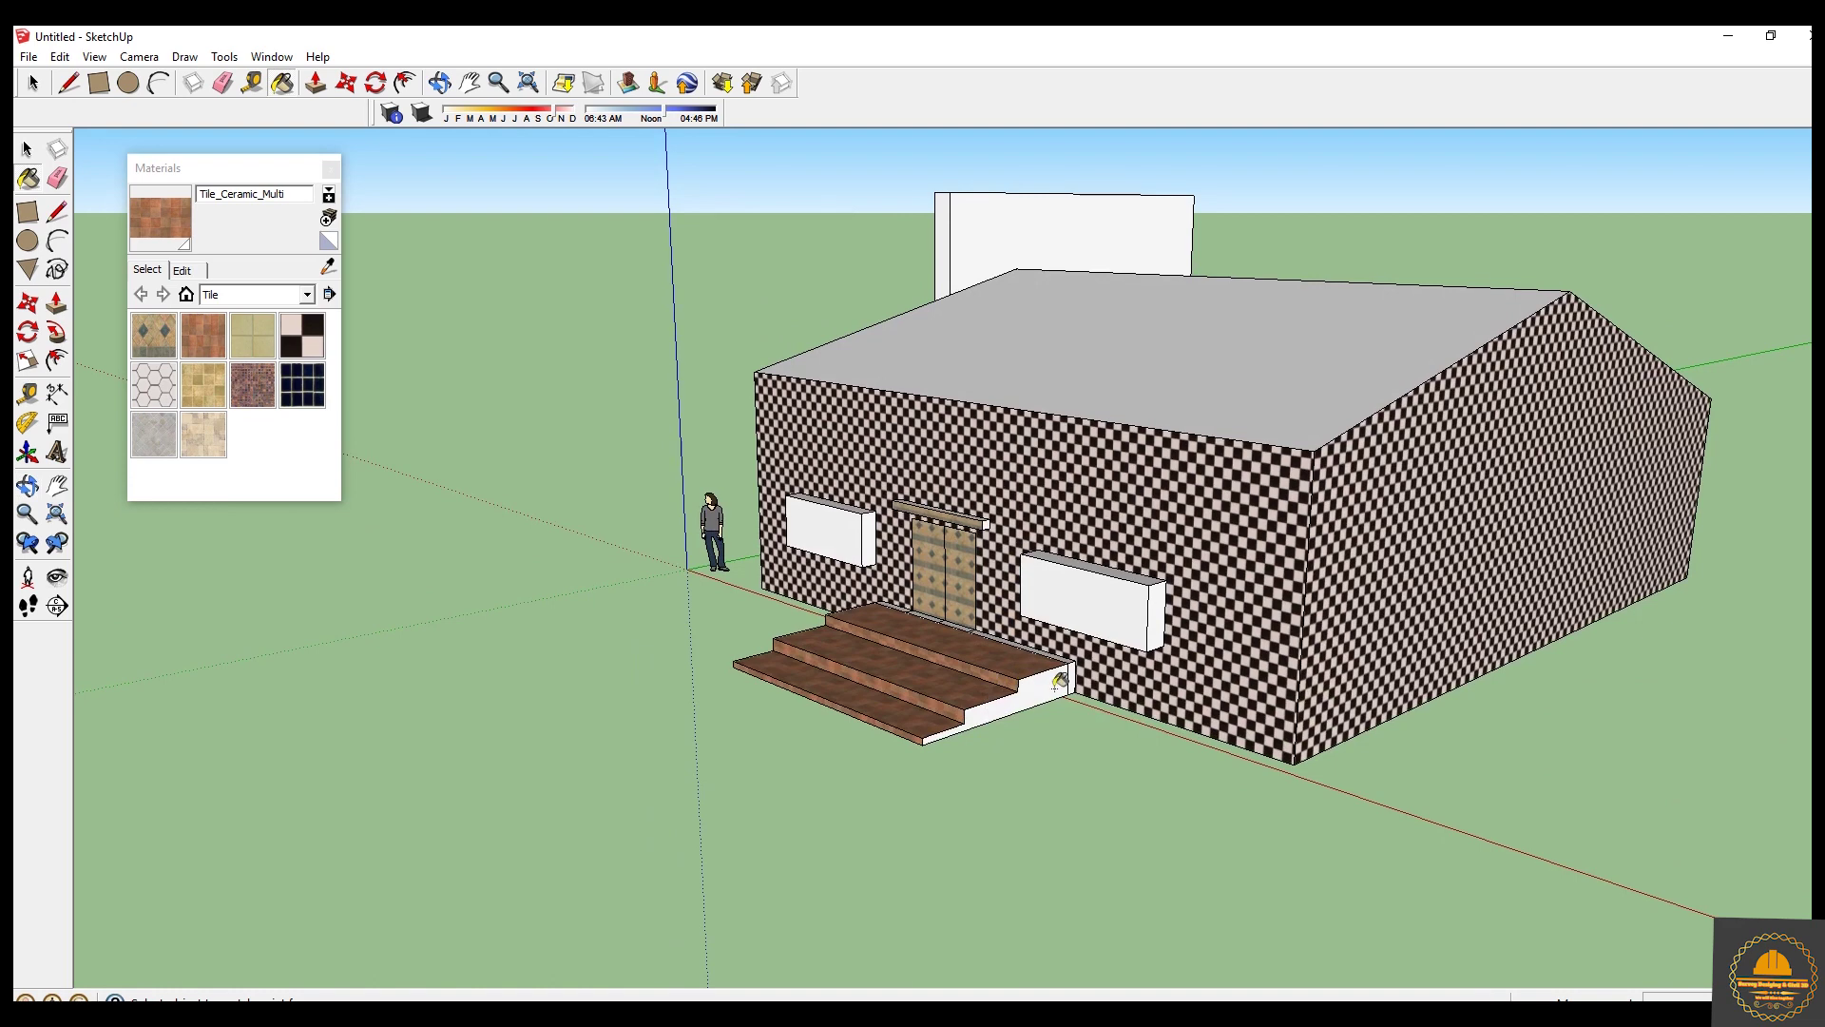
click(1056, 684)
middle_drag(672, 643, 1252, 717)
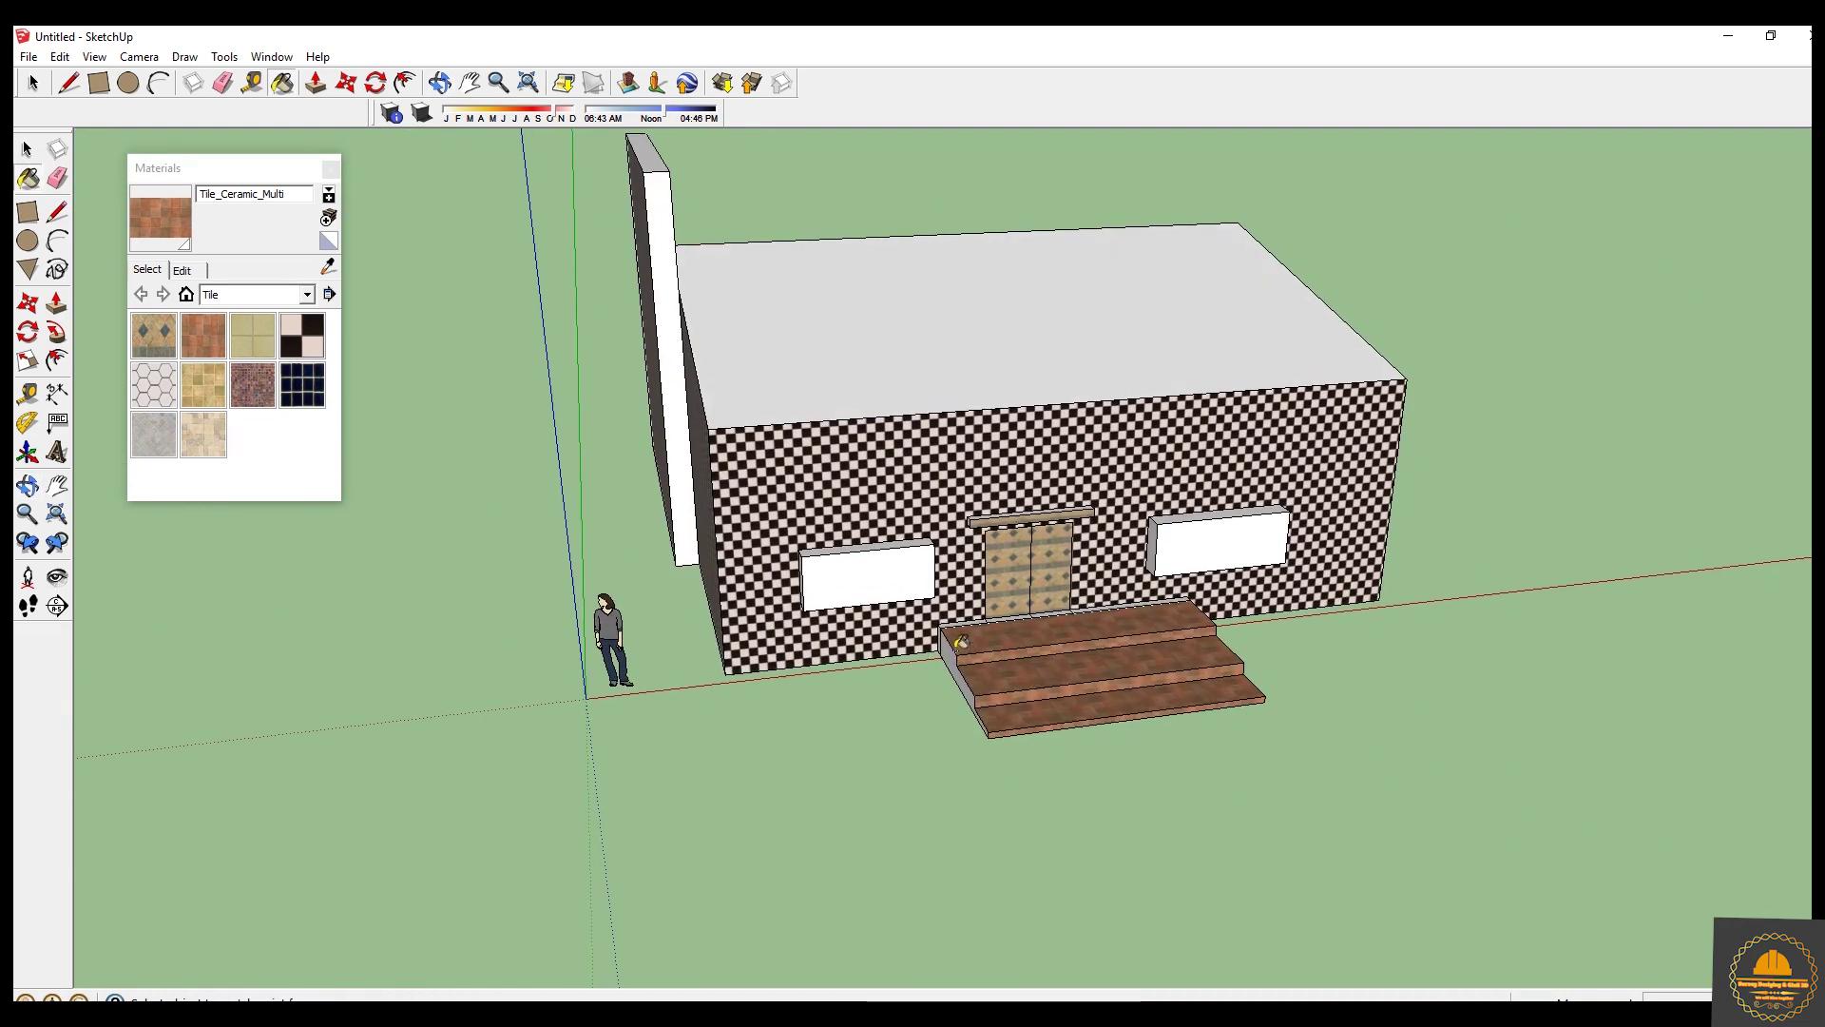
middle_drag(951, 666, 1046, 624)
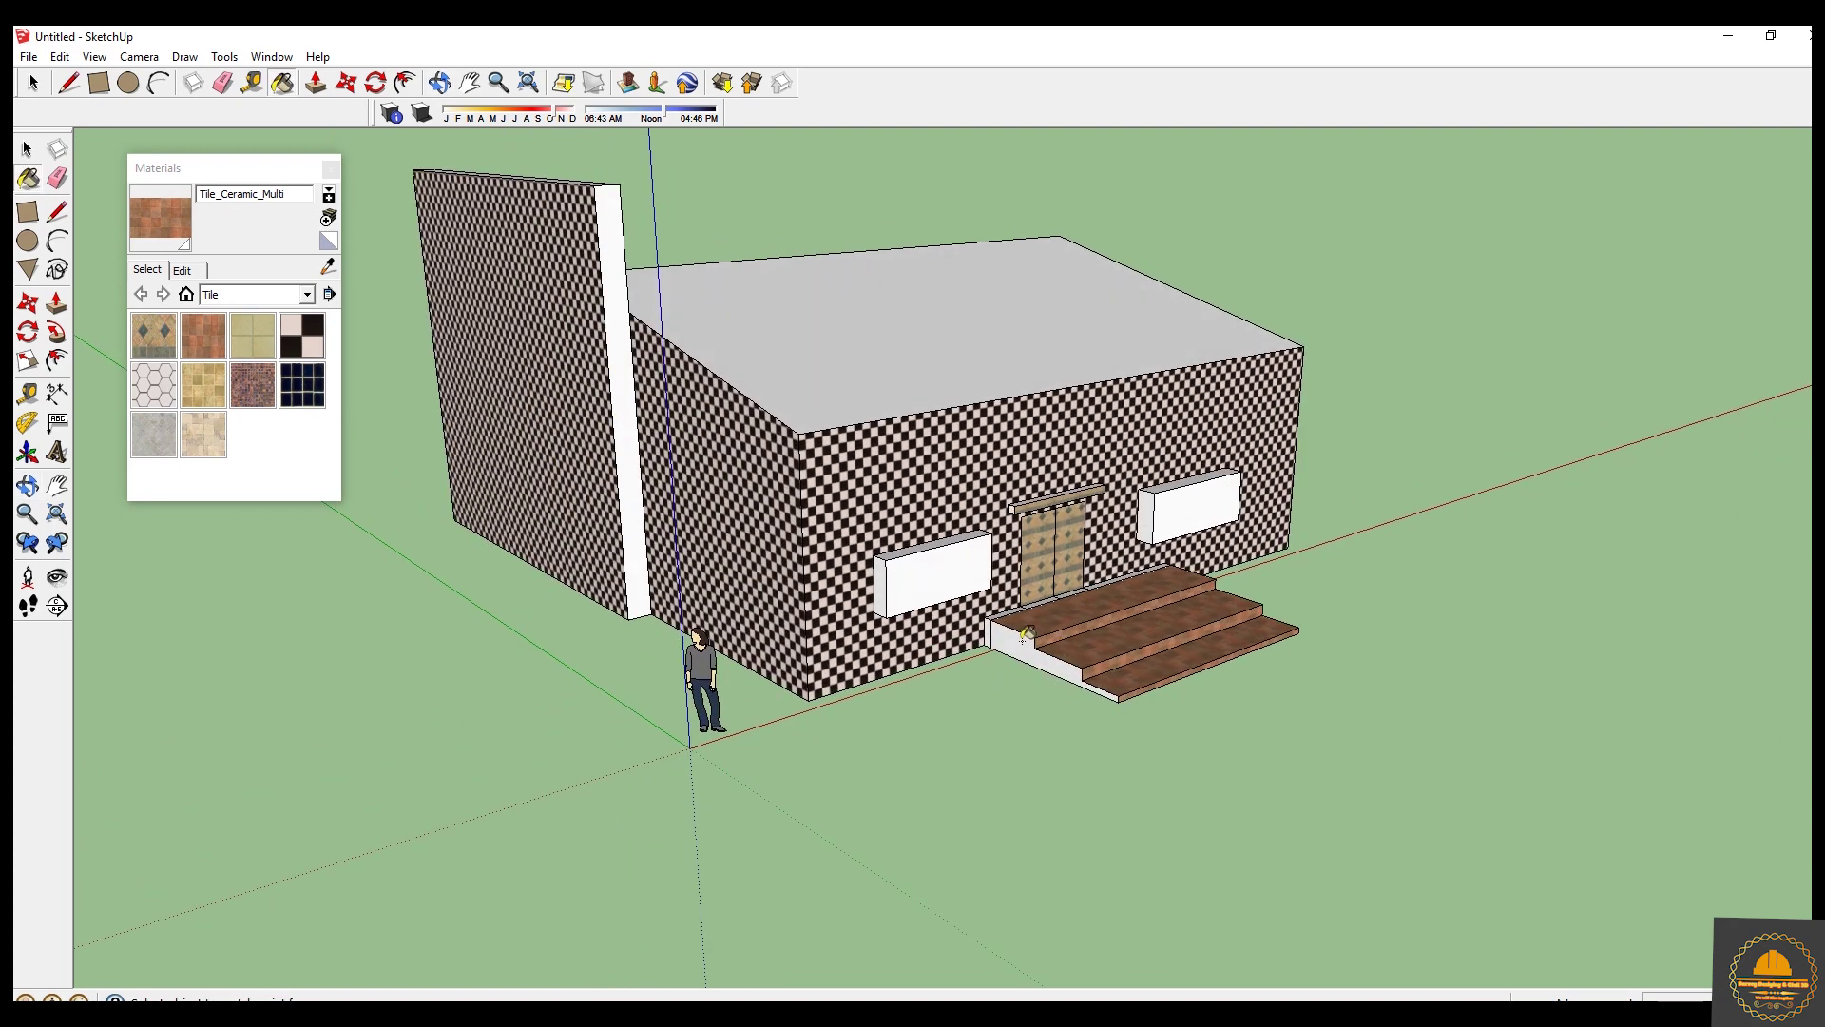
click(1025, 637)
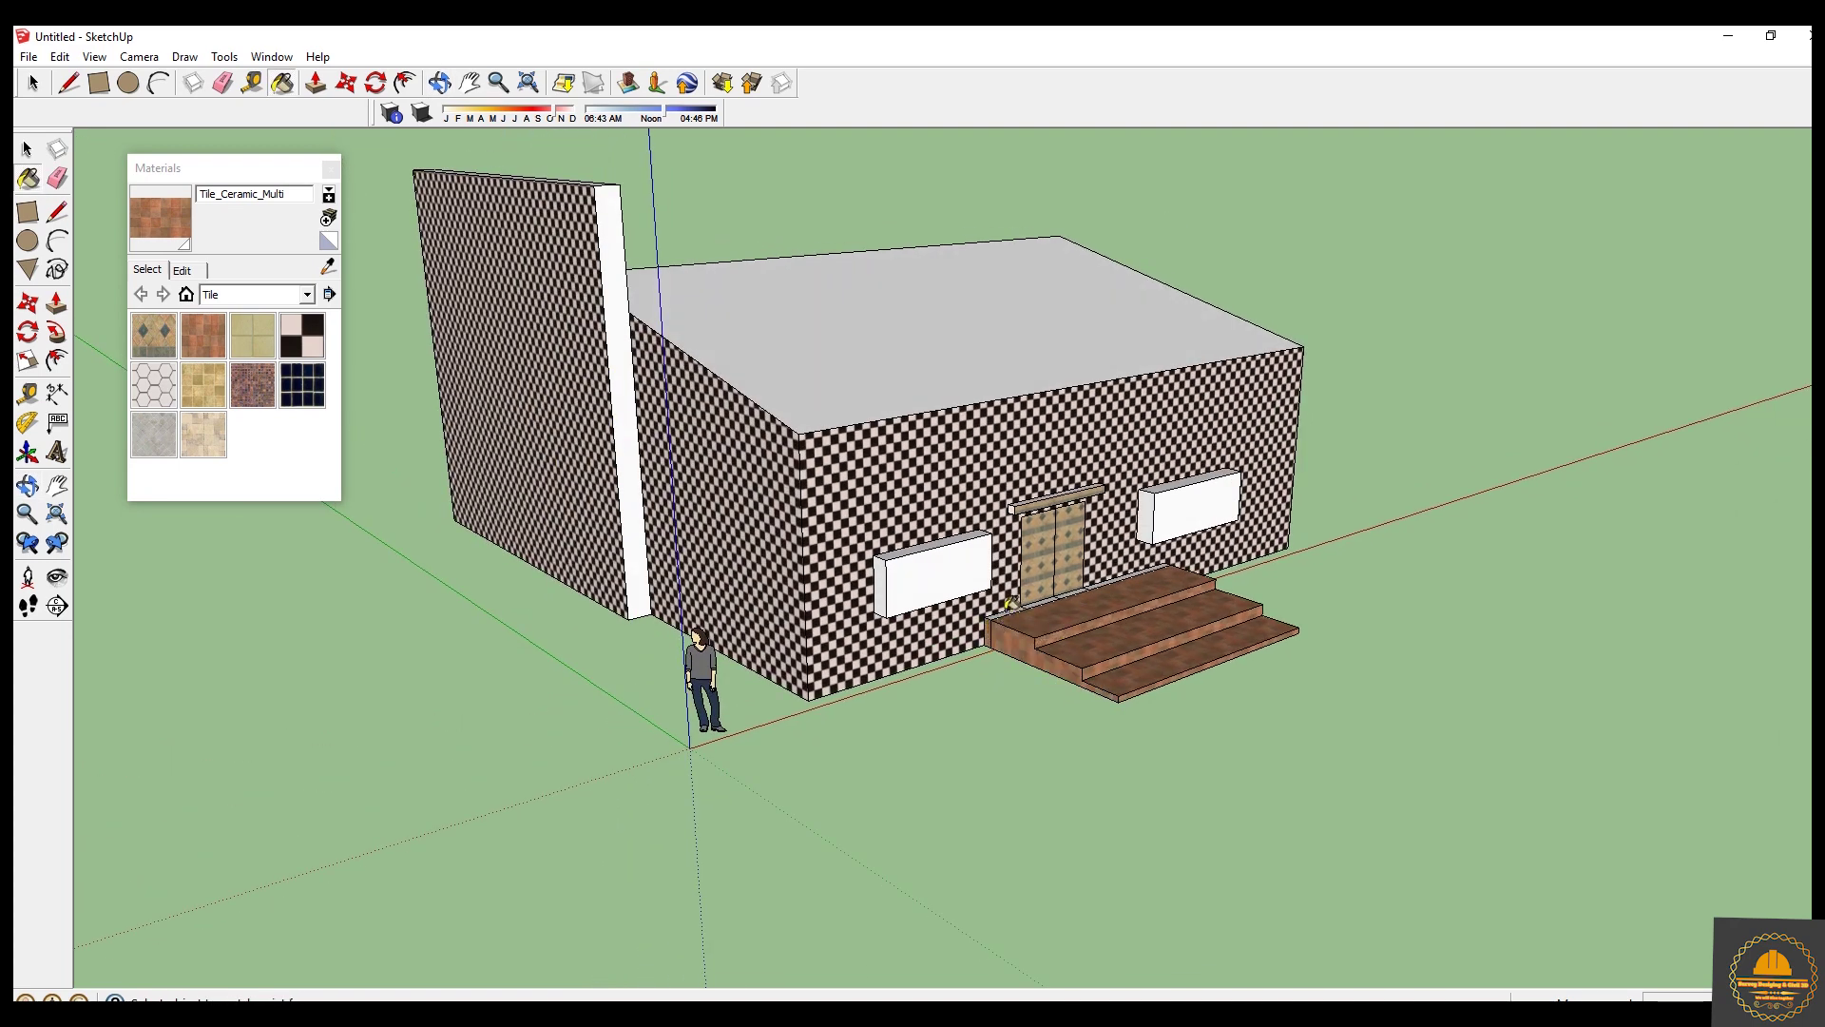
Paint the front faces of both windows with Translucent_Glass_Blue from the Translucent materials.
middle_drag(1419, 641, 1341, 680)
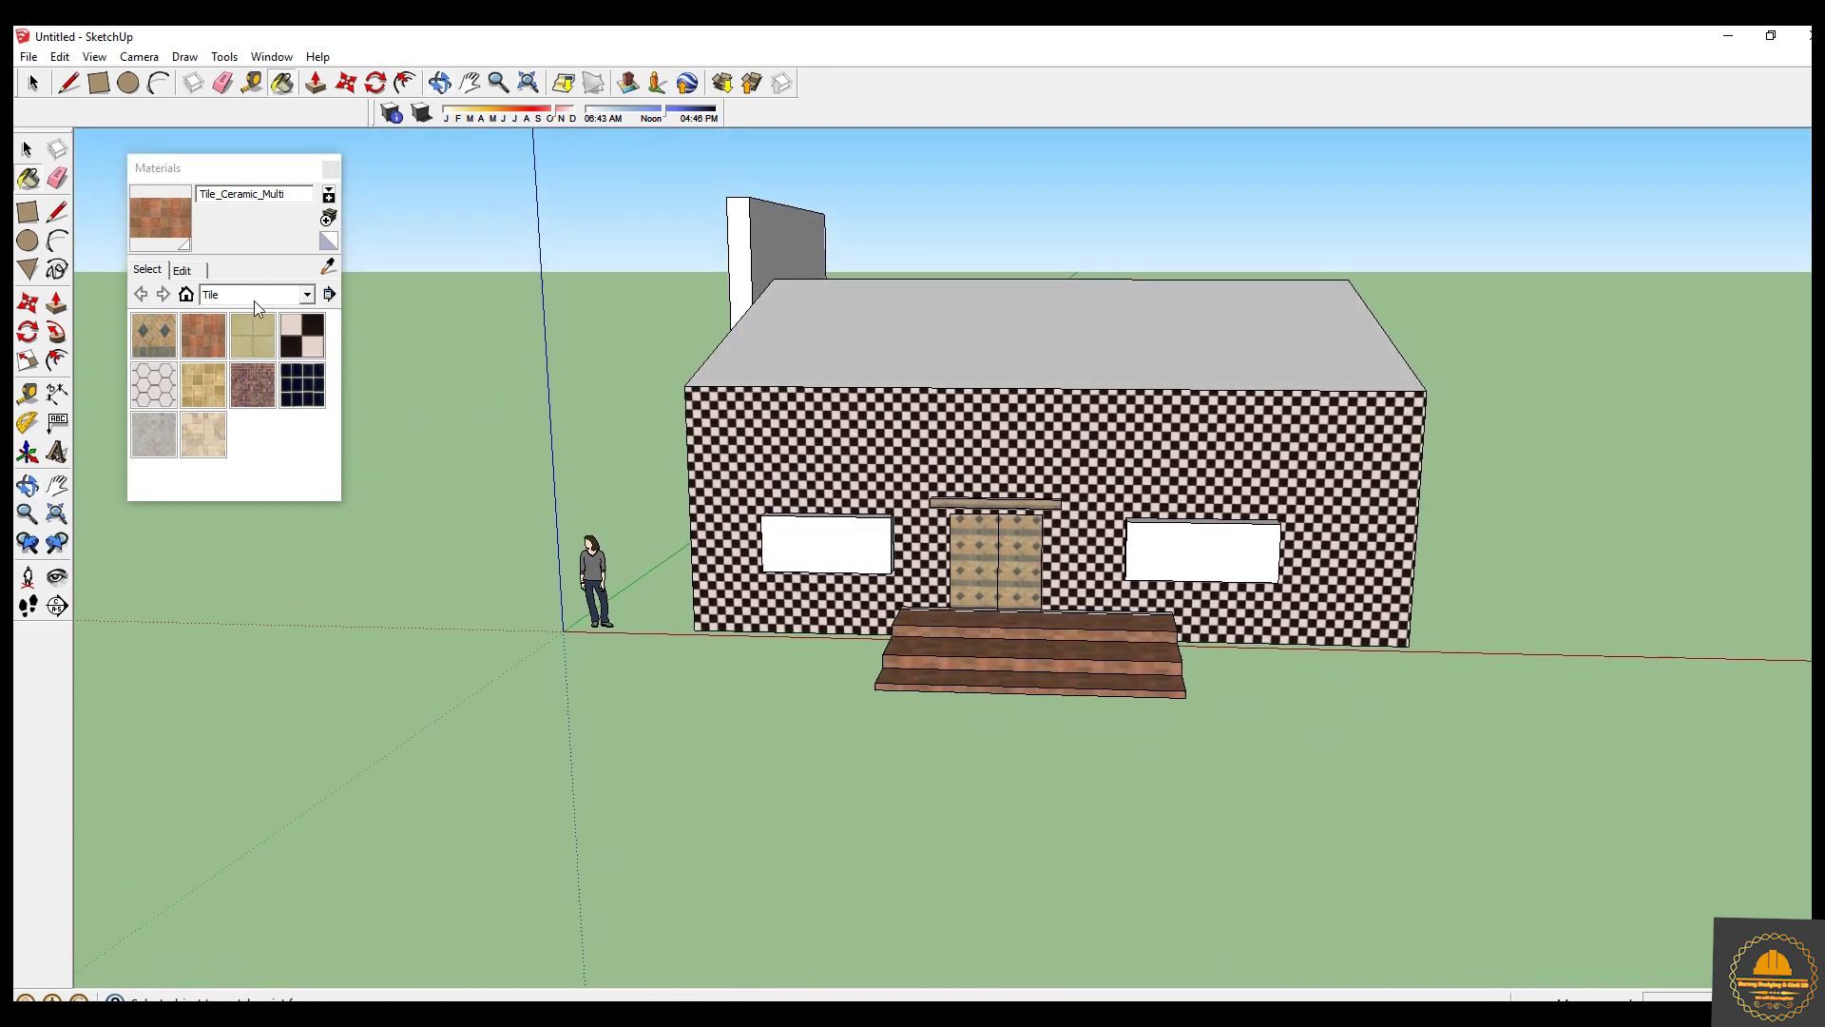
click(289, 296)
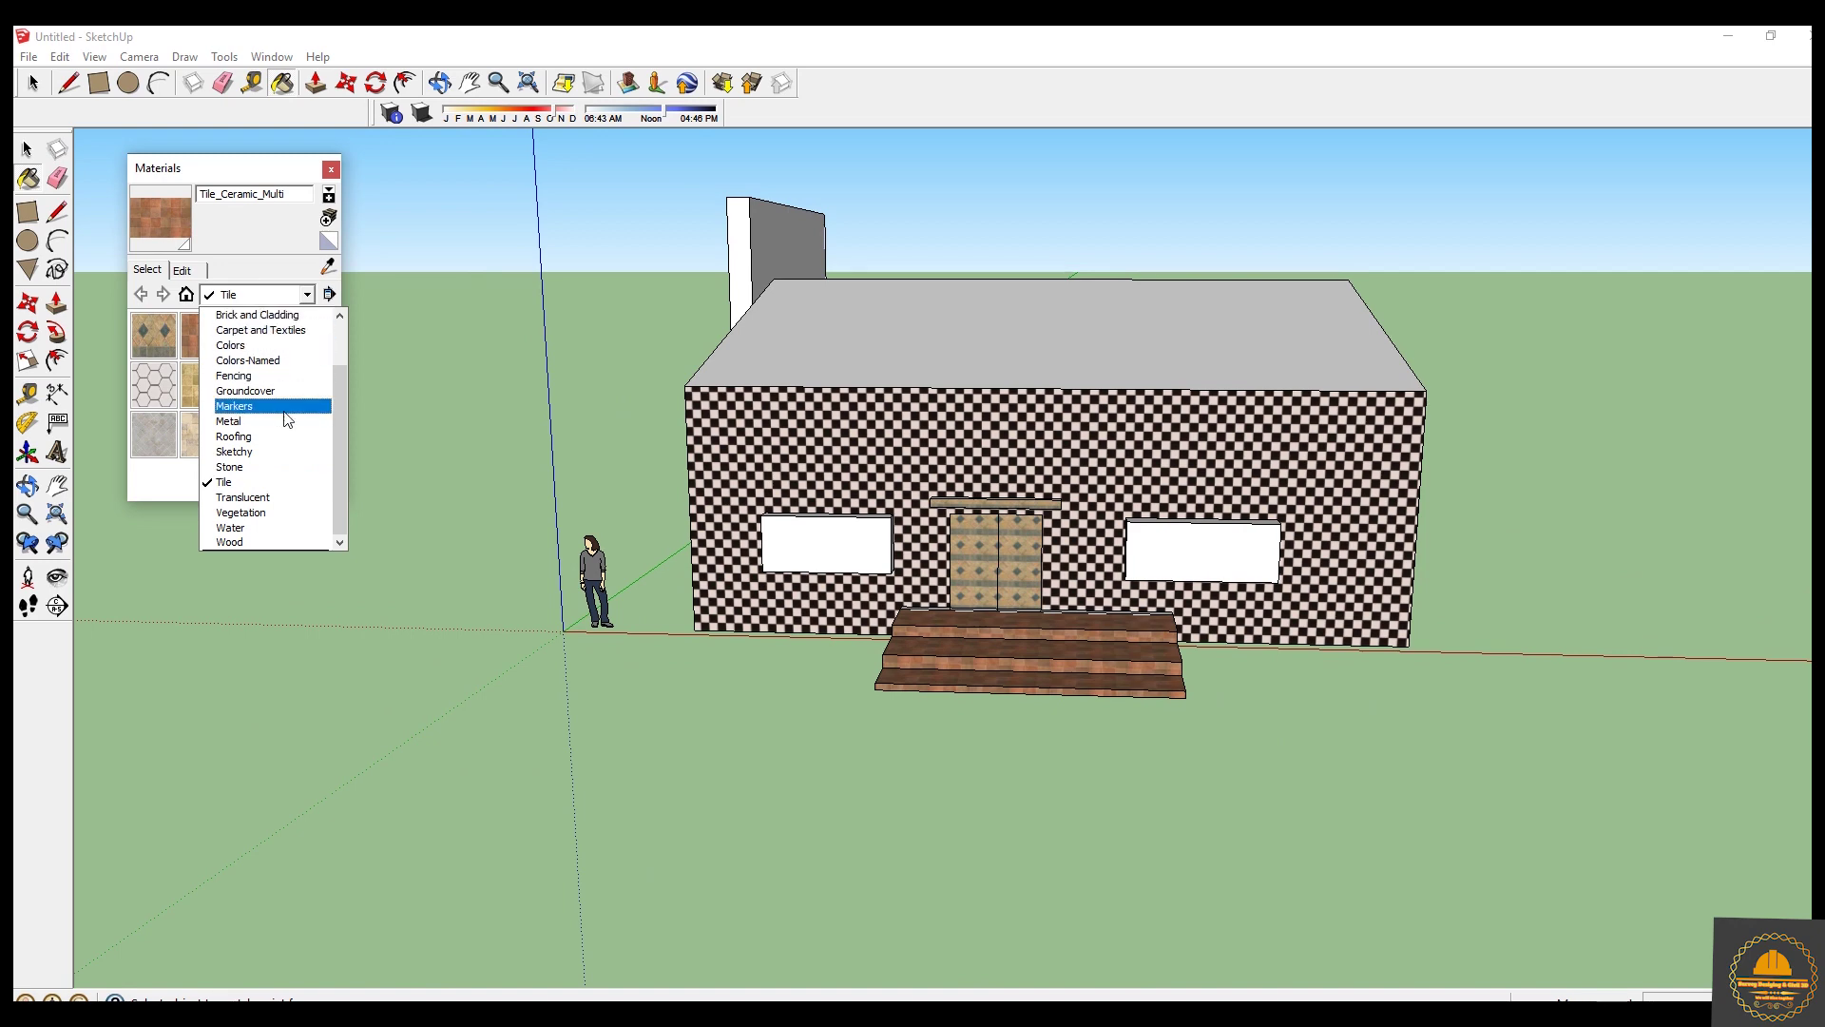
click(264, 499)
click(199, 334)
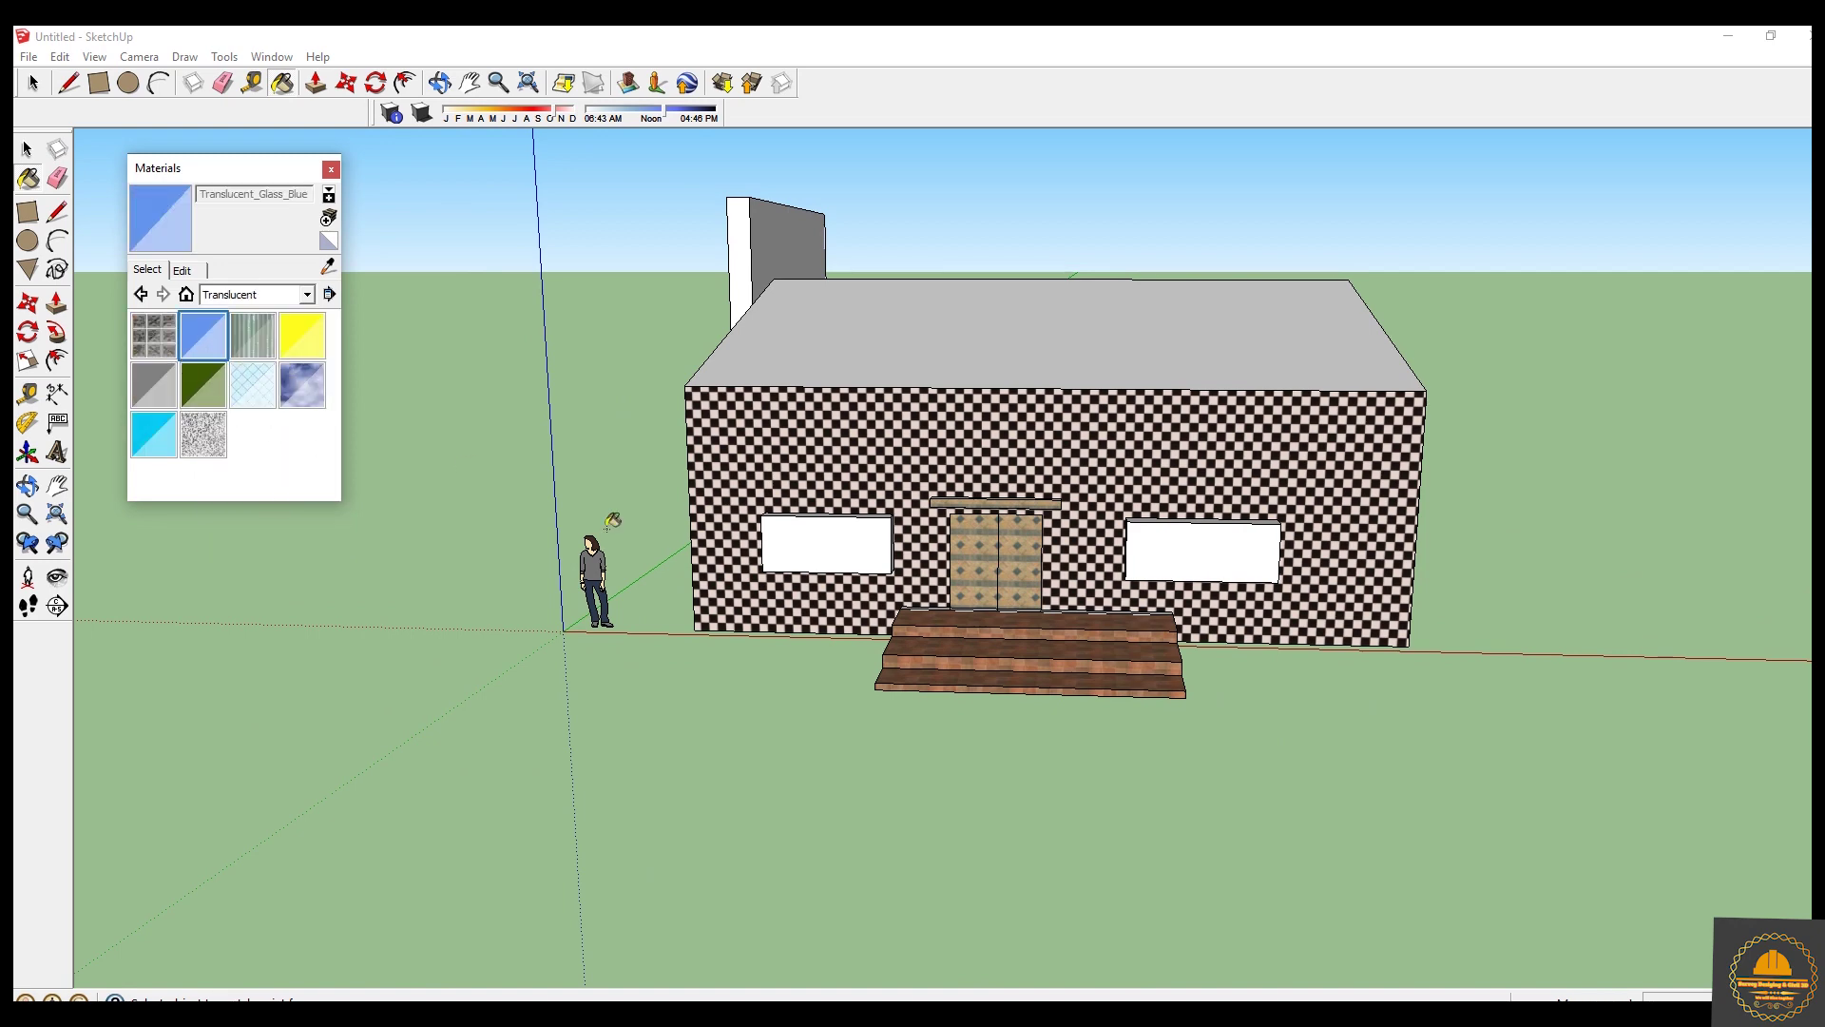
click(810, 559)
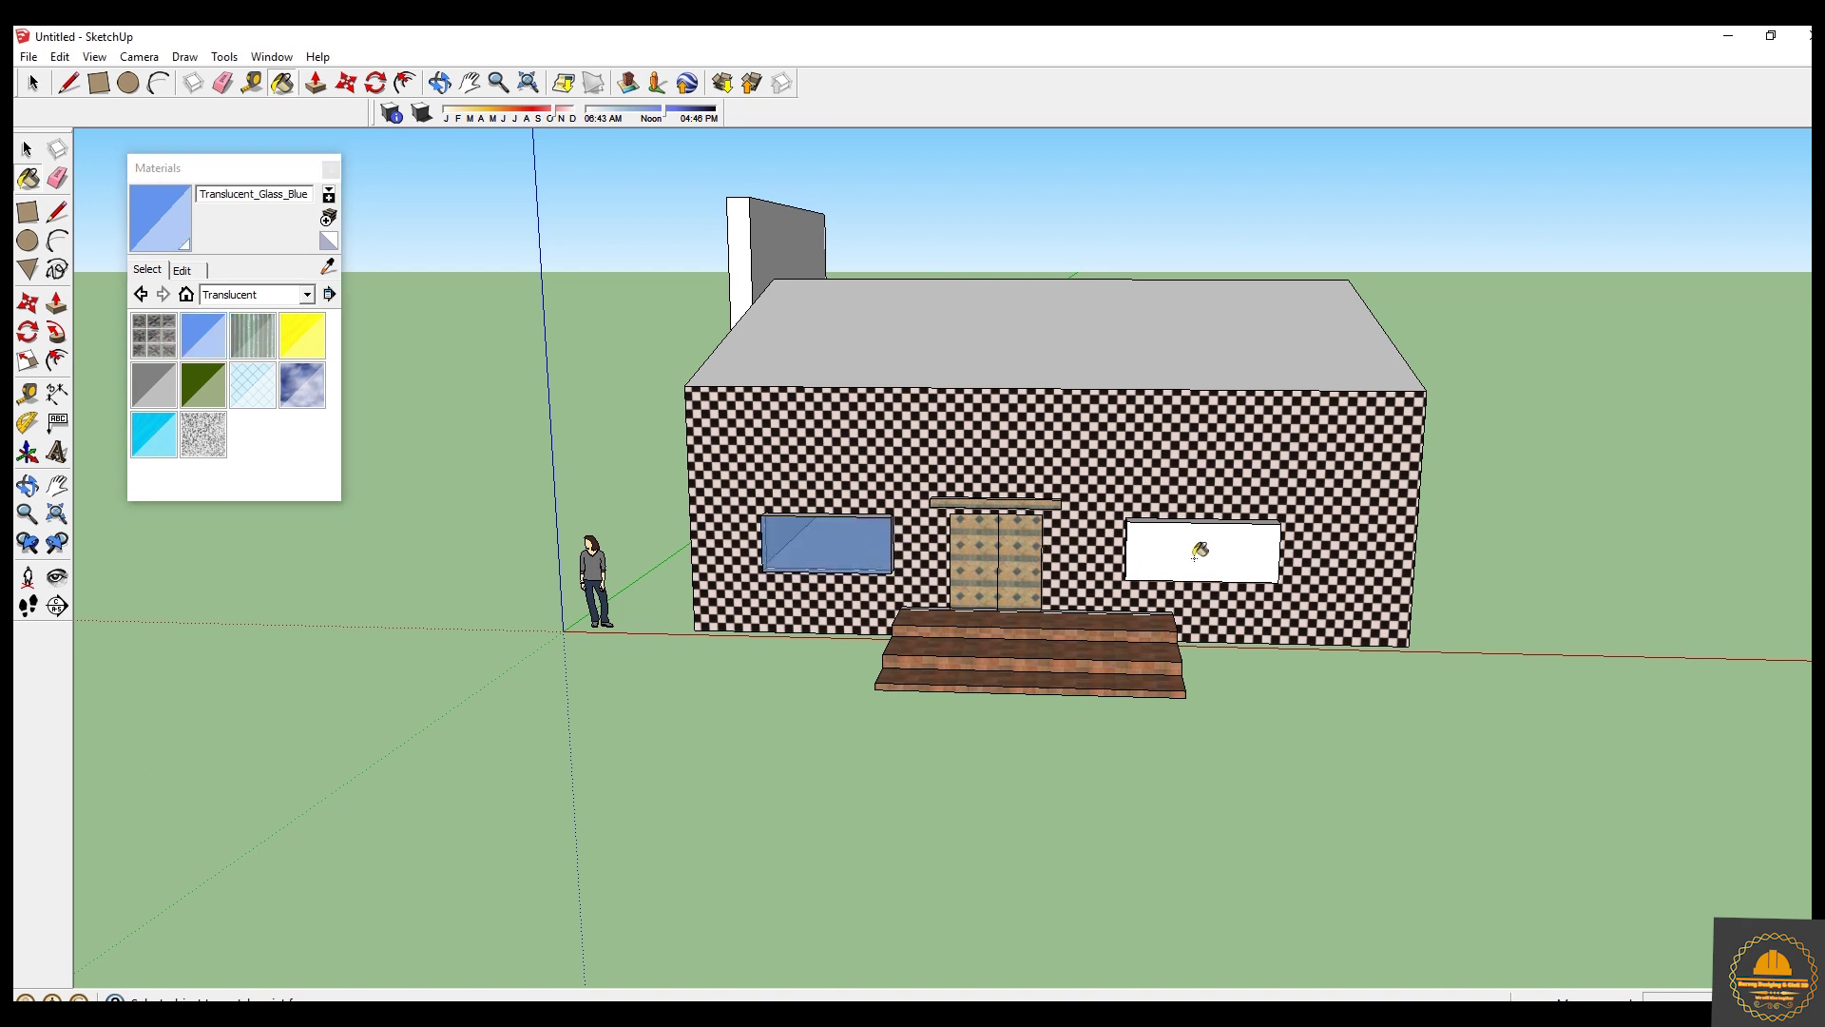
click(1194, 556)
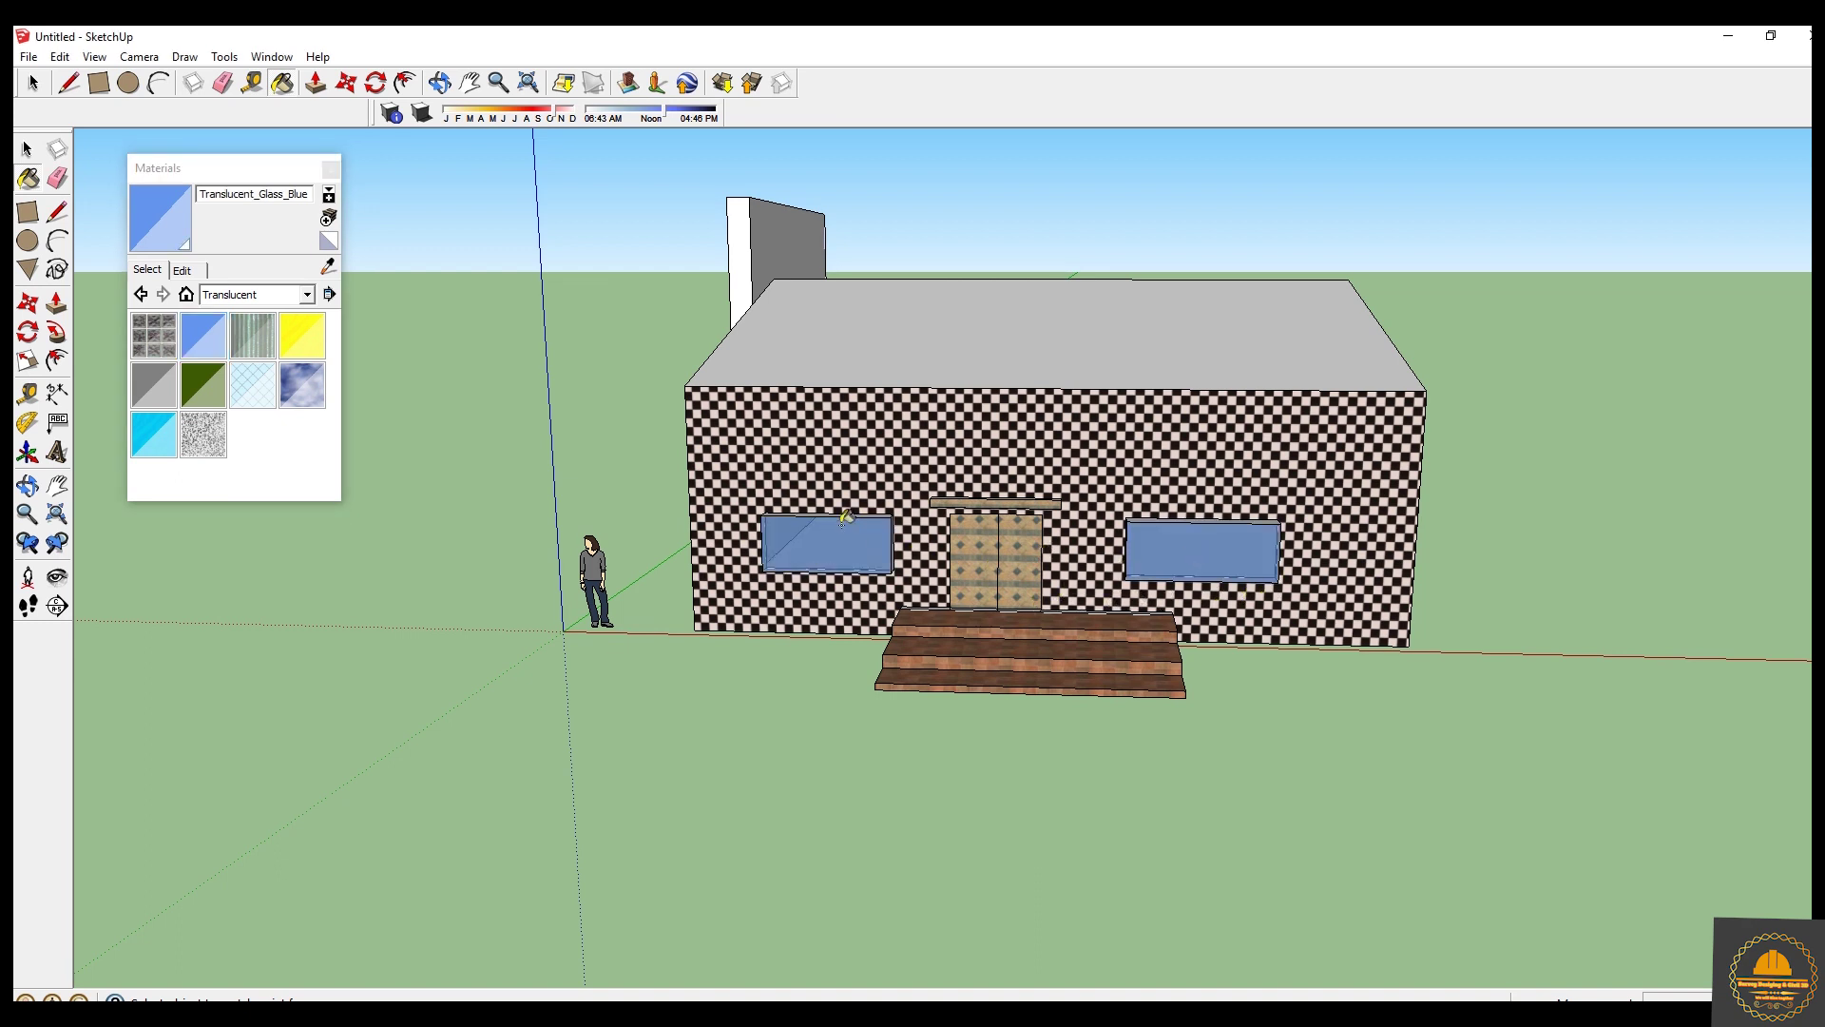
Try Translucent_Glass_Gold on the window nearer the standing figure, and try the corrugated translucent glass on both windows.
click(305, 336)
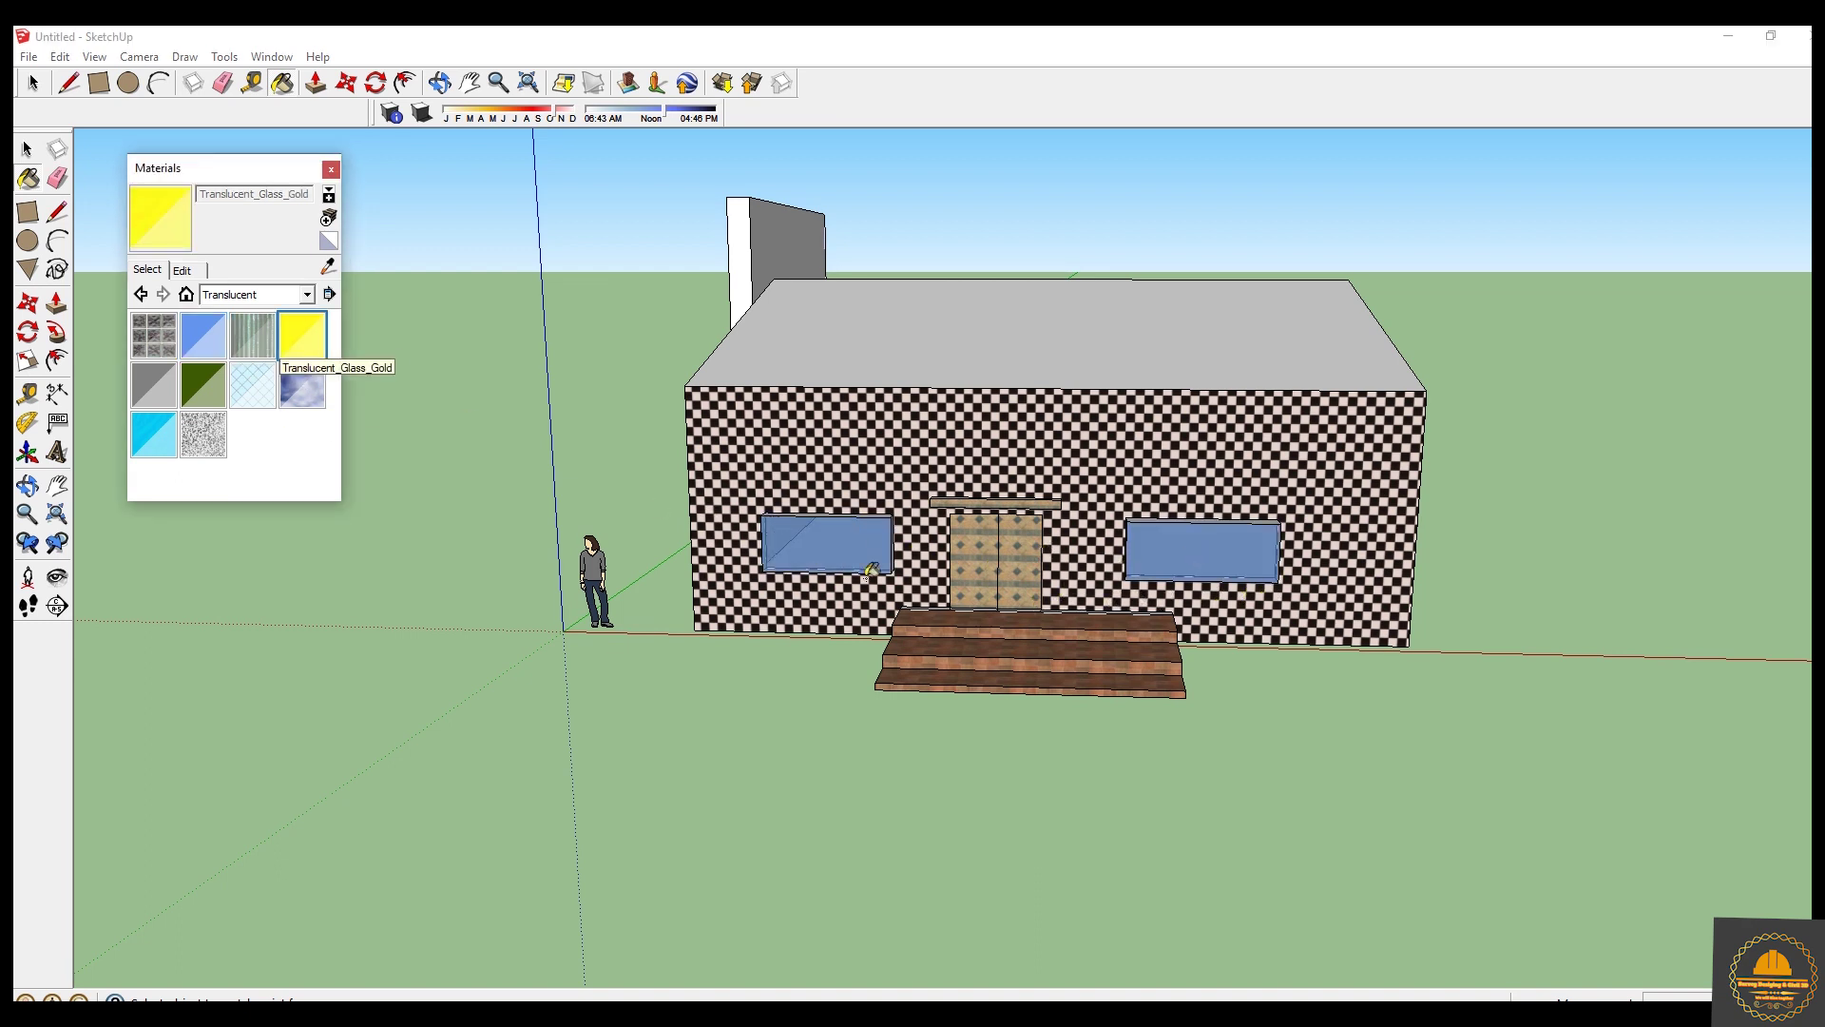
click(865, 568)
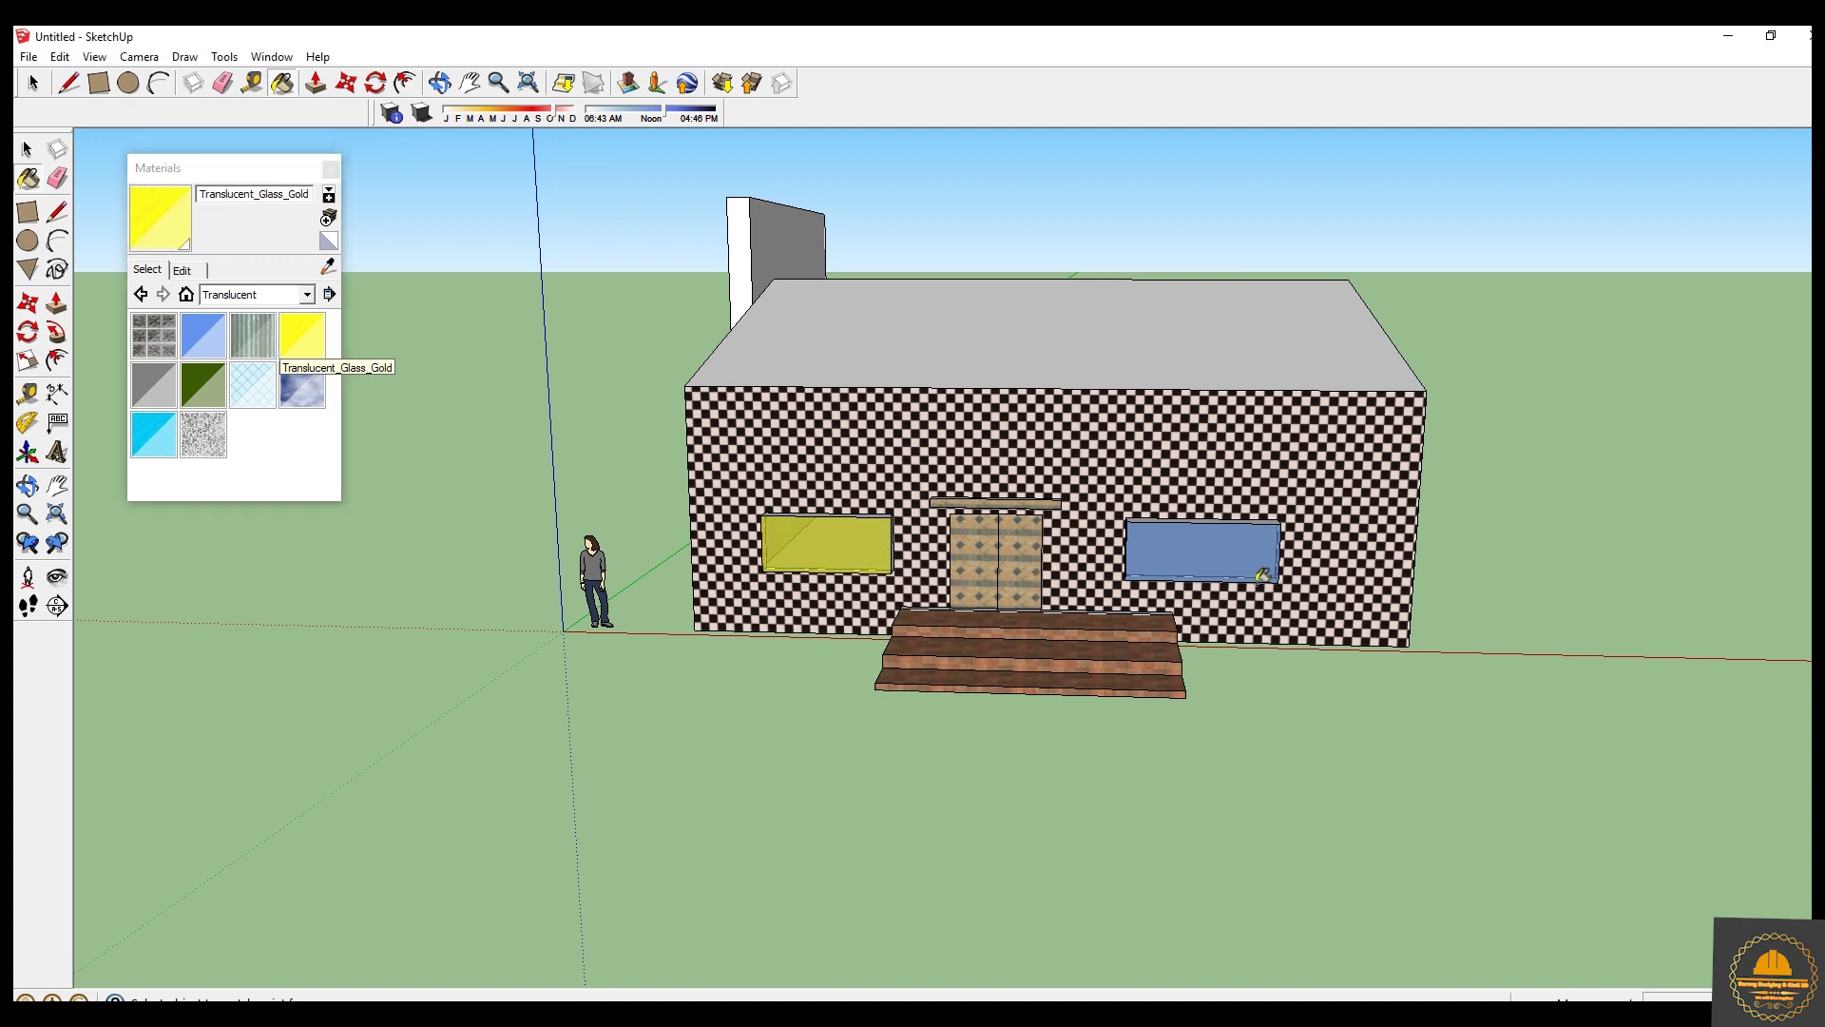
click(252, 334)
click(837, 544)
click(1231, 565)
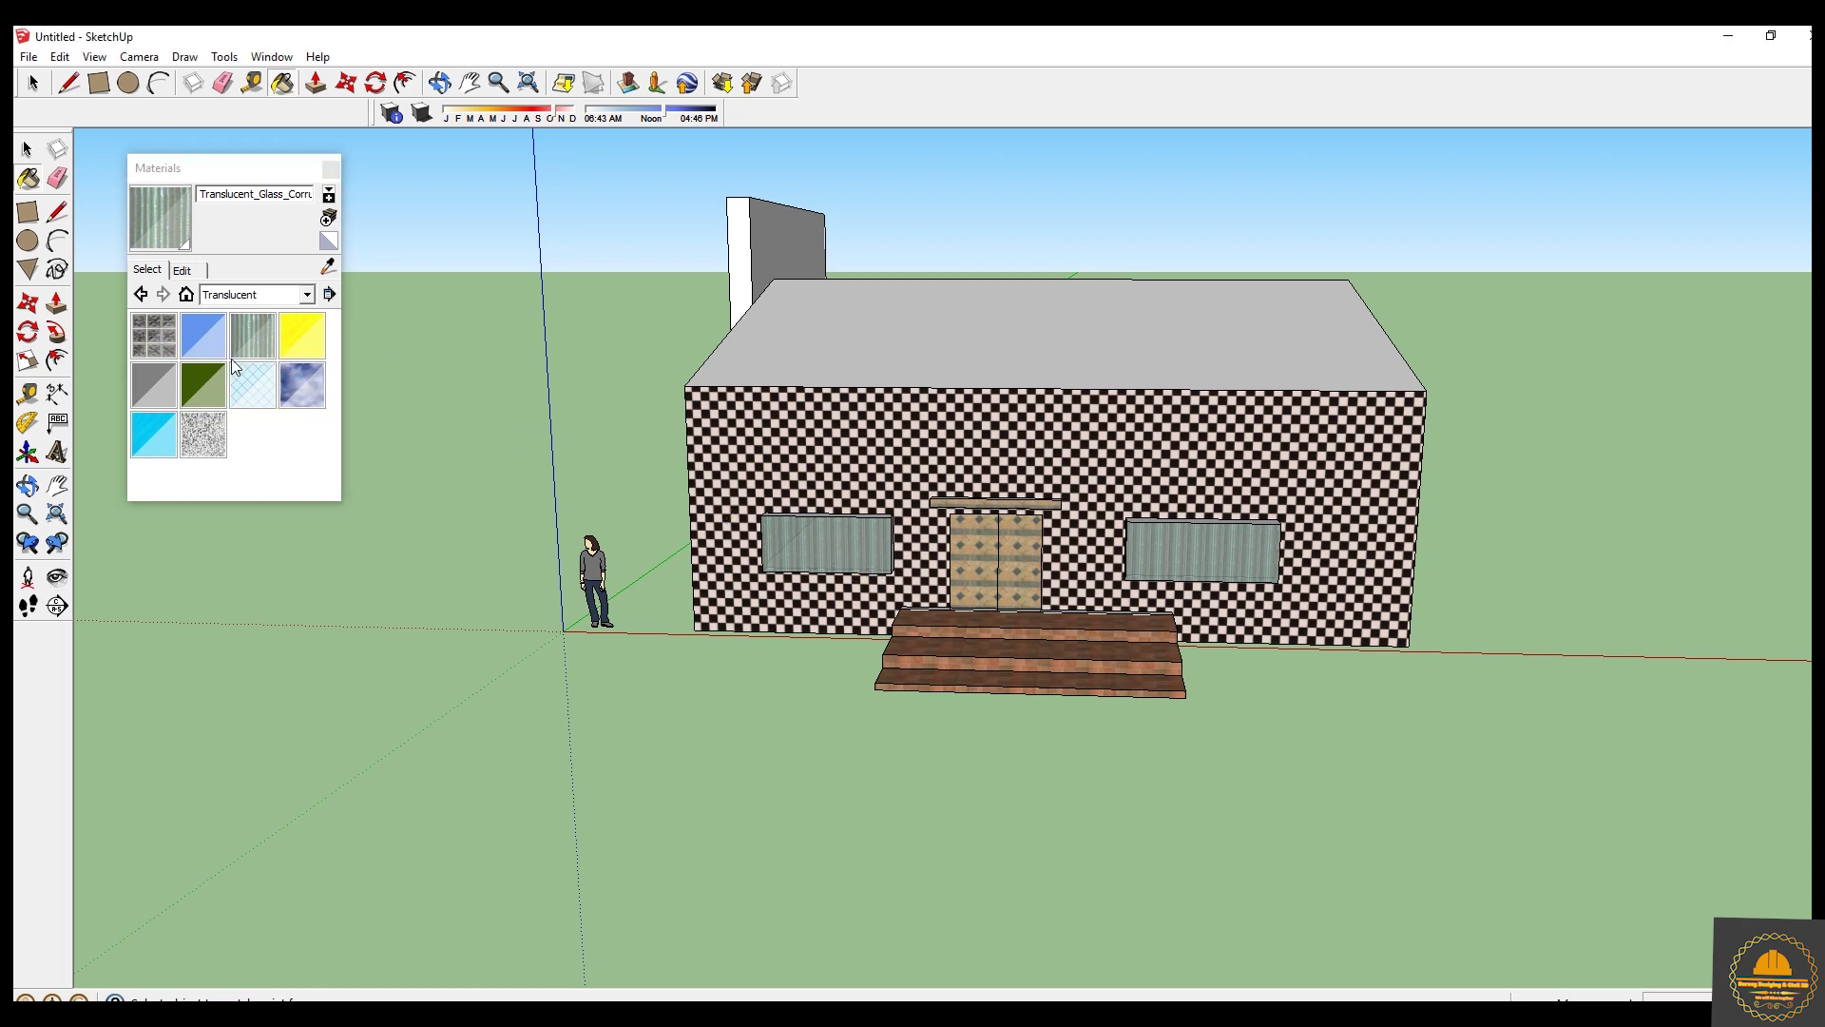
Repaint both front windows with the Translucent_Glass_Blue material.
click(202, 334)
click(861, 545)
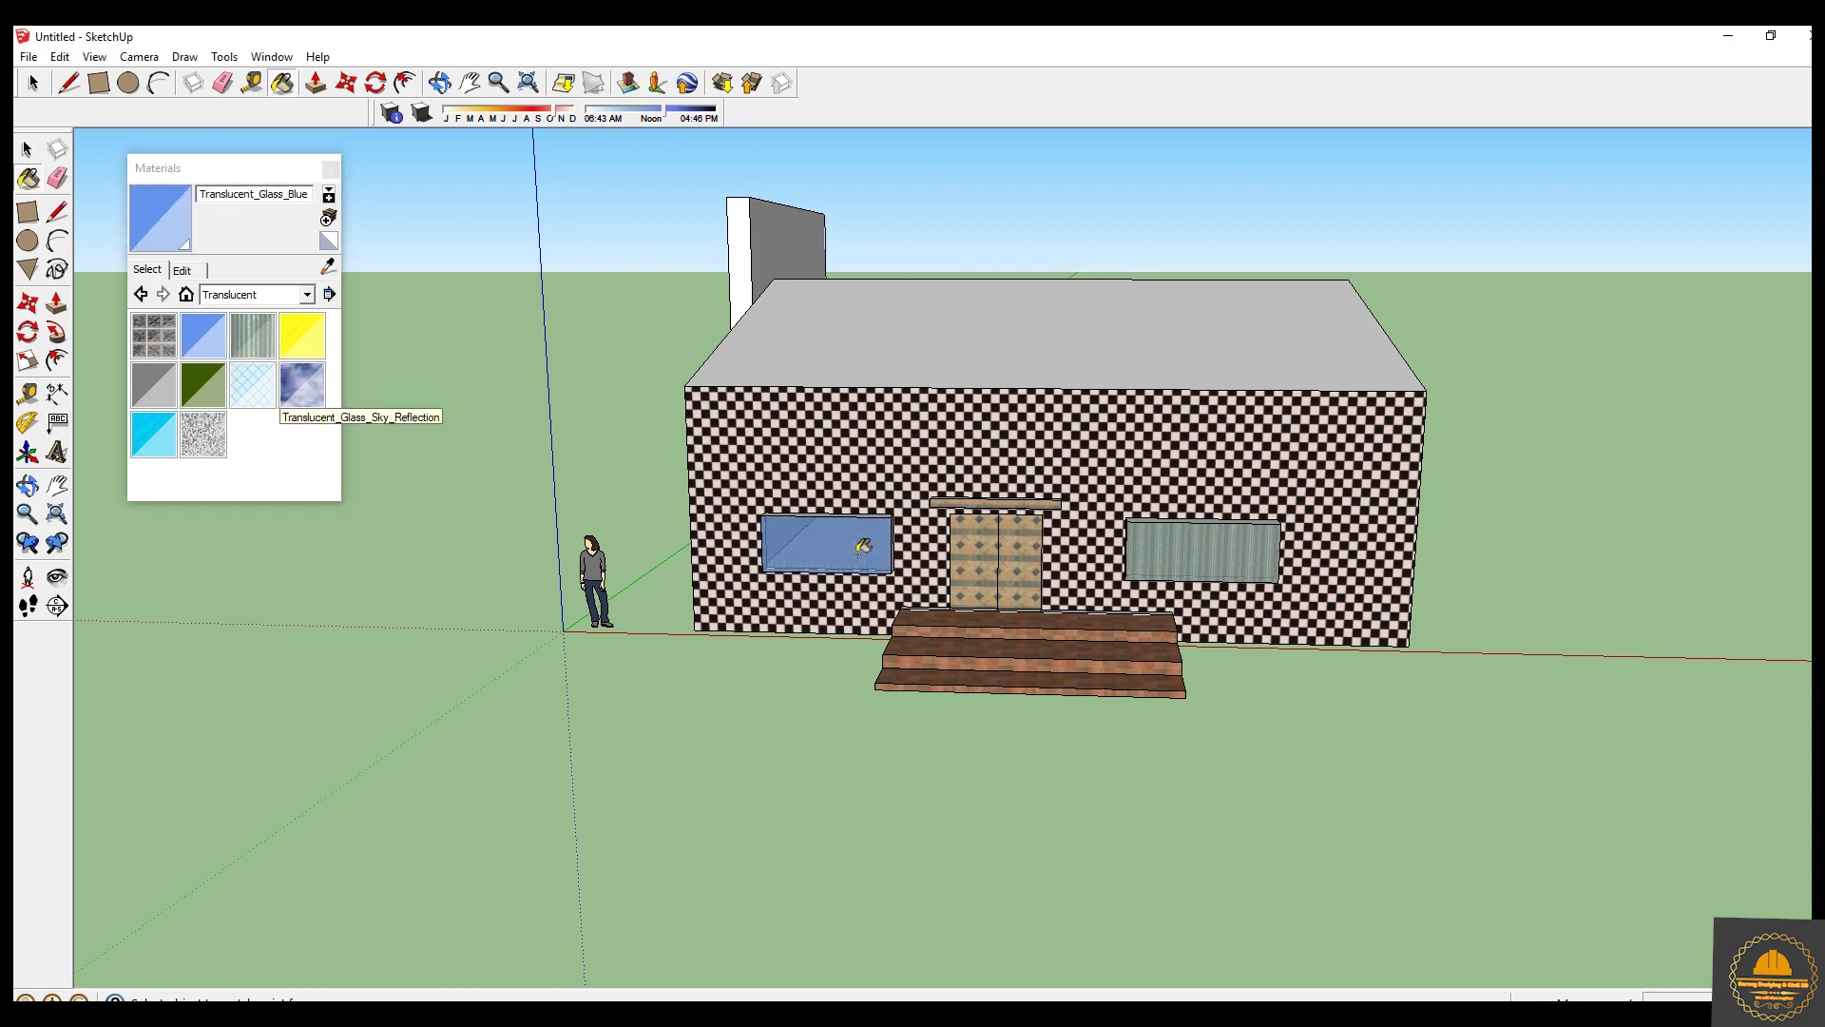
click(1241, 561)
mouse_move(1313, 706)
middle_down()
mouse_move(1263, 774)
mouse_move(1275, 704)
mouse_move(1390, 713)
mouse_move(1258, 738)
mouse_move(1426, 751)
middle_up()
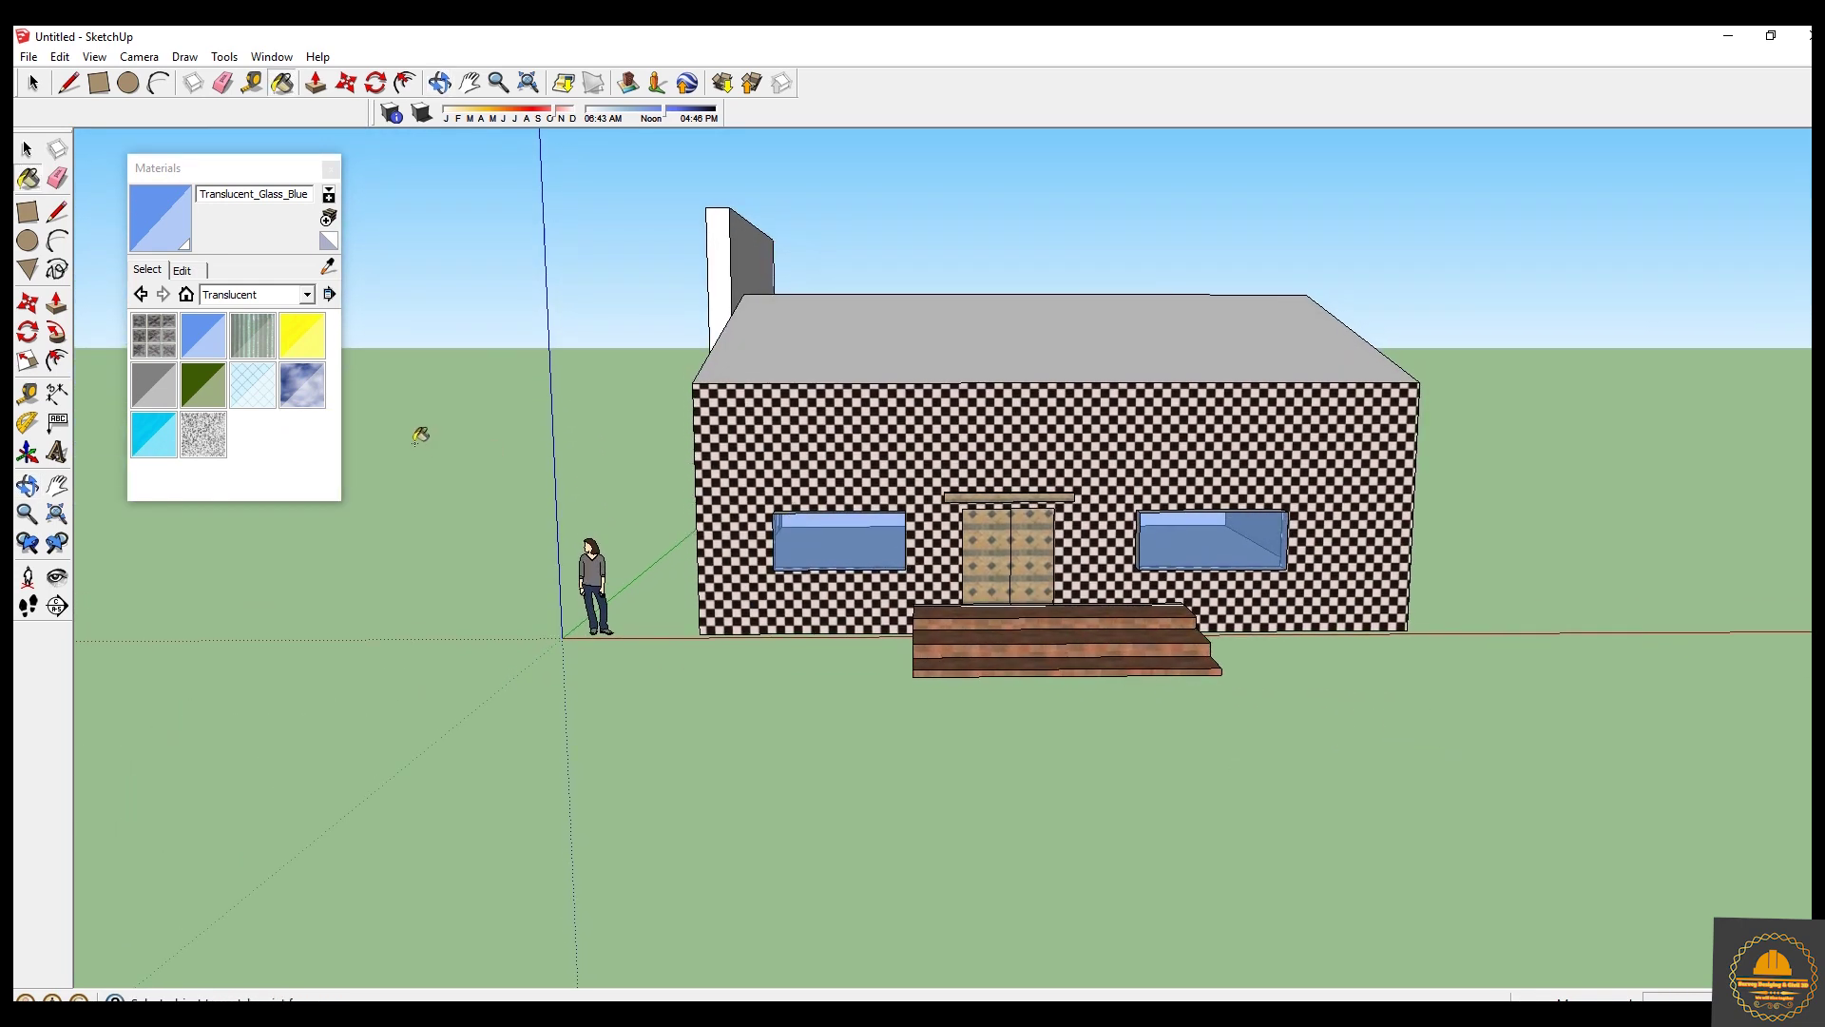
Paint both slopes of the gable roof with Stone_Flagstone_Ashlar from the Stone materials.
middle_drag(506, 405, 420, 505)
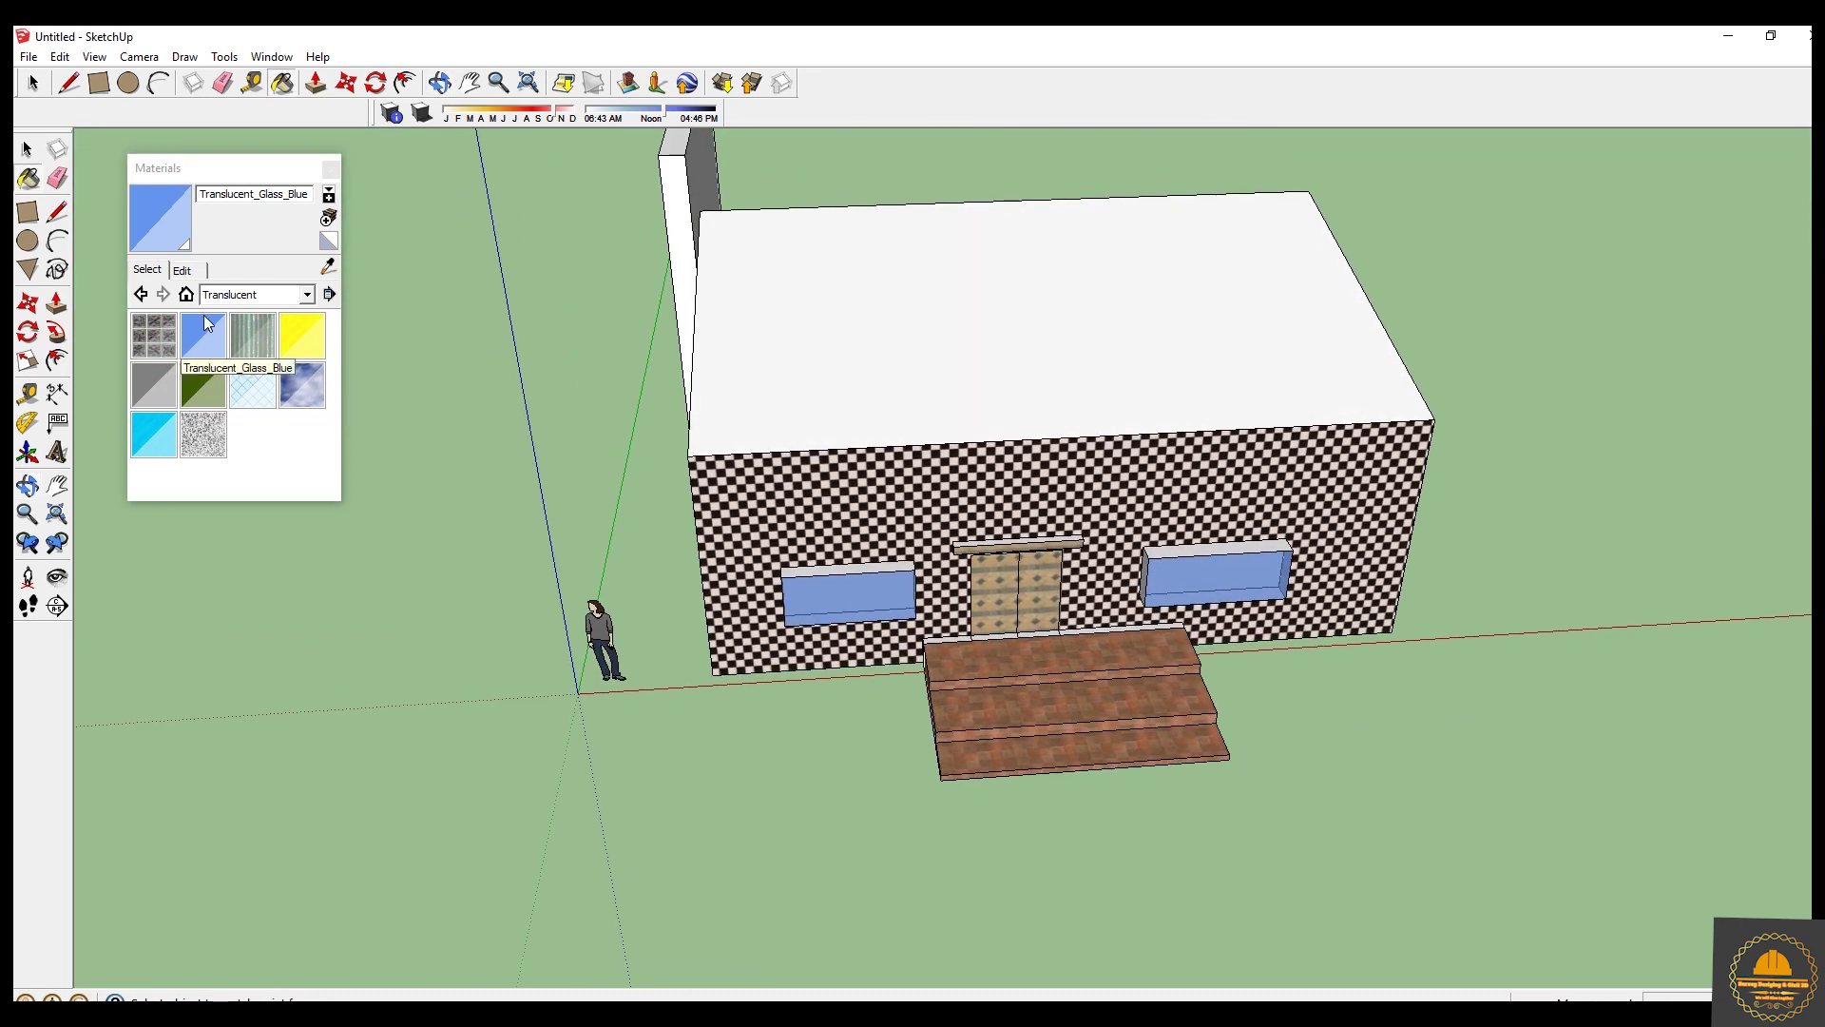
click(308, 295)
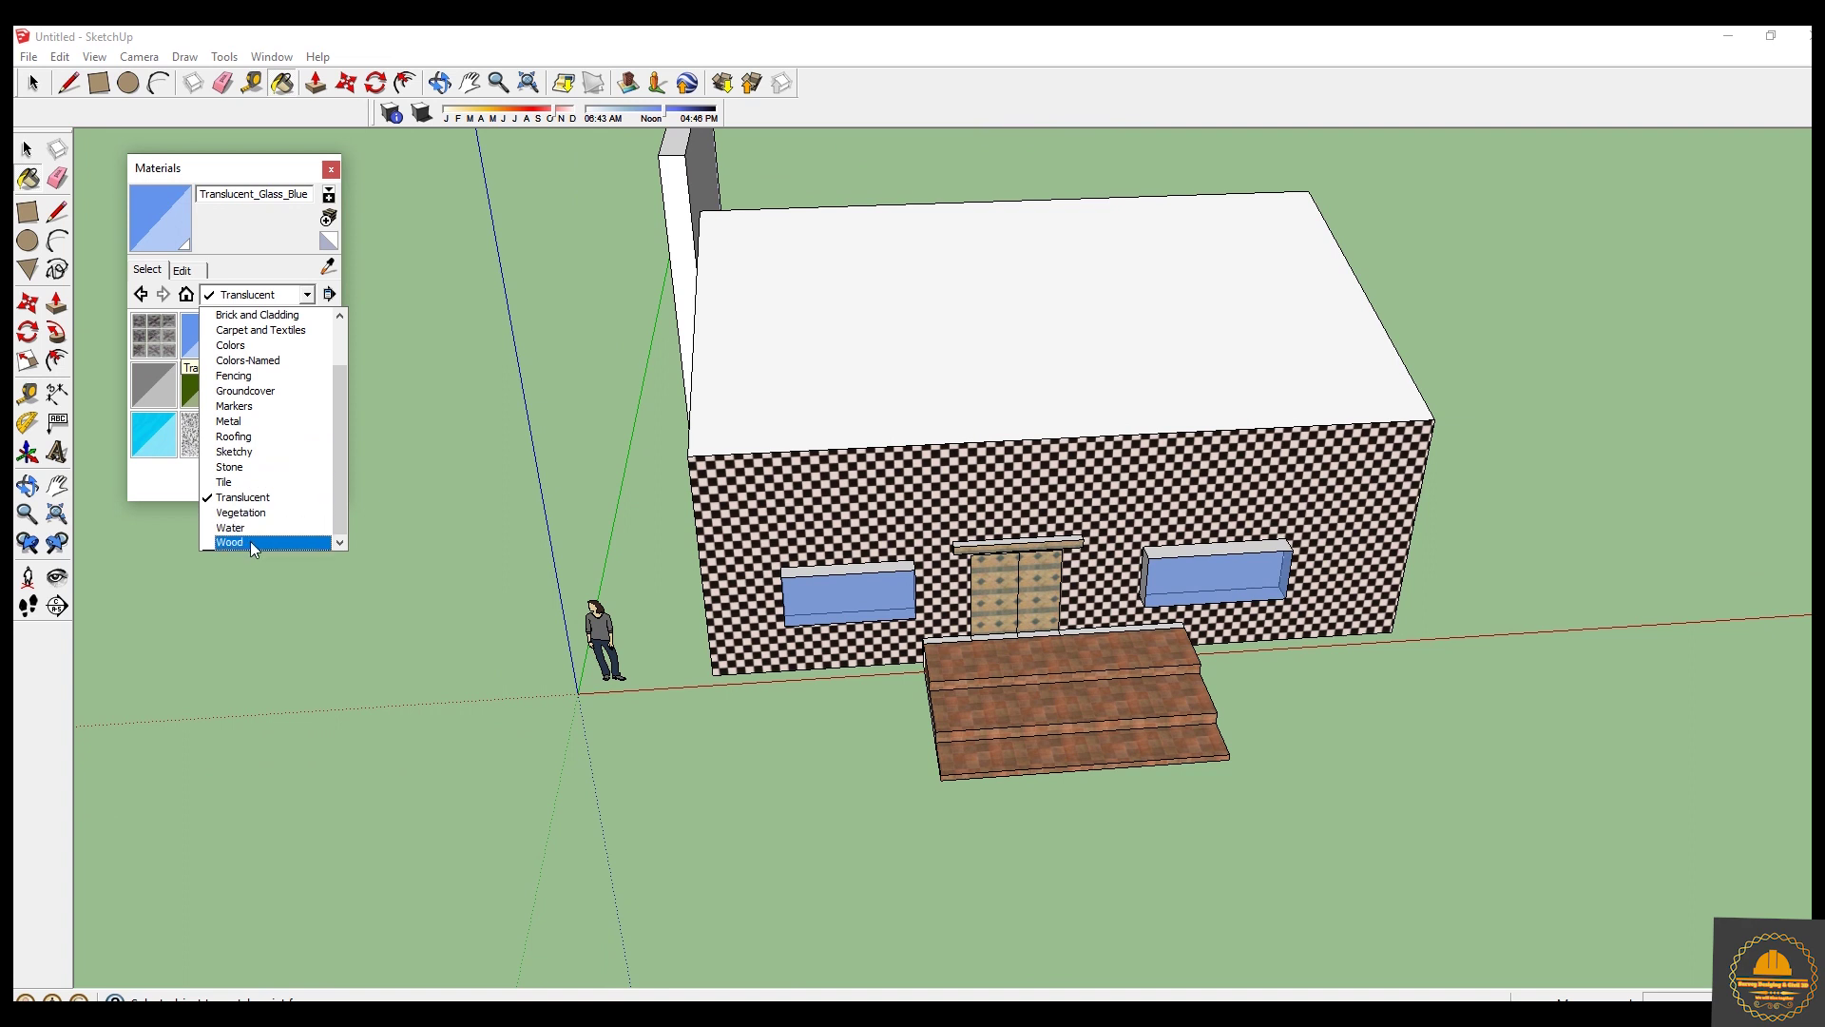
click(255, 467)
click(250, 354)
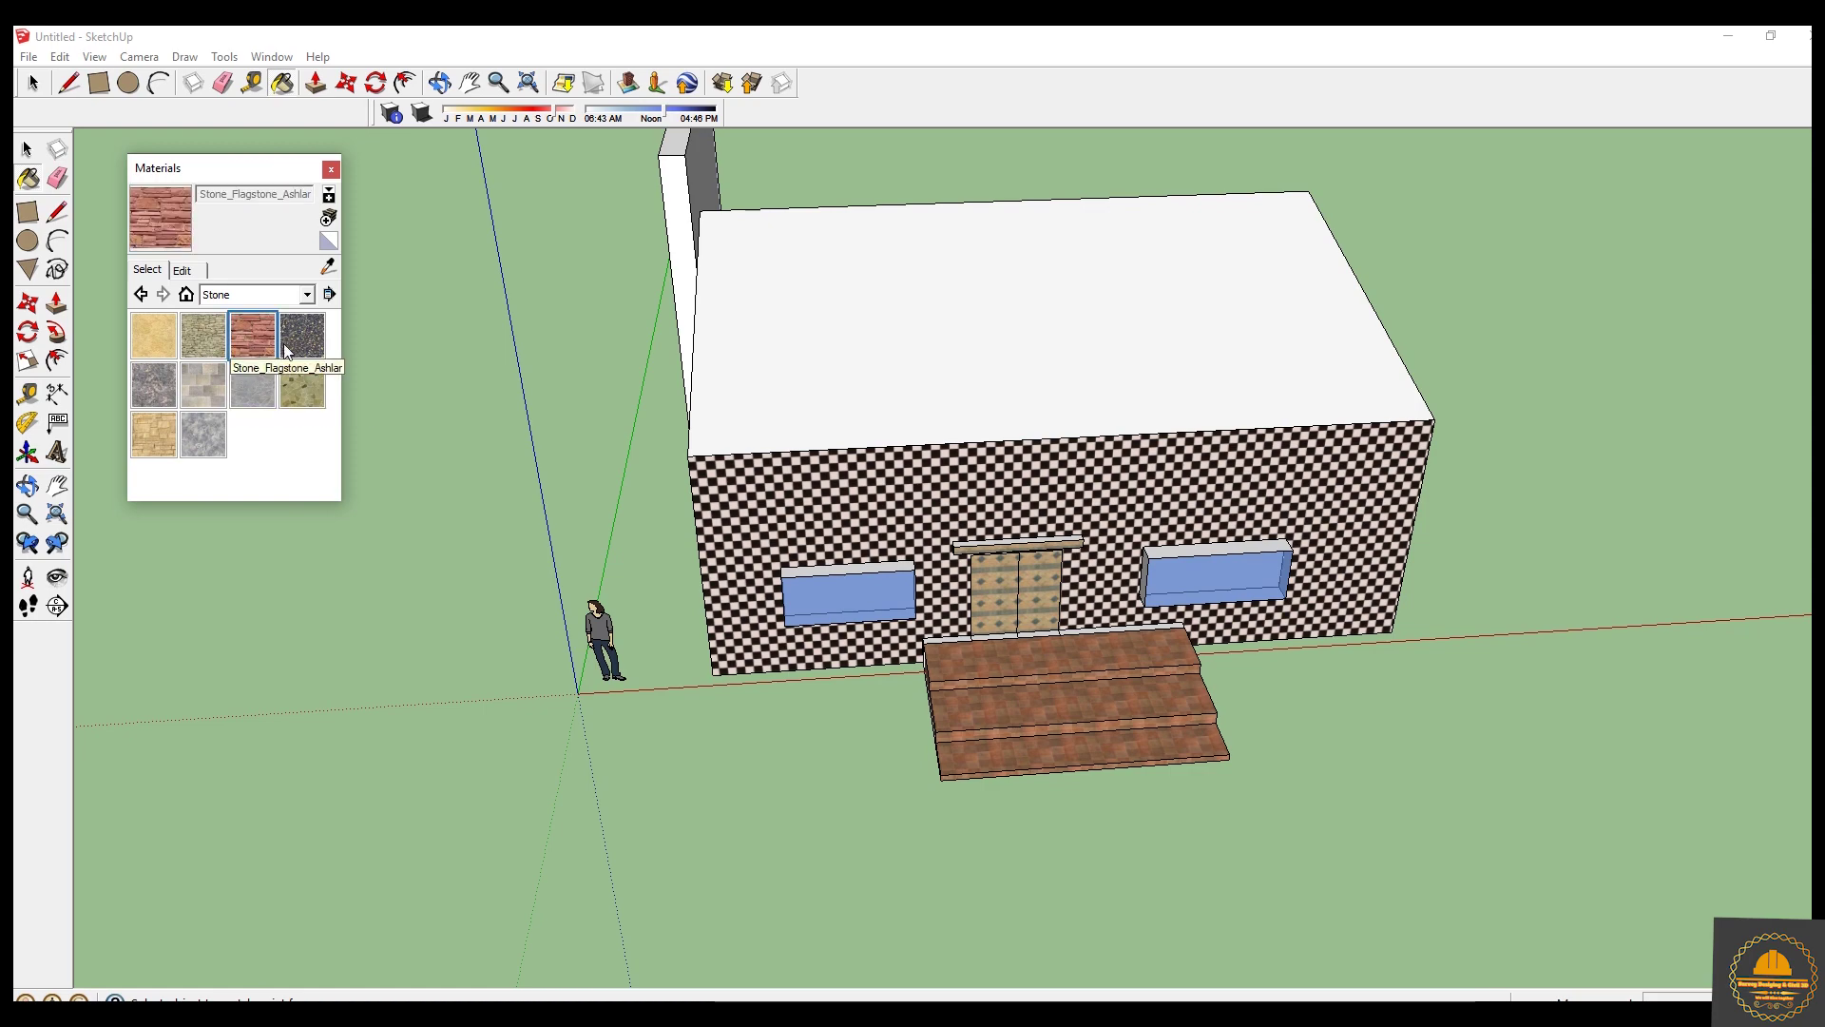
click(903, 359)
middle_drag(1559, 454, 1268, 425)
click(1429, 330)
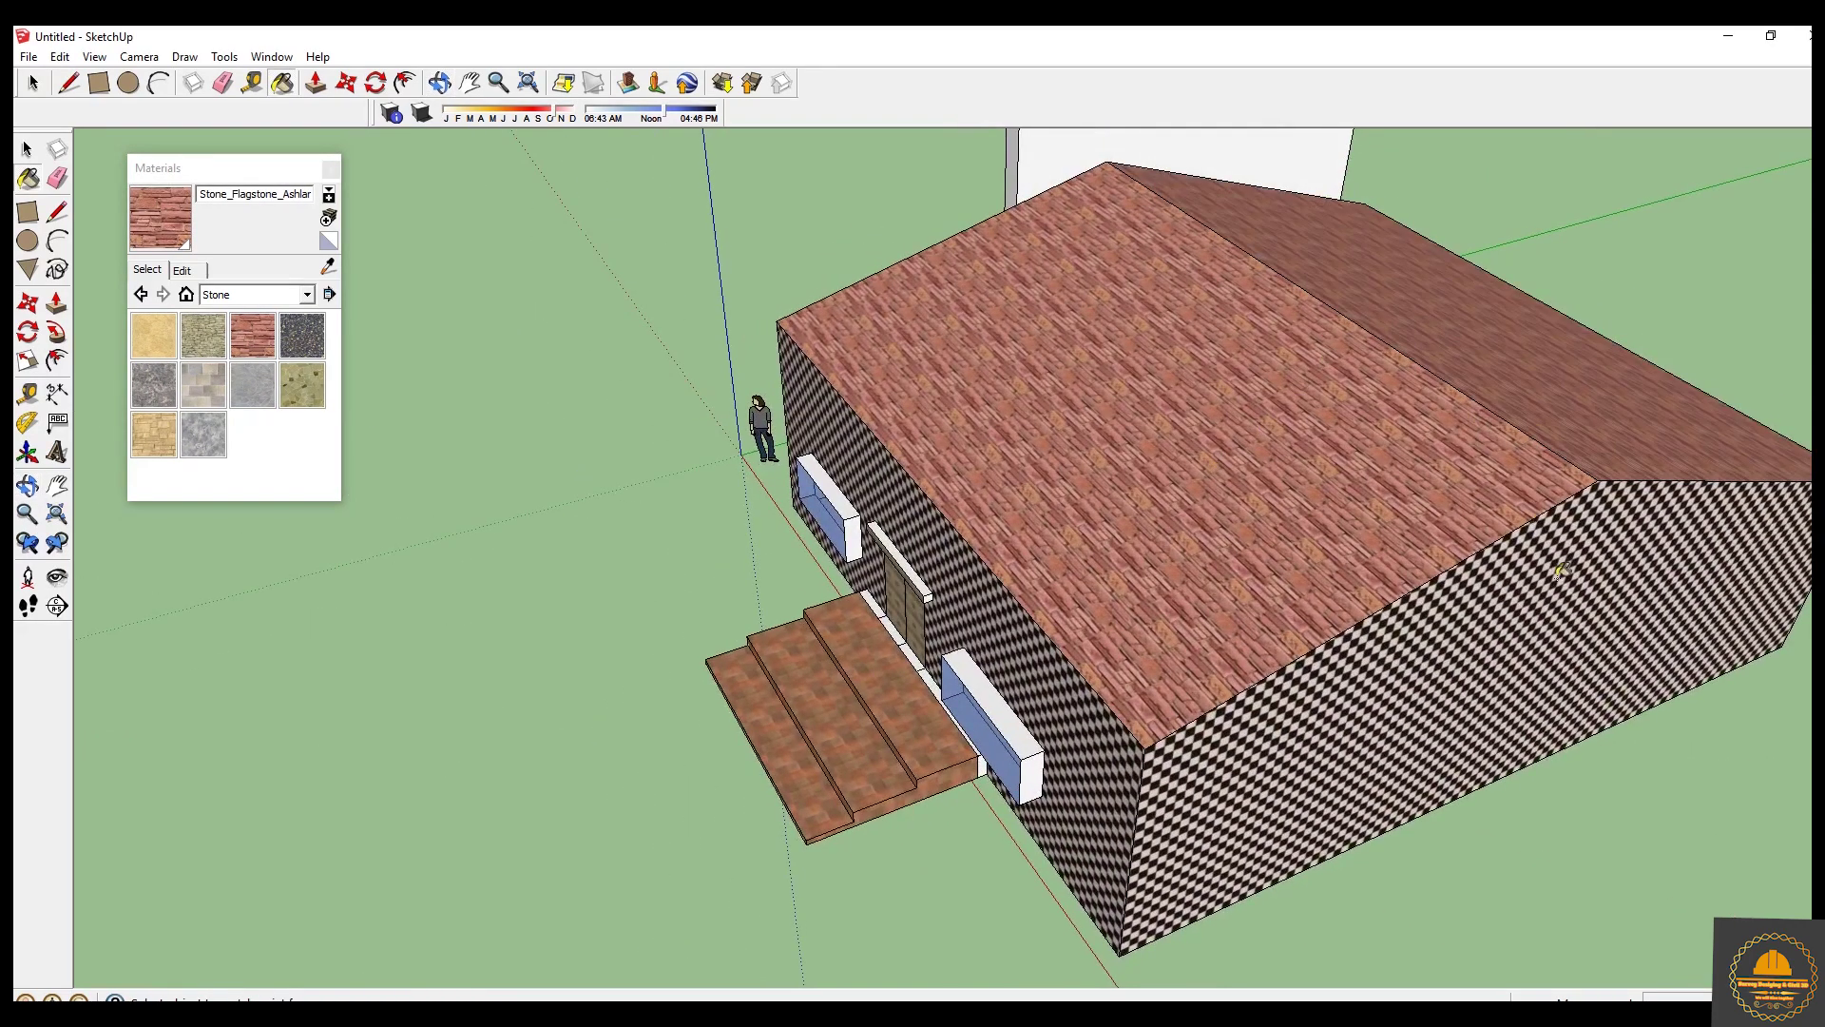
mouse_move(659, 620)
middle_down()
mouse_move(1138, 746)
mouse_move(1194, 733)
middle_up()
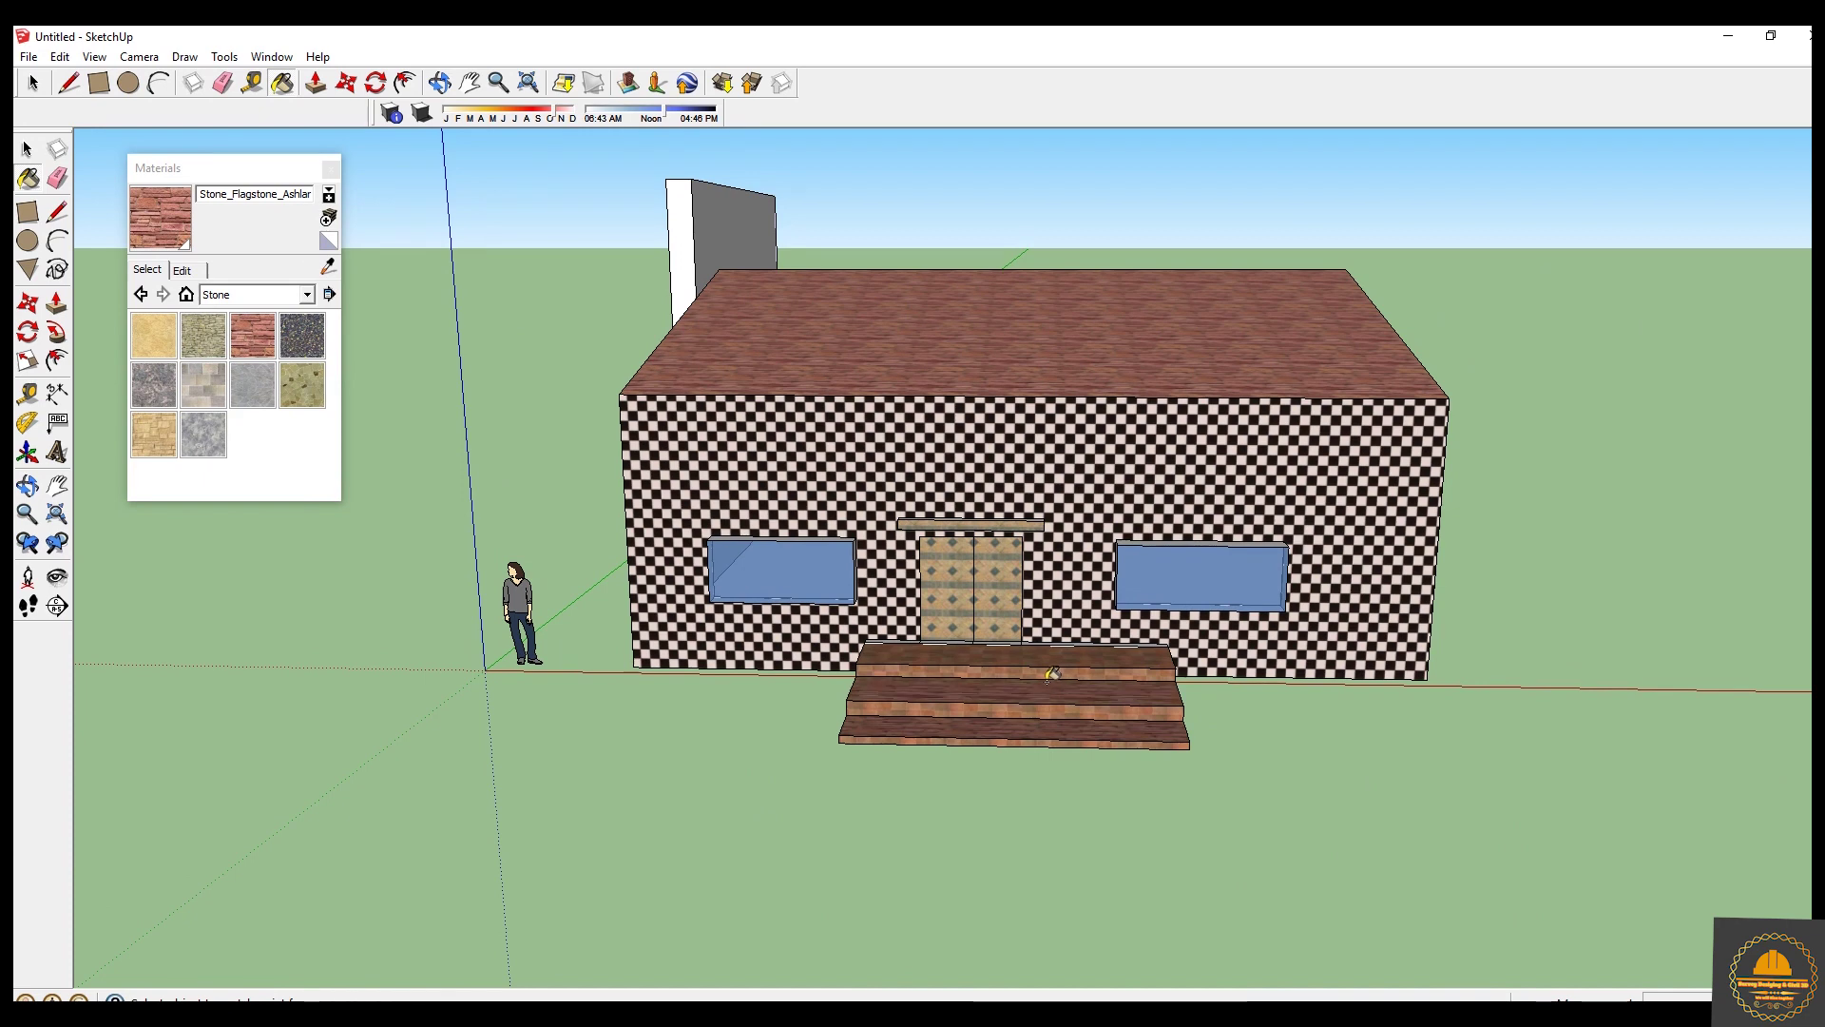
scroll(1186, 829, down, 2)
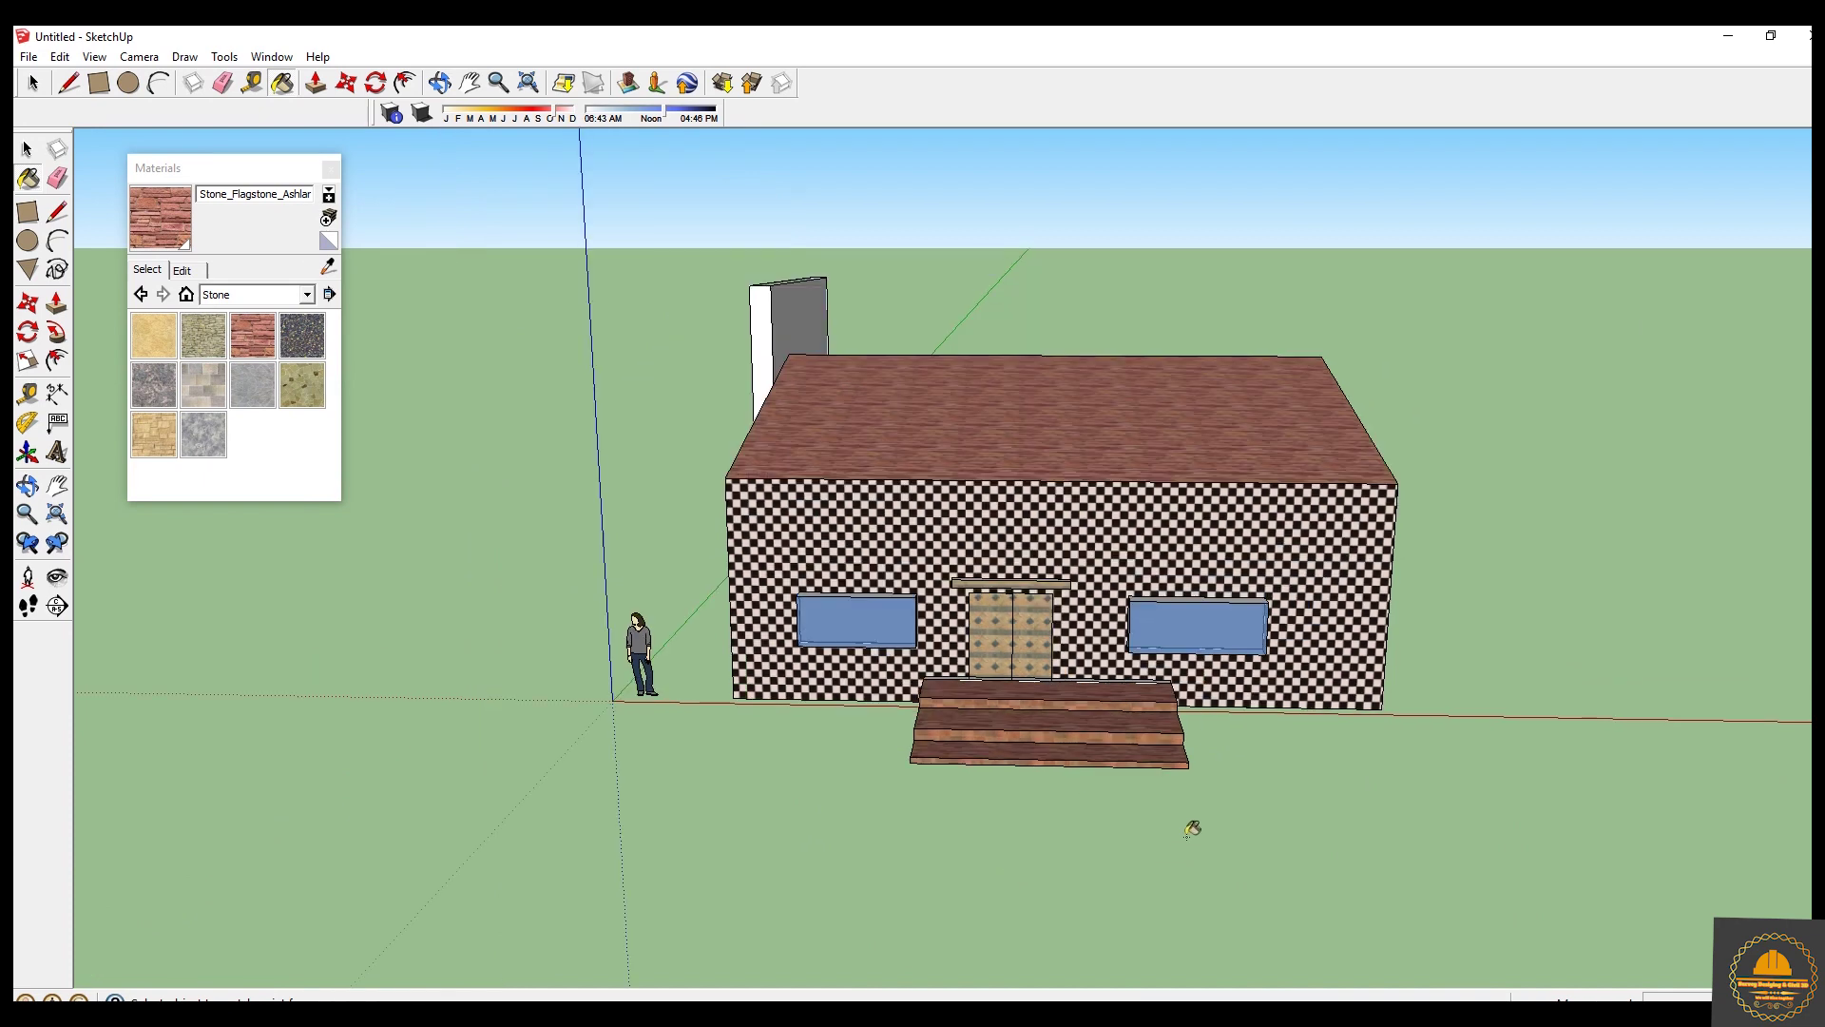
mouse_move(1165, 837)
middle_down()
mouse_move(989, 839)
mouse_move(1207, 852)
middle_up()
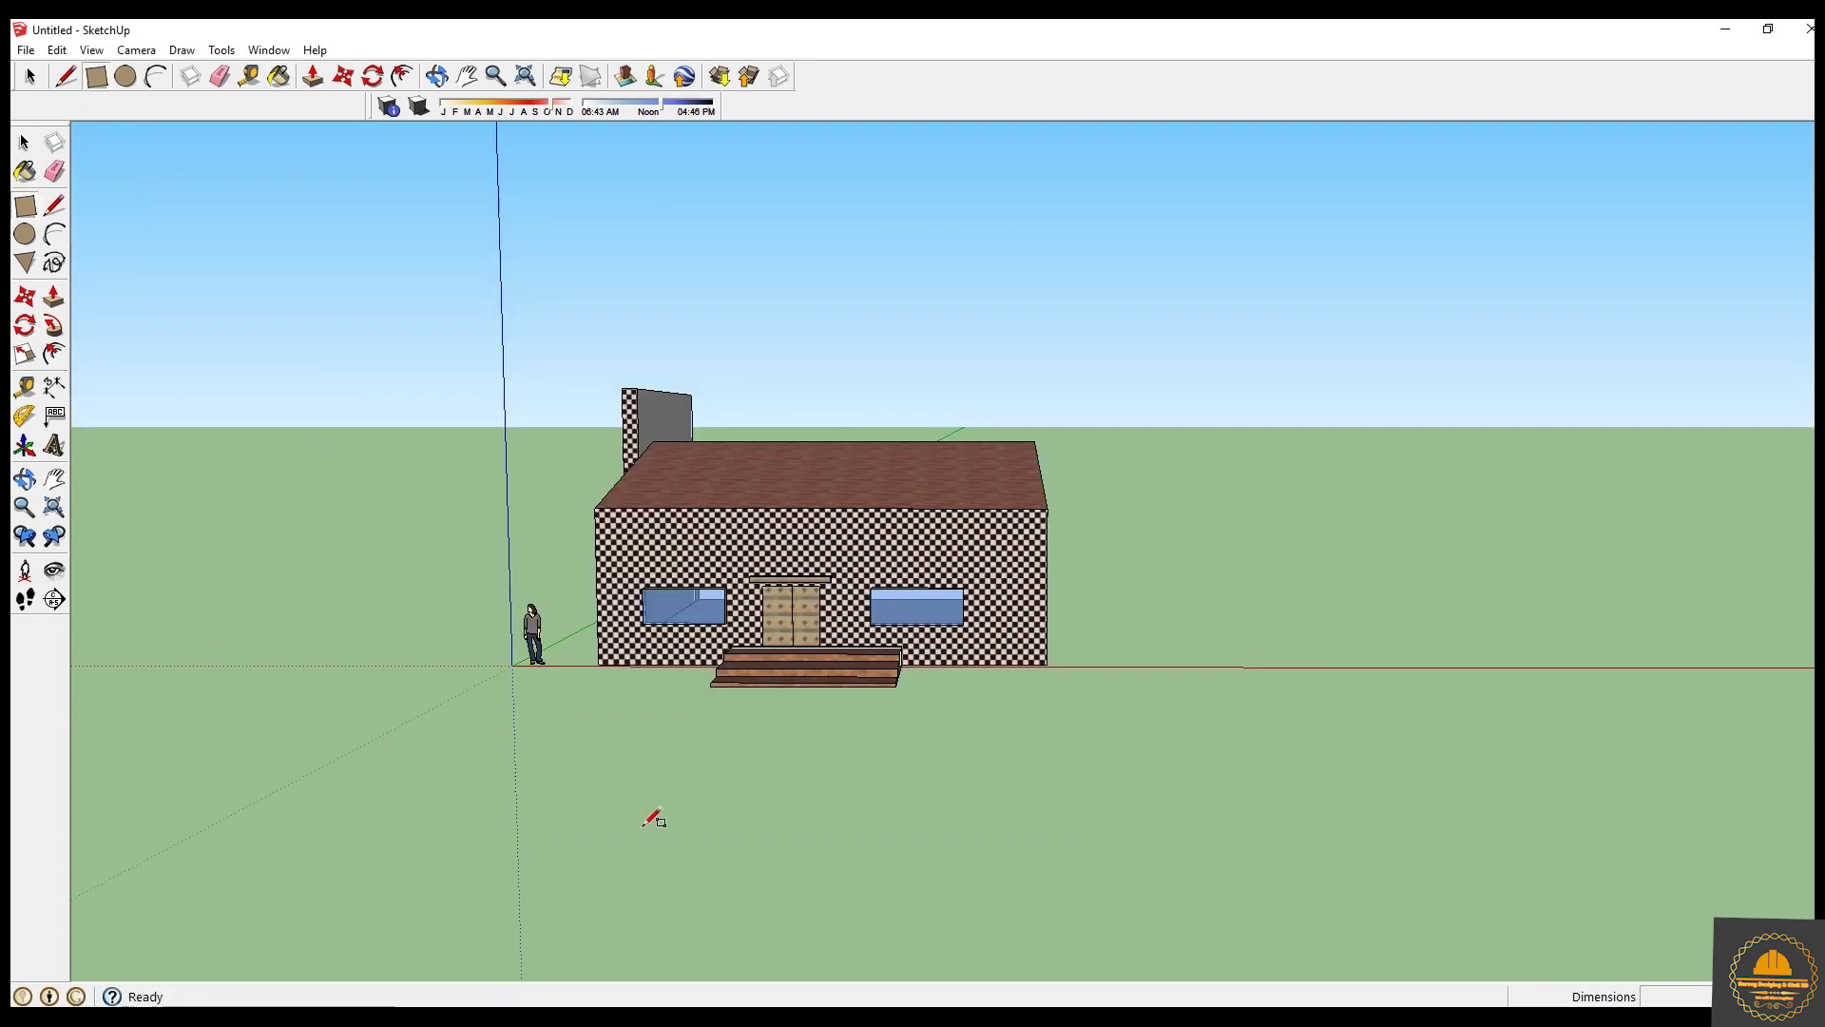
Draw a rectangular path on the ground, about 46 ft long, running out from the front edge of the entrance steps.
click(712, 684)
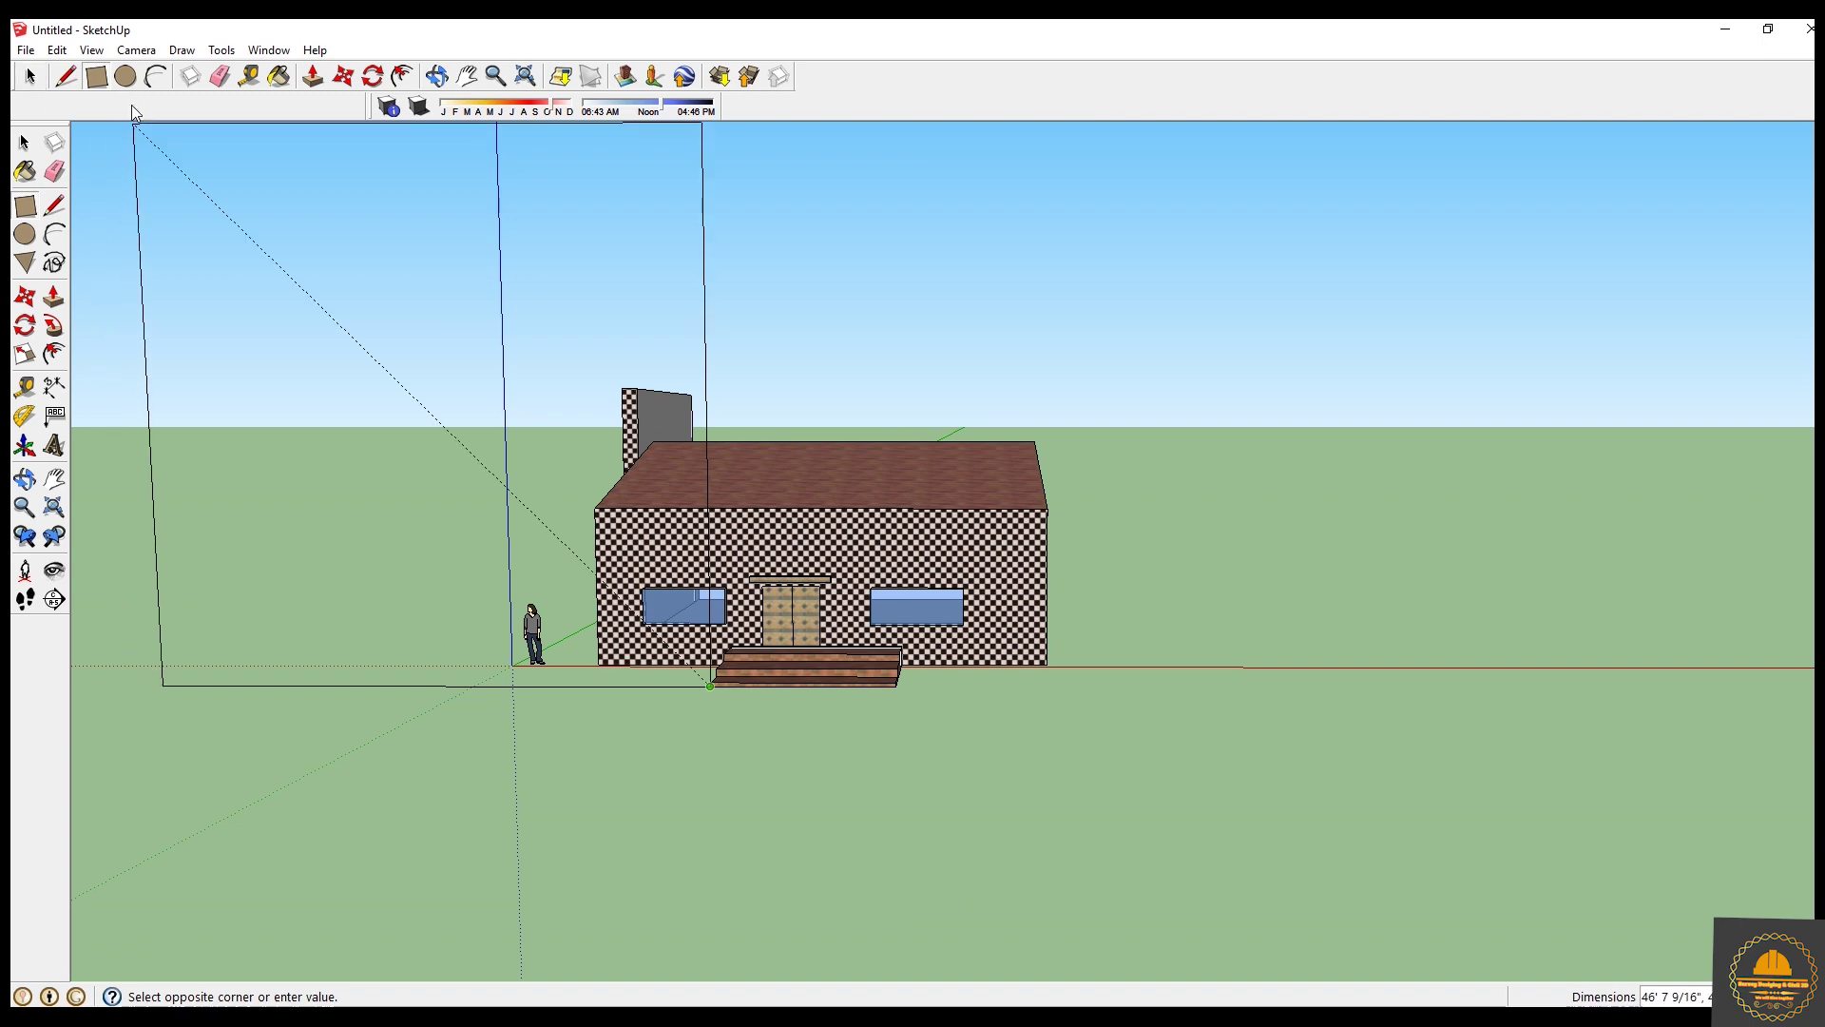
key(Escape)
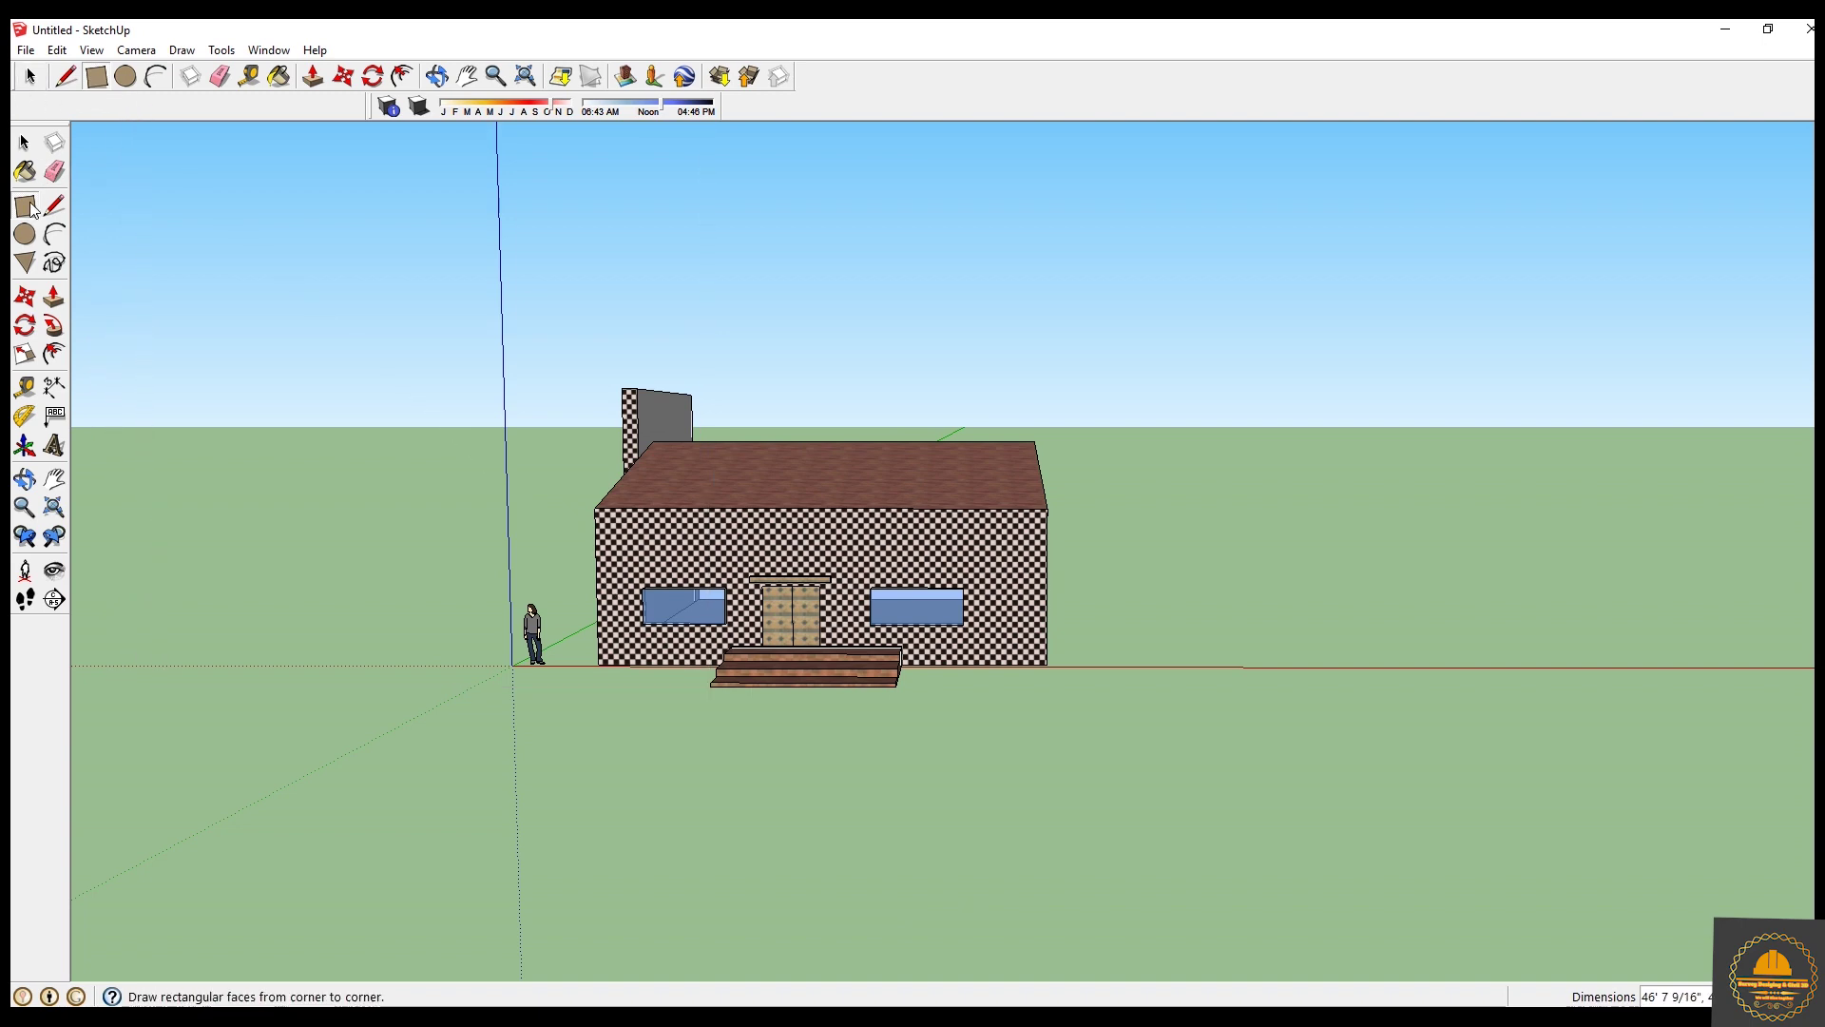
middle_drag(1182, 722, 732, 641)
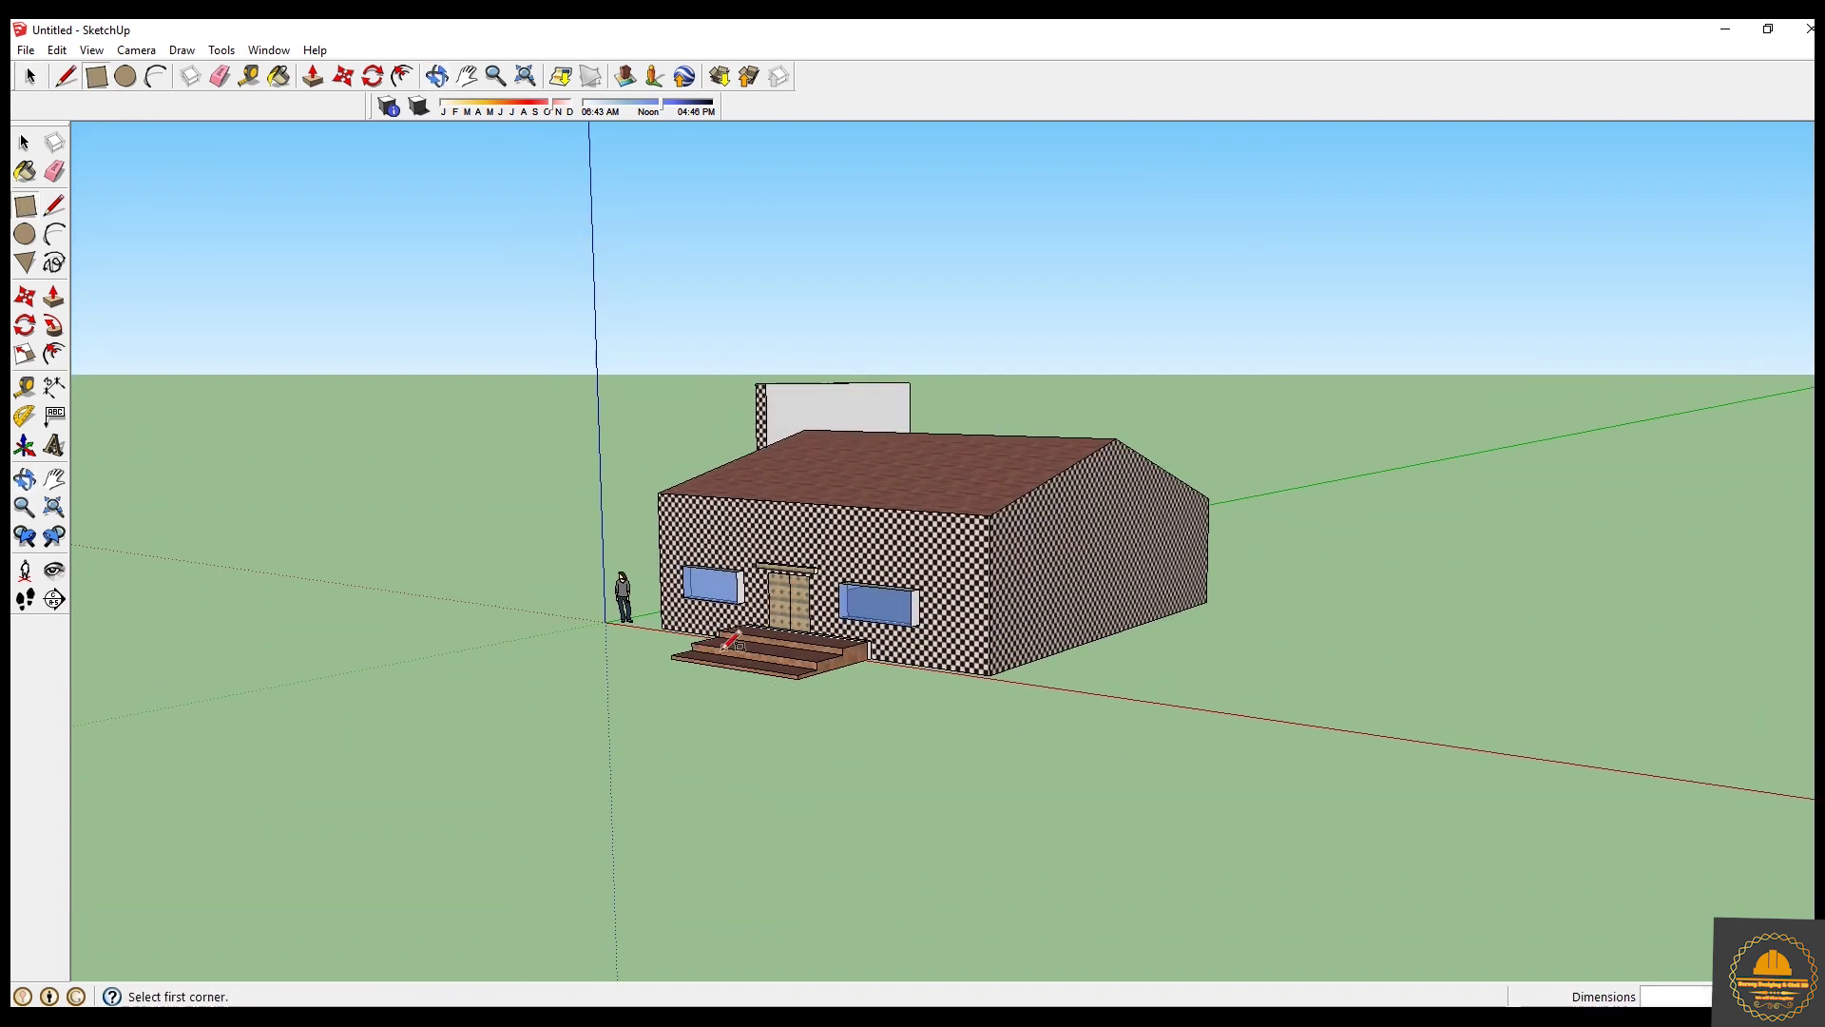
click(673, 657)
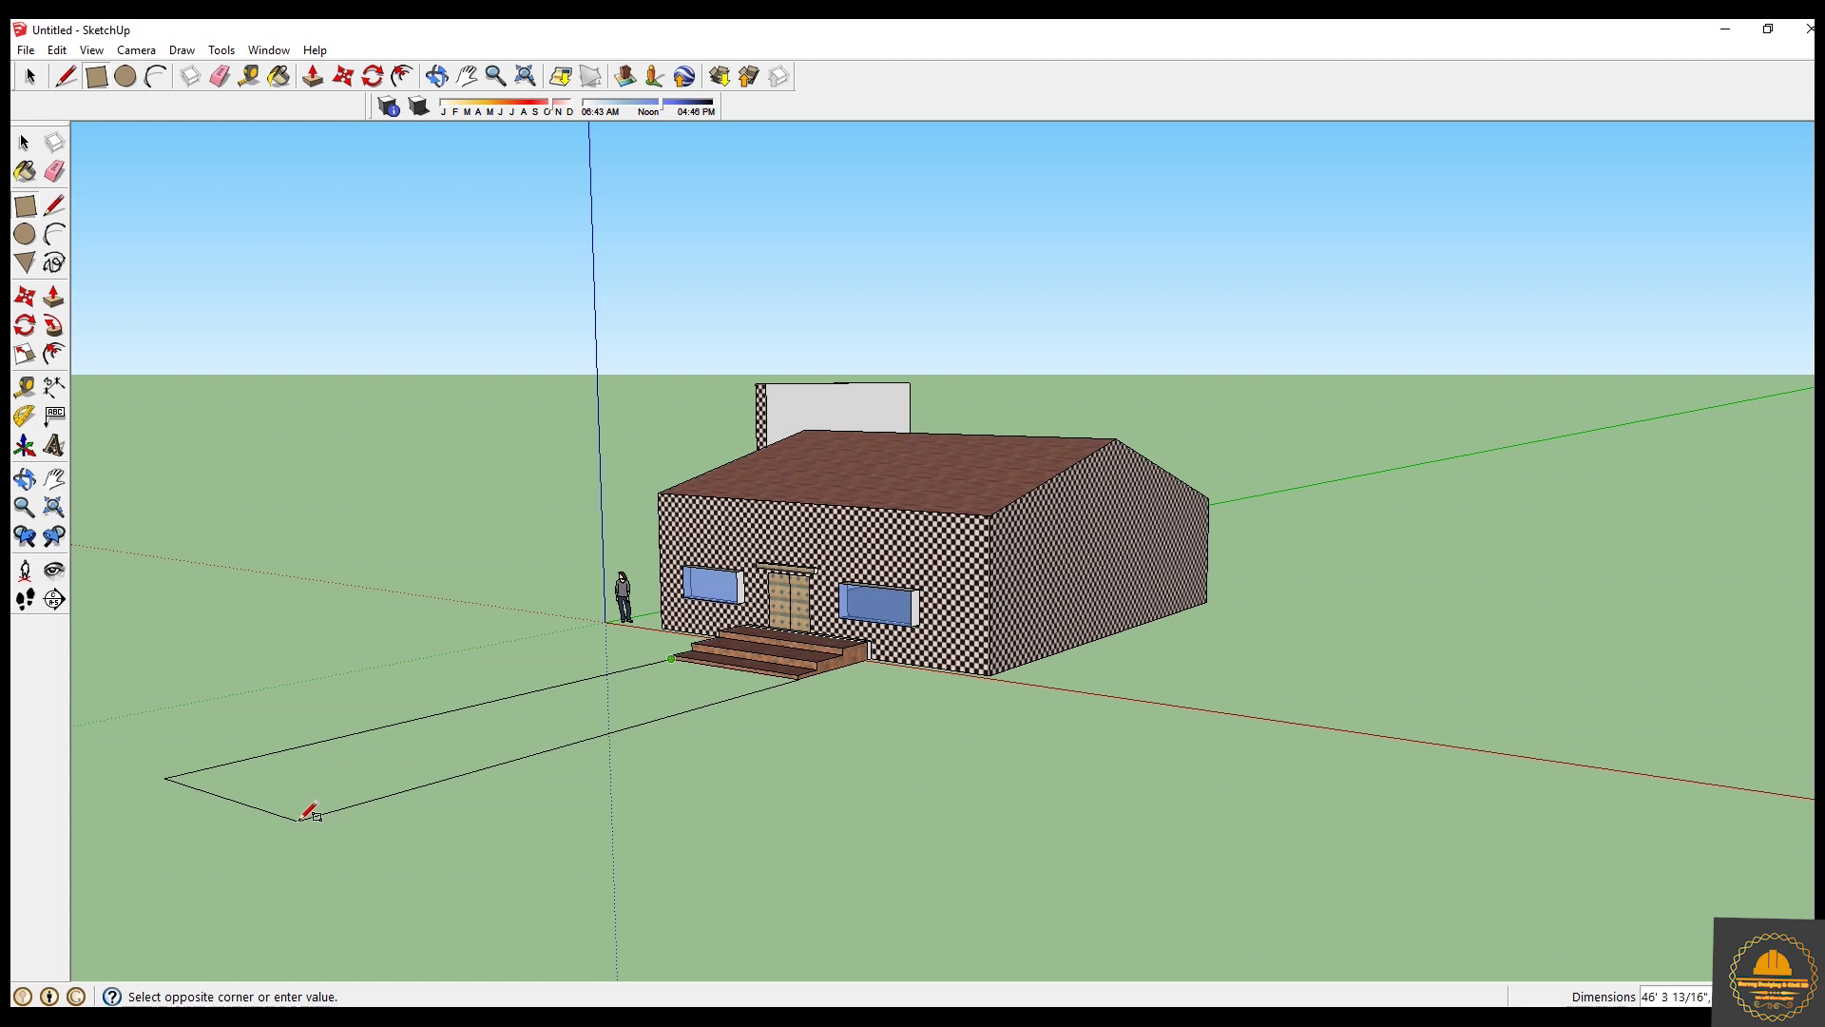
click(301, 818)
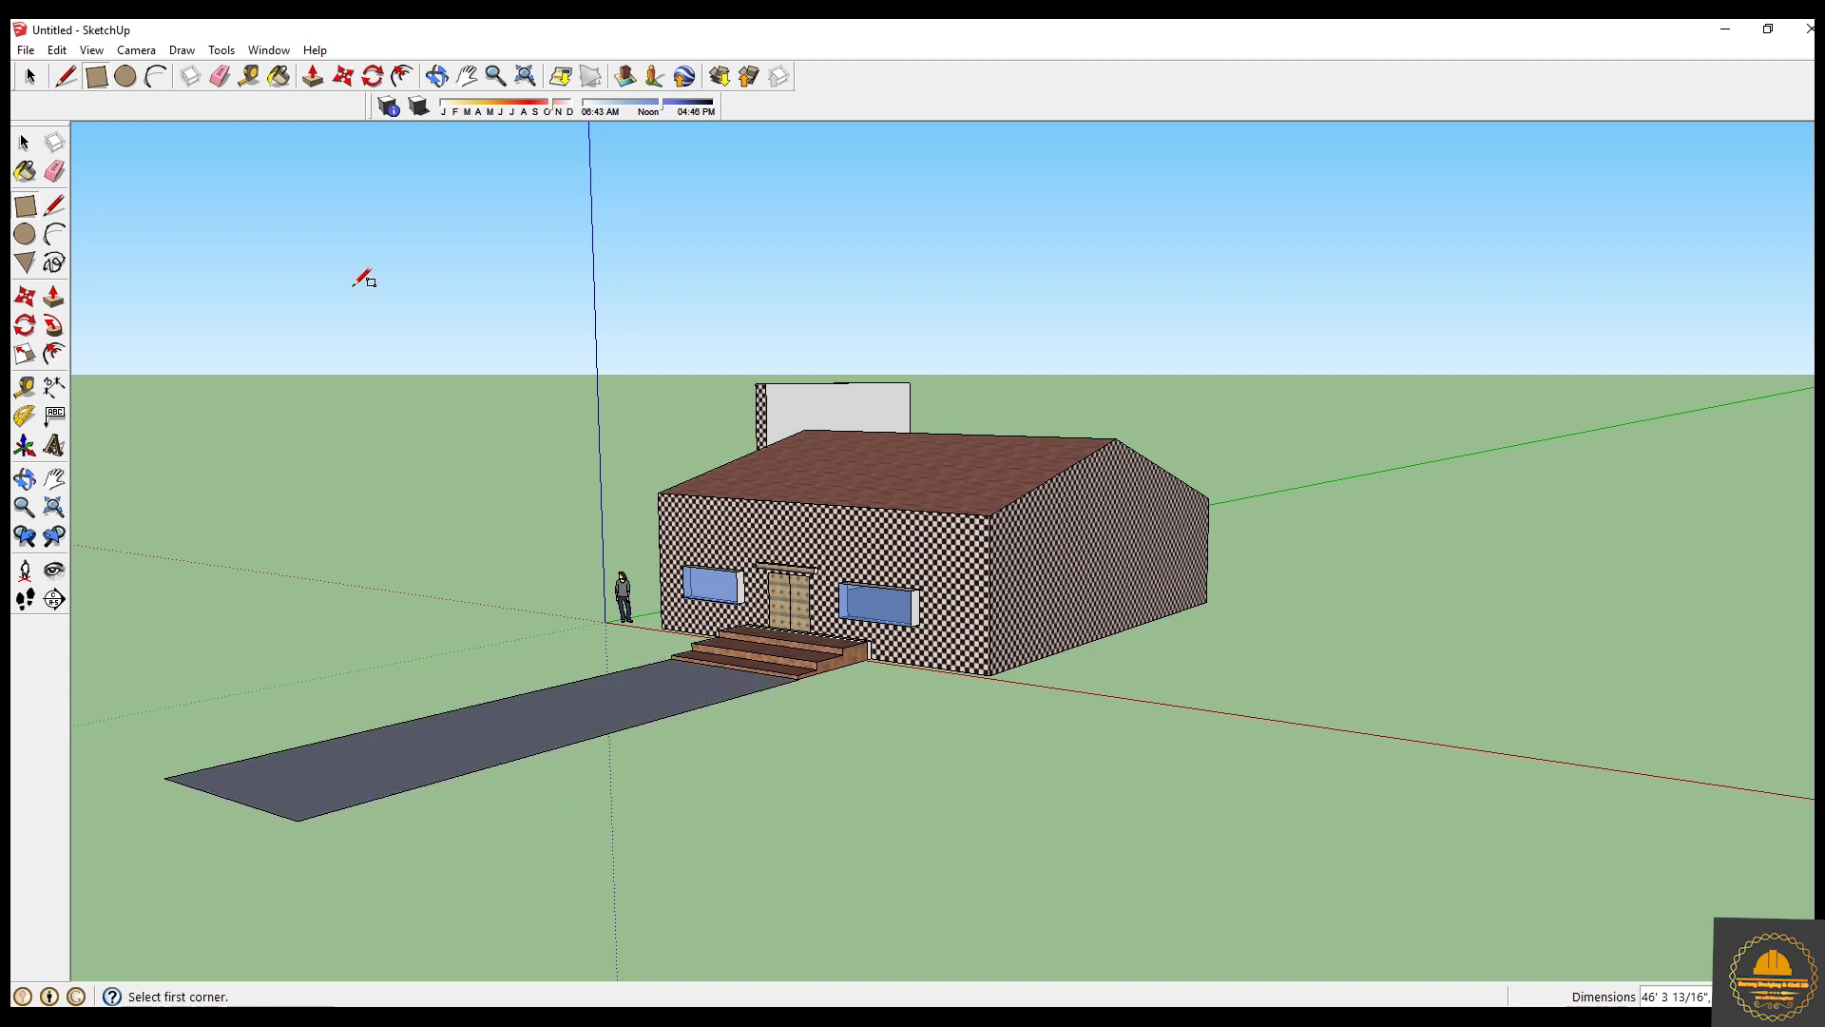
Draw two ground rectangles in front of the building, one on each side of the central path and about as long as it.
click(869, 658)
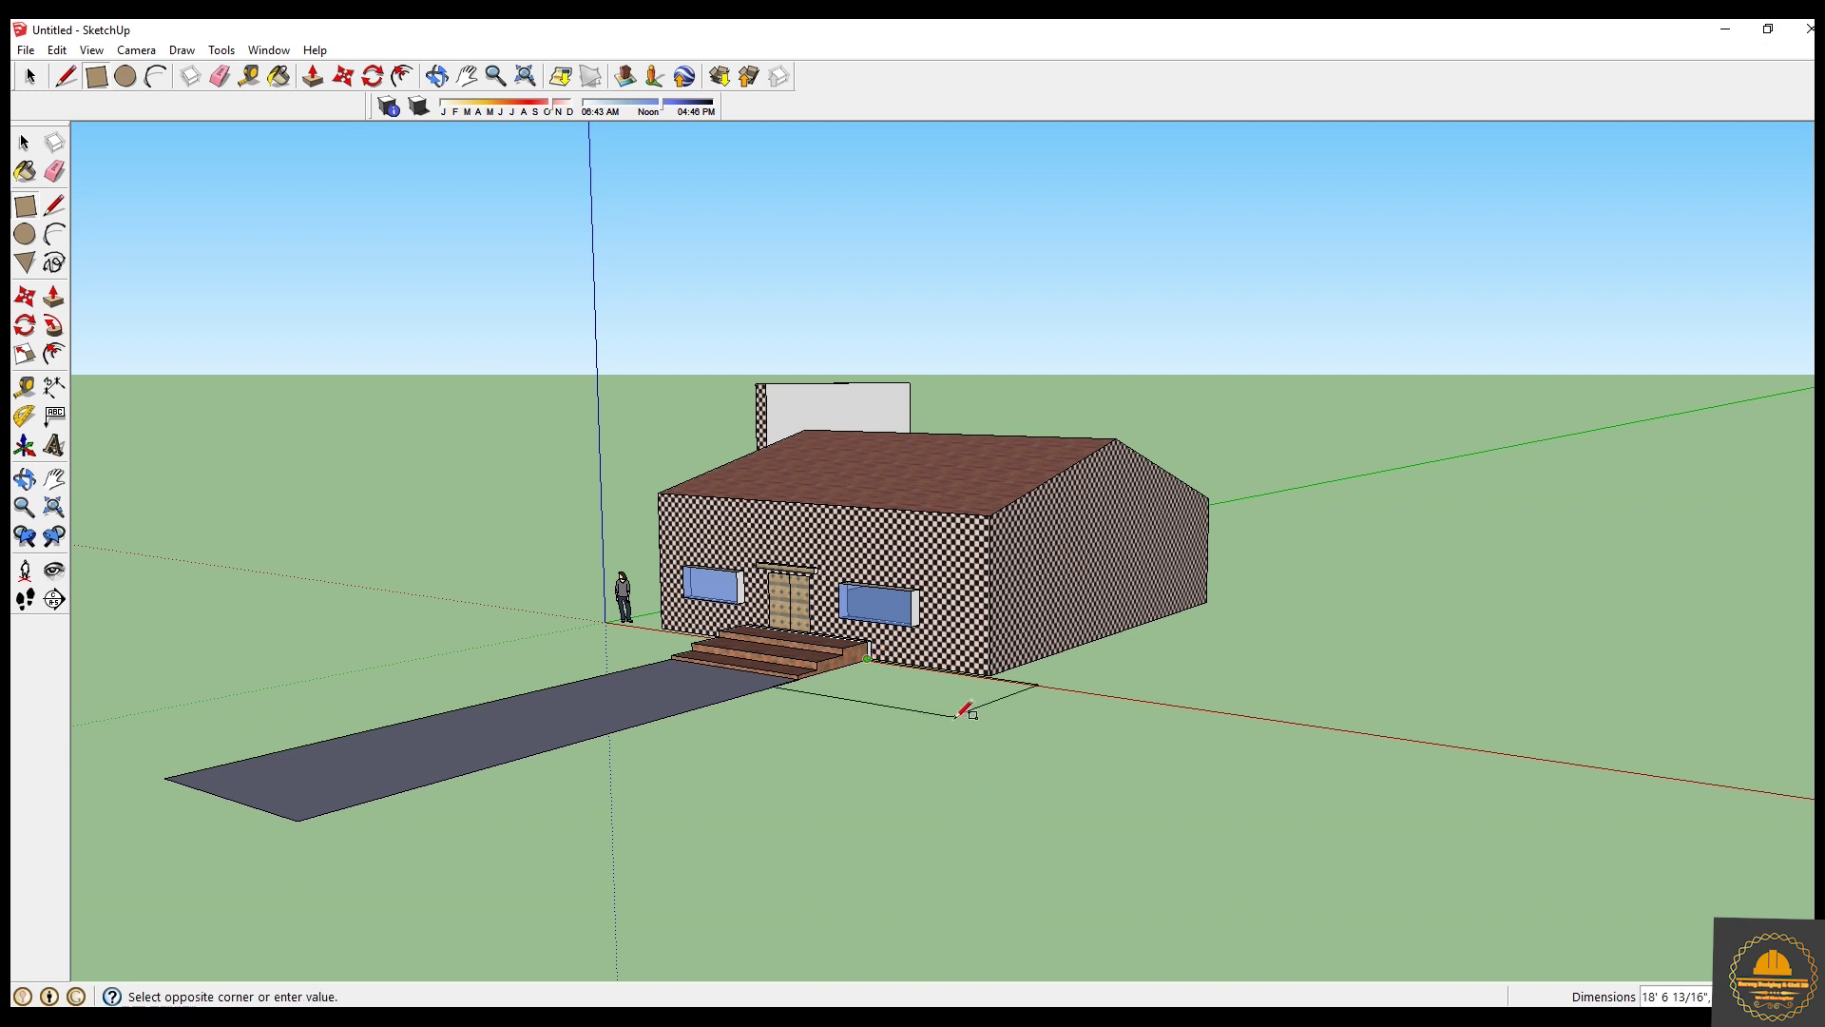
click(453, 855)
middle_drag(375, 884, 775, 772)
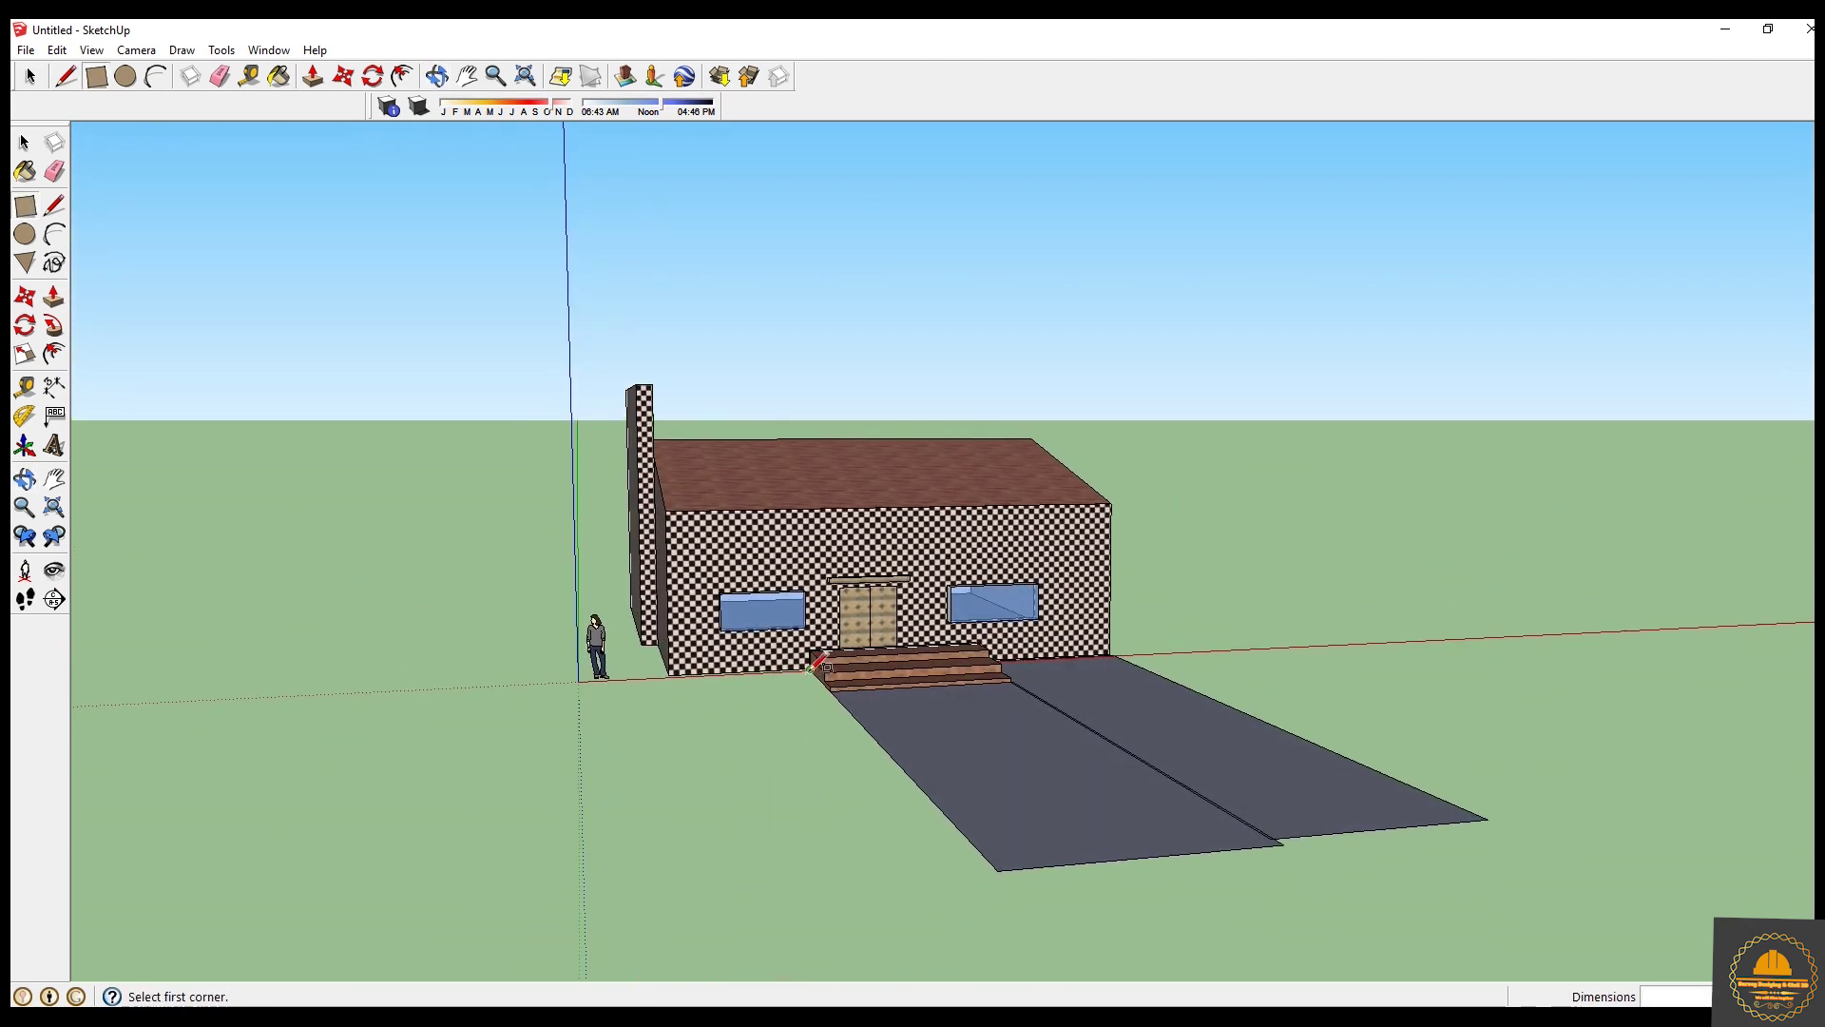
click(809, 669)
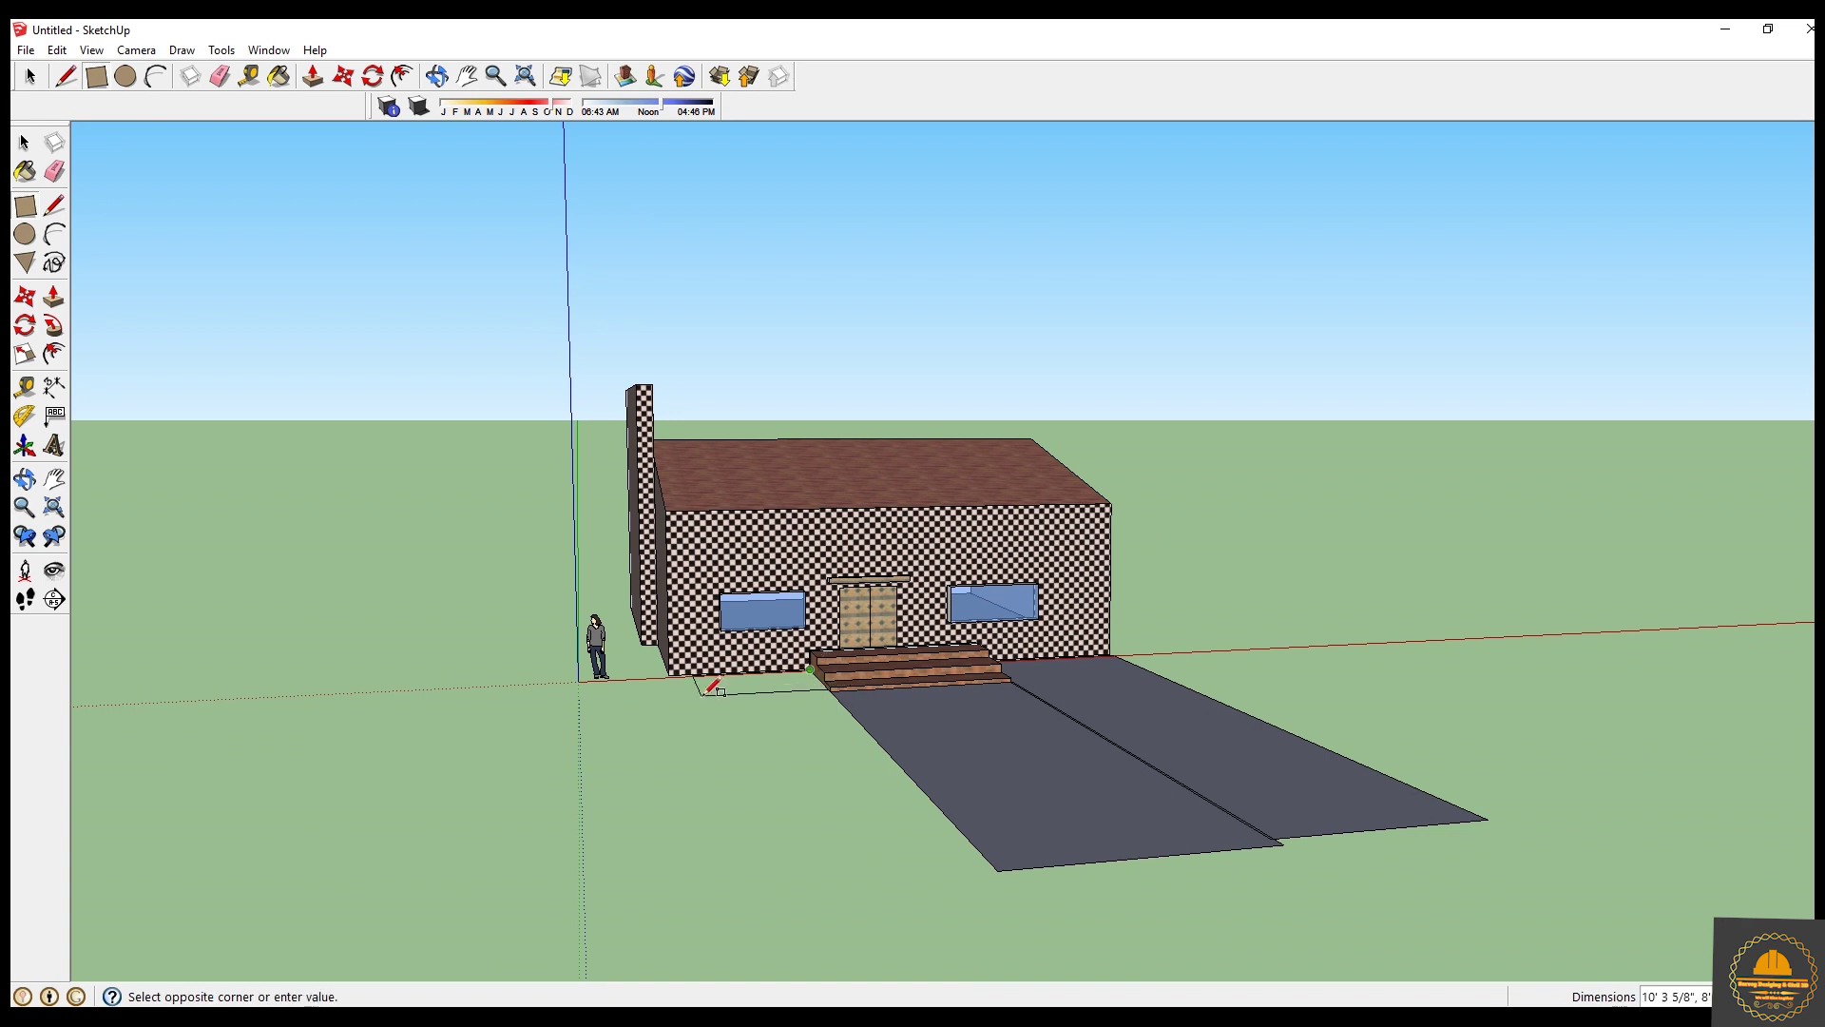
click(751, 893)
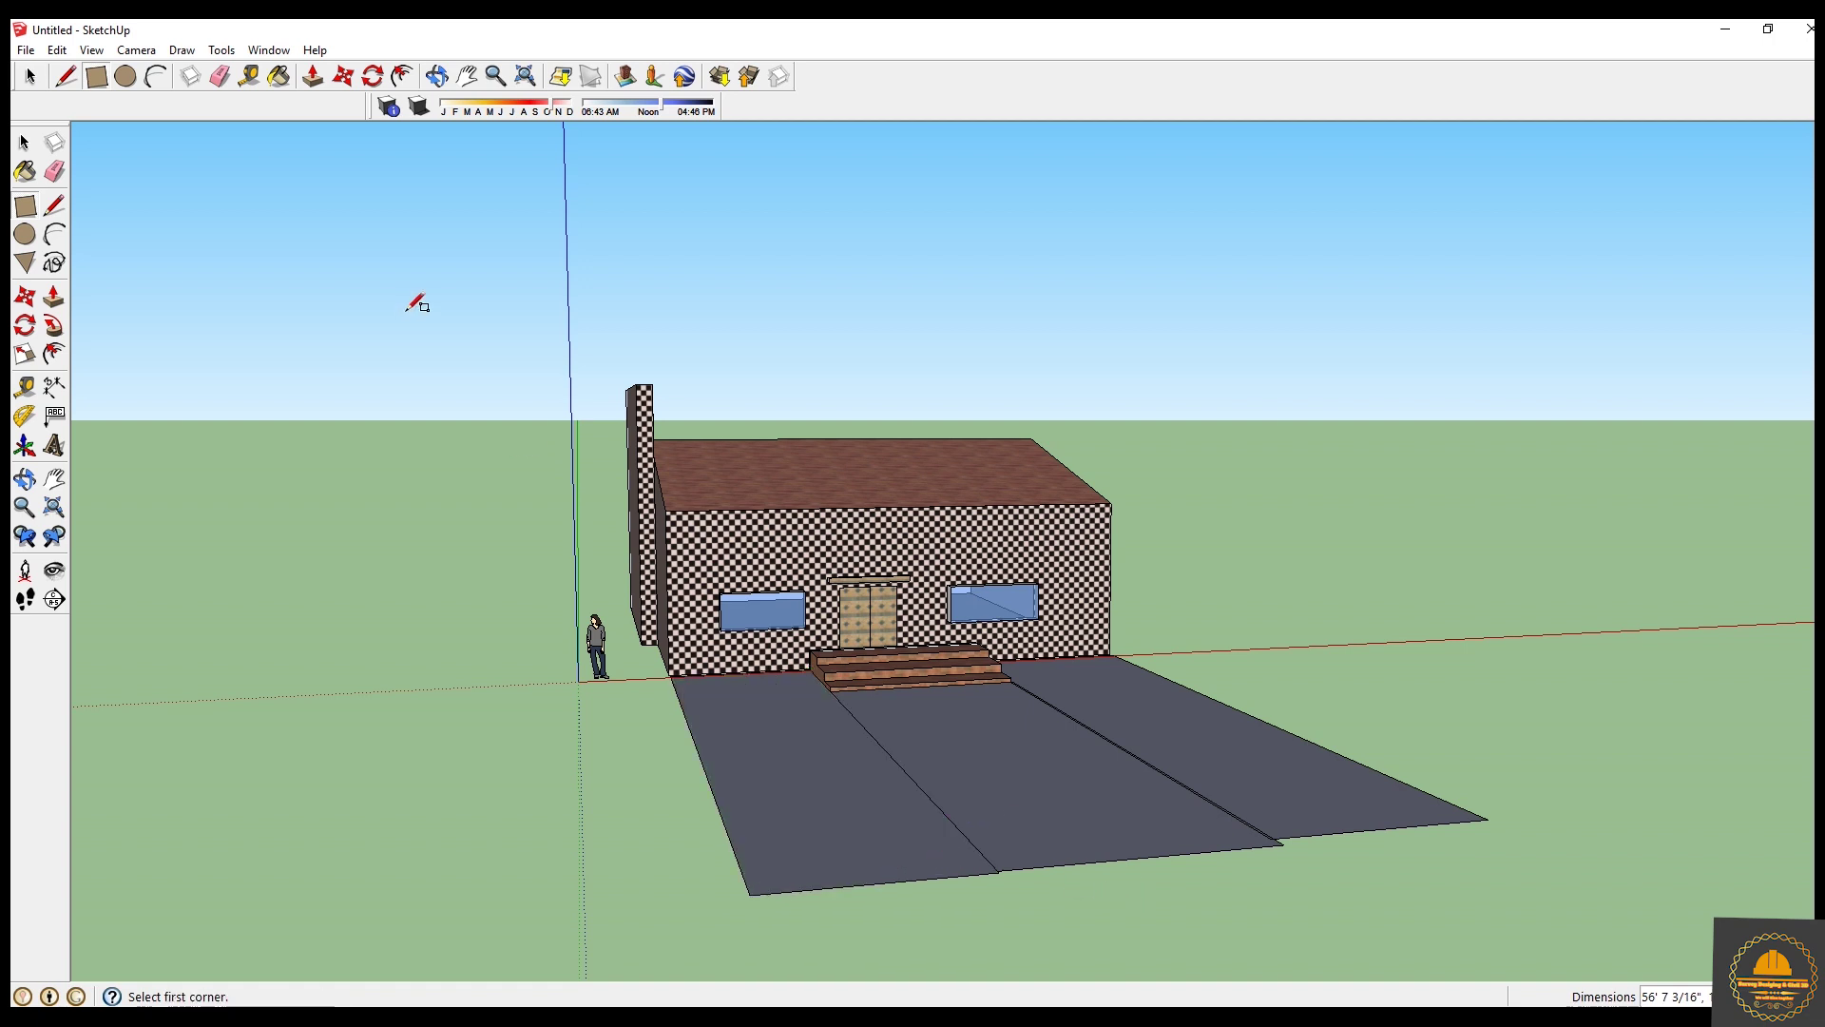
Paint the two ground rectangles flanking the path with Color_G07 from the Colors materials.
click(279, 75)
click(300, 289)
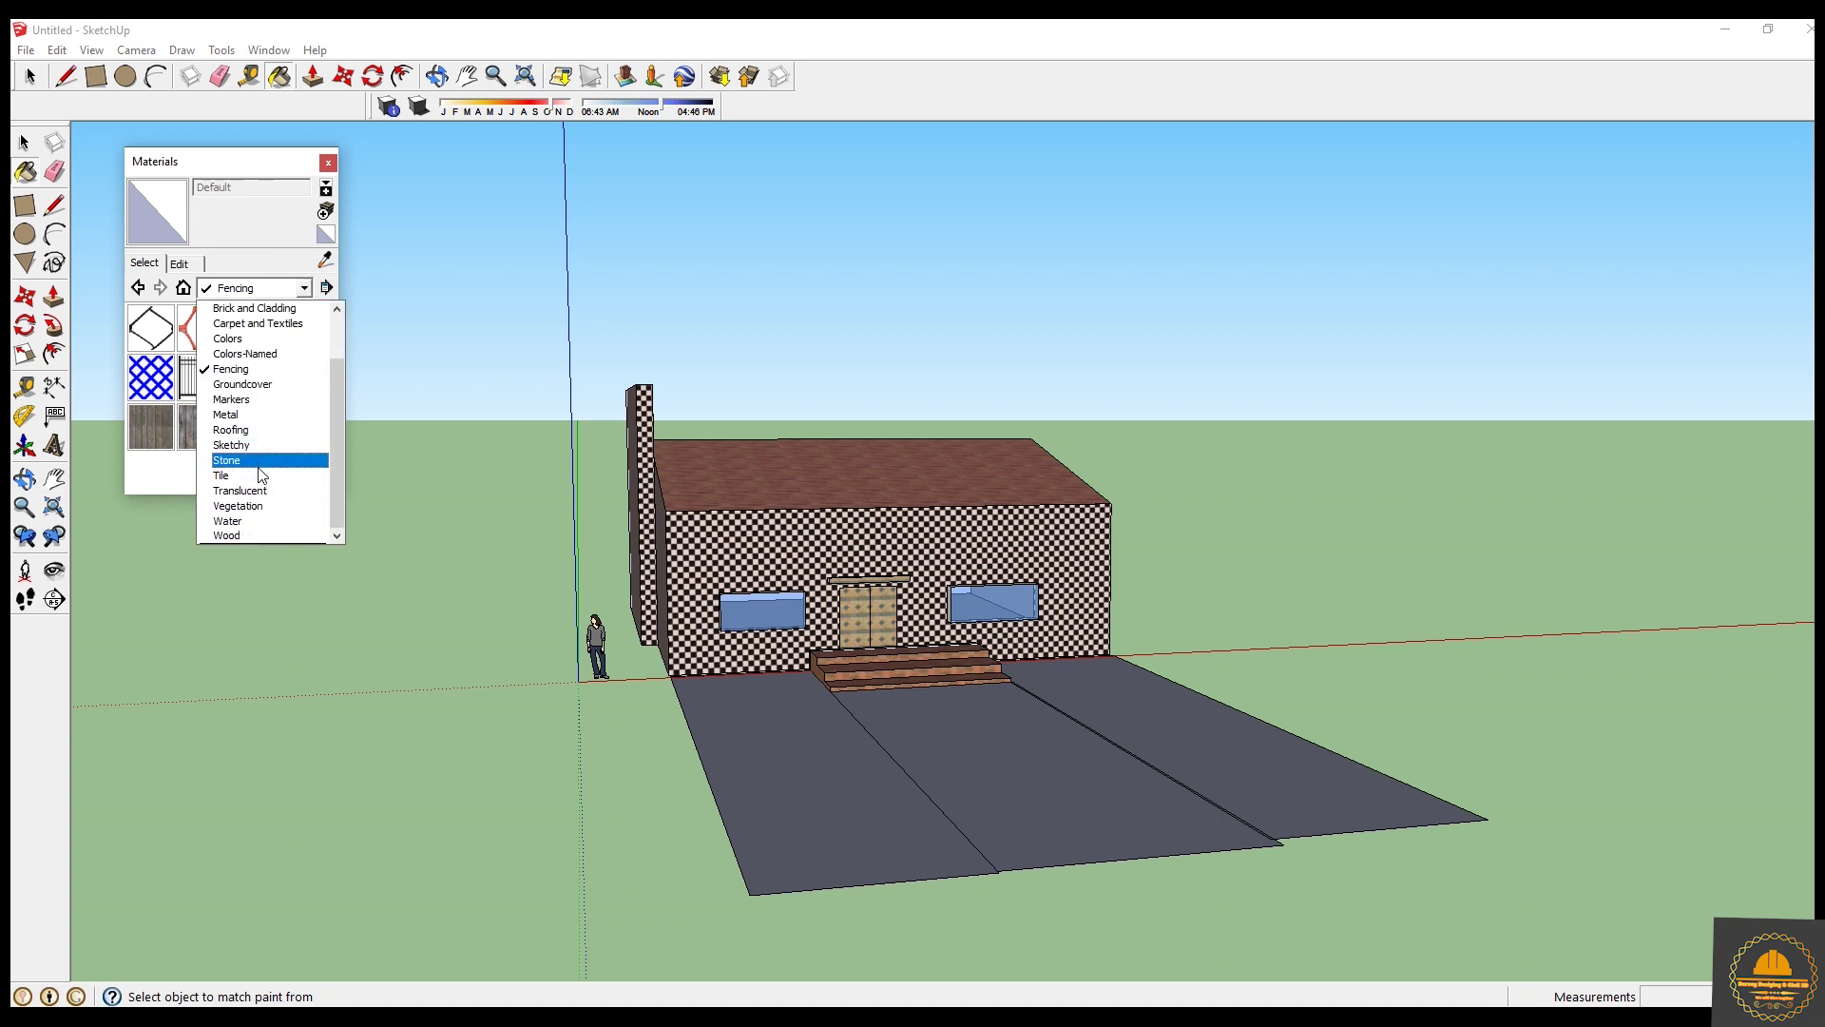
click(263, 341)
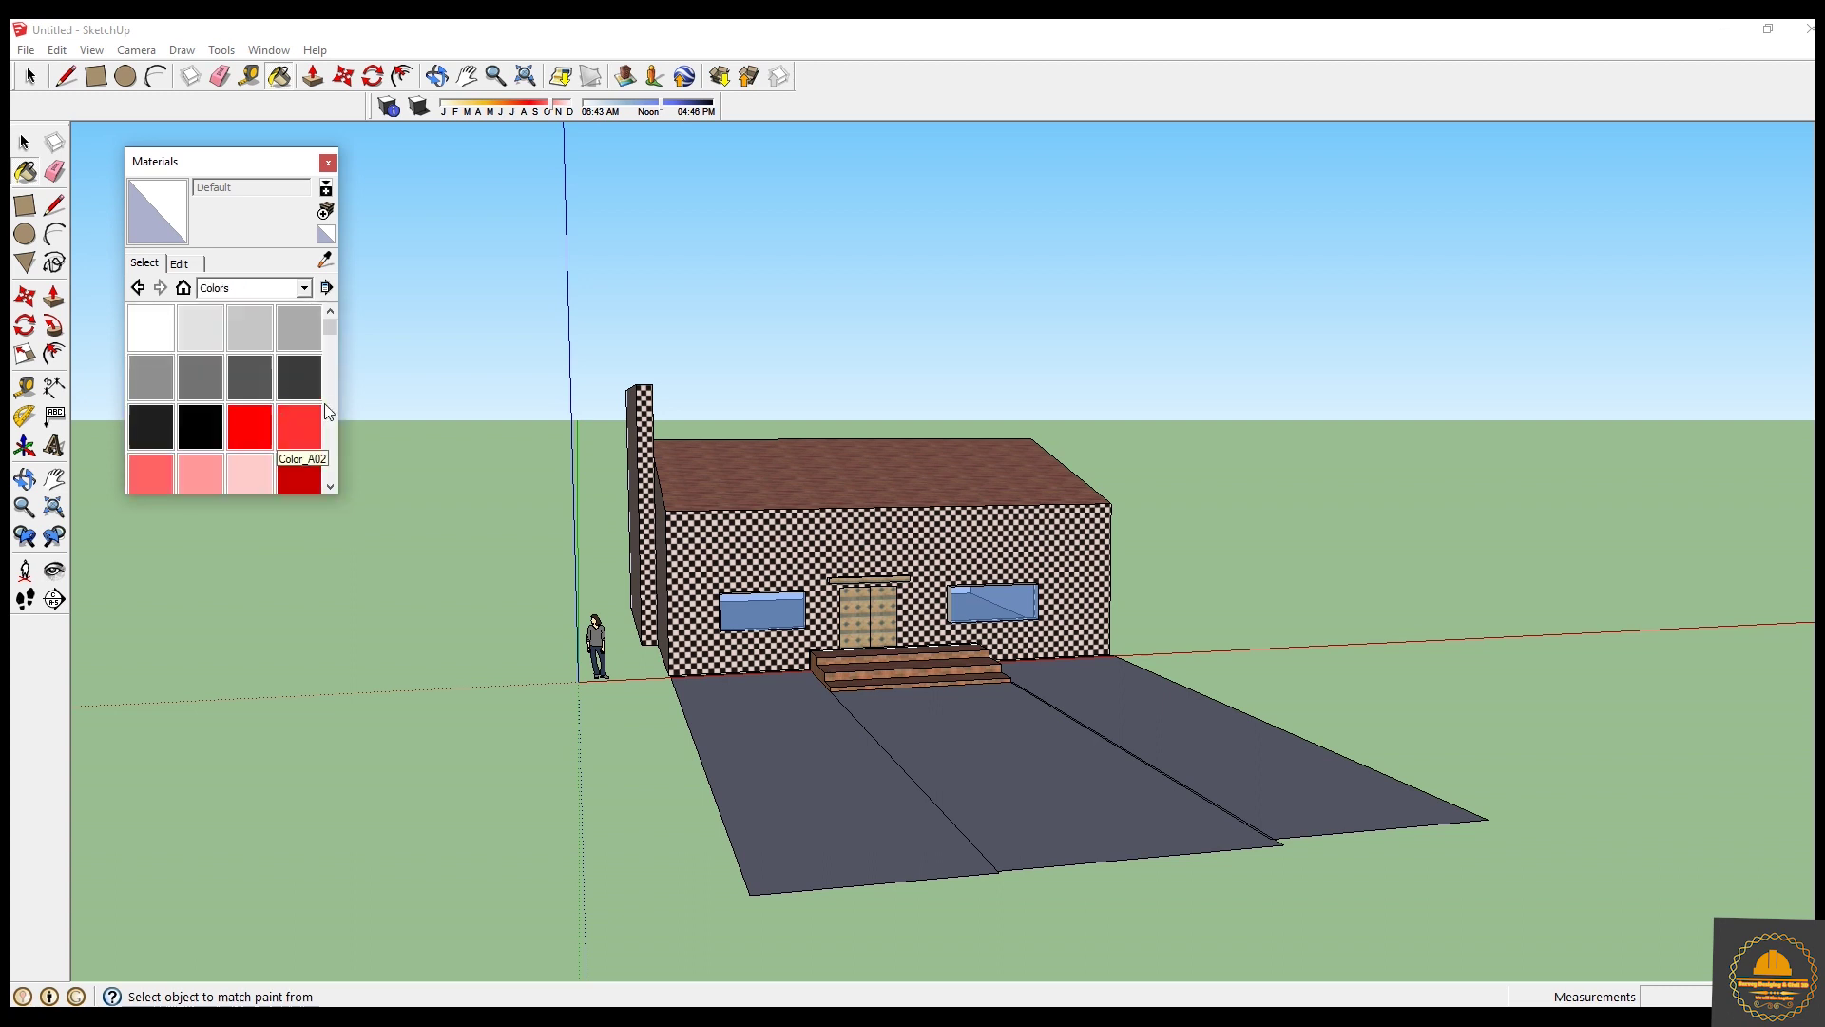
drag(334, 321, 348, 395)
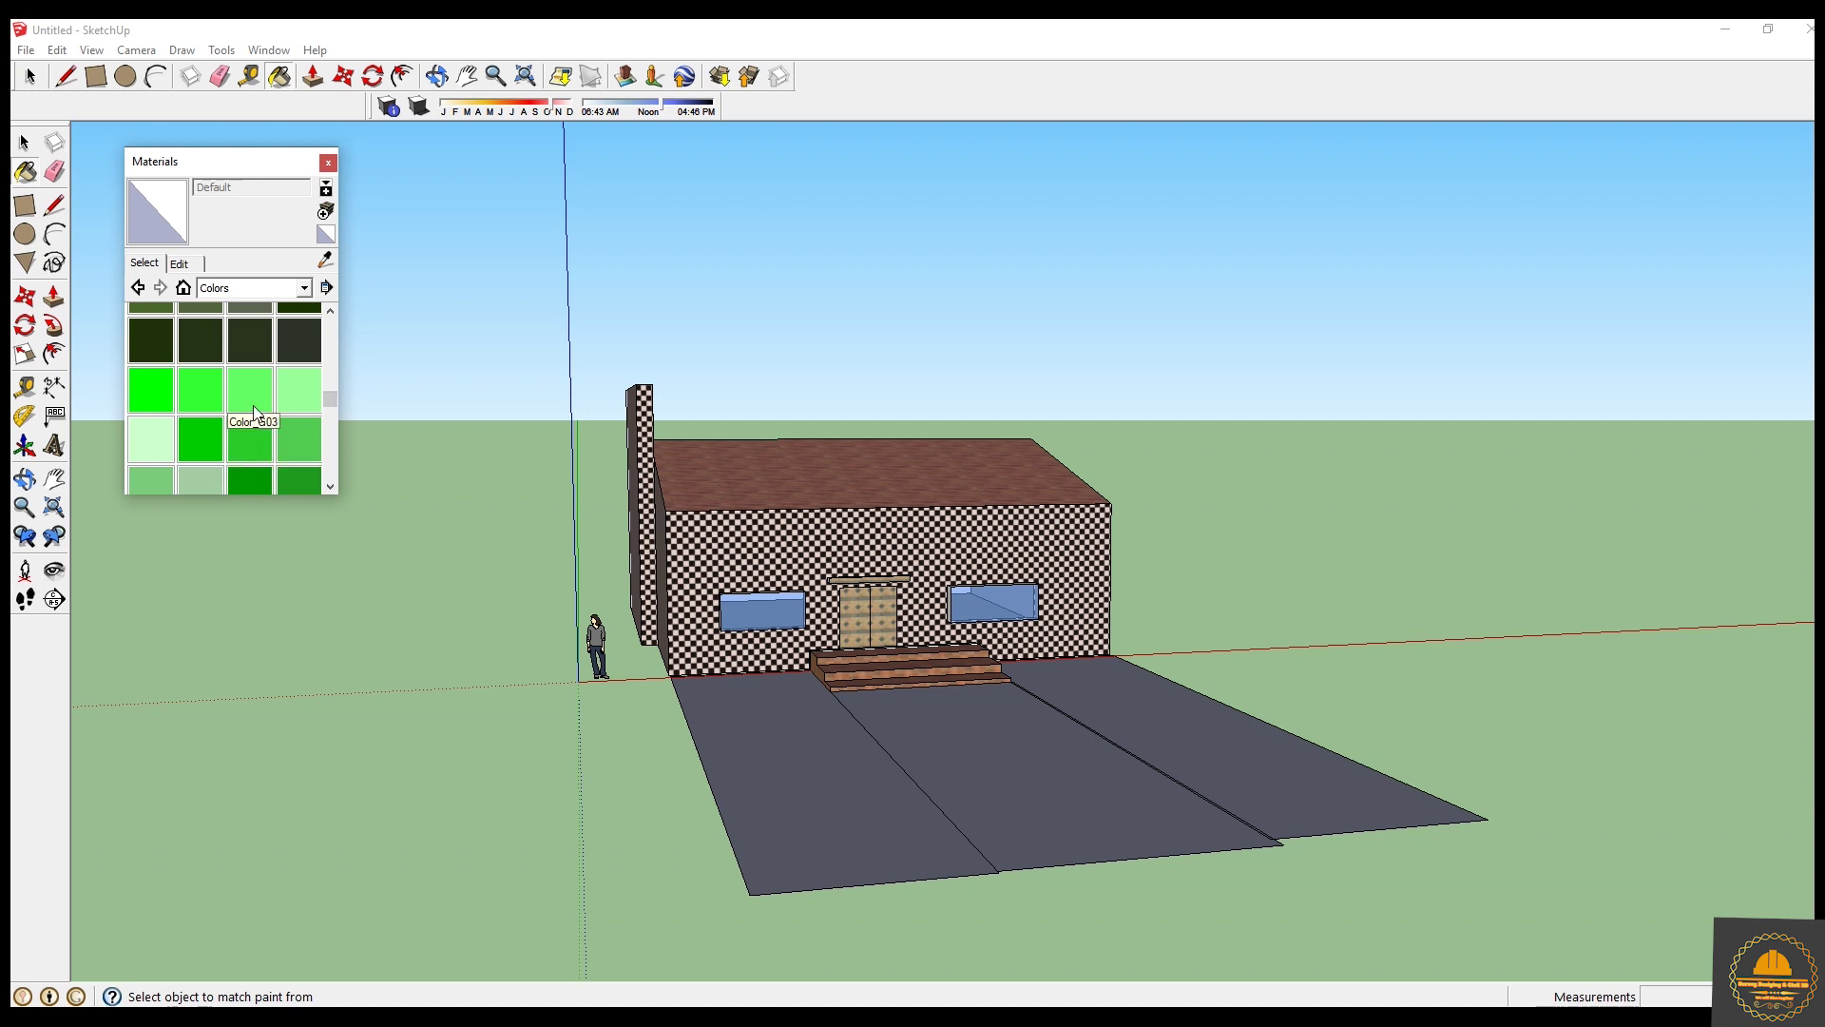
click(261, 450)
click(1192, 742)
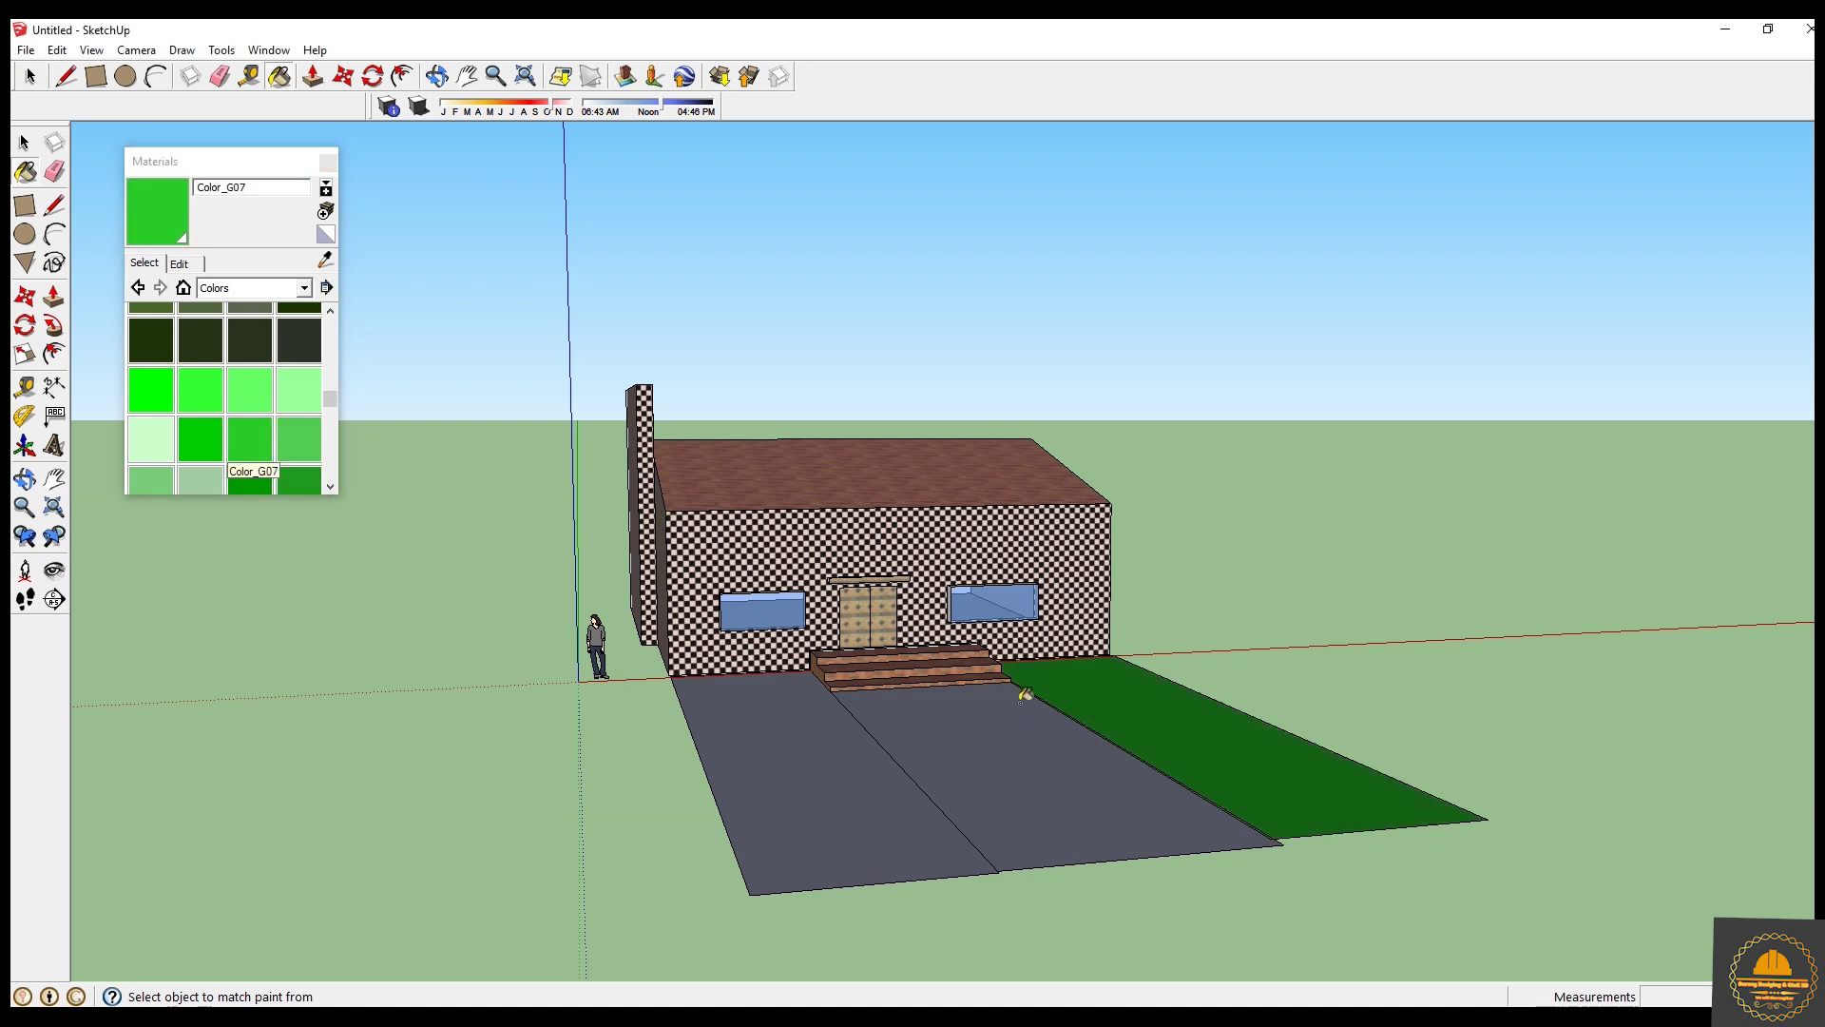
click(792, 751)
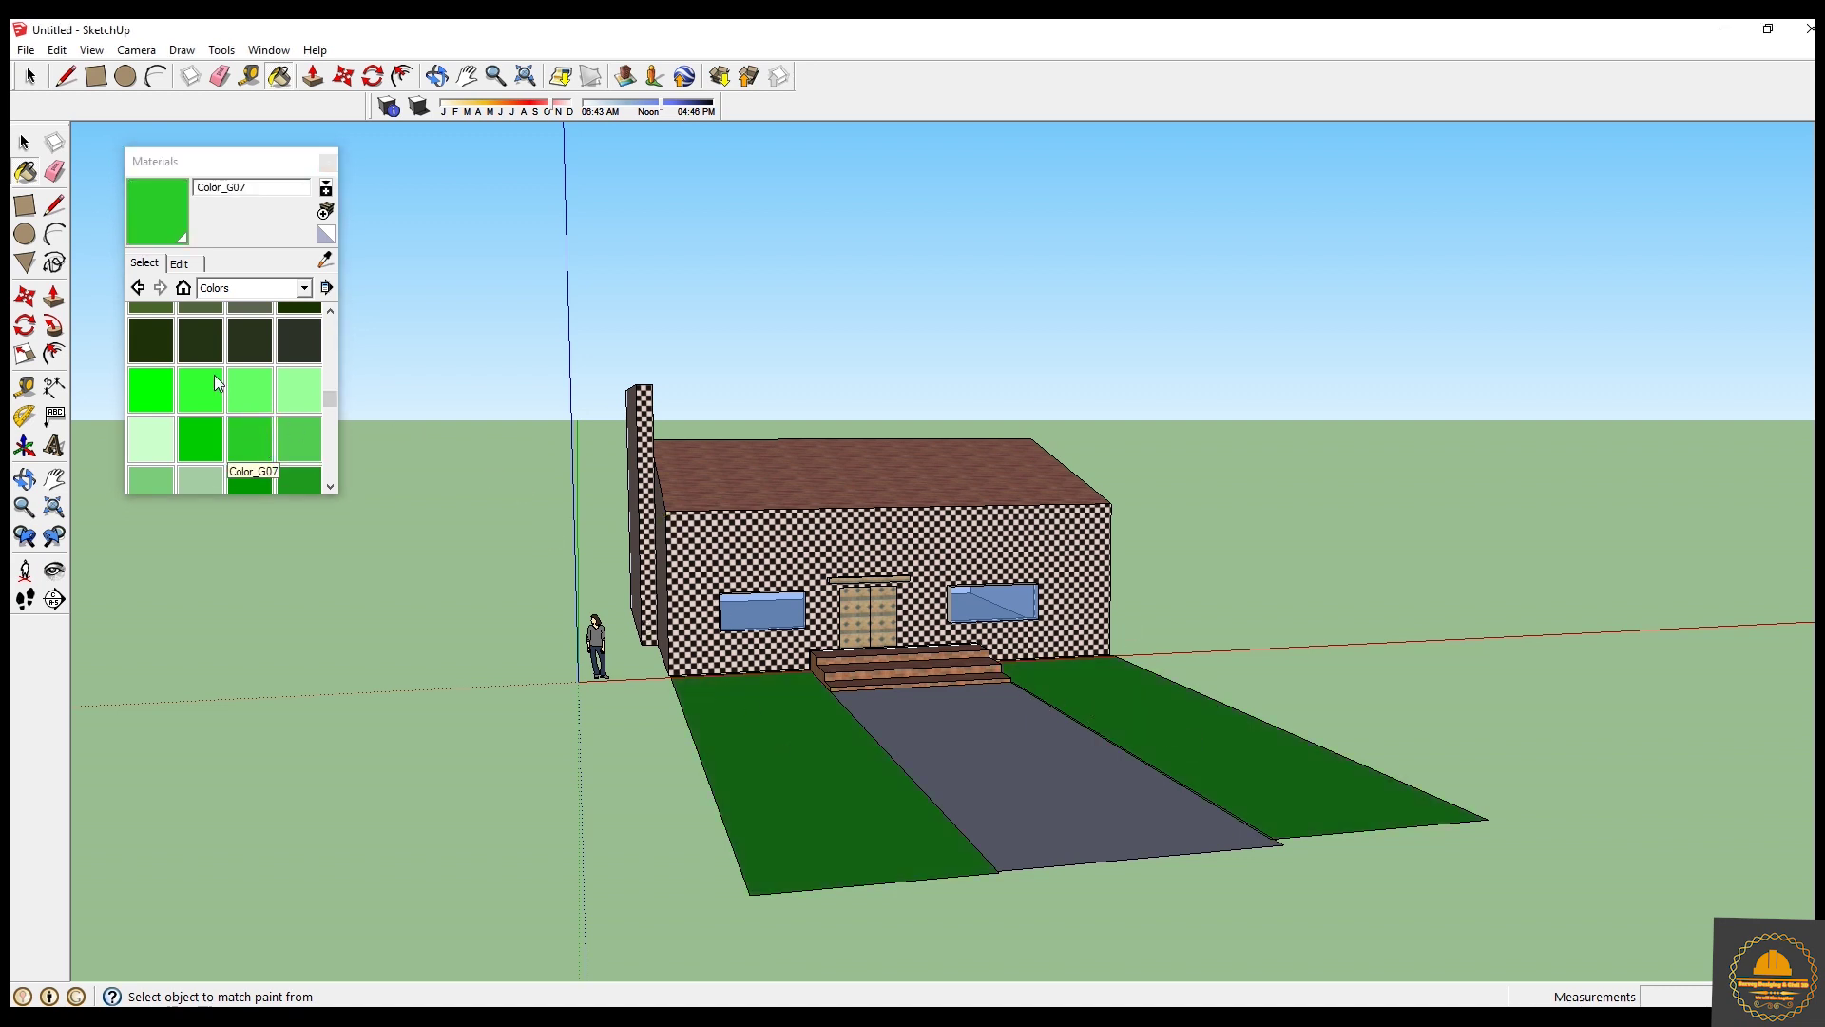
Paint the central path with Tile_Ceramic_Multi from the Tile materials.
click(303, 289)
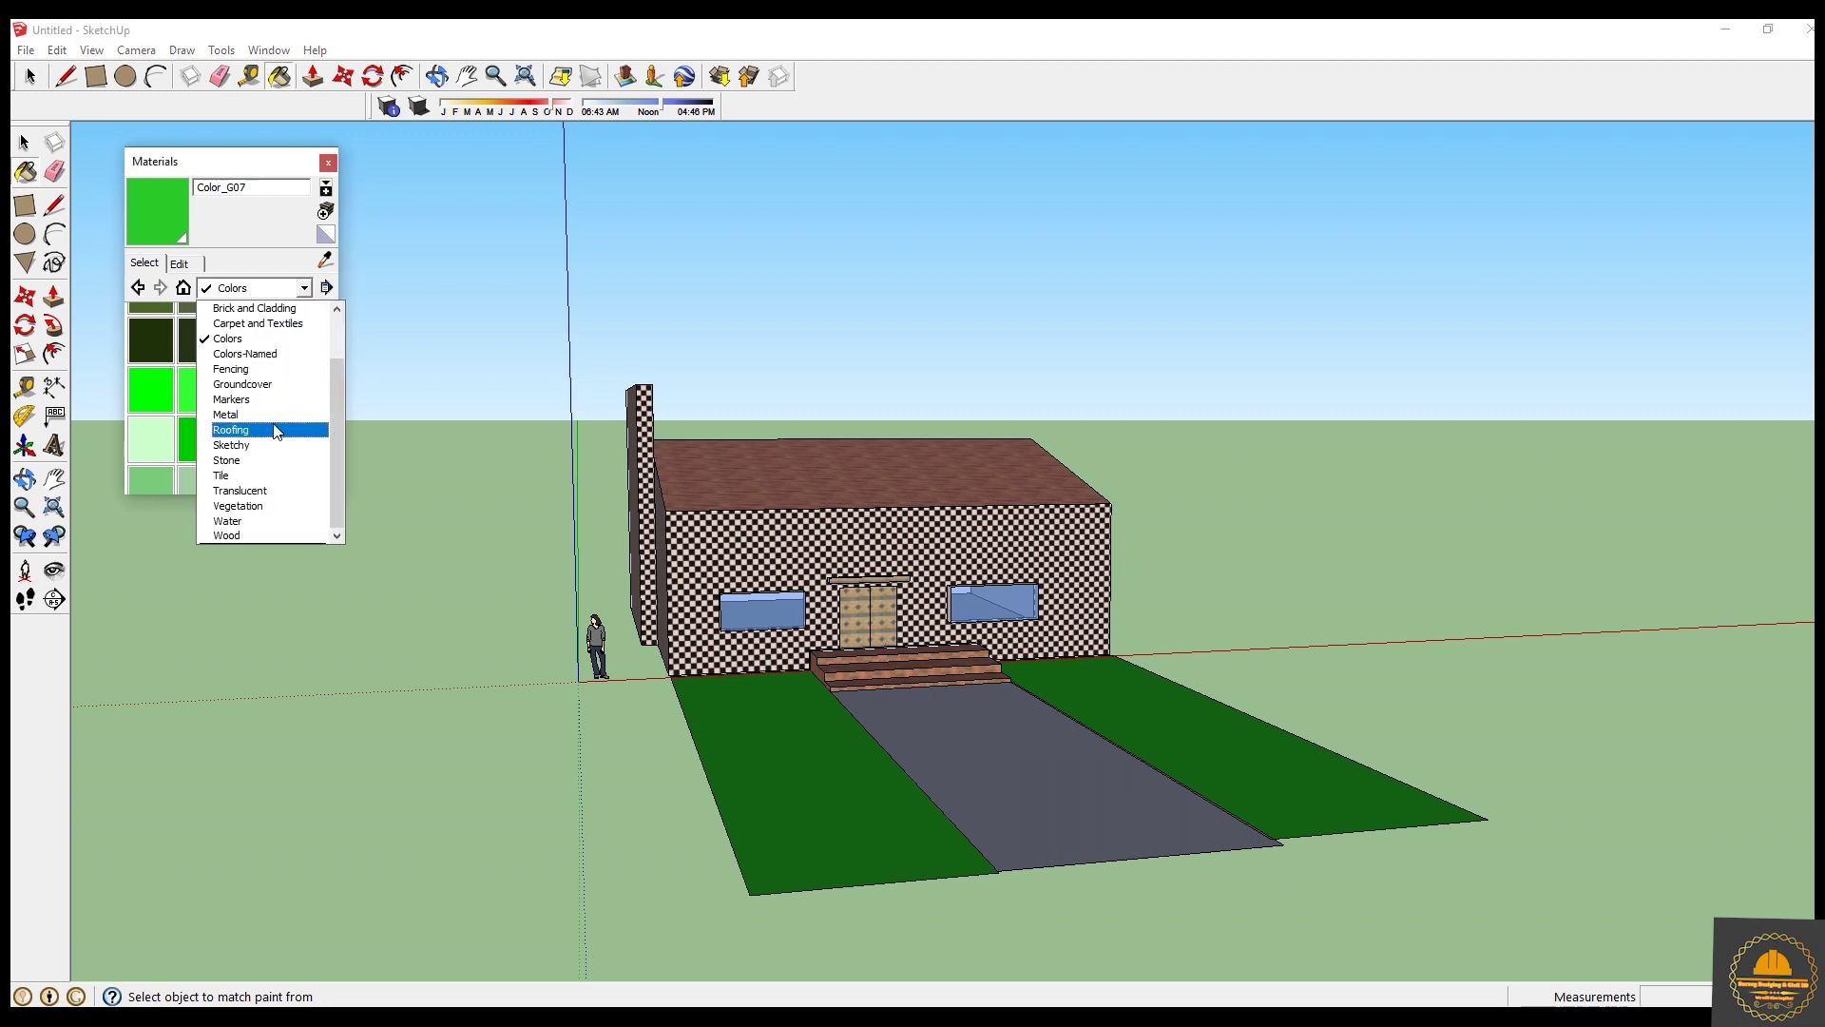
click(276, 475)
click(201, 328)
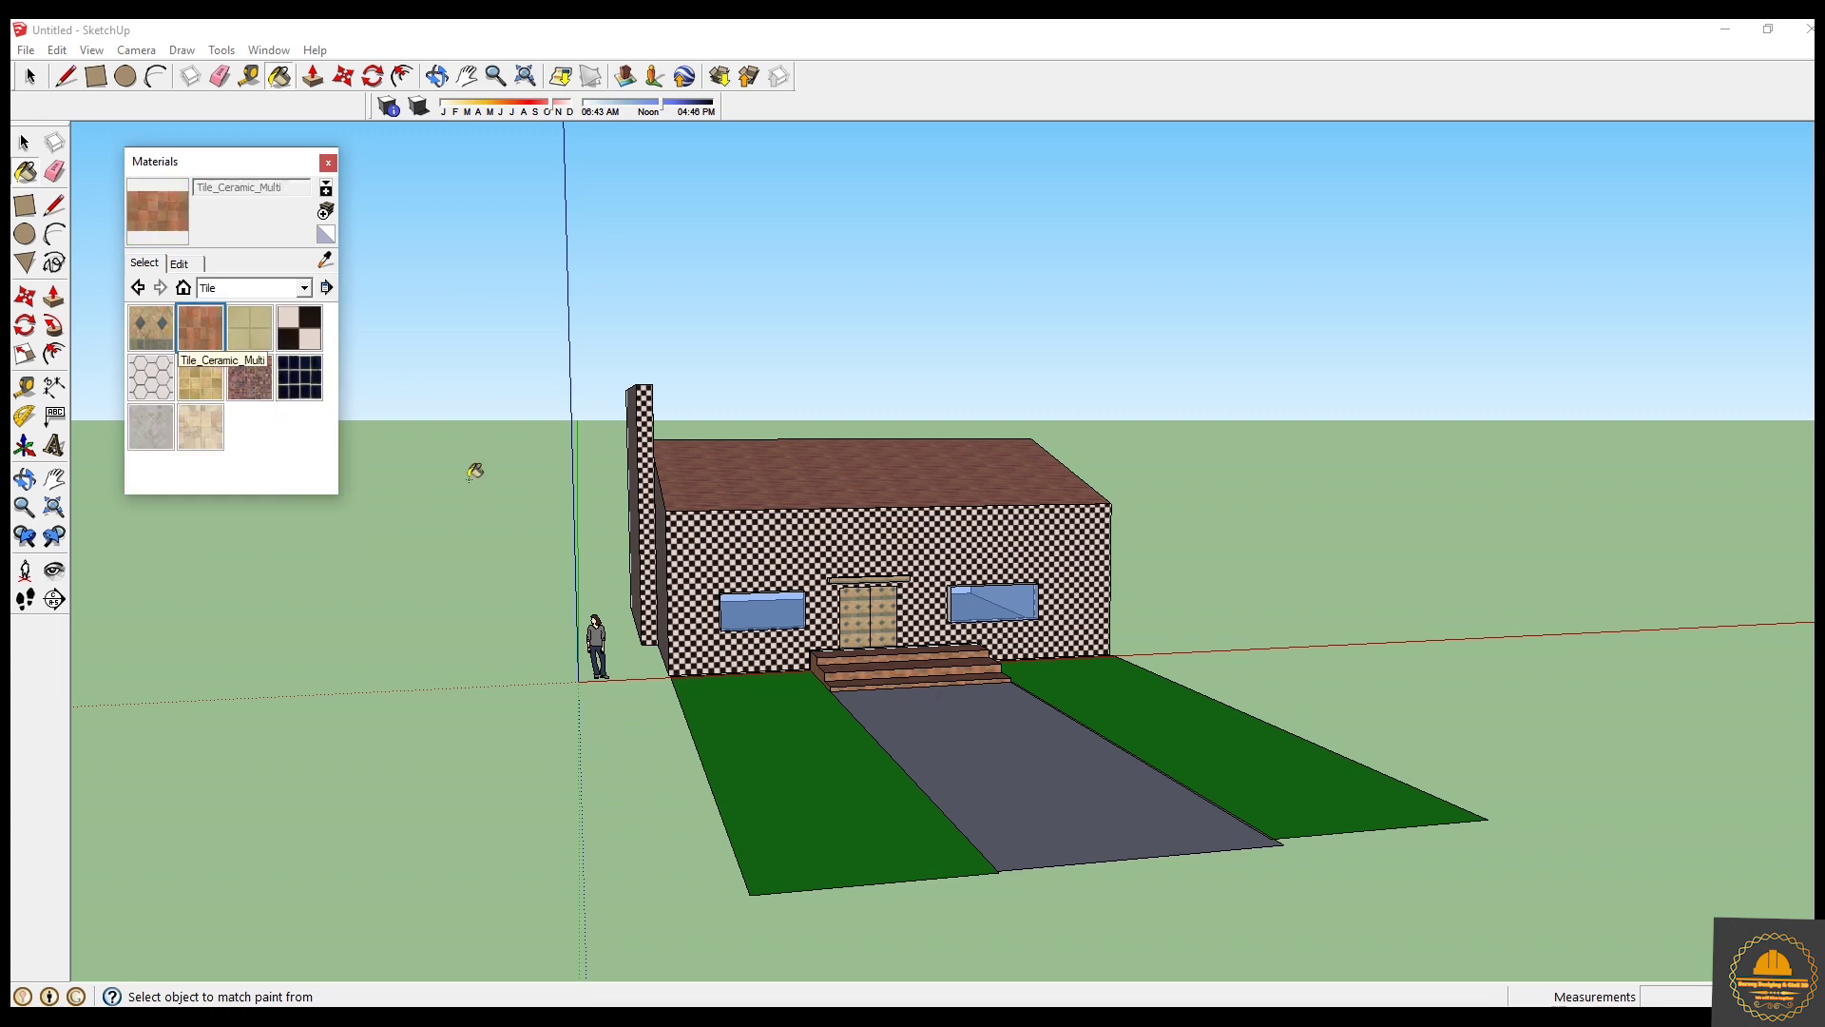
click(1035, 754)
Paint the chimney's side facing the roof and its narrow back face with the Tile_Navy material.
mouse_move(1281, 865)
middle_down()
mouse_move(1223, 868)
mouse_move(1194, 783)
mouse_move(1194, 802)
mouse_move(1052, 812)
mouse_move(1092, 859)
mouse_move(1147, 824)
middle_up()
middle_drag(973, 727, 898, 824)
middle_drag(1068, 651, 1084, 647)
middle_drag(1155, 559, 443, 437)
click(299, 376)
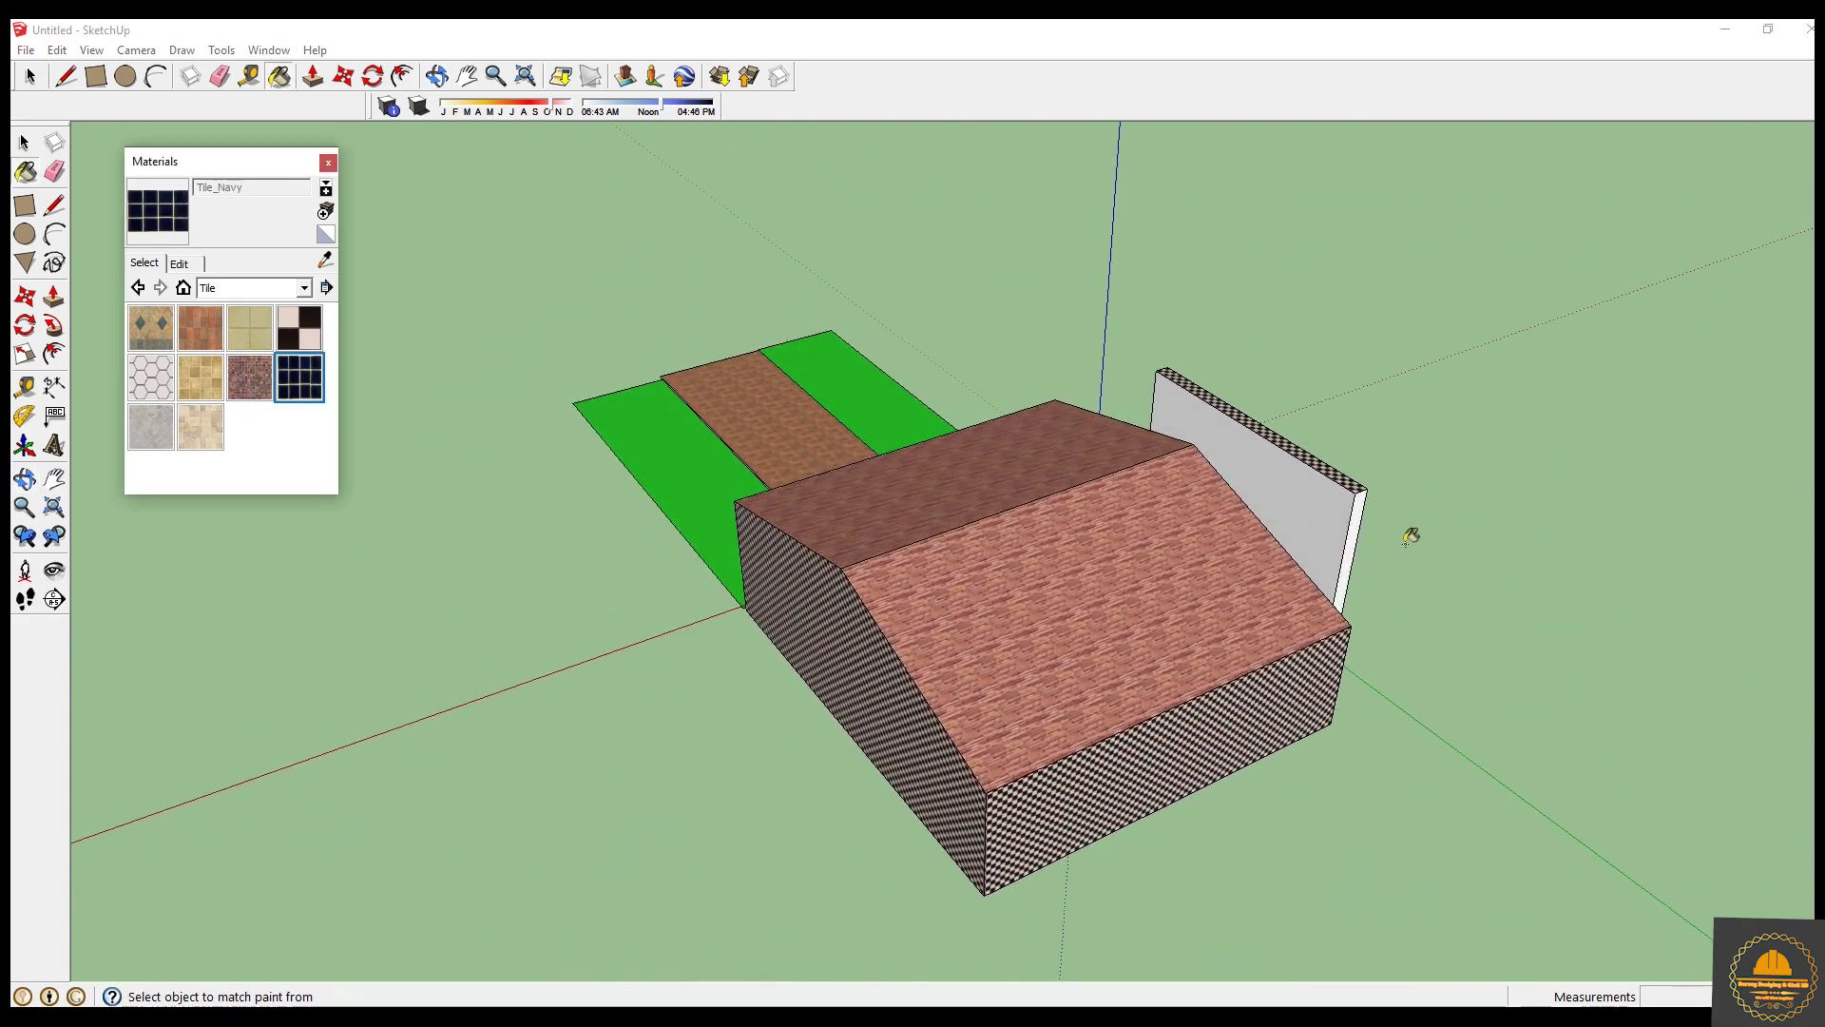
click(1315, 529)
mouse_move(1467, 567)
middle_down()
mouse_move(1235, 603)
mouse_move(1210, 635)
middle_up()
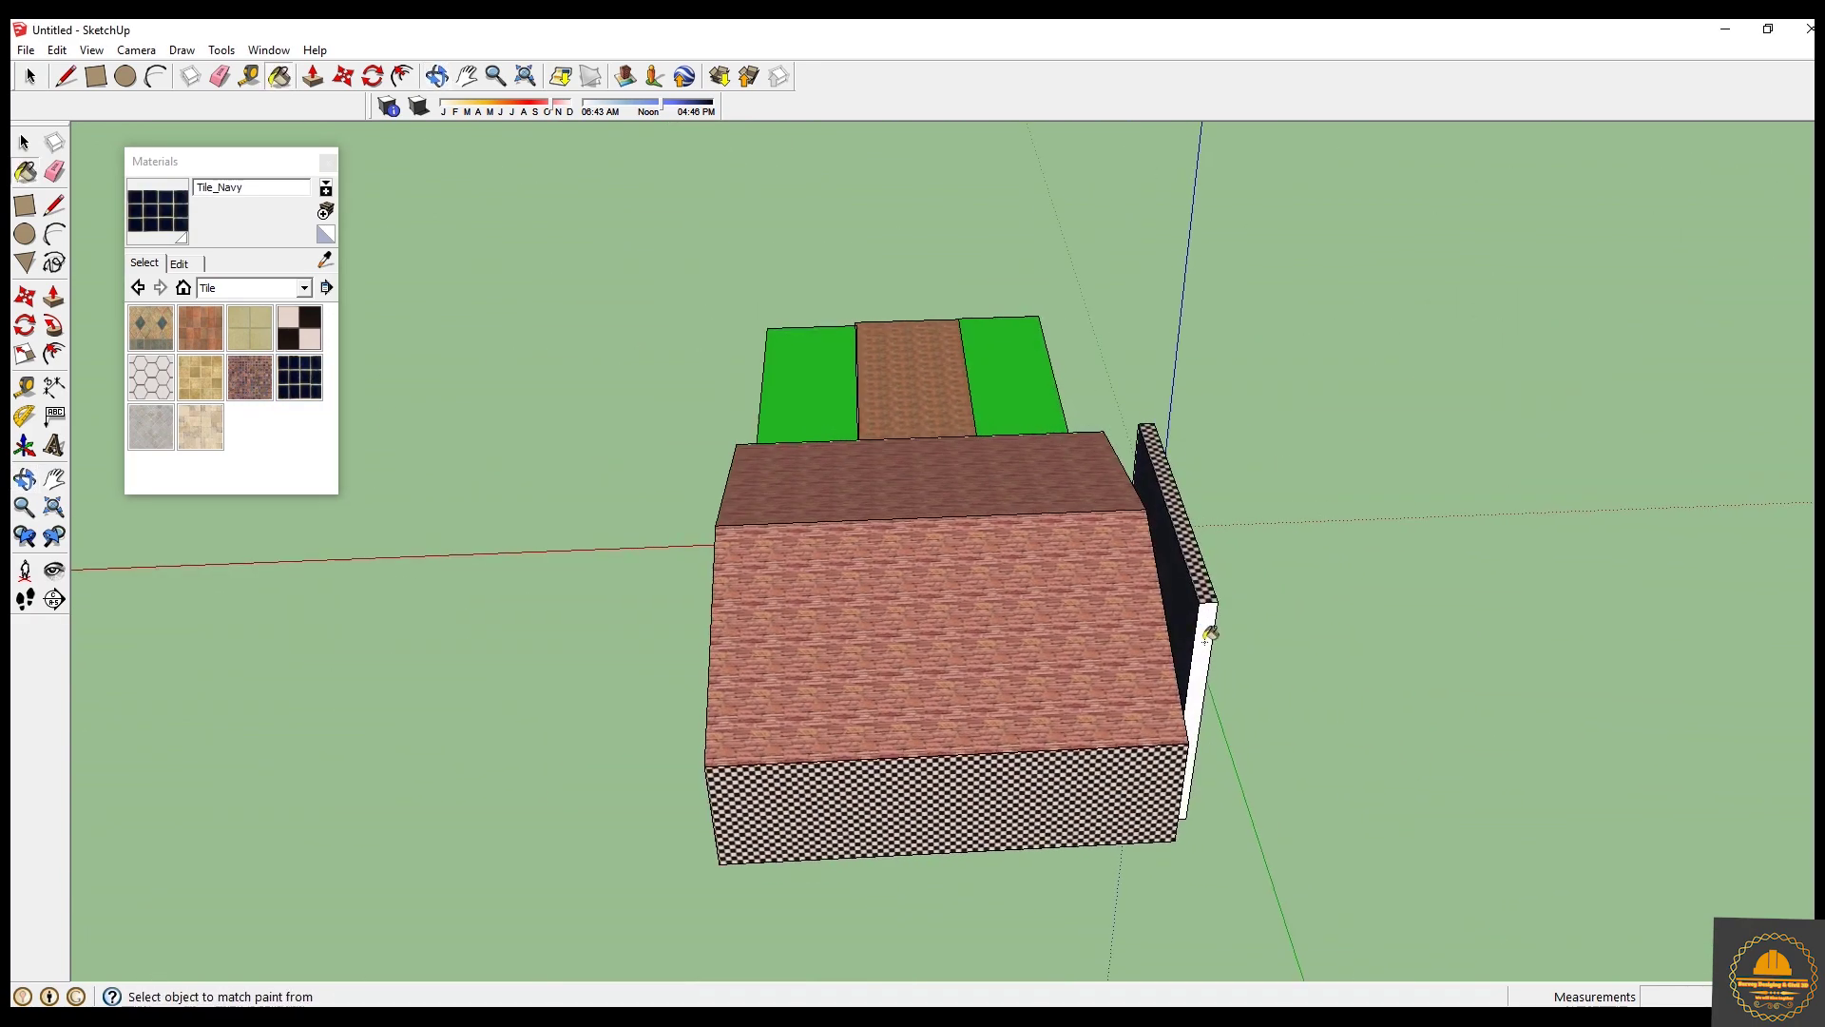
click(1210, 629)
Draw three circles spaced along the chimney's top face, the rear one about 6 1/4" and the front one about 4 11/16" in radius.
mouse_move(1373, 608)
middle_down()
mouse_move(950, 742)
mouse_move(969, 624)
mouse_move(922, 597)
middle_up()
scroll(796, 582, up, 2)
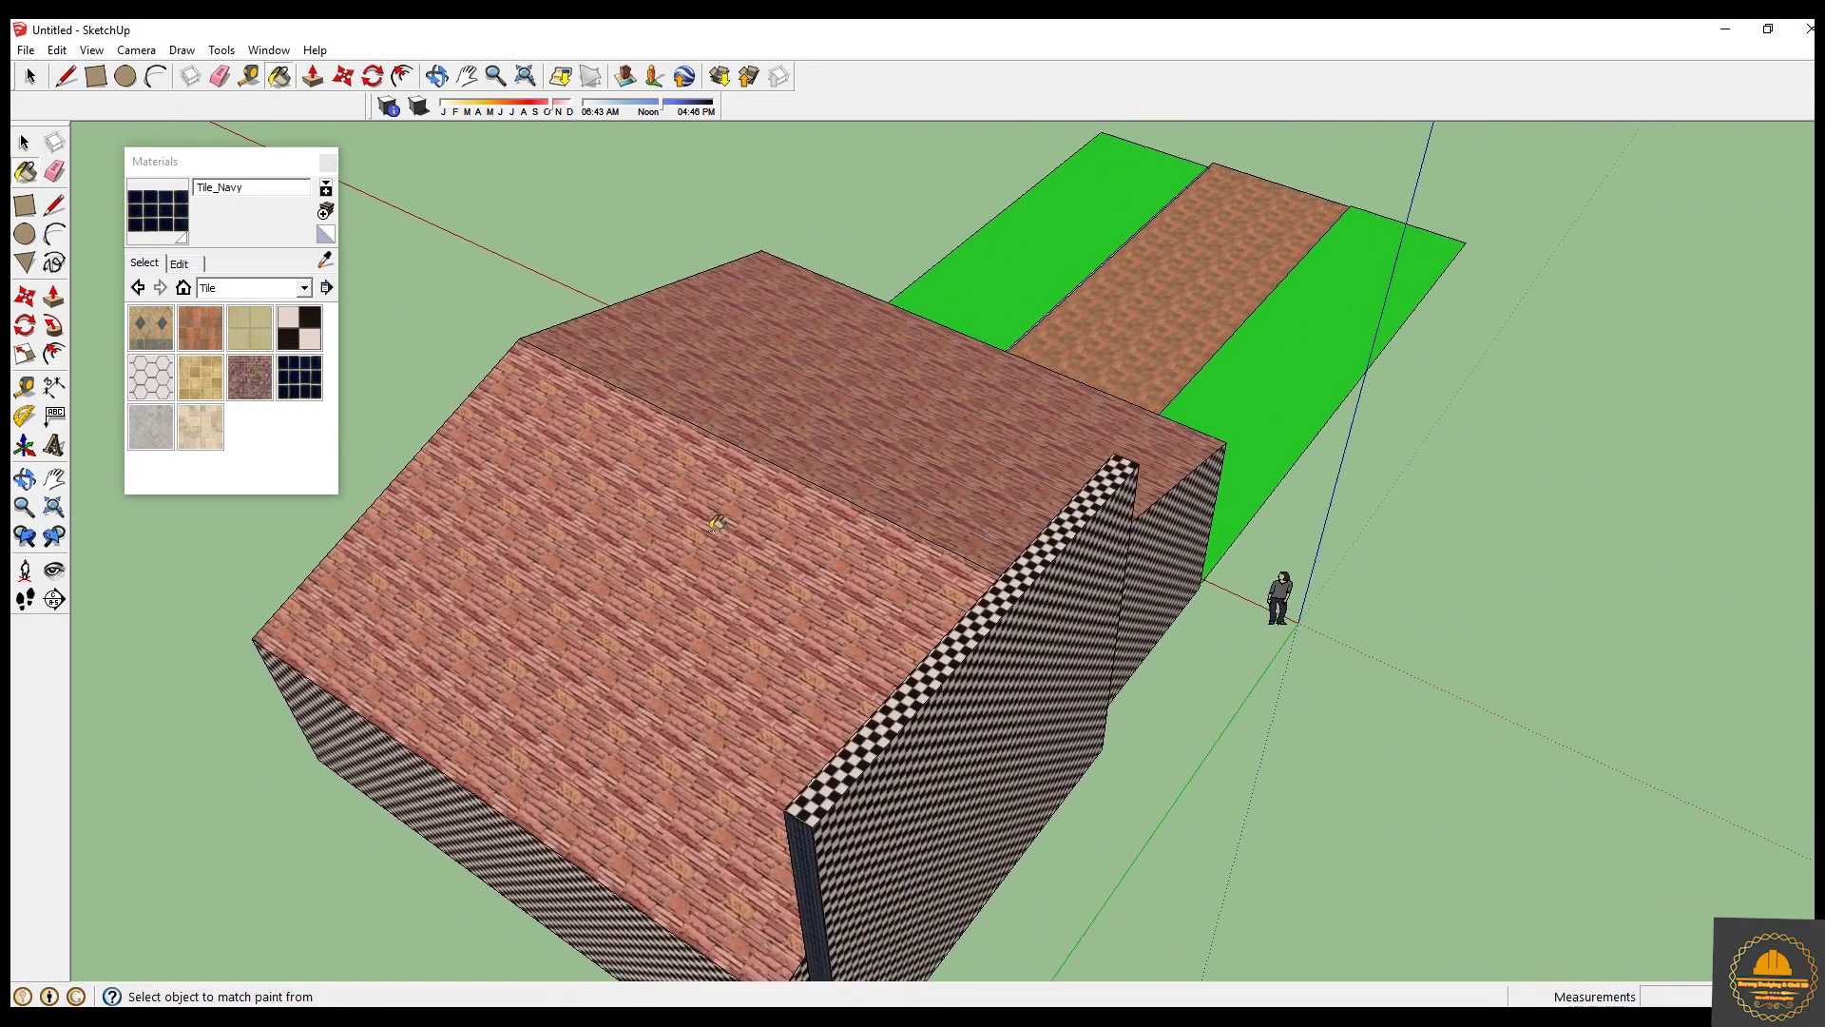
click(124, 77)
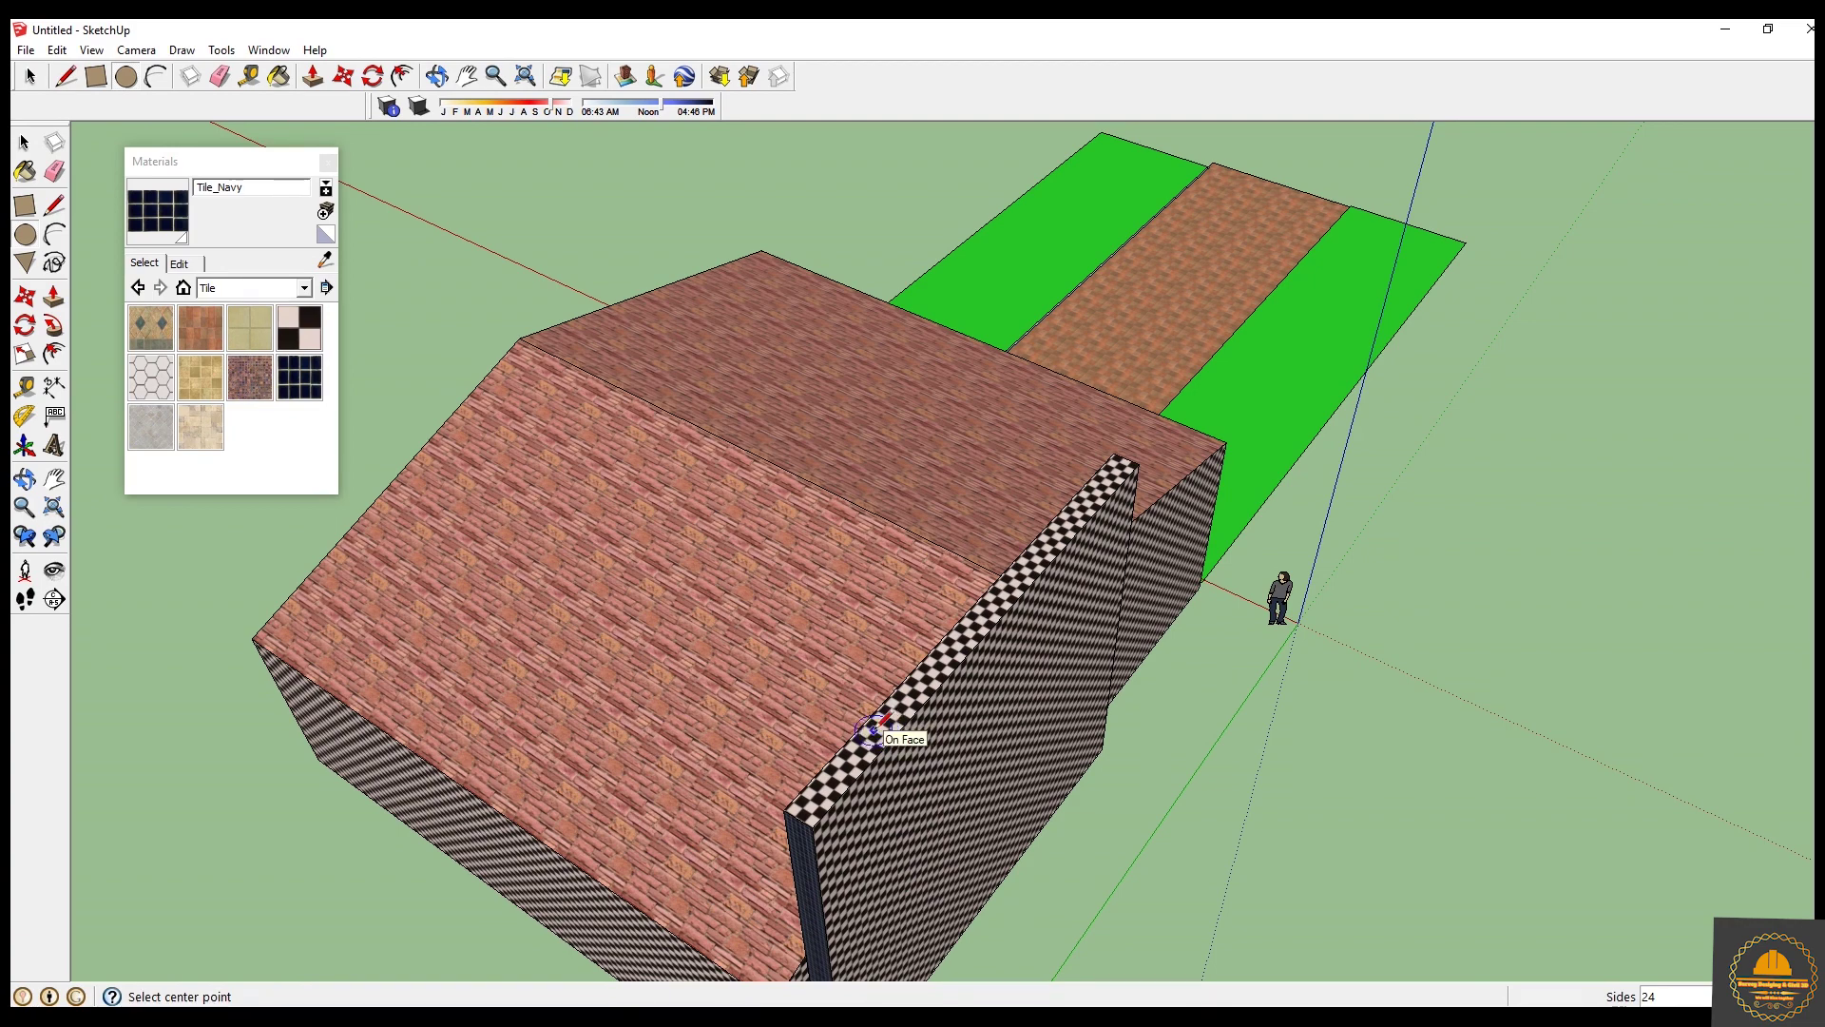
click(876, 735)
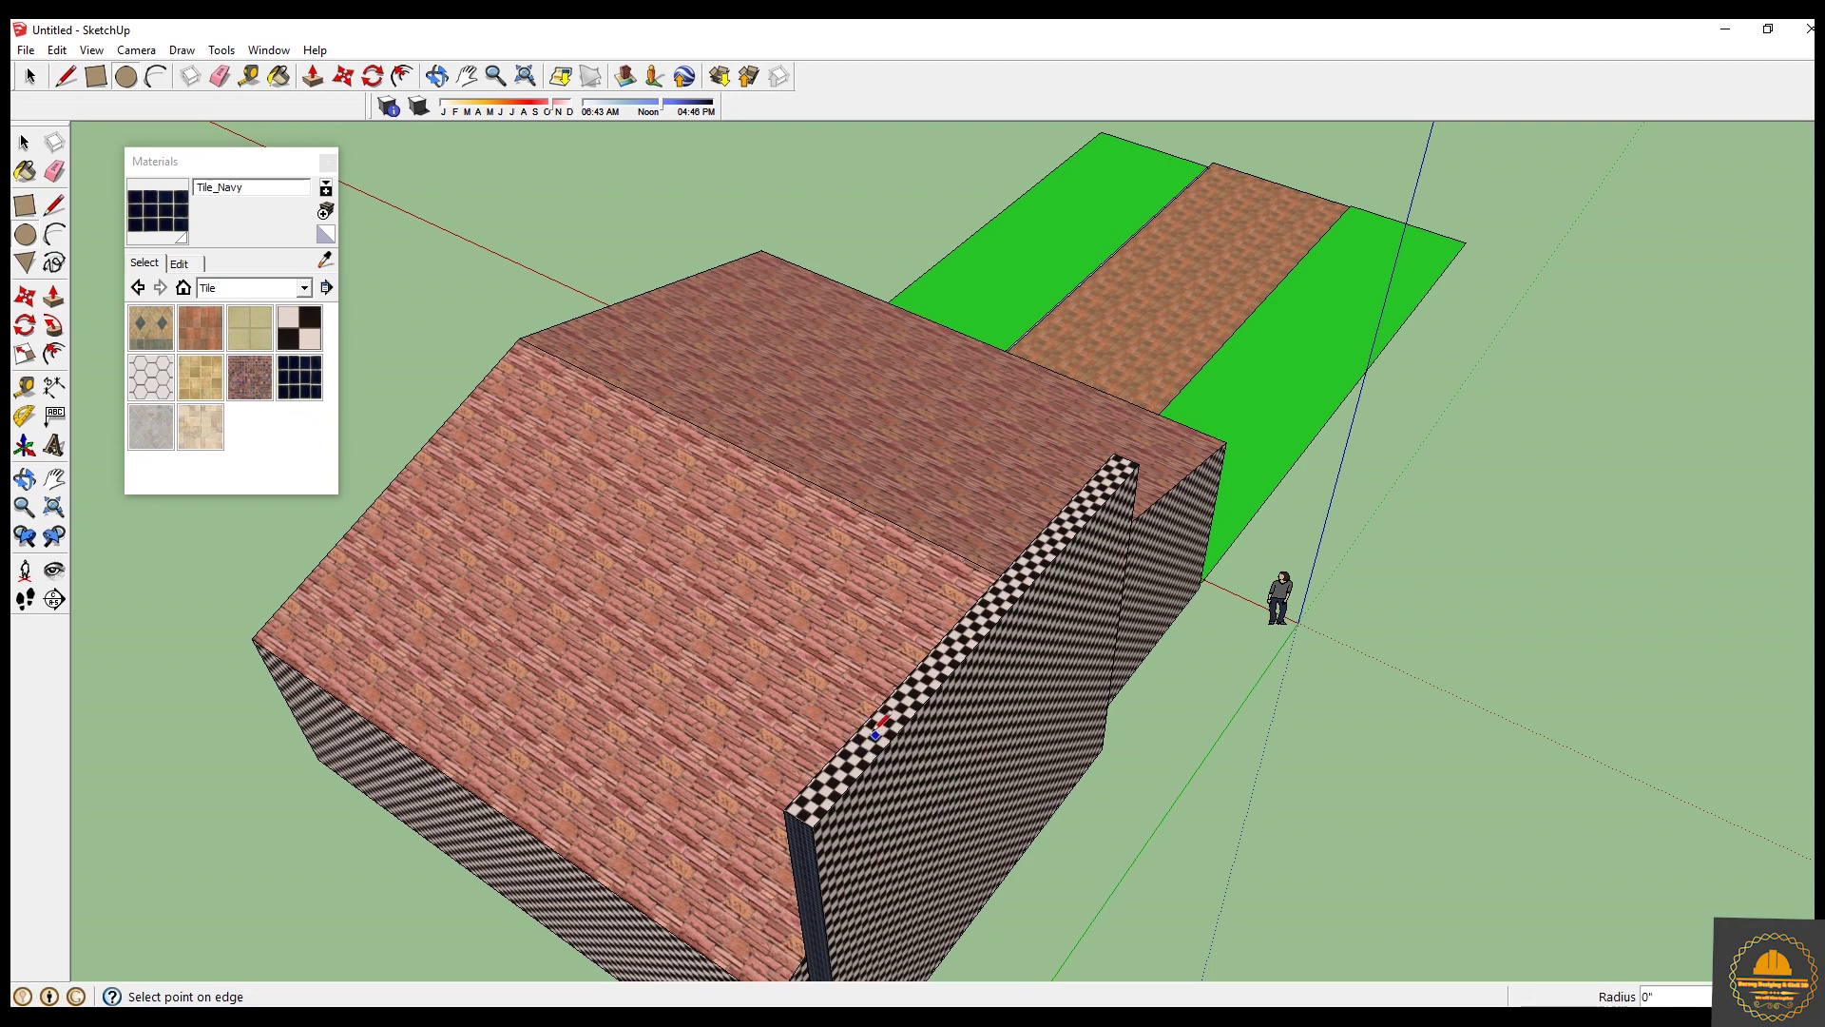
scroll(876, 735, up, 5)
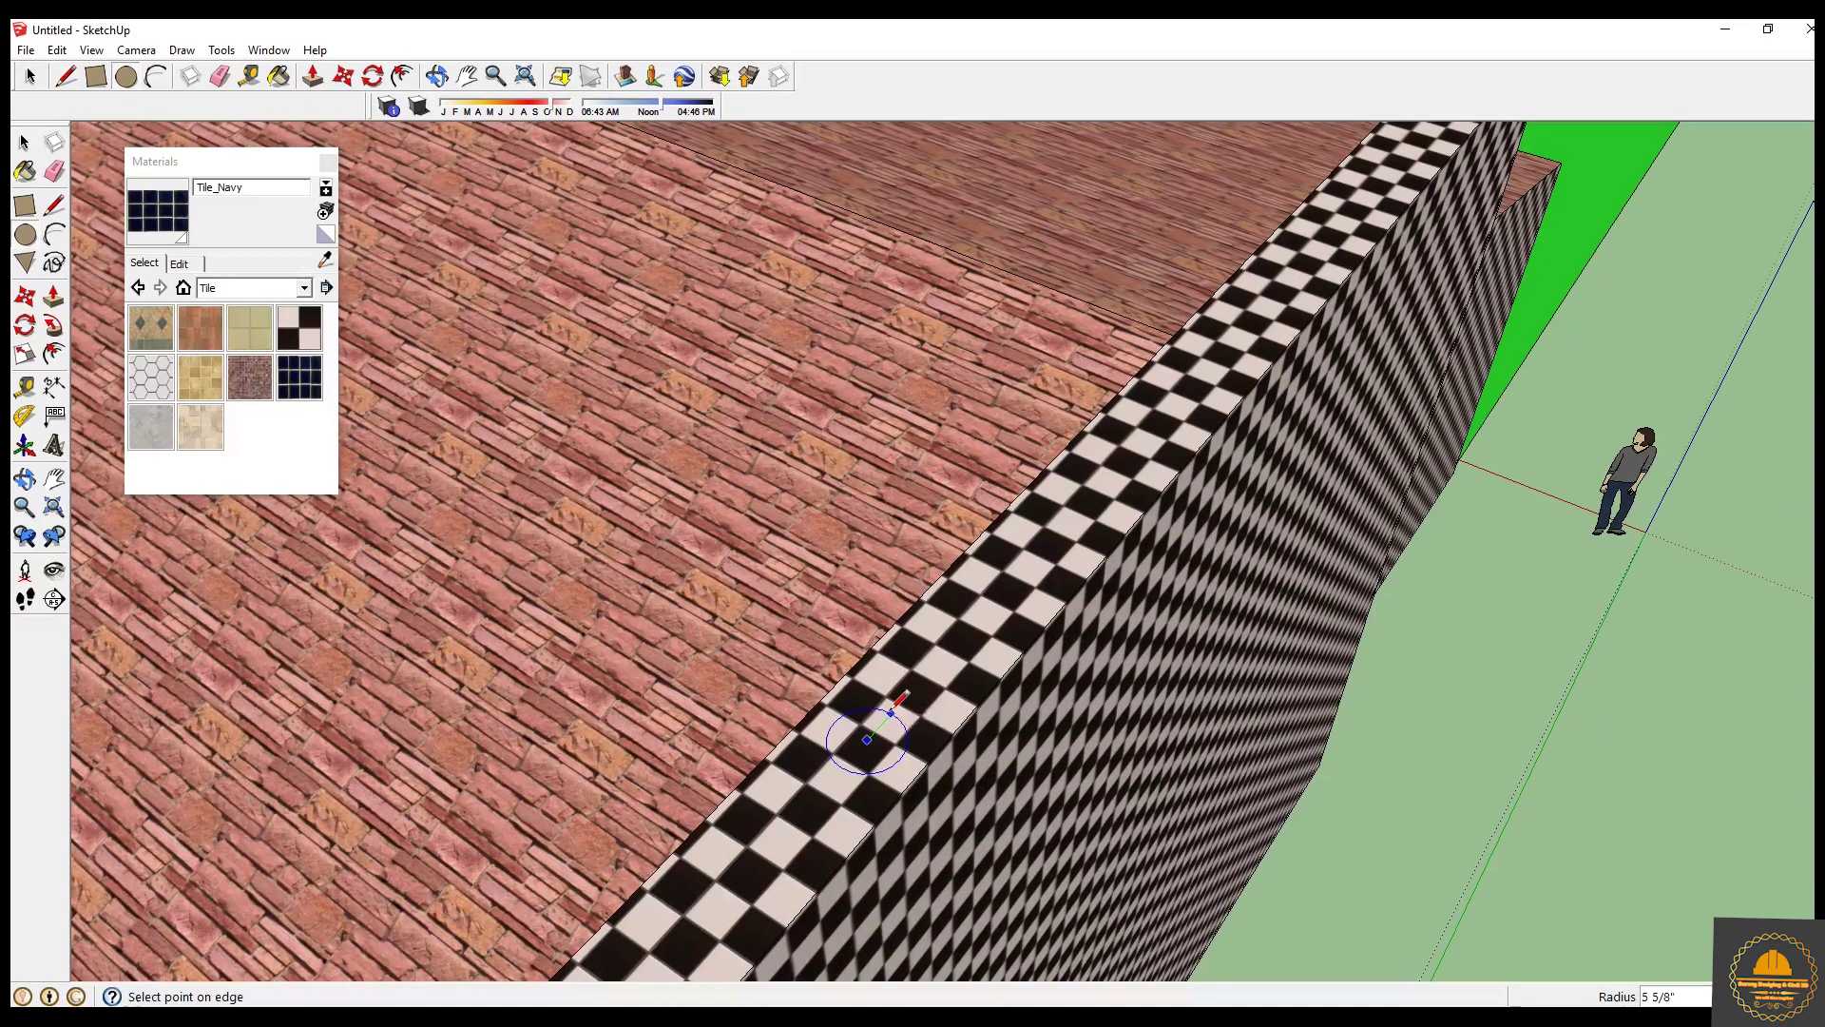
click(894, 708)
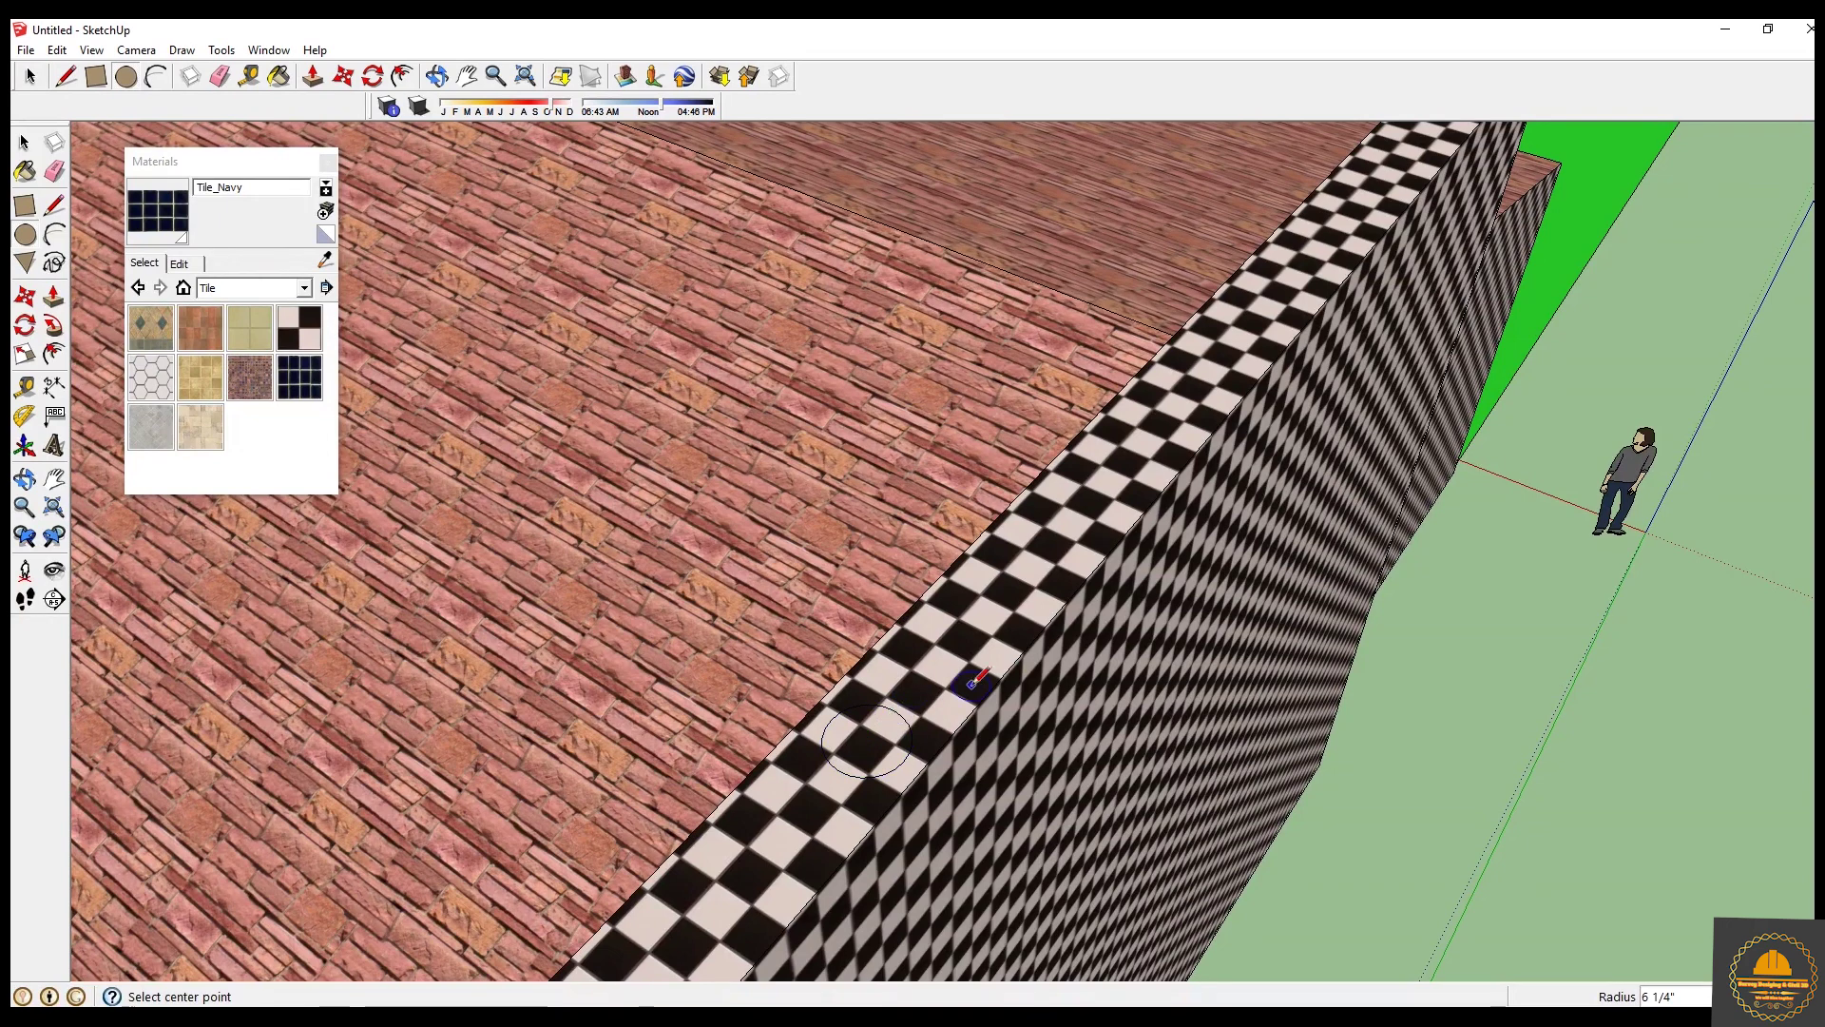
click(1187, 389)
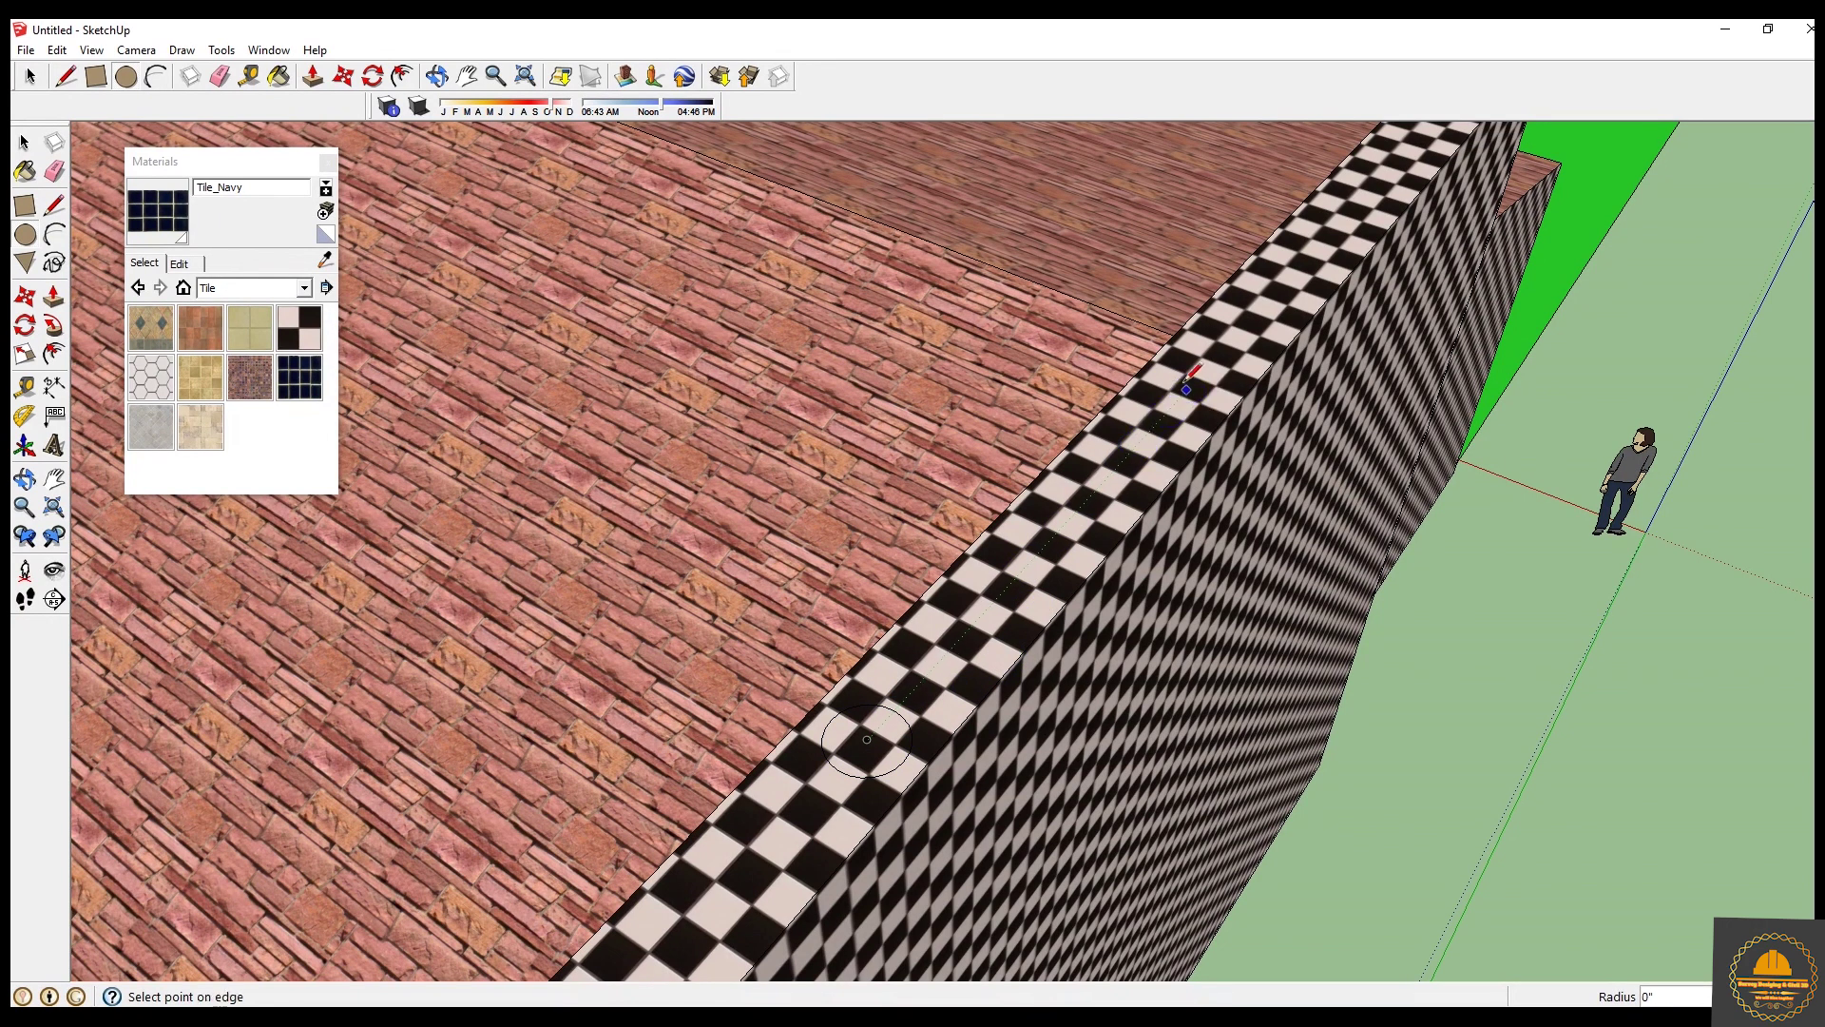
click(1227, 372)
scroll(1195, 380, down, 1)
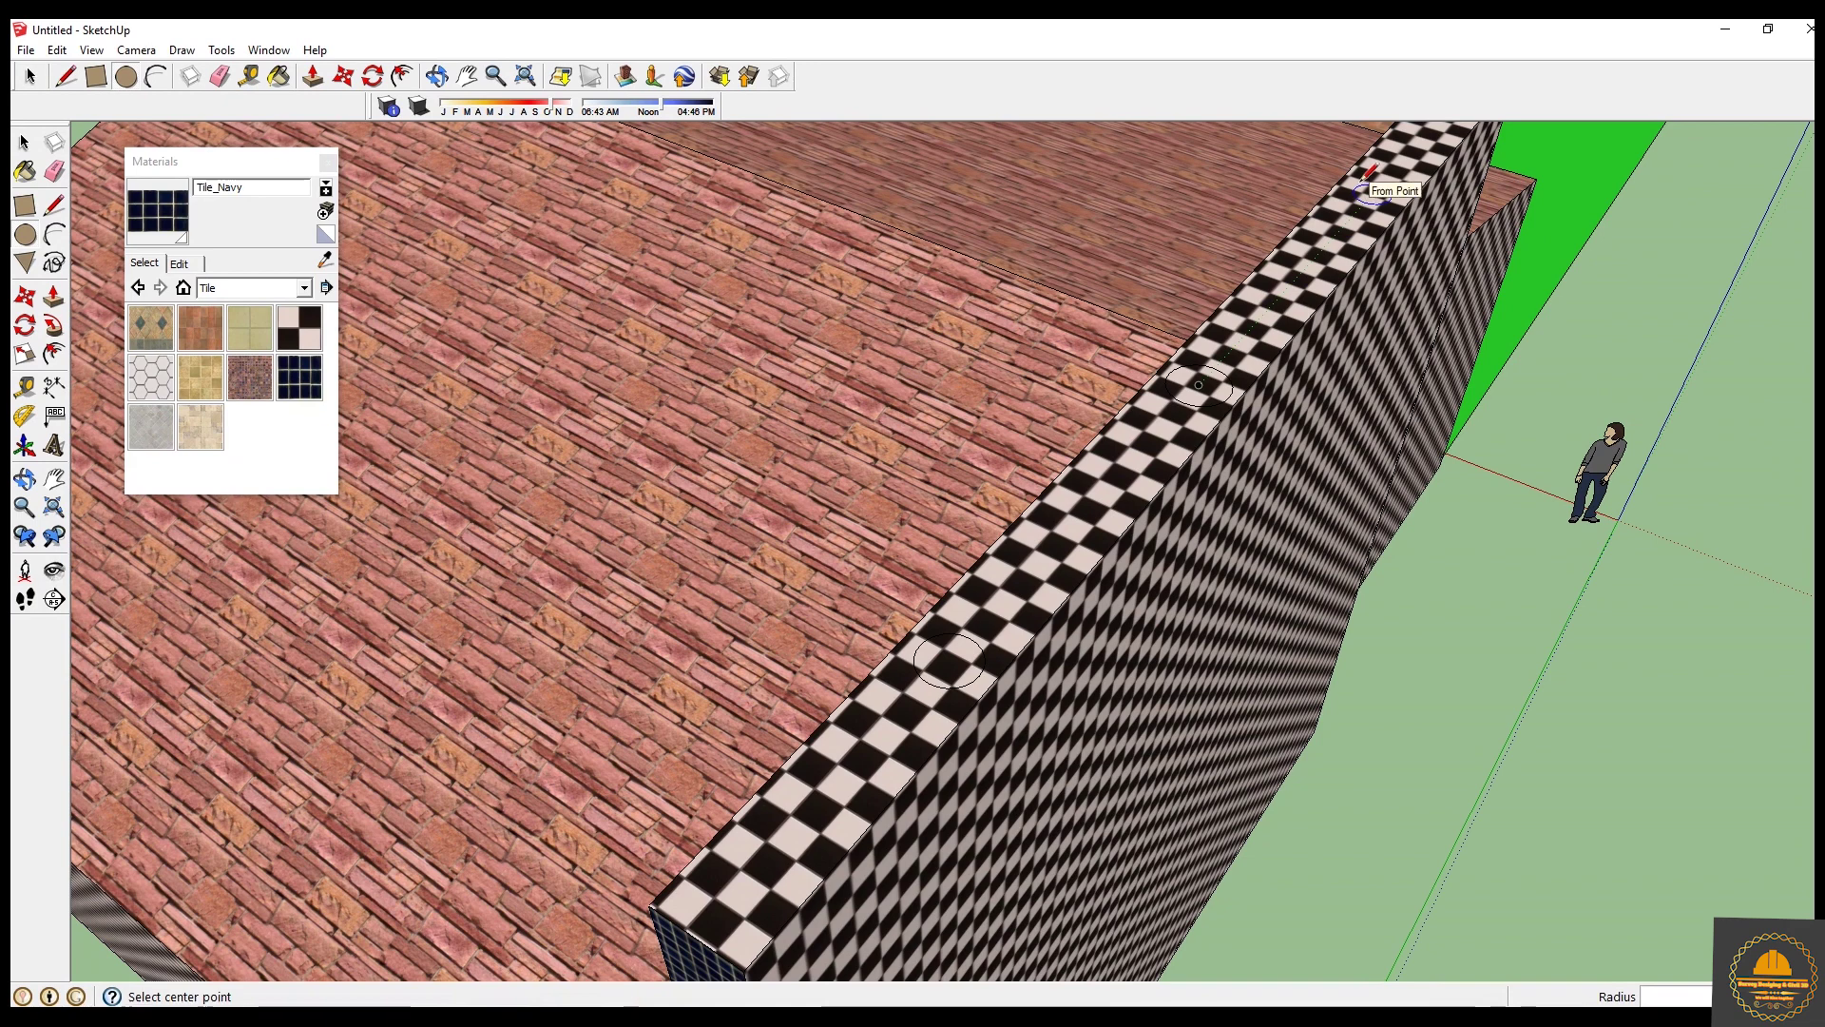
click(1362, 184)
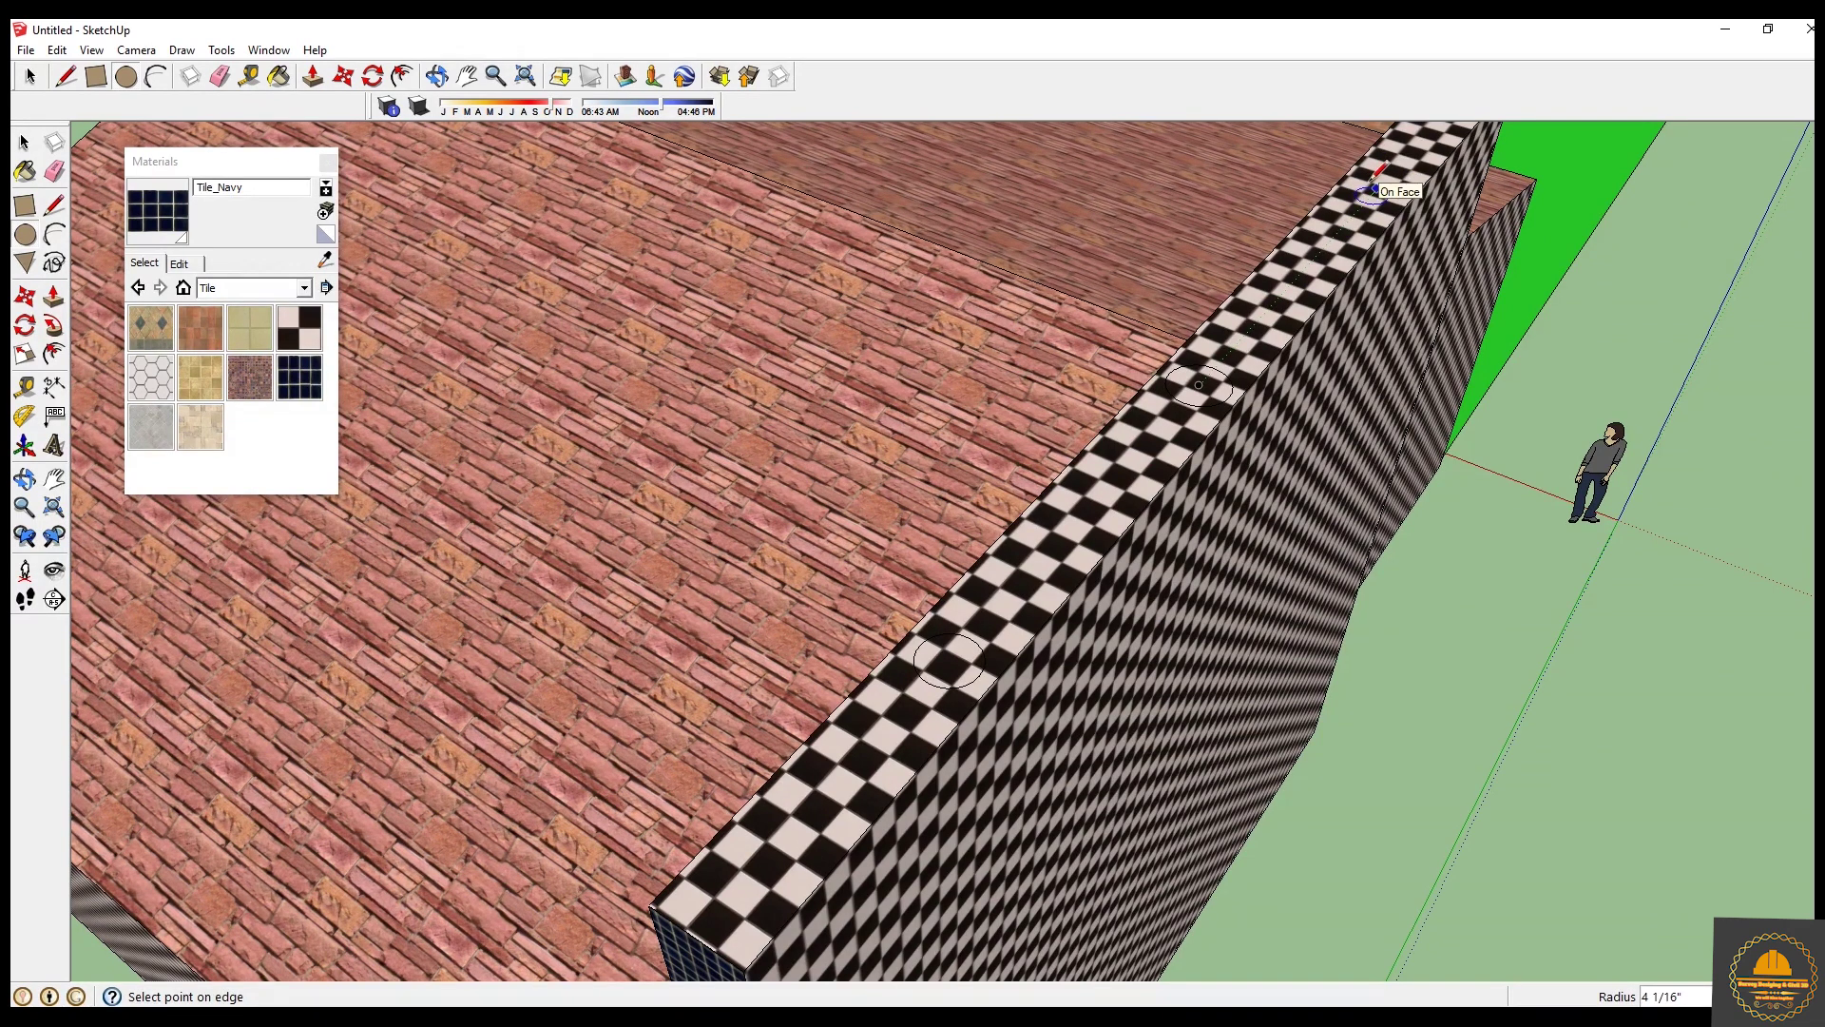
click(1375, 181)
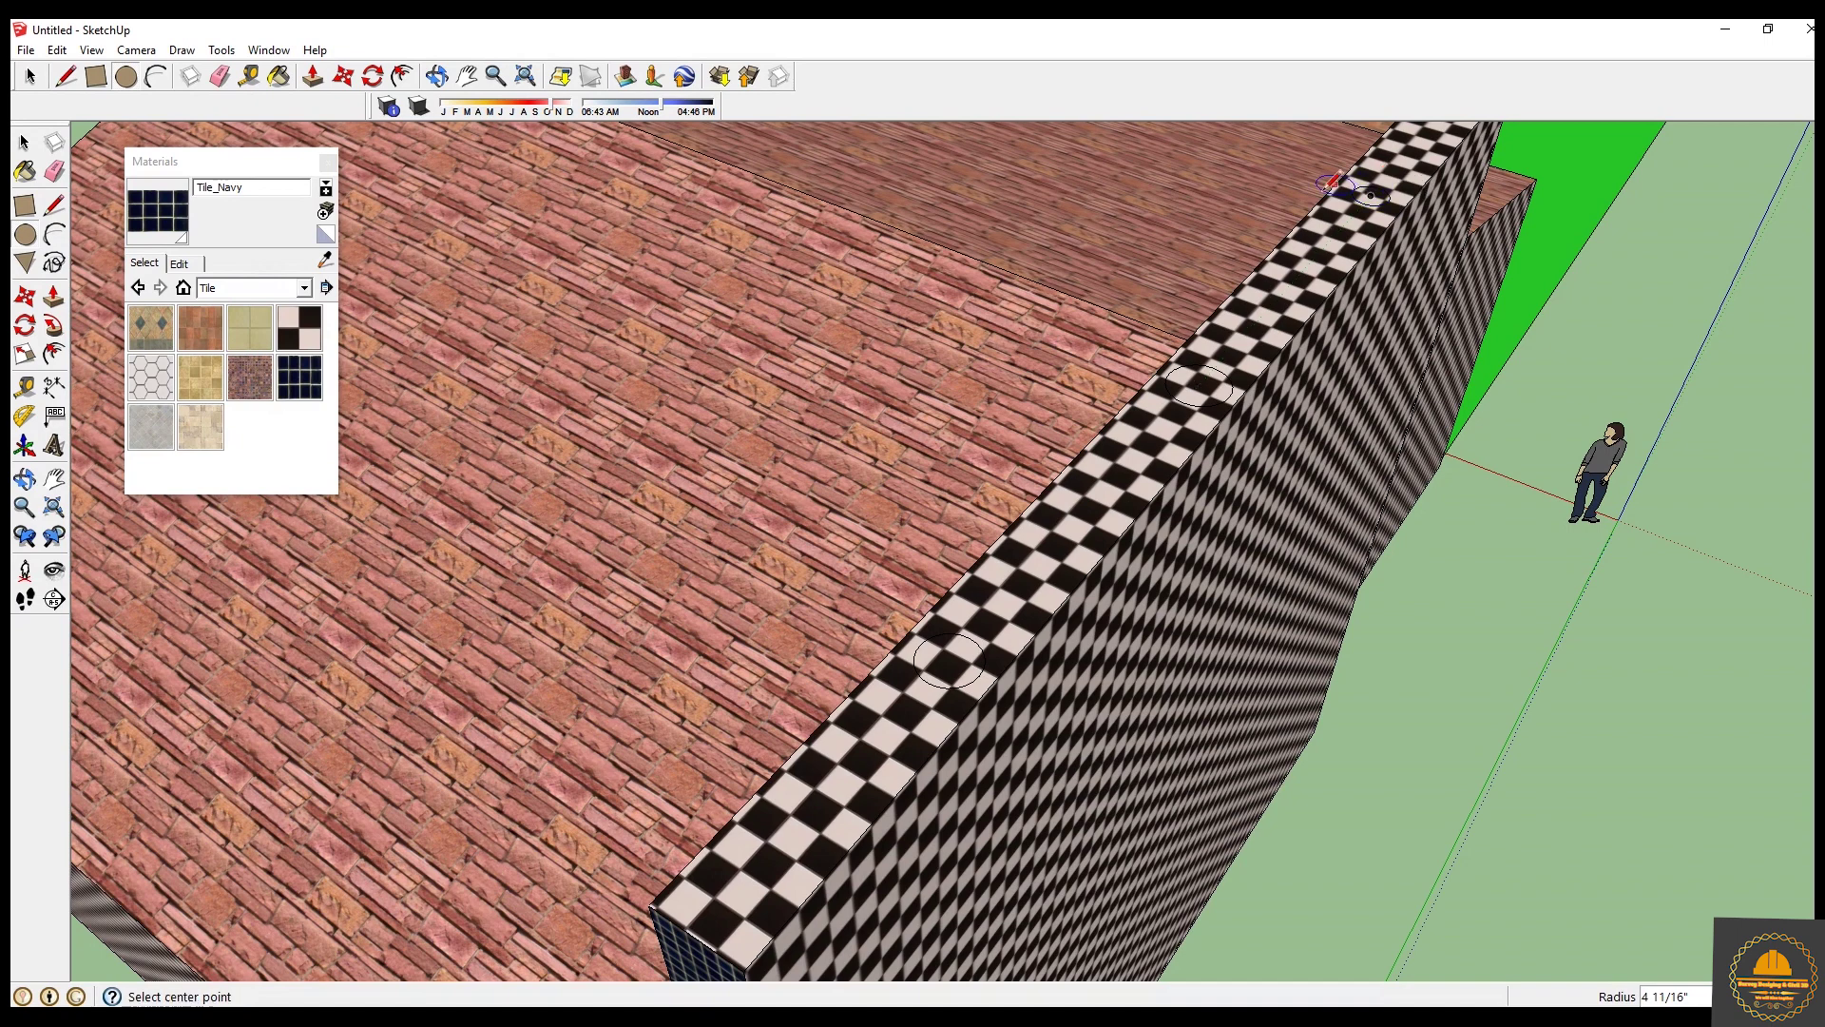
Push/Pull the rear circle on the chimney up into a tall cylinder, and raise the surrounding top face by about 3 7/16".
click(314, 76)
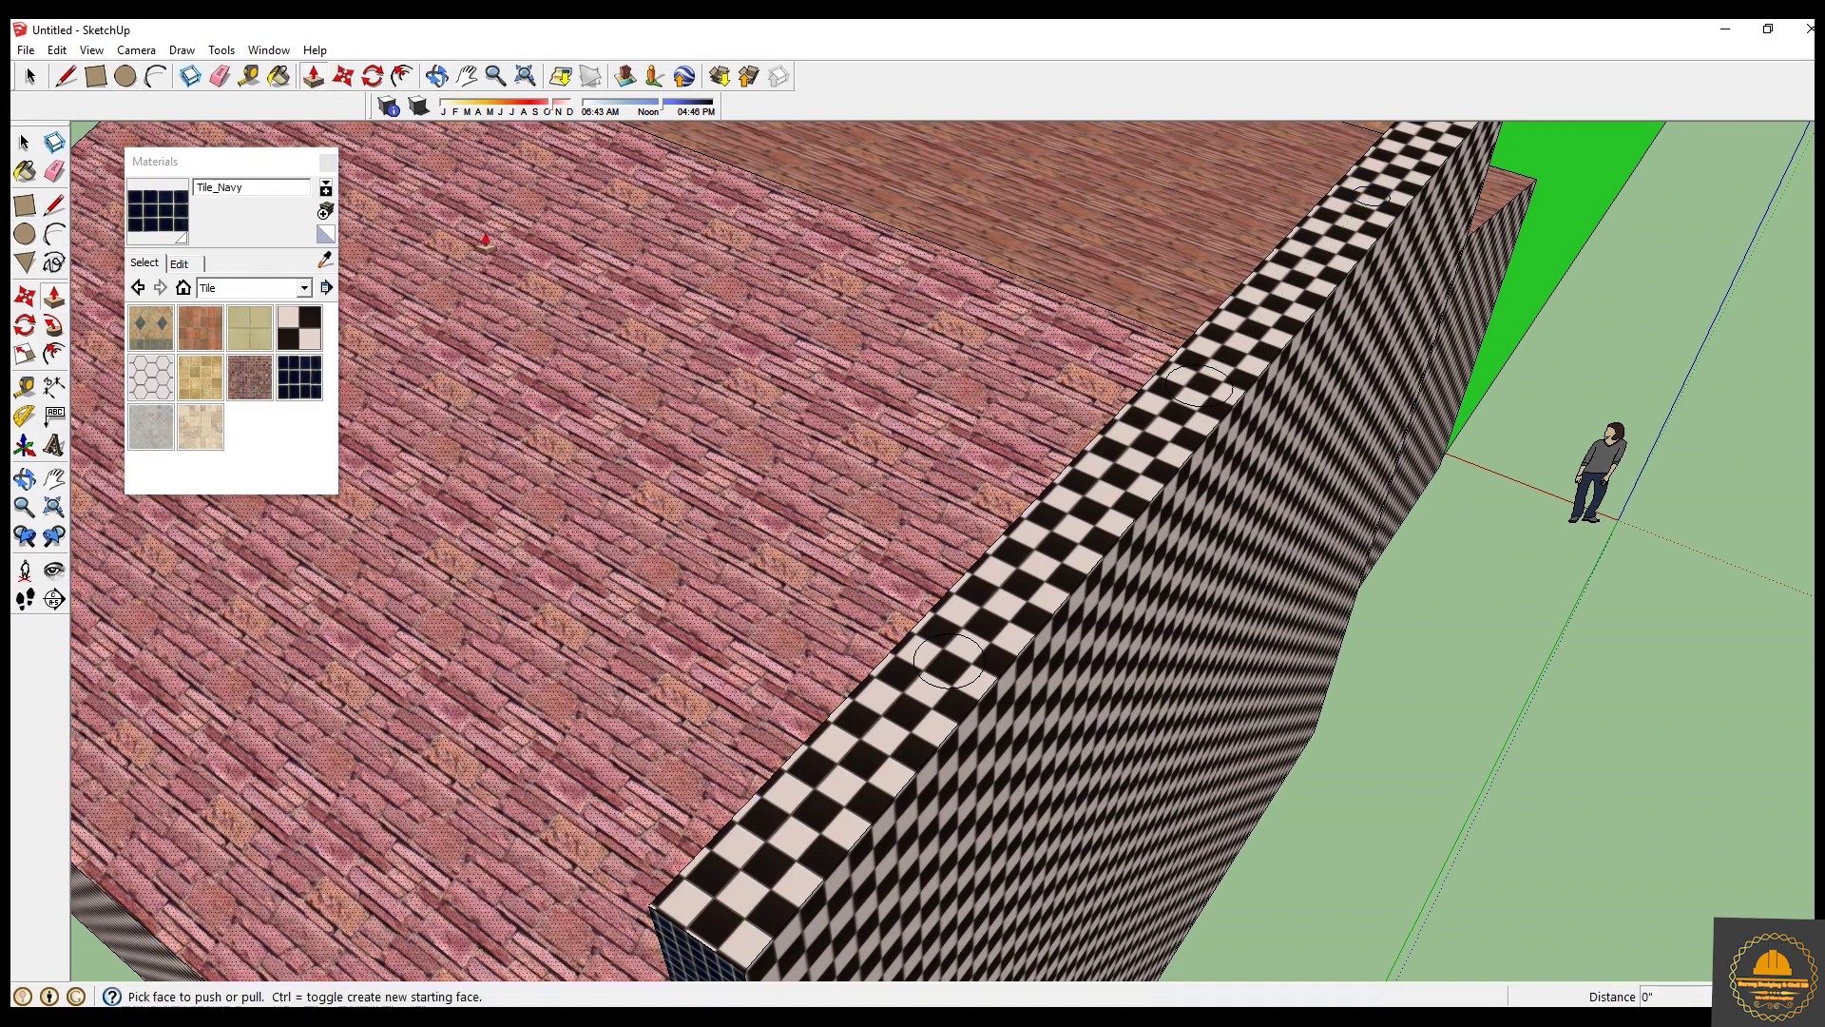
click(947, 656)
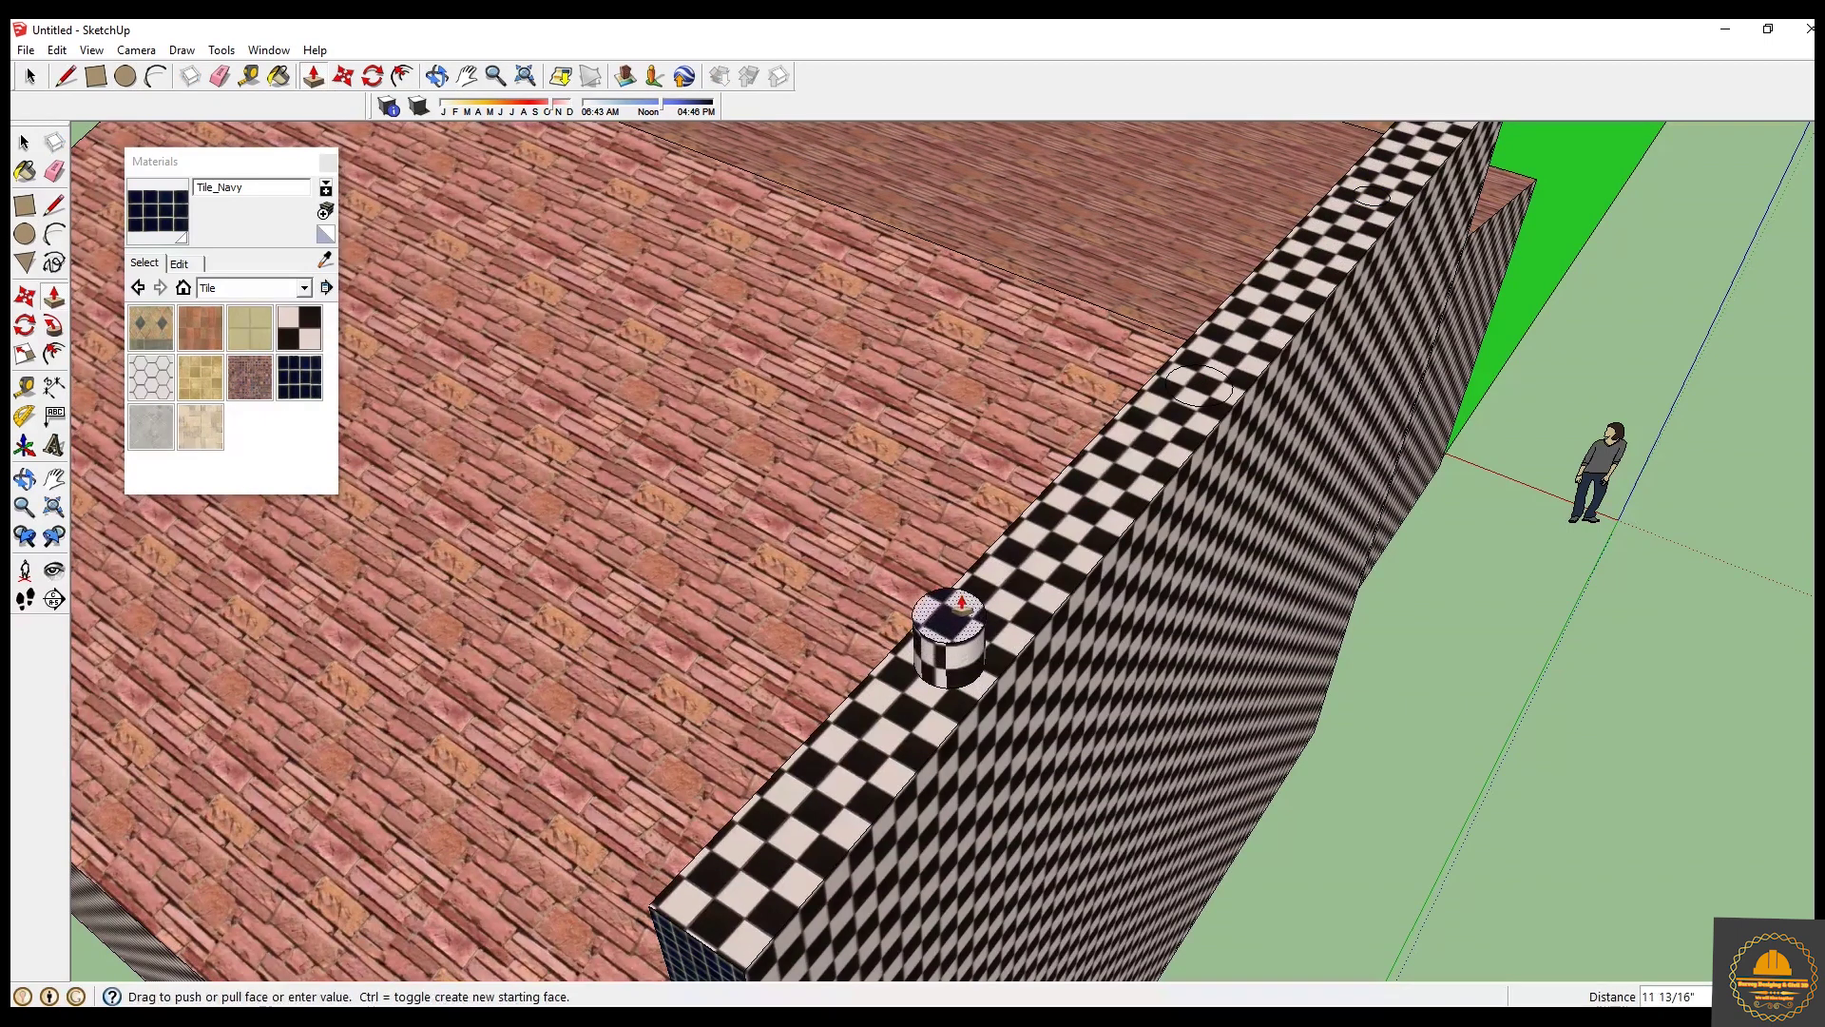
click(965, 602)
click(940, 613)
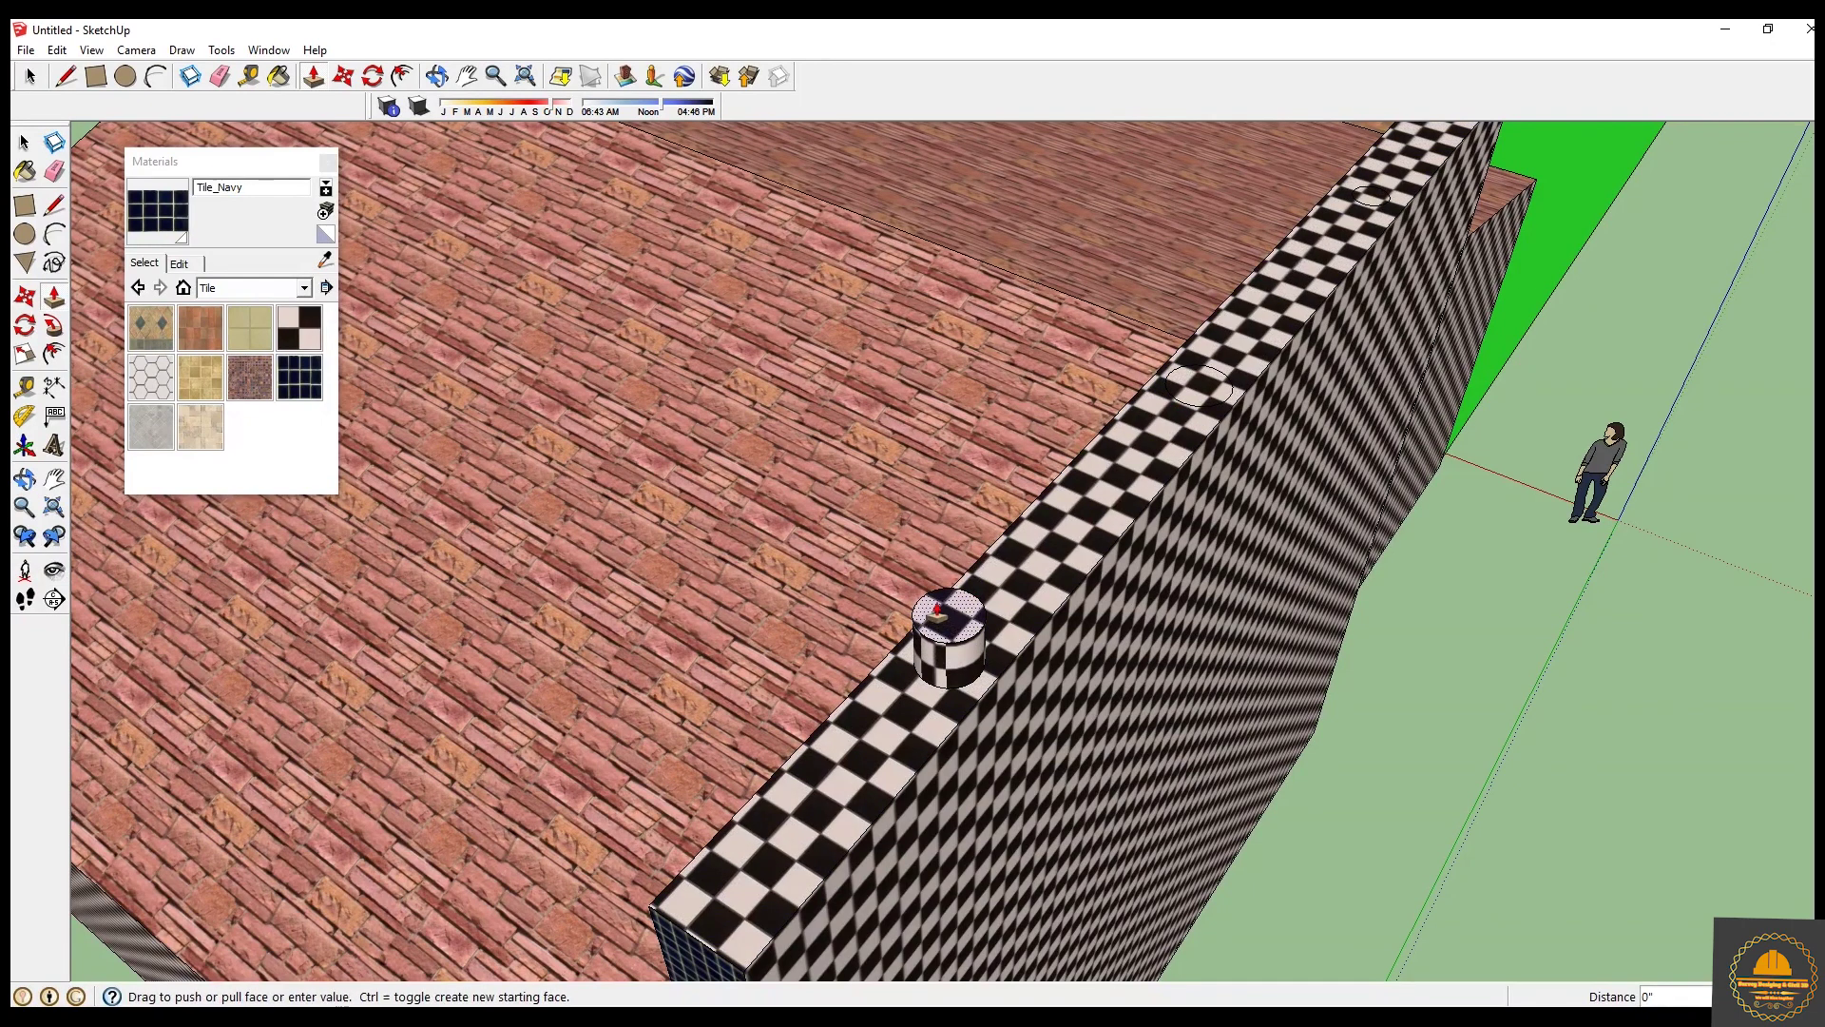
click(941, 534)
click(1218, 369)
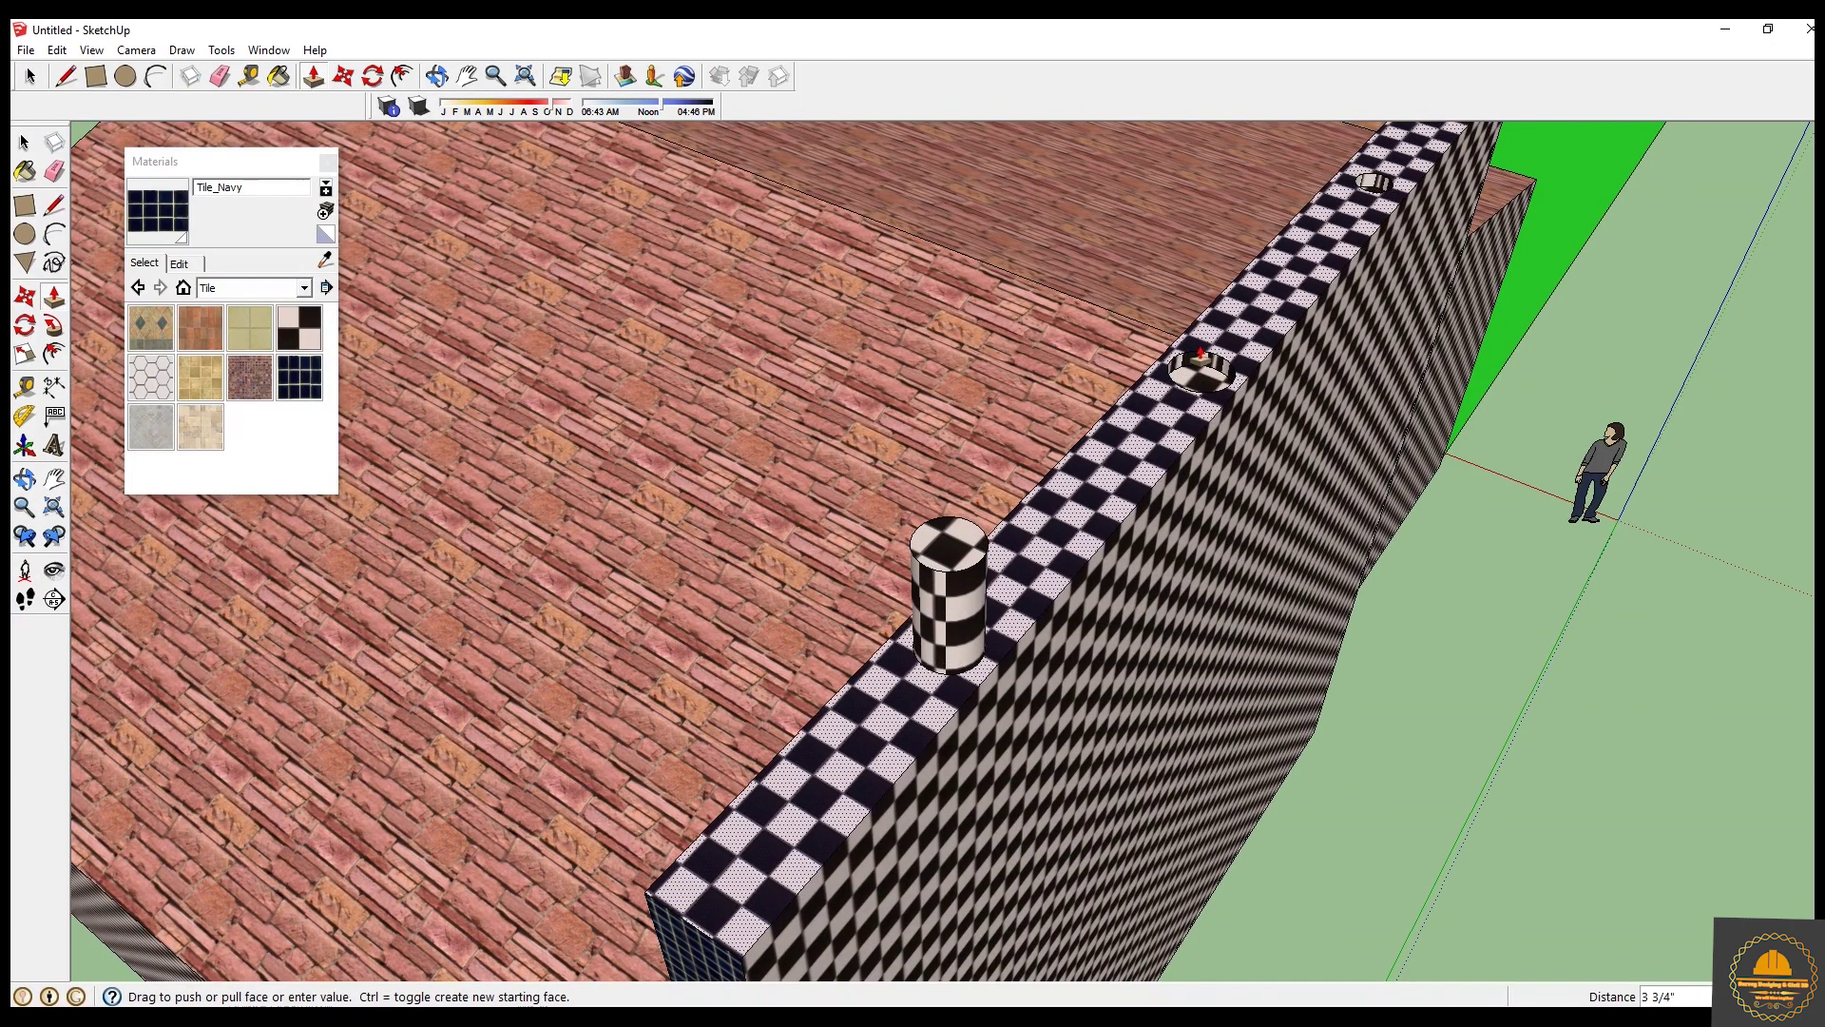
click(1200, 376)
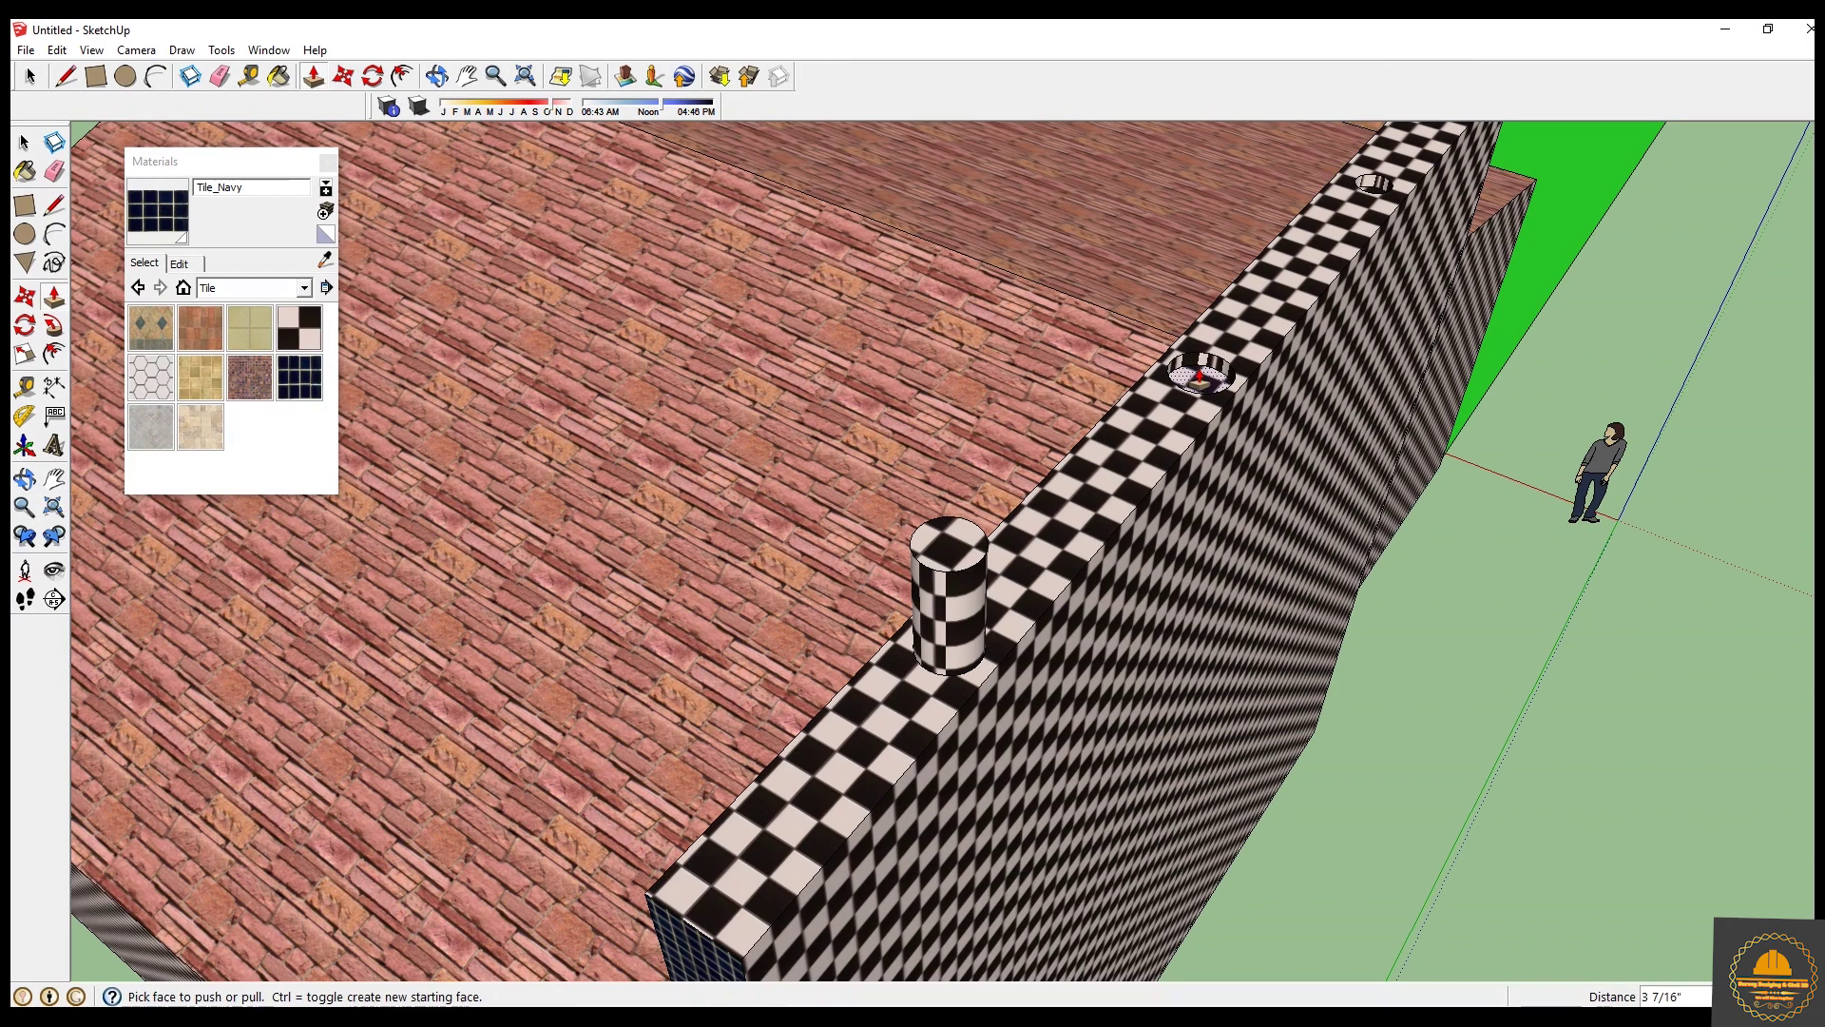
Push/Pull the chimney's middle circle up about 1' 4 15/16" and its front circle up about 1' 3 7/8" into cylinders.
click(1199, 376)
click(1188, 309)
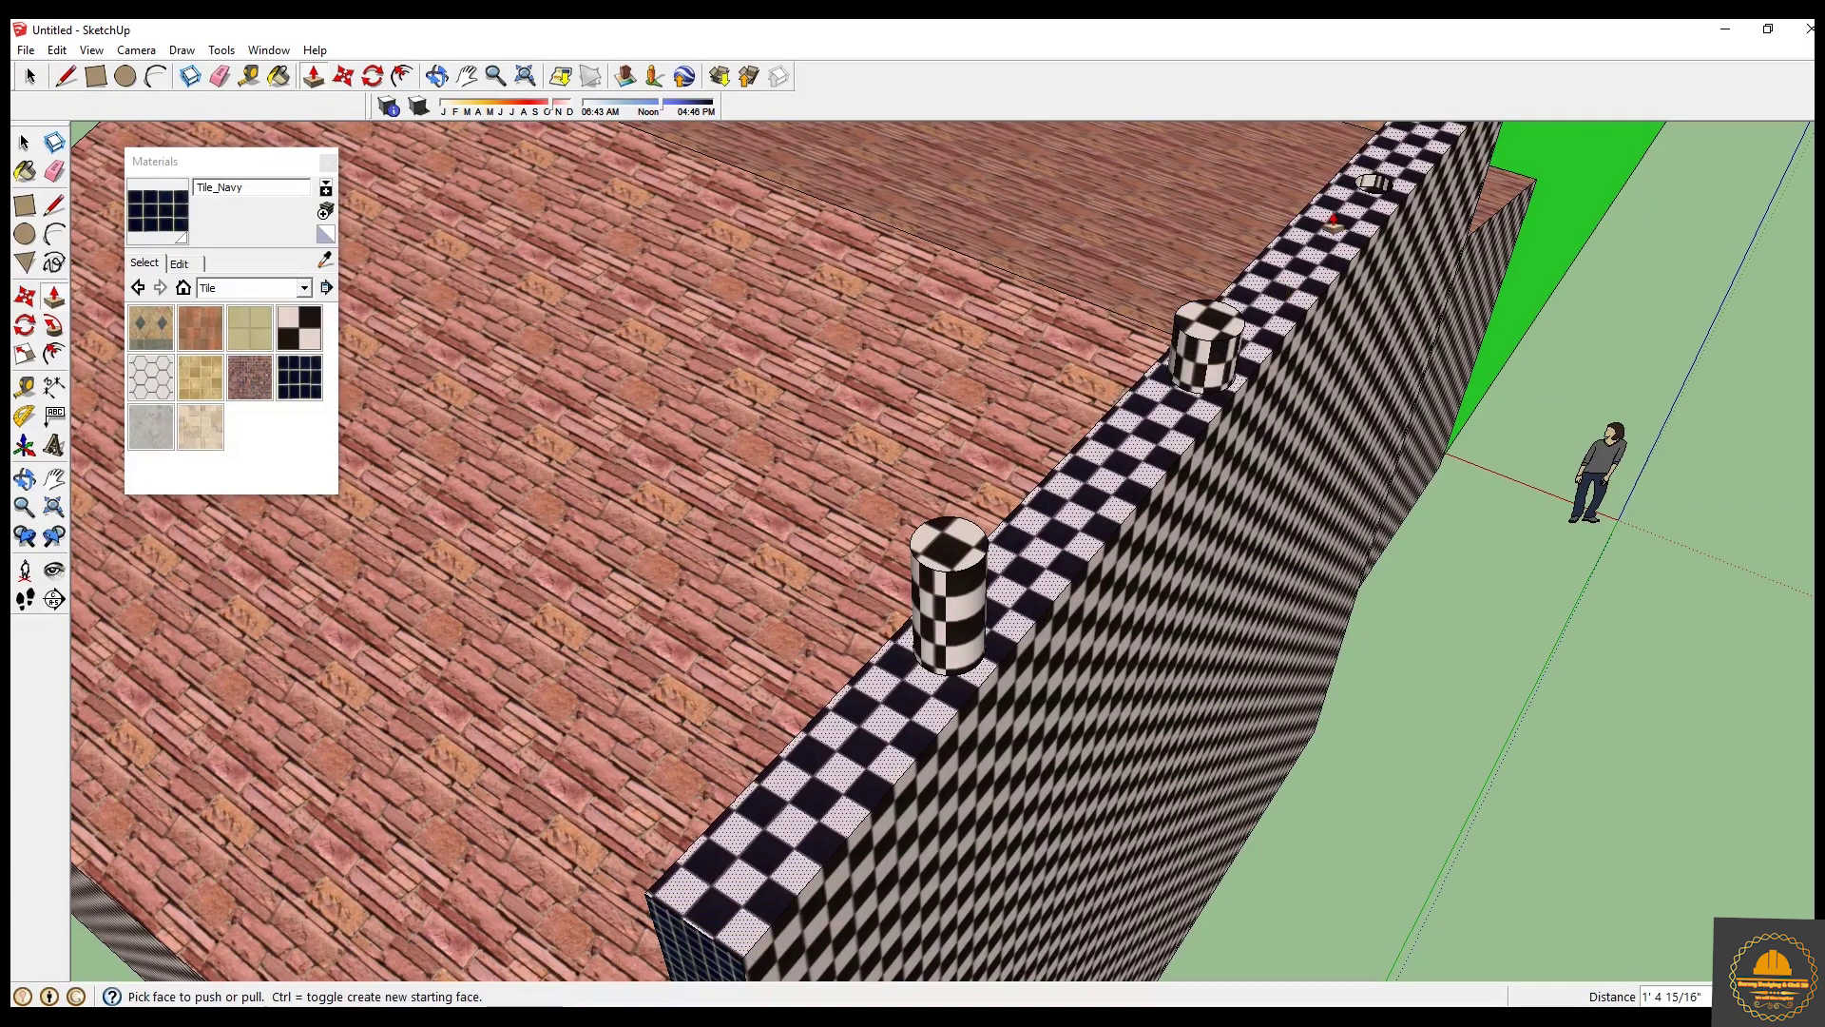
click(1370, 177)
click(1370, 178)
click(1370, 181)
click(1370, 180)
scroll(1370, 182, up, 2)
click(1368, 192)
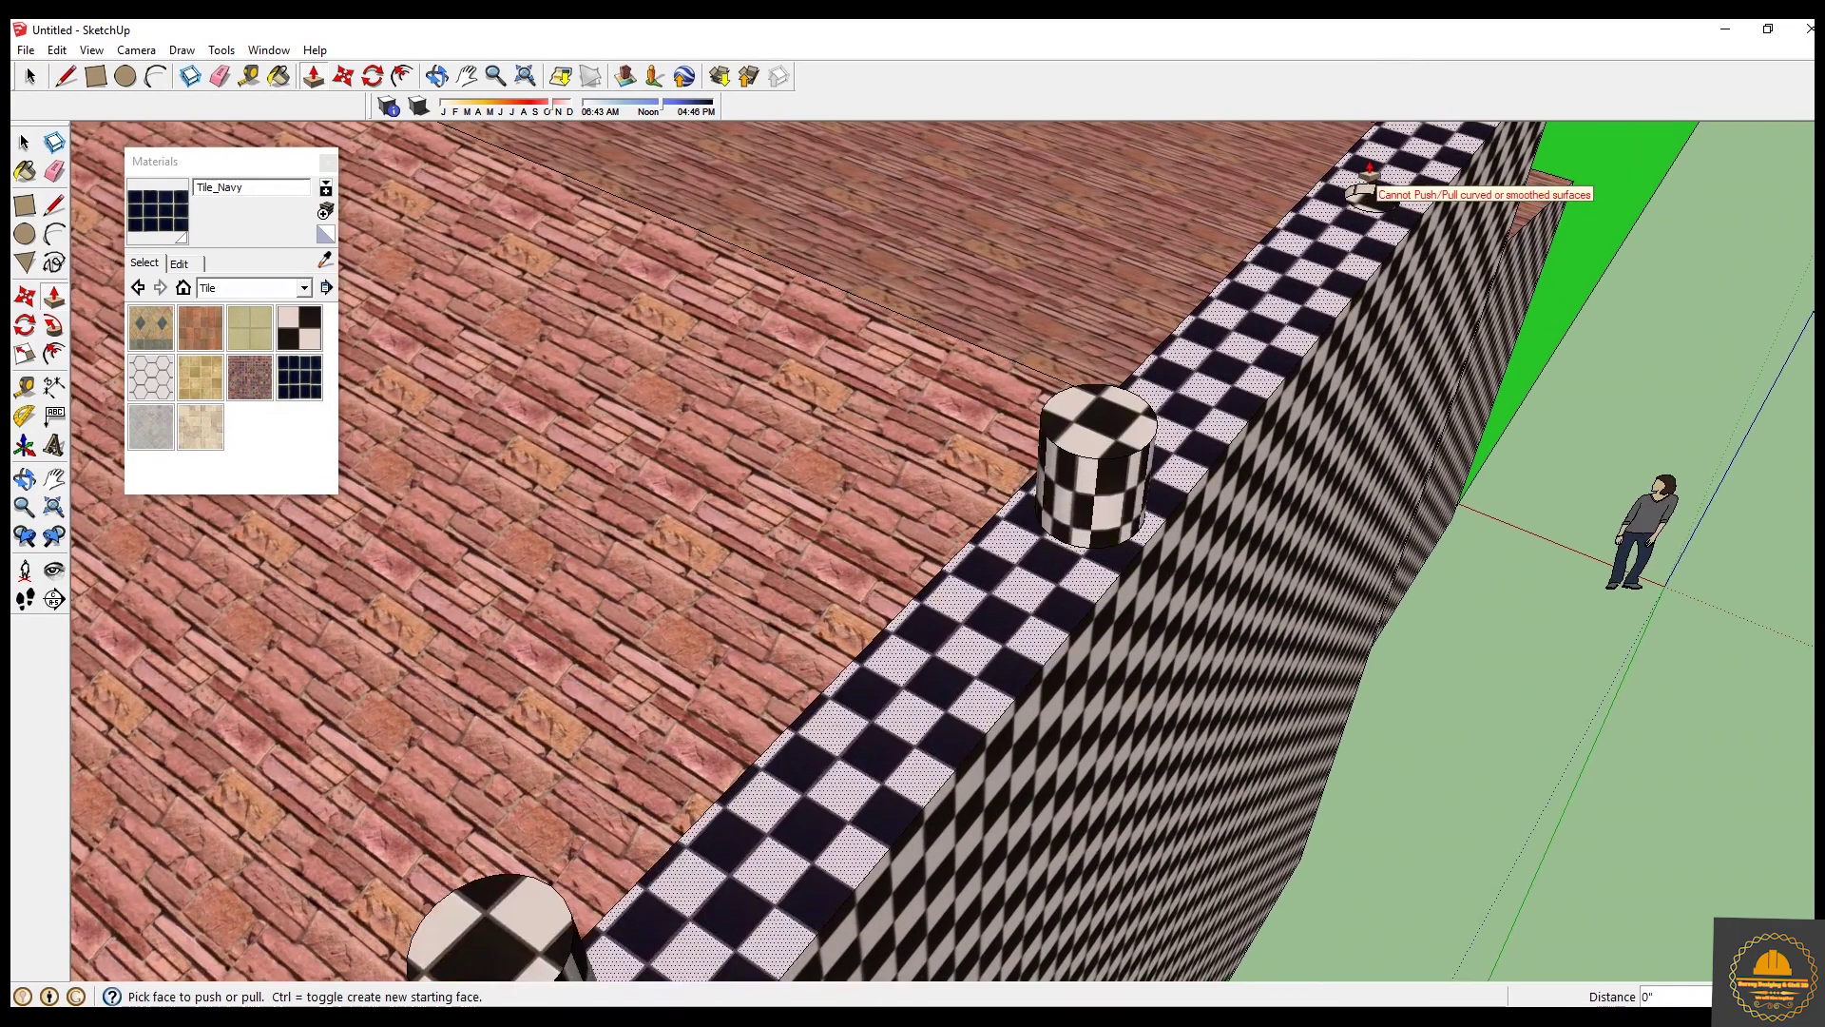
scroll(1369, 174, up, 3)
click(1368, 186)
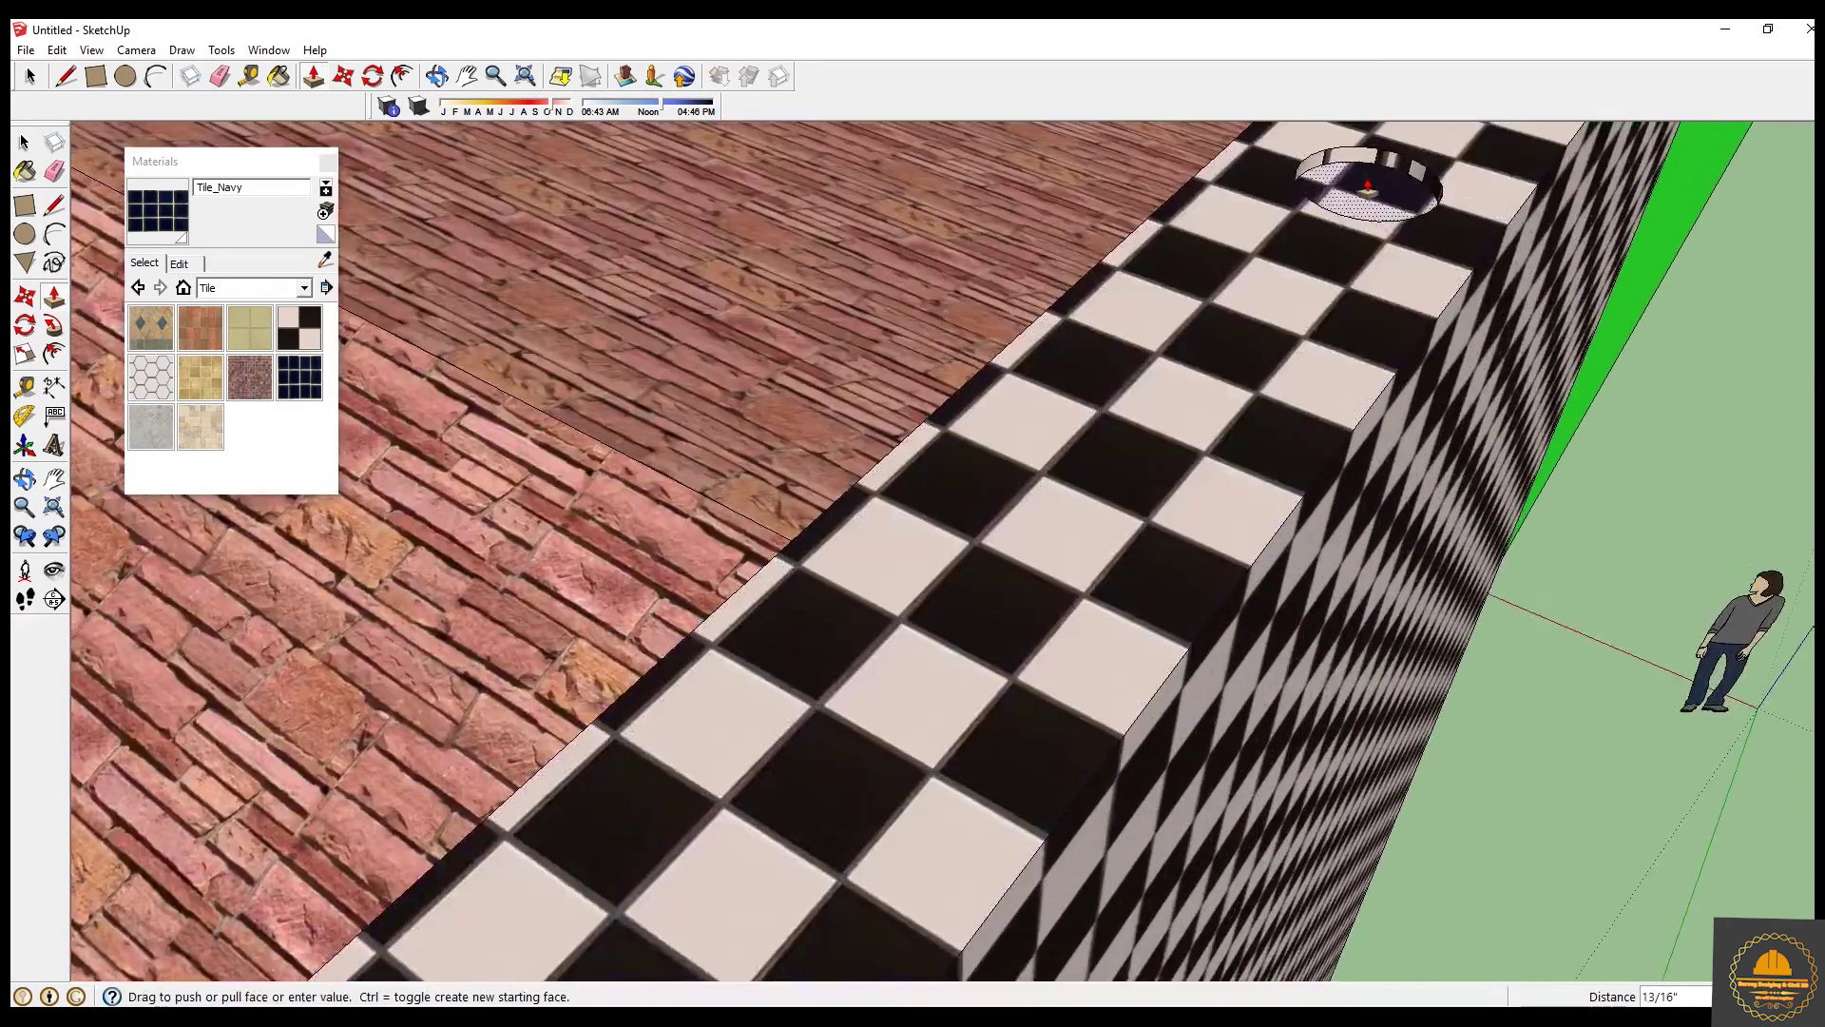
scroll(1373, 86, up, 1)
click(1374, 191)
click(1374, 198)
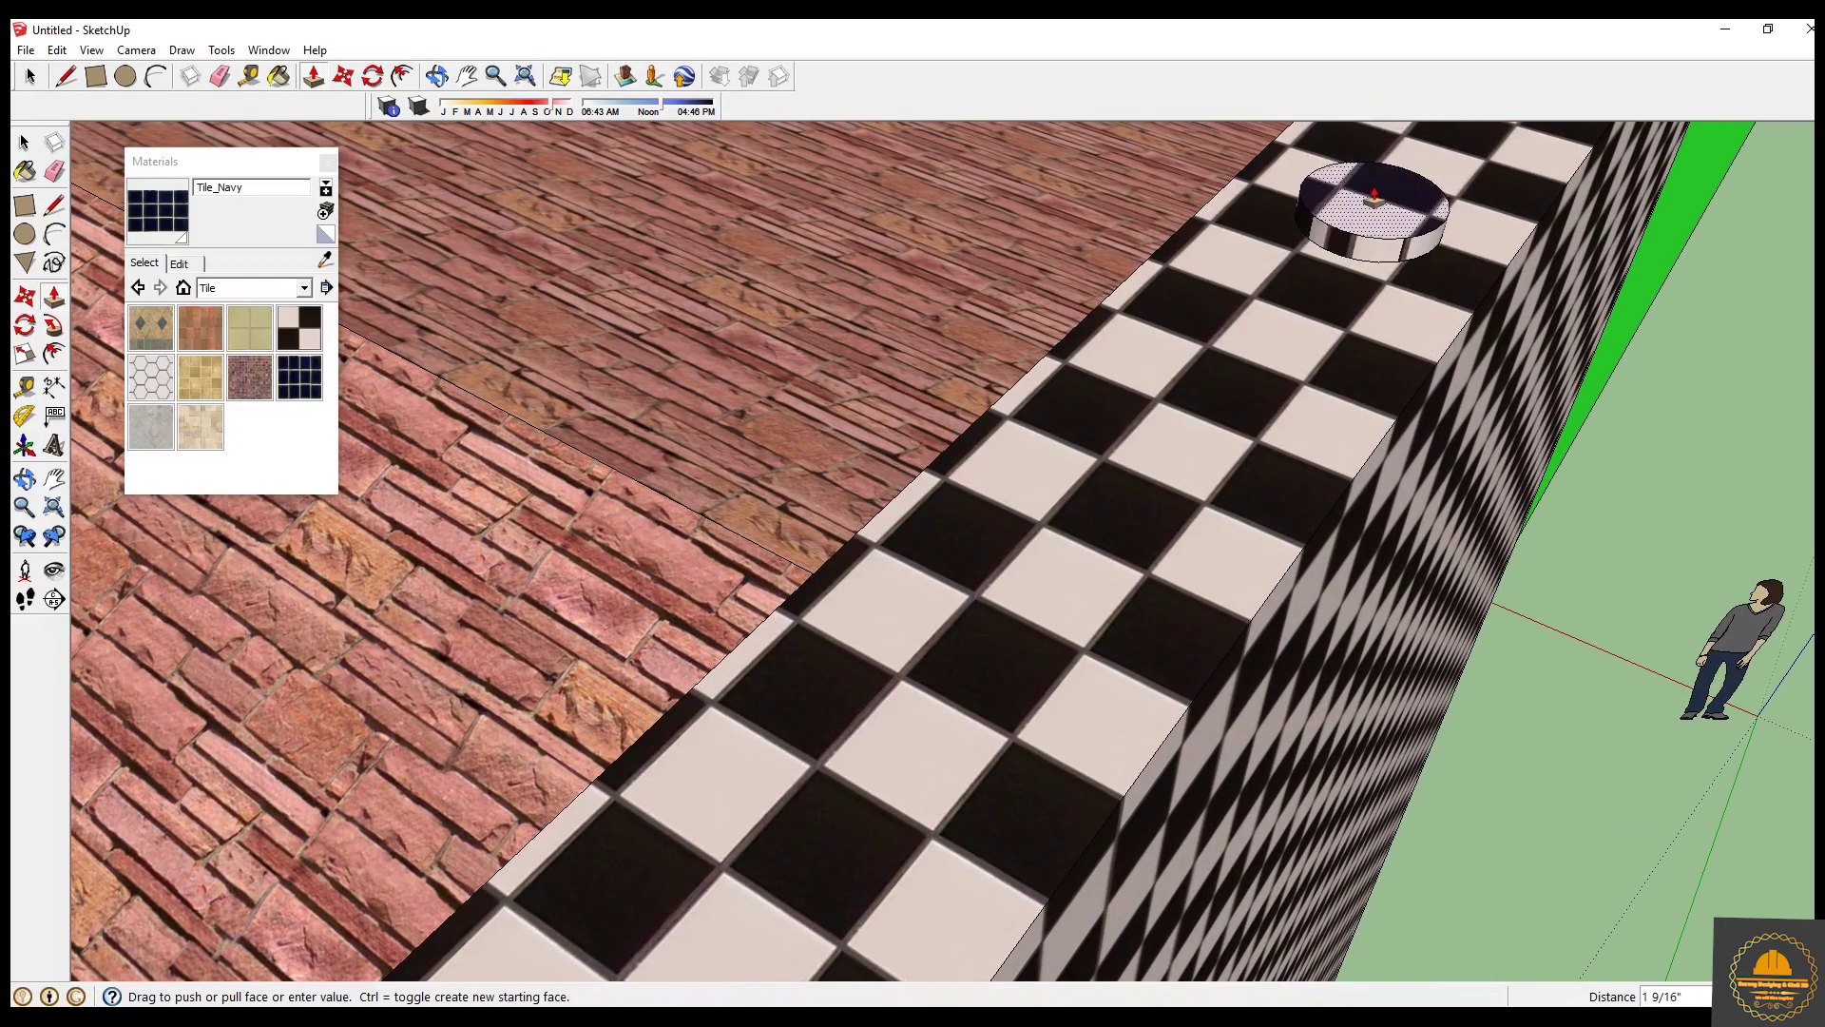
middle_drag(1376, 157, 1390, 107)
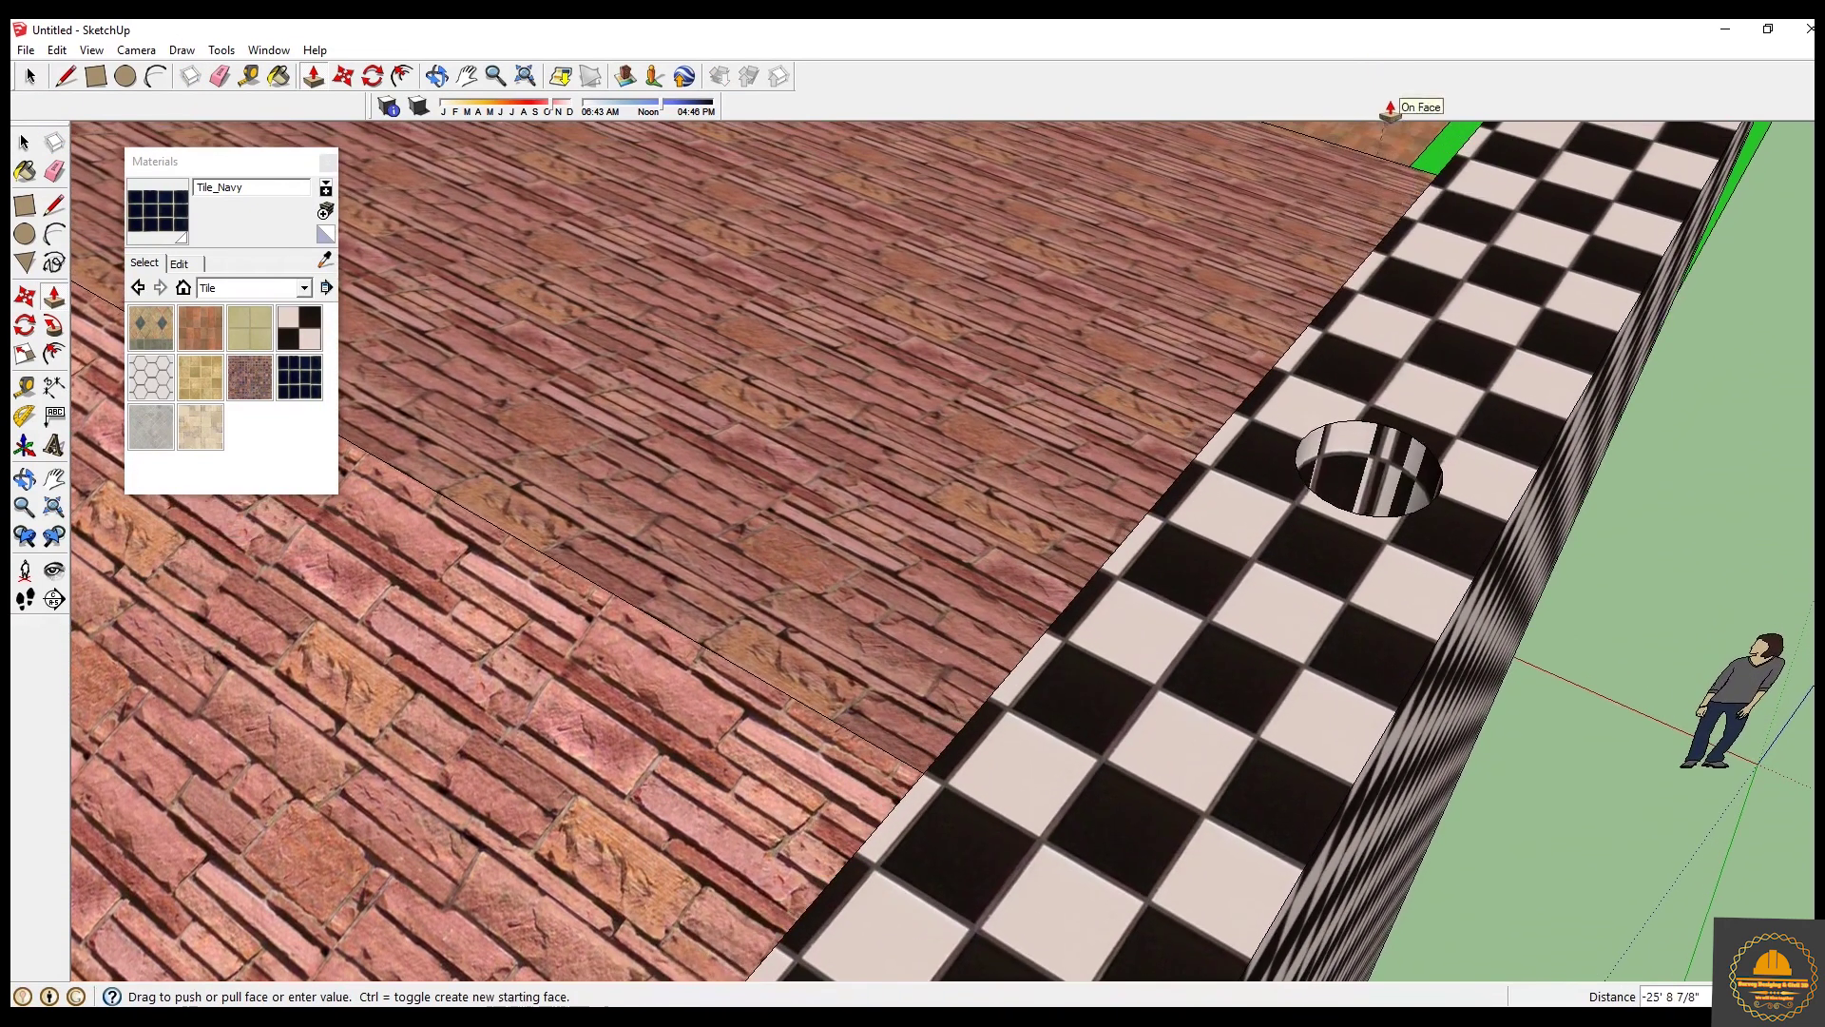
click(1390, 206)
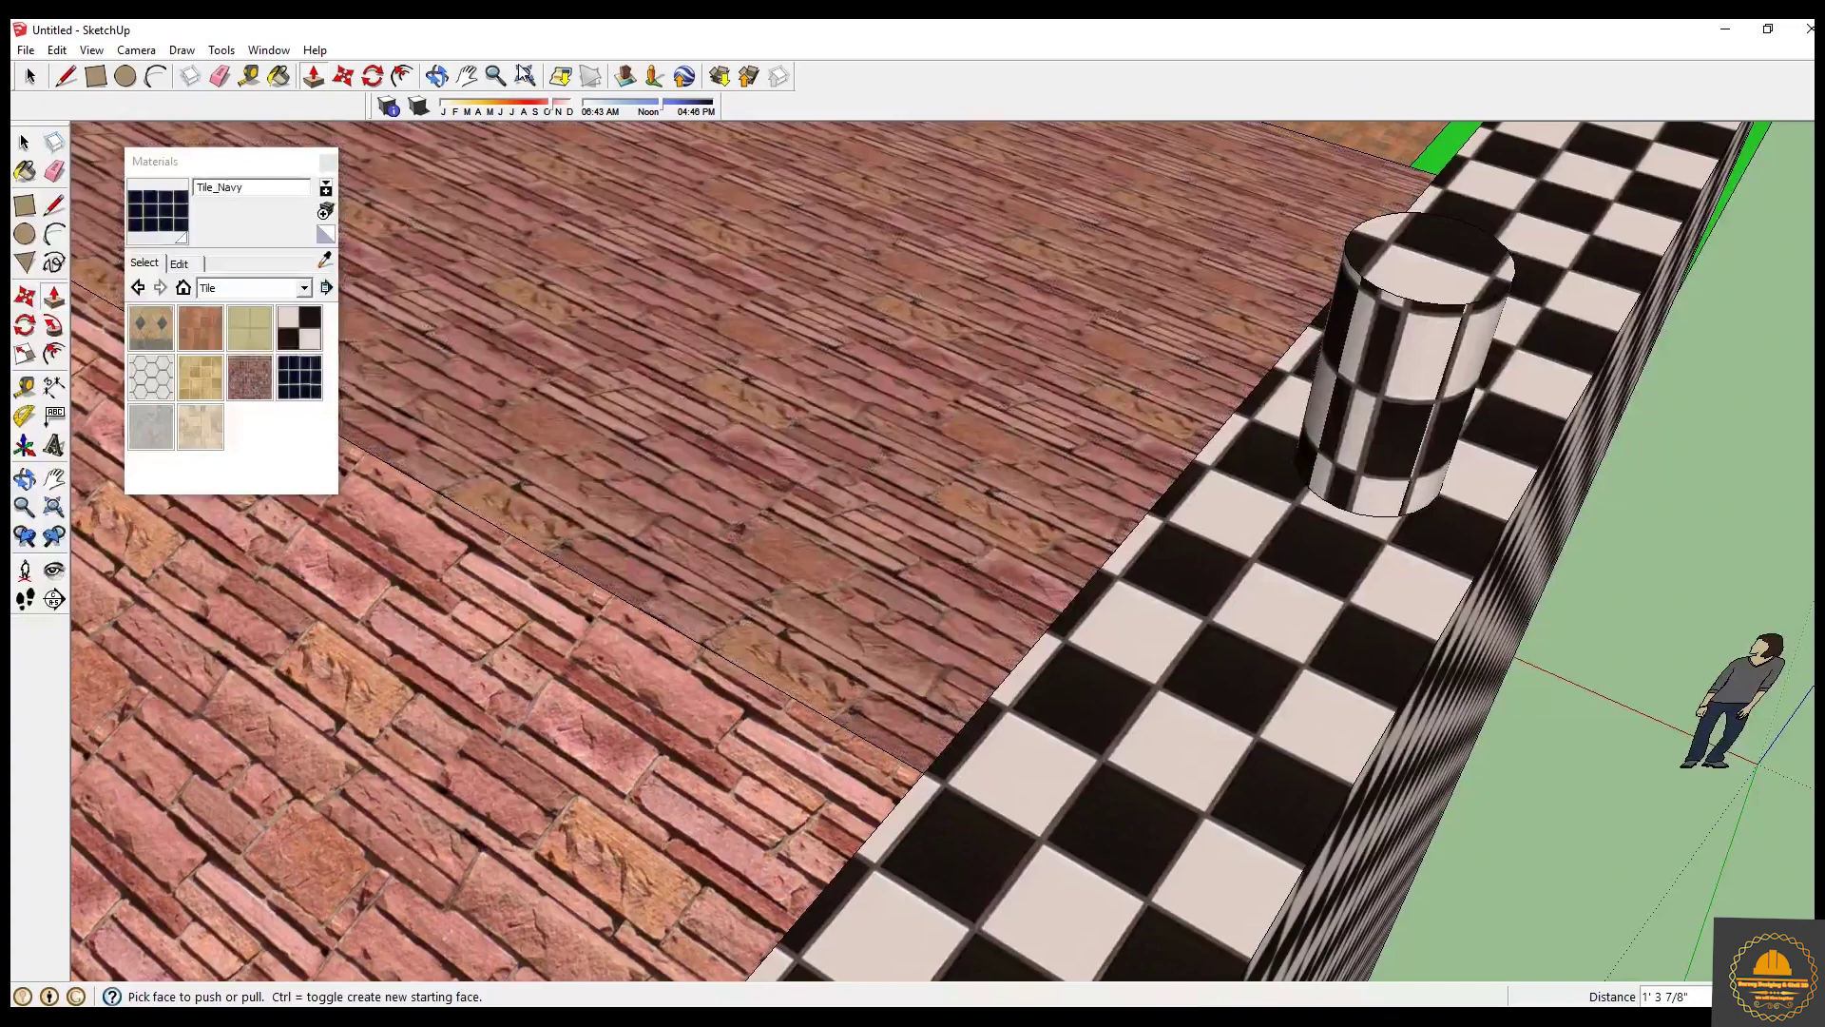
Paint the sides and tops of all three chimney pipes with the Tile_Navy material.
click(299, 376)
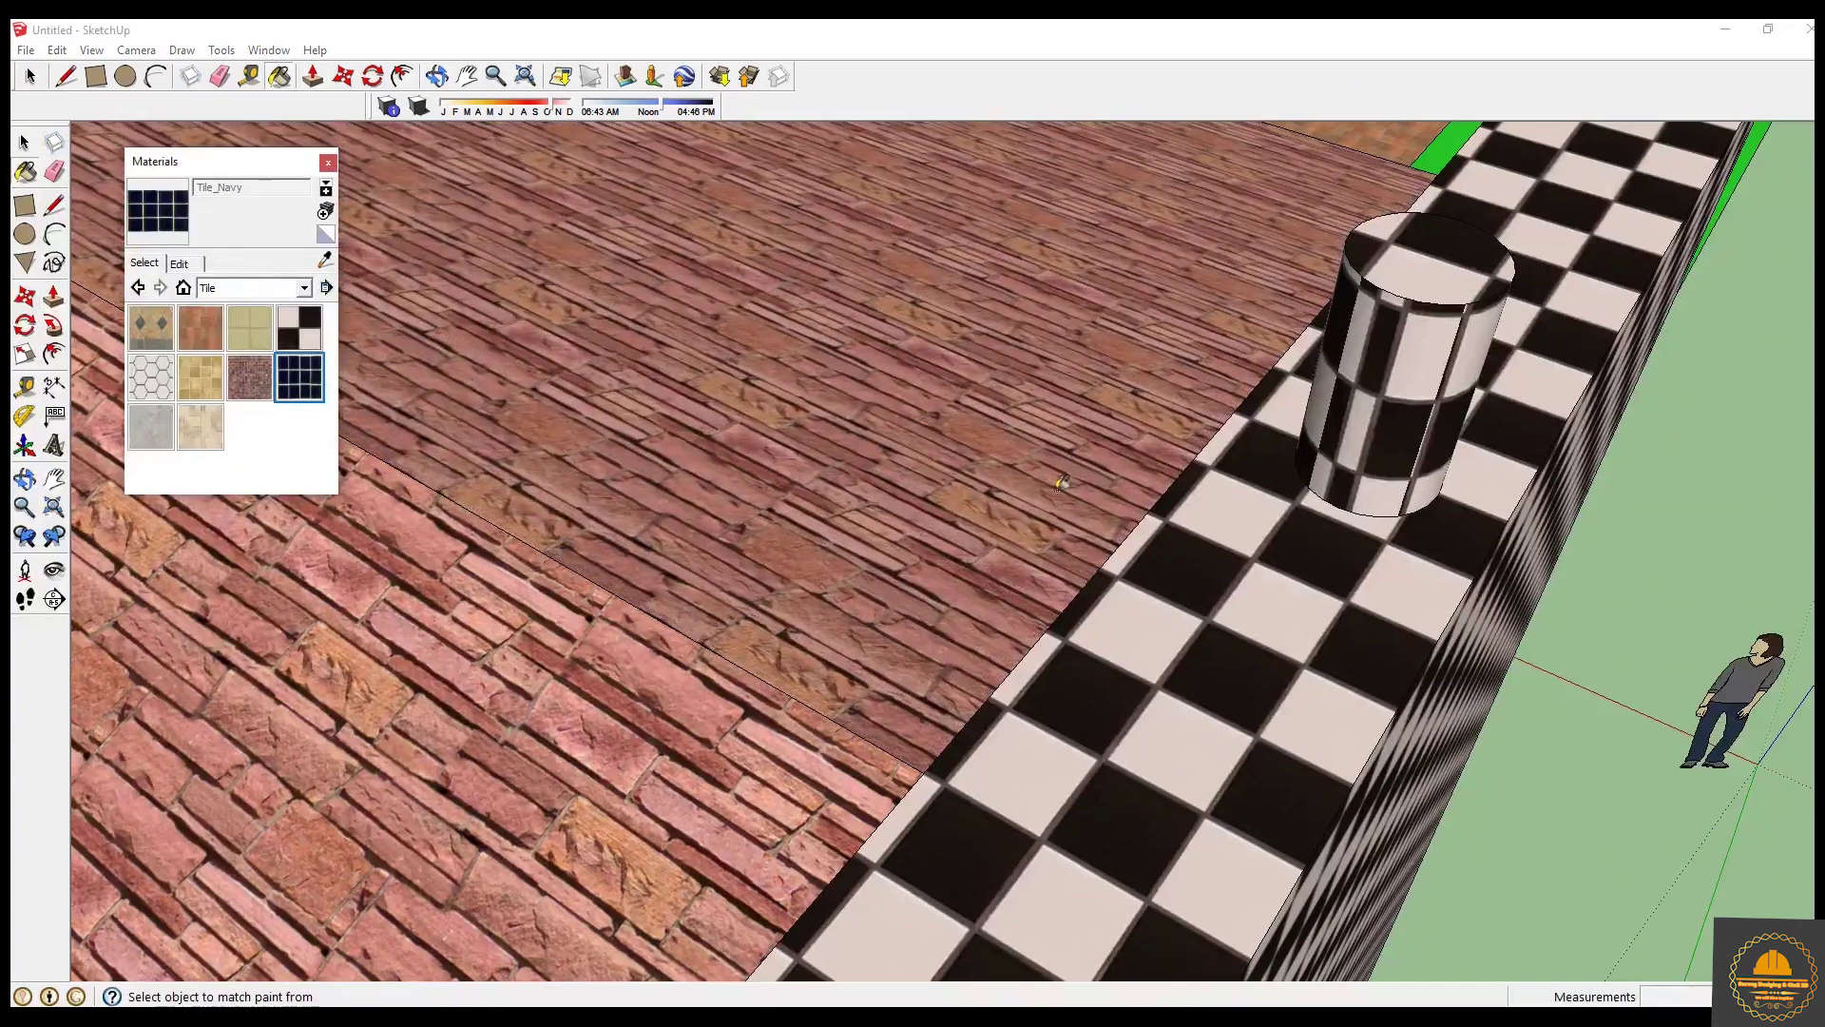
click(1382, 382)
click(1419, 264)
scroll(1419, 263, down, 8)
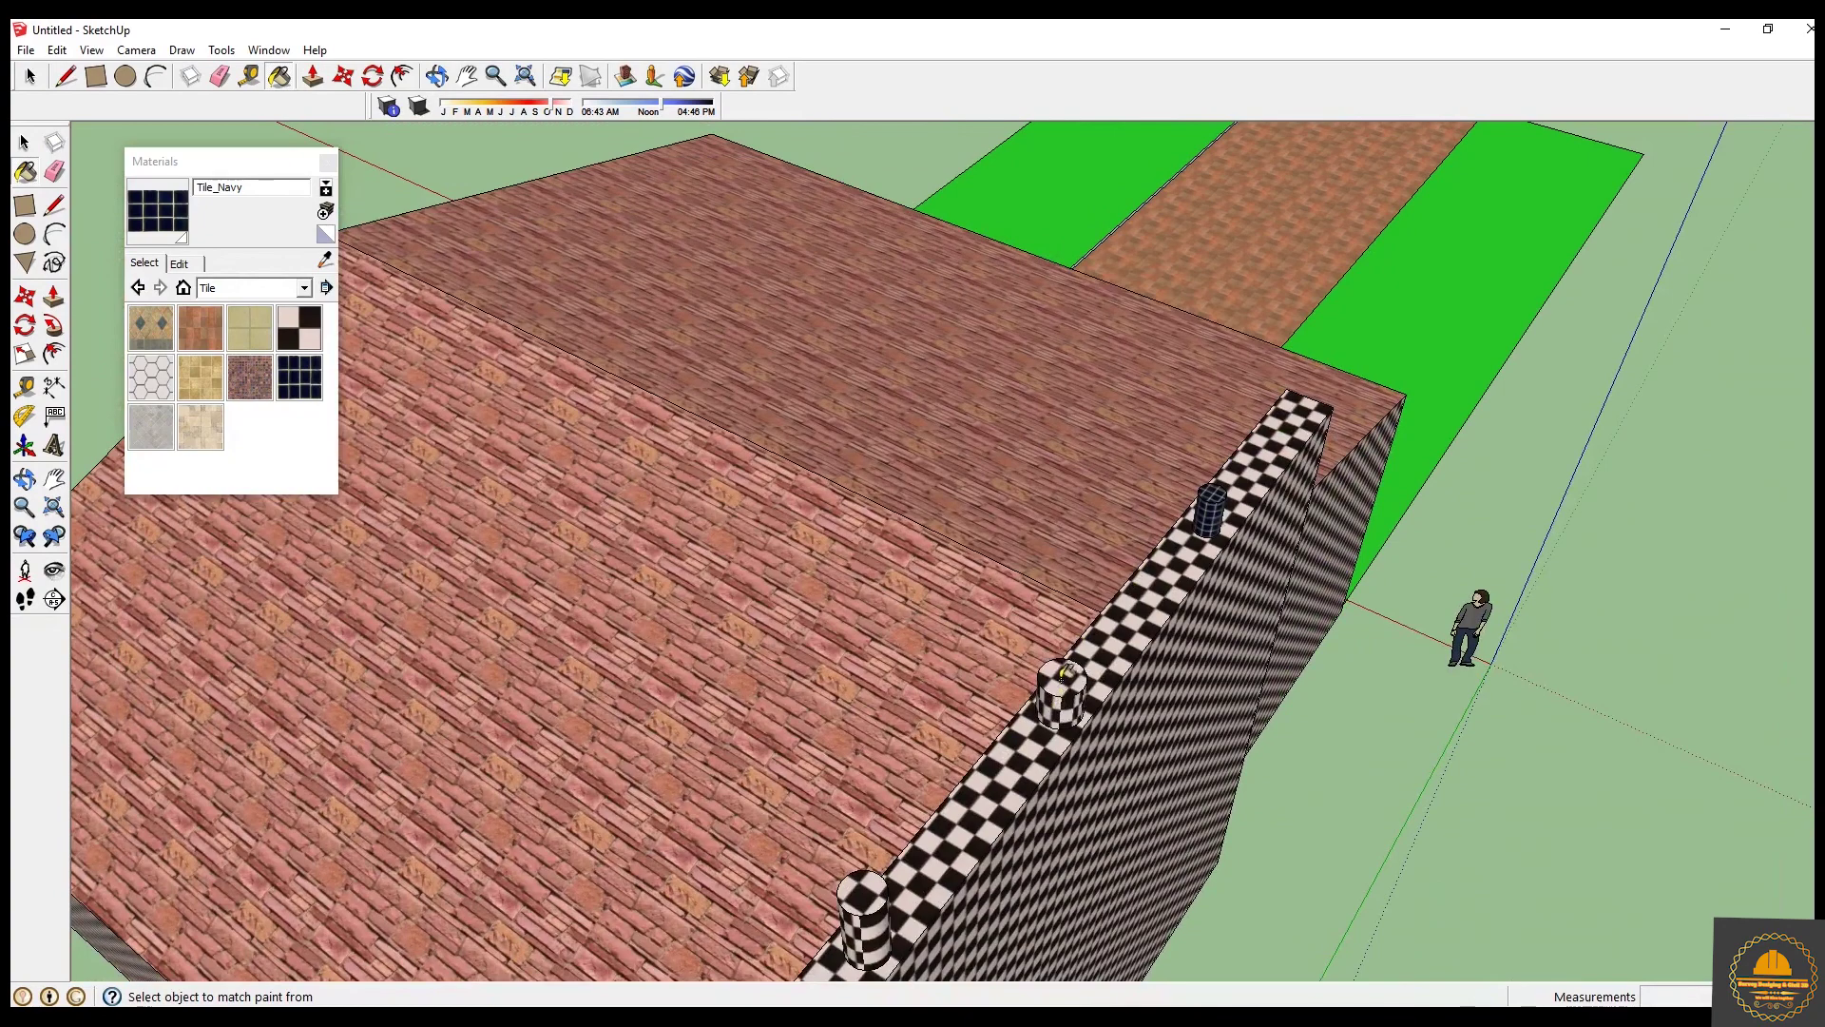
click(1065, 672)
click(1068, 713)
click(873, 896)
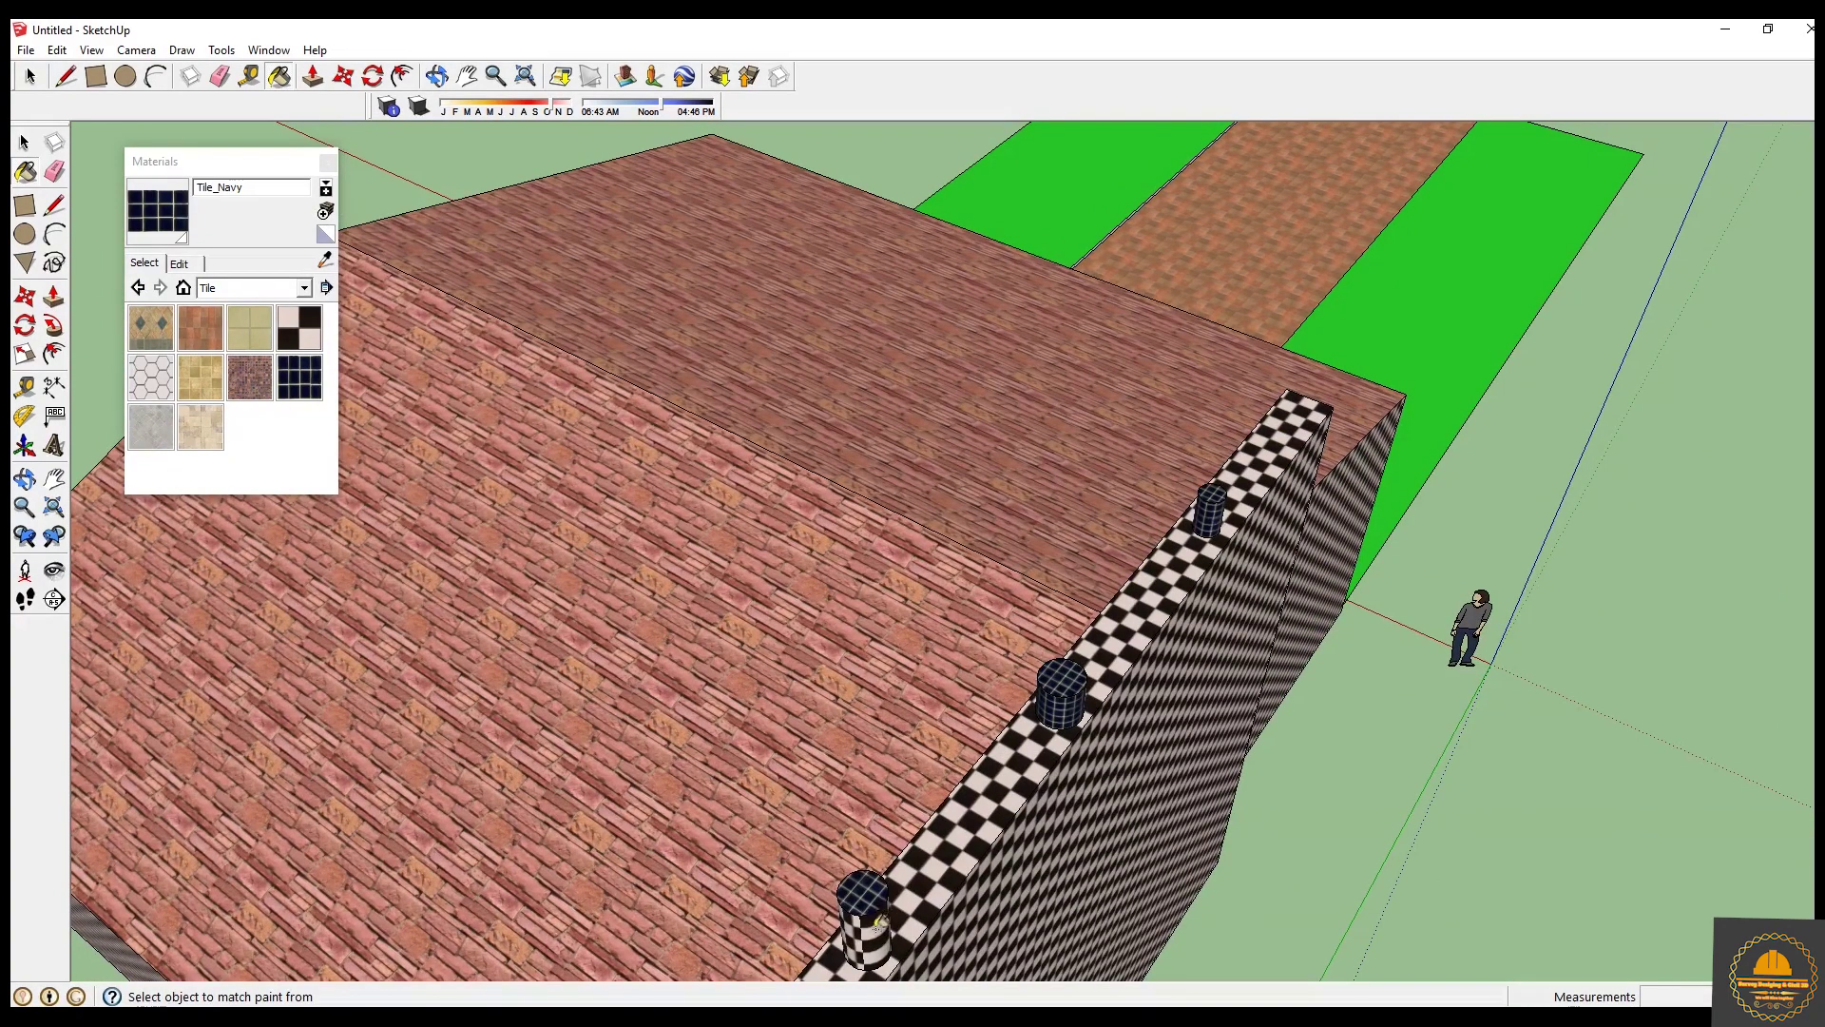
click(877, 937)
Draw a circle of about 6 13/16" radius centred on the front door's vertical dividing line, around mid-height.
scroll(986, 781, down, 3)
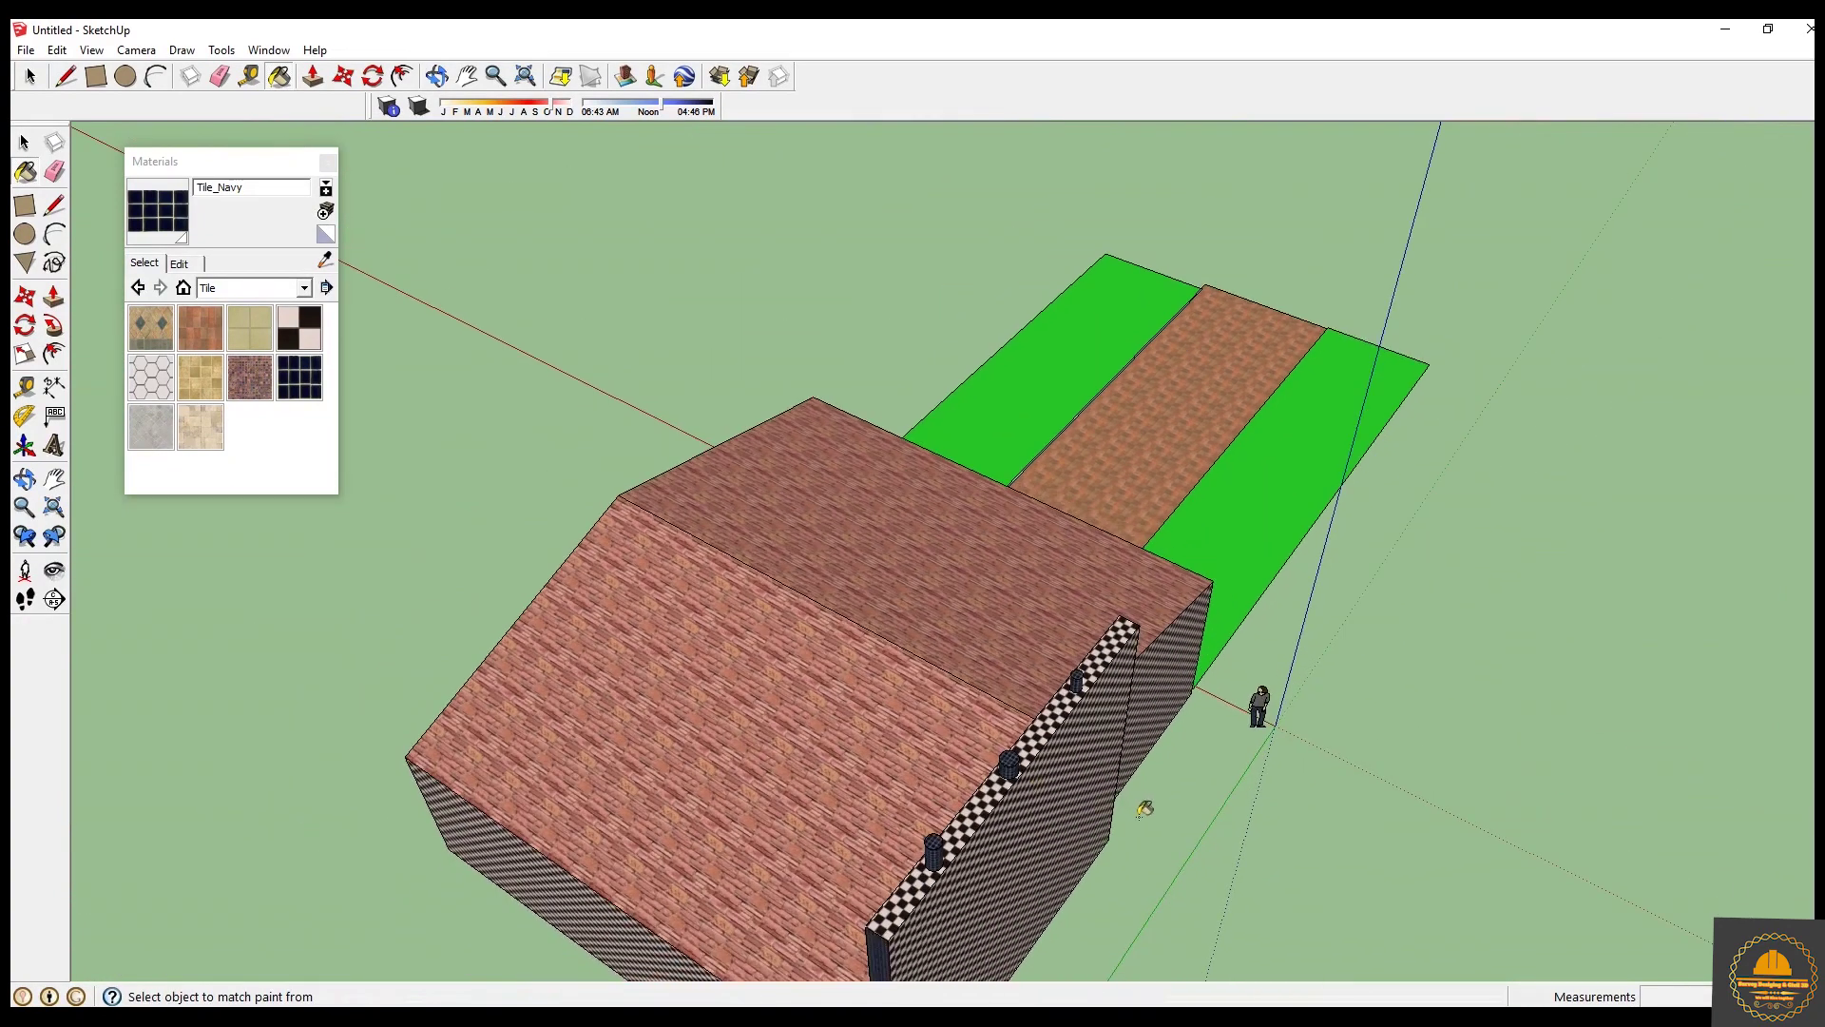
click(437, 76)
drag(951, 571, 1015, 789)
drag(1077, 849, 1051, 828)
scroll(998, 761, up, 5)
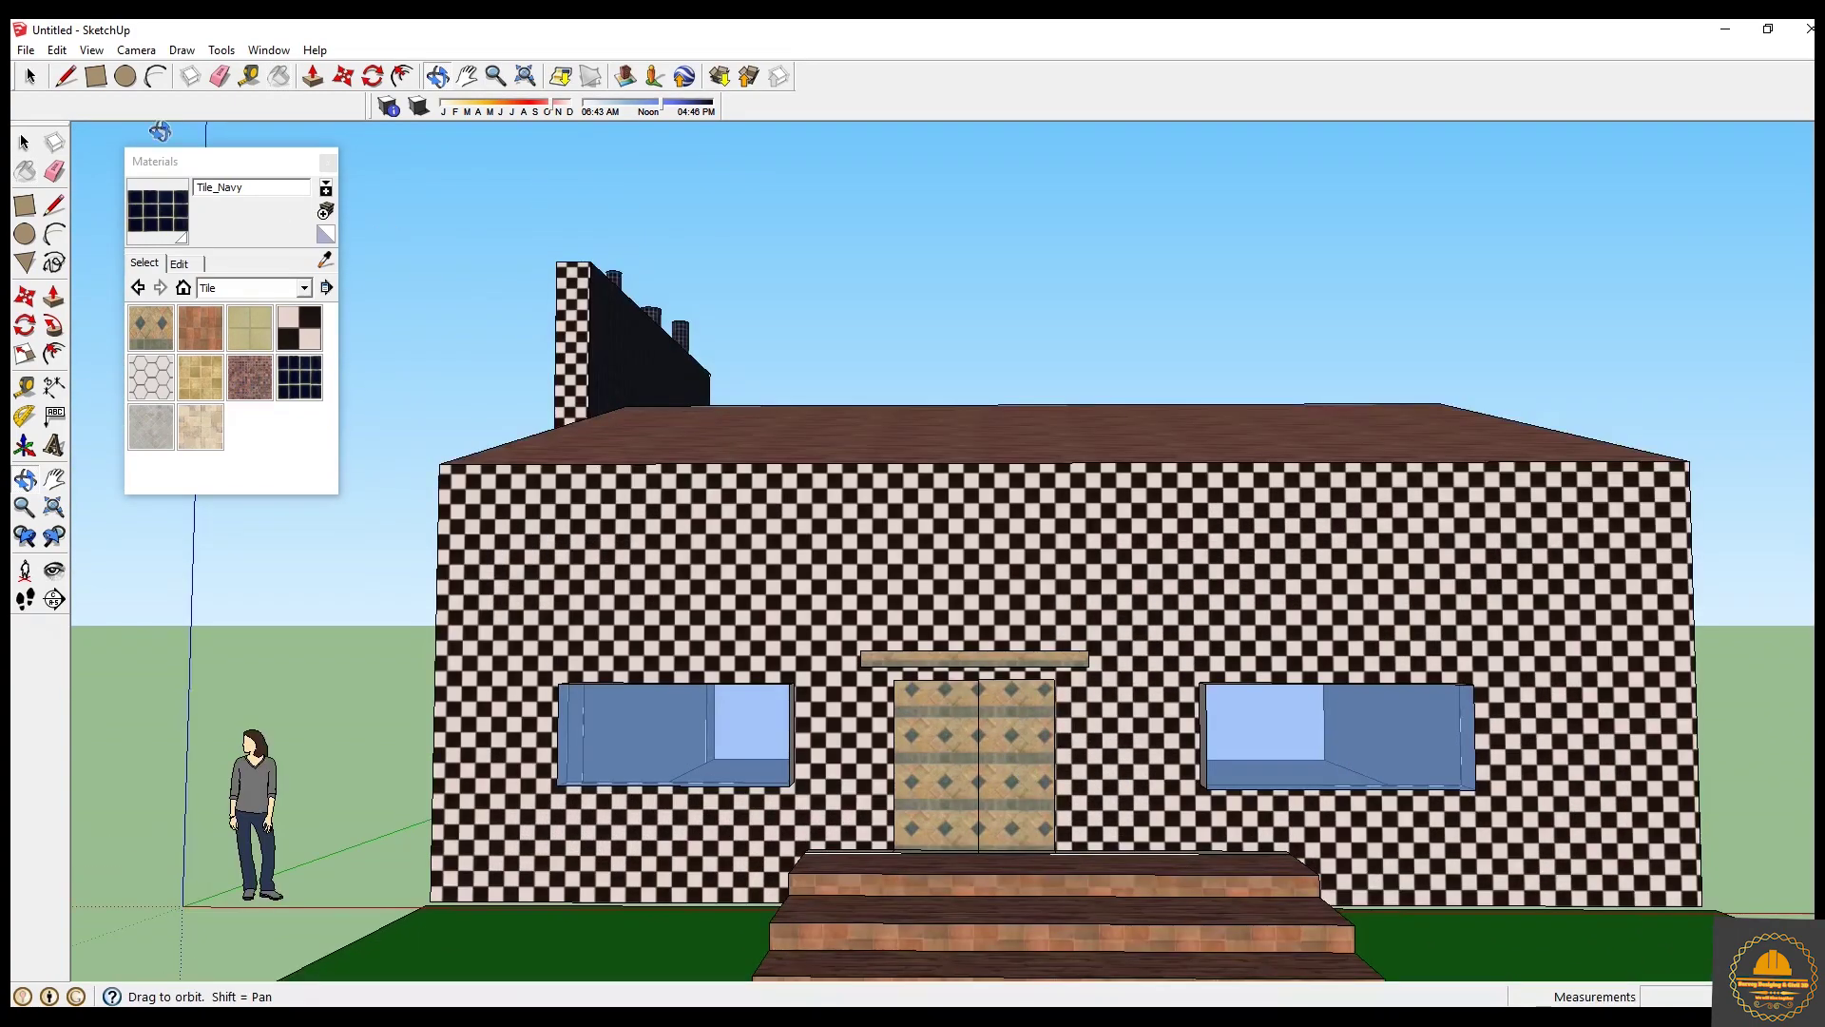
click(125, 76)
scroll(845, 714, up, 3)
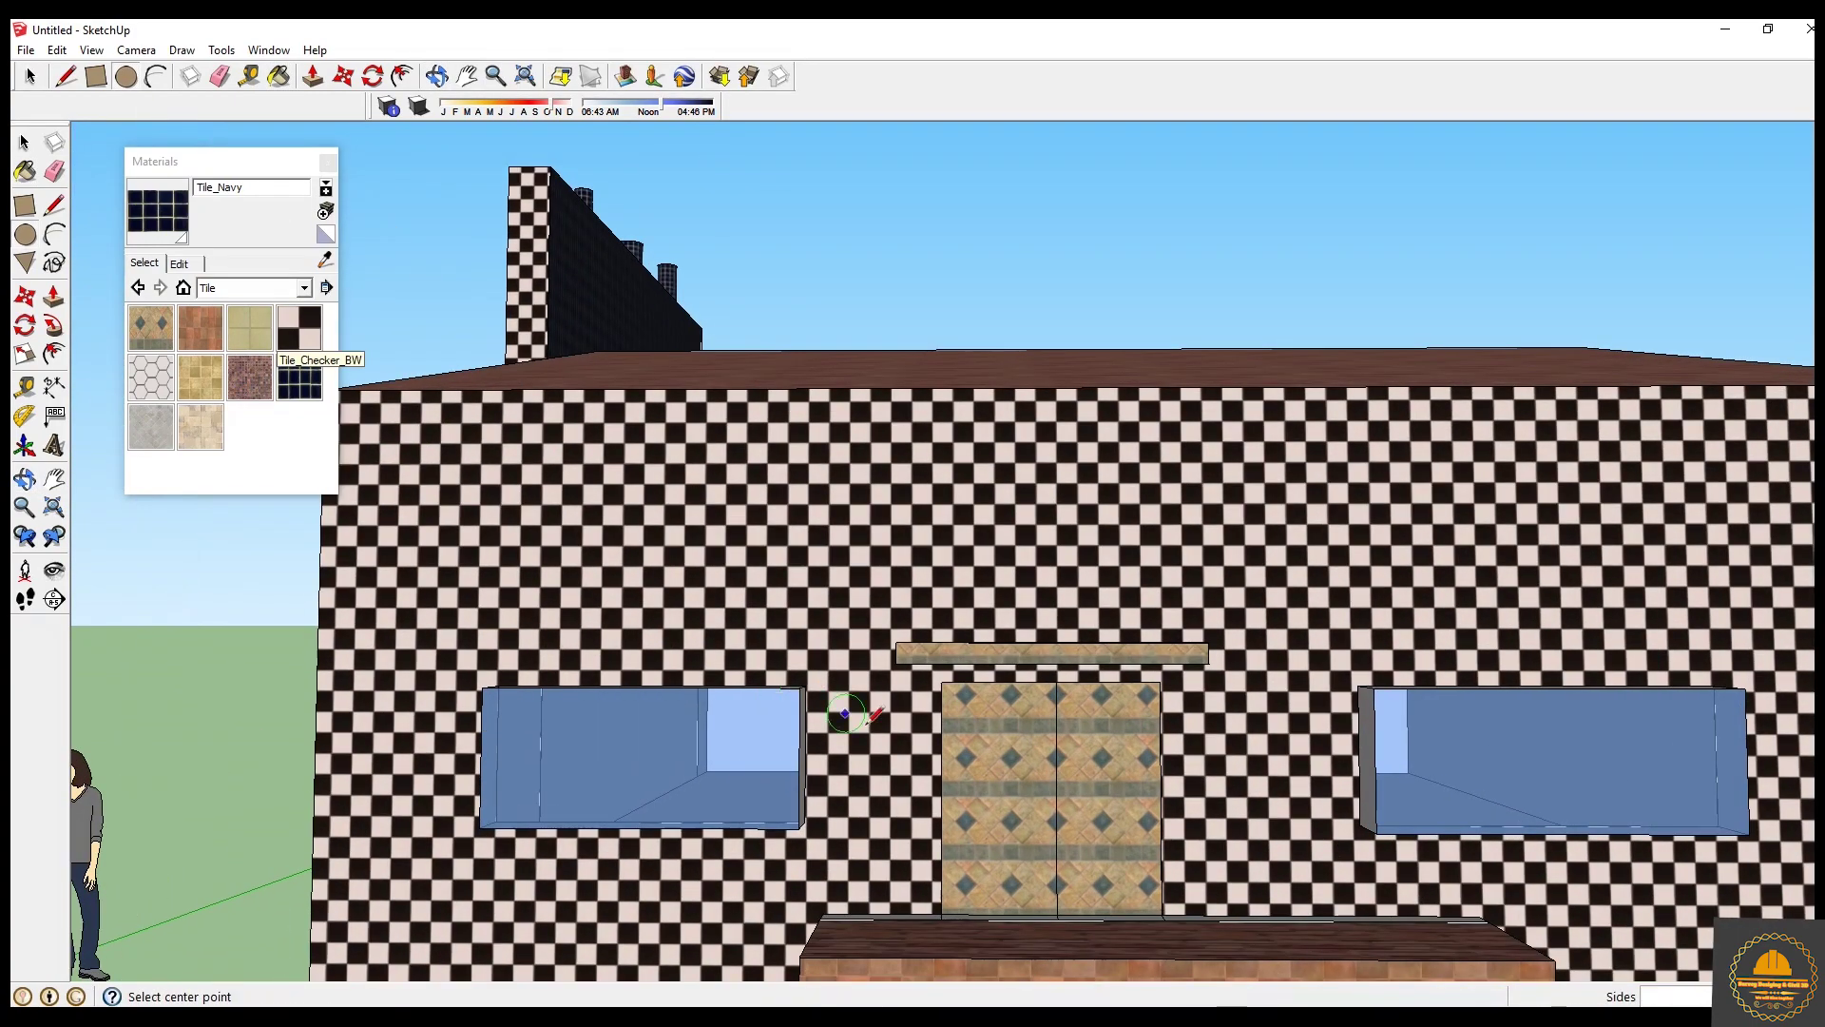
click(1056, 811)
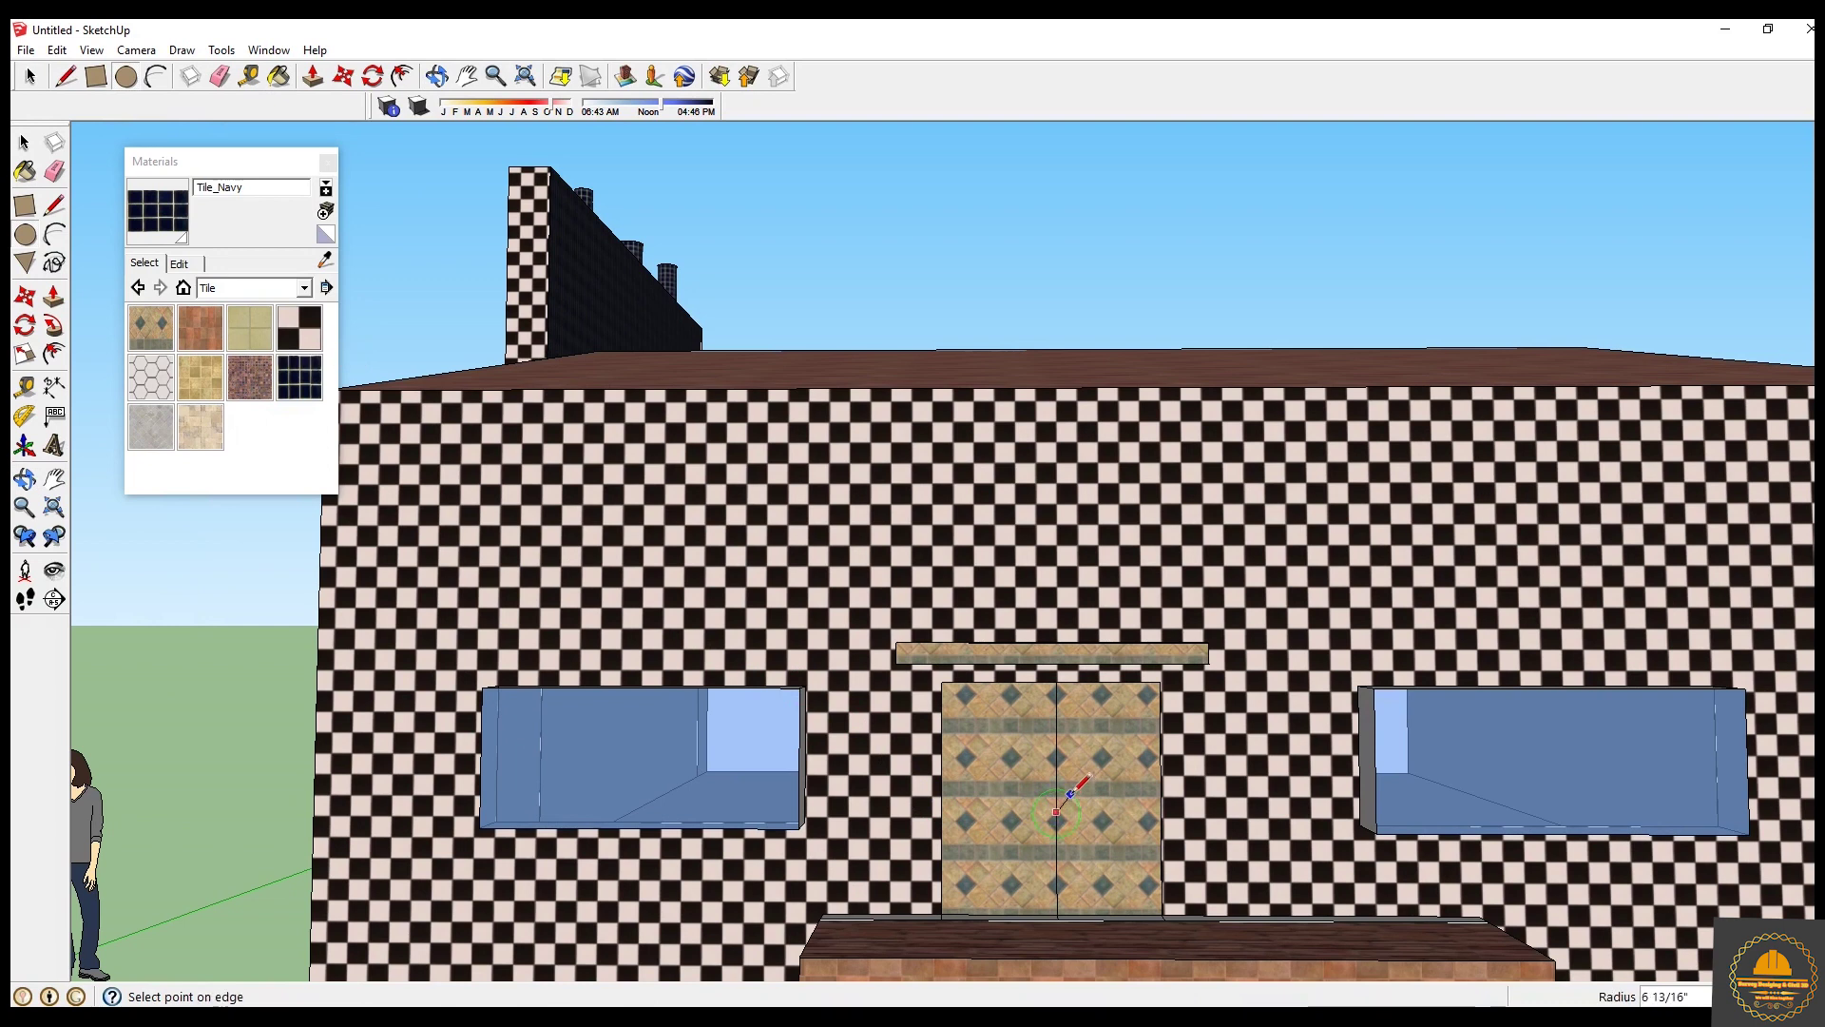
click(1068, 797)
Push/Pull the two halves of the door circle outward 5" to form a round knob.
click(312, 76)
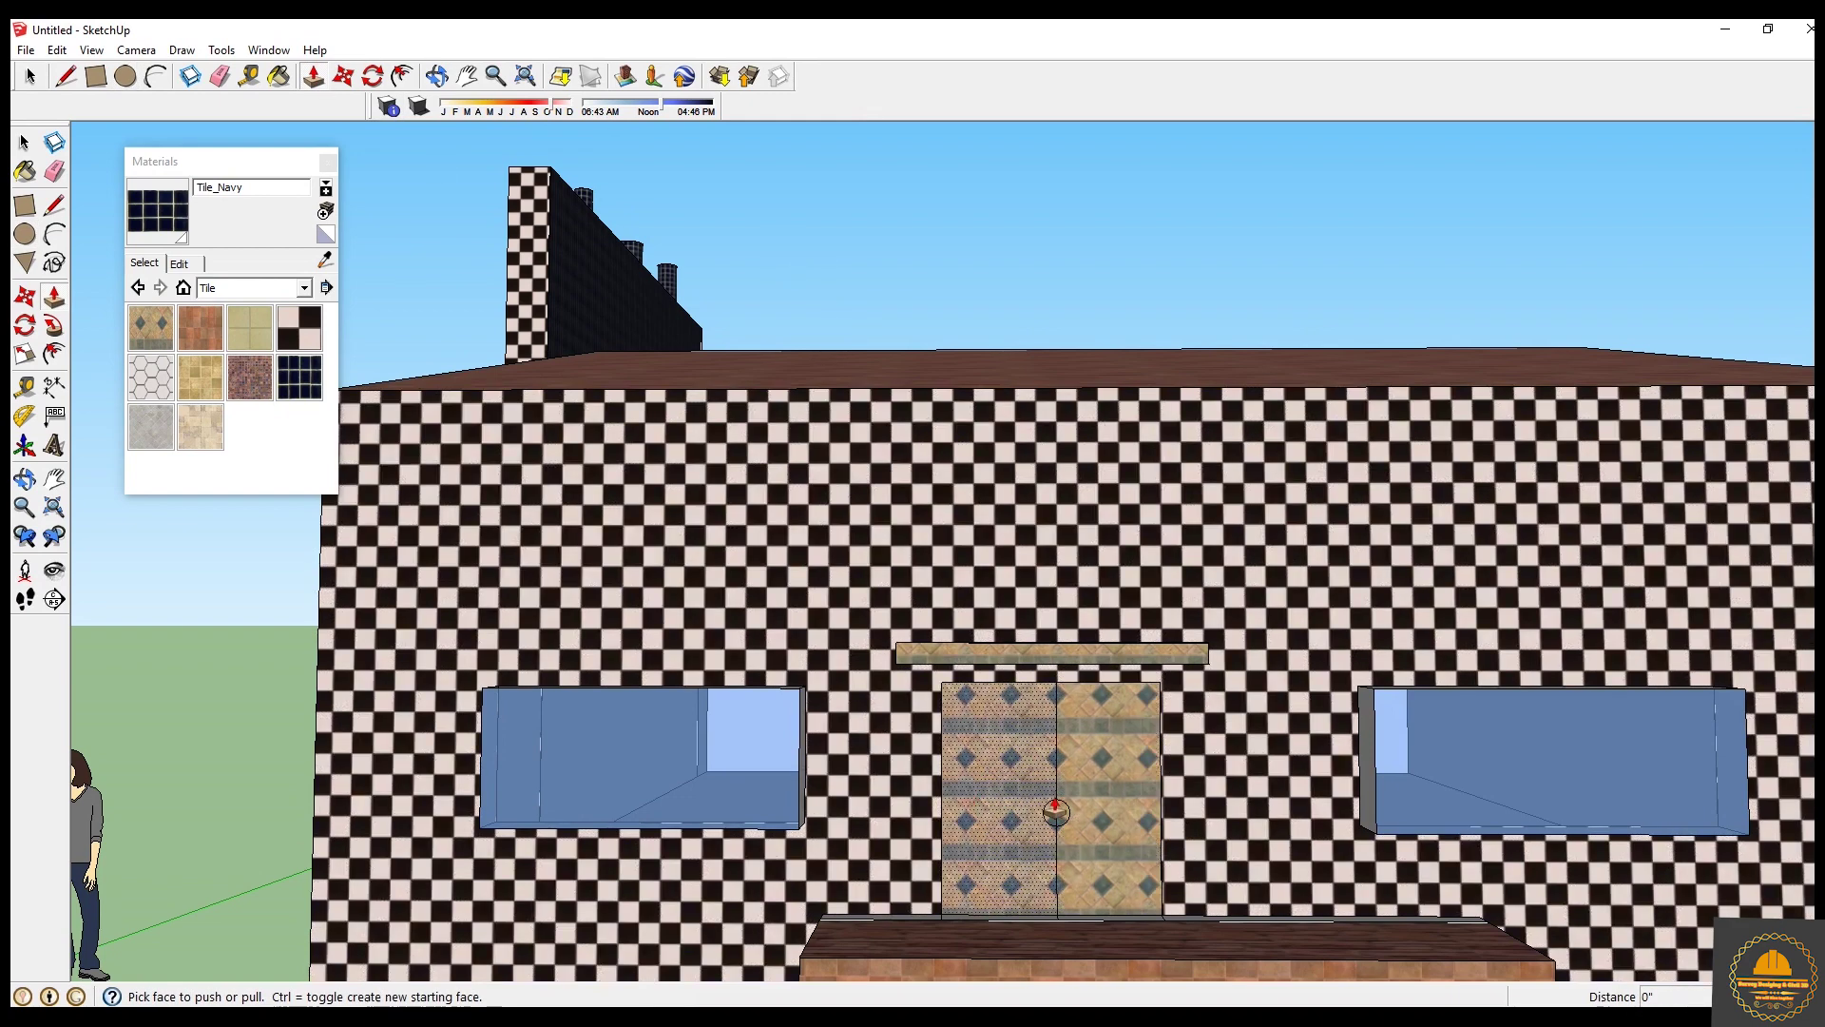
scroll(1055, 813, up, 5)
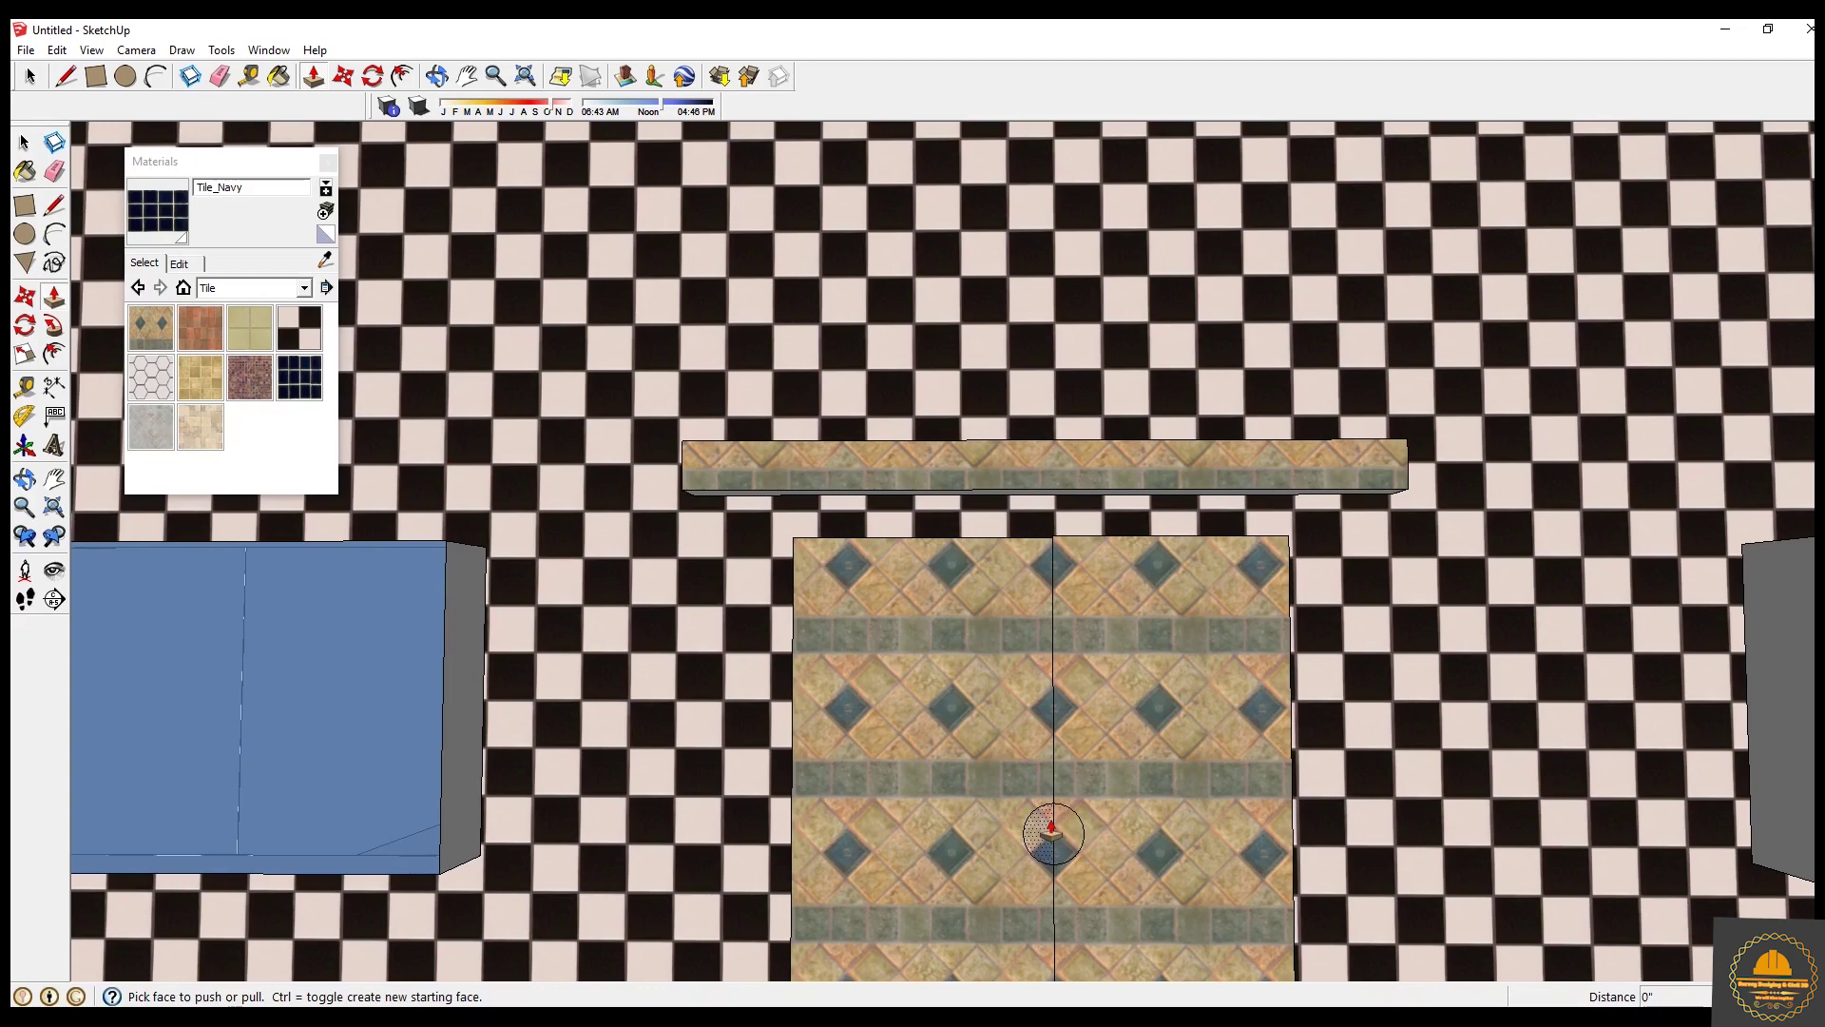
click(1052, 831)
click(1052, 826)
click(1073, 827)
text(5)
key(Return)
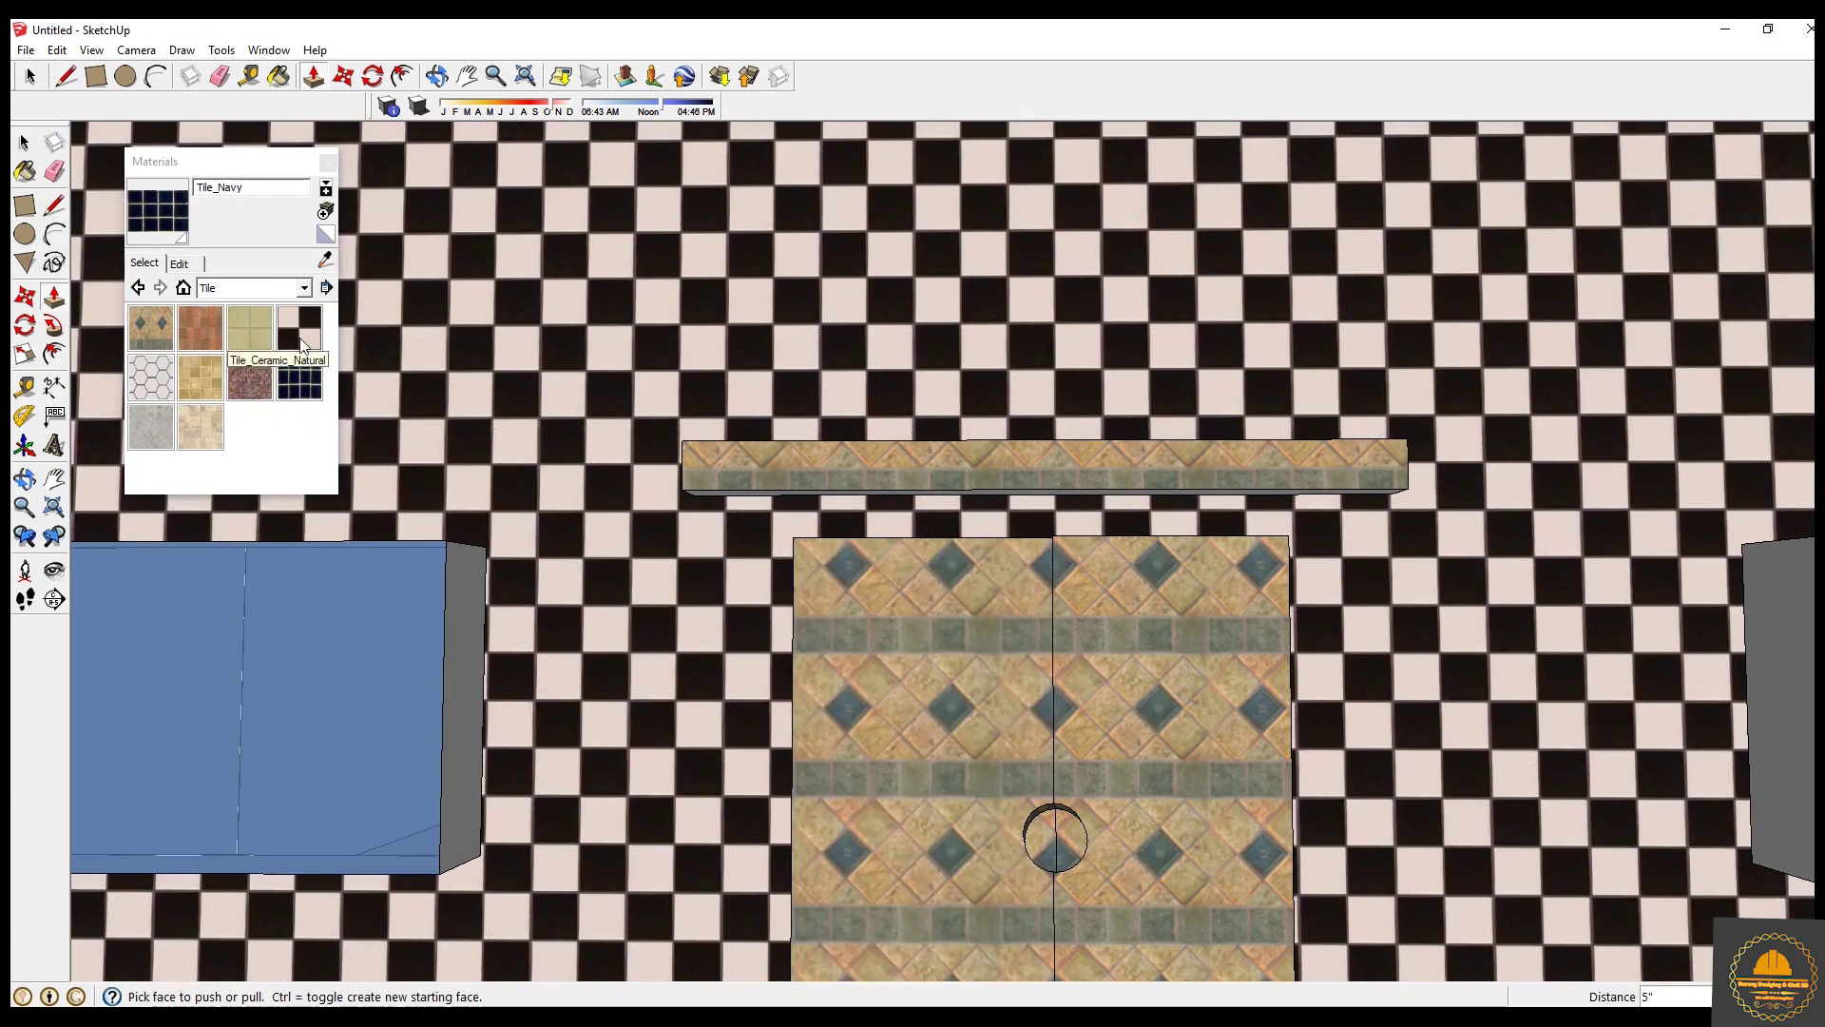
Paint the front of the door knob with Tile_Travertine_2inch.
click(154, 426)
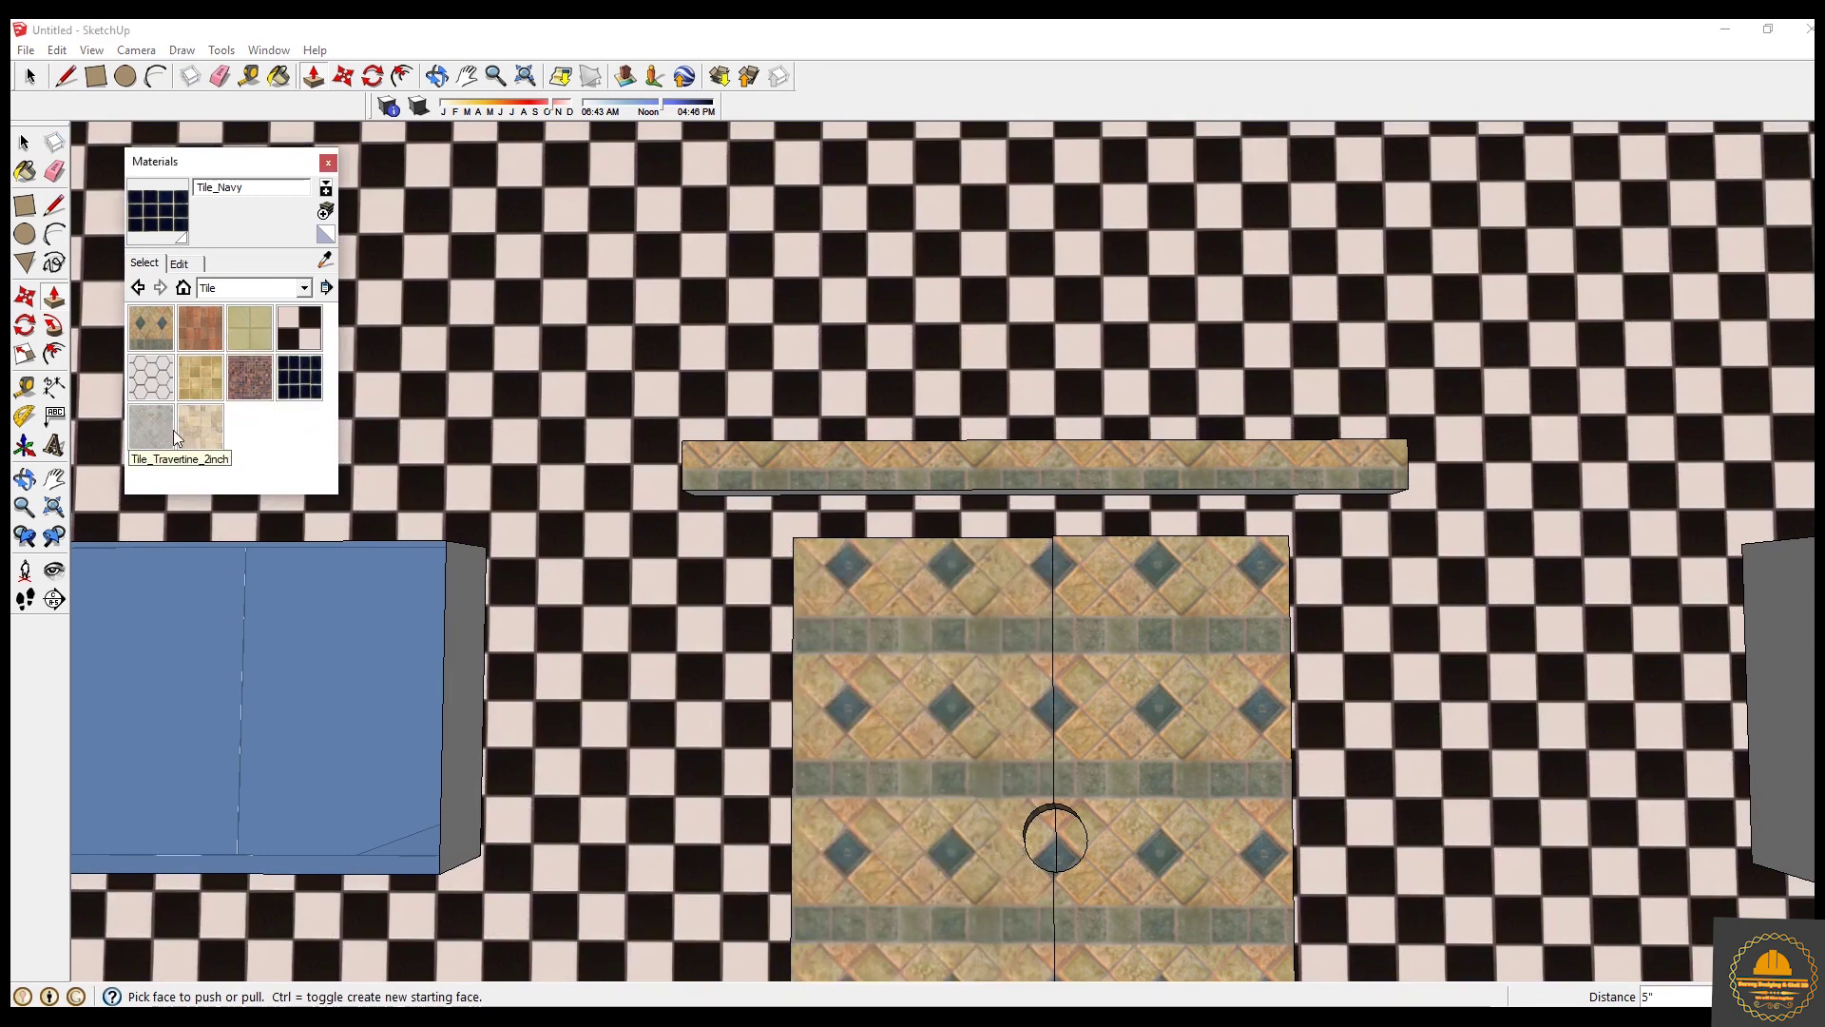
click(1054, 839)
scroll(1098, 827, down, 6)
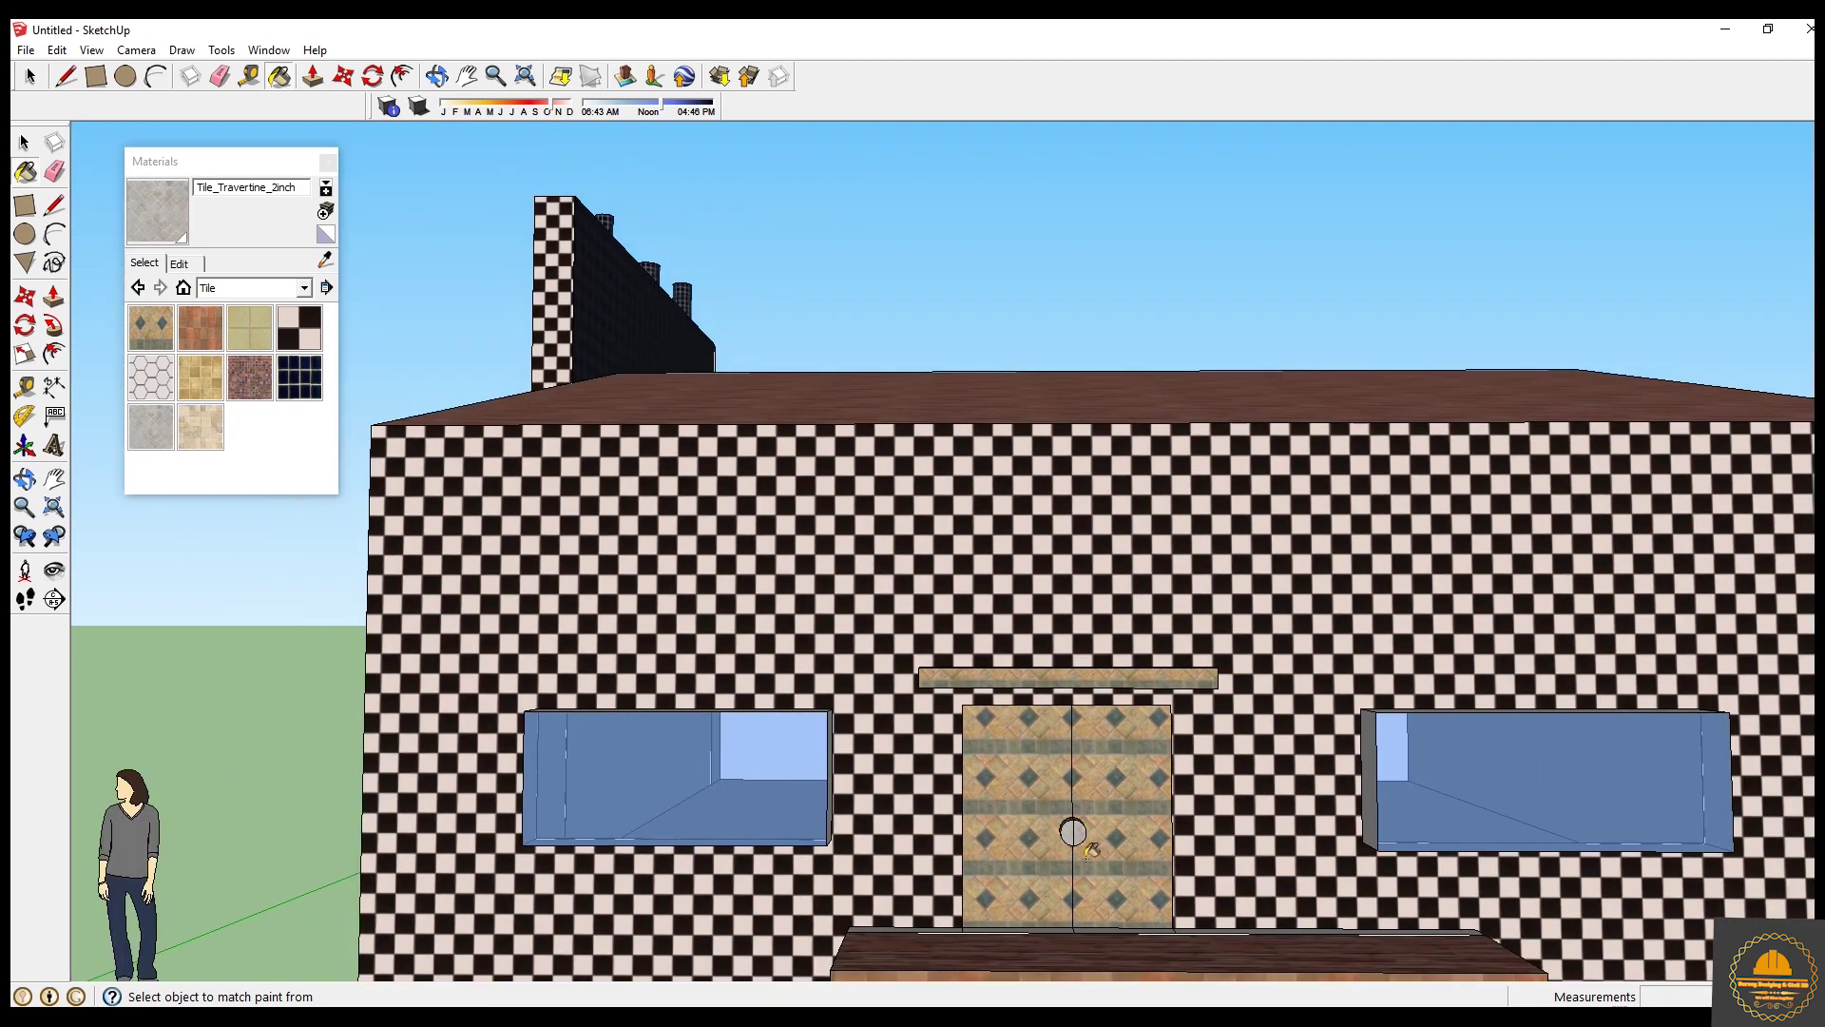
Move the person figure from beside the house onto the path, in front of the right end of the entrance steps.
scroll(1089, 847, down, 6)
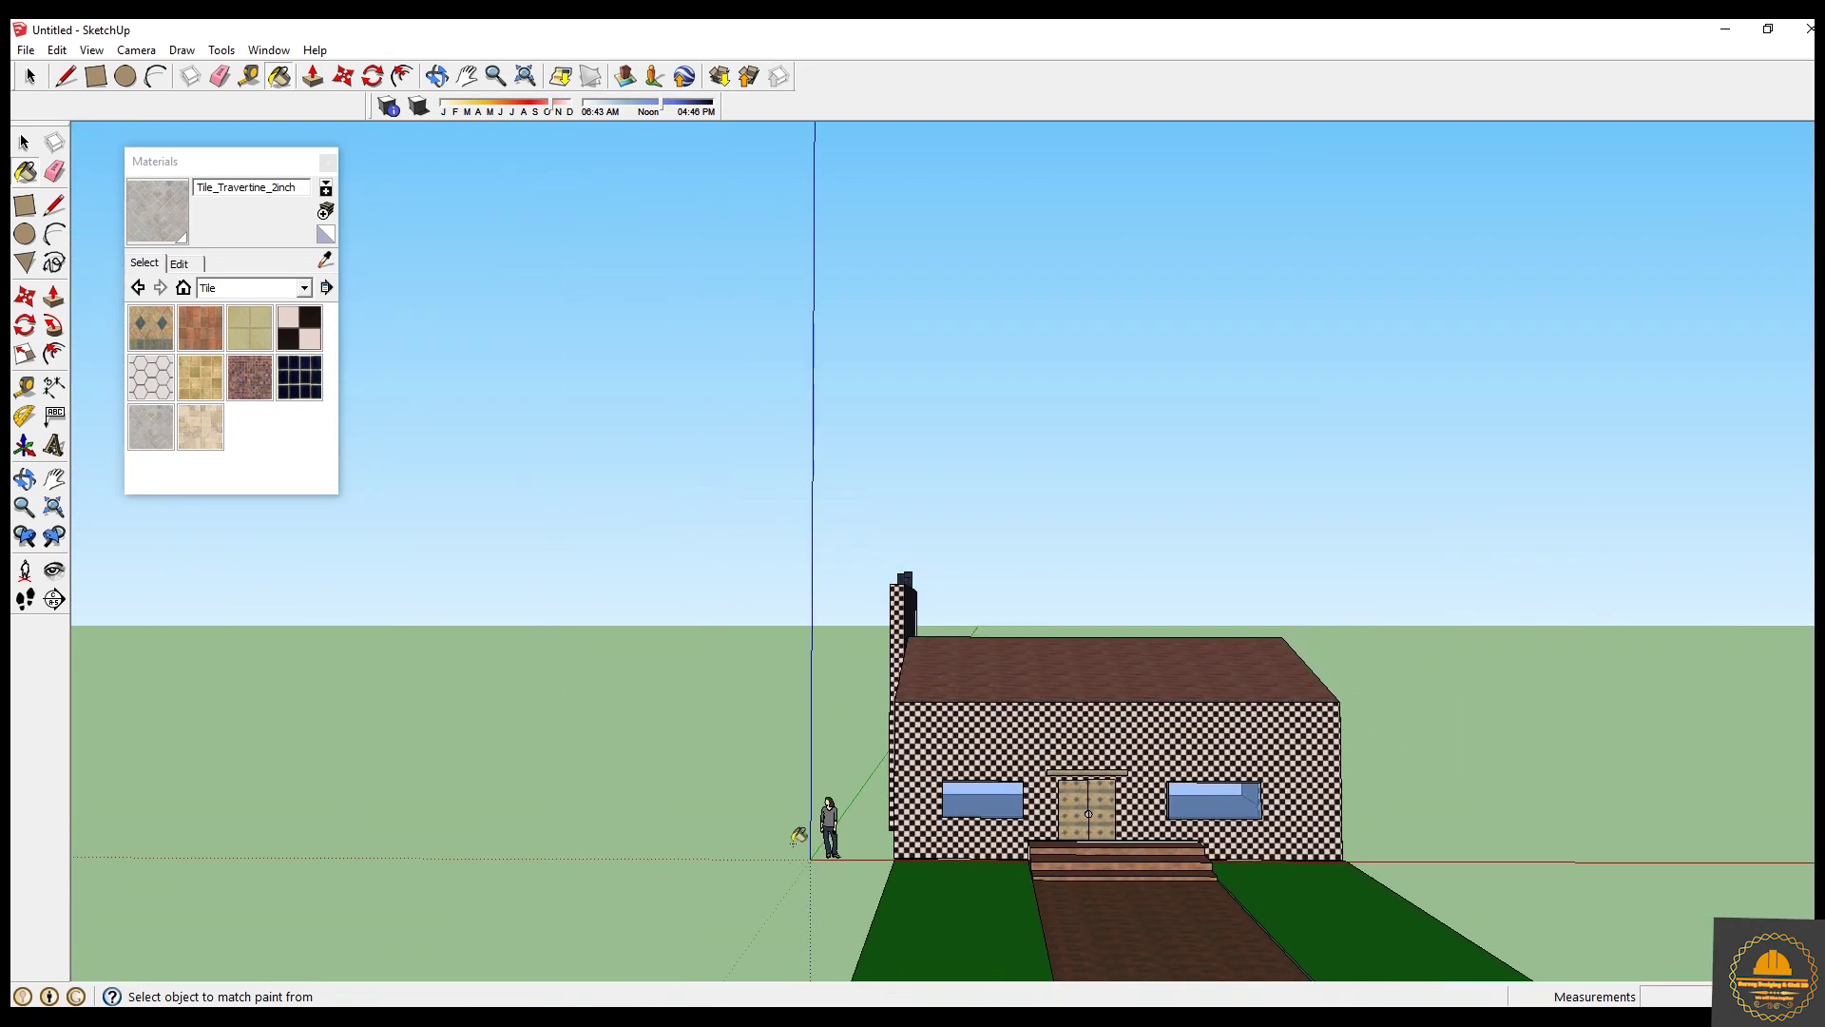
scroll(797, 836, up, 2)
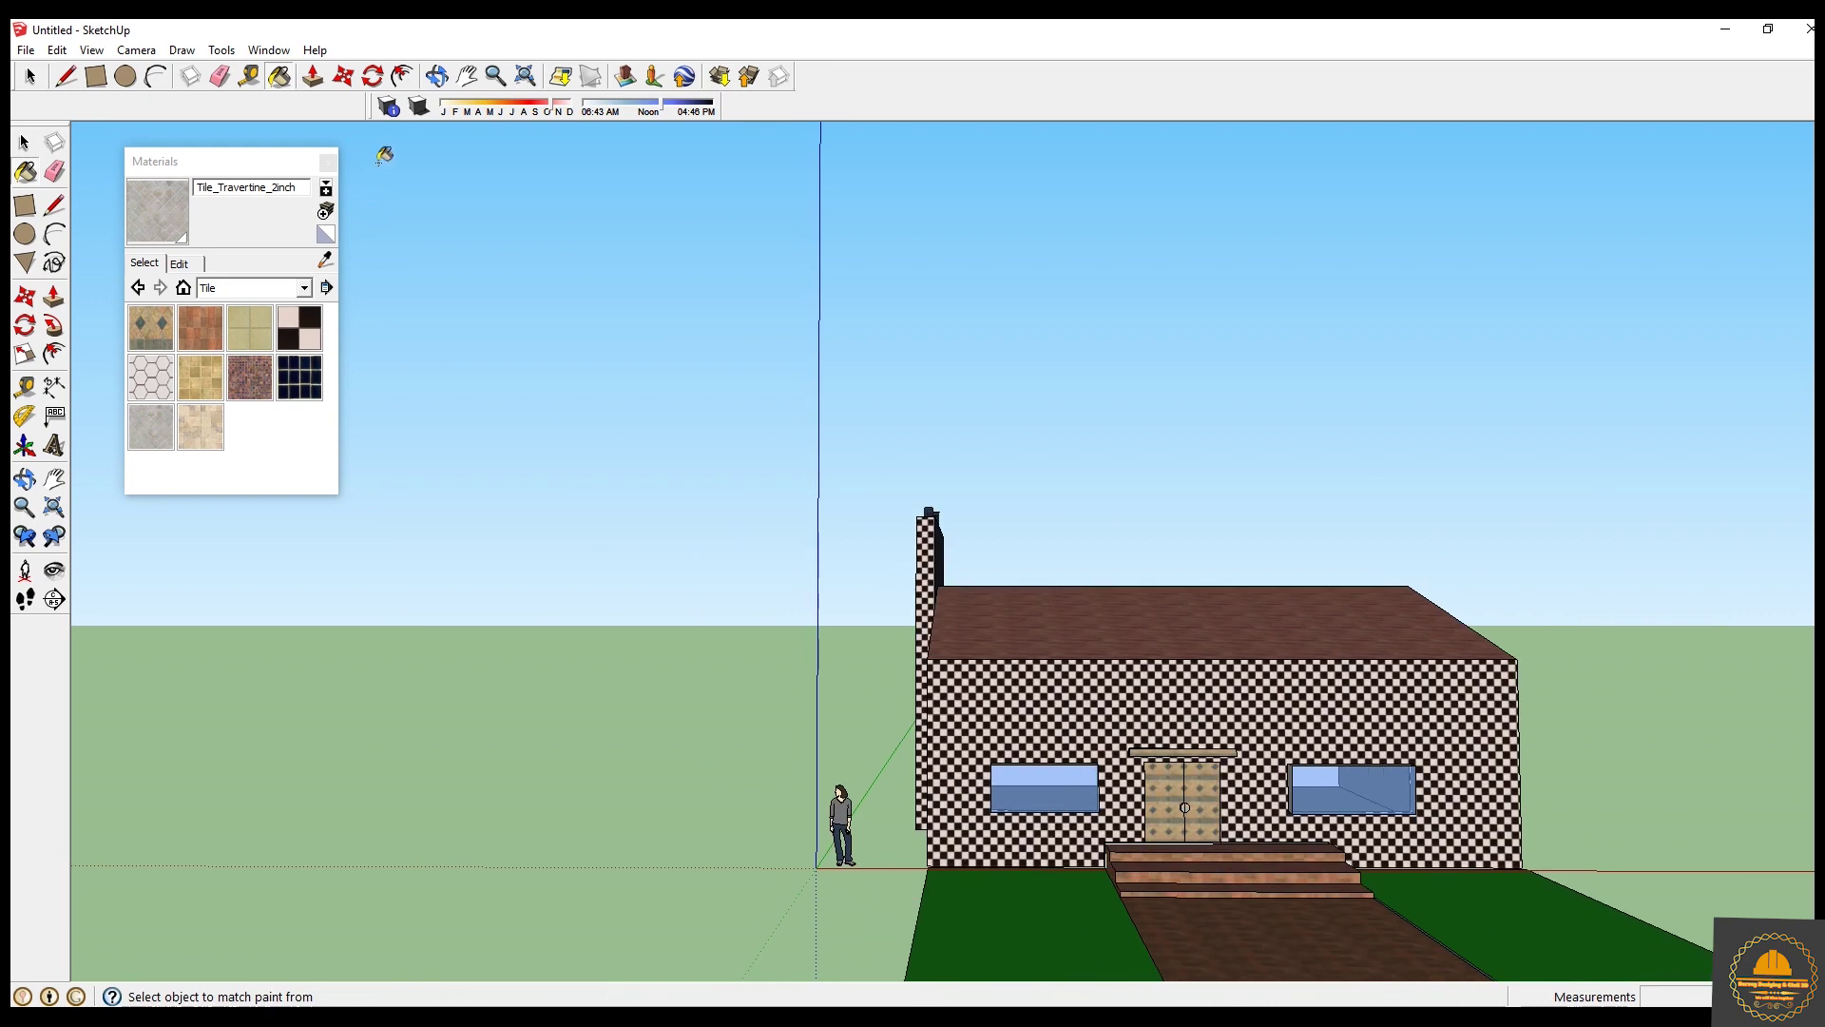
click(343, 76)
click(857, 839)
click(1258, 901)
click(1269, 893)
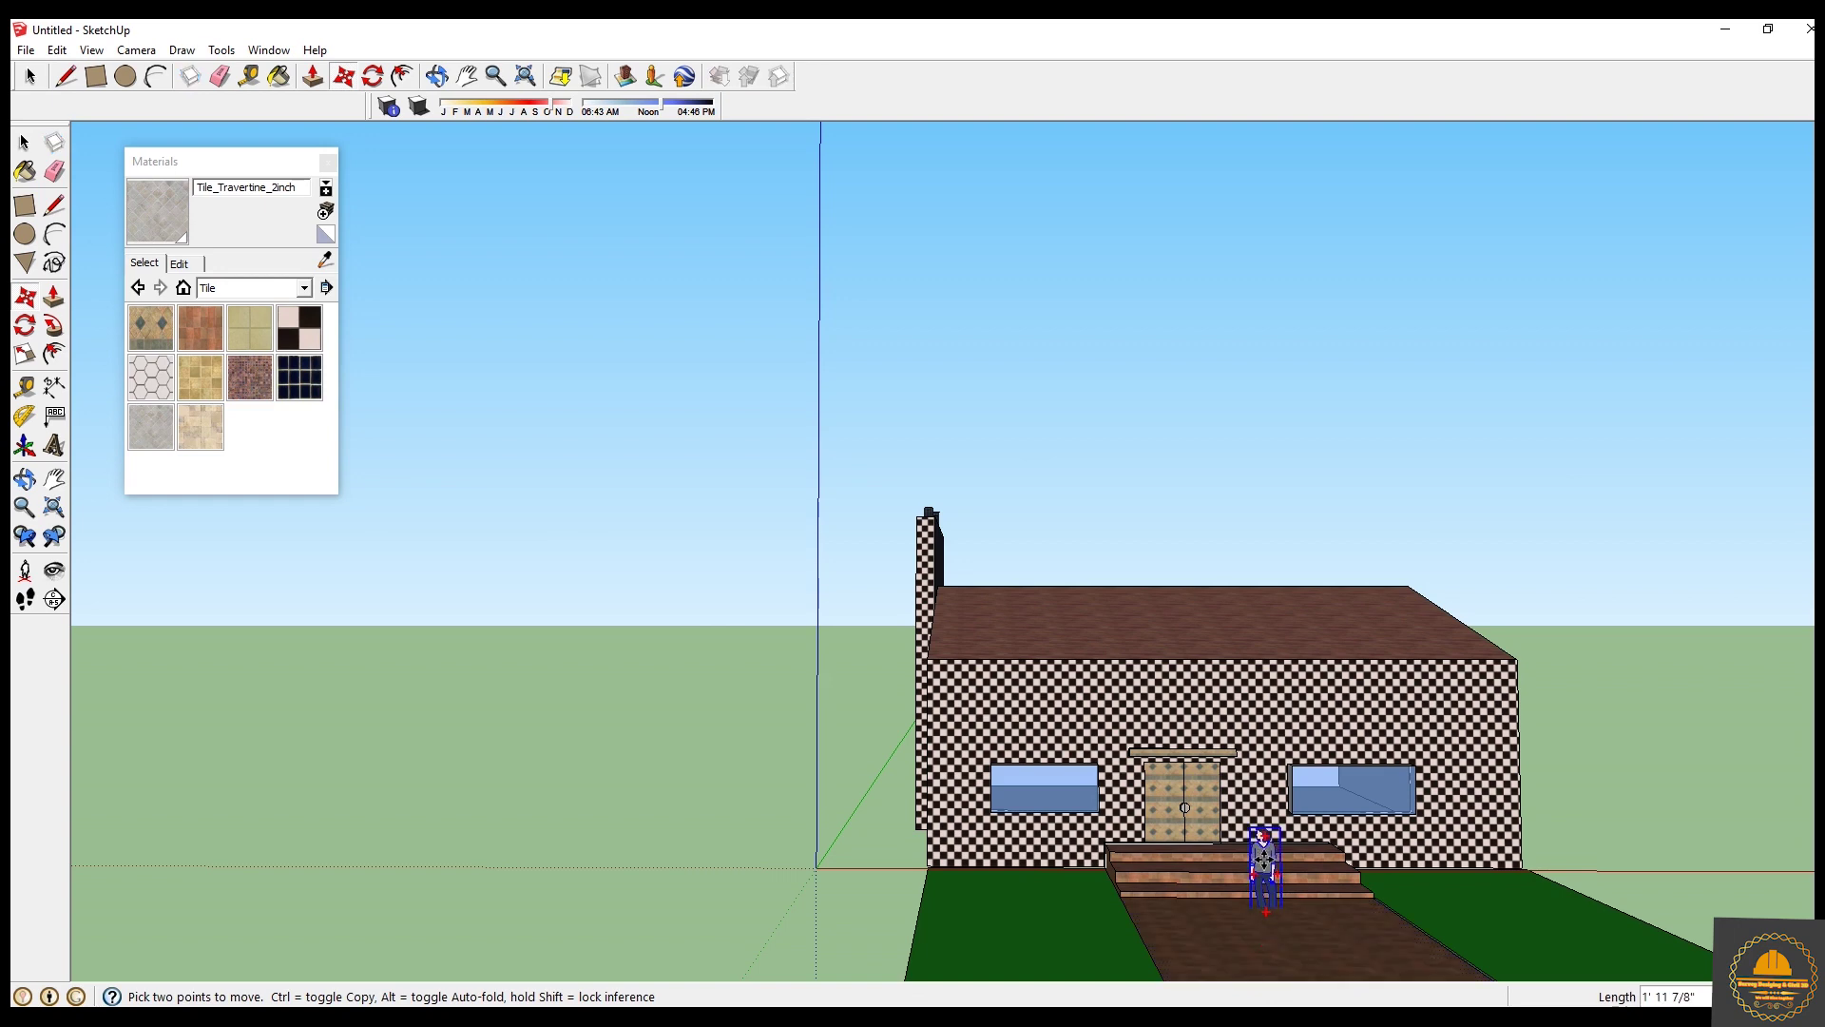
click(1267, 856)
click(1272, 867)
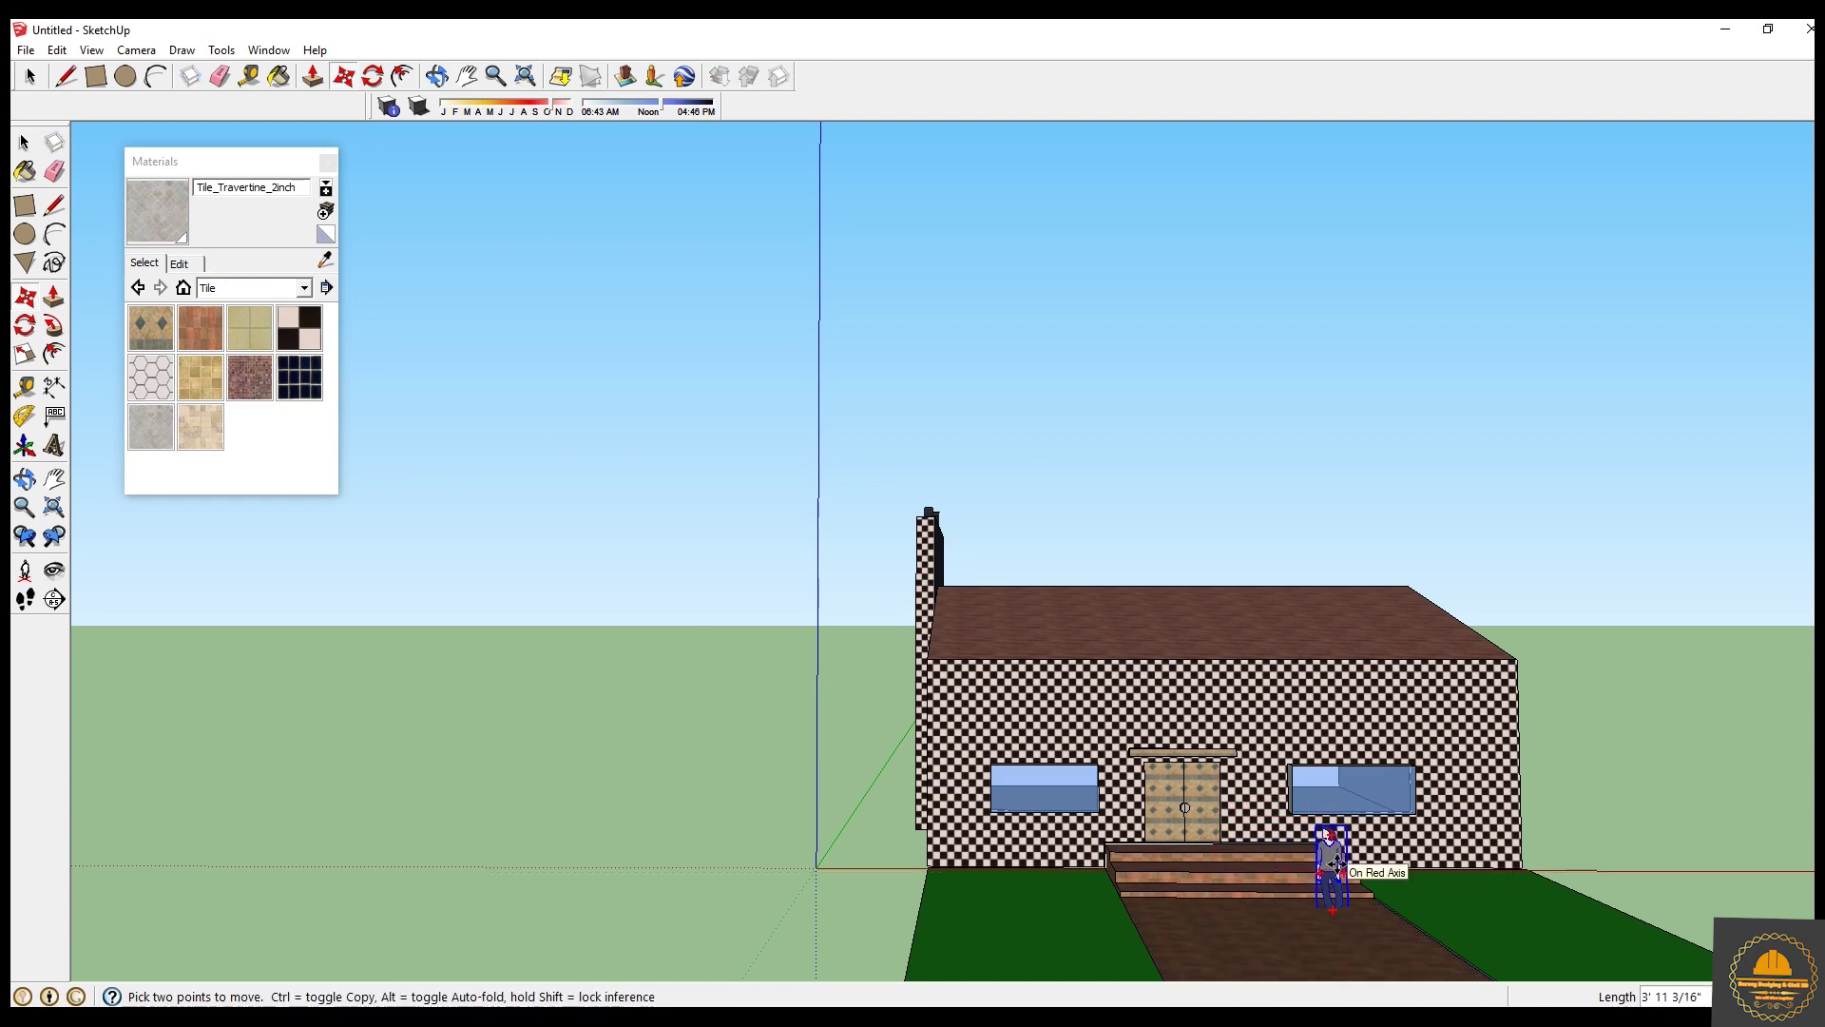
click(1335, 863)
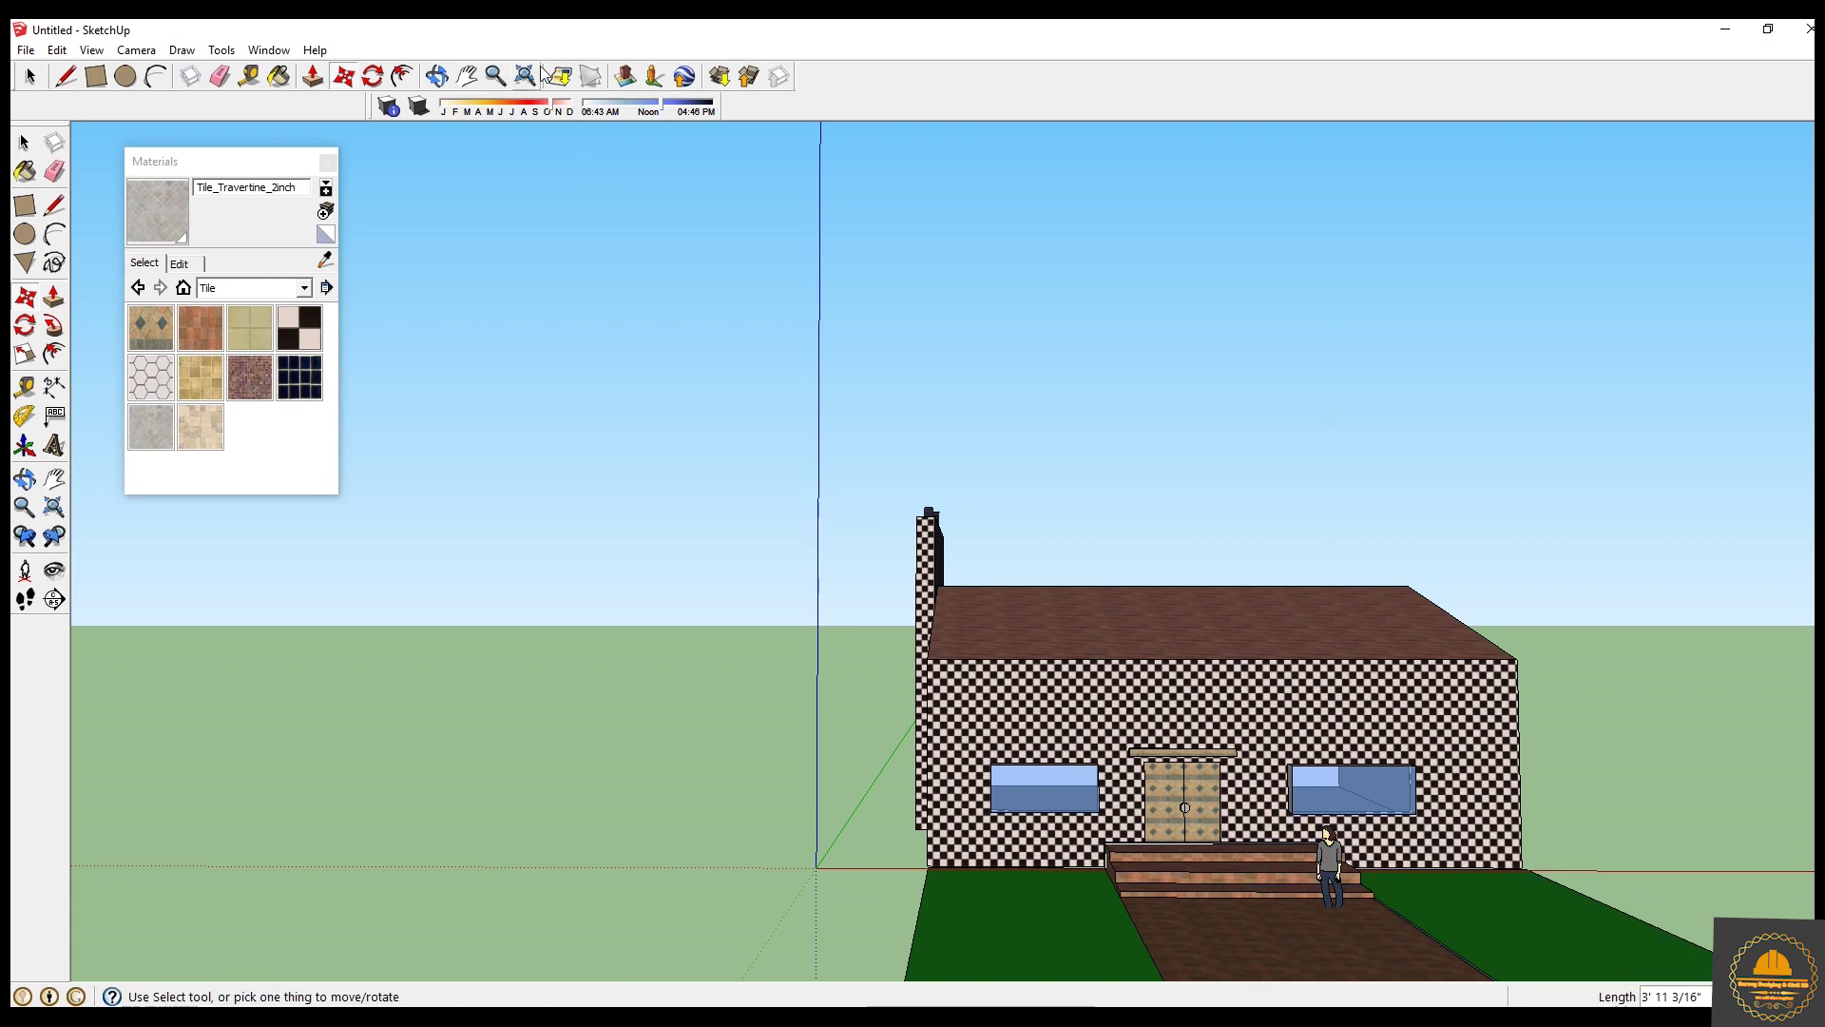
Paint the top and the side facing away from the door of the window right of the door with Tile_Navy.
click(436, 76)
scroll(1308, 815, down, 3)
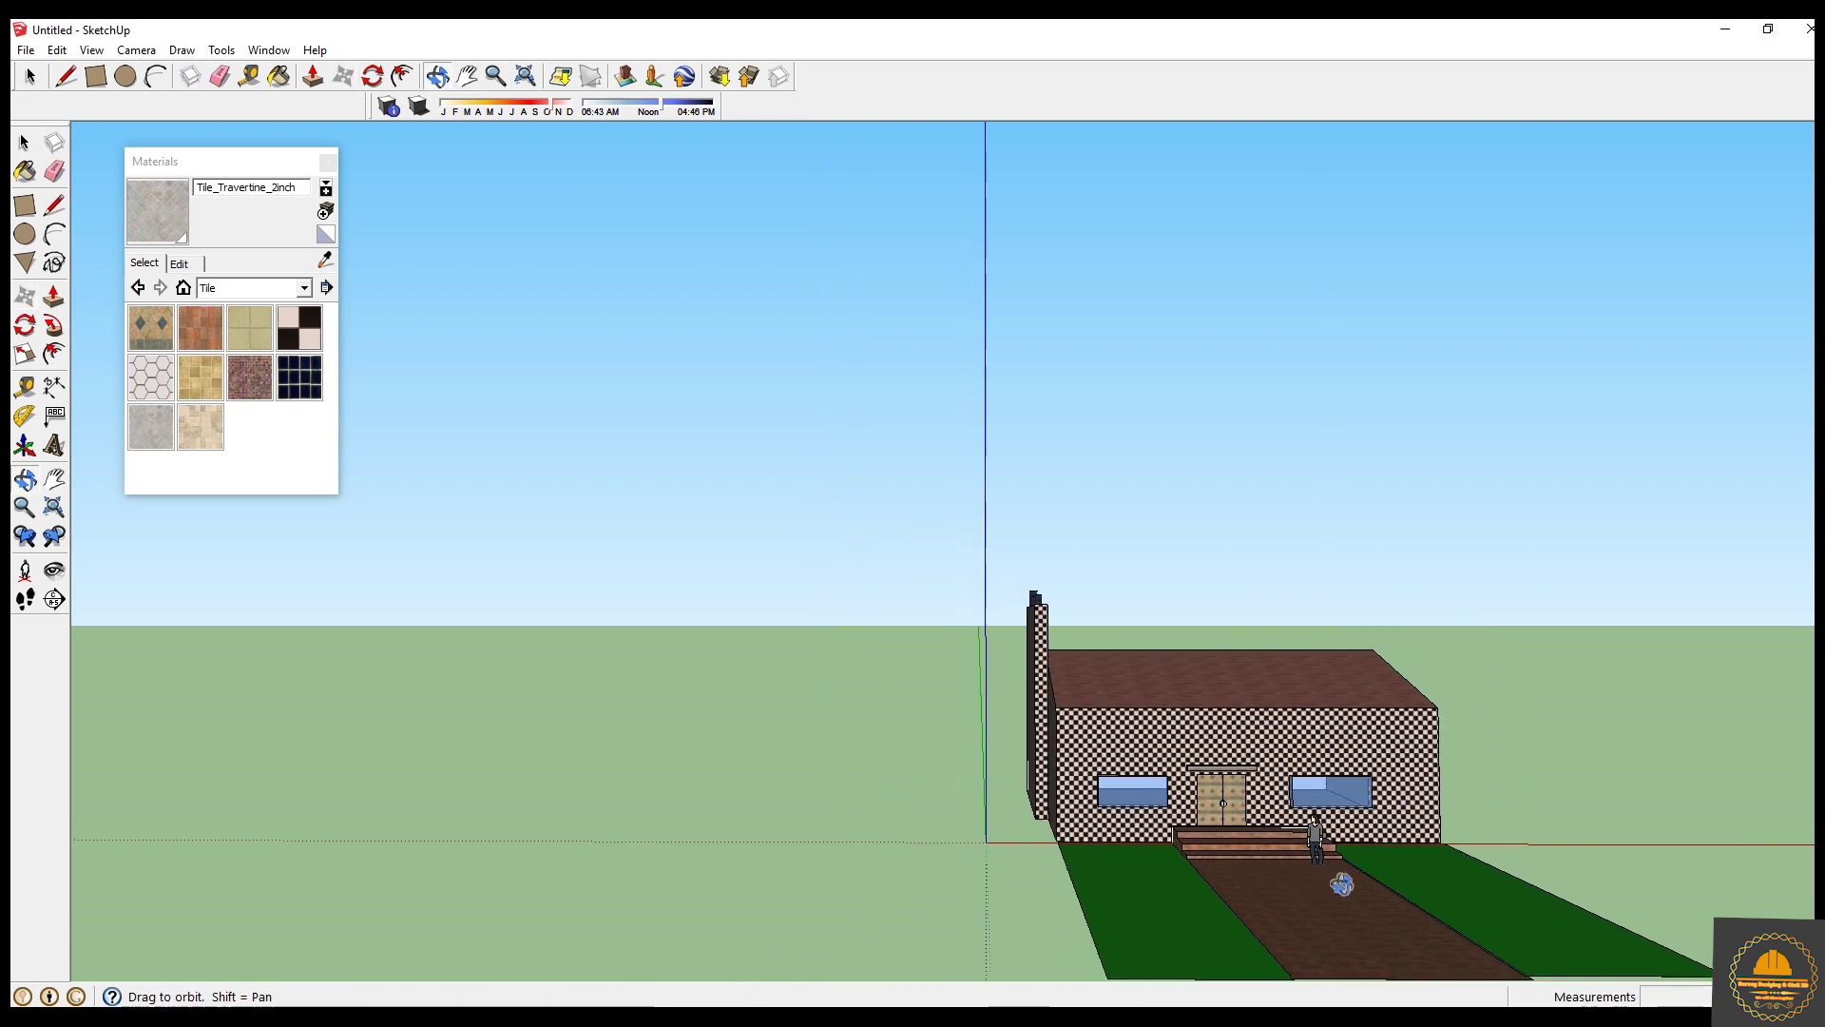
drag(1335, 876, 1220, 853)
scroll(1220, 853, up, 6)
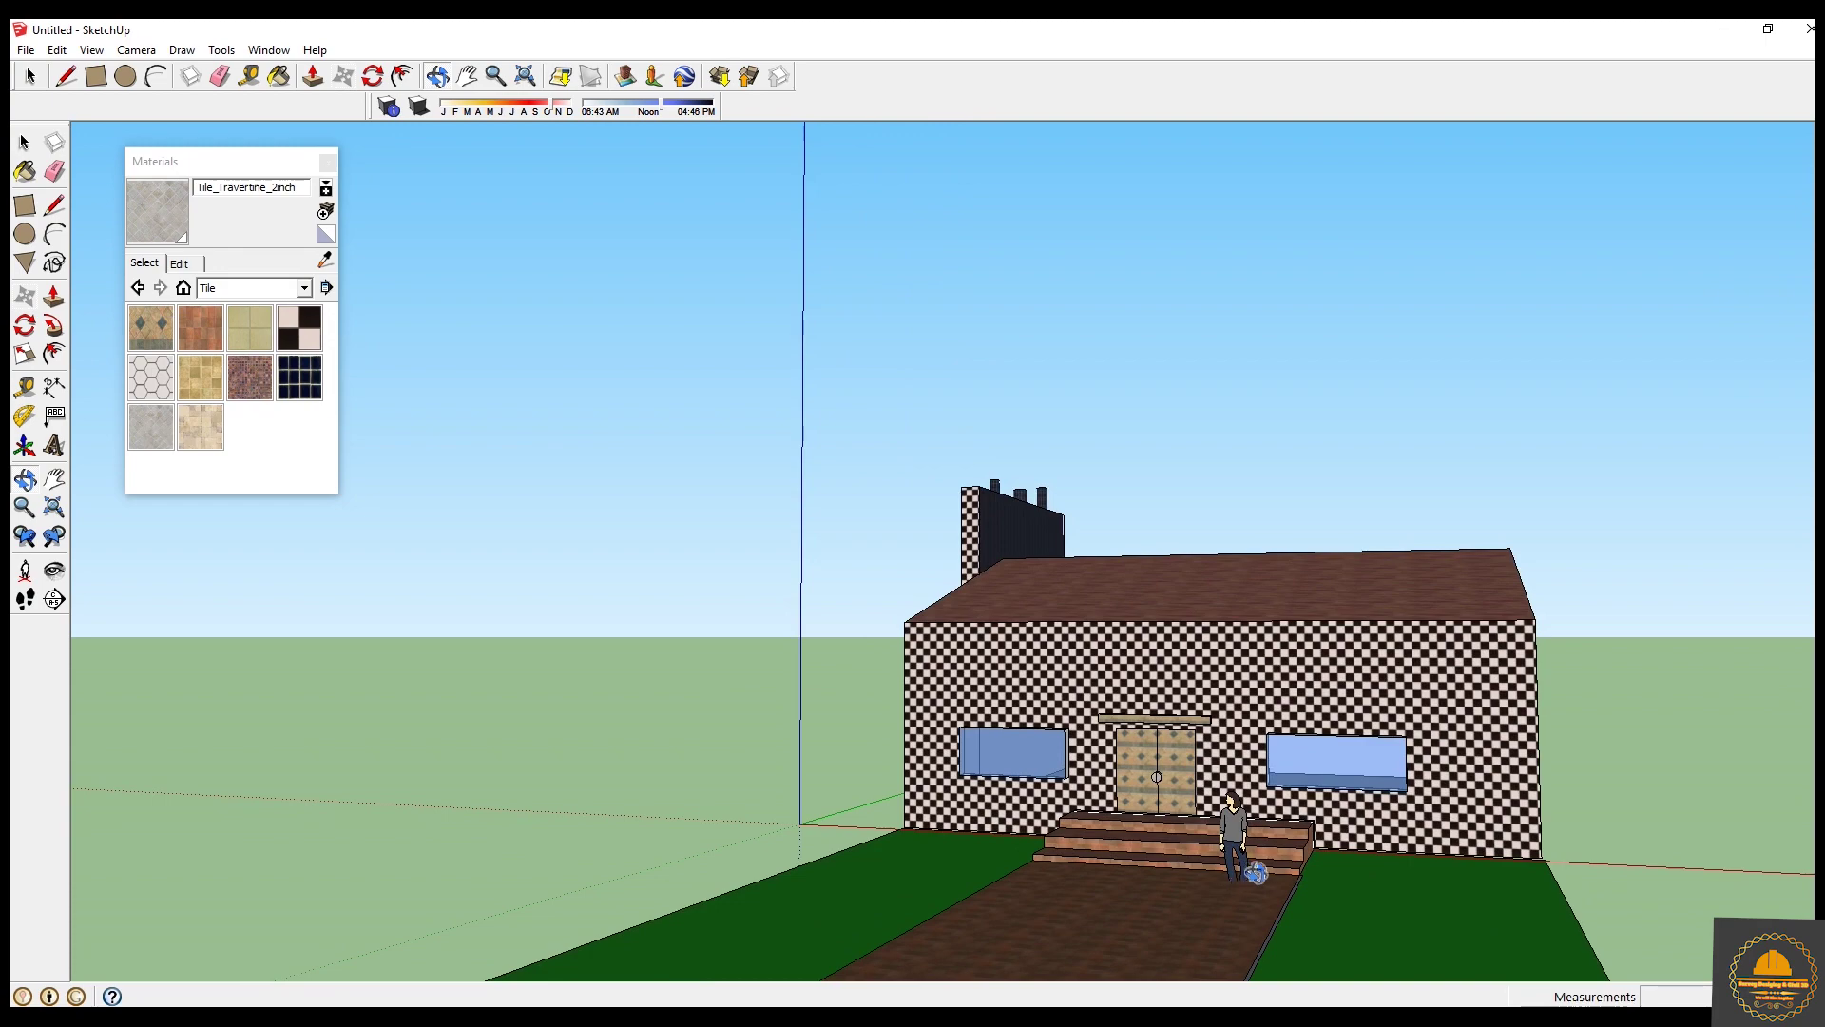
scroll(1256, 867, up, 1)
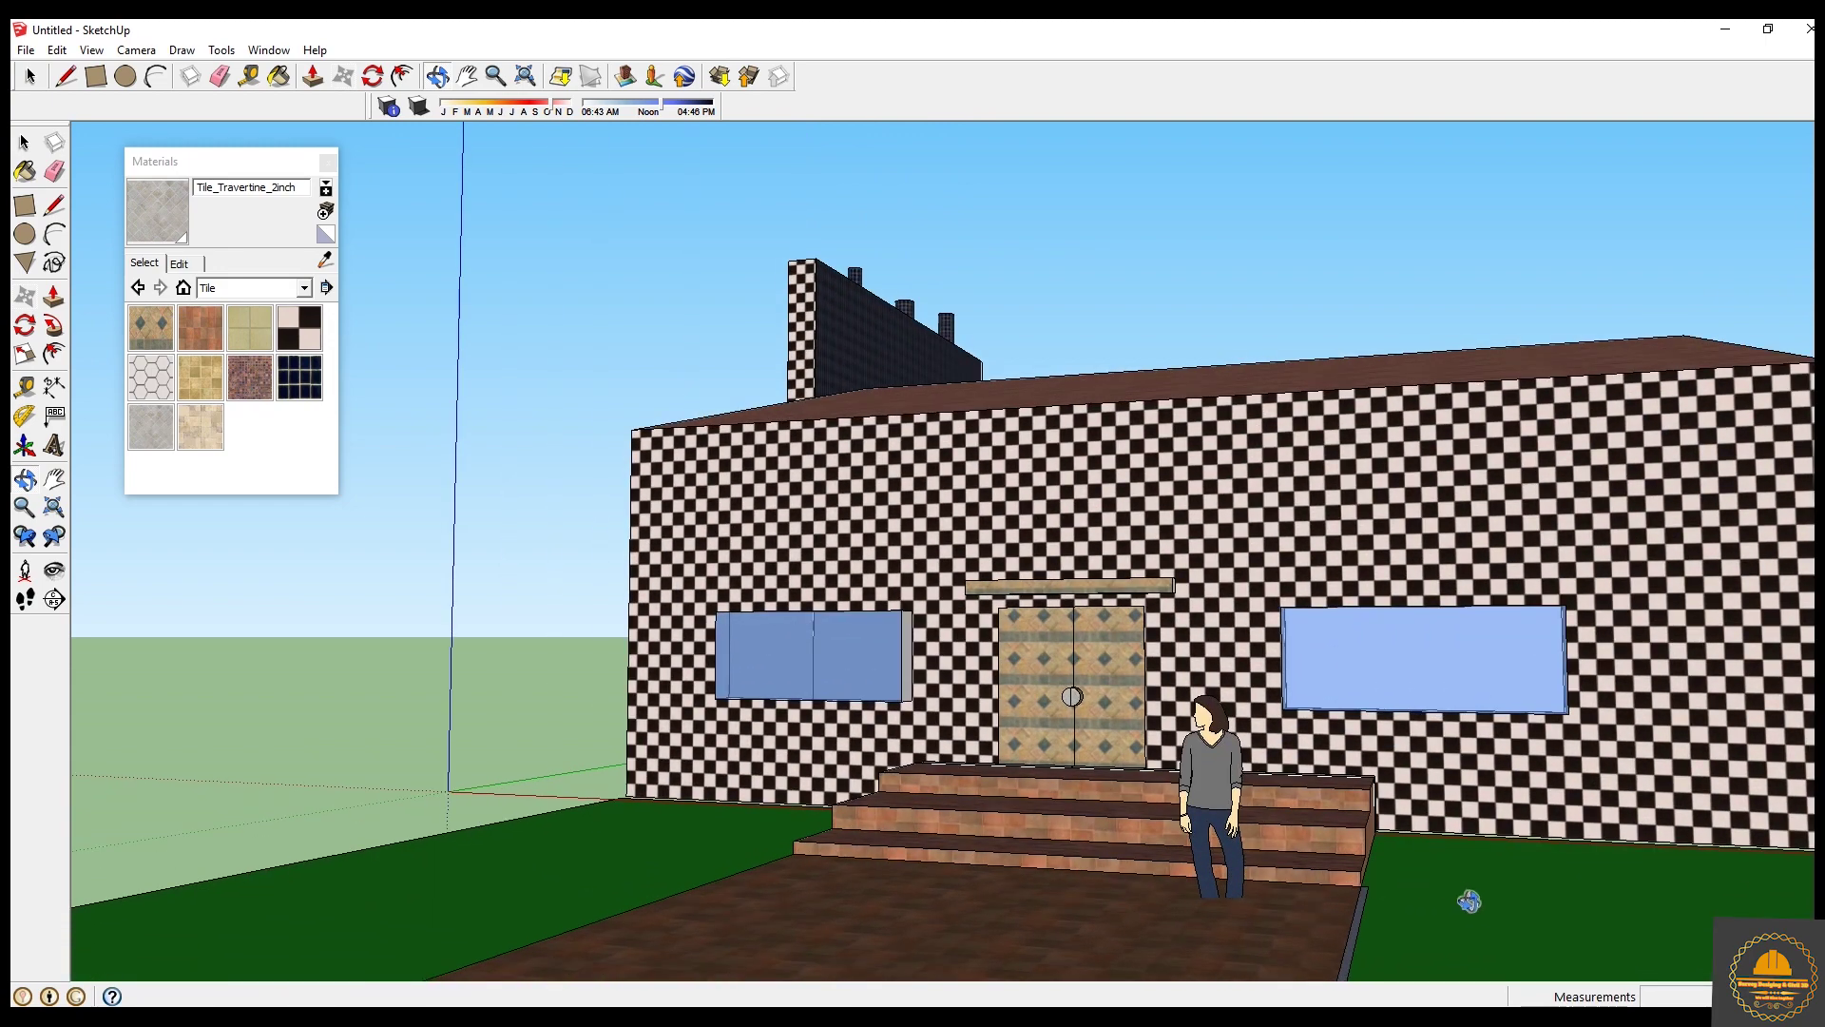
scroll(1469, 902, down, 1)
drag(1469, 889, 643, 379)
click(297, 376)
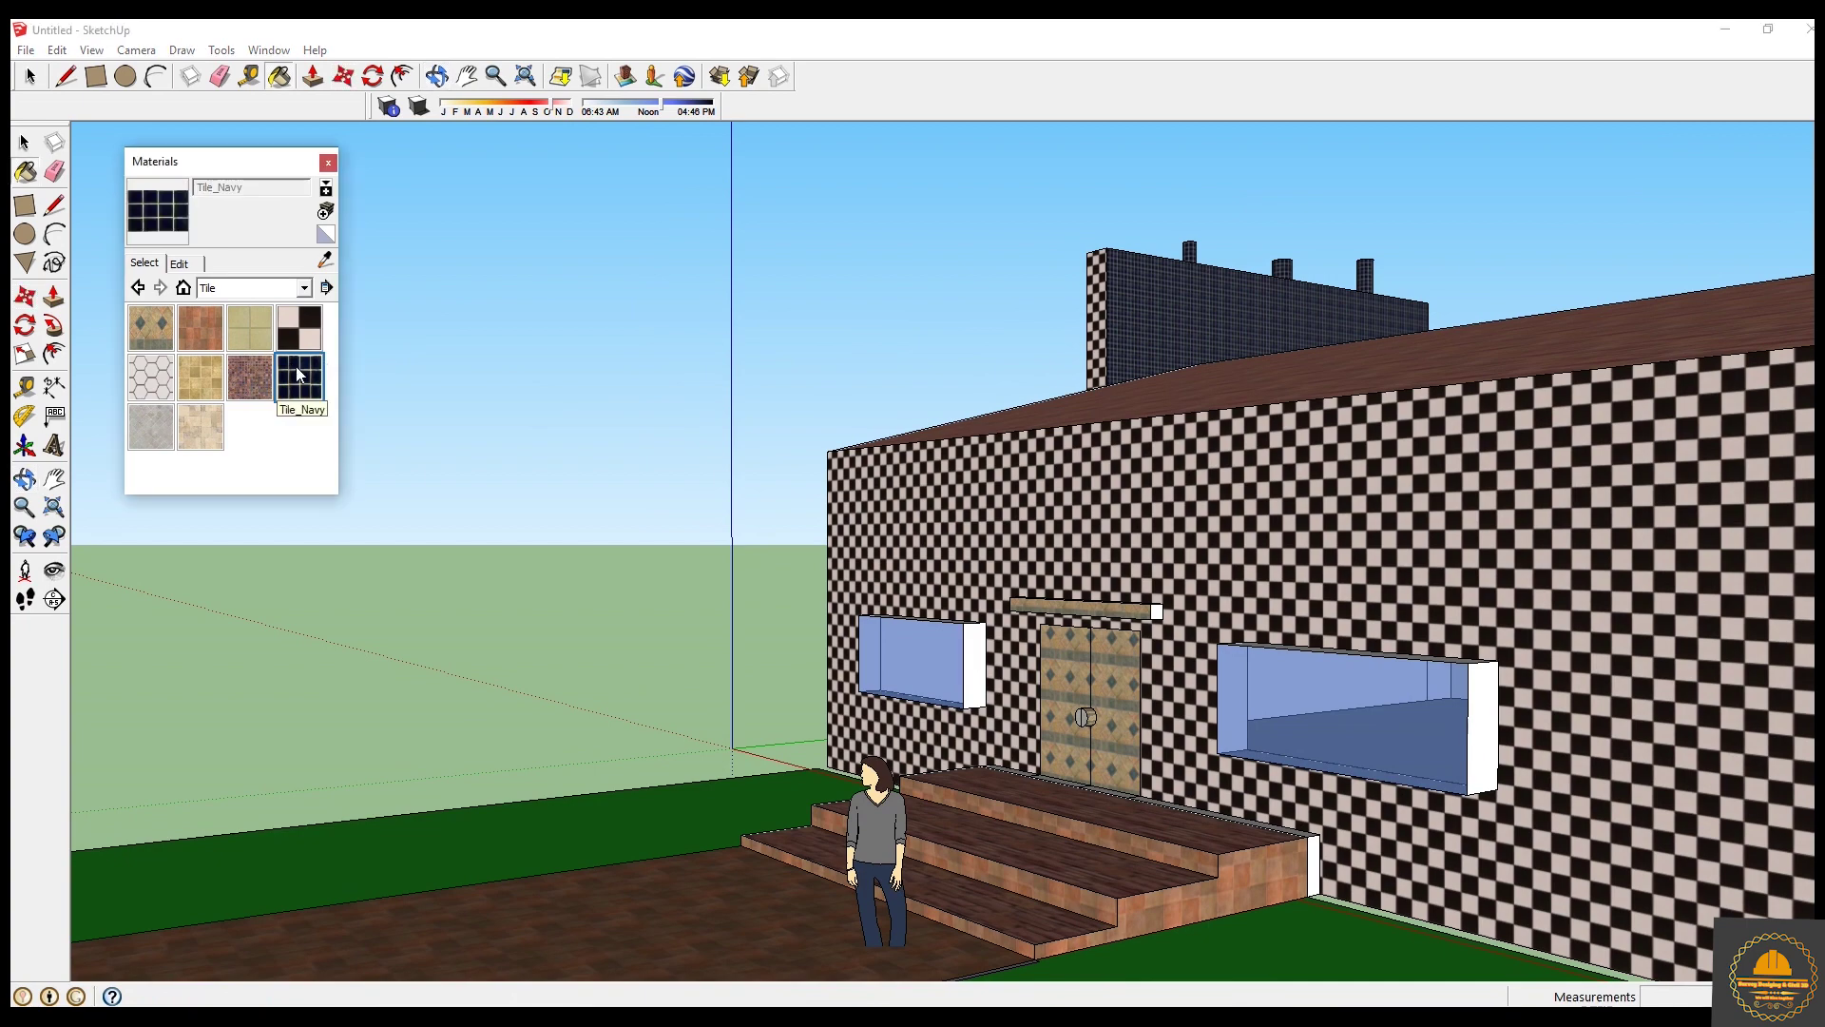
click(1485, 670)
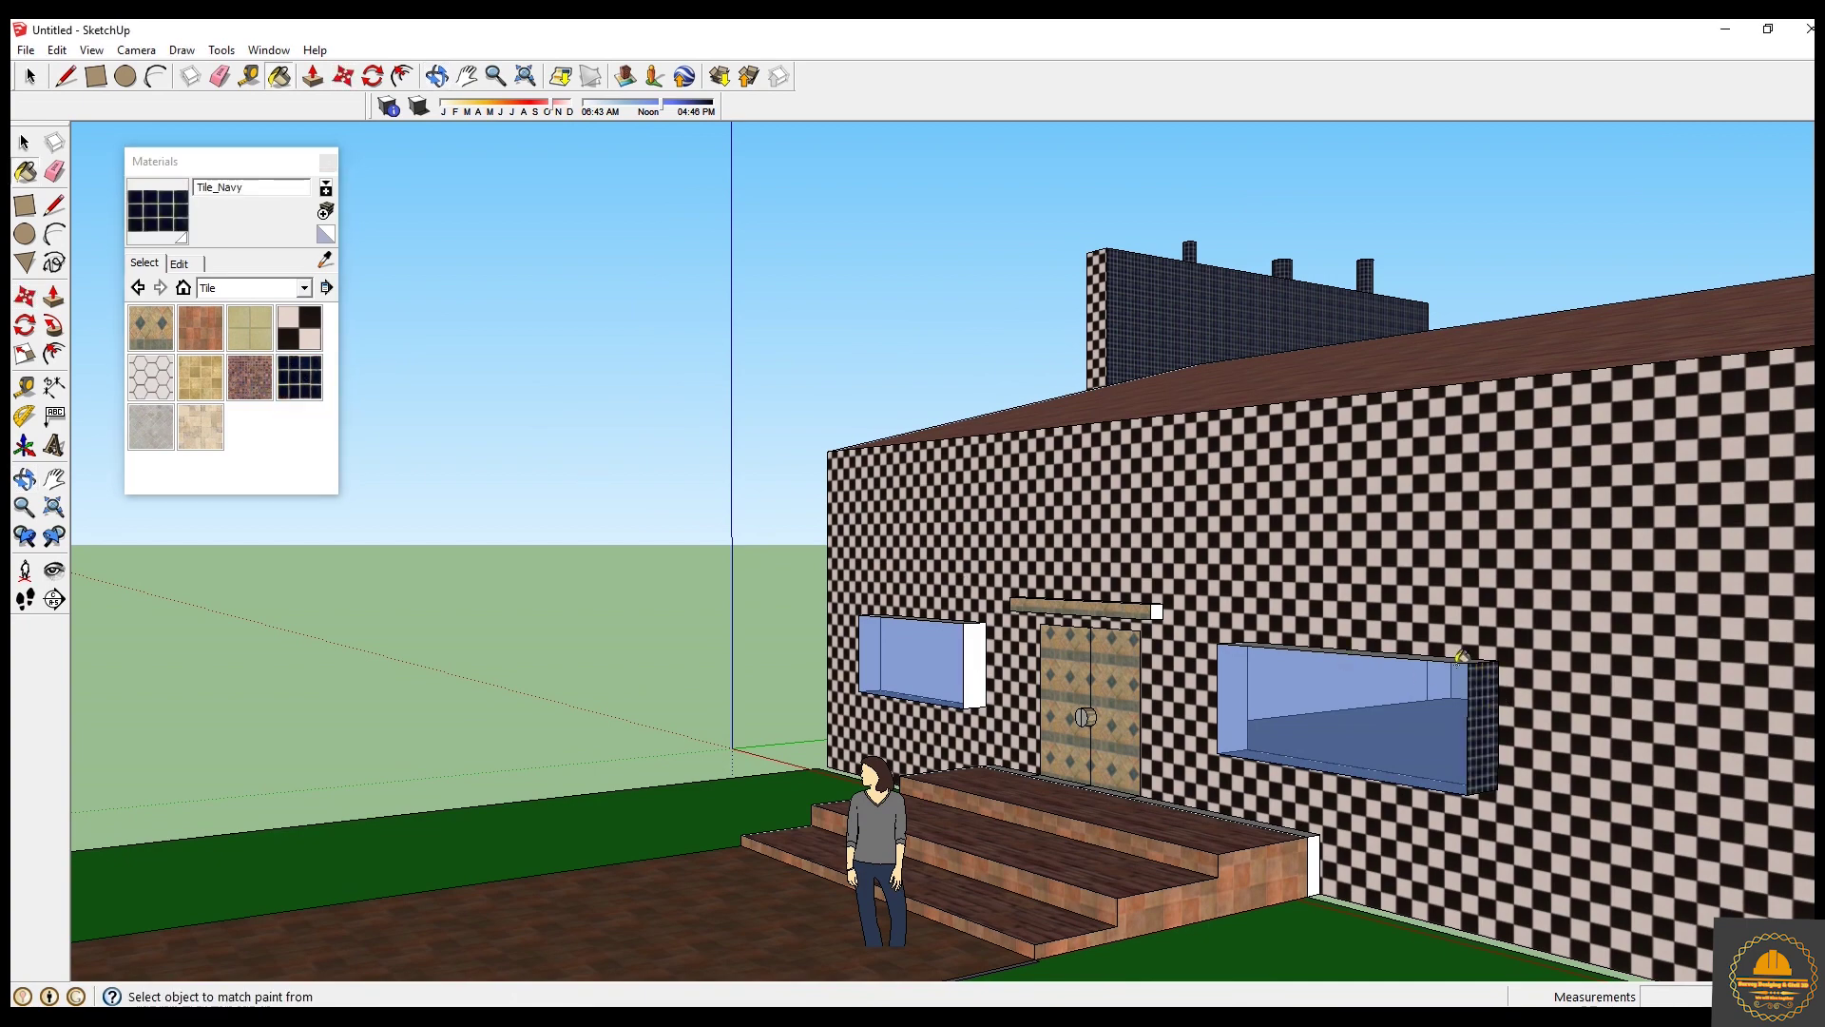
middle_drag(1226, 804, 1537, 677)
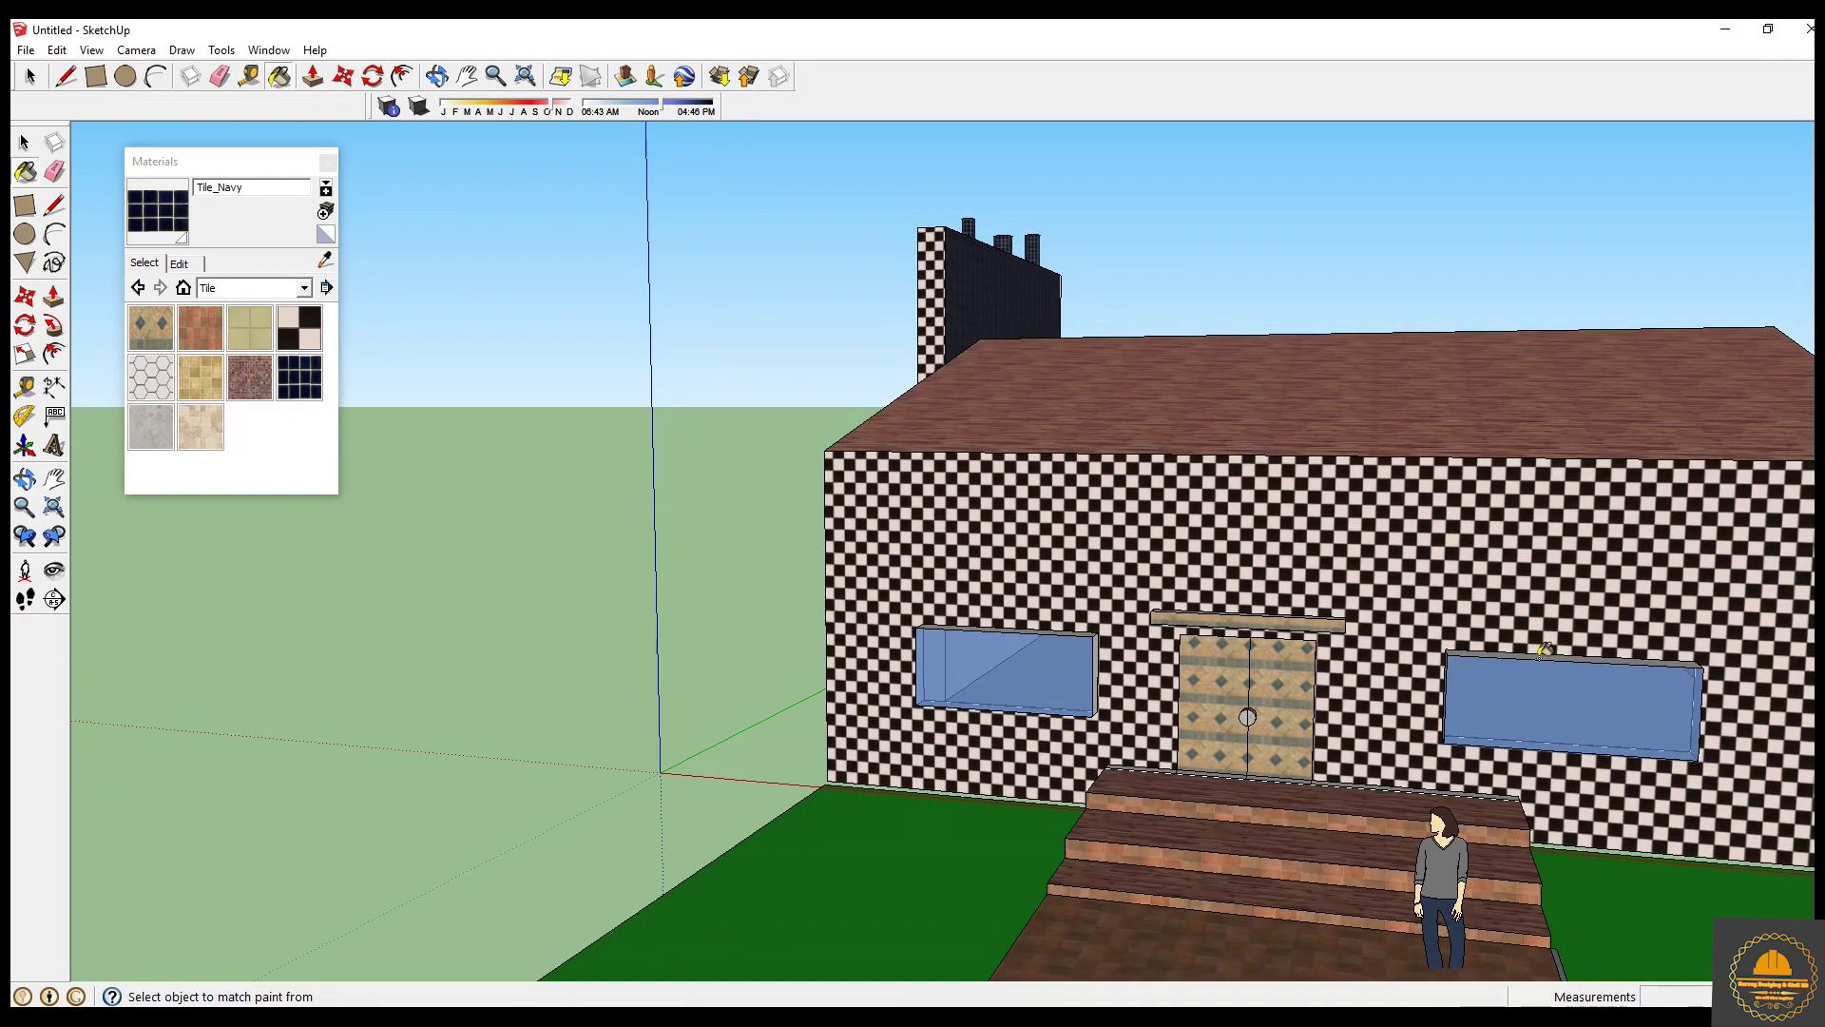
click(1525, 653)
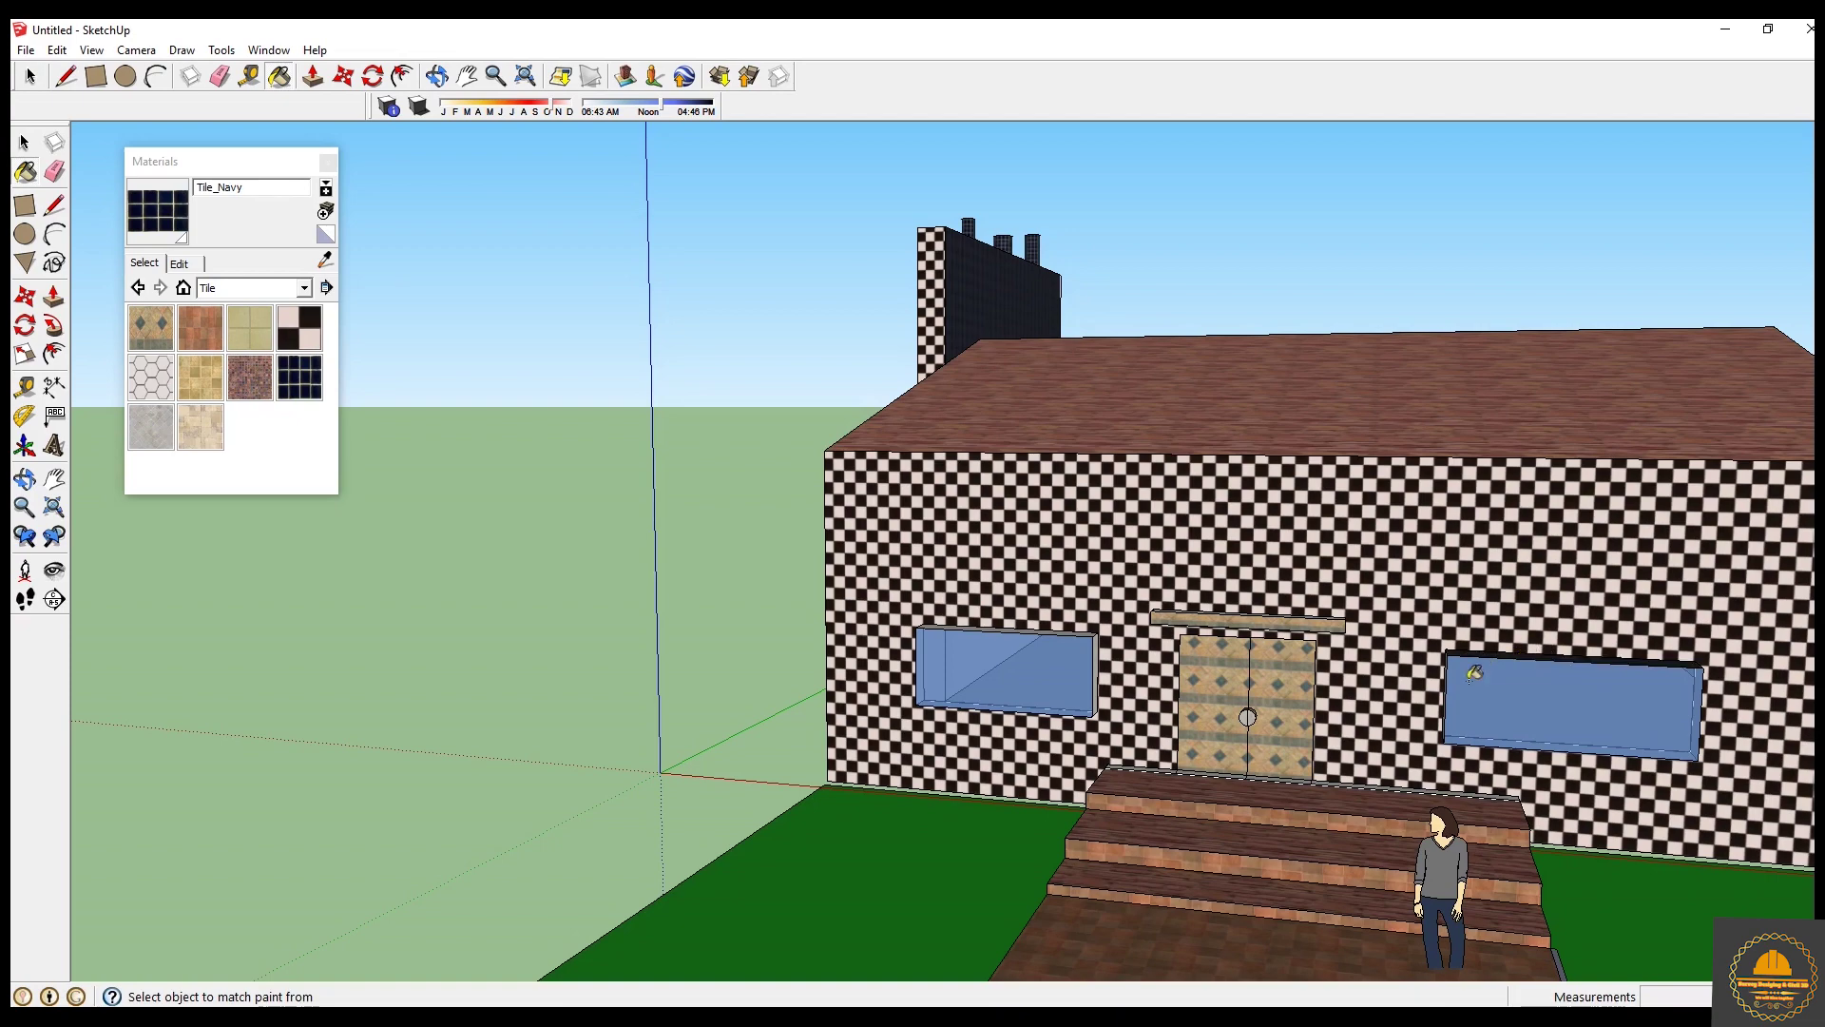
Paint the door-facing side and the top of the window left of the door with Tile_Navy.
scroll(1473, 672, up, 4)
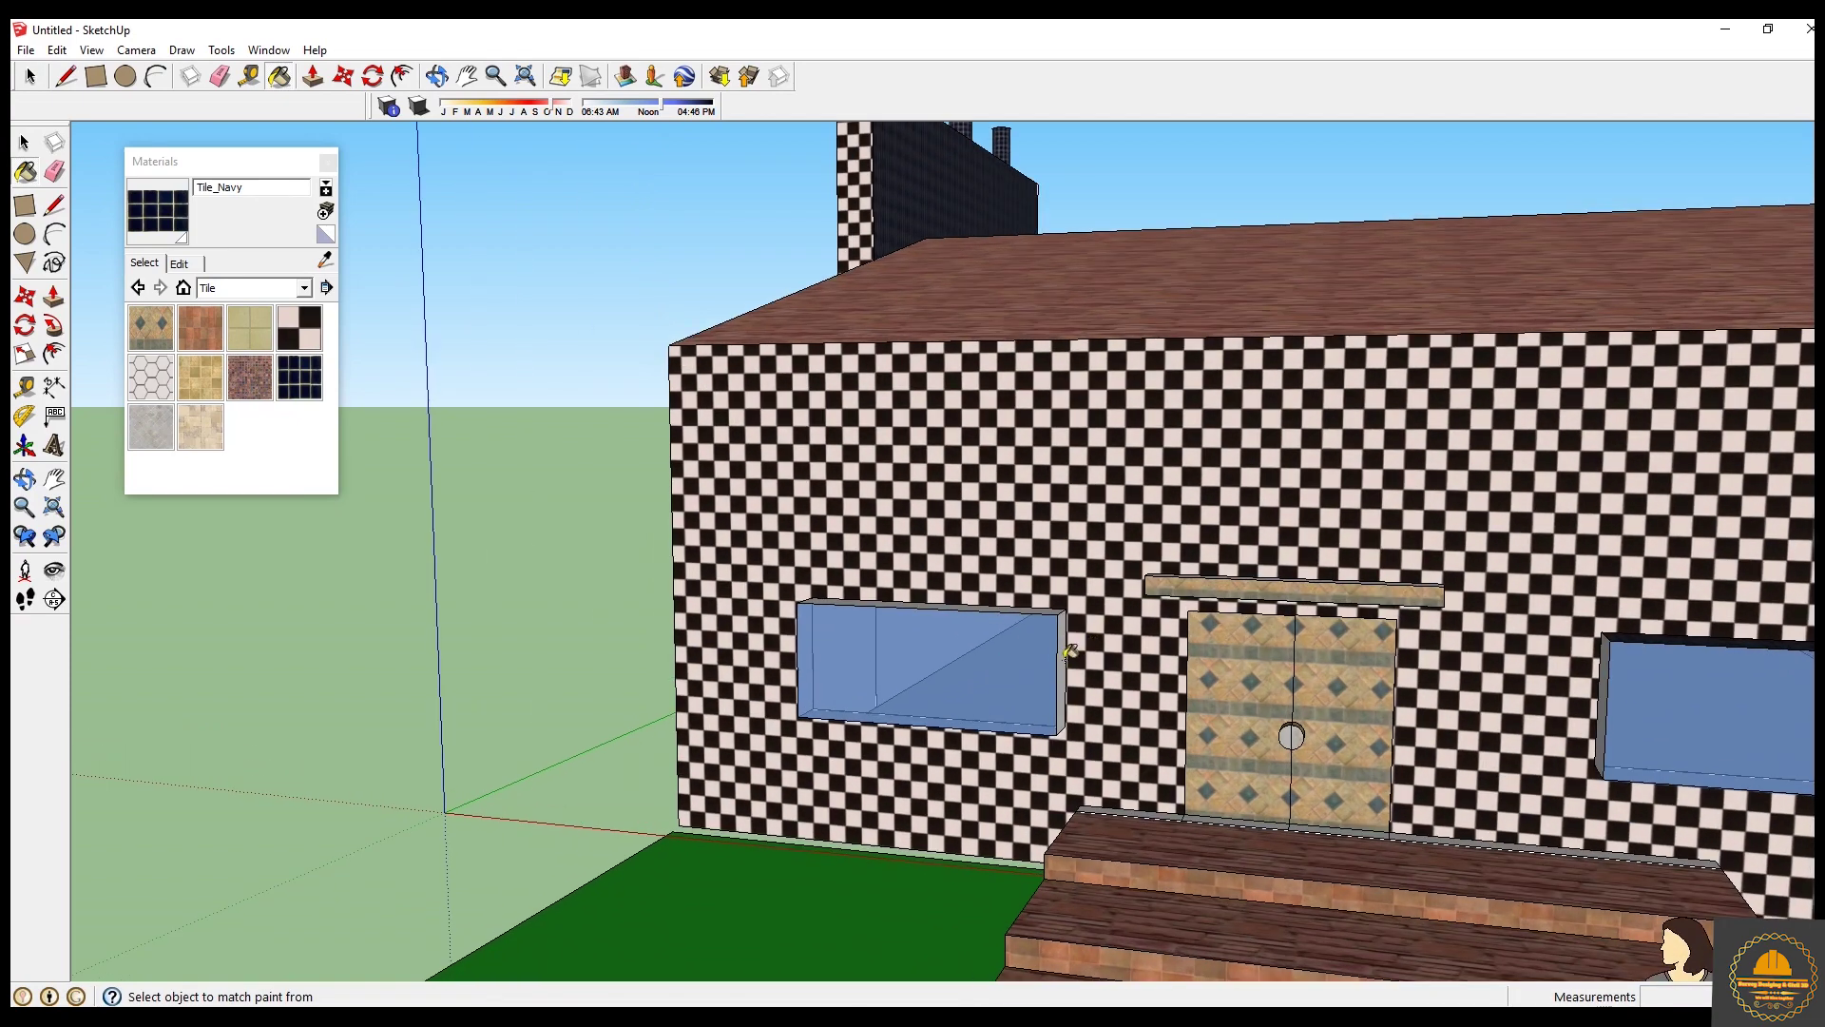
click(1062, 622)
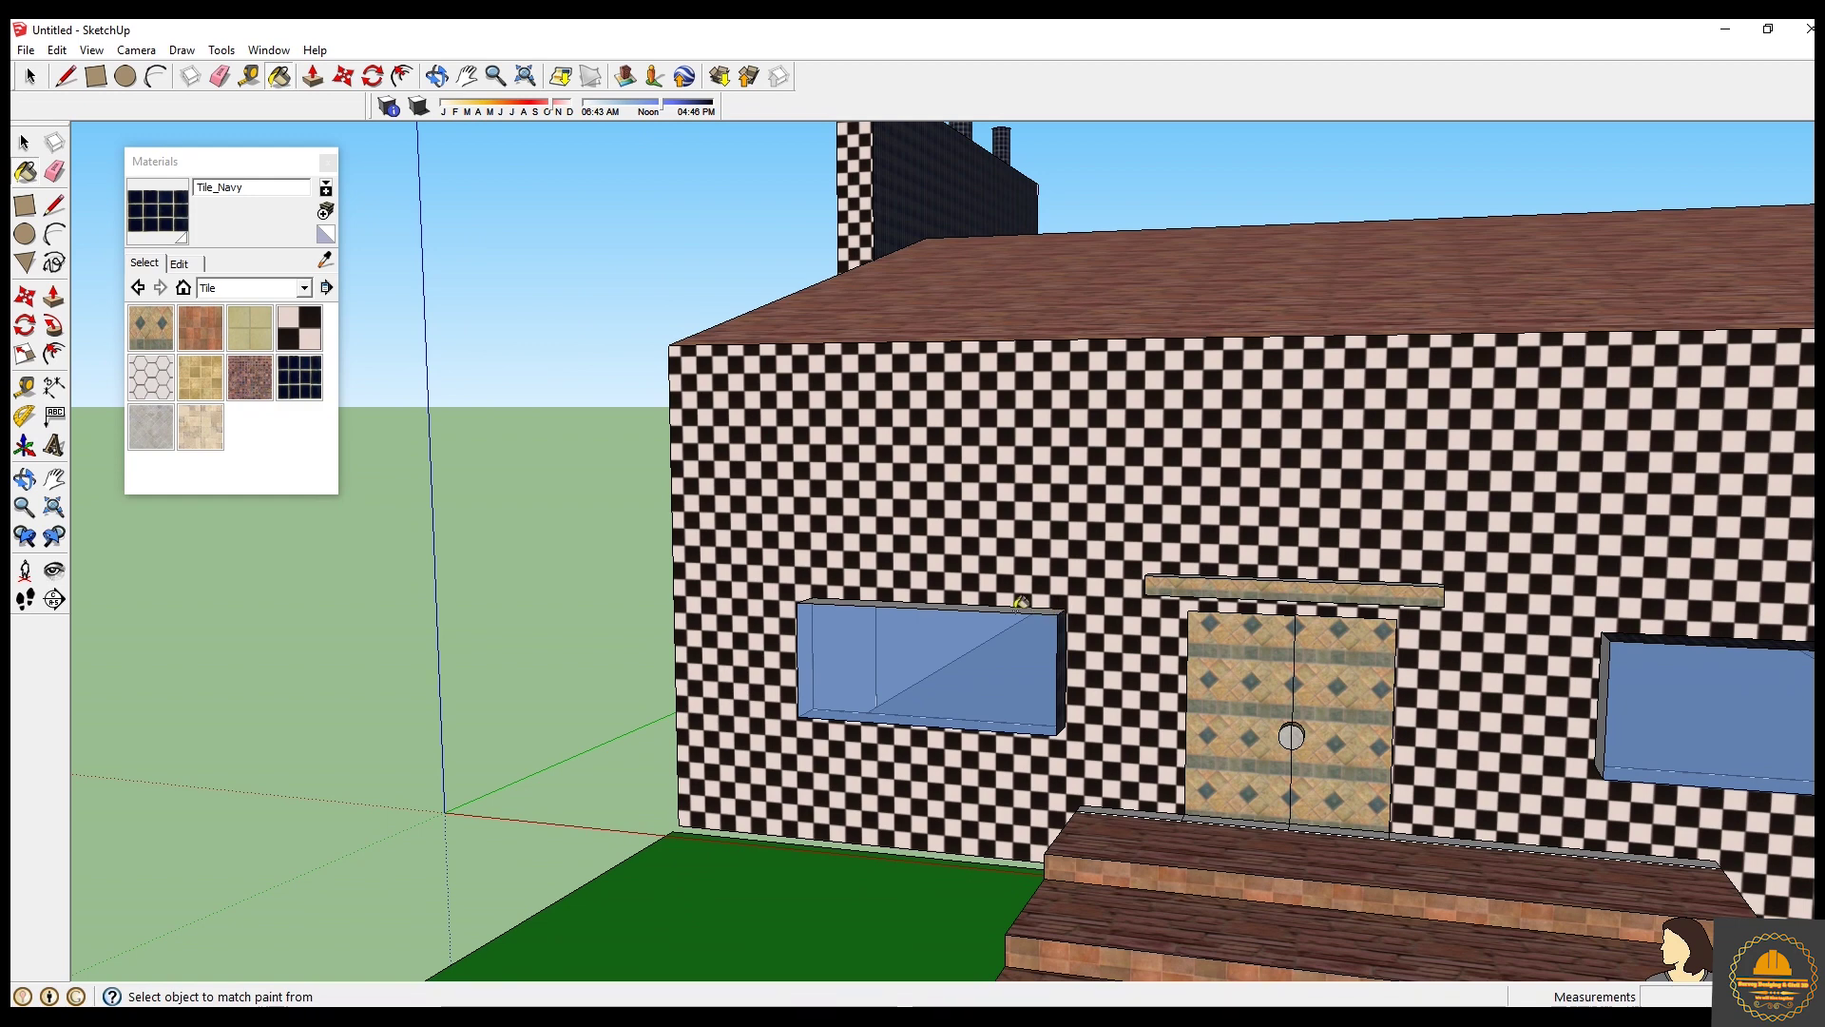
scroll(1036, 601, up, 2)
click(1023, 593)
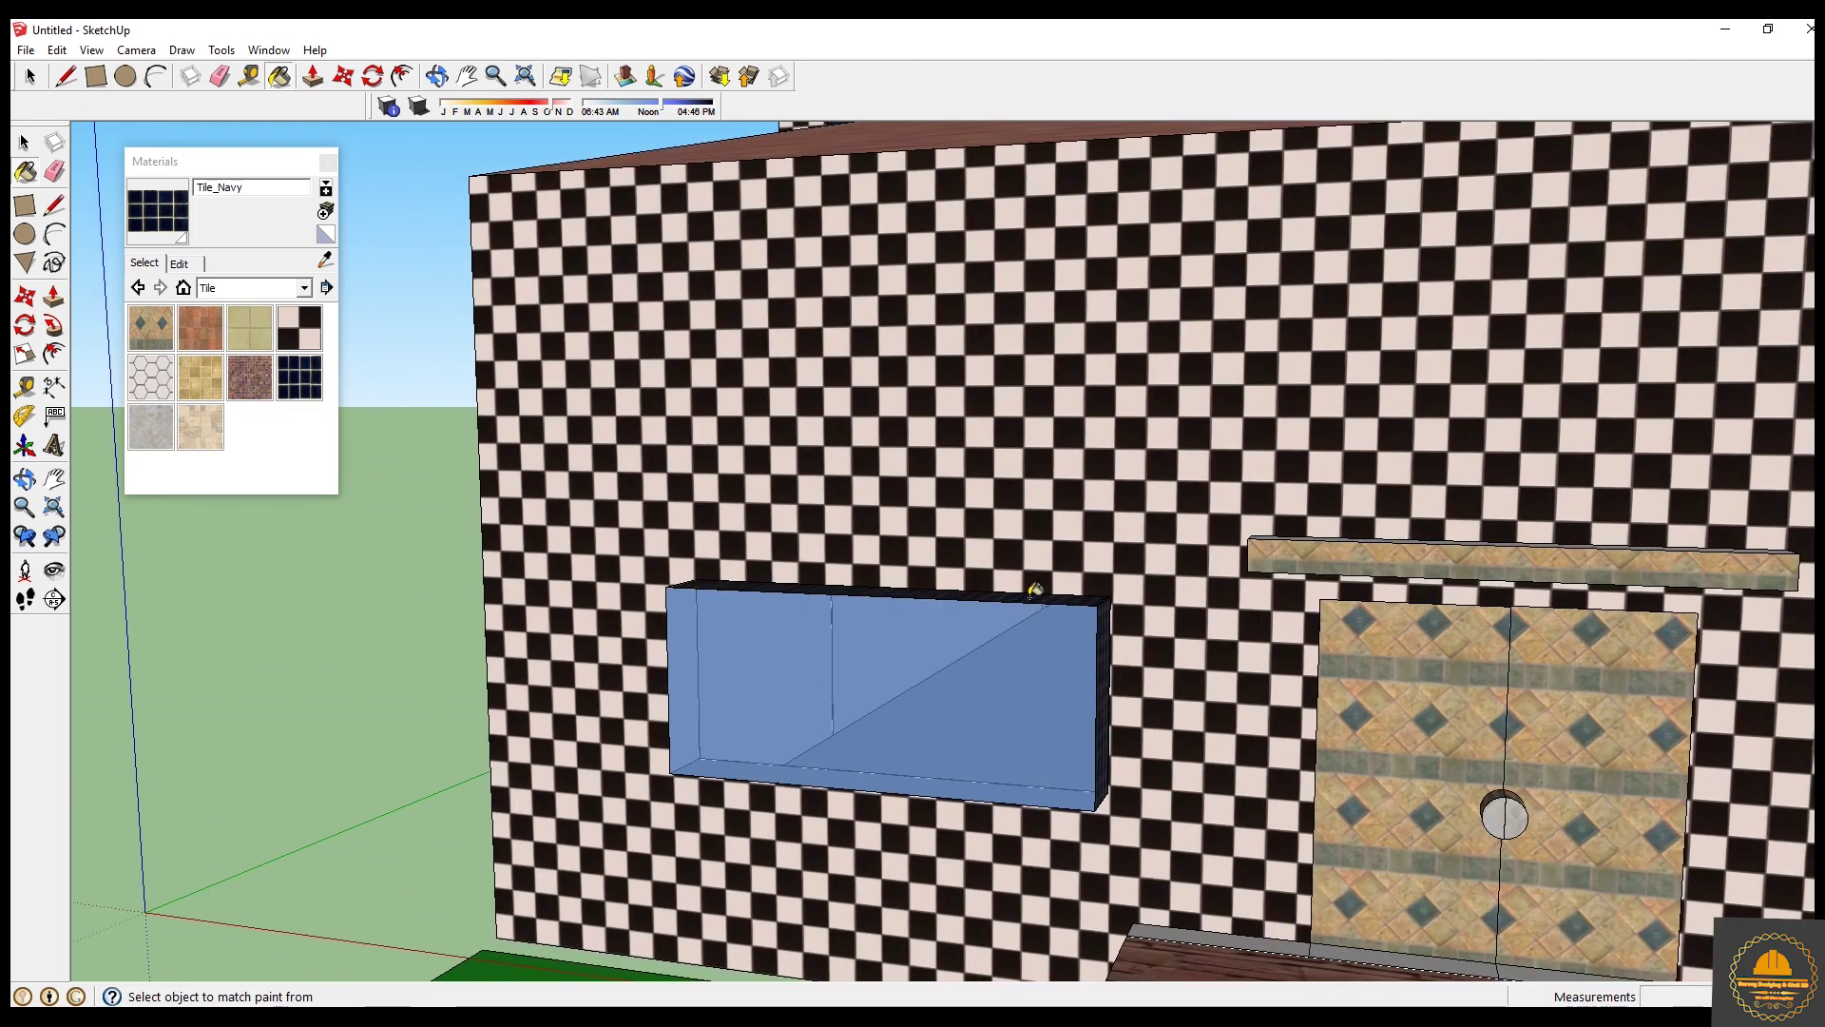
Paint the door-facing side of the window right of the door with Tile_Navy.
middle_drag(1499, 704, 1791, 624)
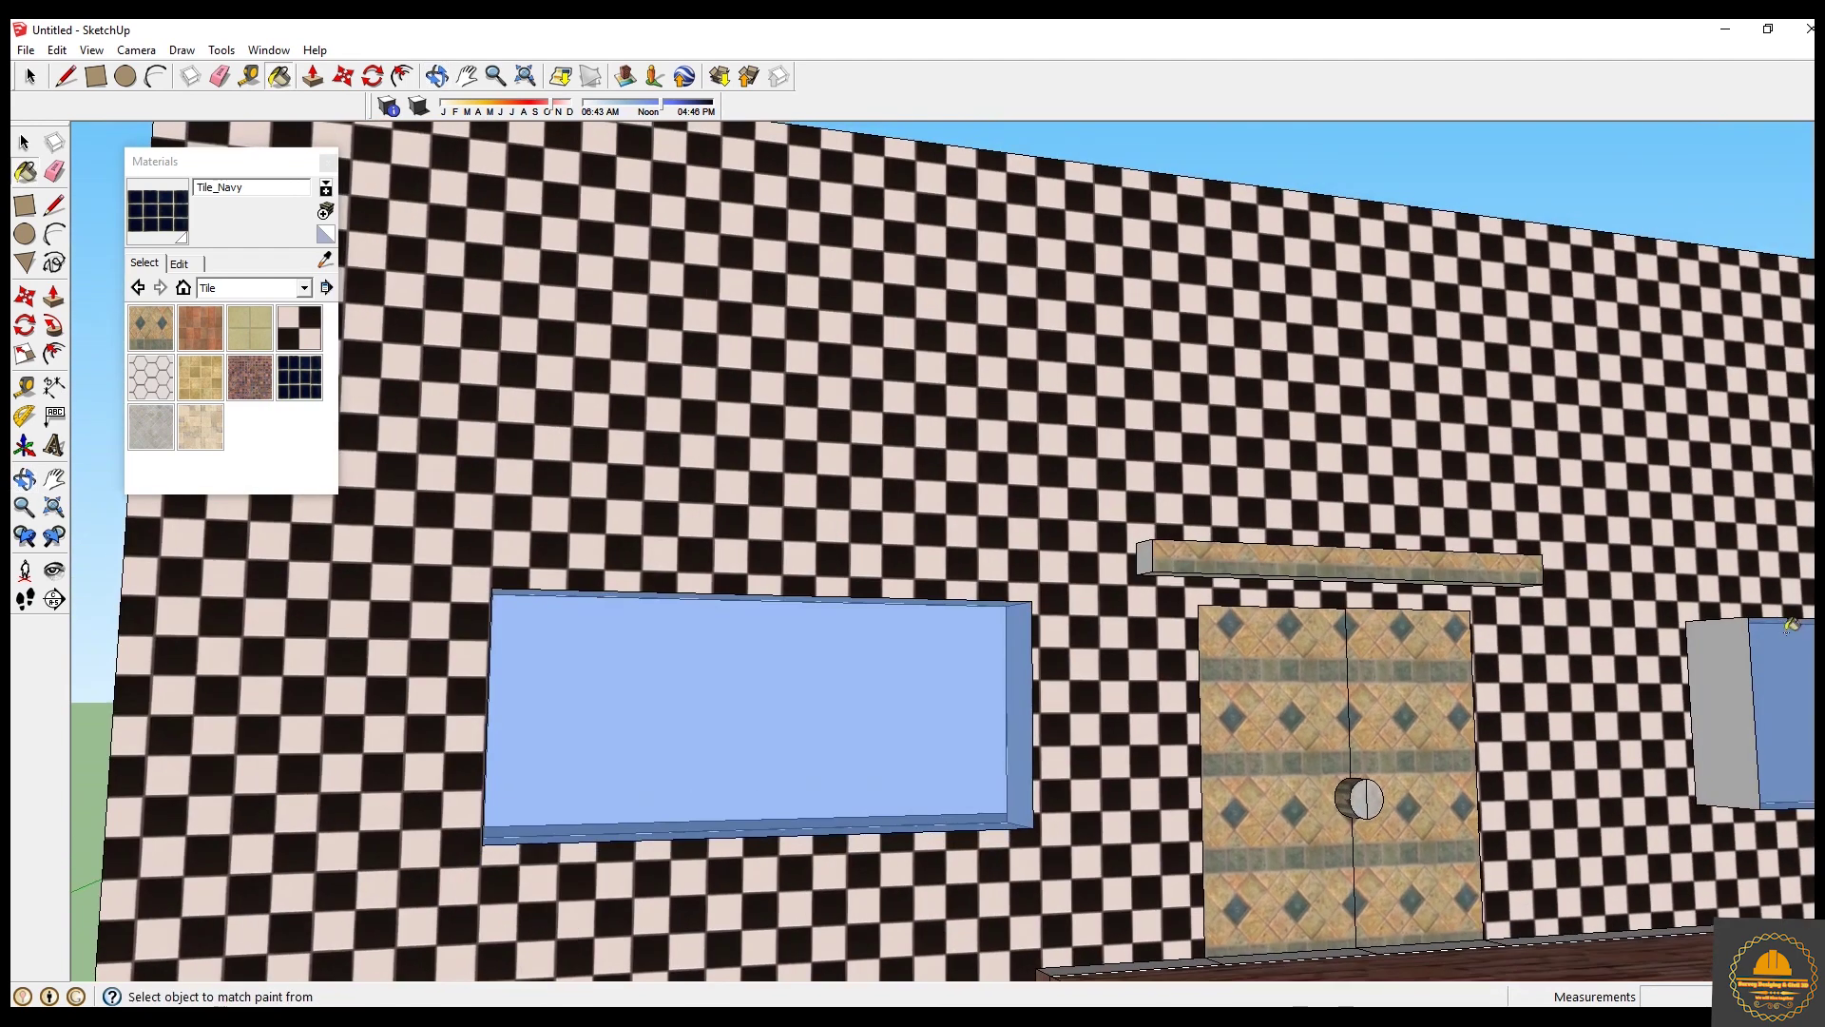
click(1737, 679)
scroll(1545, 765, down, 3)
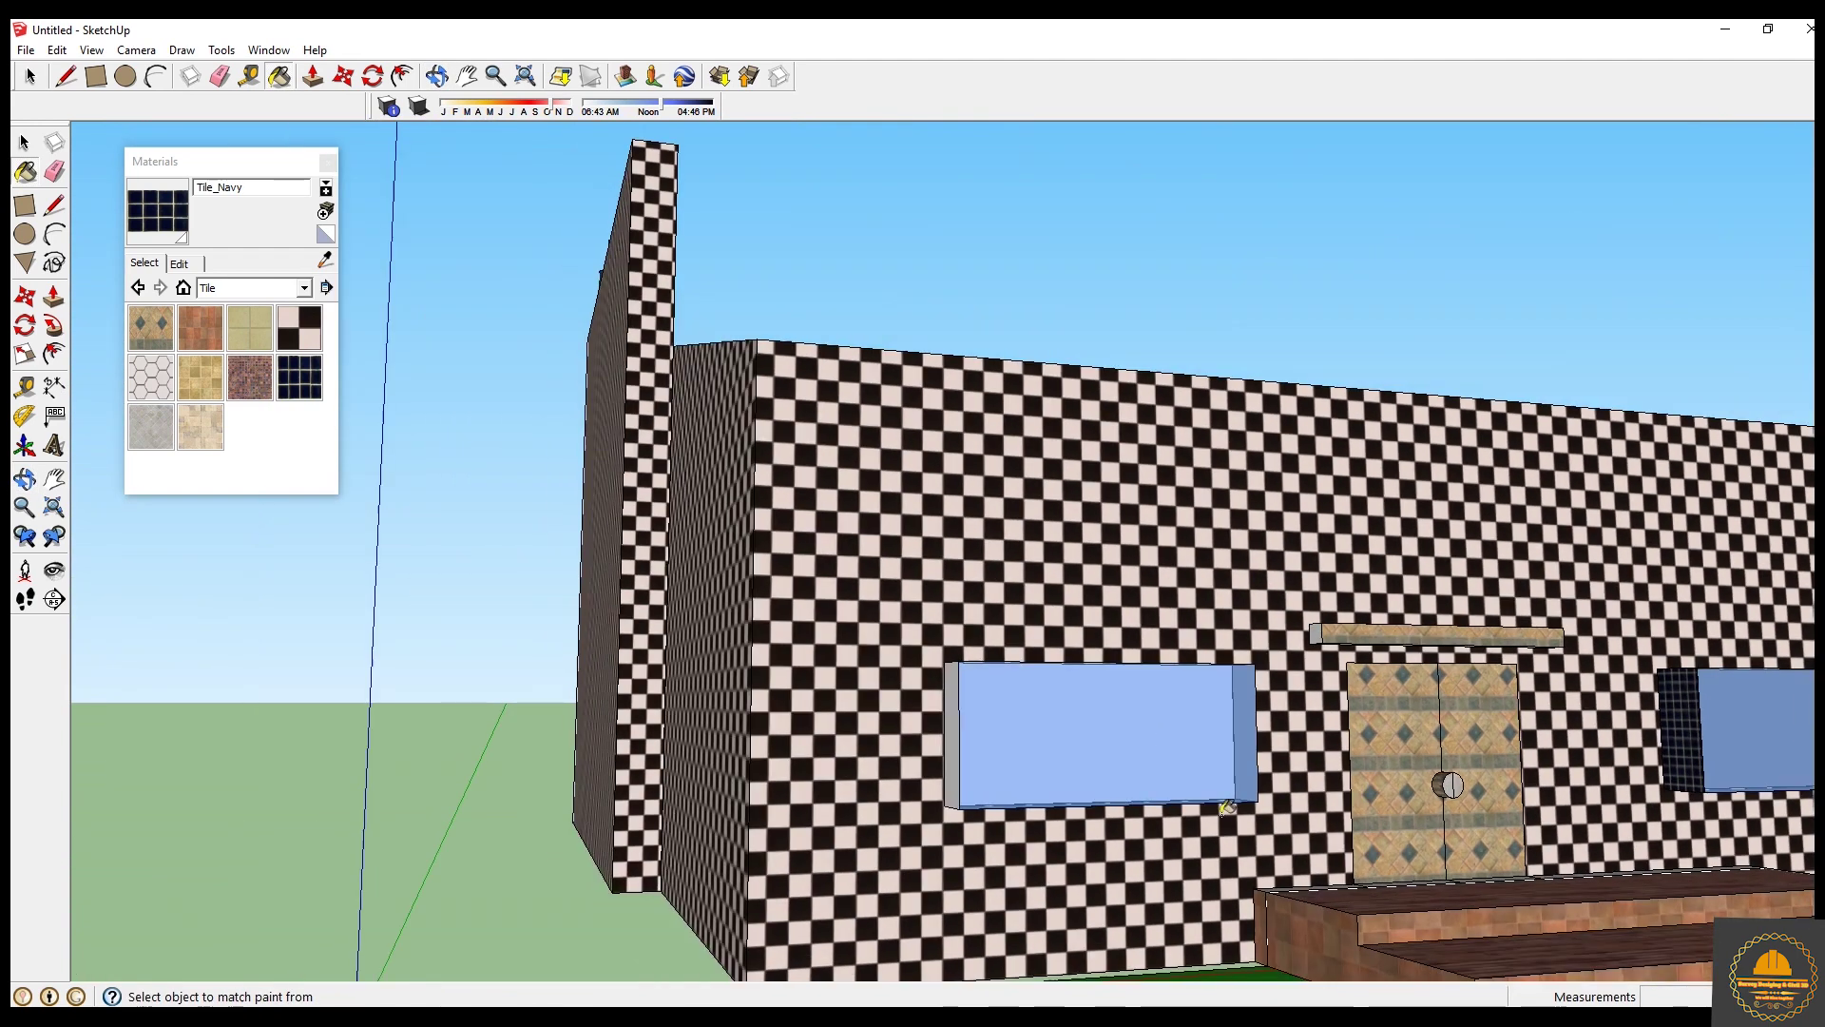
Paint the left window's side facing away from the door with Tile_Navy, and the top of the ledge above the door with Tile_Border_Travertine.
click(959, 737)
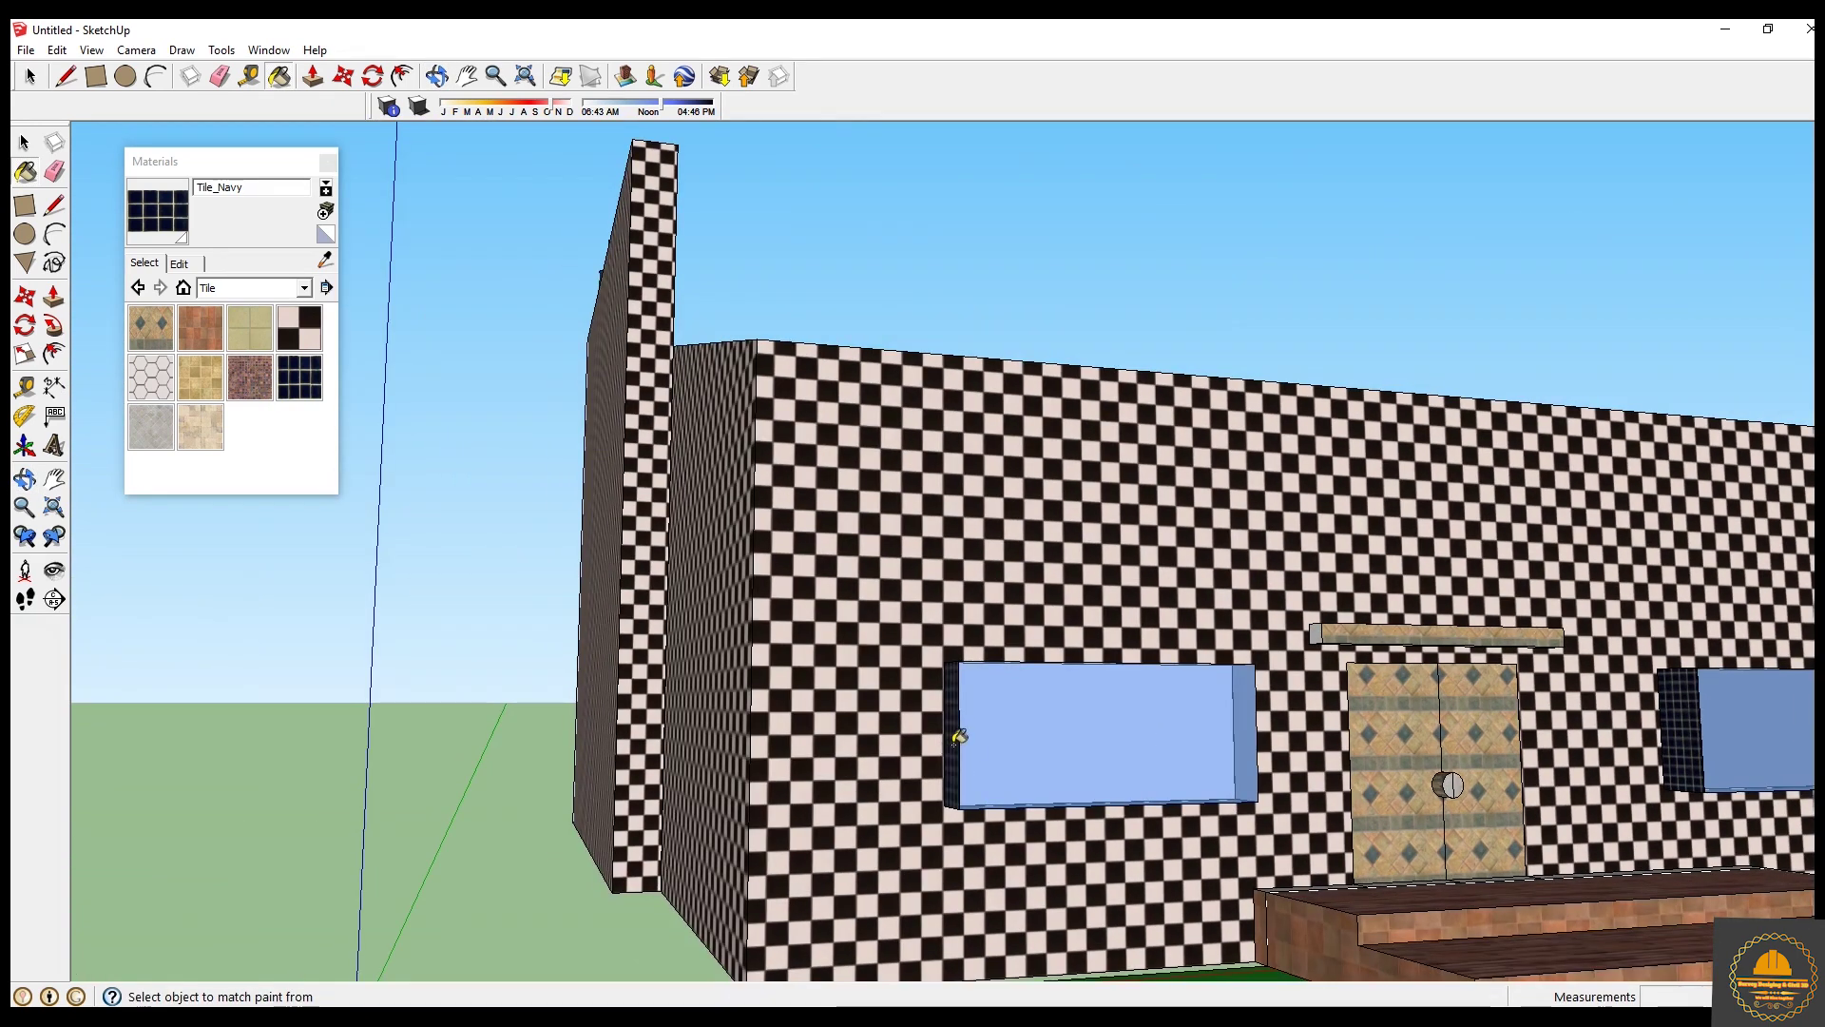
scroll(1179, 728, down, 4)
mouse_move(1310, 756)
middle_down()
mouse_move(795, 774)
mouse_move(750, 835)
mouse_move(785, 726)
mouse_move(1255, 831)
mouse_move(979, 820)
middle_up()
middle_drag(1441, 731, 1182, 737)
scroll(1182, 737, up, 5)
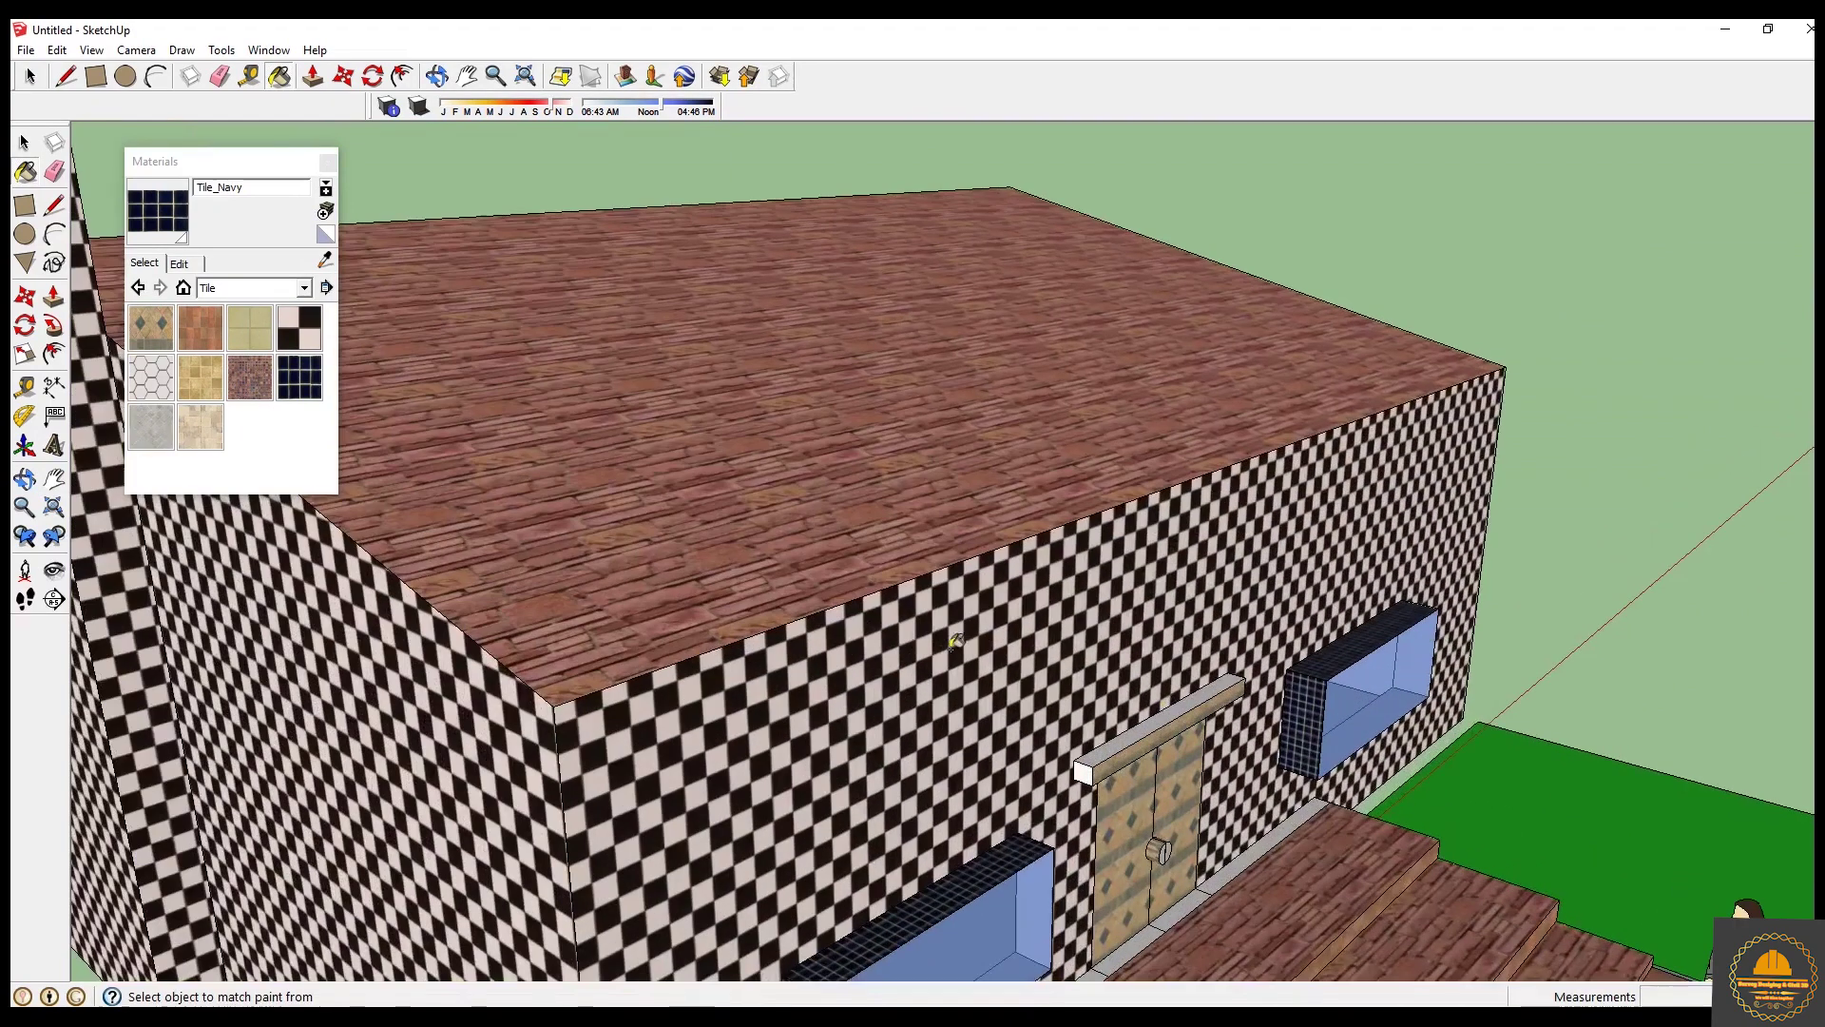
click(150, 327)
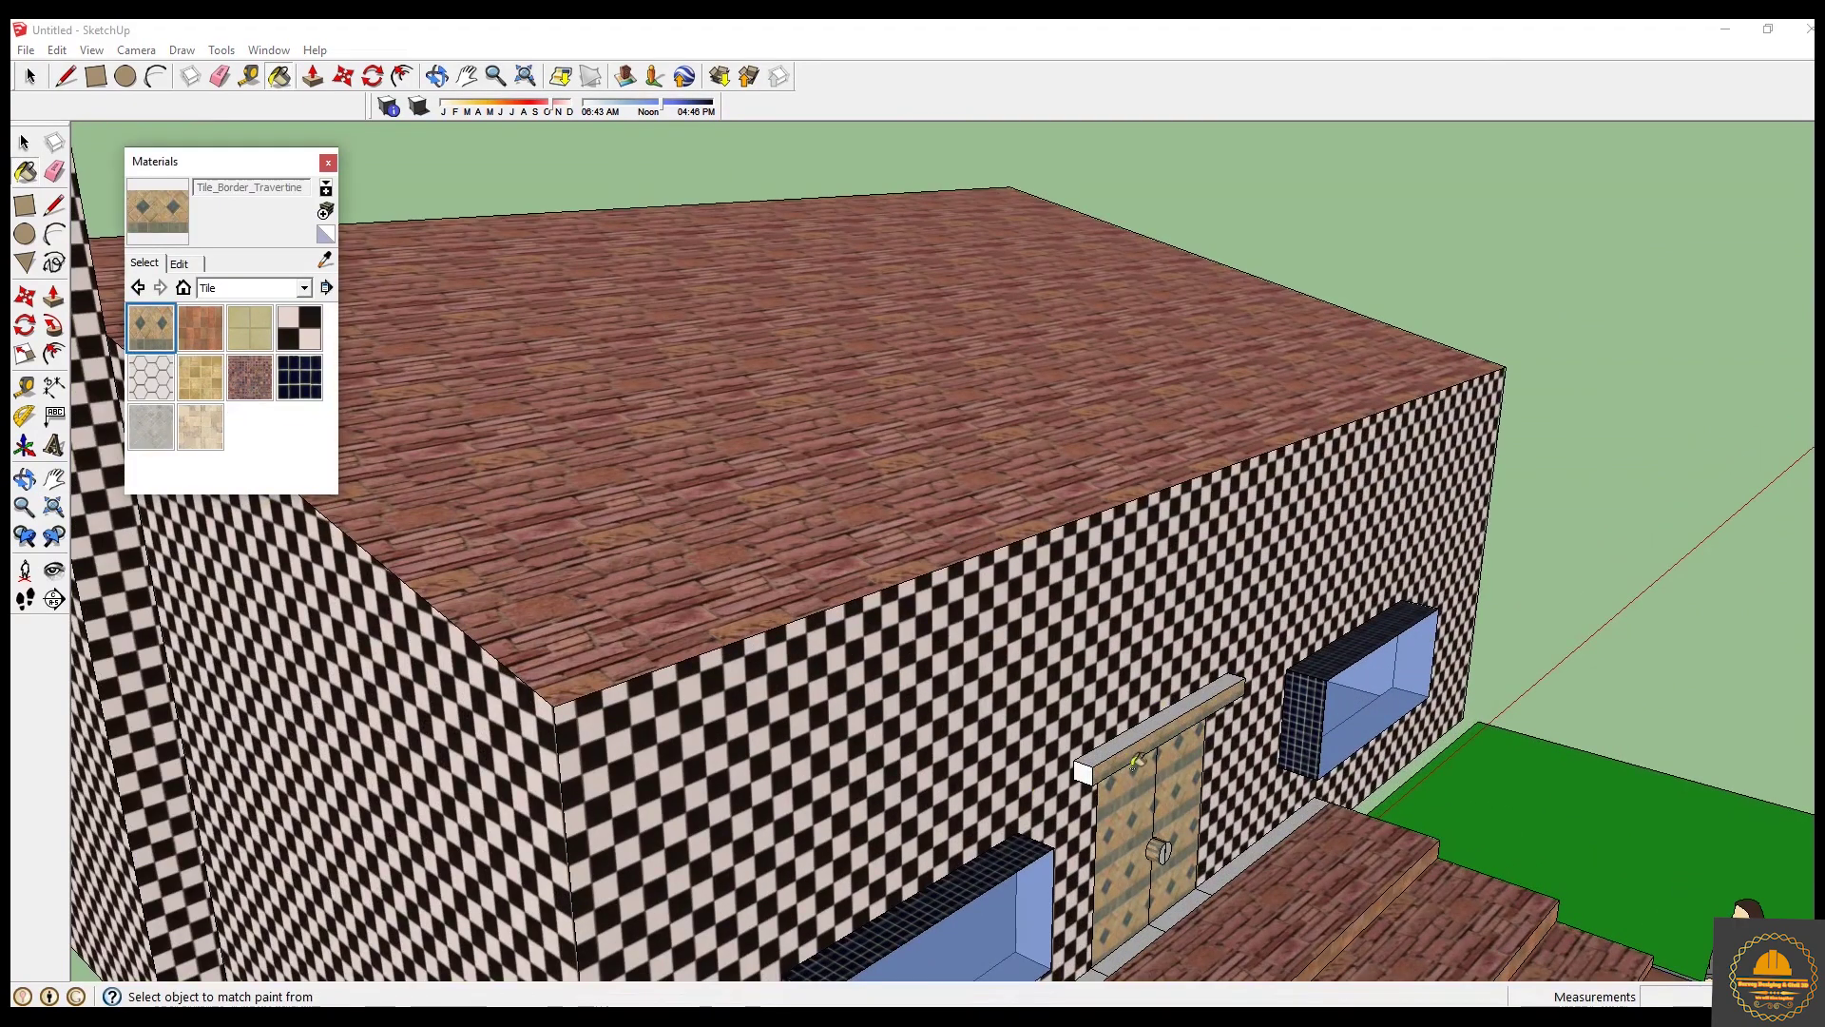
click(1131, 740)
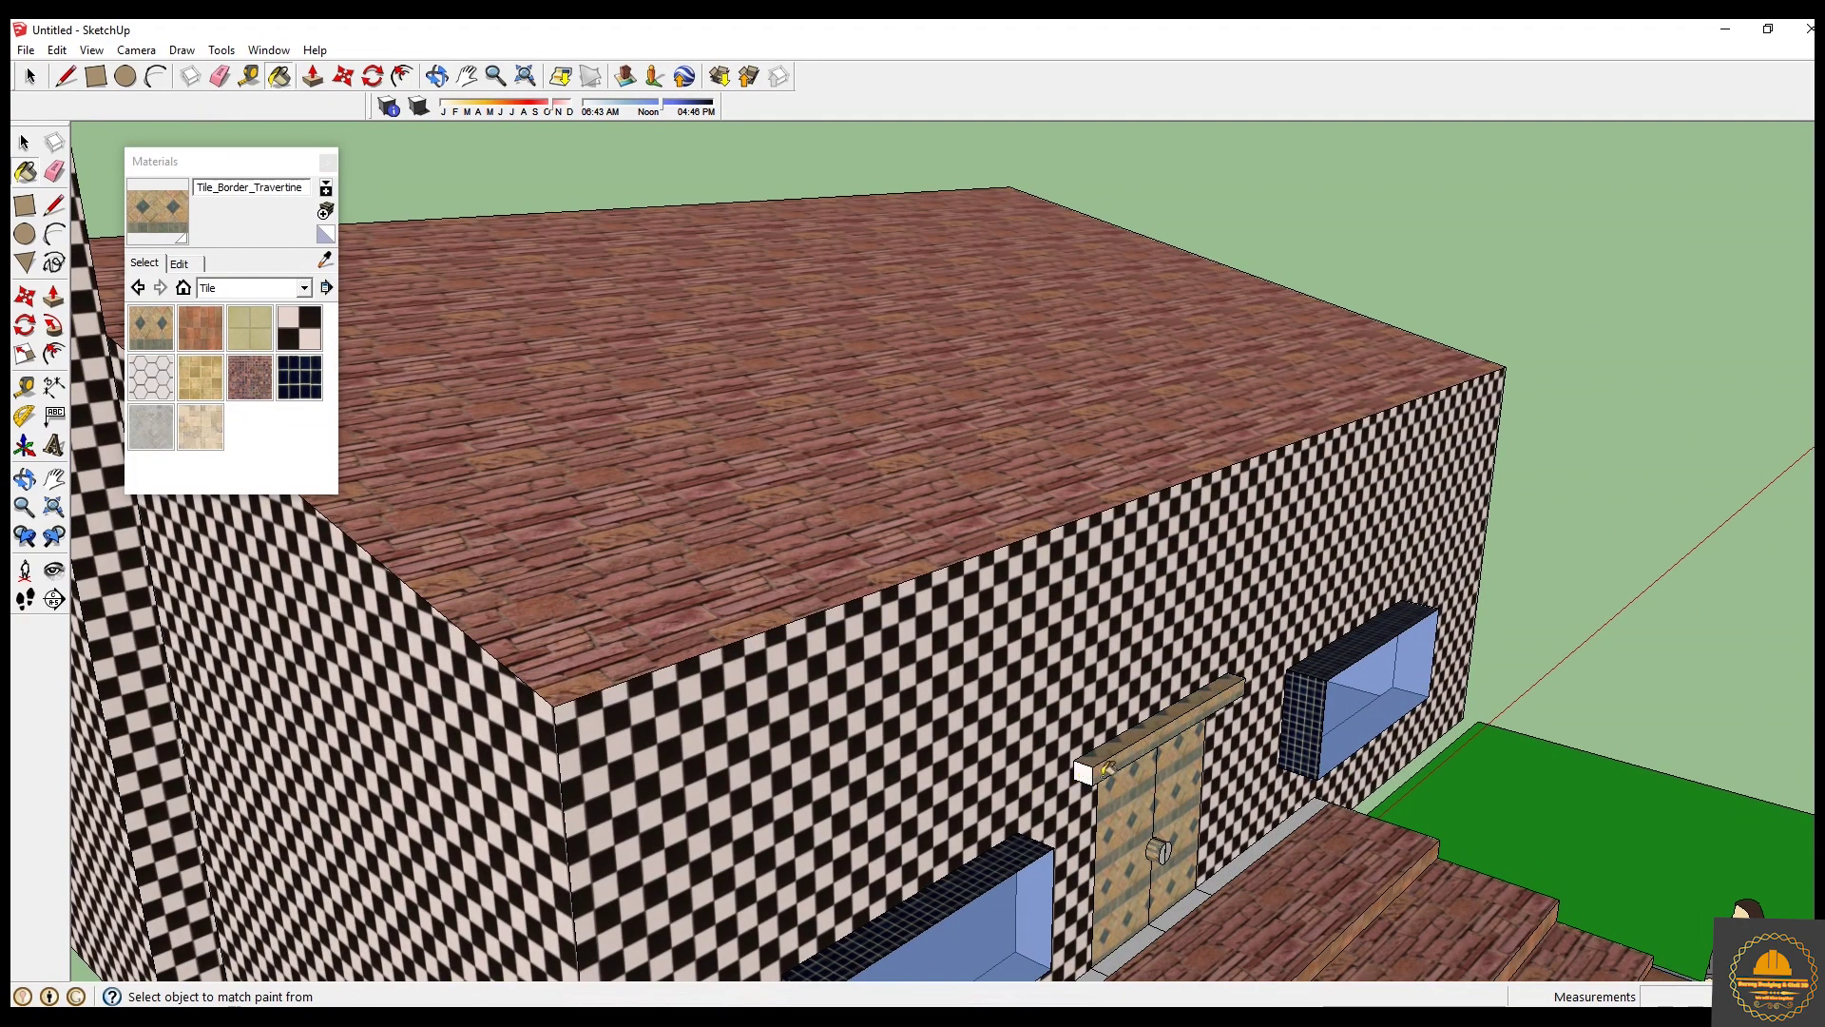
middle_drag(1092, 772, 901, 810)
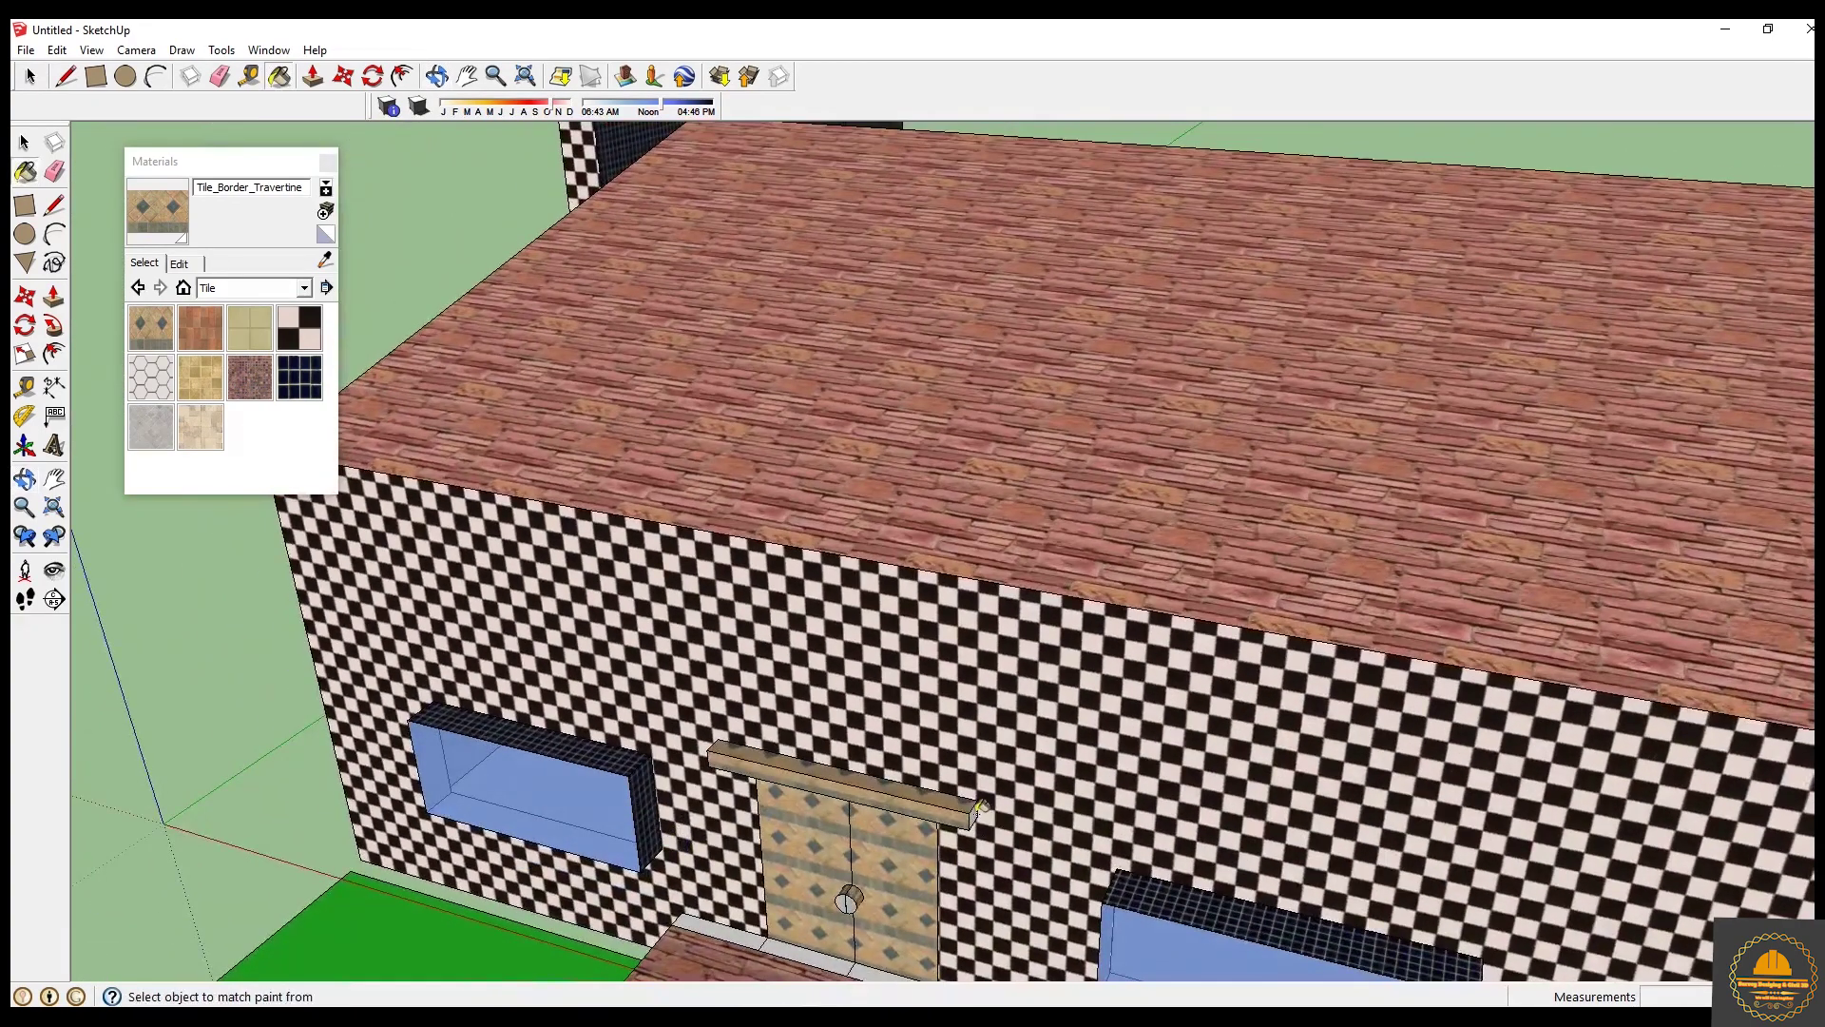
Examine the painted house from the front and above, including a close look at the roof's stone texture.
scroll(1003, 833, down, 5)
middle_drag(1003, 833, 1091, 680)
scroll(1091, 680, down, 3)
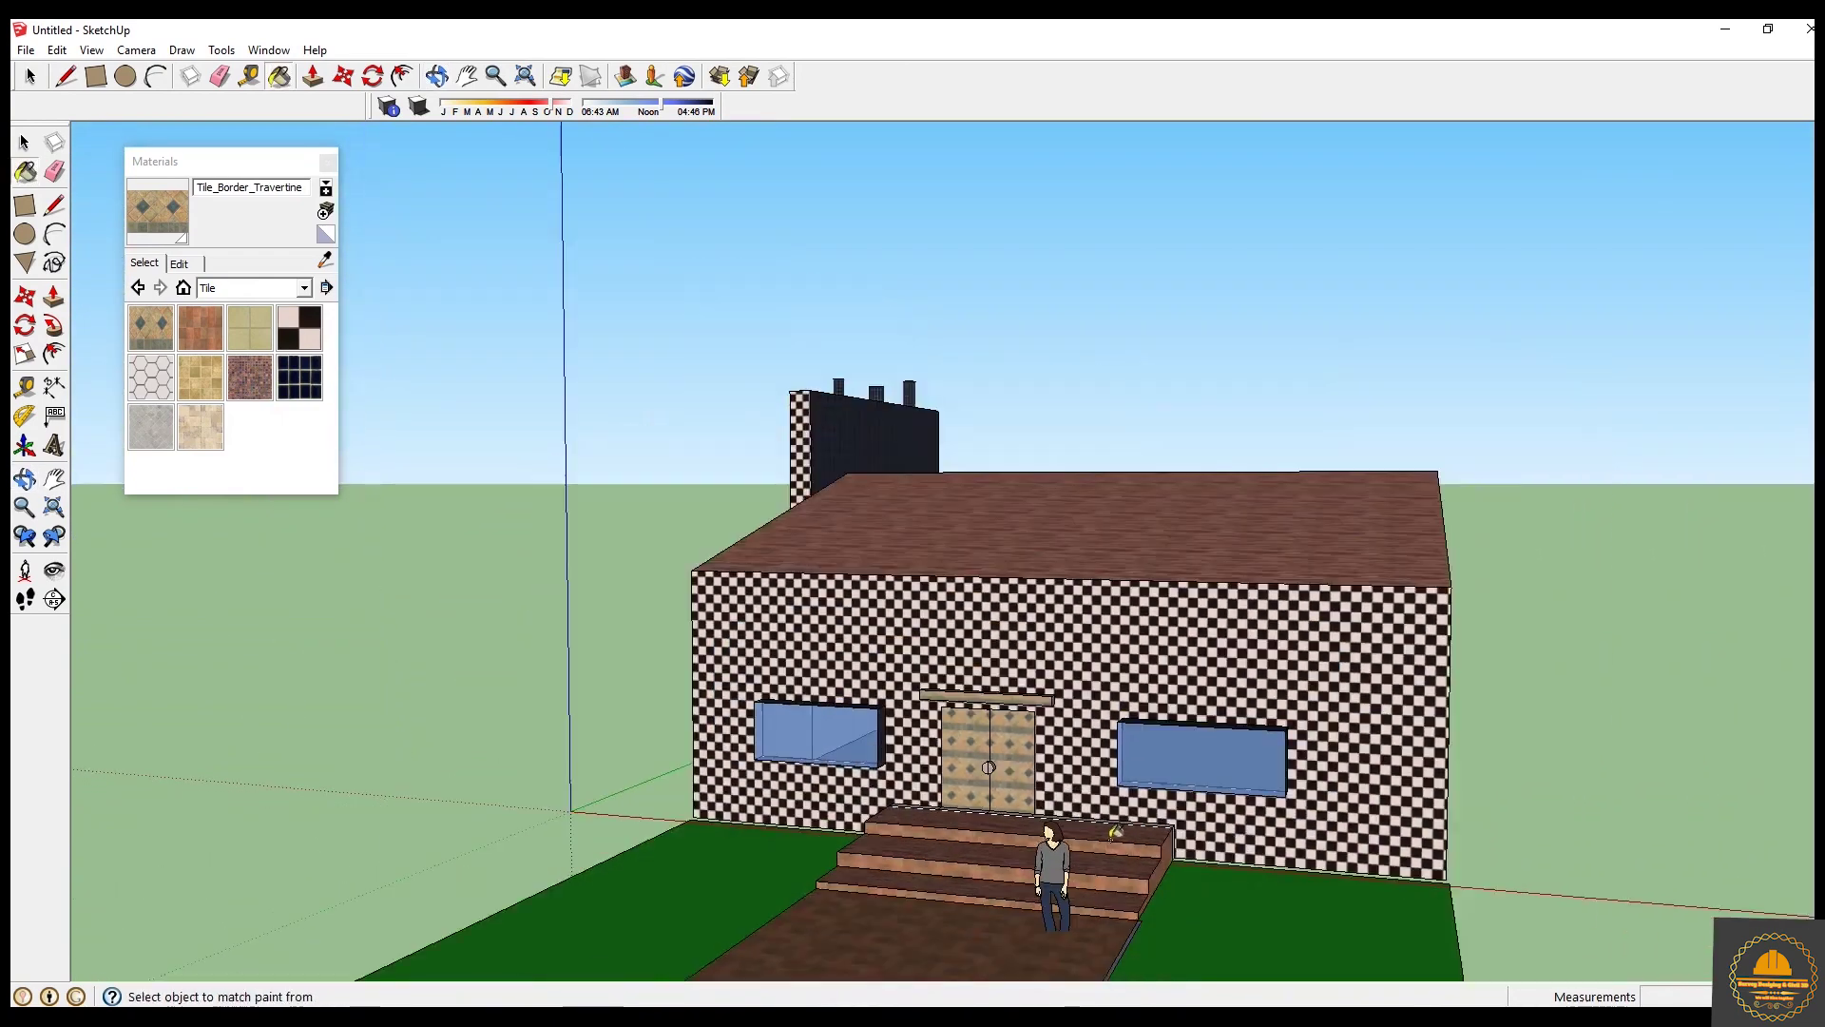
middle_drag(1051, 855, 1196, 830)
key(b)
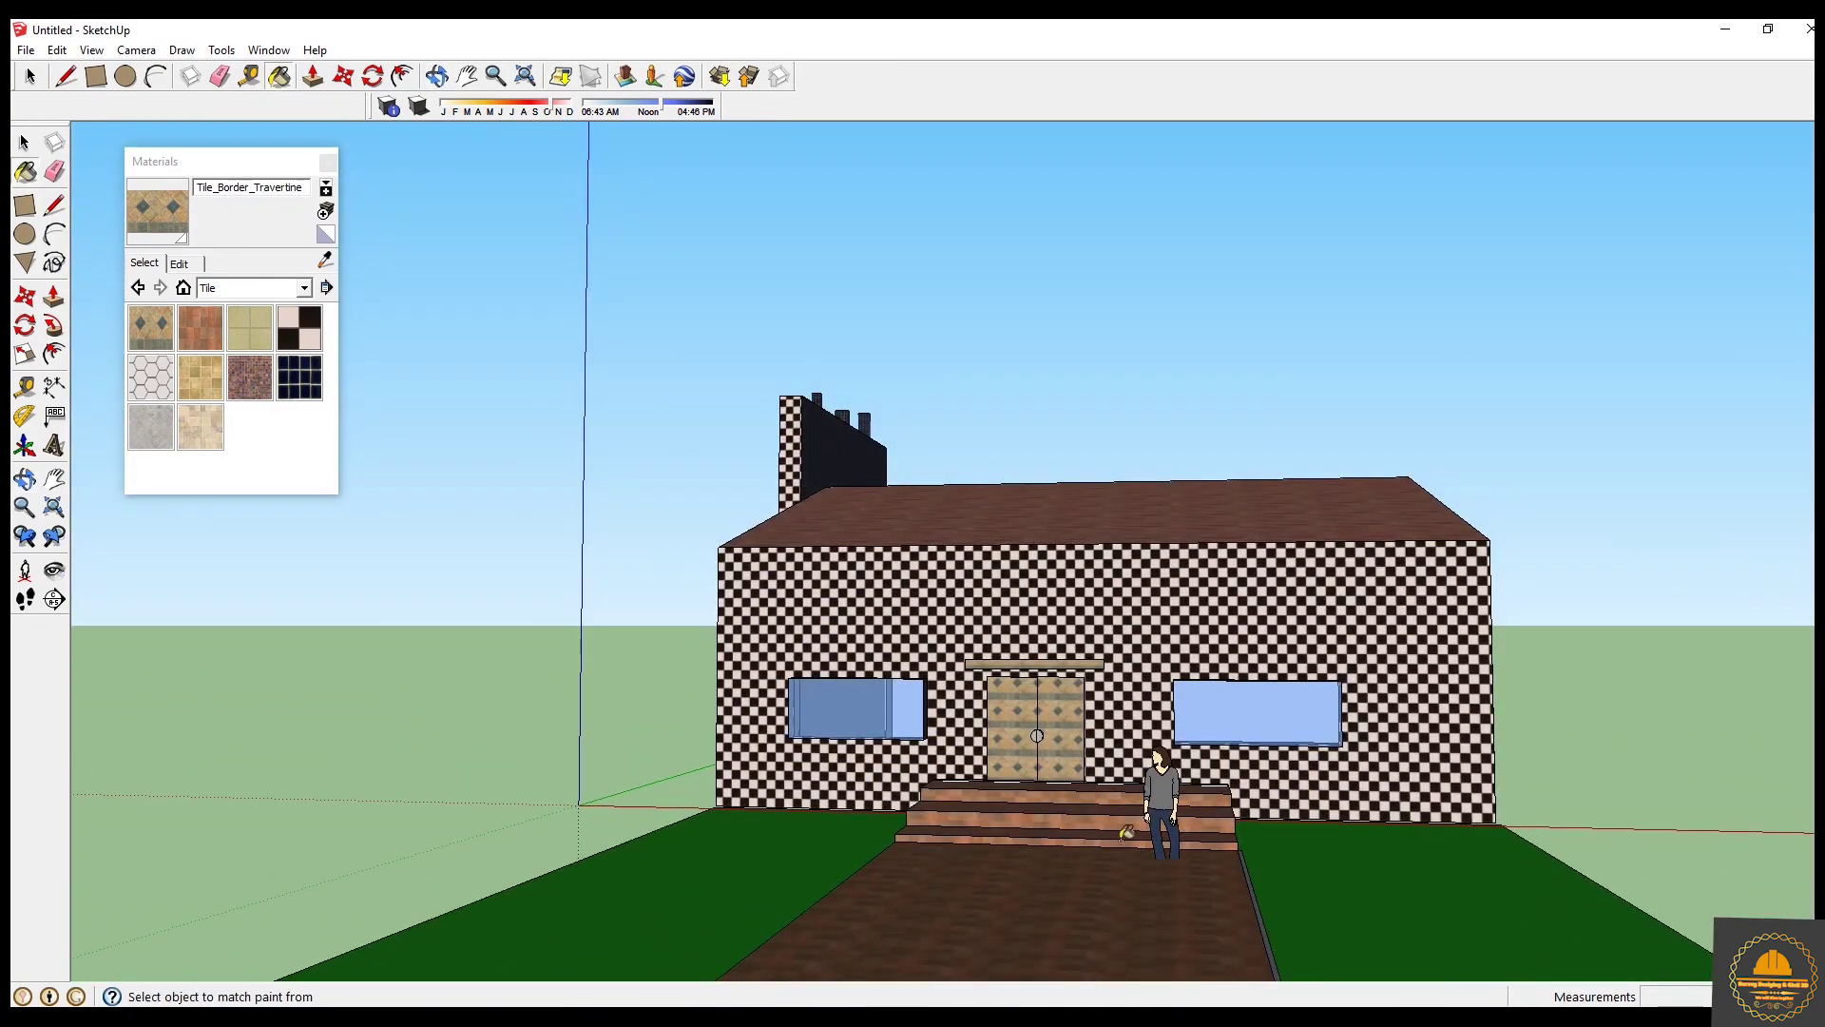
scroll(1124, 833, up, 2)
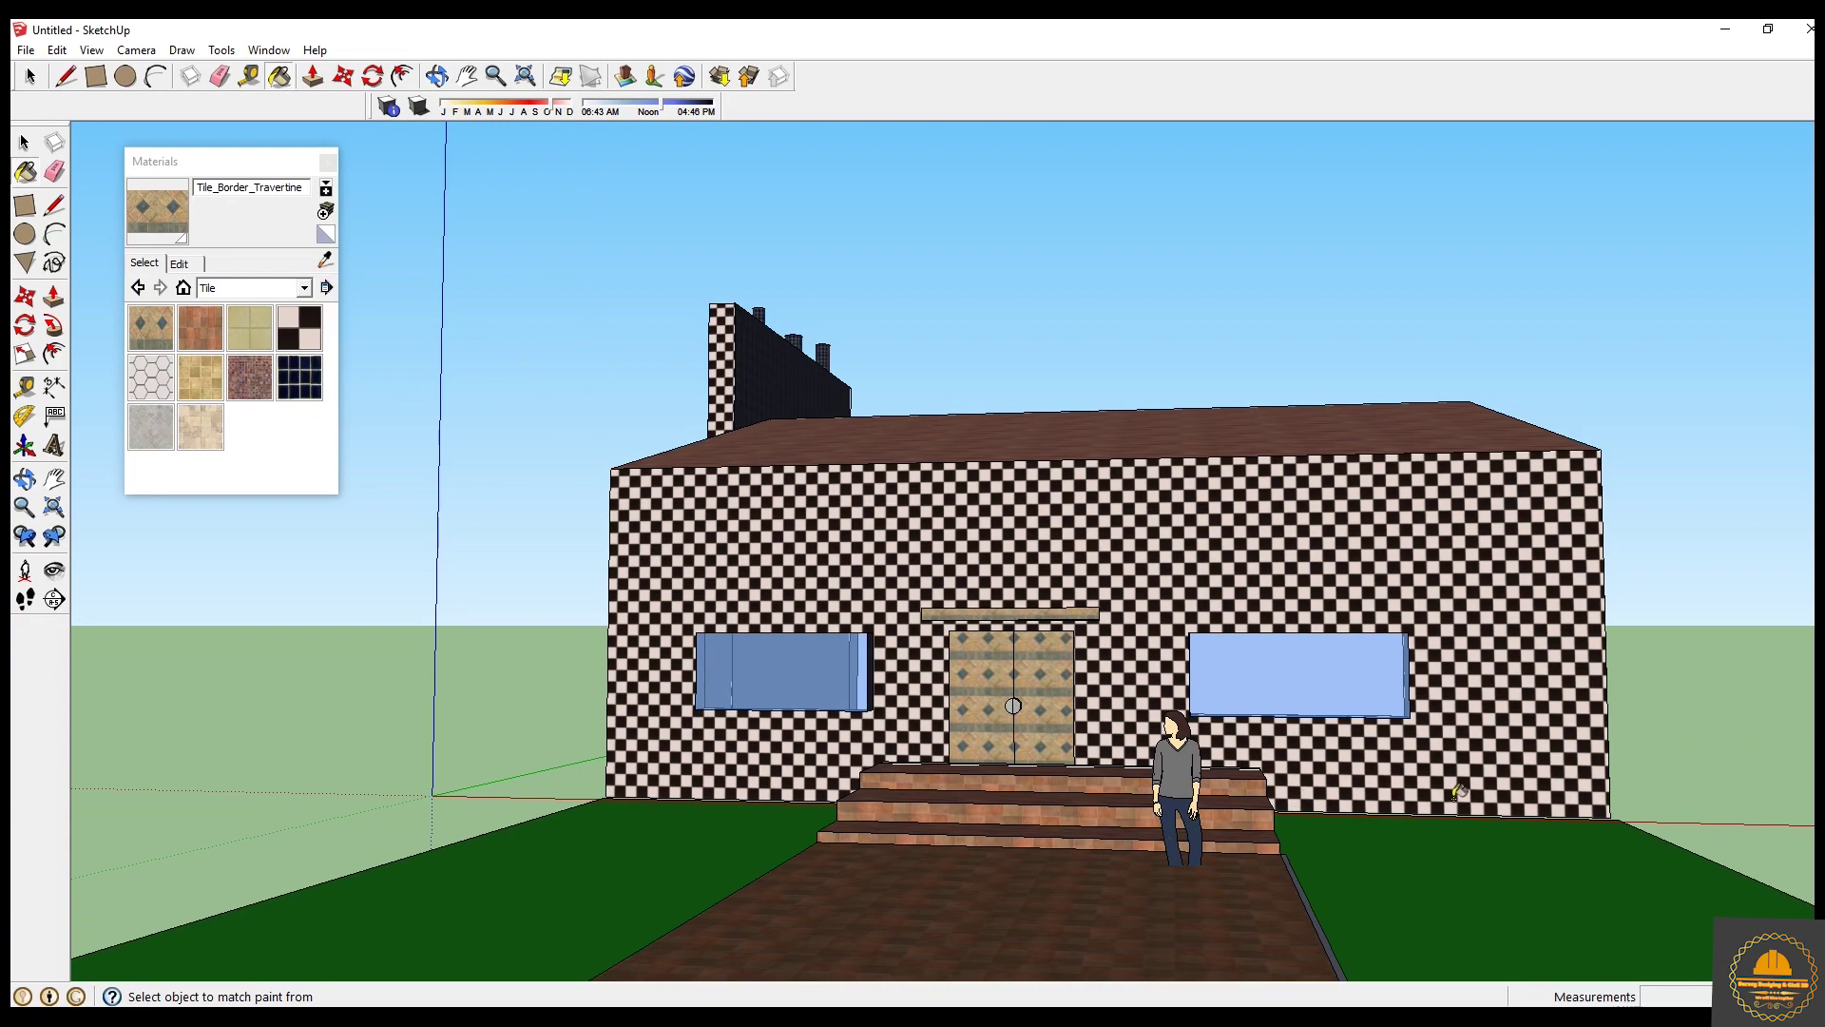
mouse_move(1129, 788)
middle_down()
mouse_move(1194, 884)
mouse_move(1316, 892)
middle_up()
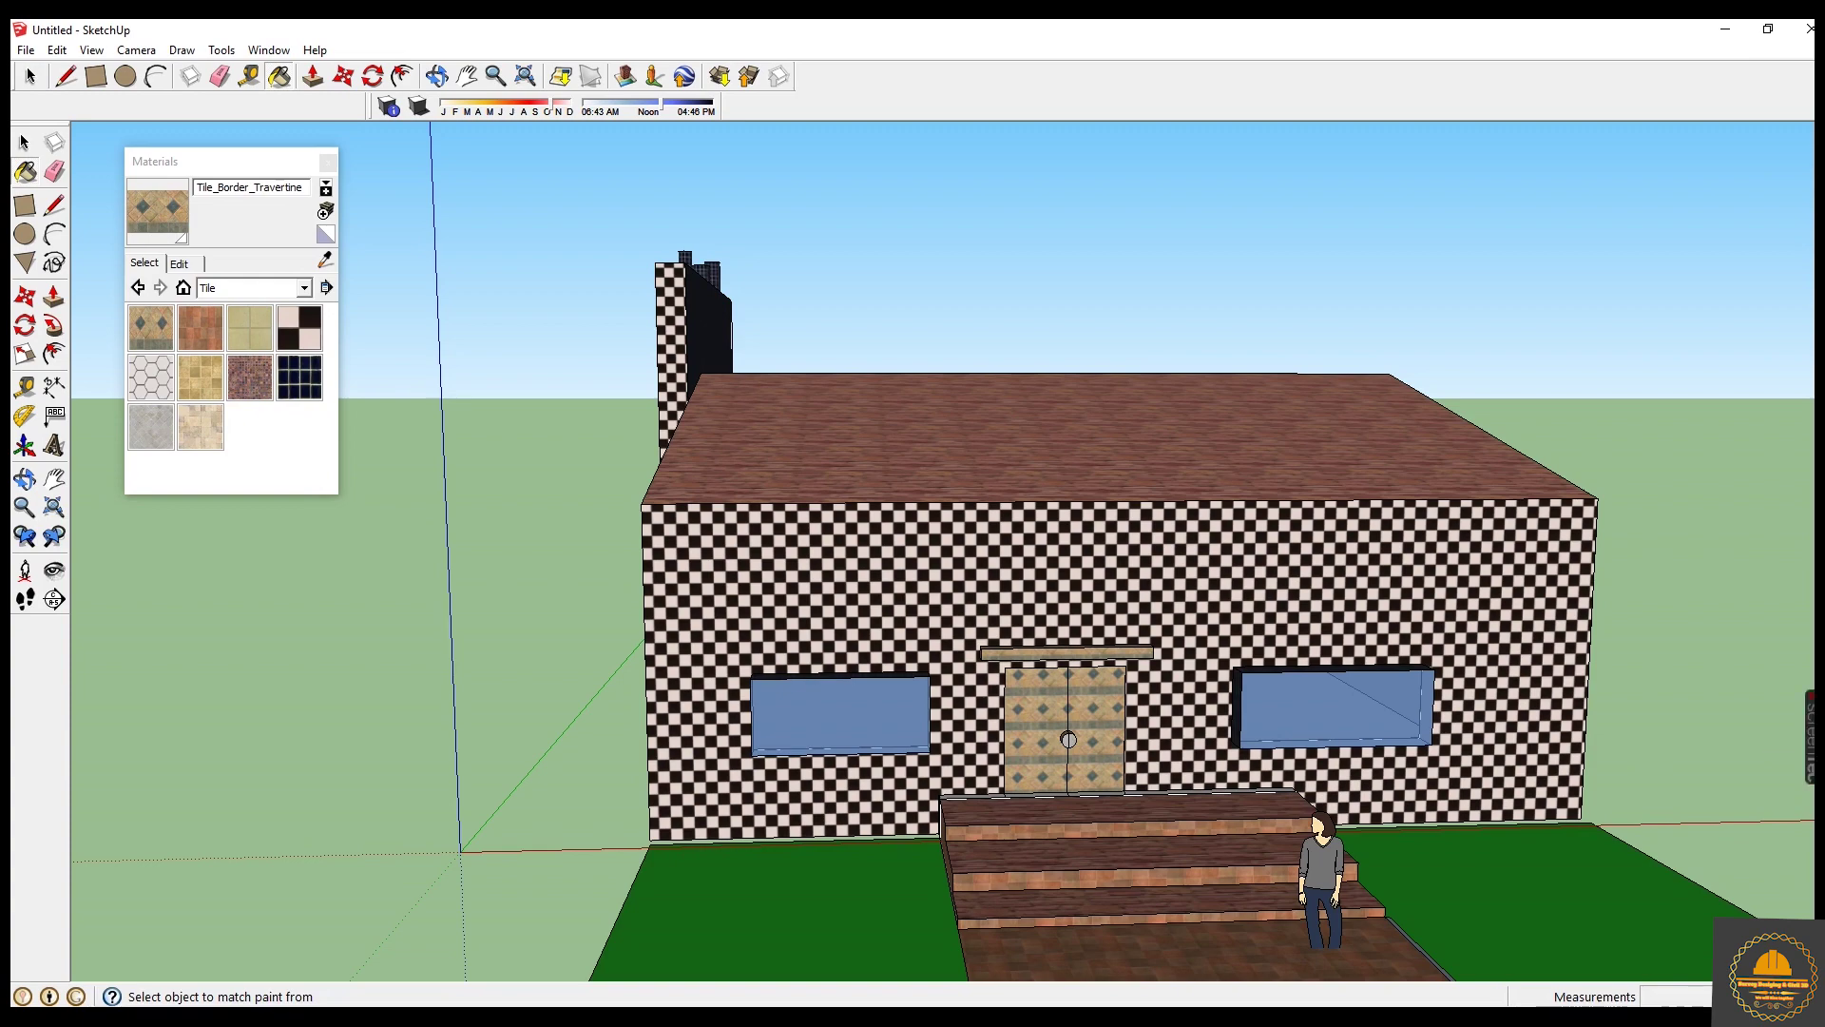
middle_drag(1452, 795, 994, 703)
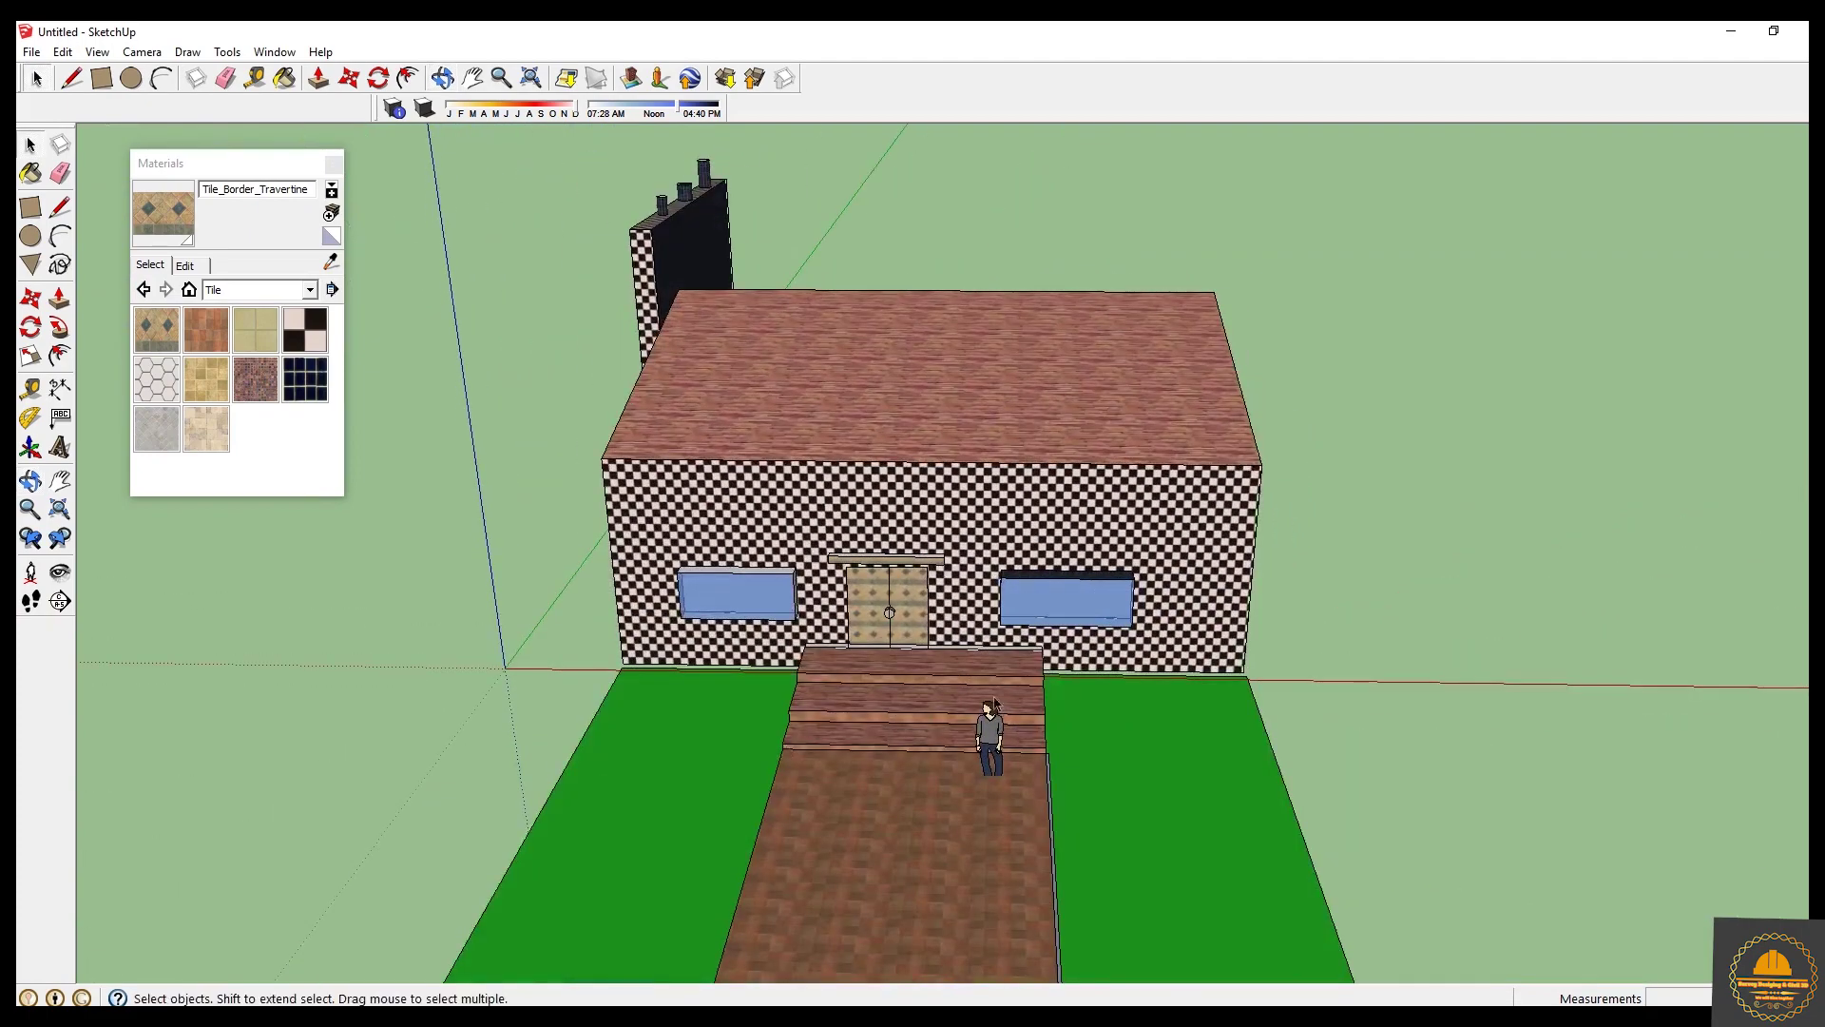
middle_drag(1295, 654, 1034, 652)
scroll(1048, 390, up, 10)
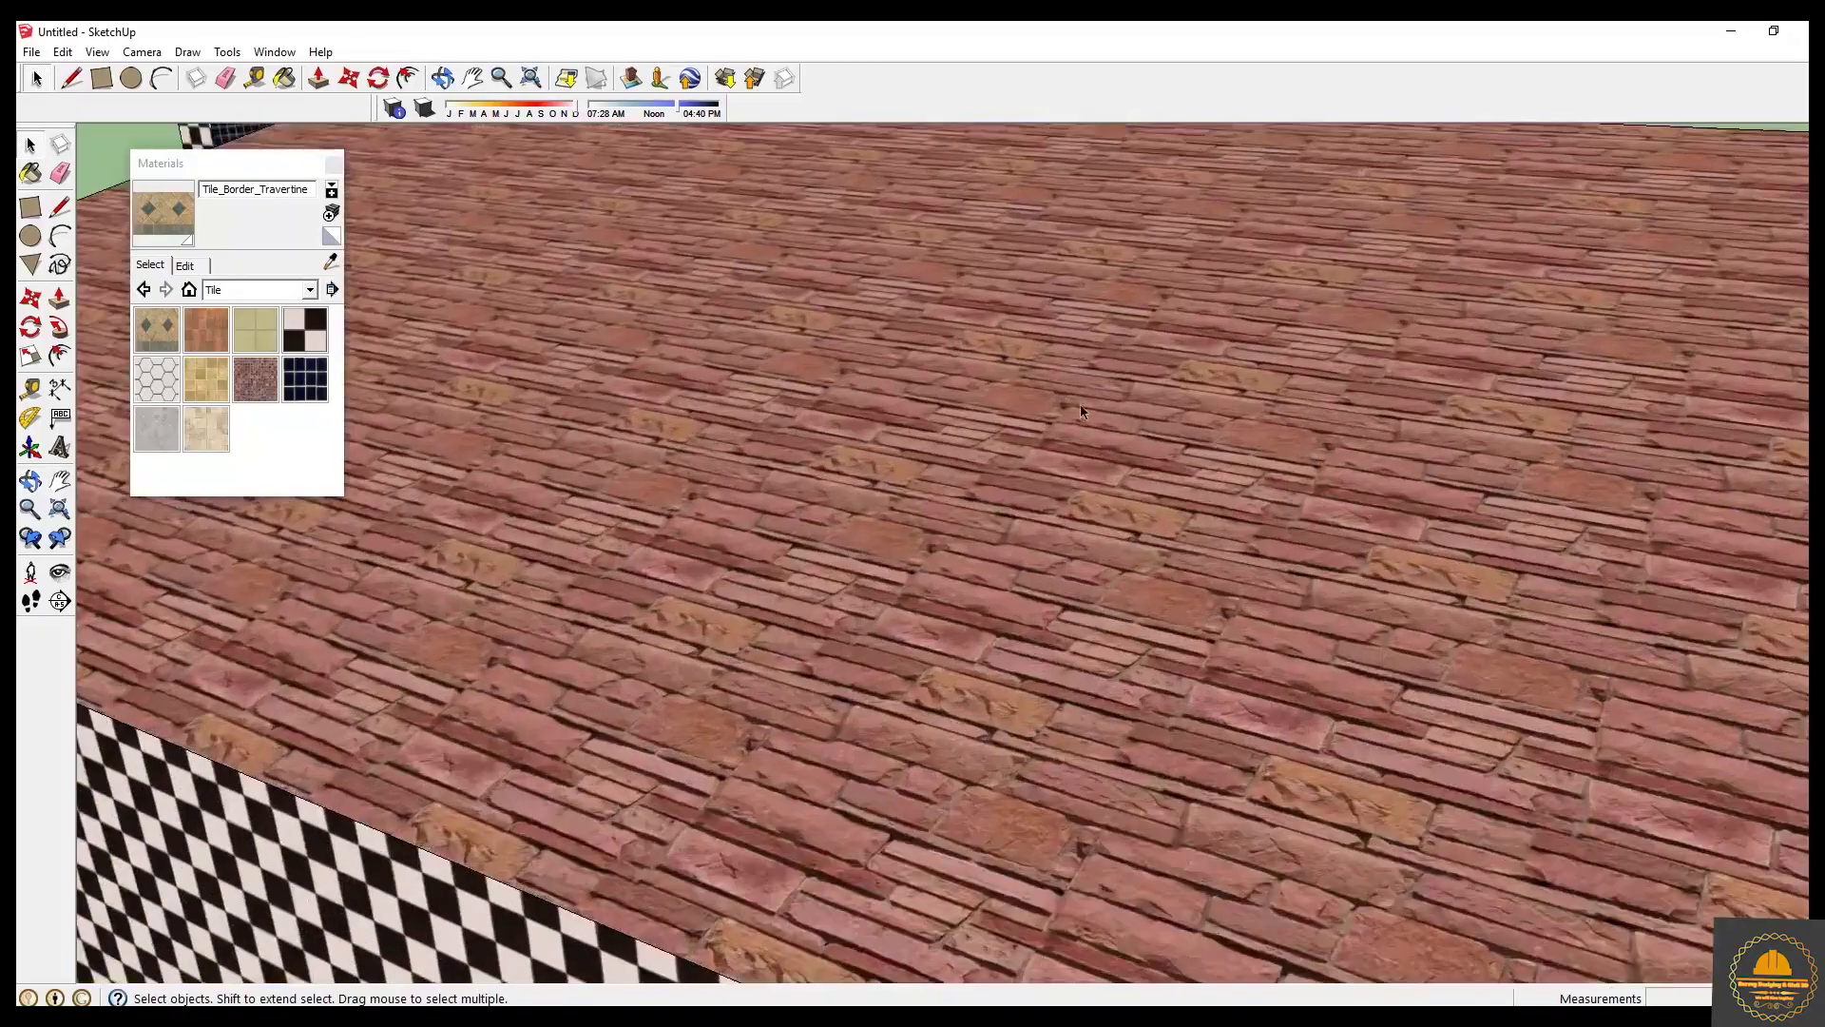
middle_drag(1080, 411, 1120, 630)
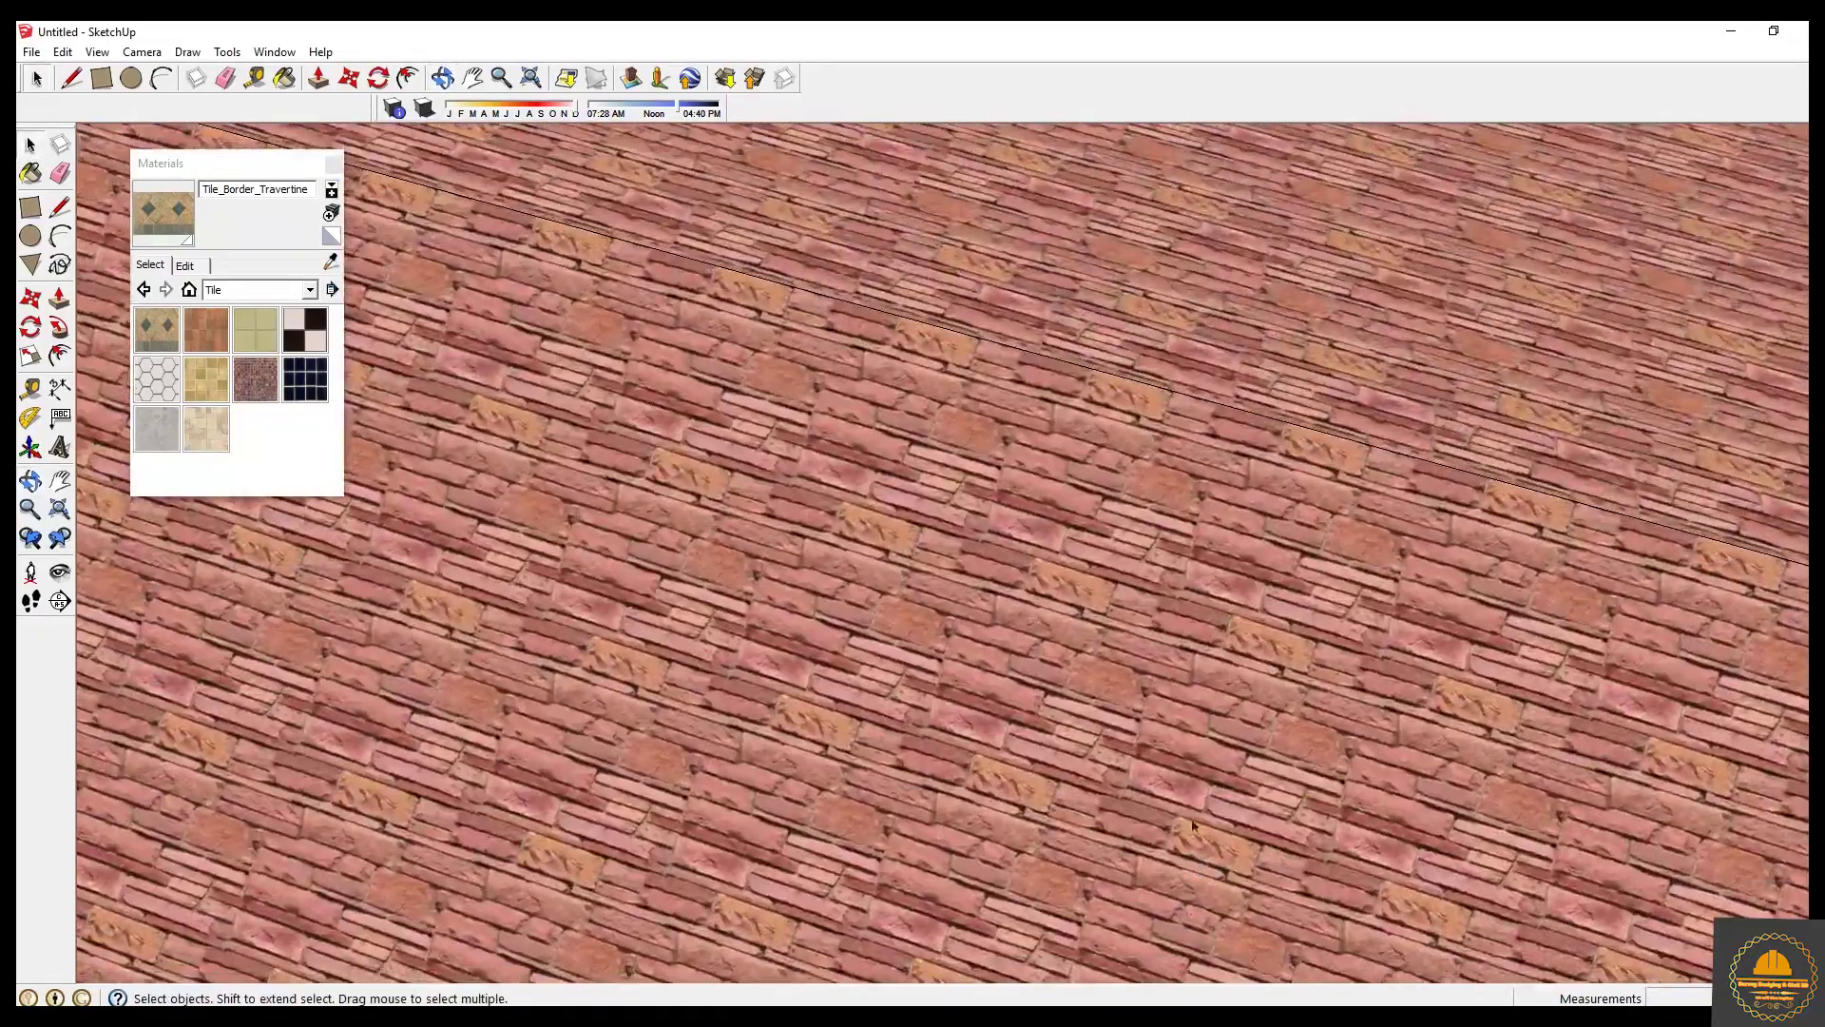
scroll(1120, 629, down, 3)
scroll(1072, 556, down, 3)
middle_drag(1289, 433, 314, 591)
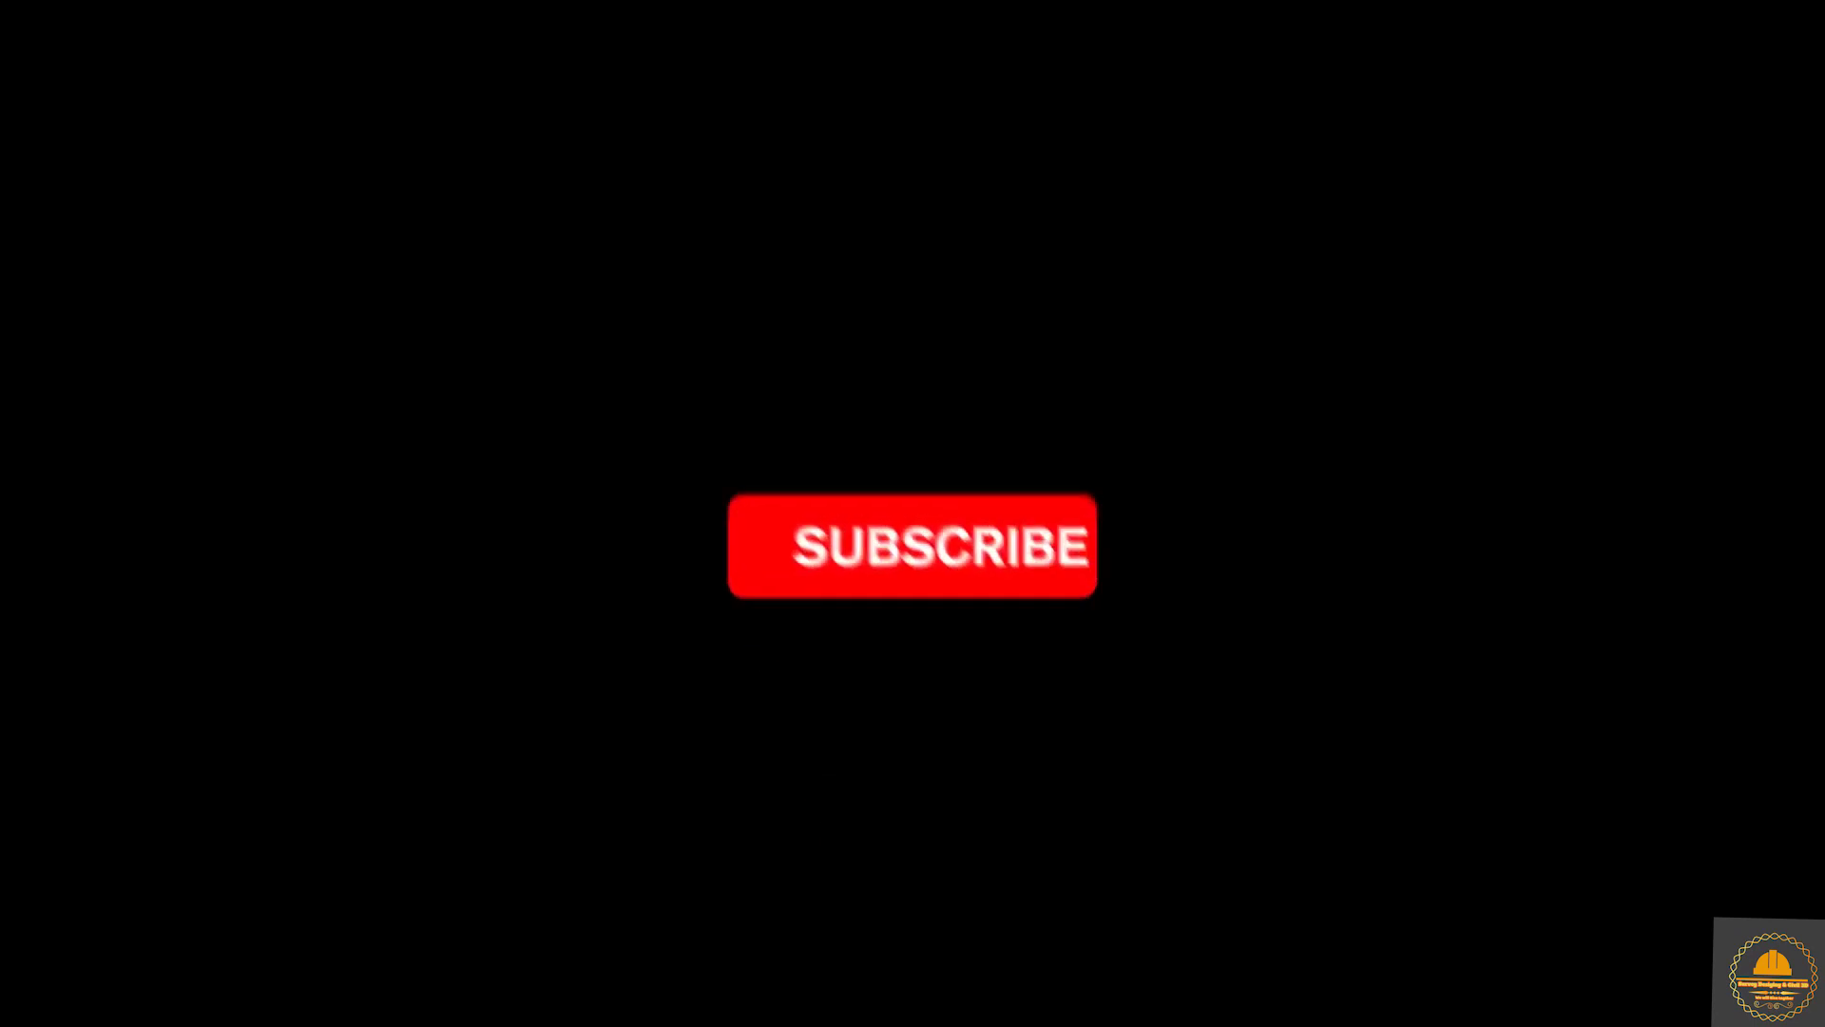